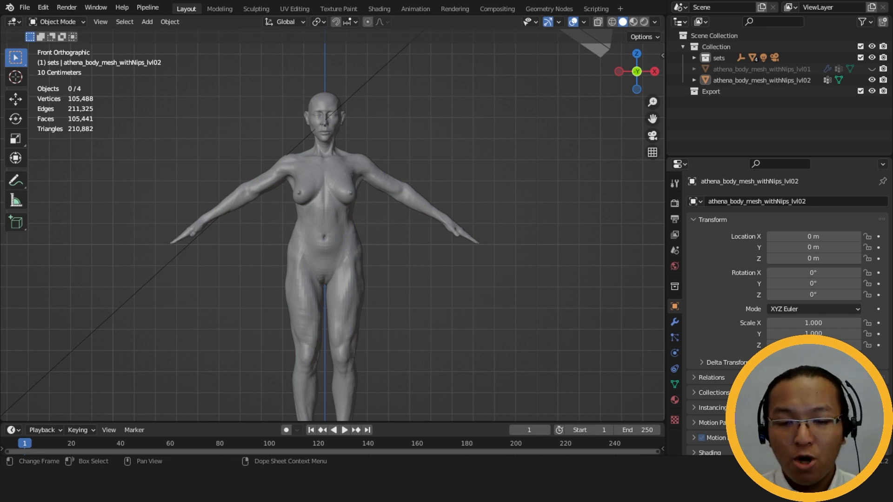
- Compare the body at both detail levels by temporarily showing athena_body_mesh_withNips_lvl01 in place of lvl02
scroll(383, 249, down, 1)
shift+middle_drag(397, 262, 430, 236)
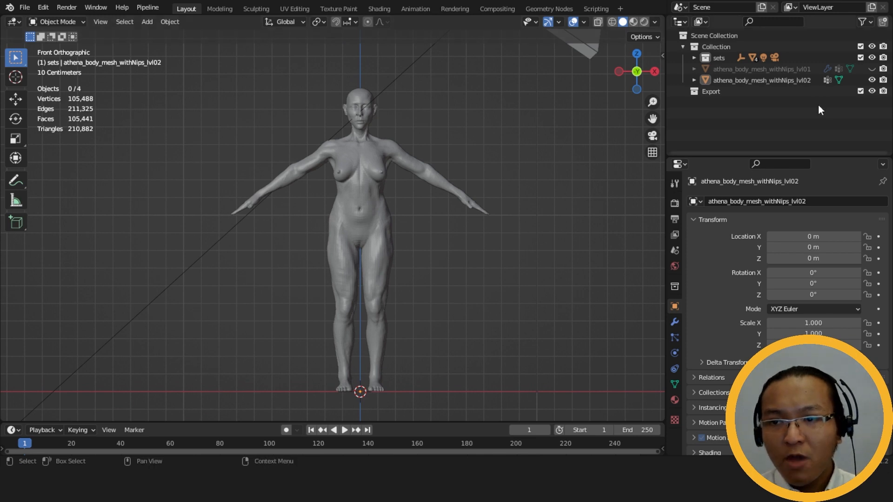
click(871, 80)
click(871, 69)
click(783, 67)
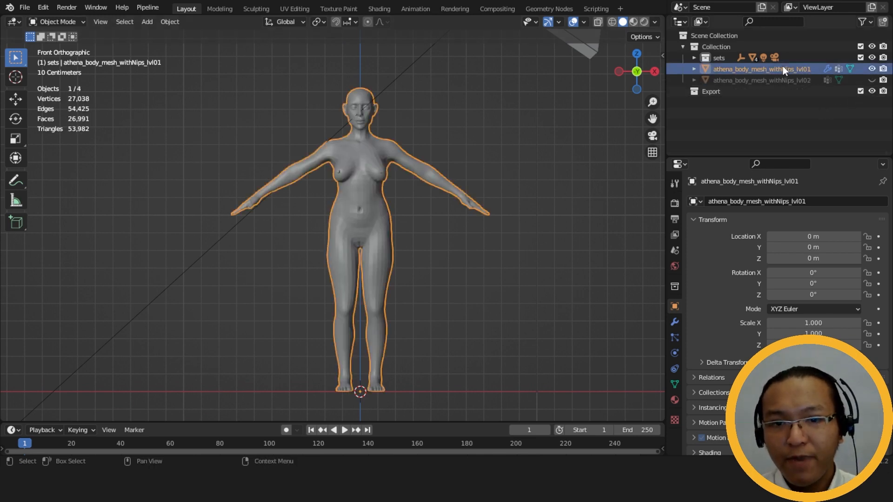
click(872, 69)
click(872, 79)
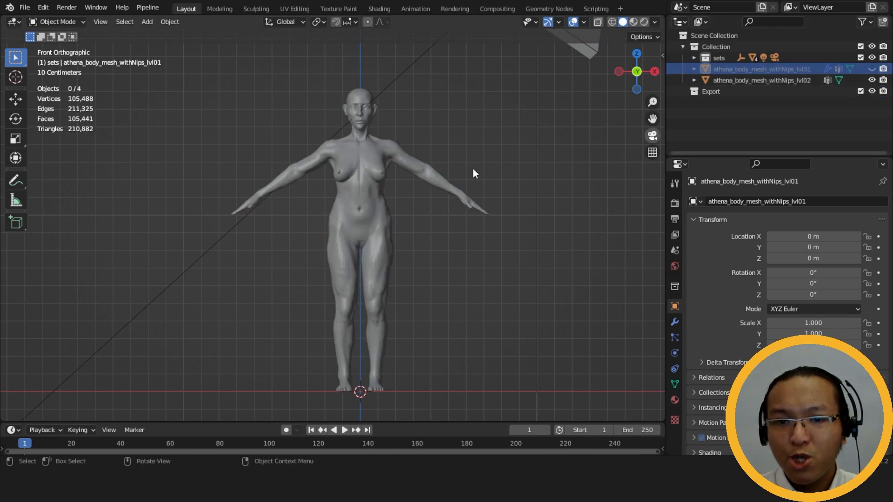
- Examine the lvl02 body mesh up close around the head and from an angled view
scroll(411, 203, up, 4)
shift+middle_drag(508, 175, 482, 363)
scroll(476, 284, up, 6)
shift+middle_drag(488, 144, 488, 172)
scroll(465, 210, down, 6)
middle_drag(454, 244, 292, 320)
scroll(292, 320, down, 3)
- Swap visibility to the lvl01 body and back to lvl02, inspecting the surface detail of each
click(872, 69)
click(871, 80)
middle_drag(418, 267, 390, 280)
scroll(395, 265, up, 5)
click(871, 69)
click(871, 80)
middle_drag(502, 199, 436, 194)
scroll(437, 195, down, 2)
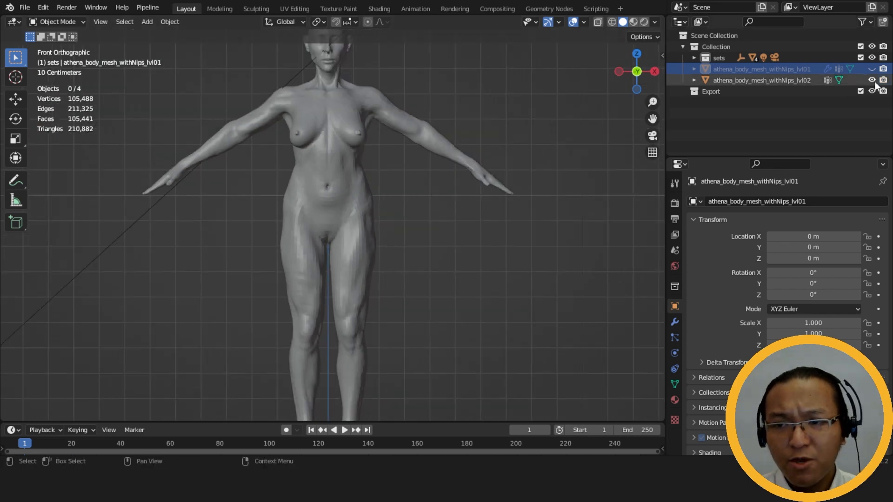
- Compare the mesh statistics of the lvl01 and lvl02 bodies, leaving only lvl02 visible and selected
click(802, 81)
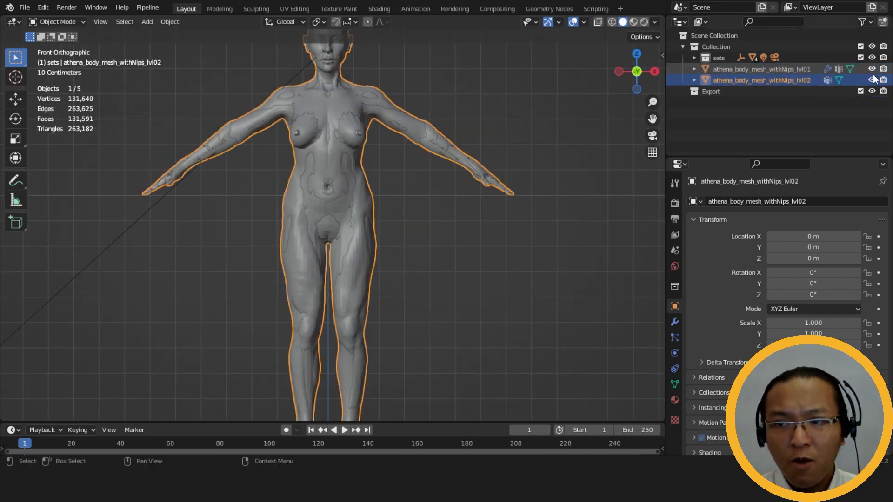
click(872, 69)
click(872, 80)
click(780, 70)
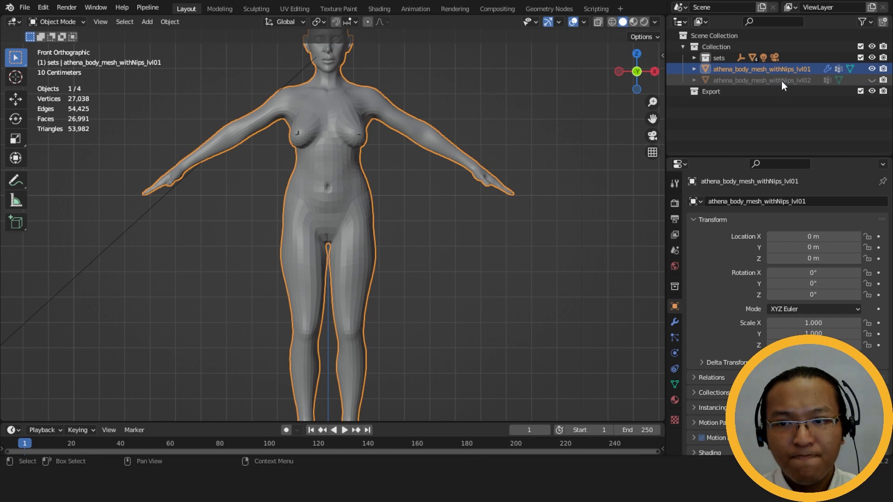
click(781, 81)
click(872, 69)
click(872, 80)
click(373, 205)
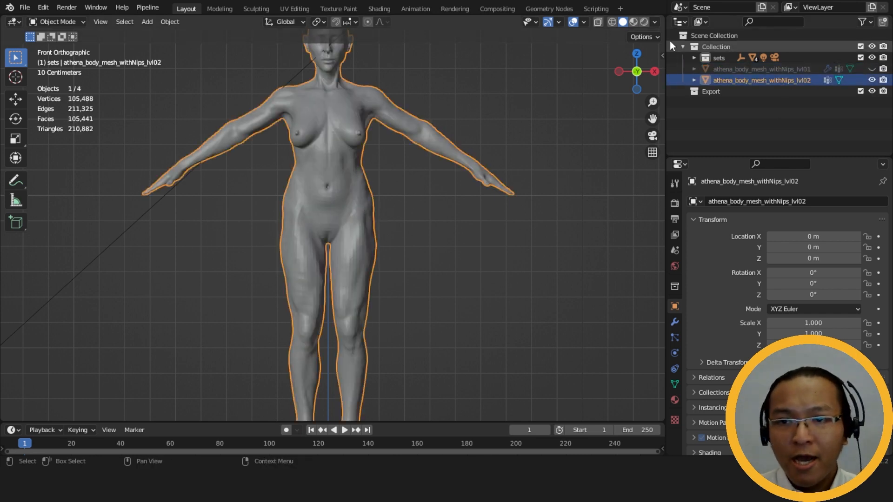
- Inspect the lvl02 body in Rendered shading from the front and side, and return to a Solid front view
click(644, 22)
scroll(452, 186, down, 1)
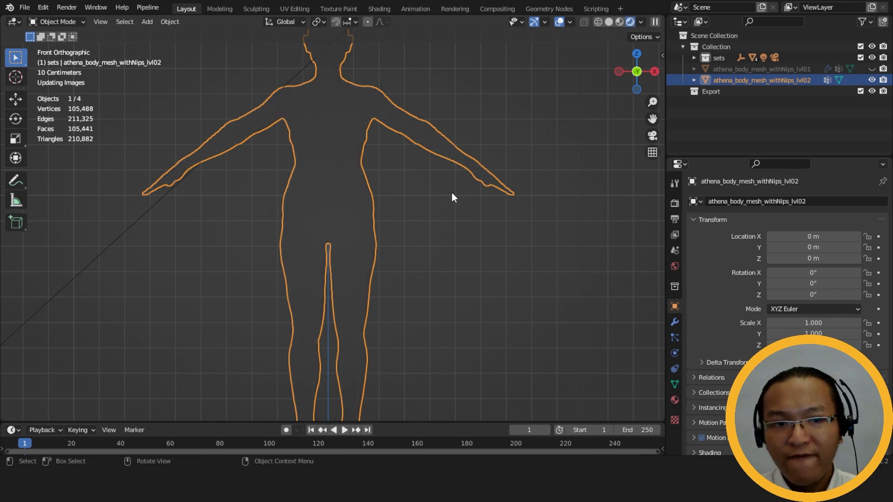
shift+middle_drag(456, 220, 485, 222)
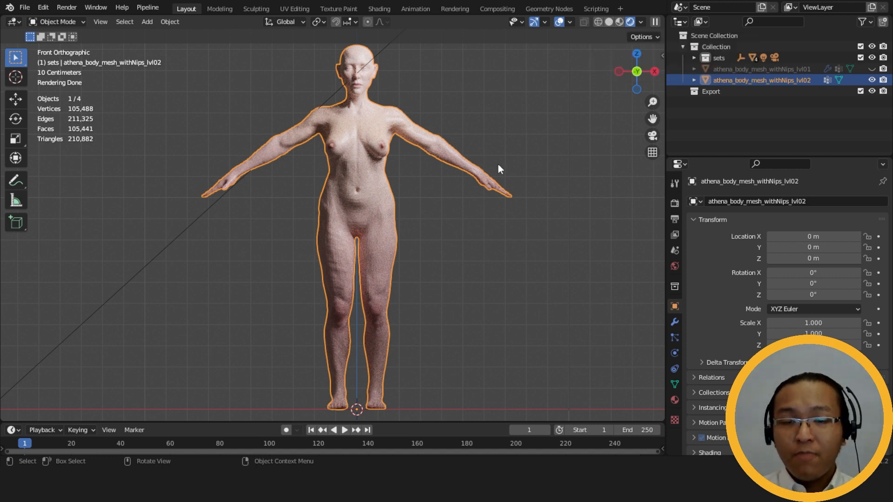
middle_drag(510, 208, 442, 239)
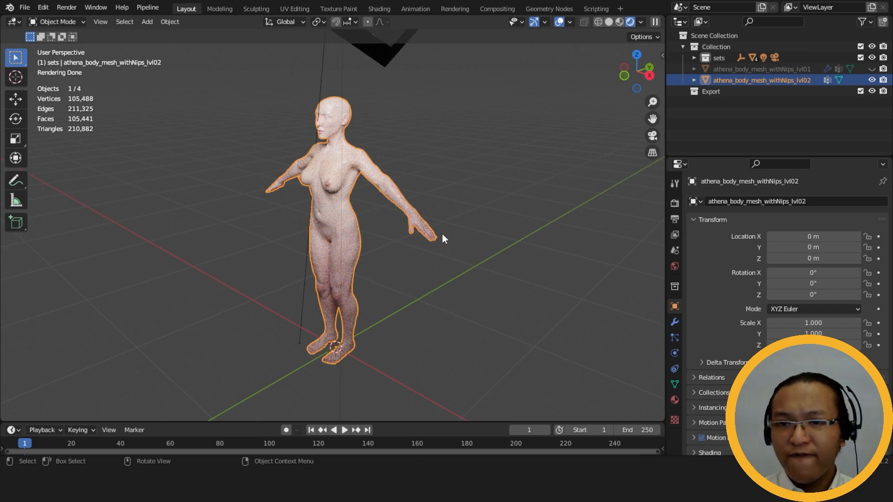
middle_drag(389, 234, 435, 235)
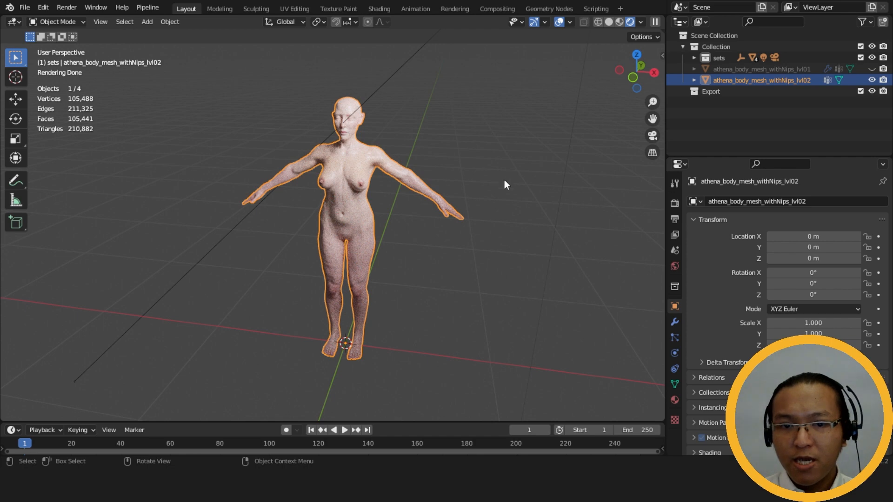
middle_drag(504, 180, 442, 179)
scroll(442, 179, up, 4)
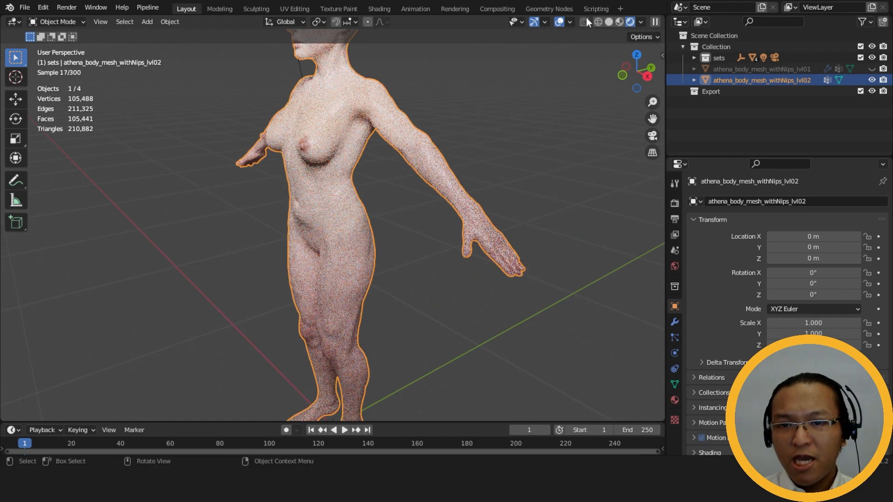
shift+middle_drag(487, 104, 494, 170)
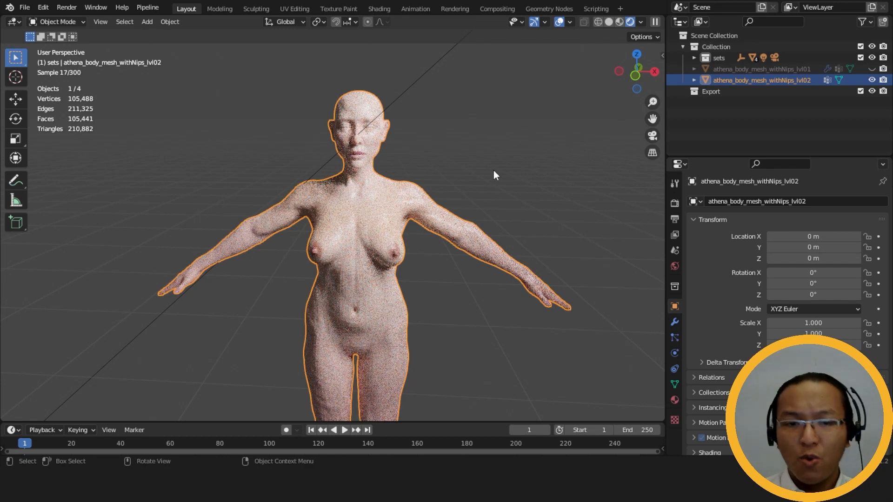
click(608, 22)
key(KP_1)
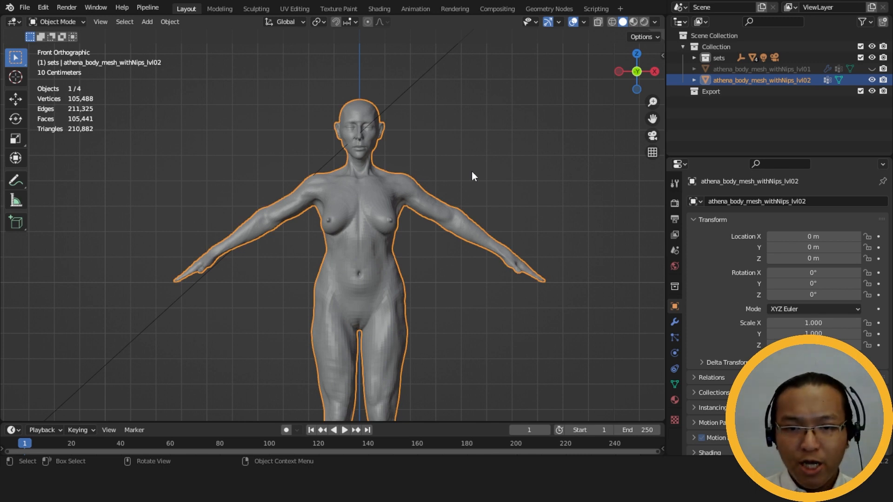
- Examine the lvl02 body's head, torso and full figure in Solid shading
scroll(475, 205, up, 5)
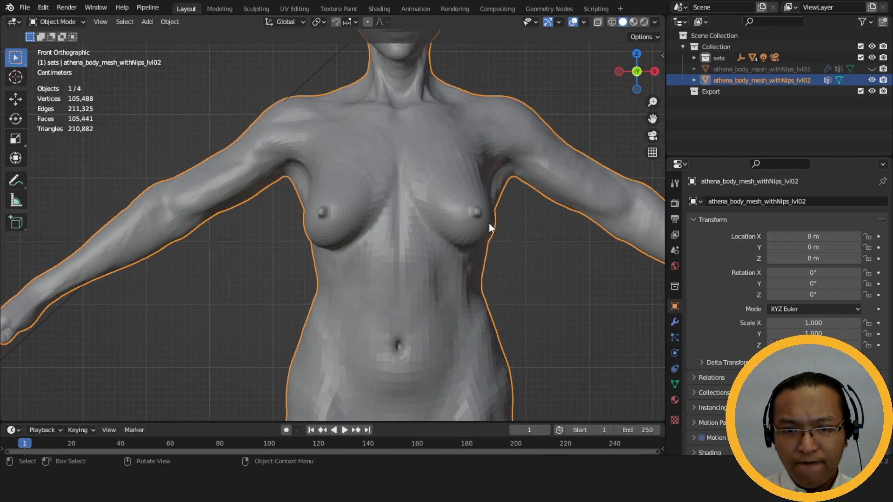
shift+middle_drag(453, 212, 418, 280)
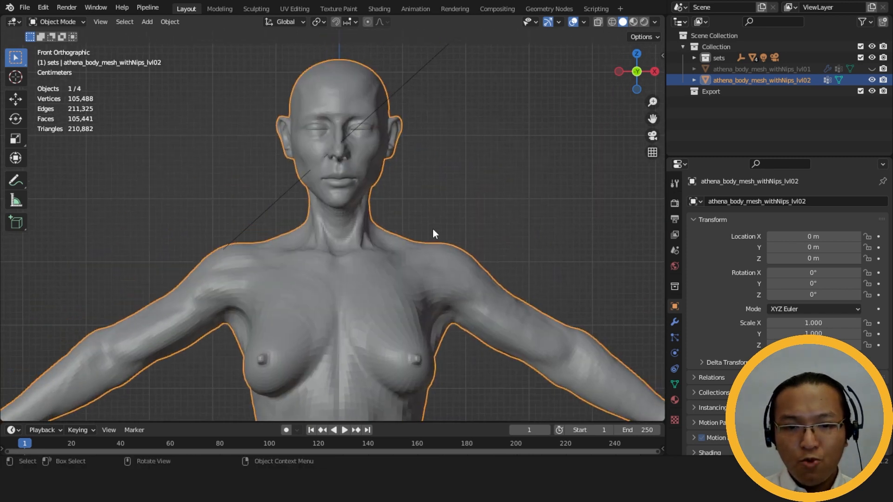
middle_drag(429, 255, 335, 311)
scroll(275, 300, up, 5)
middle_drag(268, 296, 388, 269)
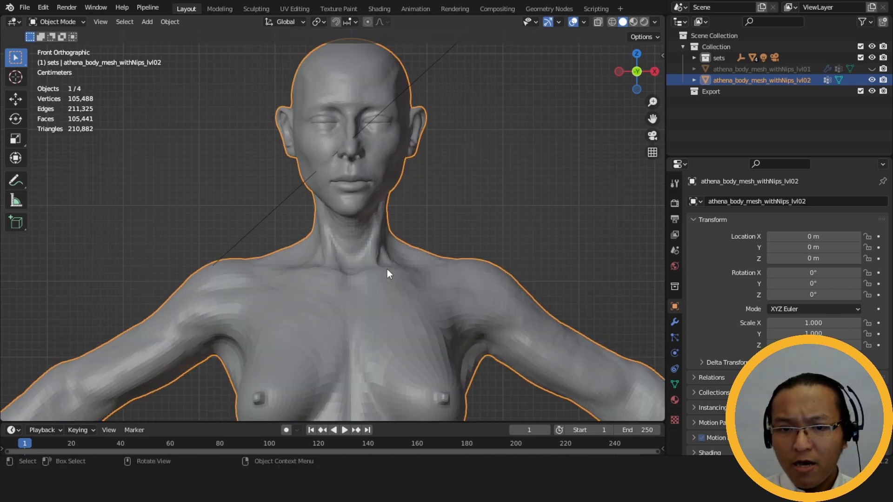
scroll(387, 268, down, 3)
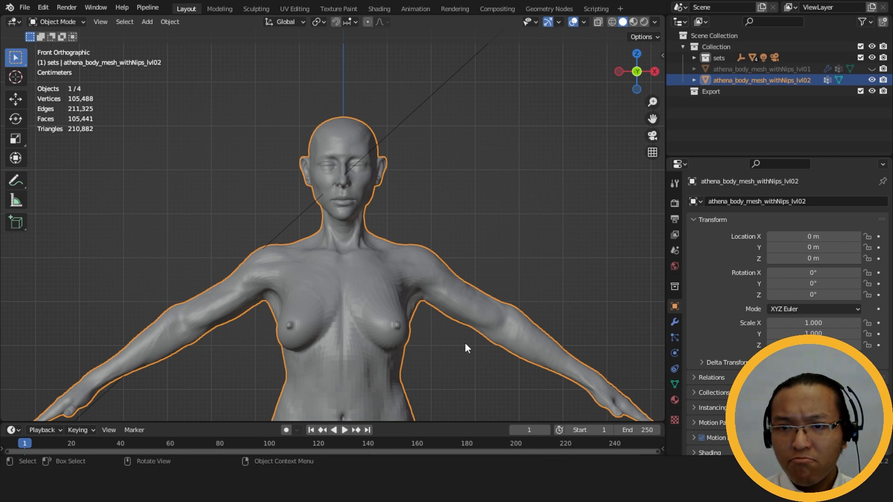
scroll(465, 344, down, 3)
scroll(468, 255, up, 2)
scroll(465, 265, down, 3)
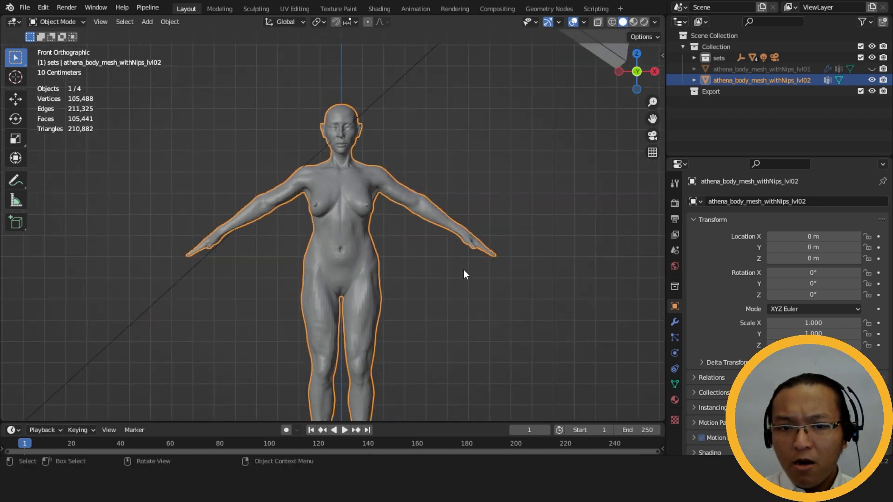
scroll(465, 273, down, 1)
shift+middle_drag(454, 304, 451, 289)
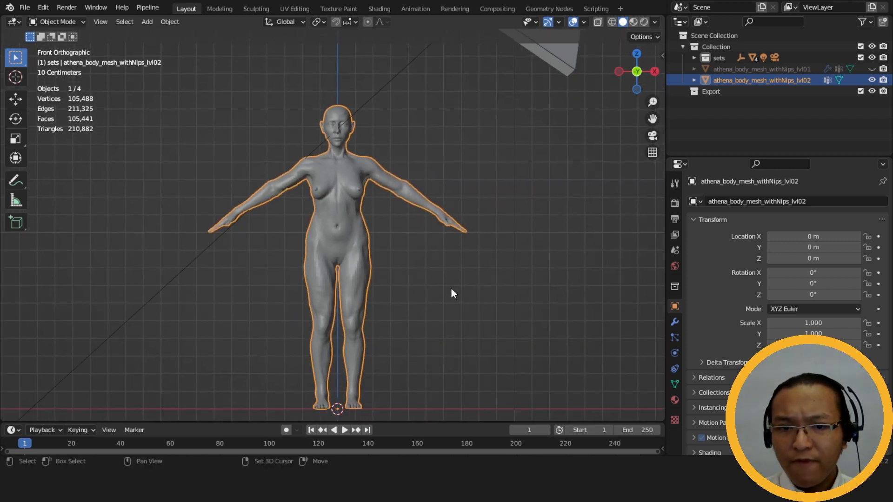
shift+middle_drag(436, 146, 434, 253)
scroll(434, 261, up, 11)
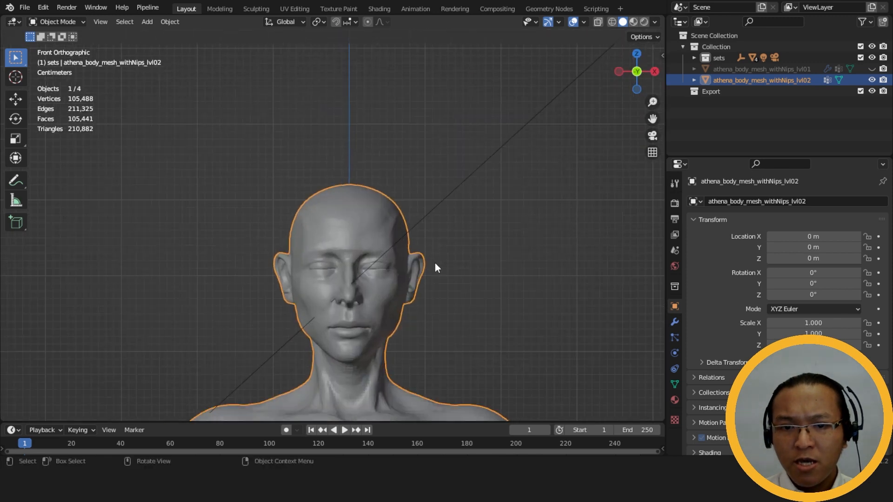
- Inspect the face and closed eyelids in Rendered shading, and switch back to Solid shading
click(644, 22)
shift+middle_drag(532, 311, 518, 234)
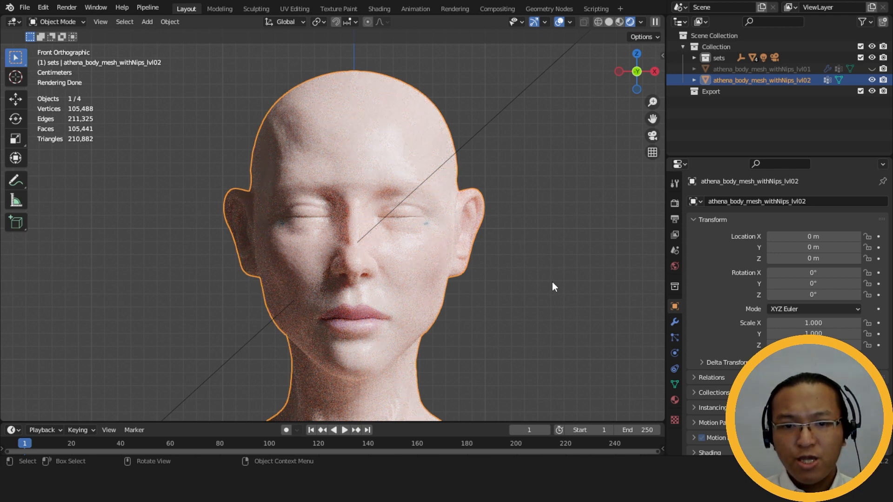
scroll(551, 273, up, 2)
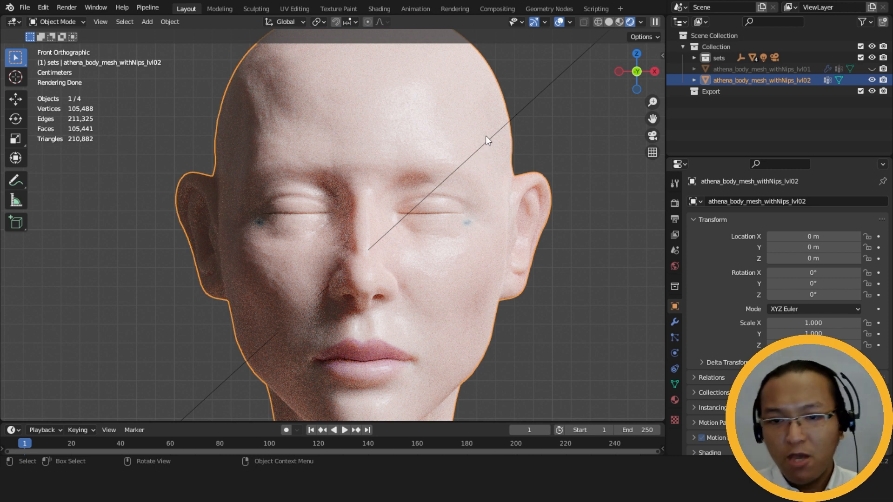
click(609, 22)
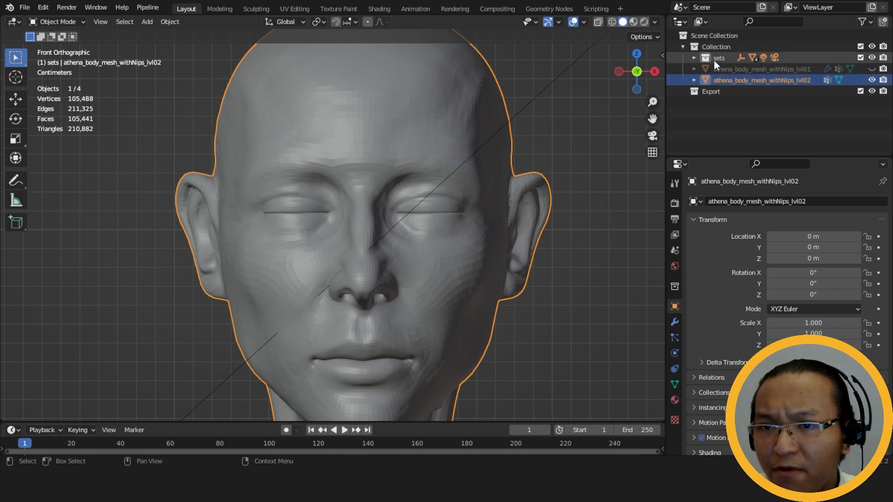
- Expand the sets collection and hide main_light in the viewport
click(694, 58)
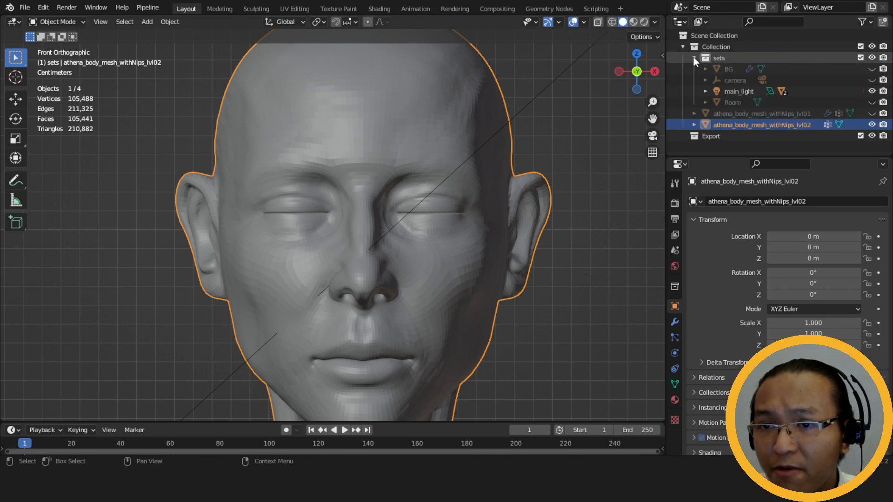
click(872, 91)
scroll(473, 225, down, 3)
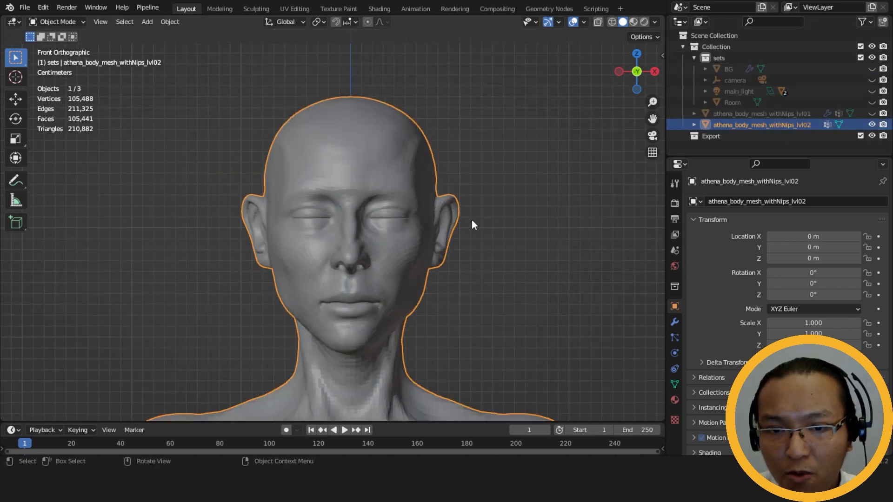
- Duplicate the athena_body_mesh_withNips_lvl02 object in place and hide the original
middle_drag(513, 273, 428, 261)
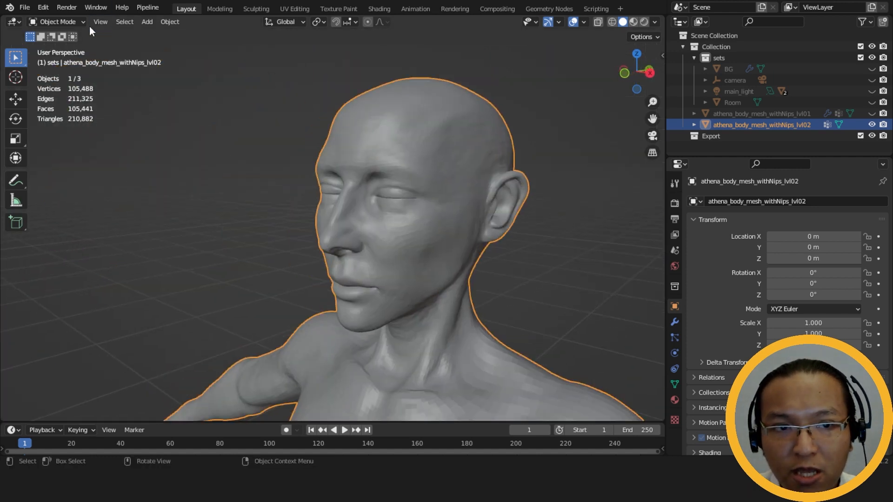
click(100, 22)
click(138, 80)
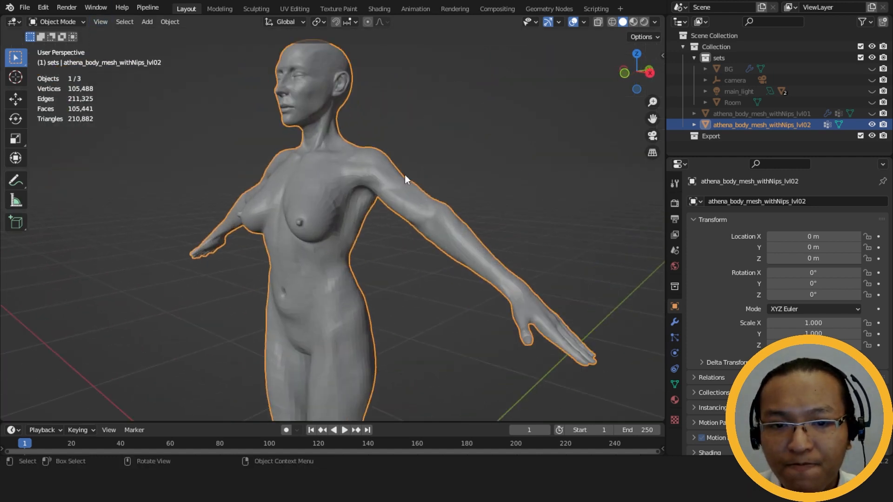
scroll(399, 177, up, 3)
key(shift+d)
key(Escape)
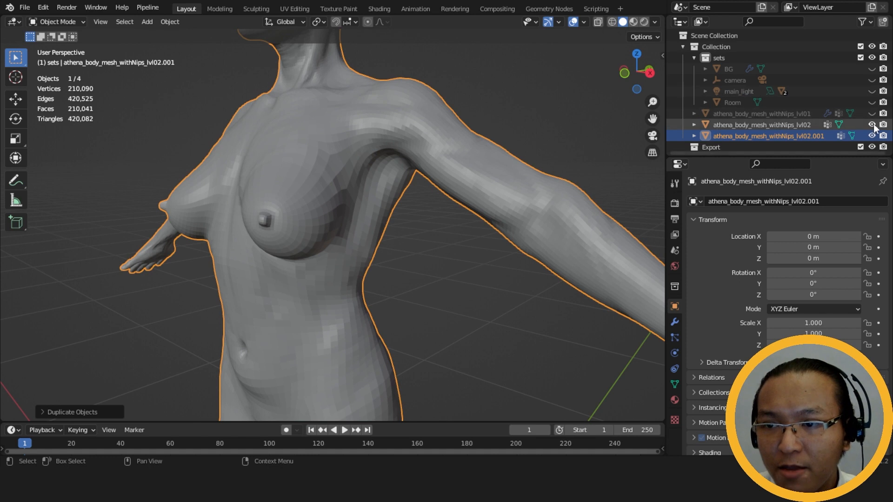
click(872, 125)
- Rename the duplicate as athena_body_mesh_withNips_lvl02_openEyelids and view its head from the front
double_click(822, 136)
drag(824, 136, 812, 135)
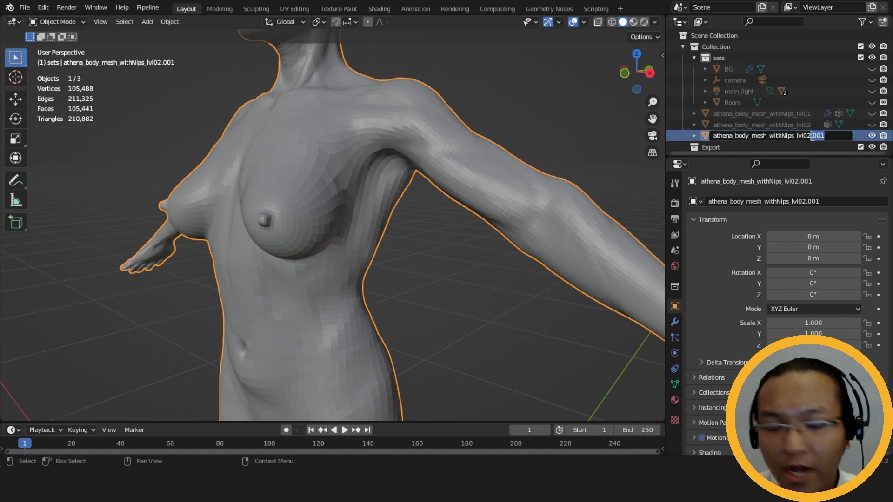
key(BackSpace)
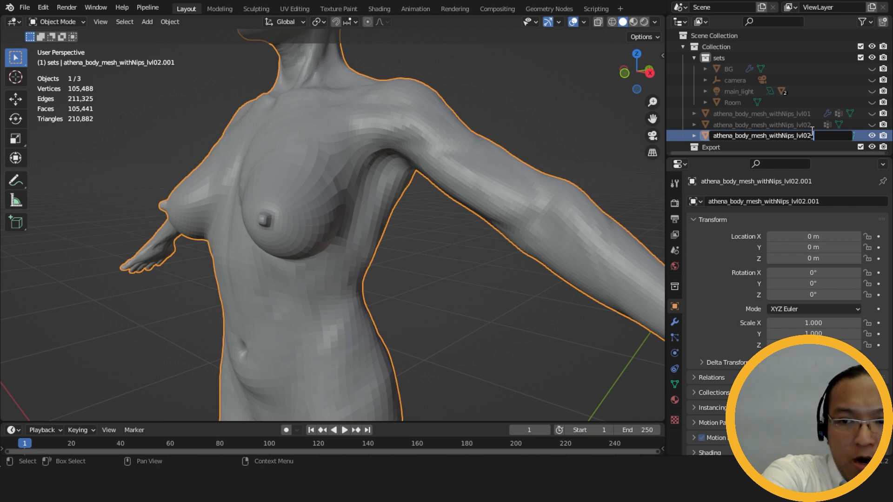
text(_op)
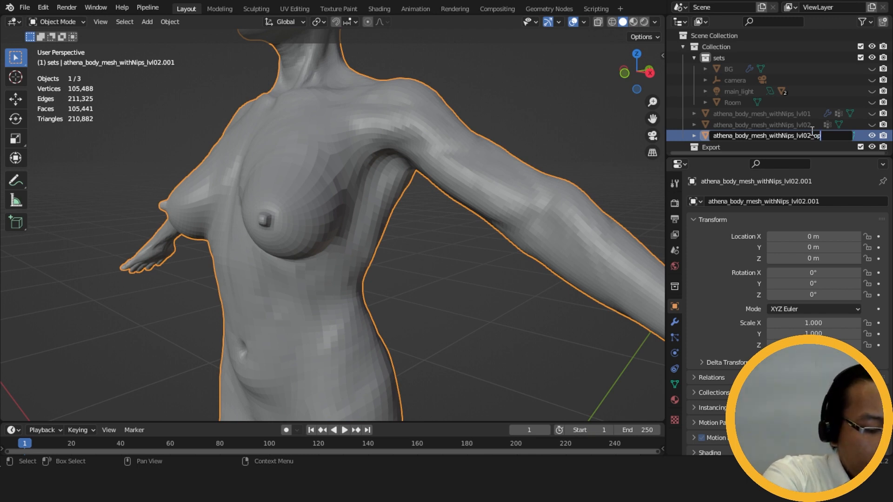
text(enEyelids)
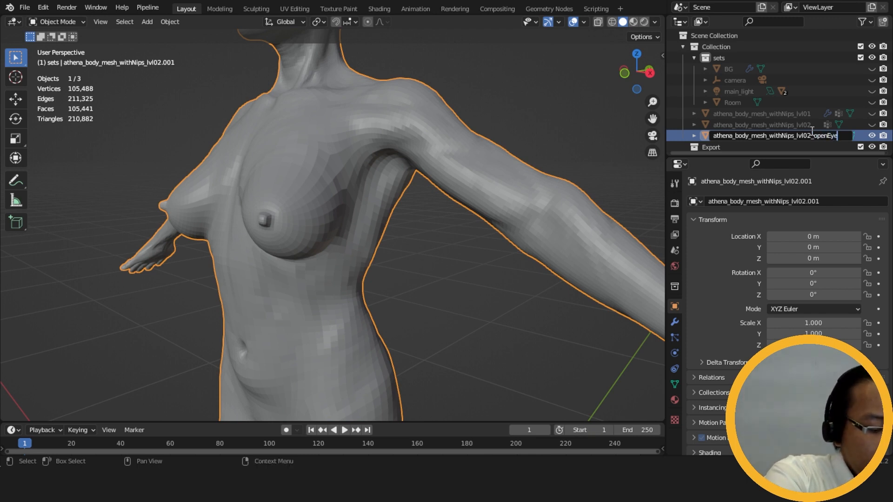
key(Return)
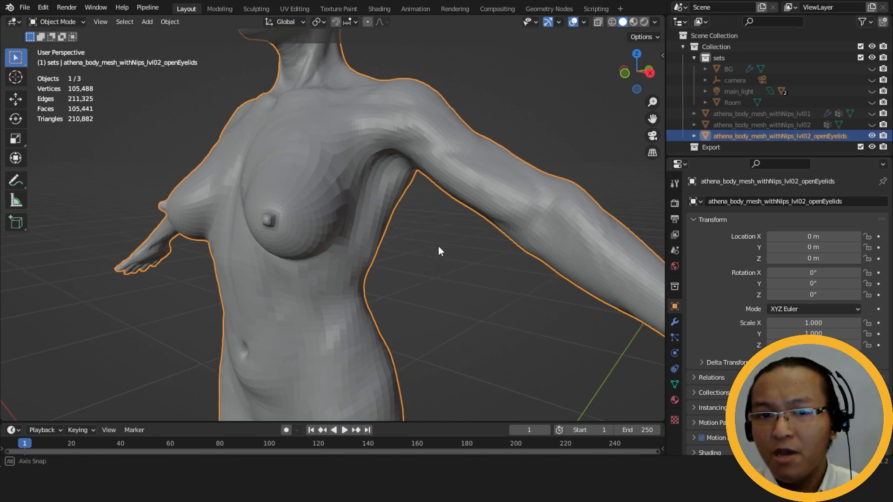
key(KP_1)
scroll(484, 246, down, 2)
shift+middle_drag(421, 157, 423, 256)
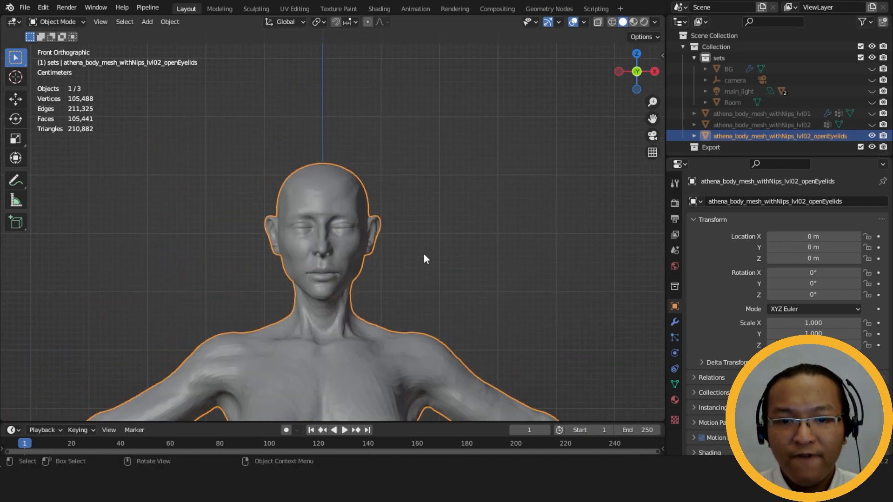
- Bring the open-eyelids body mesh into face editing in the Modeling workspace and show its head in the right orthographic view
scroll(423, 255, up, 2)
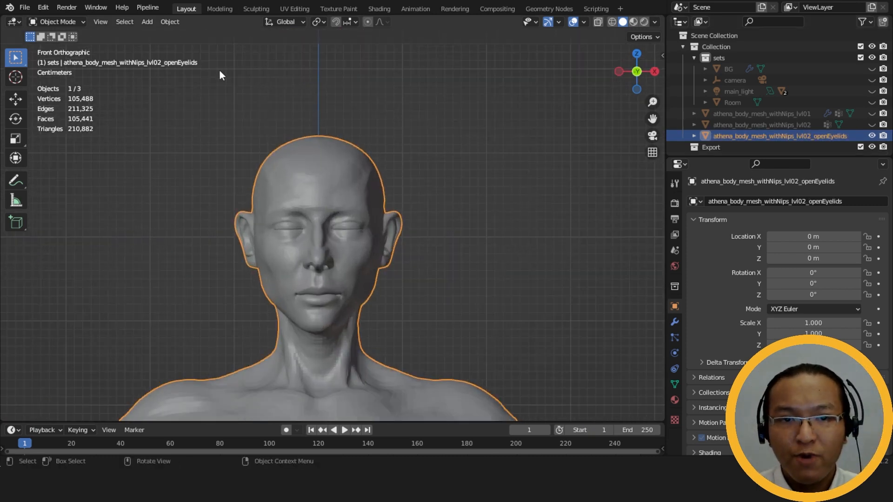
click(218, 9)
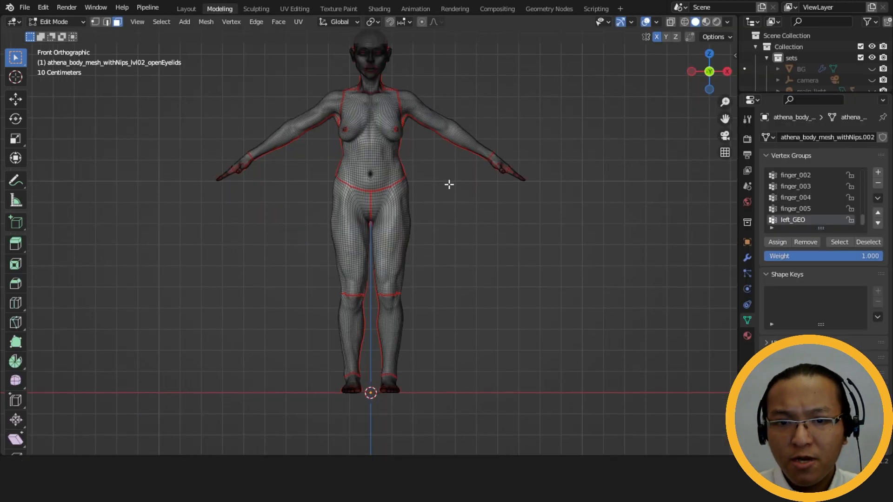
scroll(486, 216, up, 3)
shift+middle_drag(486, 216, 525, 268)
scroll(496, 265, up, 3)
click(138, 22)
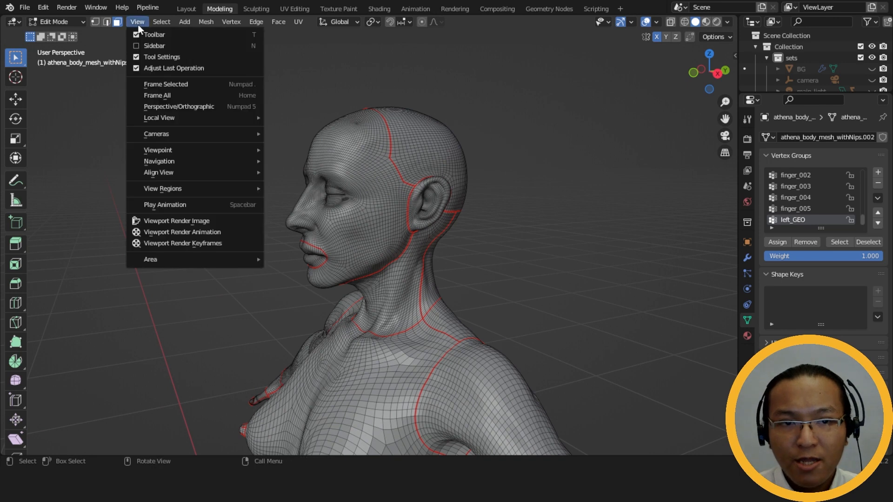
middle_drag(514, 220, 456, 217)
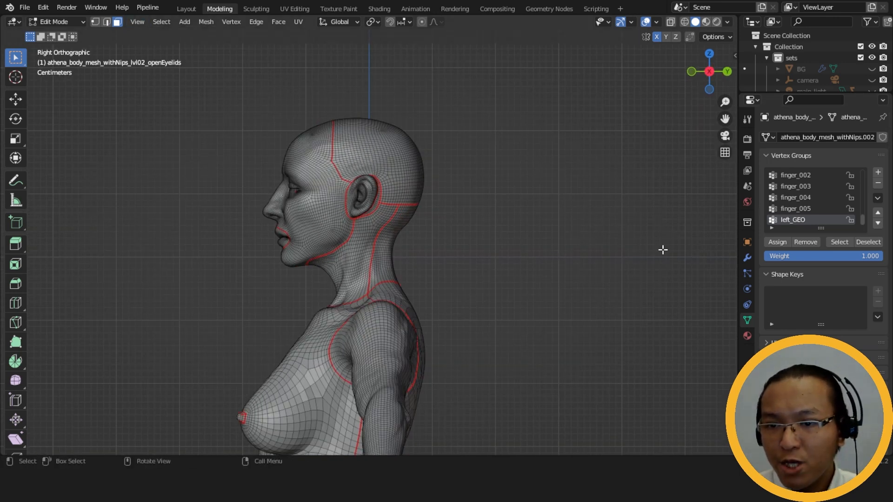
- With X-ray on, select the faces of the head and eye_inside vertex groups
click(670, 22)
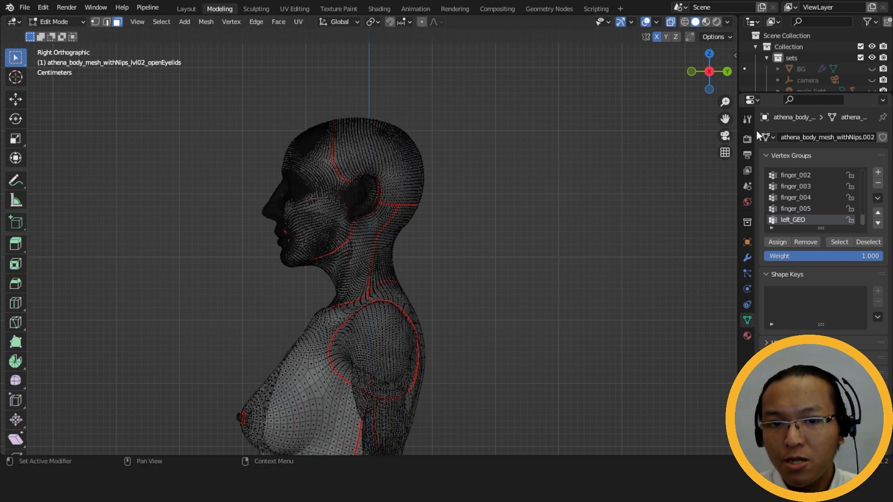
scroll(804, 205, up, 10)
scroll(814, 214, down, 2)
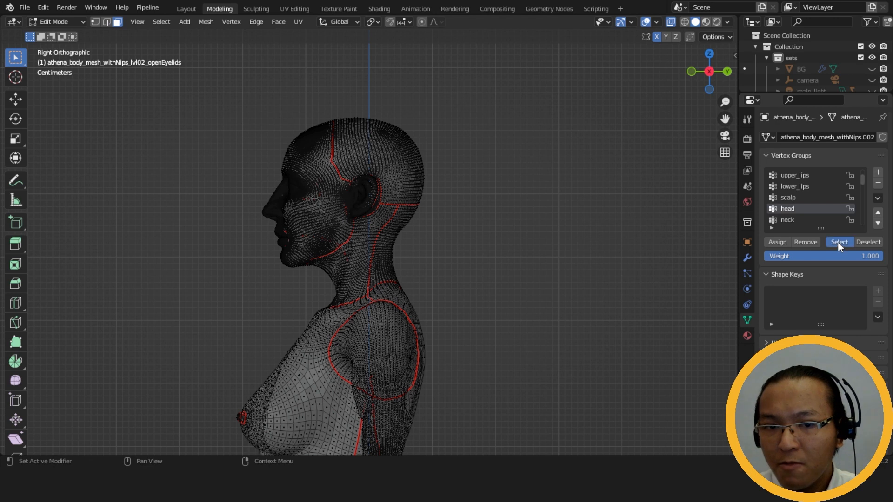
click(838, 241)
scroll(455, 236, up, 5)
scroll(812, 205, up, 2)
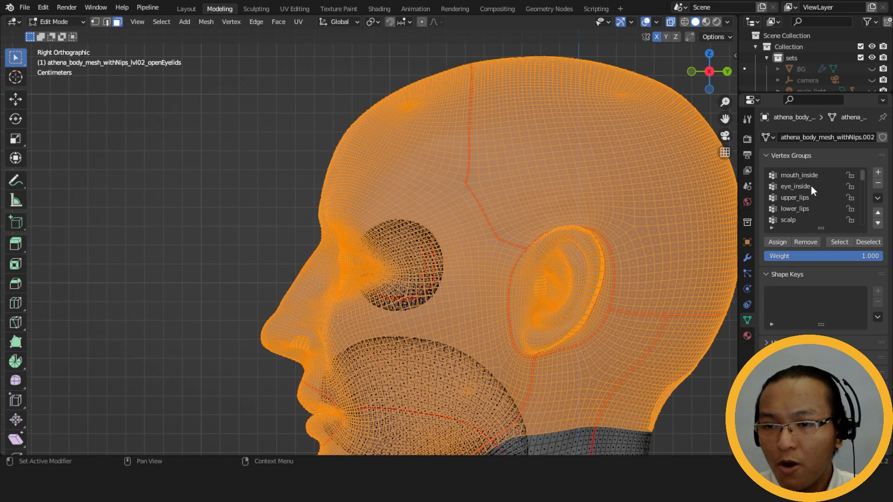
click(811, 186)
click(840, 242)
- Invert the selection and hide the rest of the body, leaving only the head and inner eye faces
scroll(426, 269, down, 5)
scroll(425, 270, down, 4)
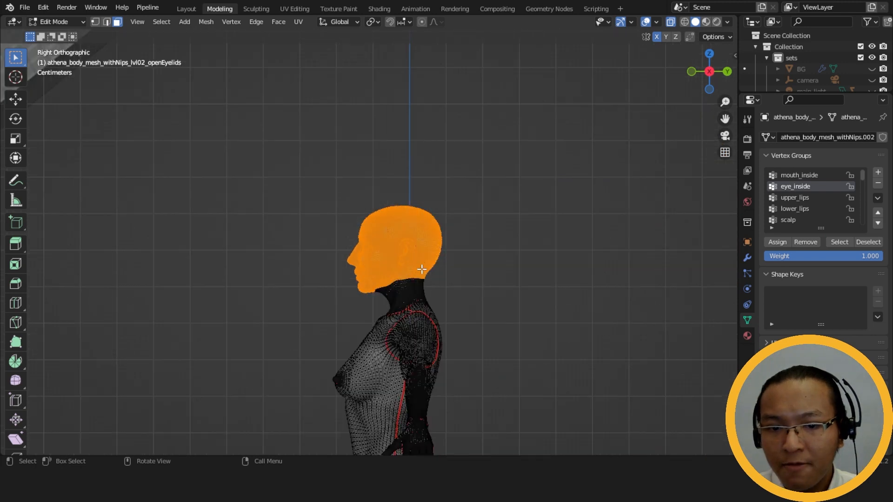
key(ctrl+i)
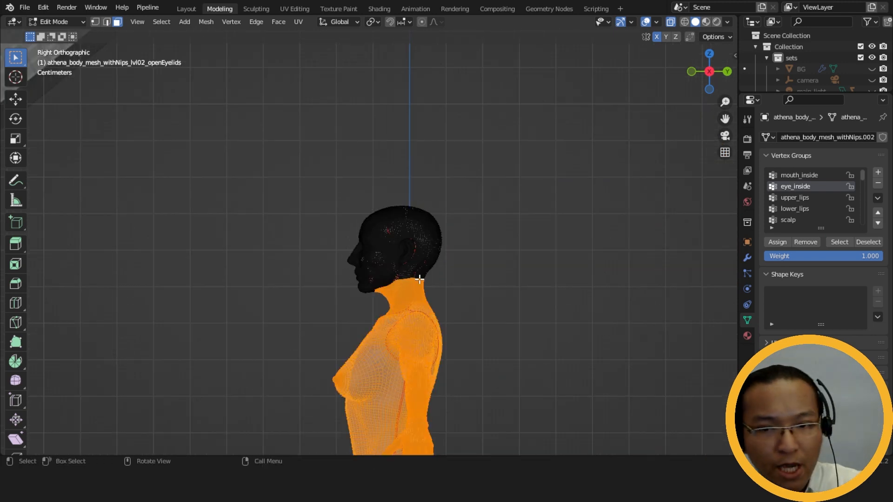
key(h)
scroll(471, 274, up, 6)
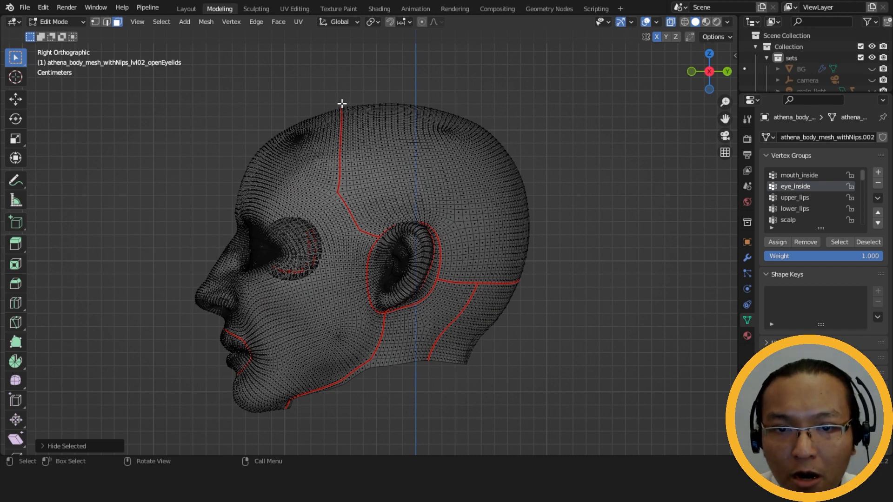
- Box-select and hide the rear part of the head, including the ears, and turn X-ray off
drag(344, 105, 632, 386)
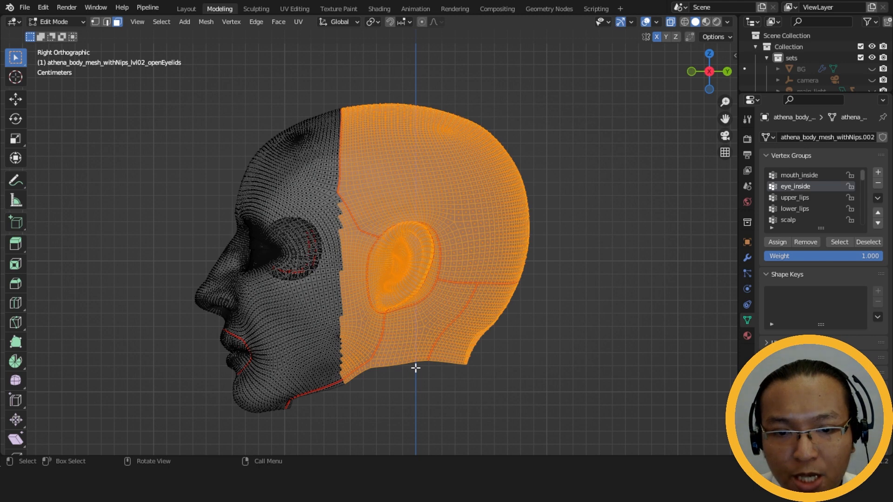
middle_drag(405, 209, 527, 206)
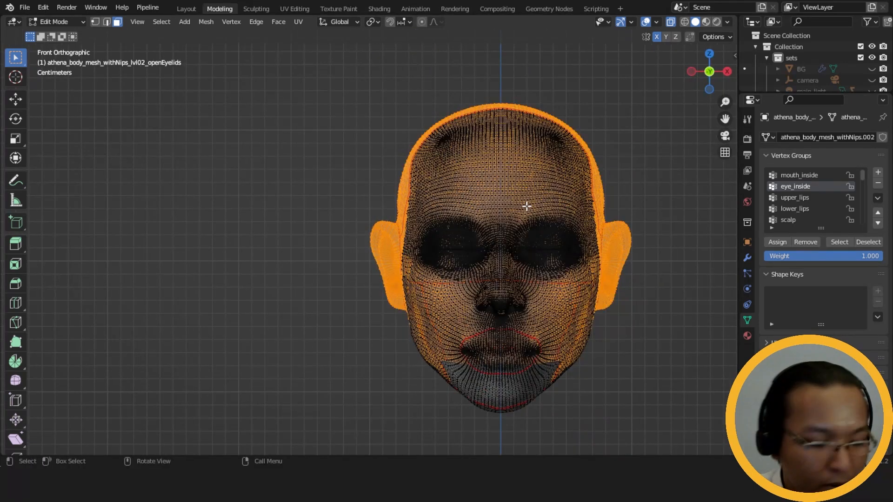
key(h)
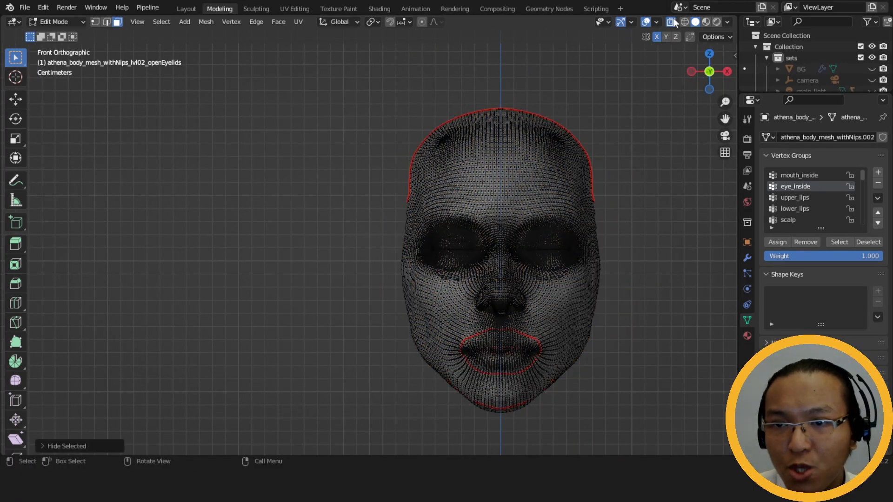
click(670, 23)
- Examine the eye sockets and inner side of the face mesh from behind, and return to the front view
mouse_move(656, 317)
middle_down()
mouse_move(533, 273)
mouse_move(320, 283)
mouse_move(574, 275)
mouse_move(349, 285)
mouse_move(422, 289)
mouse_move(431, 315)
mouse_move(508, 257)
mouse_move(413, 277)
mouse_move(391, 220)
mouse_move(397, 211)
middle_up()
scroll(354, 285, up, 6)
scroll(407, 282, up, 4)
scroll(407, 282, down, 4)
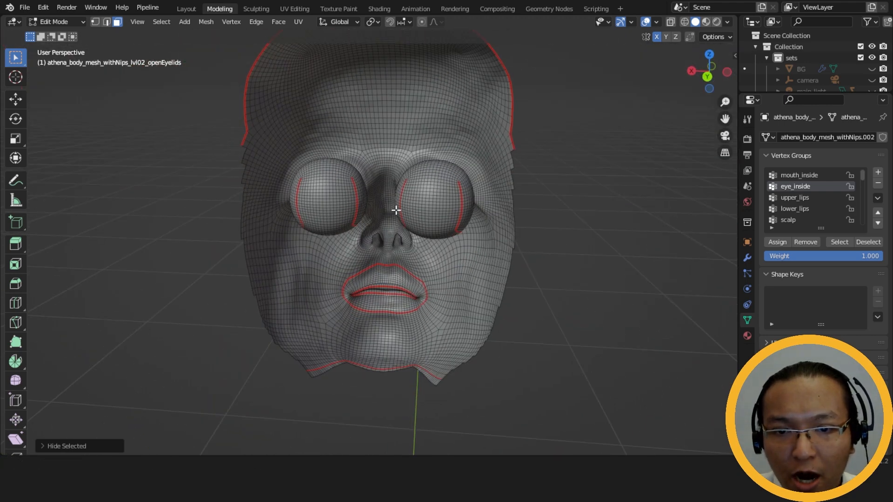
scroll(395, 285, up, 4)
scroll(396, 285, up, 1)
middle_drag(395, 273, 300, 273)
scroll(419, 289, down, 3)
middle_drag(419, 289, 524, 291)
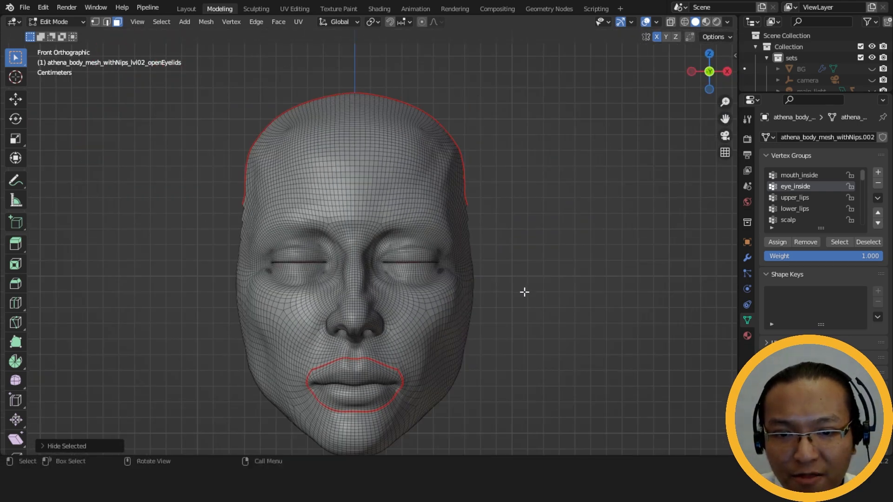
- Add a new vertex group named upperEyelids at the end of the vertex group list
scroll(520, 311, up, 5)
scroll(813, 194, down, 10)
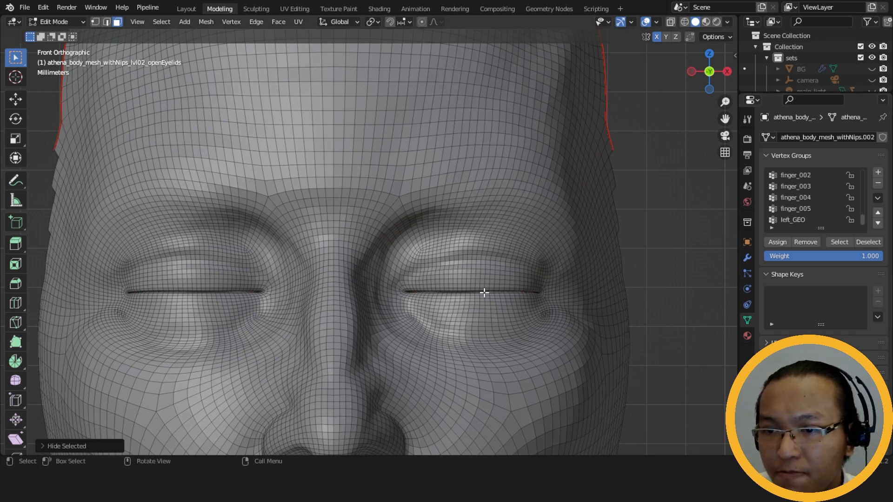
click(878, 174)
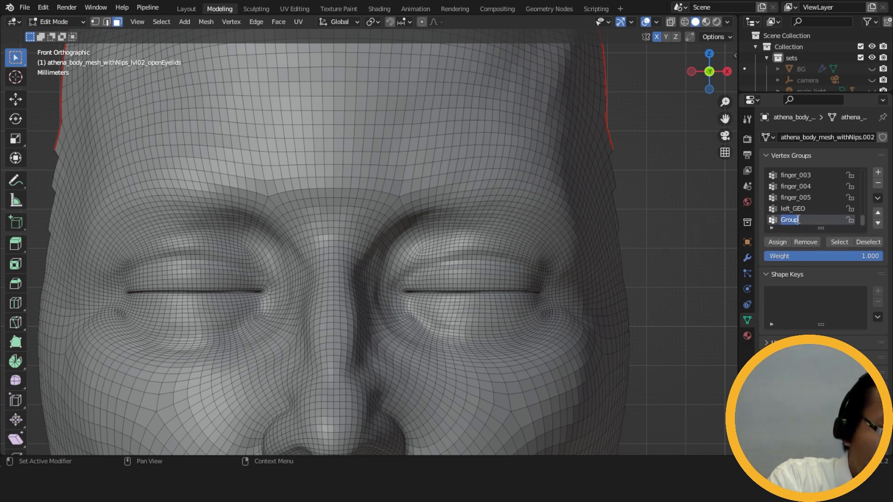
text(upperEyelids)
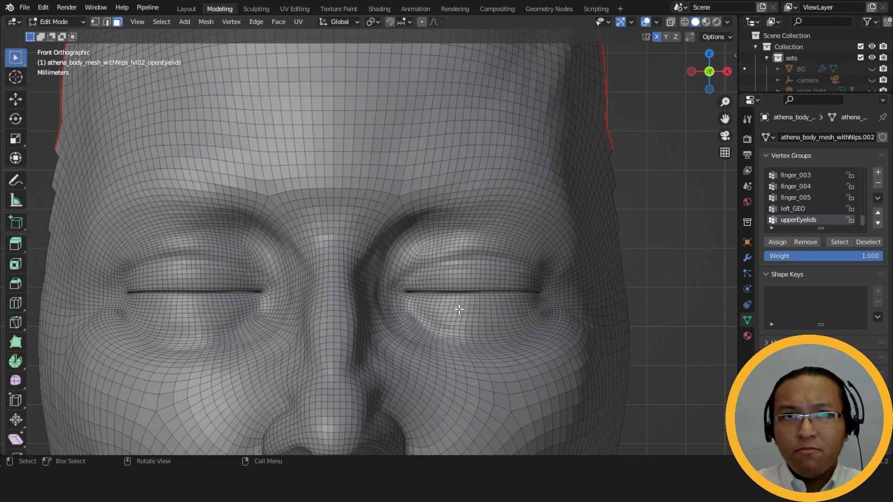
- Select the adjacent face loops that run around the upper eyelid of the character's left eye
shift+middle_drag(440, 300, 387, 178)
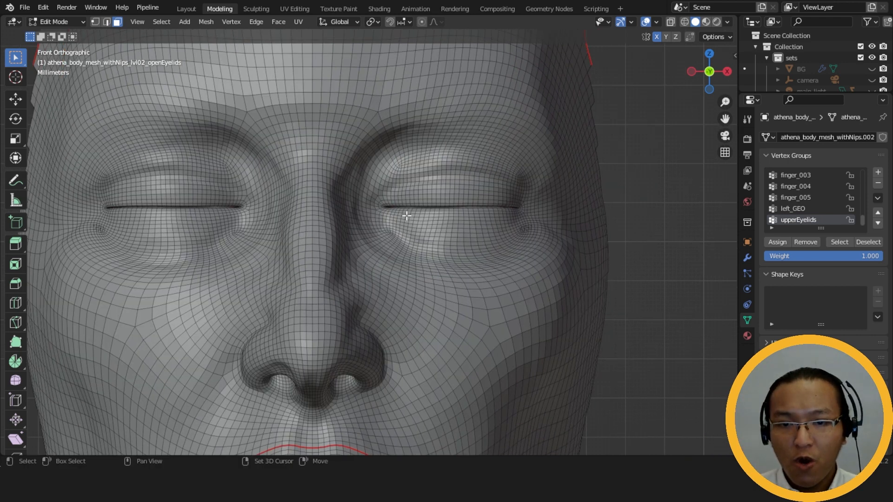
scroll(488, 251, up, 3)
middle_drag(488, 251, 454, 267)
shift+middle_drag(461, 172, 392, 247)
scroll(391, 247, up, 2)
key(KP_1)
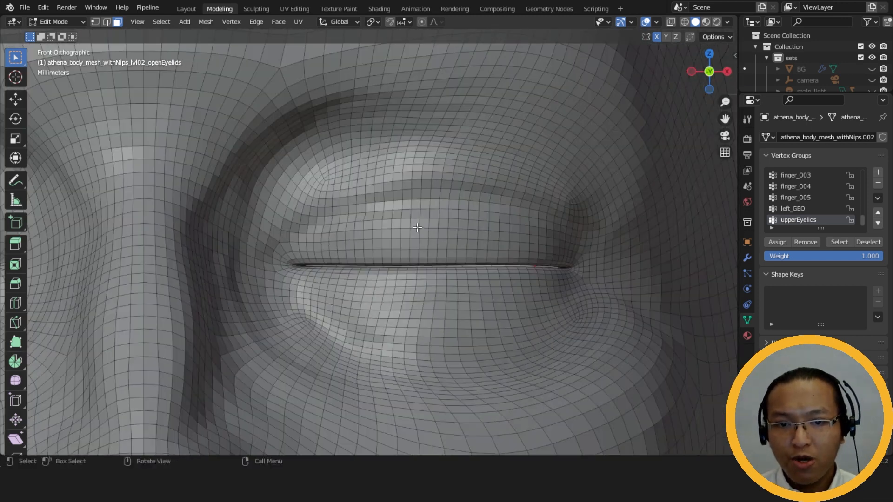
scroll(341, 187, up, 2)
alt+click(289, 127)
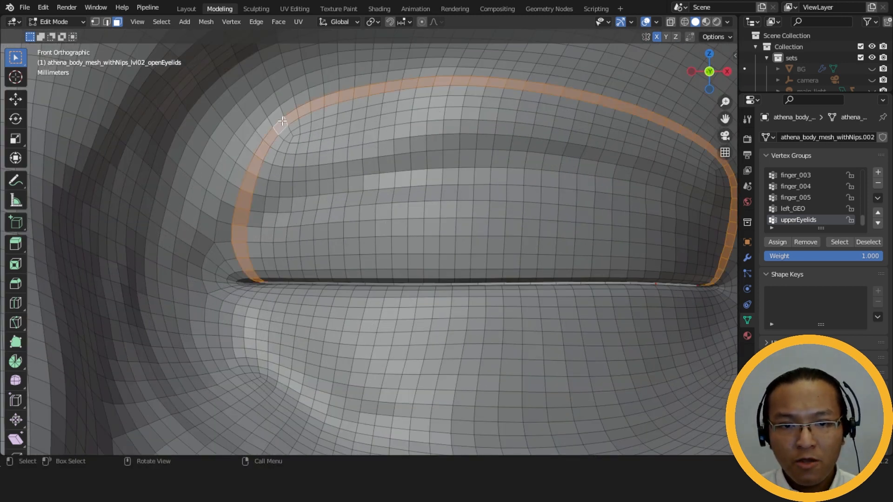
alt+shift+click(292, 131)
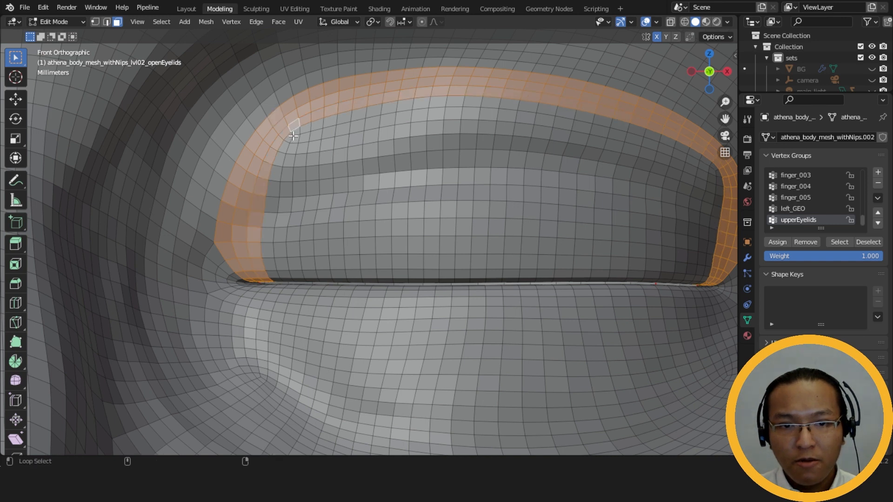
alt+shift+click(294, 136)
key(ctrl+z)
key(ctrl+z)
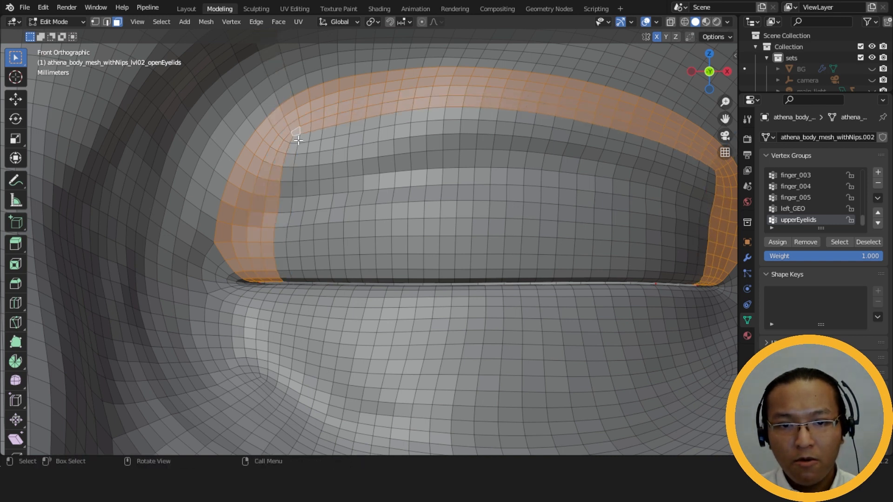
- Add all outer upper-eyelid faces enclosed by the selected loops to the selection, from the inner to the outer eye corner
shift+drag(297, 130, 522, 278)
shift+drag(421, 113, 584, 174)
shift+drag(502, 127, 641, 277)
shift+drag(637, 150, 714, 274)
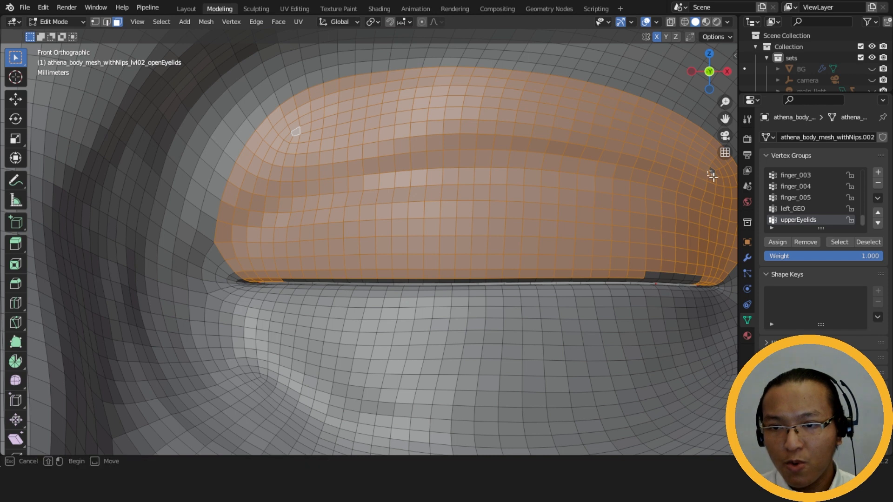
shift+middle_drag(712, 177, 589, 197)
shift+drag(548, 254, 609, 274)
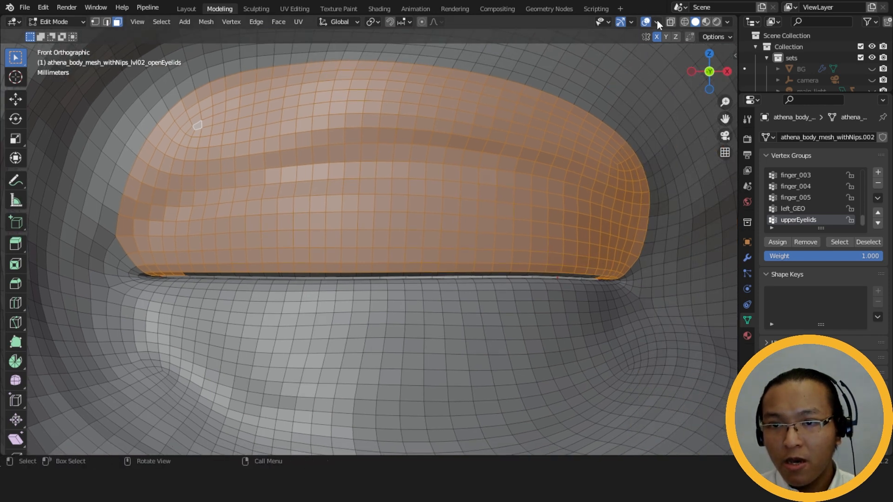
- Examine the upper eyelid selection and its lower rim with X-ray on and off
click(671, 22)
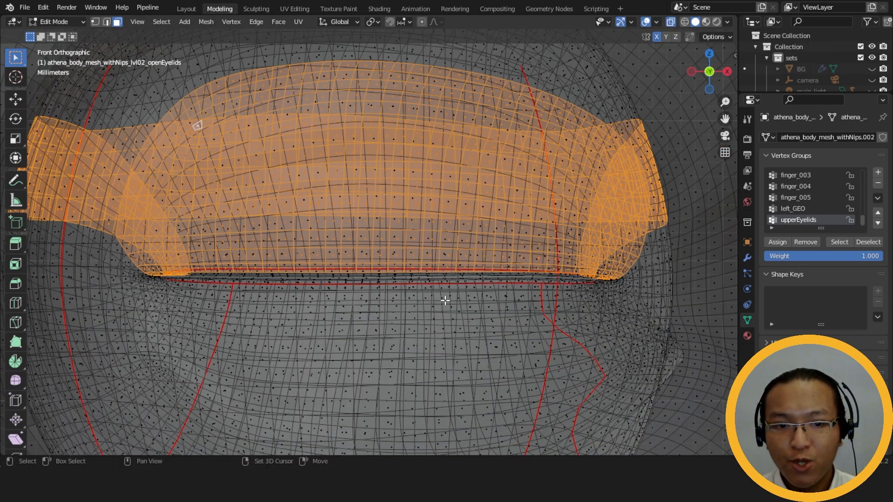
scroll(634, 264, up, 3)
click(672, 21)
shift+middle_drag(527, 233, 498, 245)
ctrl+middle_drag(497, 245, 487, 304)
middle_drag(487, 304, 486, 265)
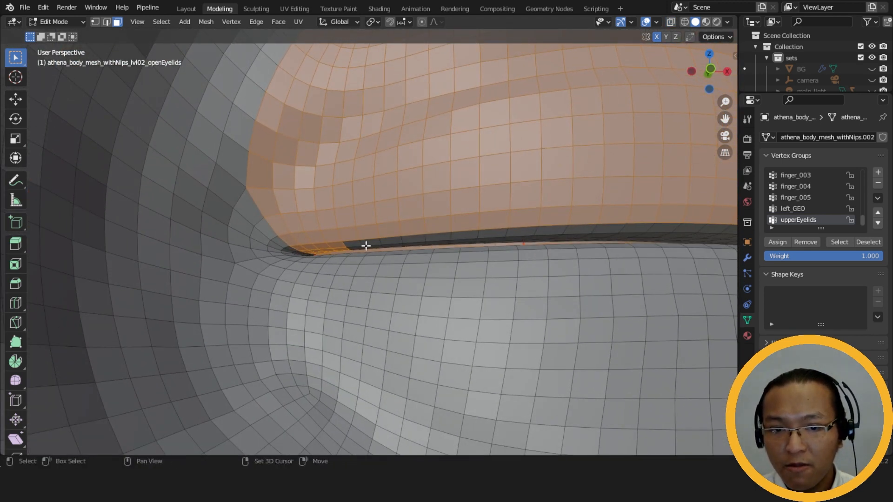
key(KP_1)
- With X-ray on in front view, add the faces along the upper eyelid's lower rim to the selection, from corner to corner
click(671, 21)
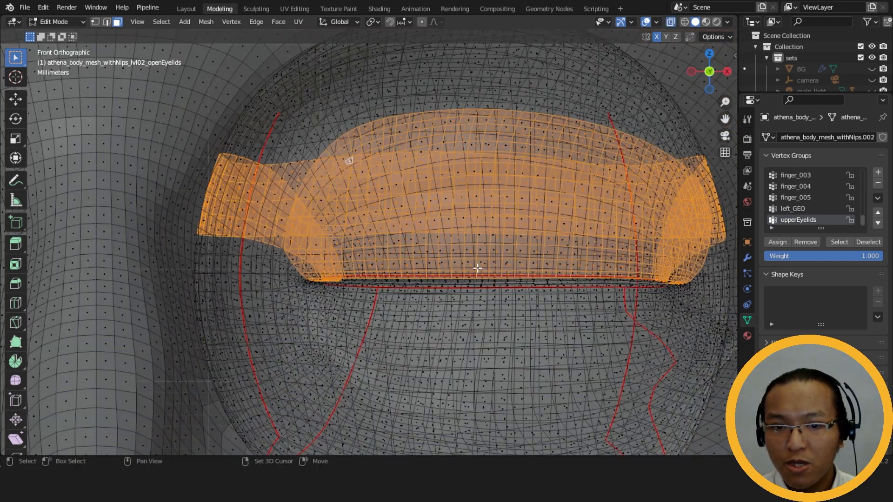
scroll(385, 216, up, 5)
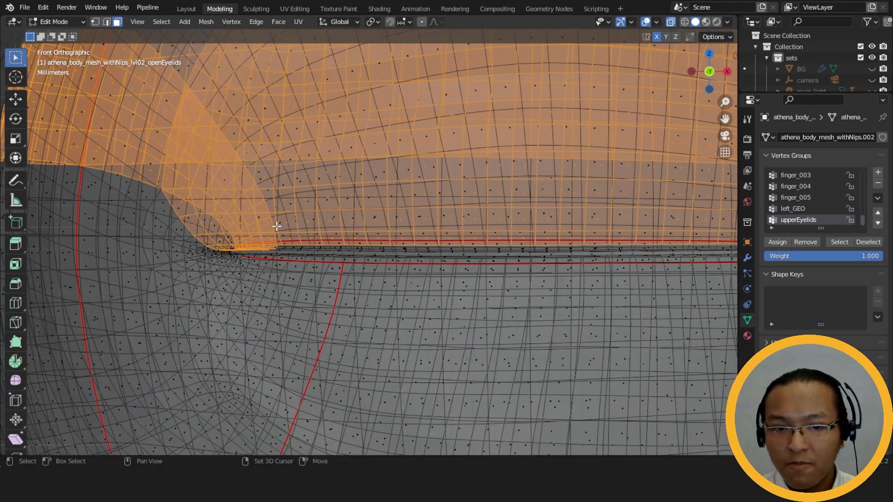
shift+drag(266, 225, 514, 256)
key(ctrl+z)
shift+drag(438, 228, 528, 250)
shift+middle_drag(528, 250, 396, 243)
shift+drag(362, 224, 462, 249)
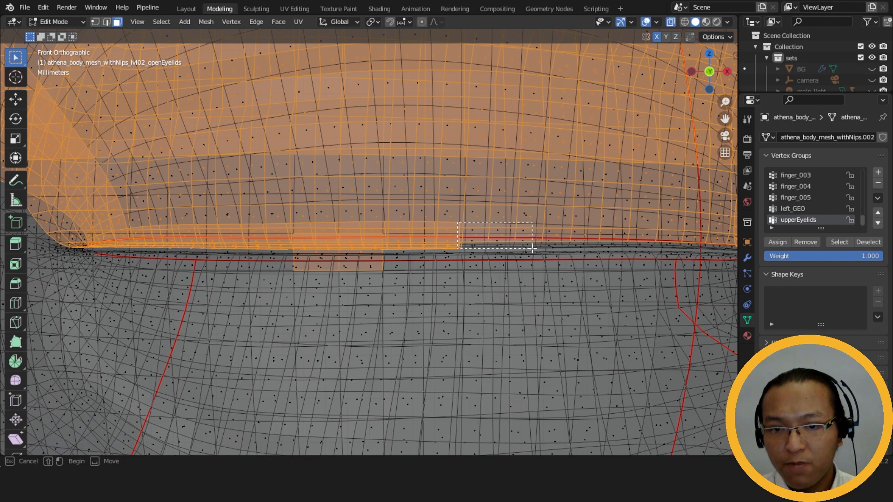
shift+middle_drag(544, 250, 424, 242)
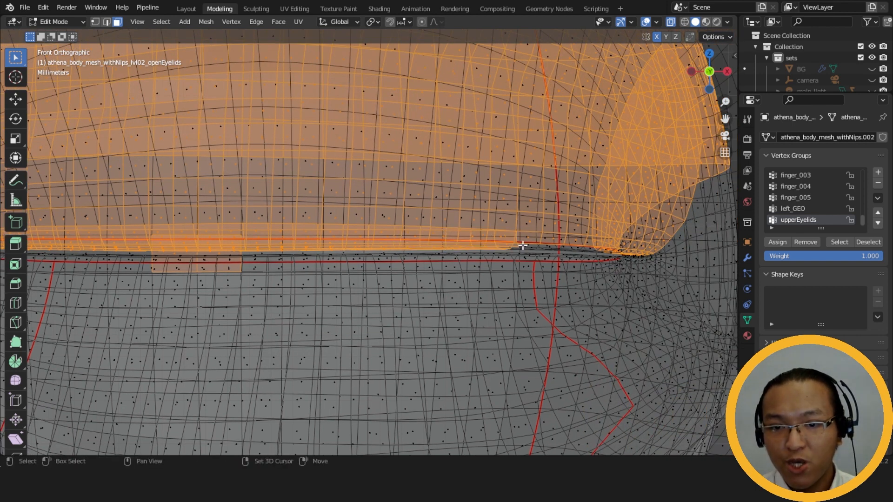
shift+drag(560, 250, 567, 249)
shift+middle_drag(604, 256, 497, 229)
shift+drag(495, 220, 556, 256)
- Turn X-ray off and examine the selected upper eyelid rim and unselected inner faces from inside the eye socket
ctrl+middle_drag(564, 247, 619, 167)
click(671, 22)
mouse_move(470, 251)
shift+middle_down()
mouse_move(509, 253)
mouse_move(363, 245)
mouse_move(637, 244)
mouse_move(472, 245)
shift+middle_up()
shift+middle_drag(554, 230, 478, 224)
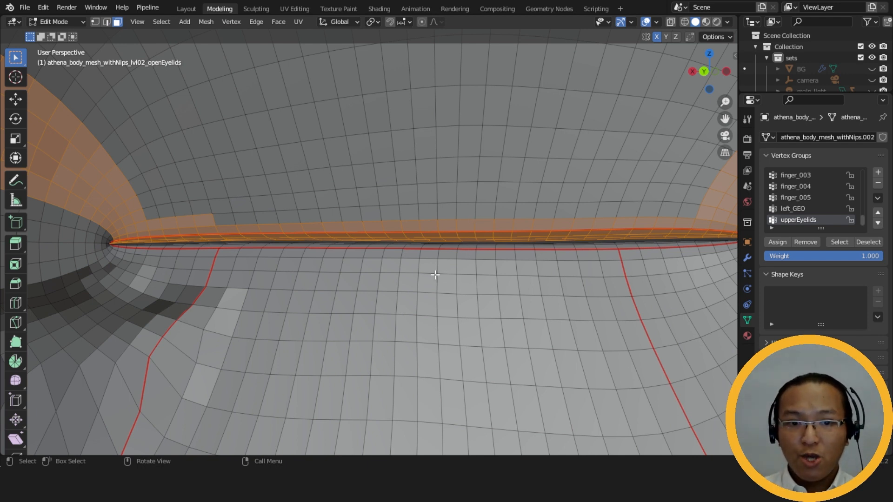
shift+middle_drag(502, 259, 487, 278)
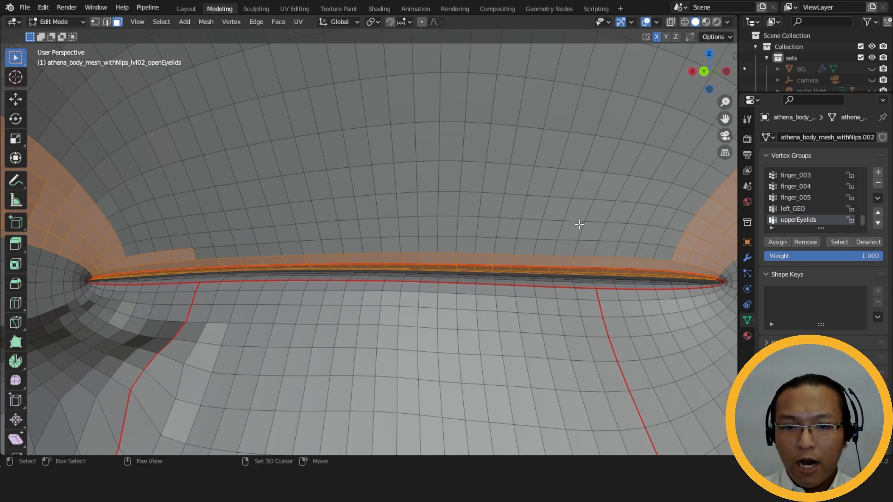
scroll(460, 260, up, 4)
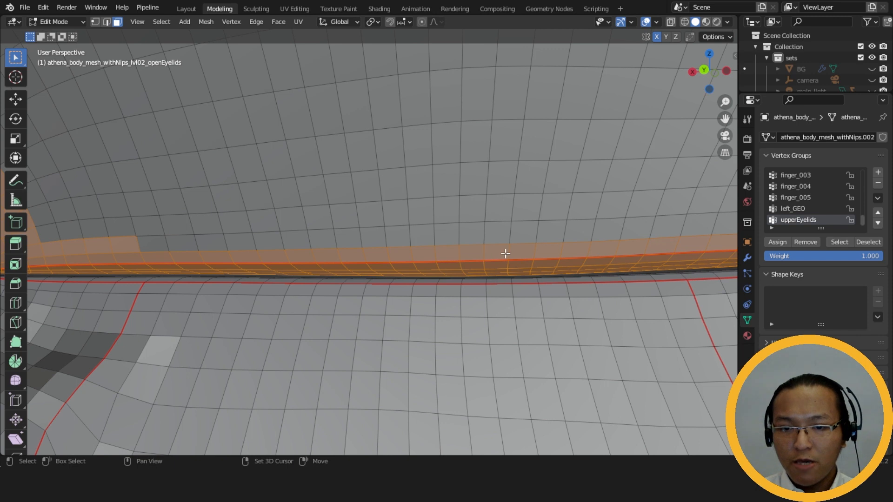
shift+middle_drag(497, 236, 497, 246)
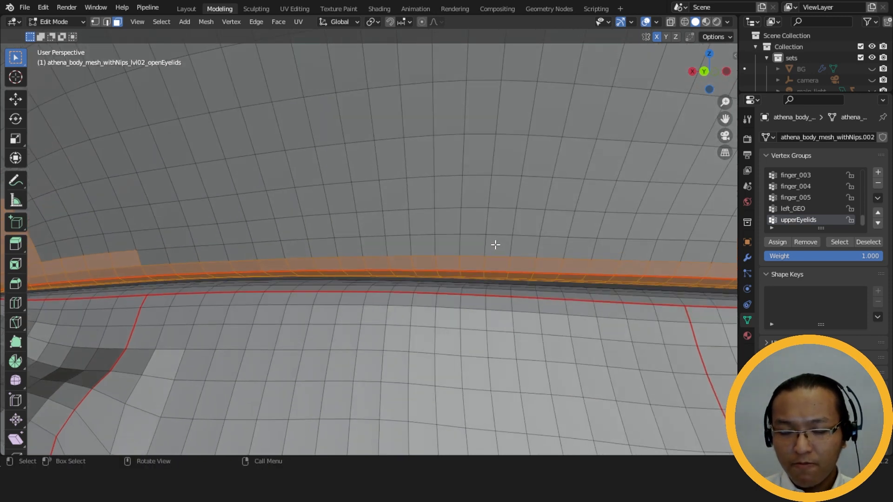
- Inside the eye socket, add a four-row block of inner faces above the middle of the upper eyelid rim to the selection
mouse_move(492, 250)
shift+middle_down()
mouse_move(490, 219)
mouse_move(488, 232)
shift+middle_up()
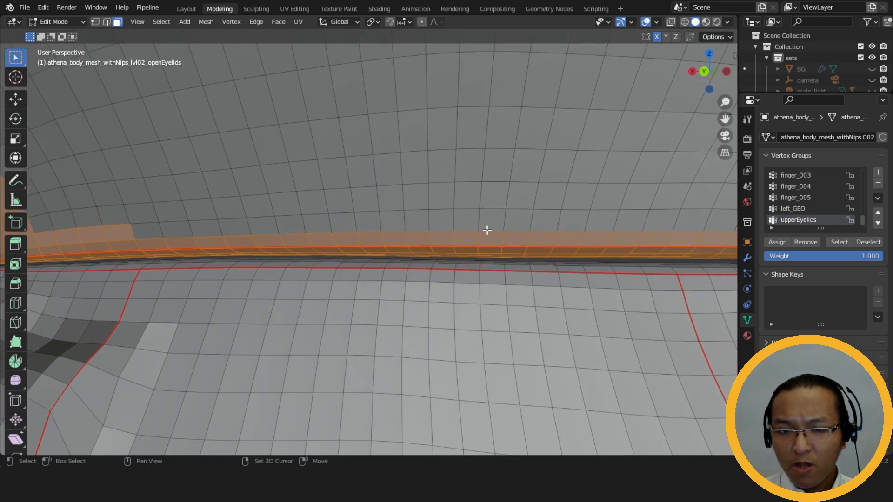
shift+click(466, 216)
shift+click(466, 191)
shift+click(473, 156)
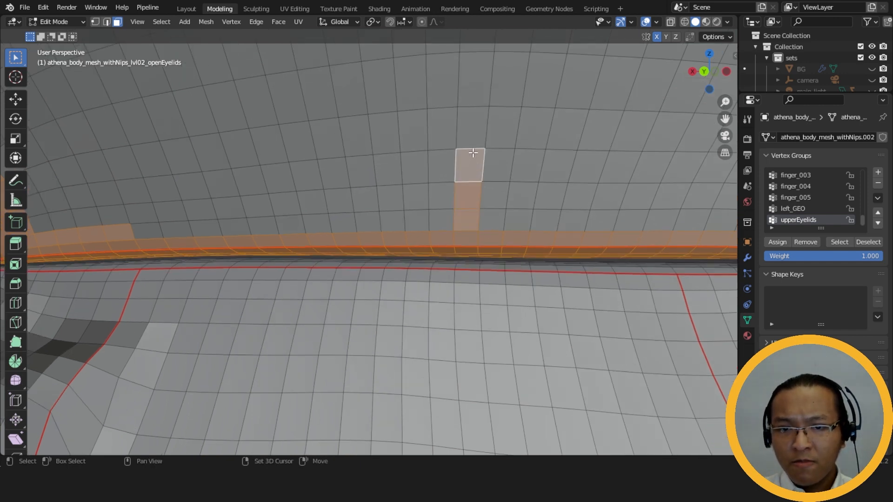
shift+click(474, 136)
middle_drag(482, 164, 483, 223)
shift+drag(347, 184, 431, 240)
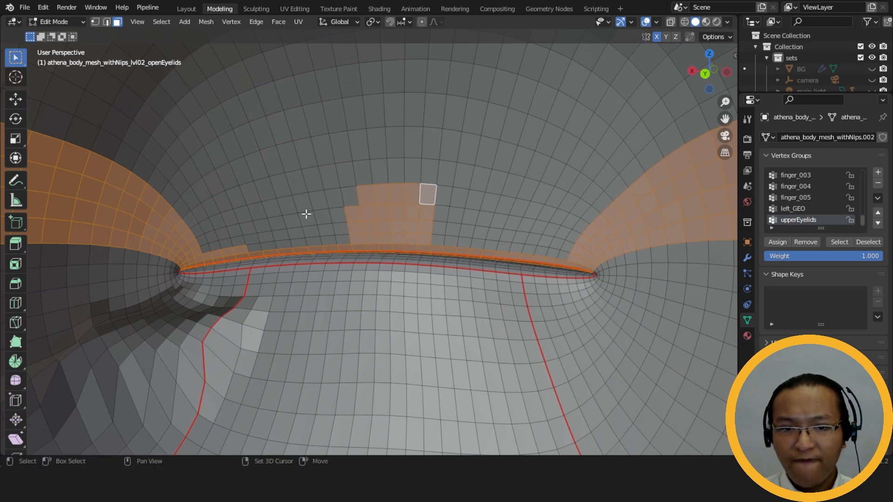
- Extend the four selected rows of inner eyelid faces to both eye corners
shift+drag(202, 228, 288, 243)
shift+drag(292, 206, 355, 244)
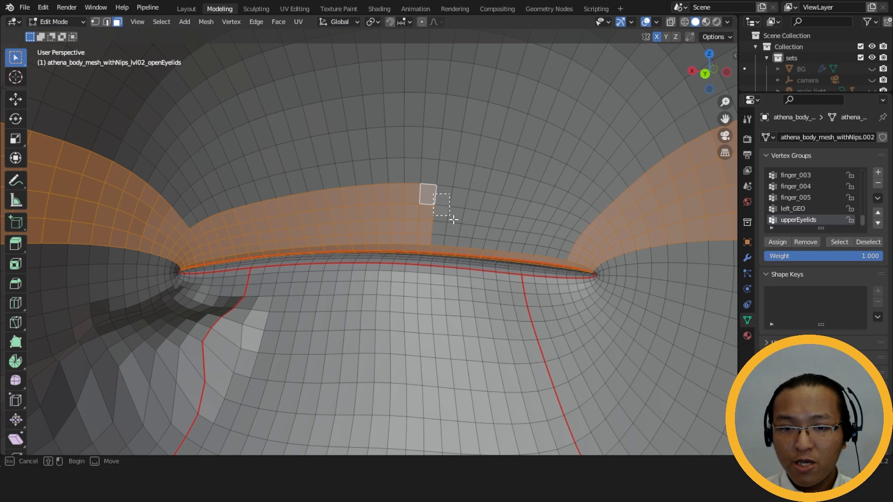
shift+drag(437, 187, 484, 247)
shift+drag(486, 203, 530, 249)
shift+drag(528, 205, 584, 262)
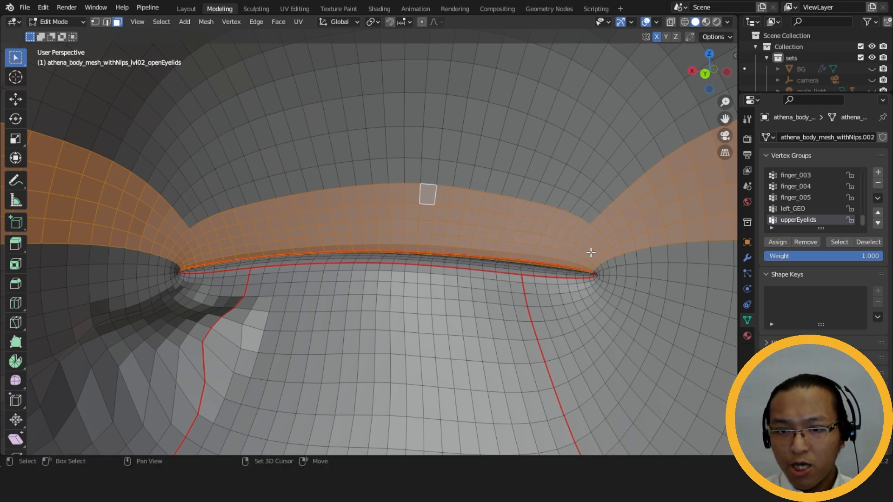
- Deselect the innermost surplus face loops of the socket band just beyond the two eye corners
ctrl+shift+click(596, 218)
key(ctrl+z)
ctrl+alt+shift+click(599, 218)
ctrl+alt+shift+click(615, 208)
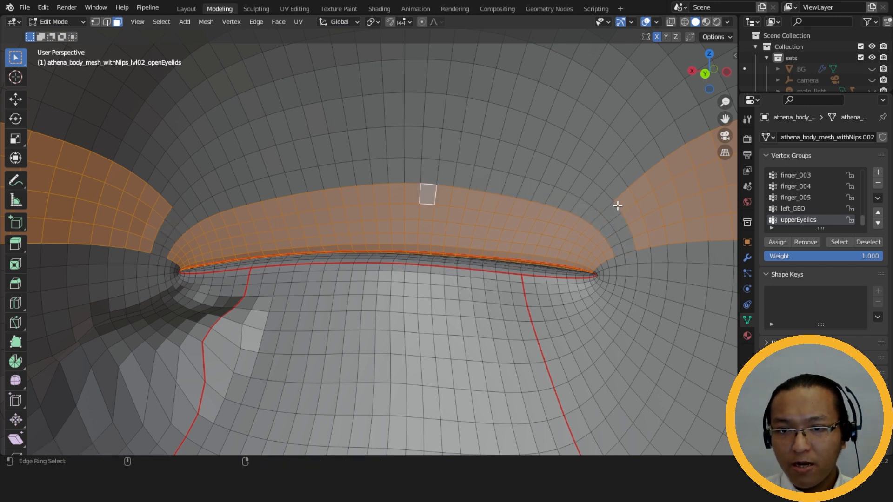
ctrl+alt+shift+click(618, 206)
- Start the Shortcut VUr on-screen input display
key(n)
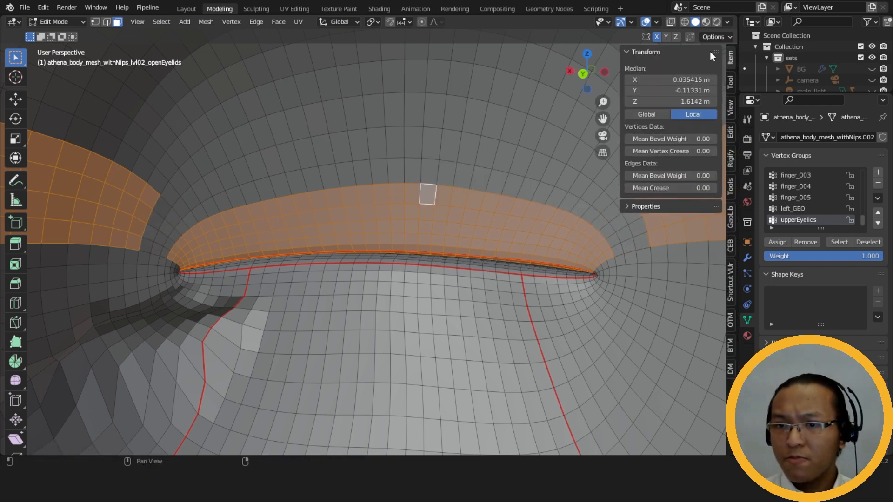
click(729, 265)
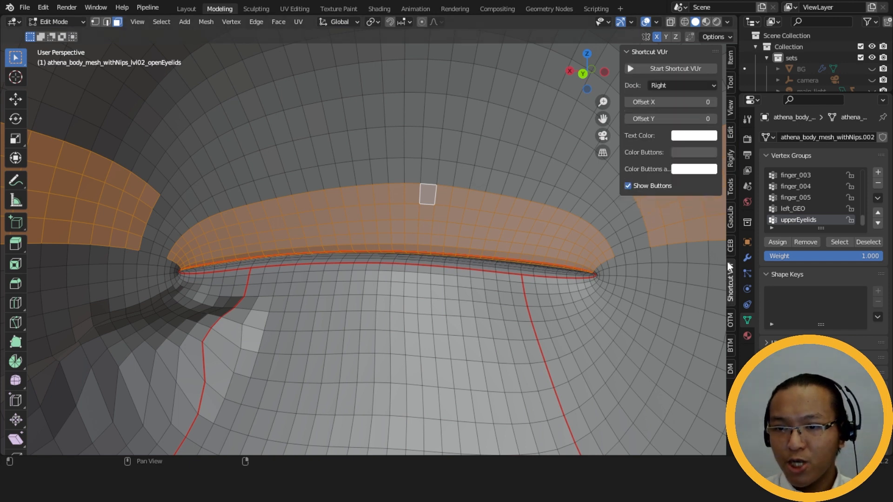
click(665, 69)
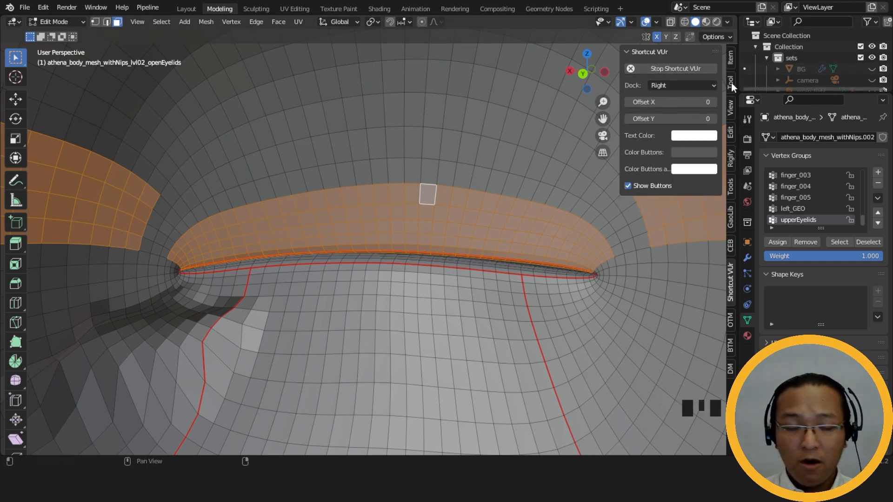
key(n)
- Deselect further surplus face loops of the socket band, working outward from the eye corners
ctrl+alt+shift+click(663, 181)
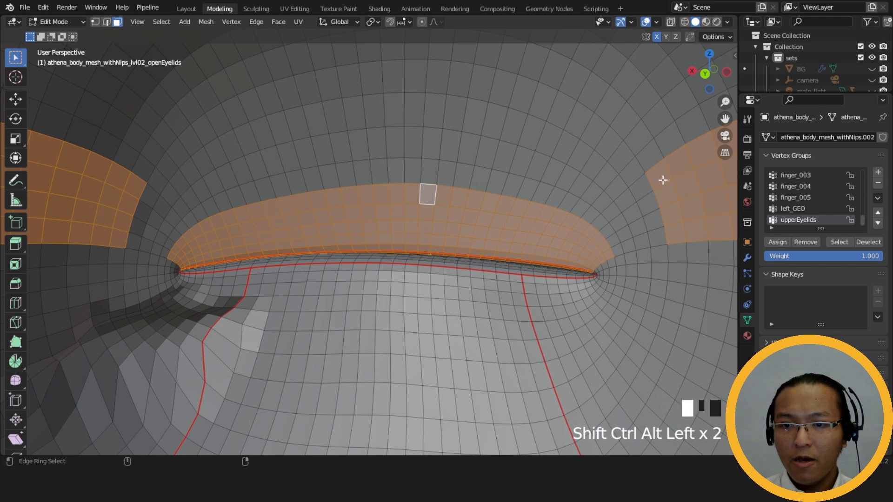
ctrl+alt+shift+click(686, 172)
ctrl+middle_drag(686, 171, 648, 210)
ctrl+alt+shift+click(634, 180)
- In side view with X-ray on, deselect the leftover band of faces across the back of the eye socket
click(671, 21)
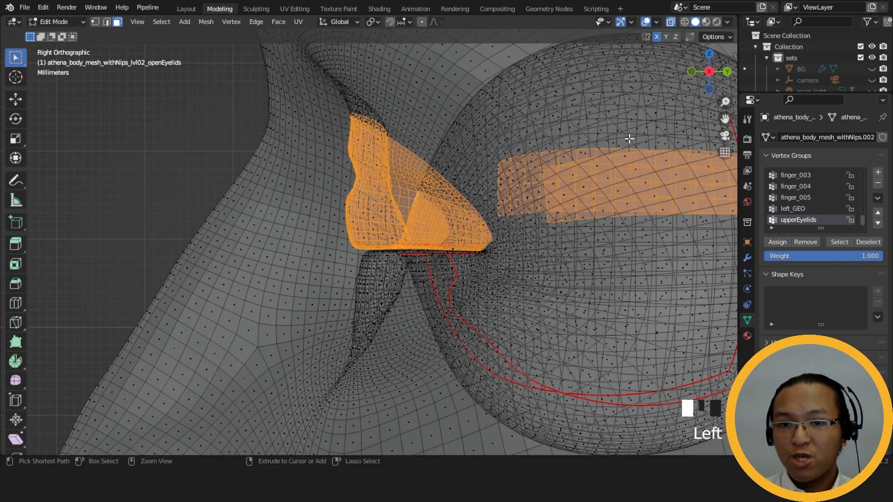
ctrl+middle_drag(629, 138, 628, 167)
shift+drag(429, 187, 502, 239)
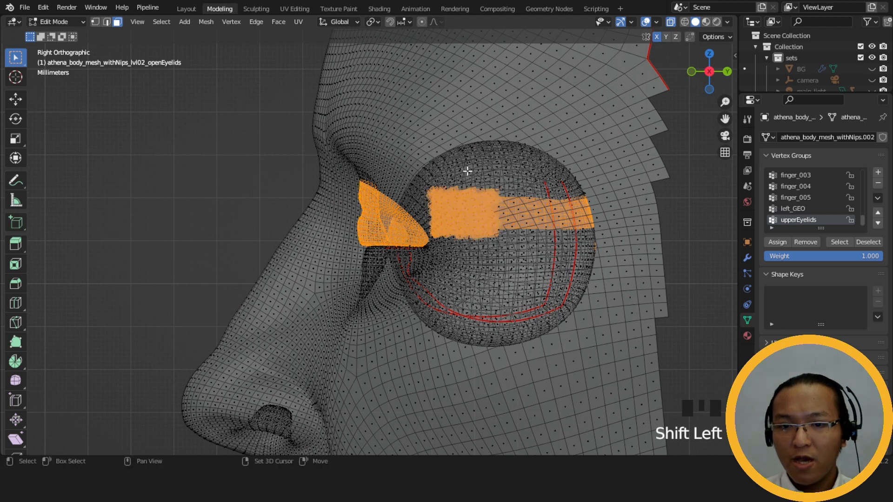
key(ctrl+z)
ctrl+drag(427, 184, 651, 259)
- Examine the trimmed eyelid selection around the inner eye corner from the front and from inside the socket, with X-ray on and off
mouse_move(522, 270)
middle_down()
mouse_move(632, 277)
mouse_move(624, 264)
middle_up()
click(671, 22)
ctrl+middle_drag(561, 172, 521, 231)
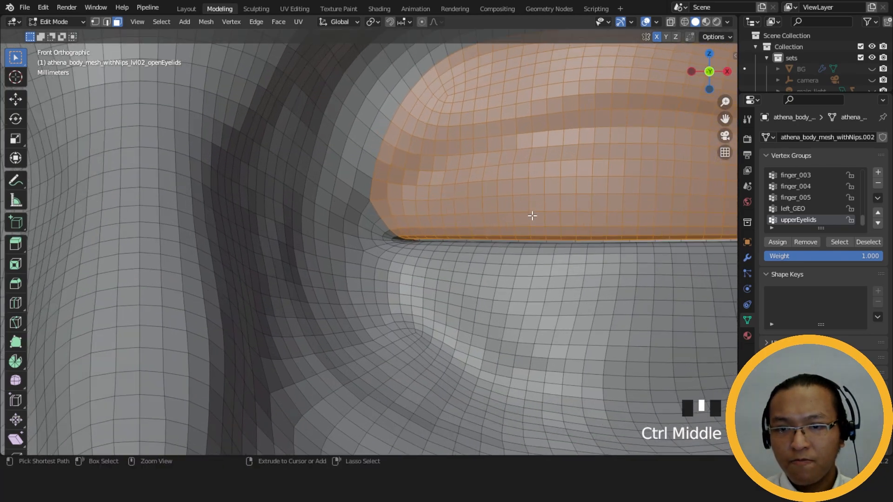
click(670, 22)
mouse_move(461, 213)
middle_down()
mouse_move(449, 217)
mouse_move(470, 210)
middle_up()
click(670, 22)
middle_drag(544, 205, 361, 194)
mouse_move(410, 206)
ctrl+middle_down()
mouse_move(425, 170)
mouse_move(435, 210)
mouse_move(418, 220)
ctrl+middle_up()
- Try to fill the selection with the socket faces around the inner eye corner, down to the corner point
shift+click(420, 235)
shift+click(420, 237)
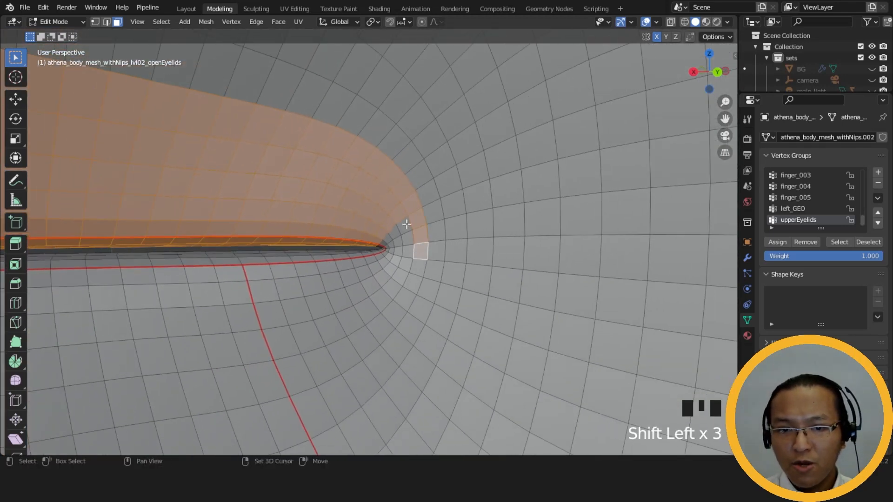
shift+click(420, 232)
shift+click(414, 236)
shift+click(409, 239)
shift+click(403, 241)
shift+click(397, 241)
shift+click(393, 243)
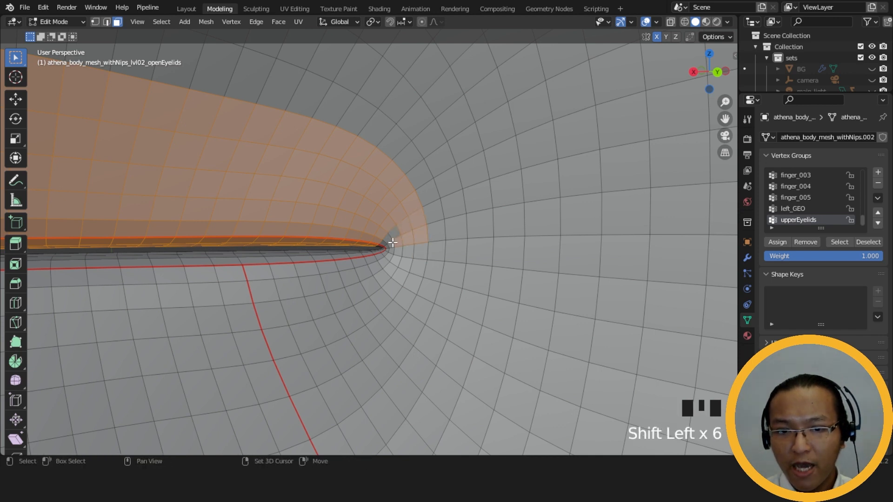
- In front view, try to extend the selection over the outer faces around the inner eye corner
middle_drag(416, 235, 623, 231)
click(670, 22)
ctrl+middle_drag(487, 209, 486, 162)
shift+click(504, 230)
key(ctrl+z)
click(670, 21)
shift+middle_drag(507, 215, 458, 193)
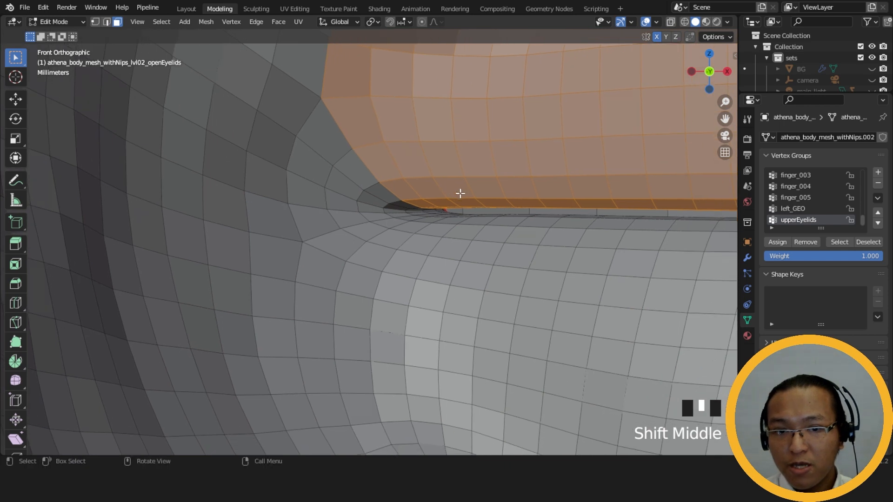
shift+click(321, 140)
shift+click(307, 140)
shift+click(326, 158)
shift+click(347, 173)
shift+click(345, 186)
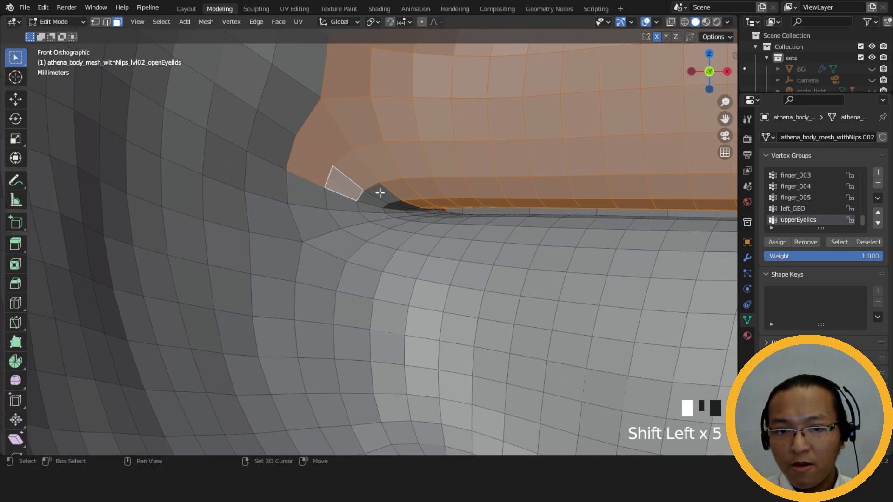
shift+click(375, 199)
- Undo the face additions around the inner eye corner
middle_drag(405, 213, 455, 201)
key(ctrl+z)
key(ctrl+z)
key(ctrl+z)
key(ctrl+z)
key(ctrl+z)
key(ctrl+z)
key(ctrl+z)
key(ctrl+z)
key(ctrl+z)
key(ctrl+z)
key(ctrl+z)
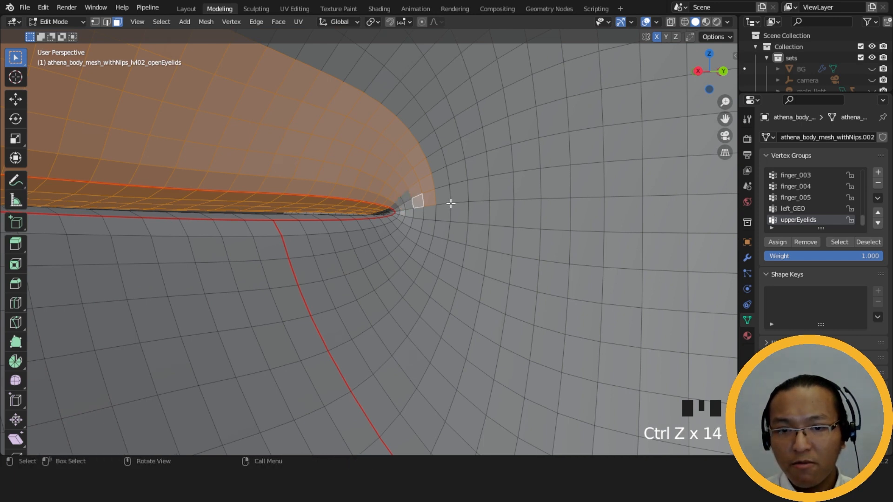
key(ctrl+z)
- Check the eyelid selection from the front in X-ray and assign it to the upperEyelids vertex group
middle_drag(455, 200, 557, 266)
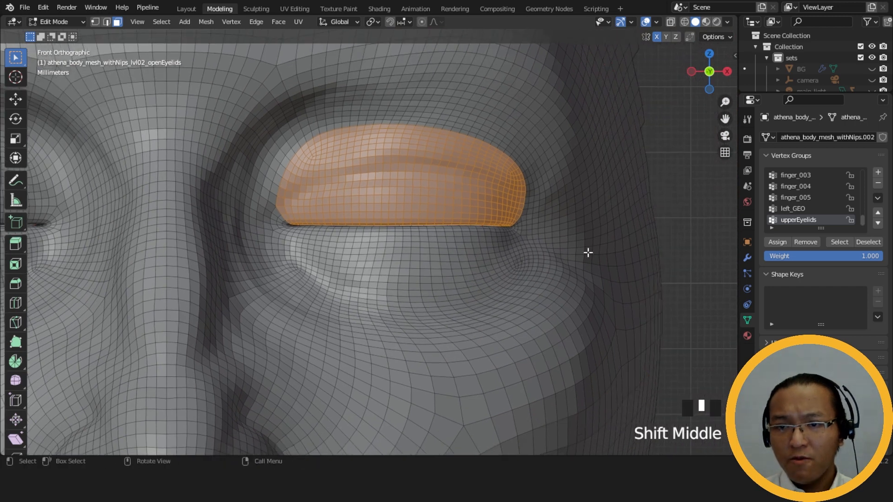
click(670, 22)
ctrl+middle_drag(642, 93, 606, 233)
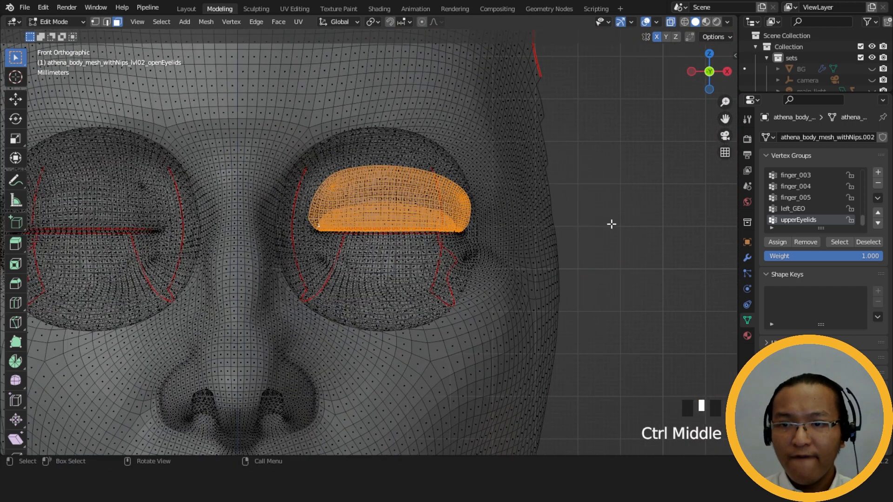
click(668, 22)
scroll(805, 210, down, 4)
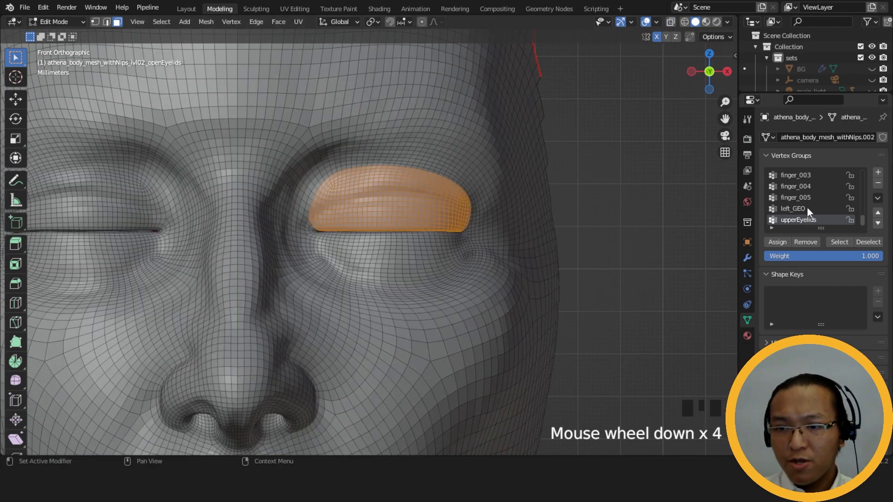
click(839, 242)
click(780, 242)
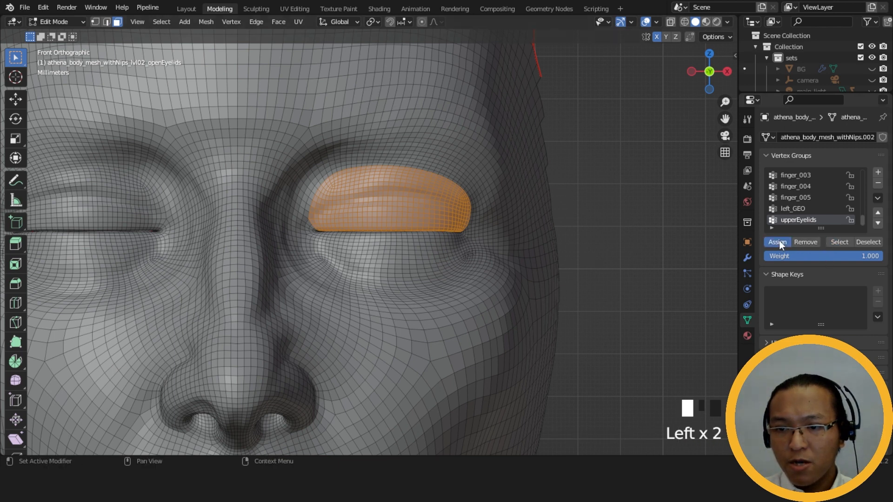
- Reselect the faces through the upperEyelids vertex group, try hiding them, and undo the hide
click(550, 299)
click(847, 240)
middle_drag(570, 267, 492, 229)
key(h)
key(ctrl+z)
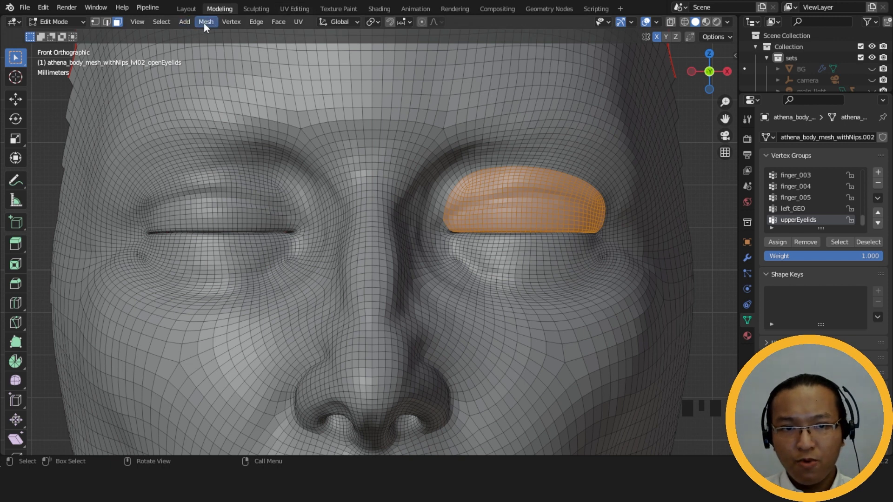
- Mirror the selection onto the opposite upper eyelid with Select Mirror and check it in X-ray
click(158, 23)
click(198, 249)
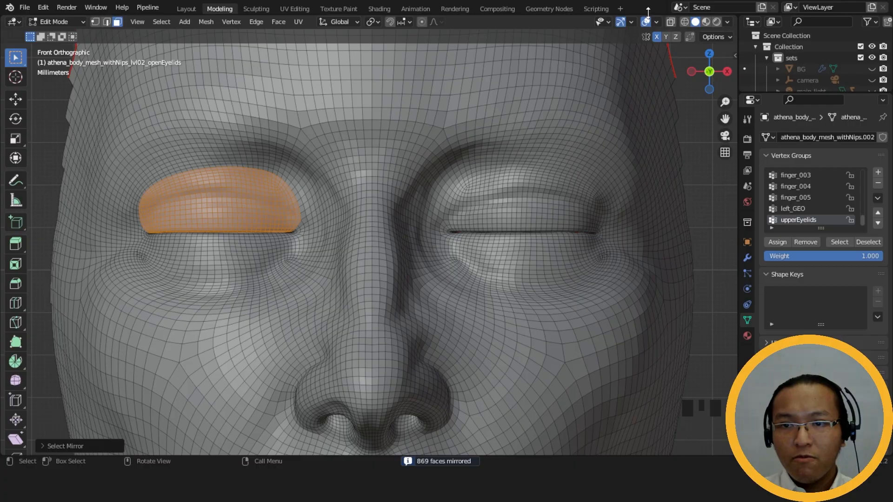
click(670, 21)
middle_drag(372, 246, 526, 261)
scroll(494, 254, up, 2)
scroll(526, 261, up, 2)
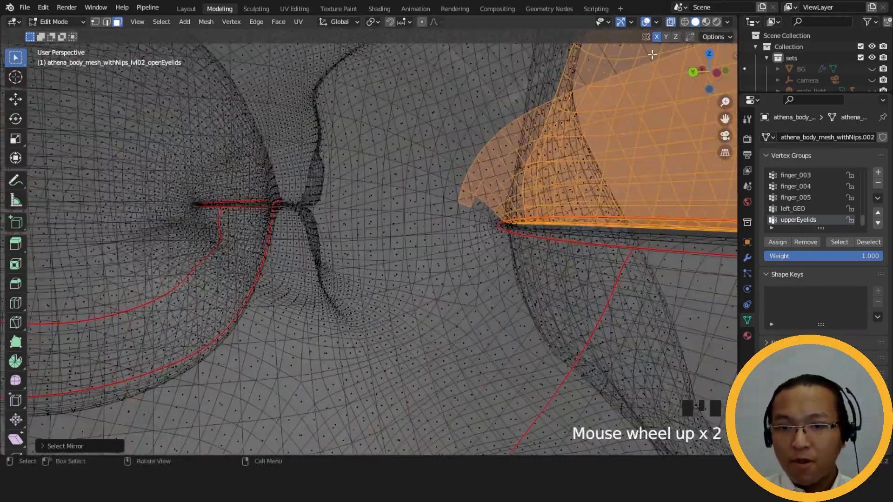
click(671, 22)
- Examine the mirrored selection and the original eyelid's corner from inside the eye sockets for stray faces
middle_drag(514, 213, 277, 215)
scroll(528, 208, down, 3)
scroll(444, 222, up, 2)
scroll(219, 209, down, 2)
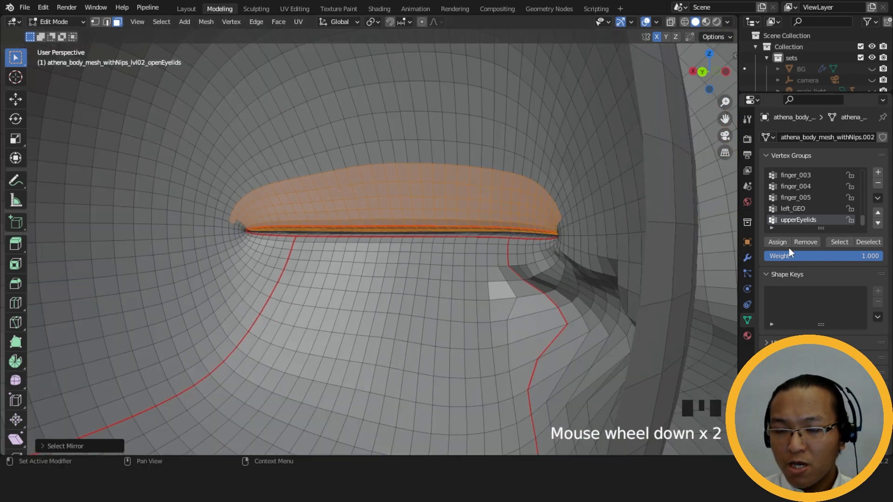
middle_drag(336, 214, 345, 214)
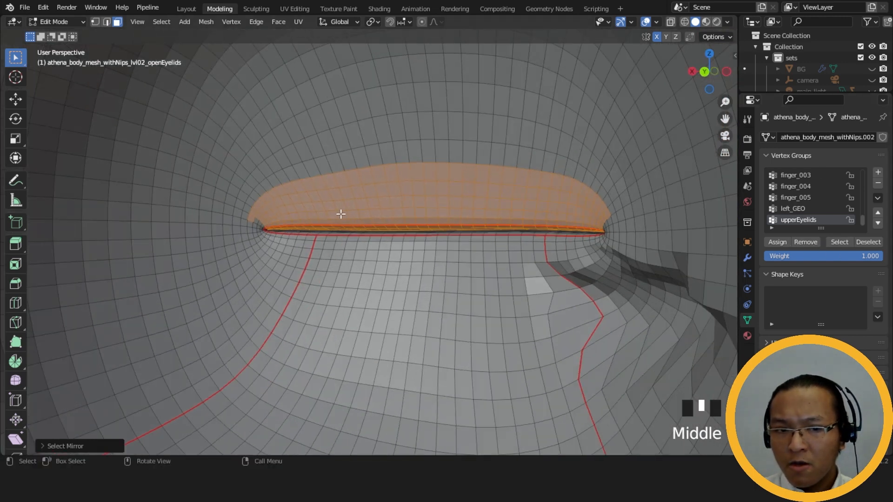
scroll(198, 210, up, 3)
scroll(219, 209, down, 3)
middle_drag(223, 210, 413, 229)
scroll(423, 225, up, 2)
- Reselect the upperEyelids group, pick the stray face at the inner eye corner, and remove it from the group
key(a)
key(a)
key(a)
click(847, 243)
shift+middle_drag(294, 234, 376, 246)
click(377, 245)
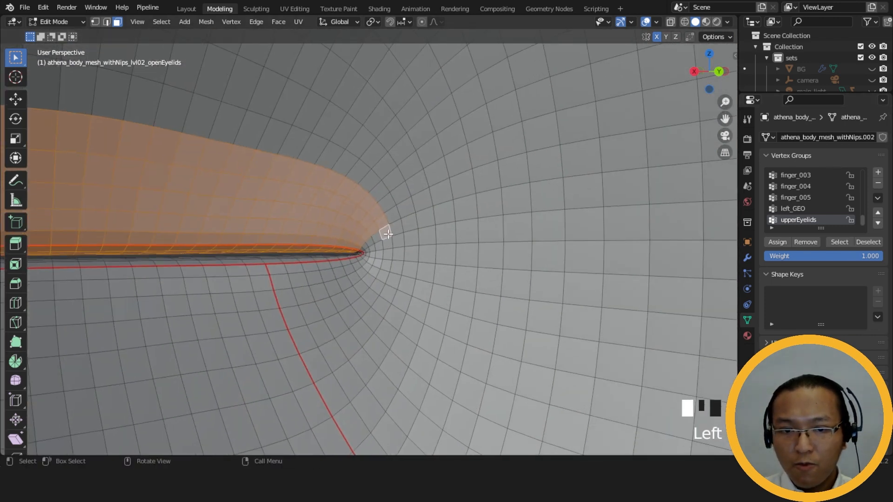
click(803, 241)
click(801, 242)
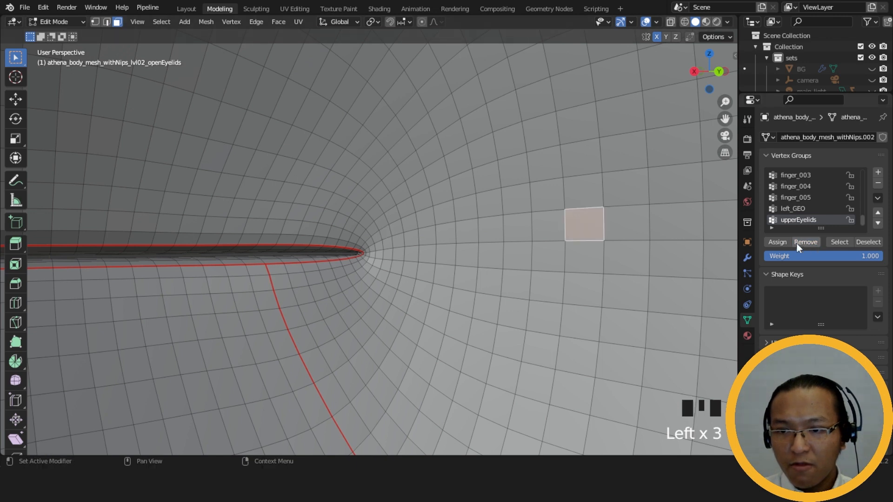
- Recheck the upperEyelids group and assign the two faces missing at the inner eye corner back to it
key(a)
key(a)
key(a)
click(829, 240)
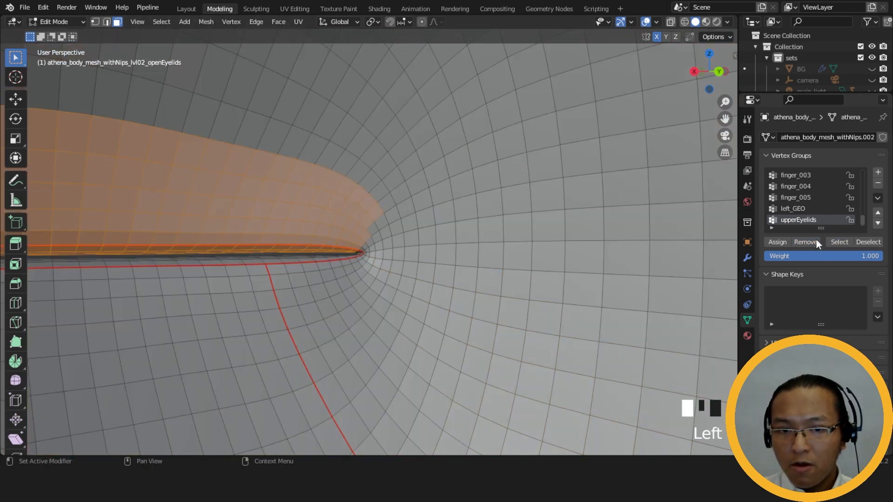
scroll(462, 240, down, 2)
scroll(409, 235, down, 1)
scroll(395, 235, up, 1)
click(375, 219)
shift+click(390, 207)
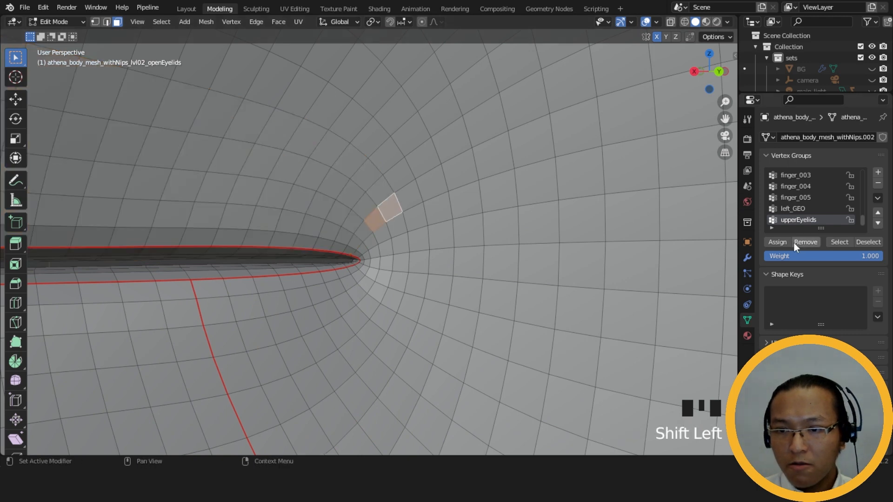
click(544, 221)
- Reselect the upperEyelids group's faces and mirror the selection onto the opposite upper eyelid with Select Mirror
key(a)
key(a)
key(a)
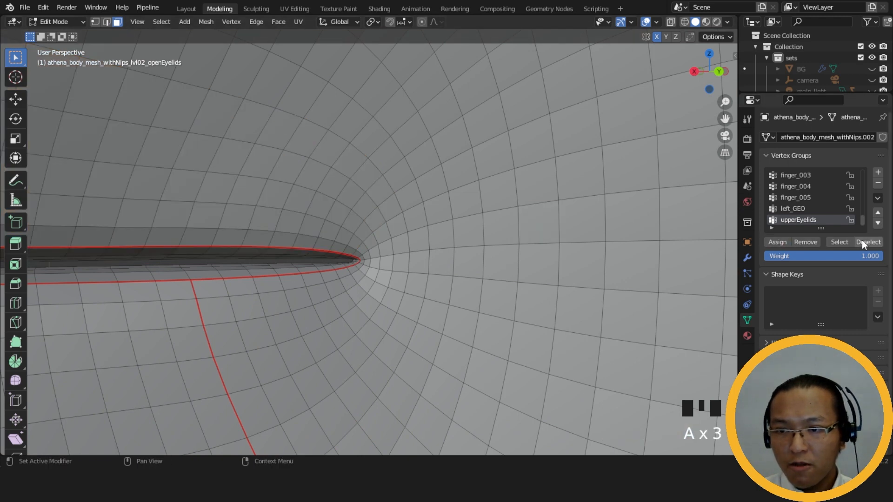
click(836, 241)
middle_drag(509, 220, 525, 230)
scroll(525, 230, down, 3)
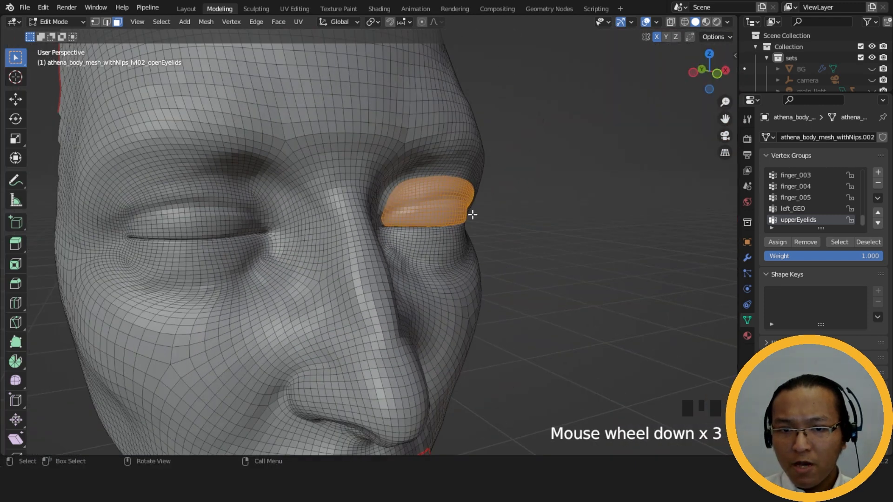
click(159, 23)
click(199, 252)
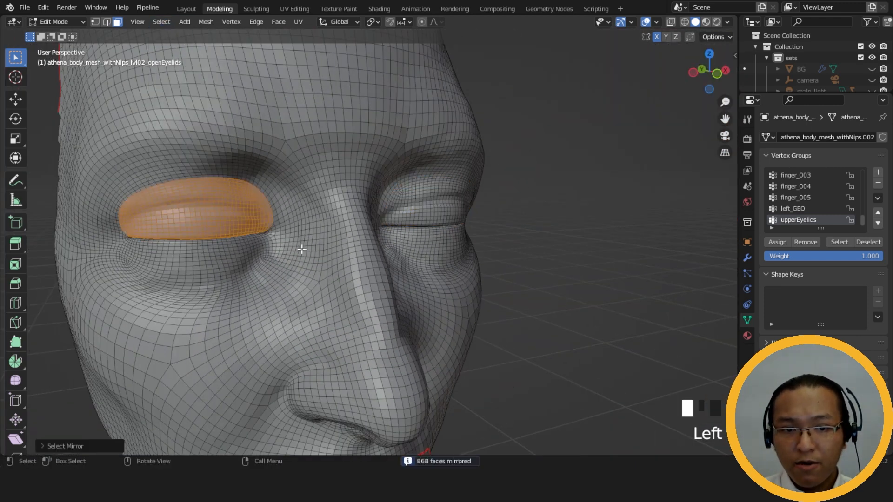
scroll(524, 245, up, 2)
middle_drag(524, 245, 535, 243)
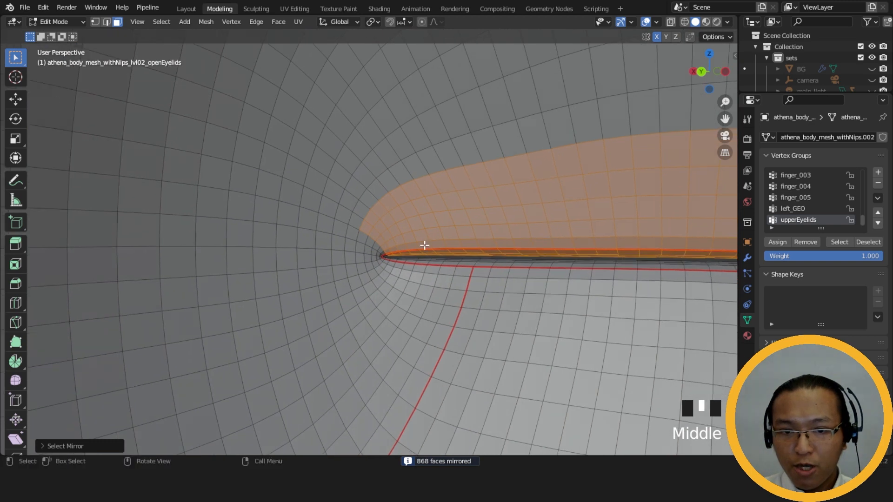
- Assign the mirrored eyelid faces to the upperEyelids group and reselect the group to check both upper eyelids
middle_drag(422, 243, 221, 239)
scroll(227, 236, down, 2)
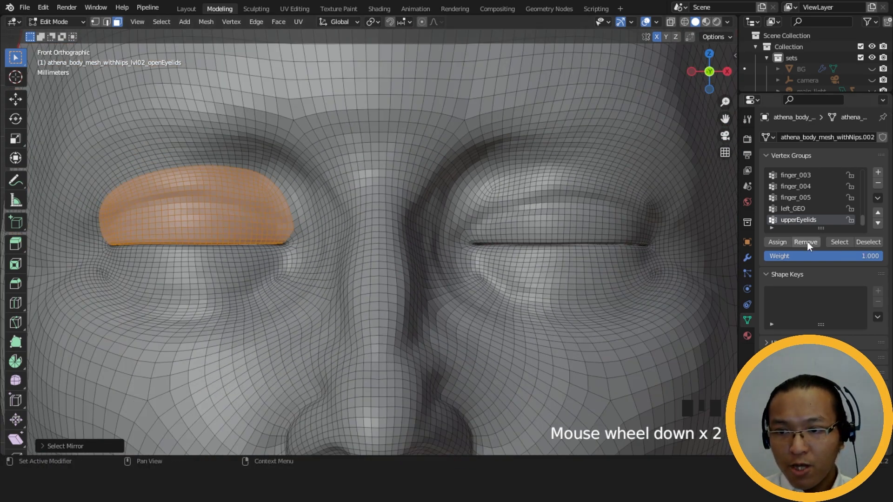
click(783, 244)
click(868, 242)
click(840, 242)
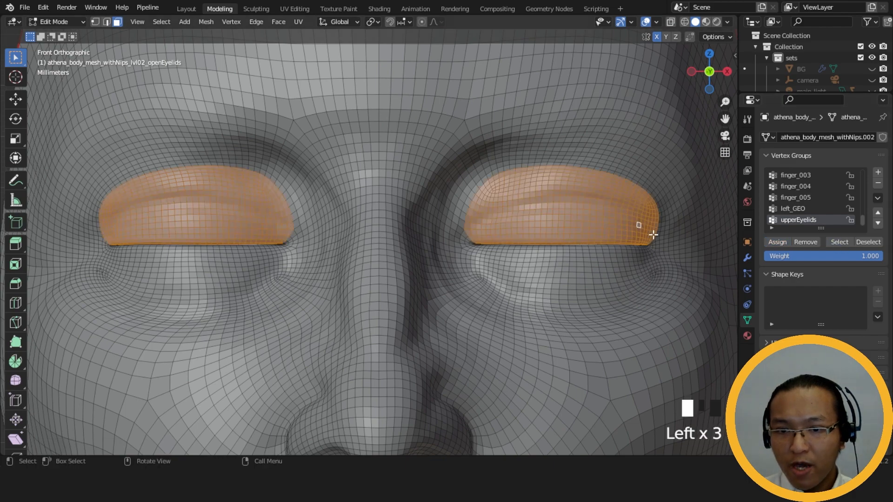
- Examine the upperEyelids selection on both eyes from behind with X-ray, and clear the selection
scroll(576, 182, down, 5)
click(671, 22)
middle_drag(598, 90, 326, 181)
scroll(342, 170, up, 3)
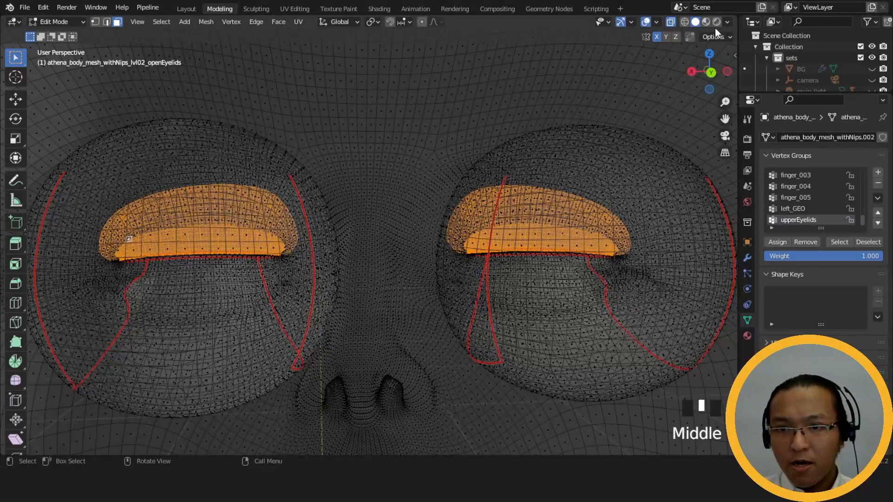
click(671, 22)
scroll(574, 169, down, 4)
mouse_move(573, 169)
middle_down()
mouse_move(549, 172)
mouse_move(573, 169)
middle_up()
click(590, 179)
- Look through the vertex group list and examine the eye sockets from behind and below
scroll(590, 180, up, 3)
scroll(813, 206, up, 14)
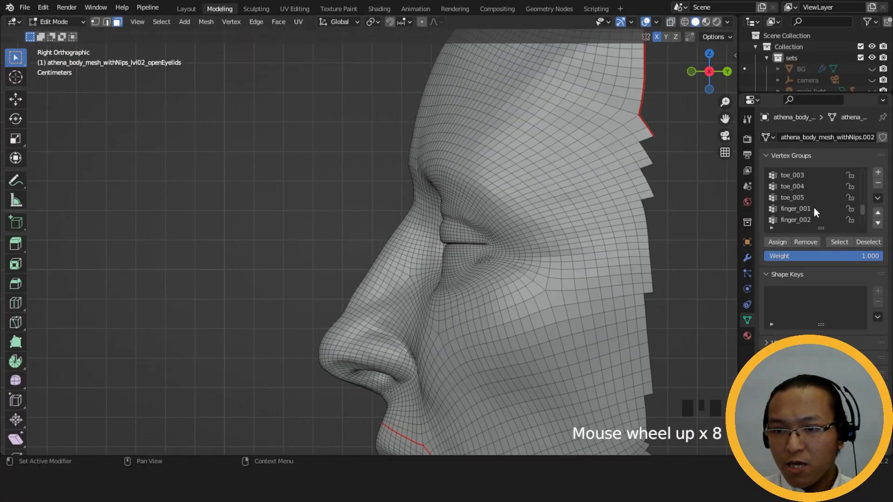
scroll(812, 209, up, 10)
scroll(604, 215, down, 2)
middle_drag(604, 216, 505, 228)
scroll(813, 191, down, 20)
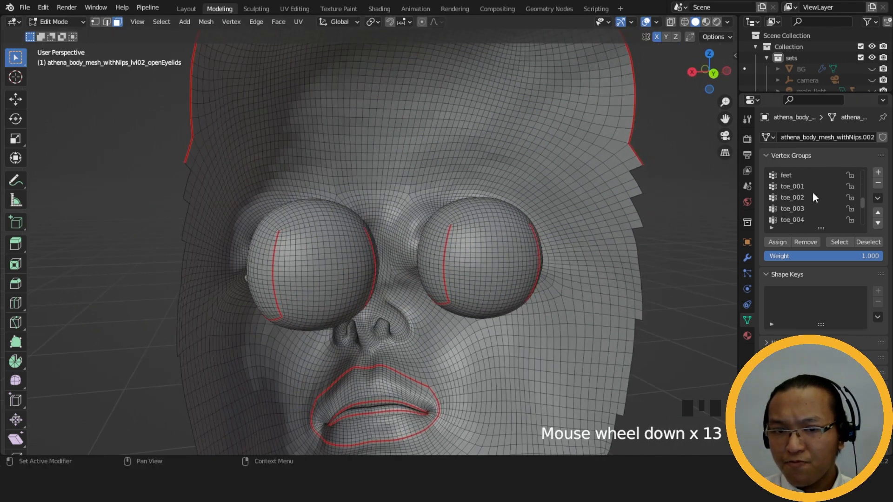
middle_drag(512, 251, 468, 249)
scroll(509, 211, up, 2)
scroll(811, 210, down, 12)
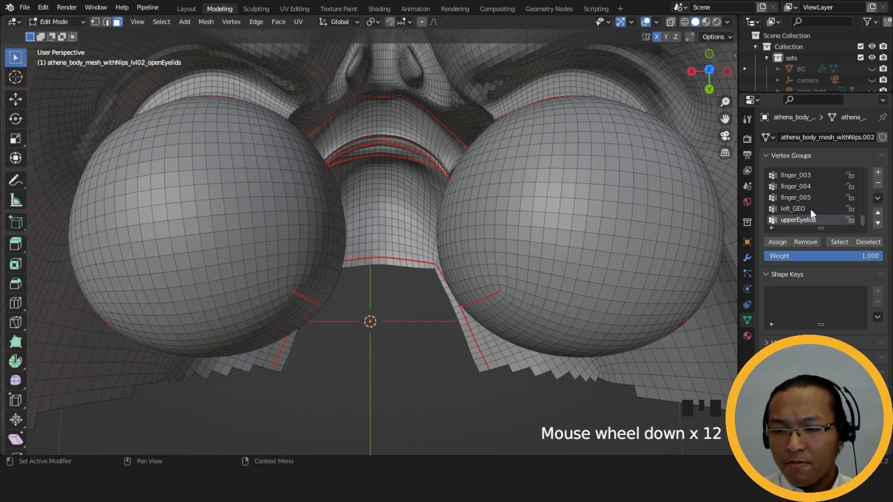
- Reselect the upperEyelids group's faces to review them, and clear the selection
click(838, 241)
middle_drag(593, 256, 567, 241)
scroll(474, 183, down, 4)
scroll(567, 242, up, 4)
shift+middle_drag(656, 212, 636, 292)
click(692, 283)
scroll(657, 274, up, 4)
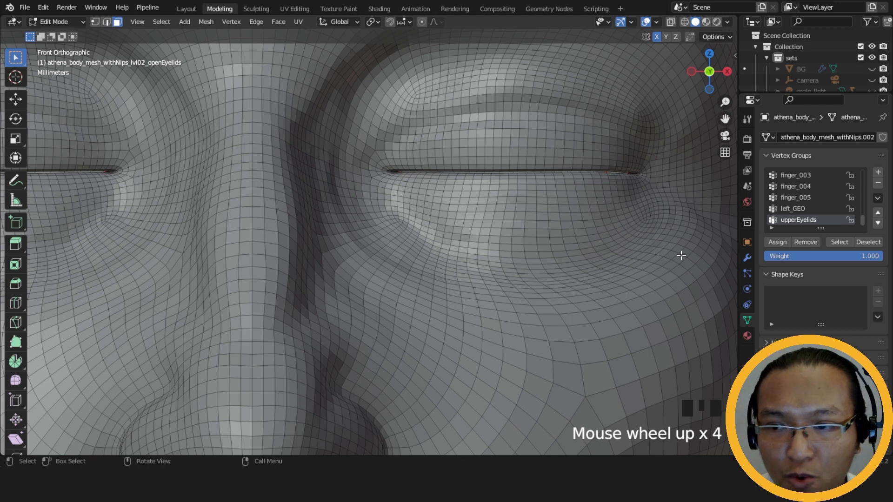
- Try isolating the upperEyelids group's faces by inverting the selection and hiding the rest of the mesh, and undo the hiding
click(848, 243)
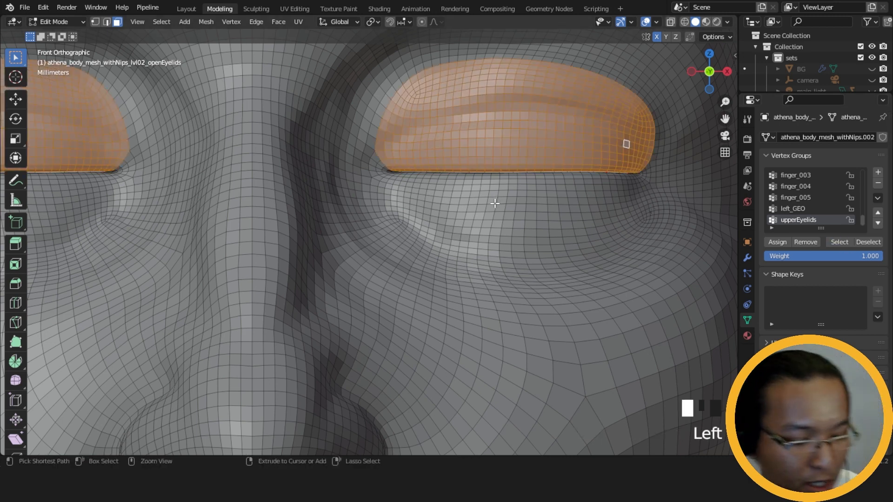
key(ctrl+i)
key(h)
scroll(494, 202, down, 4)
middle_drag(496, 225, 480, 246)
key(ctrl+z)
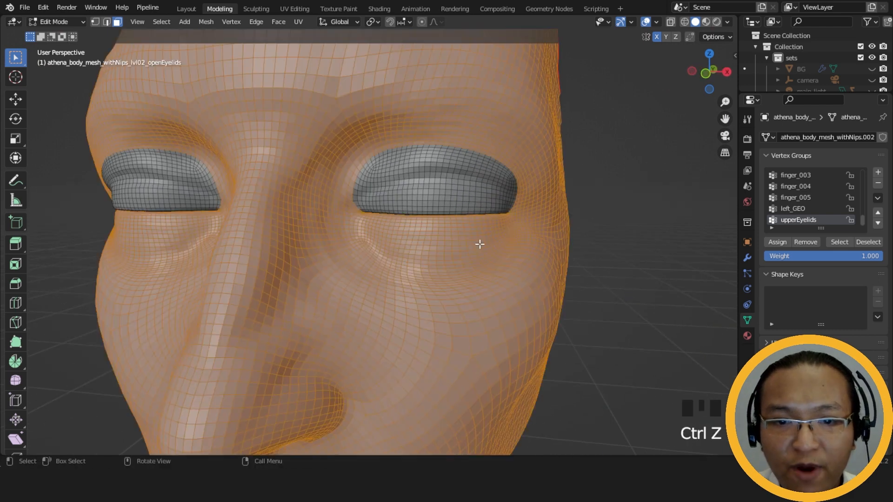
click(659, 229)
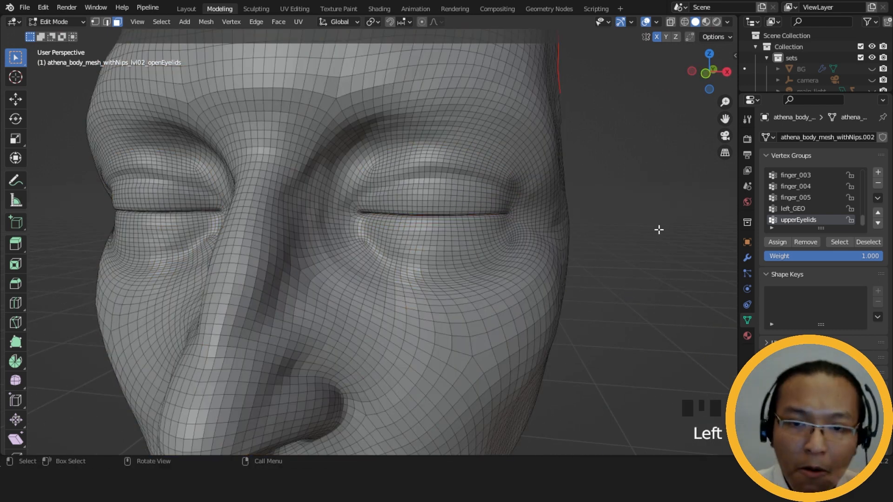
- Add a new vertex group named lowerEyelids
middle_drag(652, 254, 400, 243)
scroll(516, 171, up, 9)
scroll(517, 170, down, 3)
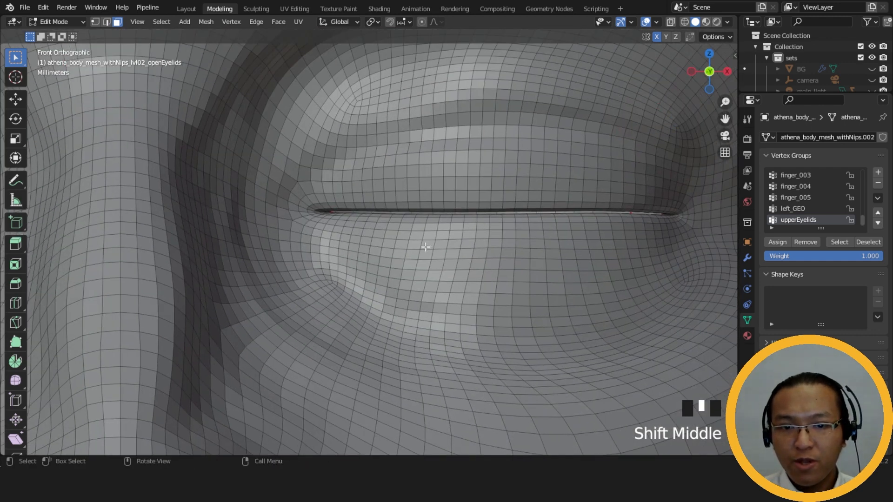
scroll(400, 243, up, 3)
click(878, 174)
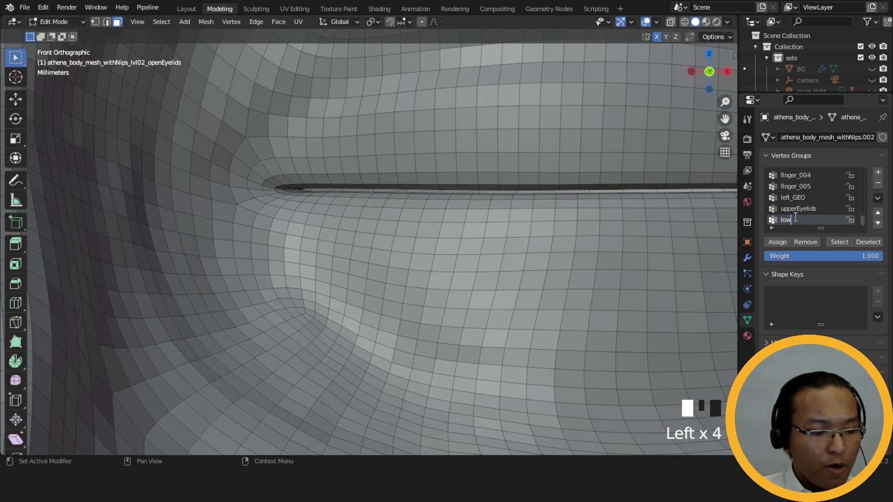
text(Eyelids)
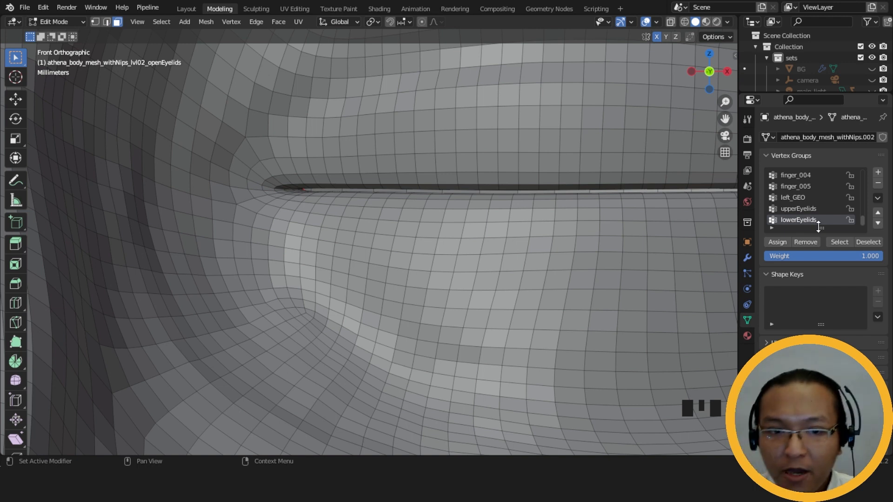
- Select the adjacent concentric face loops that border the lower eyelid, undoing the last loop added
alt+click(245, 217)
alt+shift+click(274, 216)
alt+shift+click(283, 220)
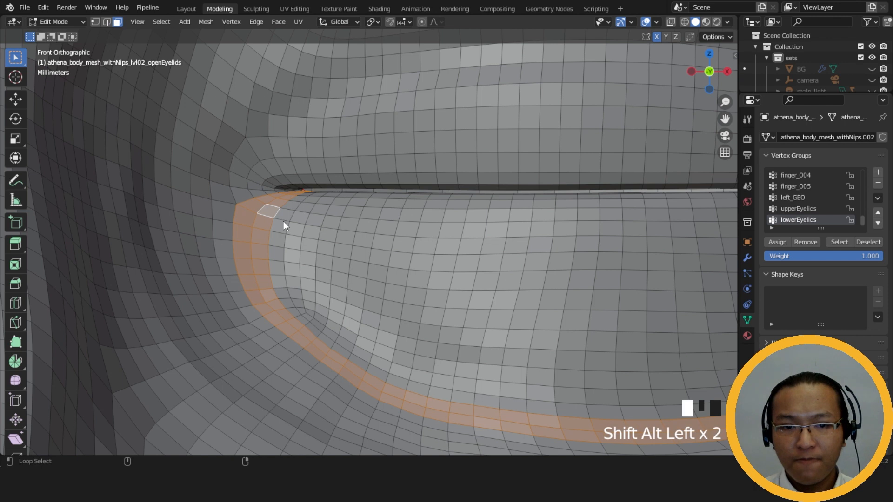
alt+shift+click(308, 229)
alt+shift+click(321, 226)
key(ctrl+z)
- Add all the outer faces enclosed by the border loops to the lower eyelid selection
shift+middle_drag(408, 247, 282, 208)
shift+drag(255, 189, 308, 232)
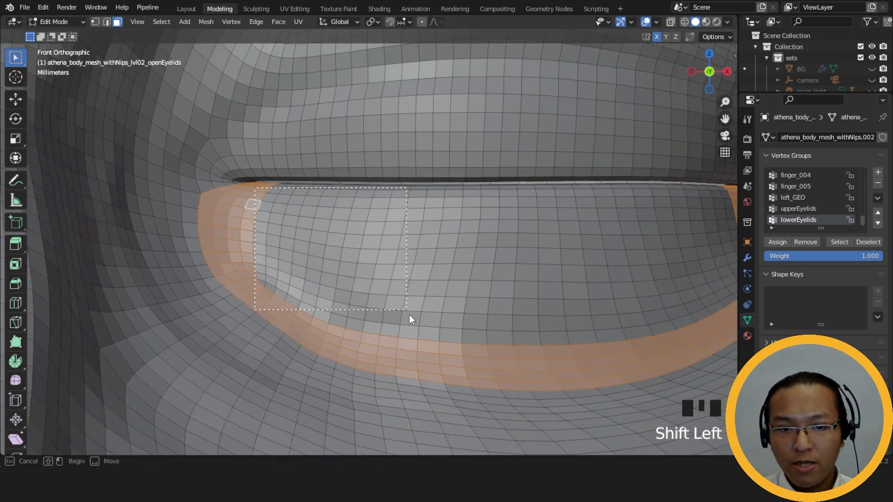
shift+drag(404, 306, 405, 305)
key(ctrl+z)
shift+drag(264, 195, 372, 282)
shift+drag(328, 226, 396, 317)
shift+drag(281, 292, 321, 319)
shift+drag(386, 218, 504, 335)
shift+drag(343, 311, 370, 337)
shift+drag(362, 196, 553, 235)
shift+drag(512, 279, 566, 322)
shift+middle_drag(565, 322, 390, 316)
shift+drag(375, 201, 470, 340)
shift+drag(482, 200, 579, 308)
middle_drag(579, 309, 621, 292)
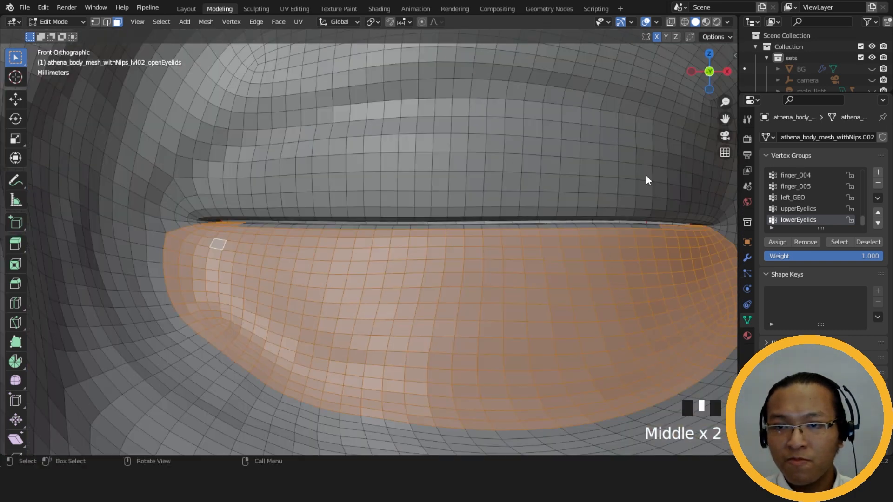
- With X-ray on, add the thin rim faces along the lower lid's edge, from the inner corner past its middle
click(670, 21)
ctrl+middle_drag(283, 242, 176, 215)
shift+drag(151, 209, 245, 223)
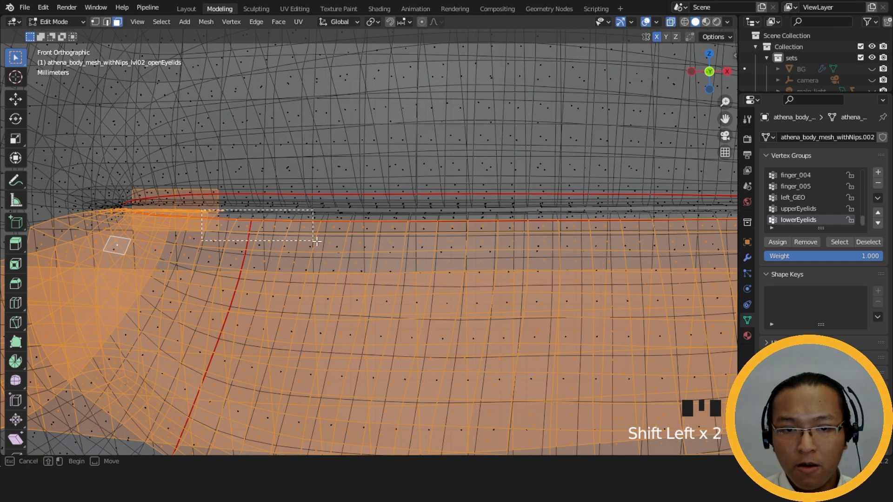
shift+drag(316, 241, 370, 252)
shift+drag(354, 213, 500, 258)
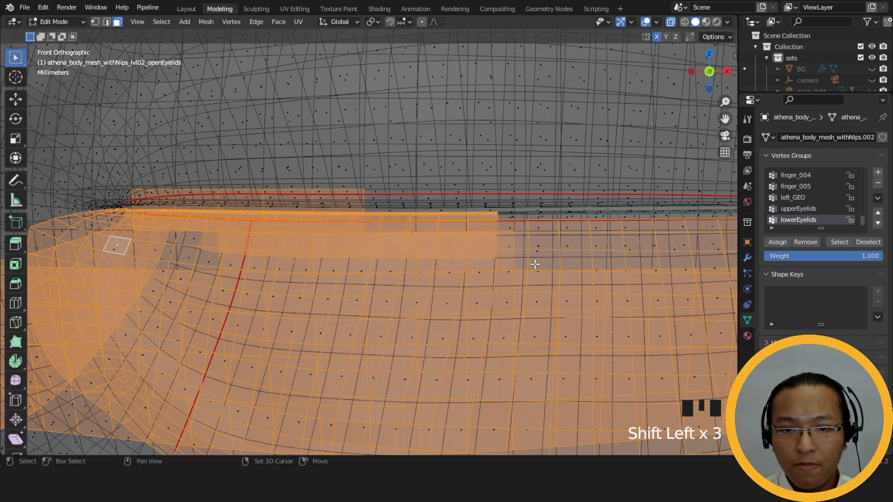
shift+middle_drag(479, 242, 420, 236)
shift+drag(422, 224, 539, 261)
shift+middle_drag(540, 260, 403, 251)
shift+drag(270, 221, 467, 272)
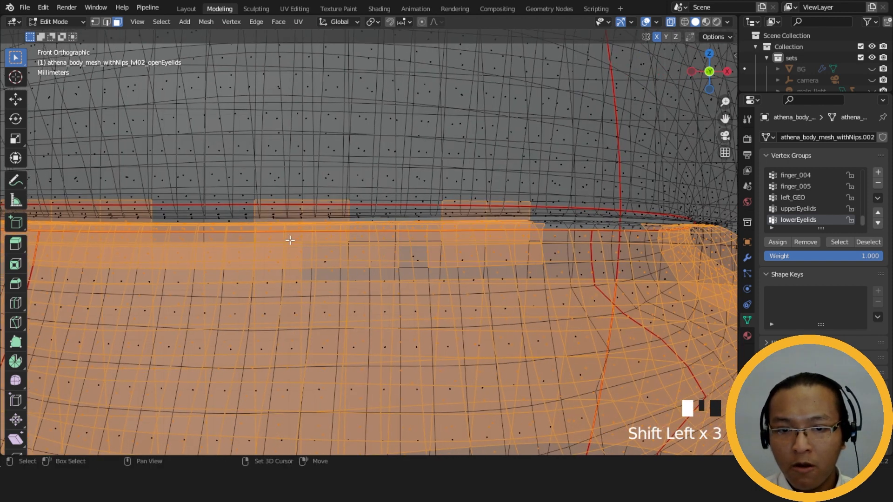
- Extend the lower lid's rim selection to the outer eye corner and fill the gaps below the rim
shift+middle_drag(290, 240, 140, 223)
shift+drag(411, 229, 487, 256)
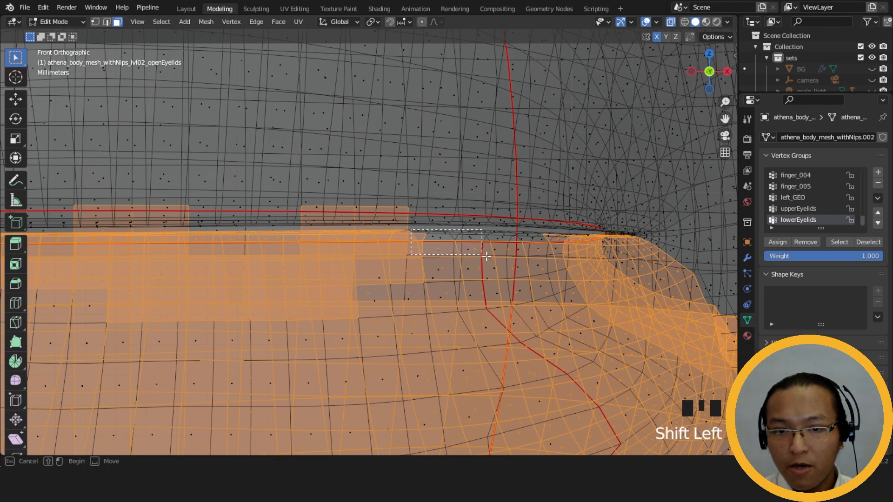
shift+drag(552, 272, 552, 272)
shift+middle_drag(551, 272, 469, 259)
shift+drag(488, 231, 540, 261)
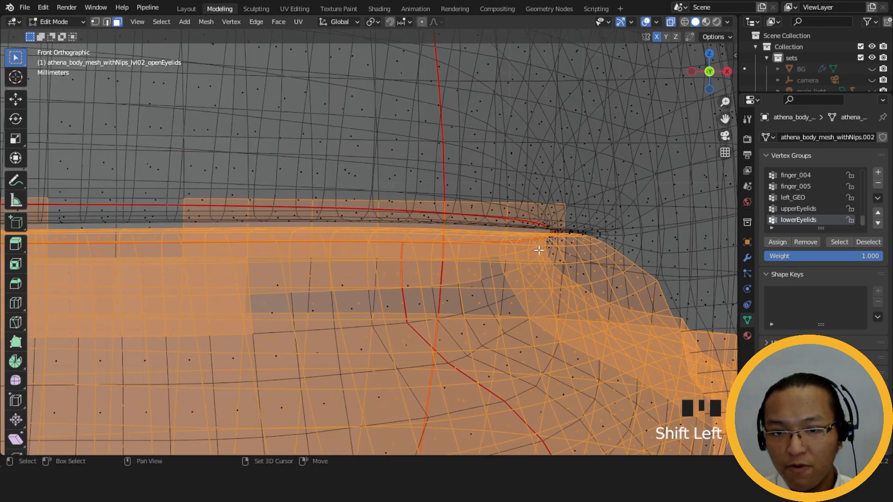
ctrl+middle_drag(337, 305, 337, 334)
shift+drag(278, 261, 504, 315)
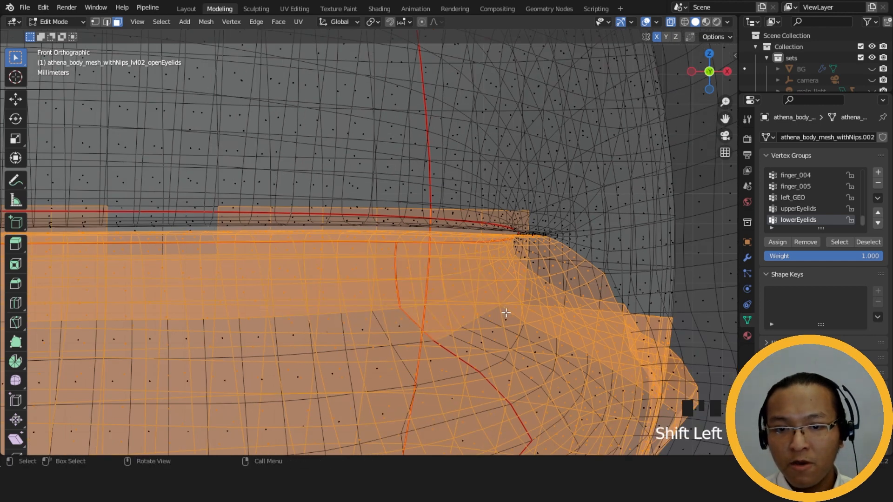
ctrl+middle_drag(504, 315, 504, 395)
- With X-ray off, add the missing lower eyelid faces inside the eye socket near the outer corner
click(670, 22)
mouse_move(568, 156)
middle_down()
mouse_move(398, 253)
mouse_move(226, 247)
mouse_move(460, 222)
mouse_move(515, 227)
mouse_move(507, 235)
middle_up()
shift+click(497, 240)
shift+click(499, 267)
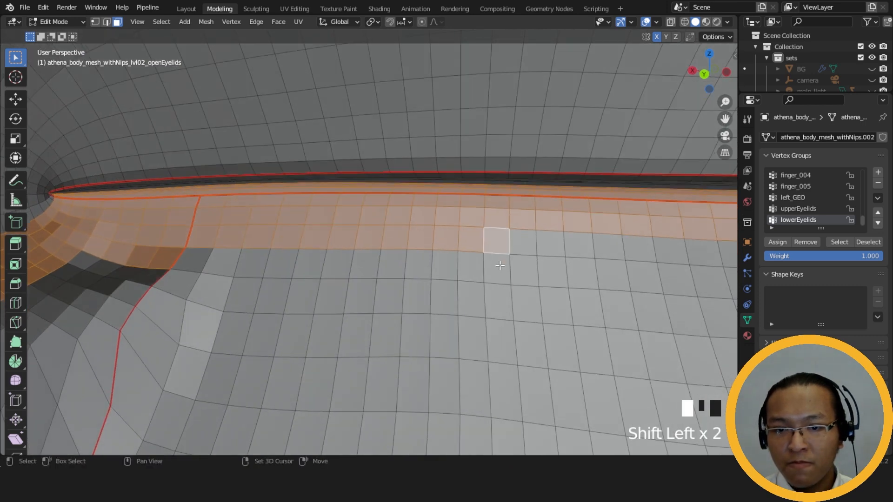
shift+click(498, 302)
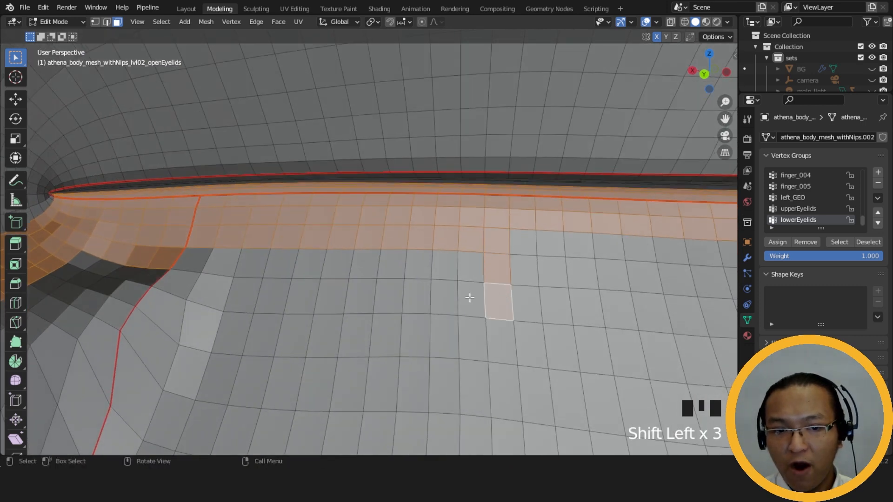
shift+click(96, 256)
shift+drag(154, 257, 241, 254)
- Fill the remaining inner lower eyelid faces from the middle of the socket to the inner corner
shift+drag(478, 296, 479, 301)
shift+middle_drag(482, 276, 394, 269)
shift+drag(408, 220, 522, 299)
shift+middle_drag(555, 276, 370, 316)
shift+drag(361, 245, 435, 311)
shift+drag(483, 229, 512, 274)
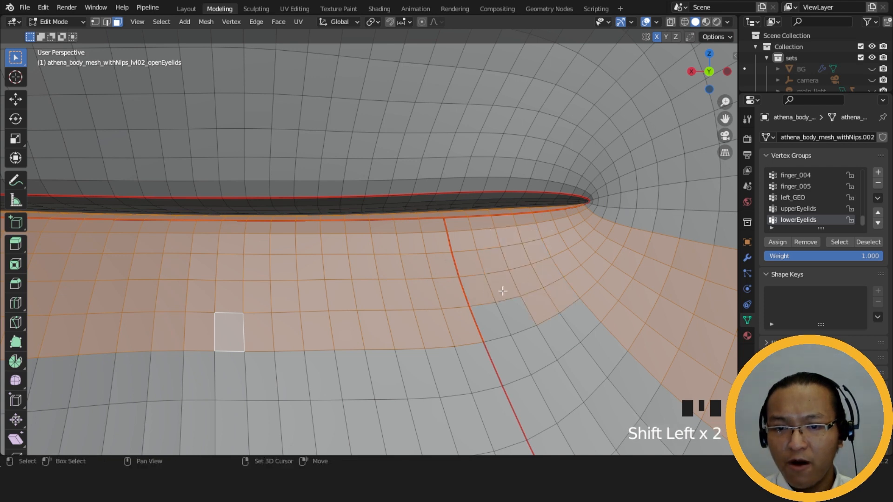
shift+click(491, 318)
shift+click(516, 315)
- Deselect the surplus face loops that run beyond the inner eye corner inside the socket
ctrl+middle_drag(530, 269, 519, 284)
ctrl+alt+shift+click(540, 274)
ctrl+alt+shift+click(553, 281)
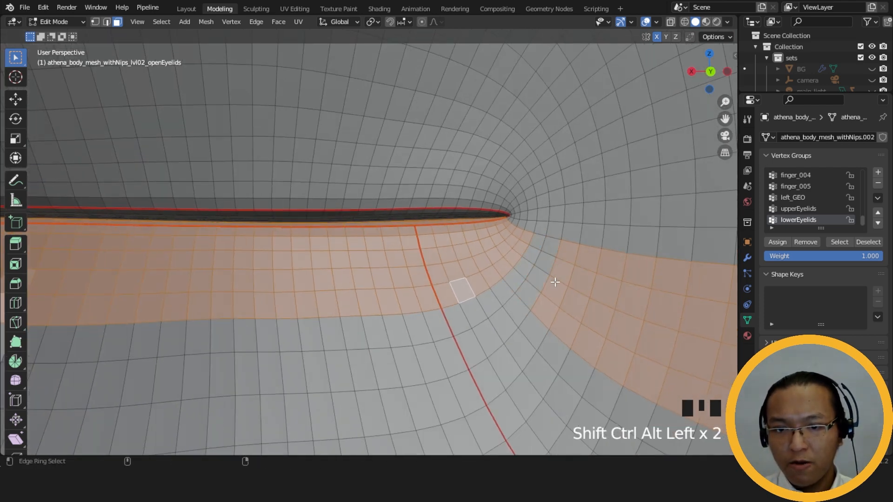
ctrl+middle_drag(570, 290, 619, 321)
ctrl+alt+shift+click(558, 286)
ctrl+alt+shift+click(577, 297)
ctrl+alt+shift+click(593, 309)
ctrl+alt+shift+click(612, 307)
ctrl+alt+shift+click(535, 293)
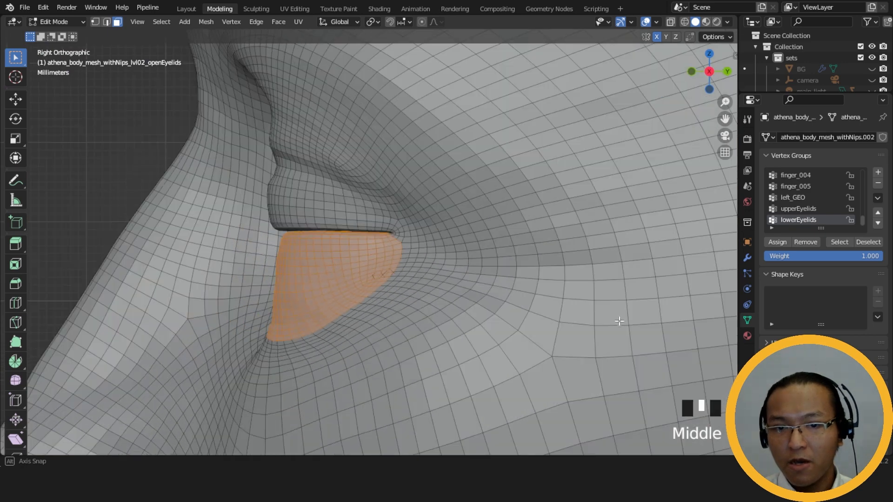
- In the side view with X-ray, deselect the stray faces across the rear of the eye socket
click(670, 22)
ctrl+middle_drag(484, 181, 472, 267)
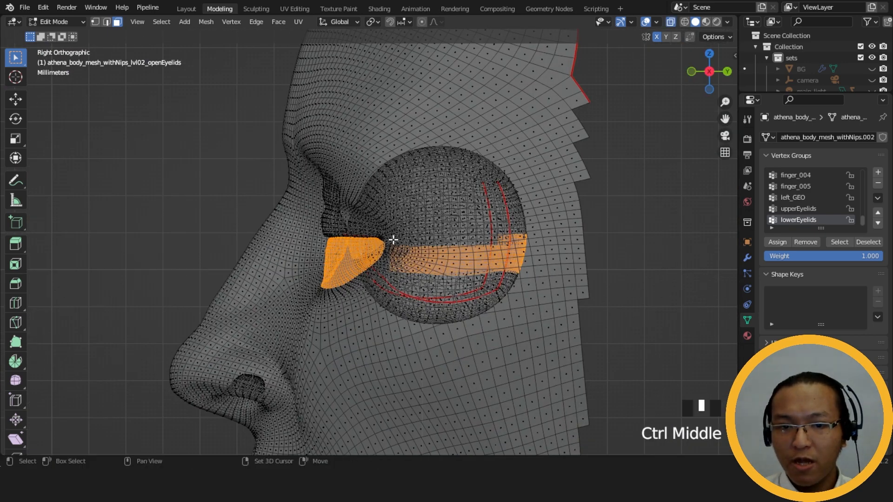
ctrl+click(567, 275)
ctrl+click(488, 223)
mouse_move(489, 222)
middle_down()
mouse_move(508, 301)
mouse_move(423, 319)
mouse_move(329, 322)
mouse_move(473, 315)
mouse_move(425, 309)
mouse_move(426, 223)
mouse_move(471, 222)
middle_up()
click(670, 22)
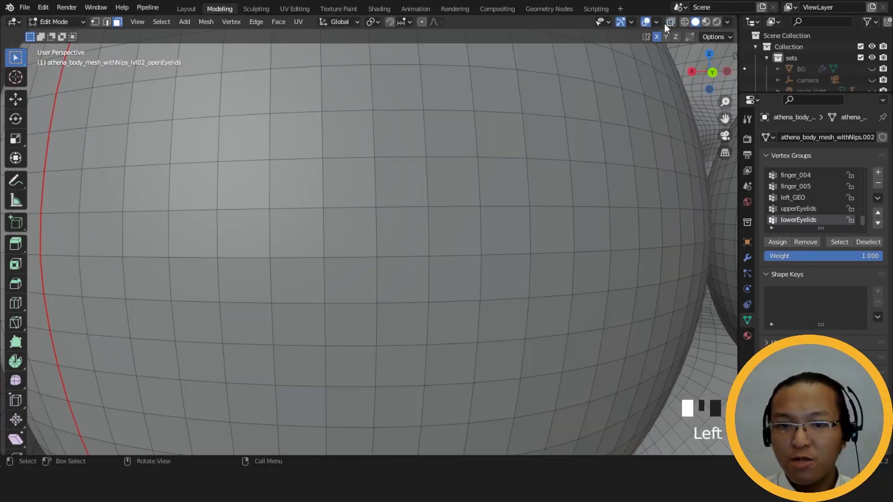
scroll(425, 276, up, 3)
middle_drag(426, 277, 423, 280)
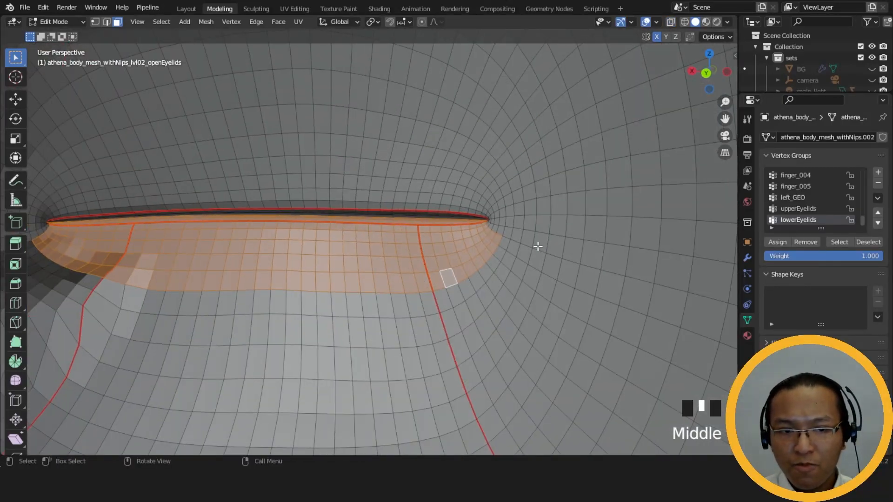
- Assign the selected faces to the lowerEyelids group, then clear and reselect the group to check its coverage
scroll(828, 224, down, 4)
click(778, 242)
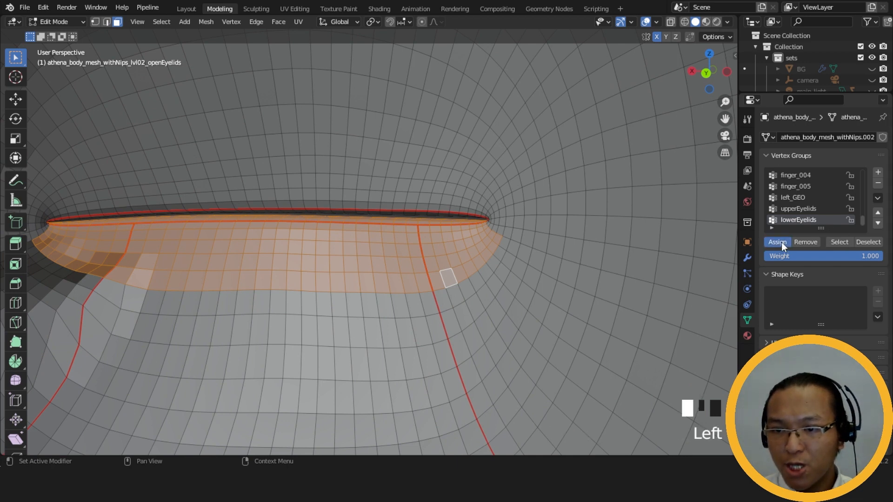
click(638, 233)
key(a)
key(a)
key(a)
click(837, 243)
middle_drag(381, 253, 583, 267)
scroll(647, 253, down, 4)
middle_drag(397, 279, 447, 278)
- Reselect the lowerEyelids group's faces and mirror the selection onto the opposite lower eyelid with Select Mirror
click(641, 191)
click(839, 240)
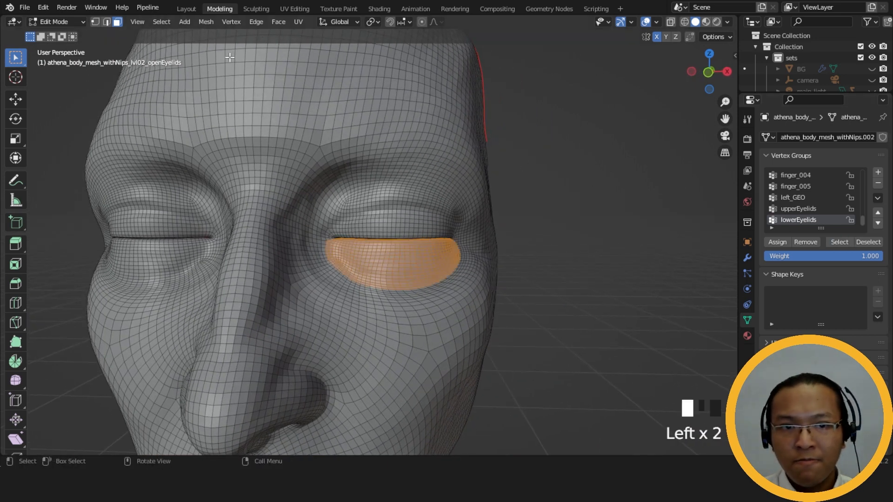
click(162, 22)
click(199, 247)
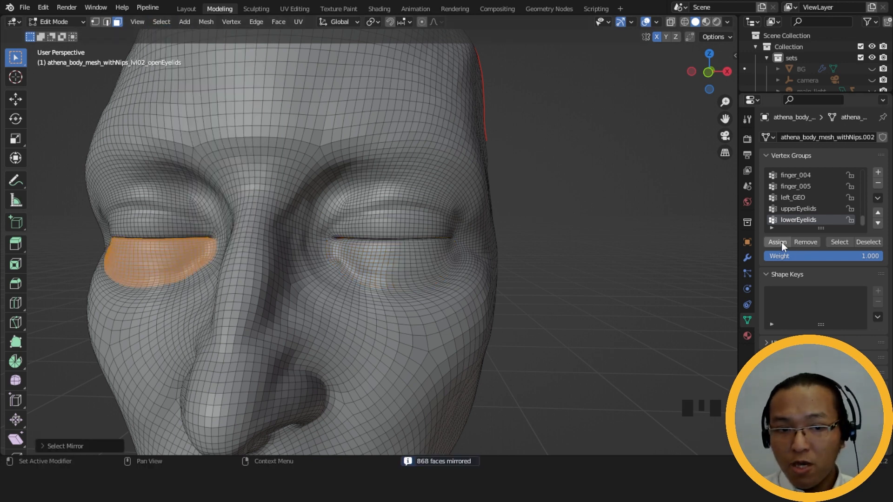
- Examine the mirrored lower eyelid selection from inside the eye socket and from the front
middle_drag(419, 233, 385, 219)
scroll(347, 245, up, 3)
middle_drag(346, 245, 512, 281)
shift+middle_drag(512, 281, 400, 275)
scroll(479, 276, down, 4)
middle_drag(479, 276, 574, 270)
scroll(456, 264, up, 3)
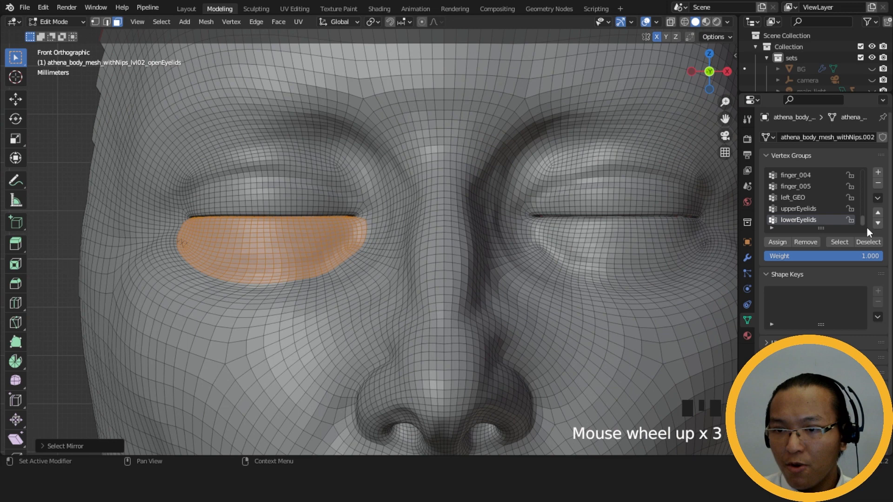
- Assign the mirrored faces to the lowerEyelids group and reselect the group to check both lower eyelids
click(786, 243)
scroll(590, 291, down, 5)
click(590, 291)
click(840, 242)
middle_drag(535, 275, 598, 262)
scroll(363, 272, up, 3)
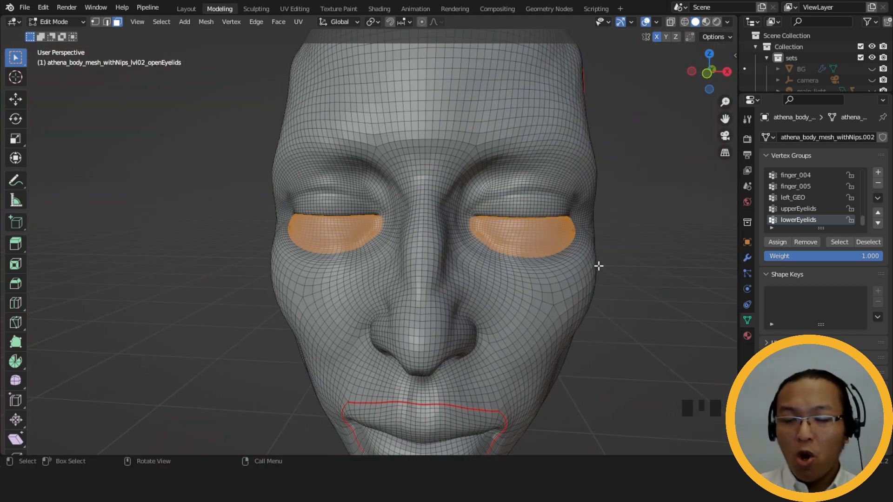
- Hide the selected lower eyelid faces on both eyes
alt+middle_drag(608, 260, 605, 243)
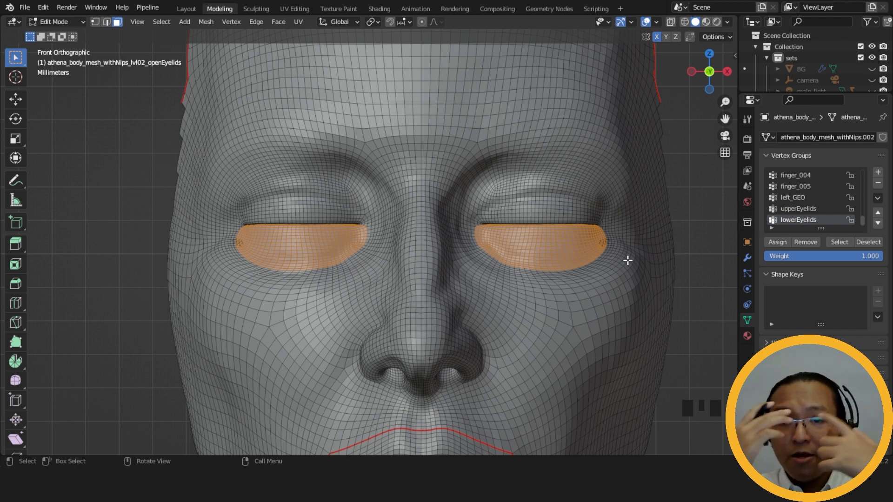
key(h)
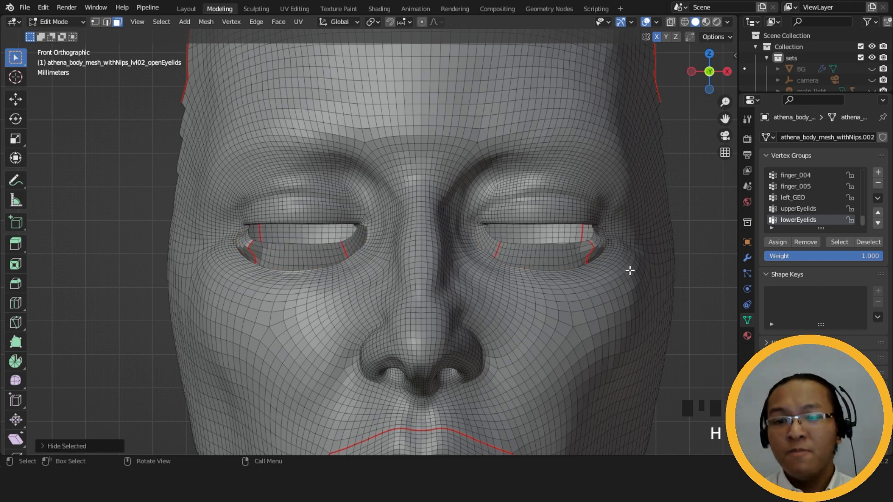
middle_drag(642, 311, 461, 377)
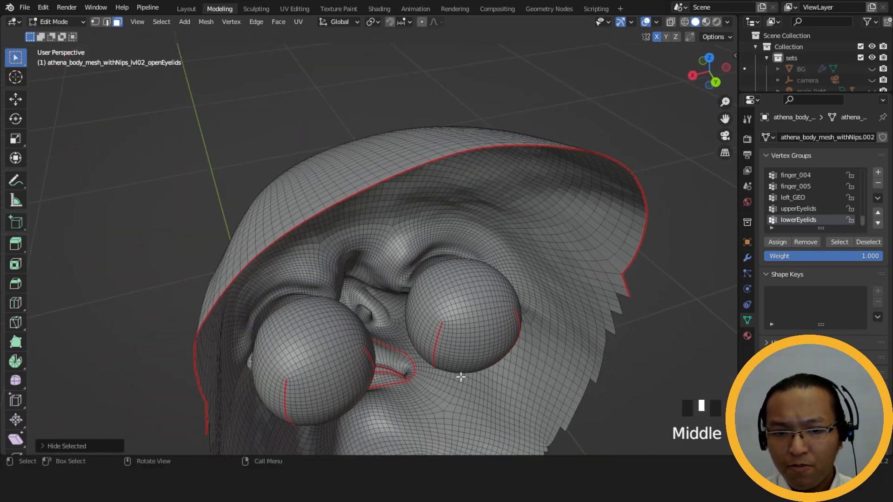
- Select the faces of the eye_inside vertex group and inspect them around the eye opening
scroll(817, 204, up, 20)
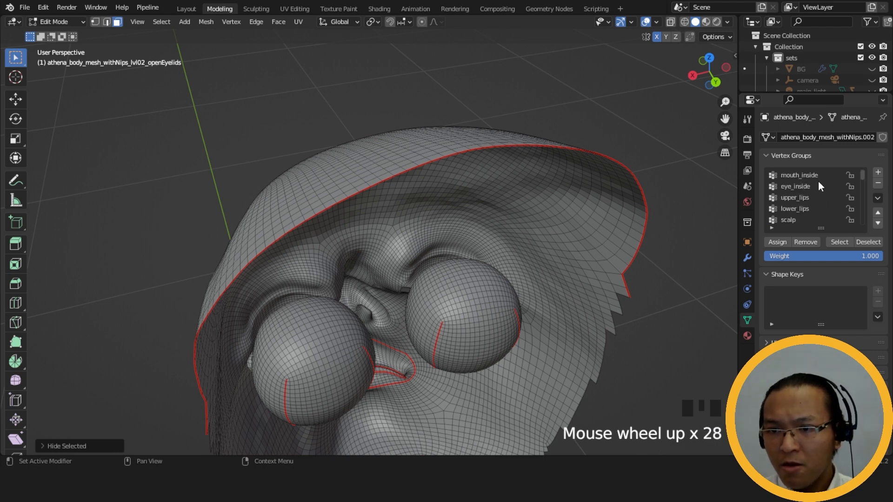
click(809, 187)
click(839, 242)
middle_drag(525, 316, 602, 255)
scroll(517, 285, up, 4)
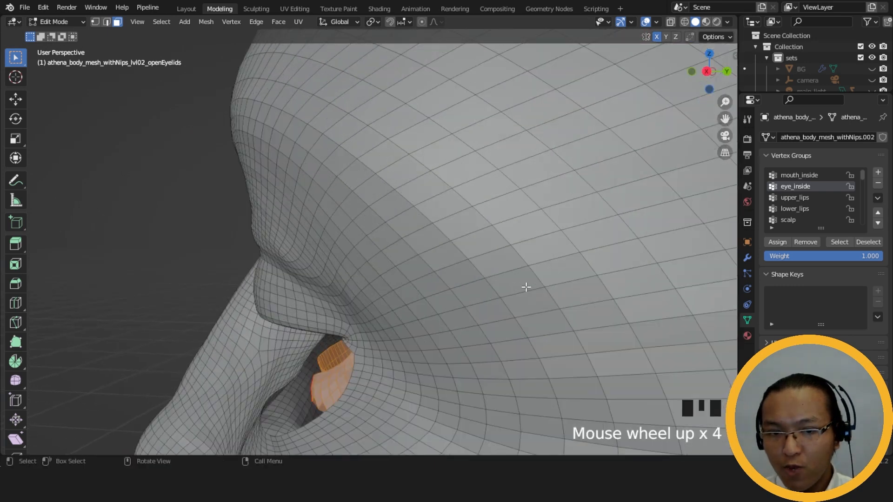
middle_drag(517, 285, 499, 265)
scroll(802, 203, down, 8)
- Deselect the upperEyelids group's faces from the eye_inside selection and check the lid border from inside the socket
scroll(811, 202, down, 20)
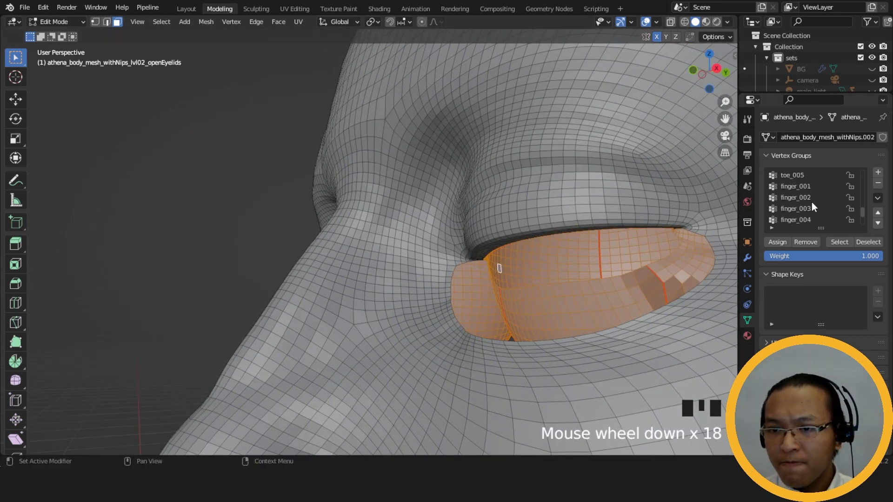
click(815, 209)
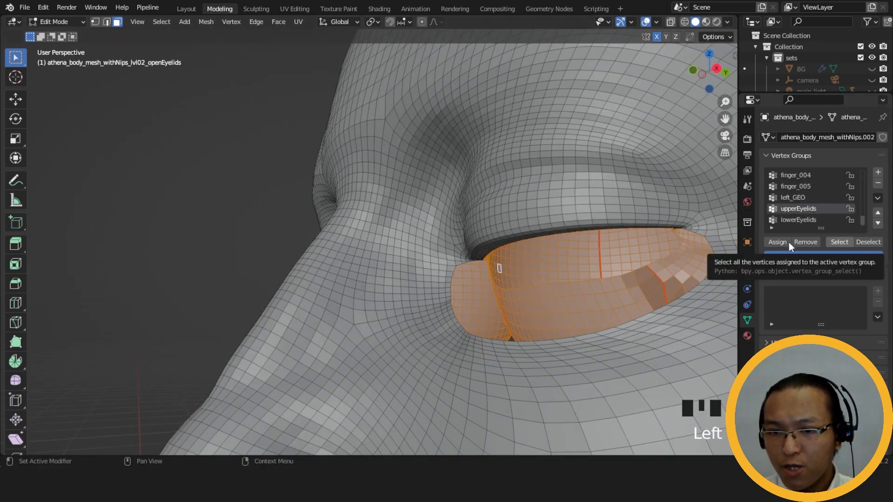
click(870, 240)
middle_drag(555, 286, 488, 290)
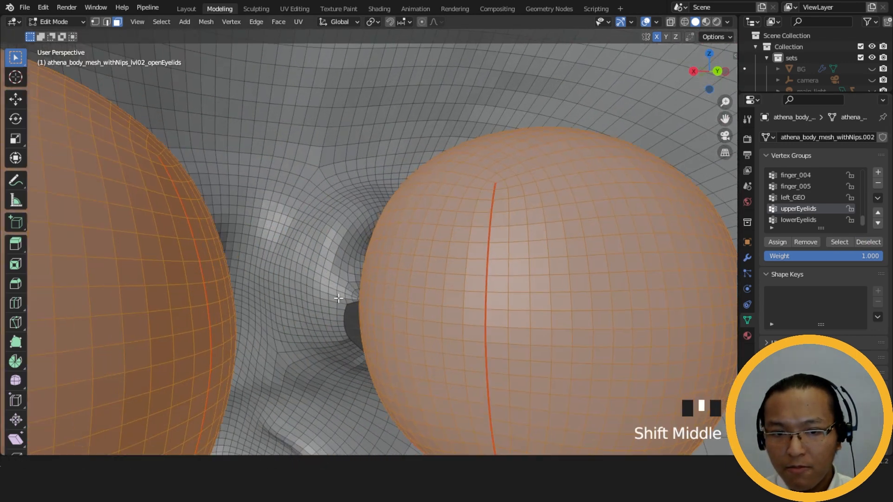
scroll(488, 289, up, 2)
scroll(509, 301, up, 1)
shift+middle_drag(535, 313, 510, 281)
scroll(494, 279, up, 1)
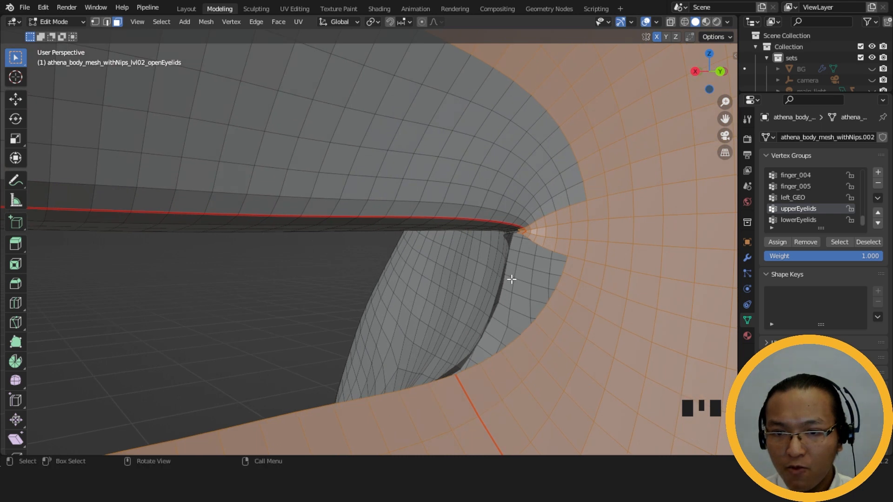
- Hide the remaining selected eye interior faces so only the upper eyelids border the eye openings
scroll(511, 279, down, 4)
mouse_move(451, 289)
middle_down()
mouse_move(598, 279)
mouse_move(450, 293)
middle_up()
key(h)
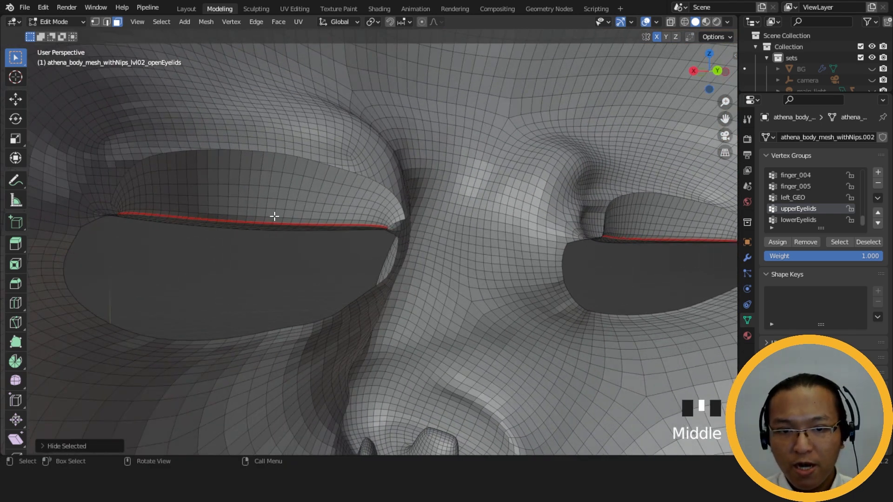
middle_drag(412, 226, 549, 246)
scroll(277, 257, down, 2)
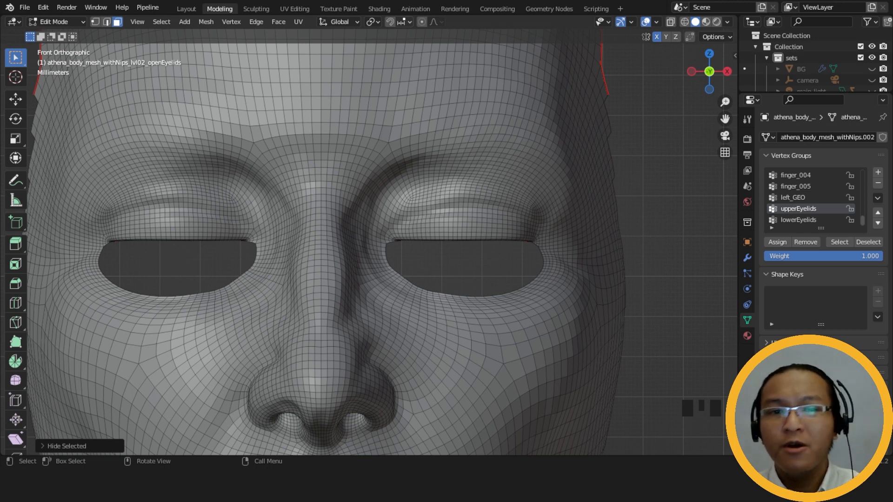
- Switch to the Sculpting workspace with the eye area of the open-eyelids mesh framed from the front
click(263, 10)
scroll(426, 246, down, 11)
mouse_move(426, 246)
middle_down()
mouse_move(425, 231)
mouse_move(357, 209)
mouse_move(309, 273)
mouse_move(393, 227)
mouse_move(353, 267)
mouse_move(430, 119)
mouse_move(409, 260)
mouse_move(433, 251)
mouse_move(373, 239)
mouse_move(328, 213)
middle_up()
scroll(450, 241, up, 4)
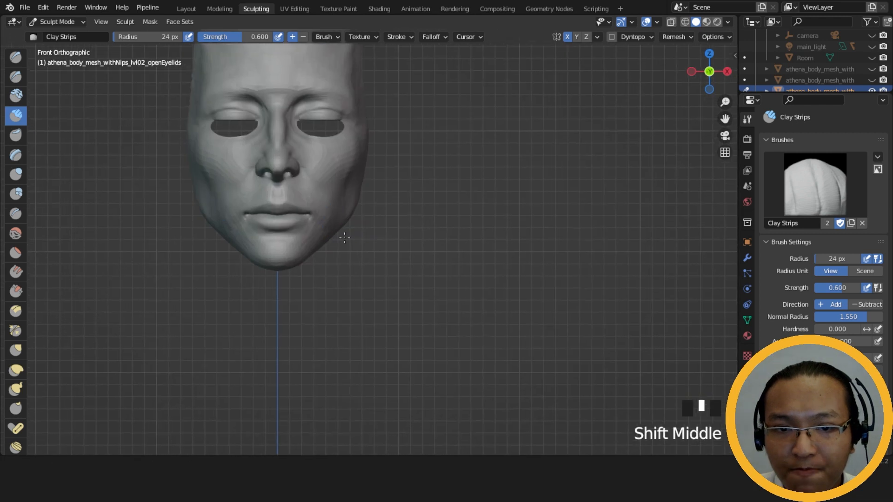
scroll(382, 301, up, 5)
scroll(382, 301, up, 3)
click(344, 171)
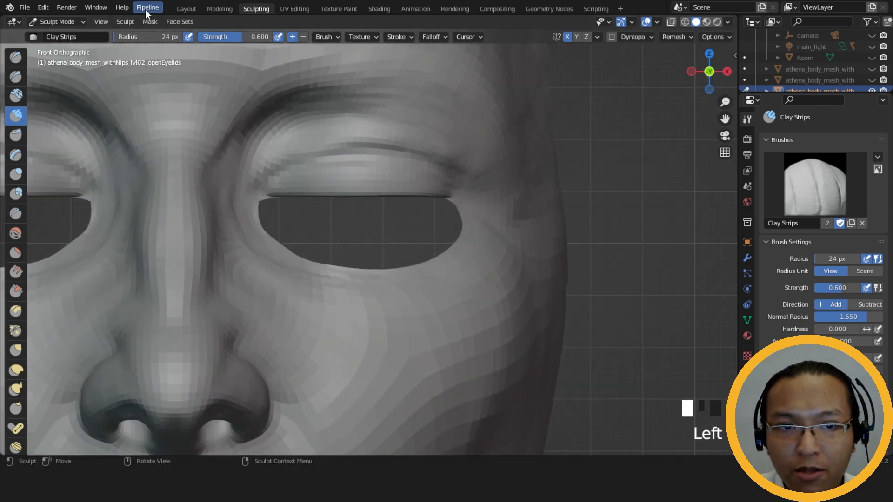
click(138, 84)
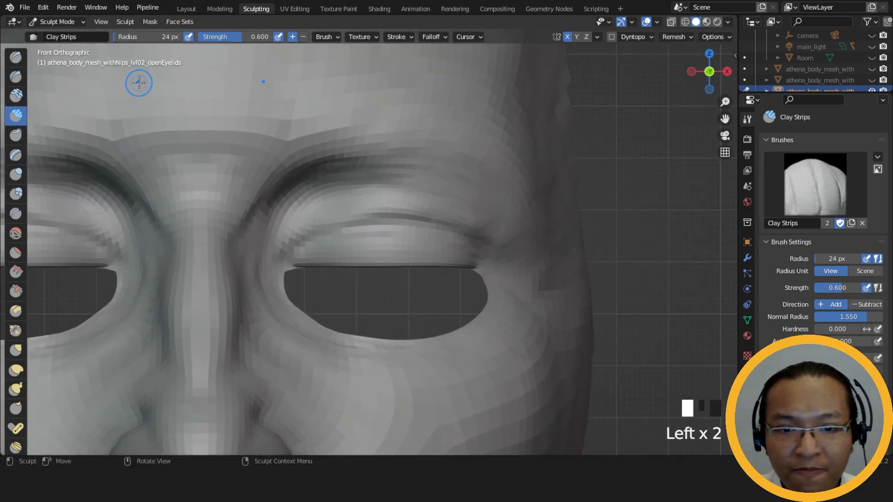
shift+middle_drag(373, 236, 459, 189)
key(f)
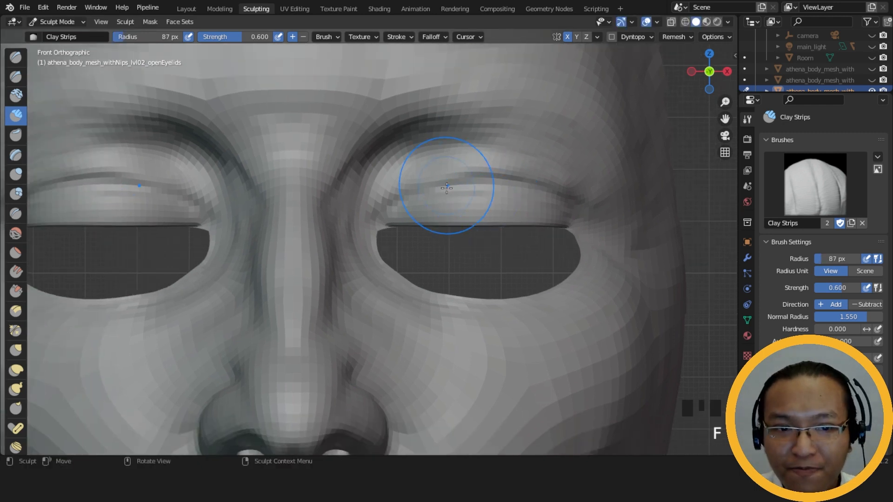
key(f)
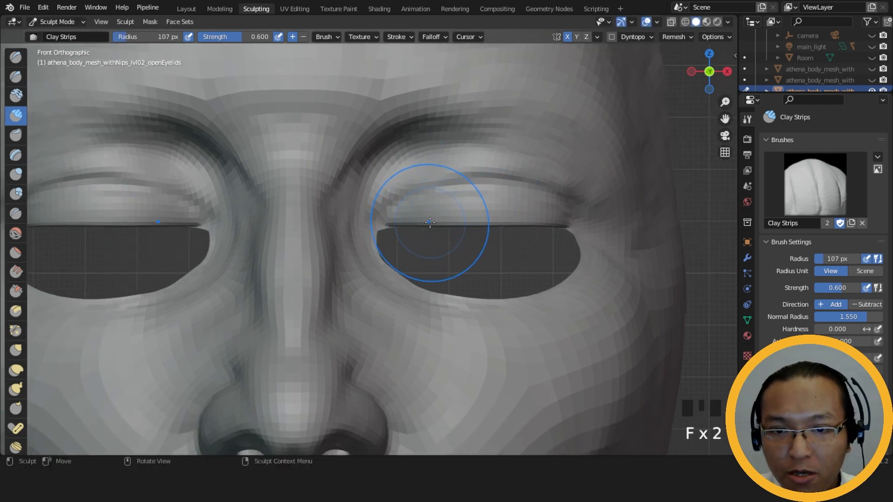
click(434, 220)
click(441, 215)
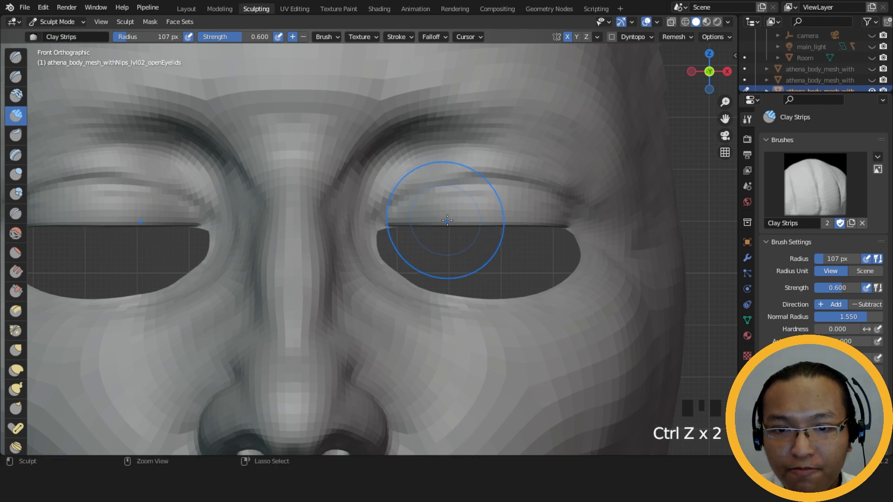
- Switch to the Grab brush and start raising the middle and inner part of the upper eyelid edge
key(g)
key(f)
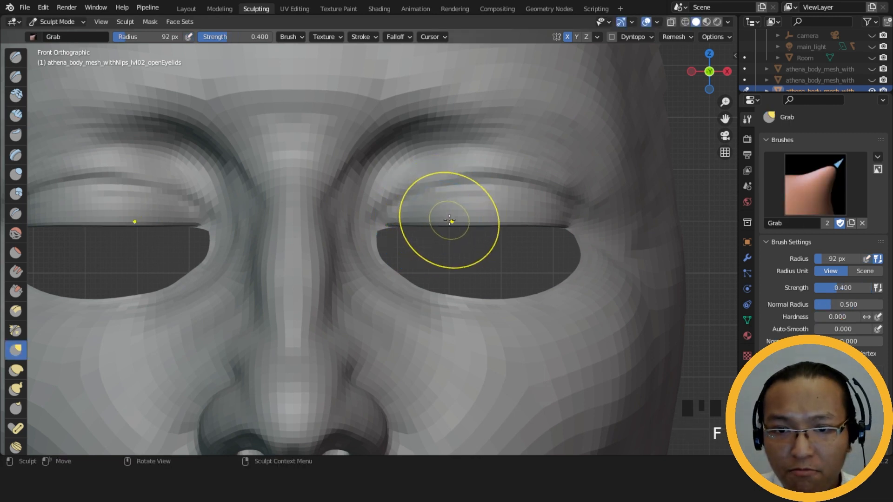
key(f)
click(467, 224)
drag(468, 225, 448, 220)
drag(443, 225, 442, 222)
drag(437, 226, 404, 224)
- Set the Grab radius to 110 px and pull the upper eyelid edge upward into an arch
key(f)
click(454, 227)
drag(405, 226, 406, 222)
drag(414, 222, 491, 219)
drag(492, 221, 491, 217)
drag(475, 217, 463, 213)
drag(452, 215, 451, 211)
click(435, 215)
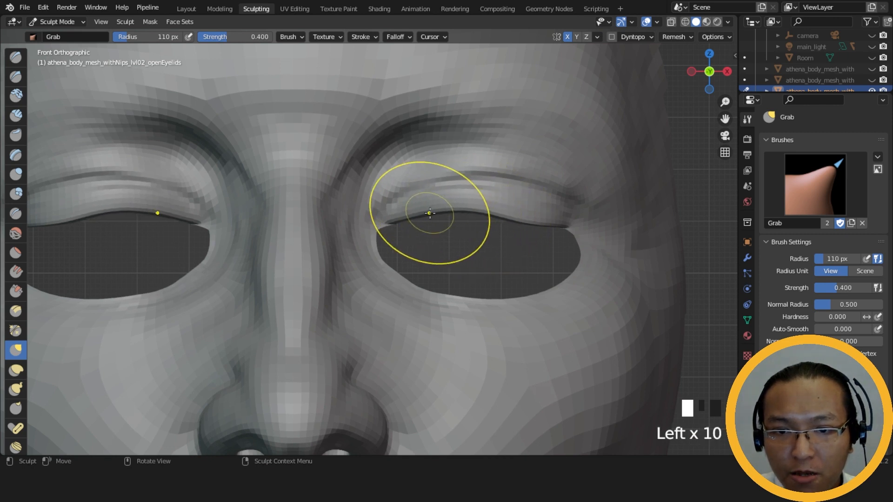
- Lift the middle and outer part of the upper eyelid edge further with the Grab brush
mouse_move(451, 205)
ctrl+middle_down()
mouse_move(468, 251)
mouse_move(492, 228)
ctrl+middle_up()
drag(492, 227, 492, 225)
drag(487, 225, 453, 210)
middle_drag(453, 211, 401, 218)
mouse_move(503, 226)
middle_down()
mouse_move(522, 227)
mouse_move(516, 222)
middle_up()
- Refine the upper eyelid arch with Grab from three-quarter and front views, with the radius set to 115 px
key(f)
click(493, 219)
click(493, 218)
key(f)
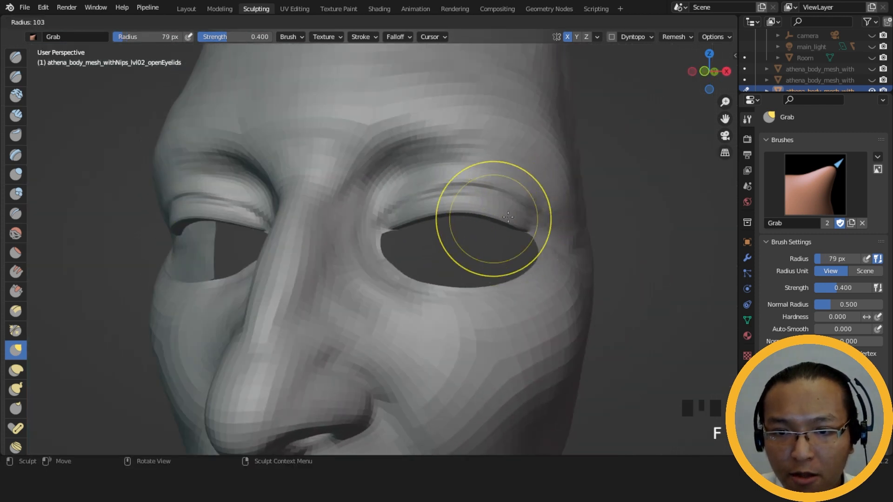
click(506, 220)
drag(506, 220, 505, 220)
mouse_move(503, 221)
middle_down()
mouse_move(470, 222)
mouse_move(500, 211)
middle_up()
click(441, 212)
drag(425, 214, 425, 214)
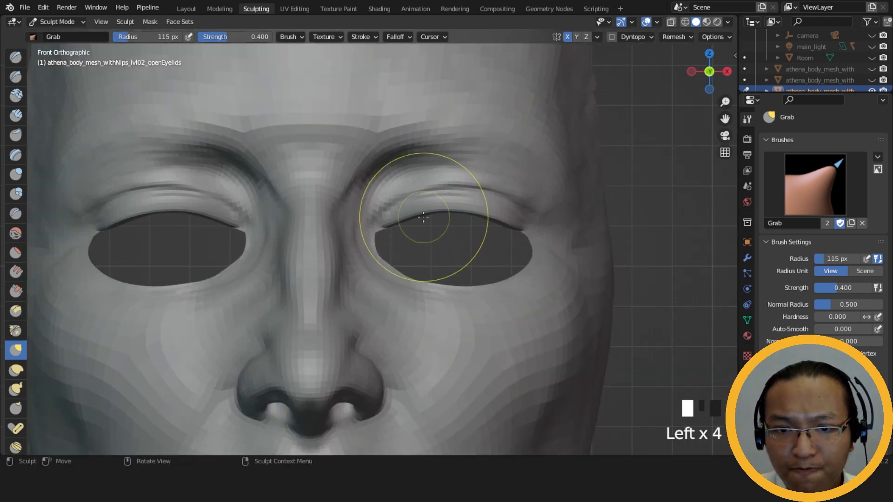
- Resize the Grab brush and nudge the inner and middle parts of the upper eyelid edge slightly upward
key(f)
click(411, 216)
drag(412, 217, 412, 216)
mouse_move(412, 216)
middle_down()
mouse_move(436, 246)
mouse_move(451, 210)
middle_up()
key(f)
click(452, 214)
drag(451, 210, 450, 209)
- Adjust the inner upper eyelid's curvature from above with a 105 px Grab brush
middle_drag(450, 209, 431, 225)
key(f)
click(419, 218)
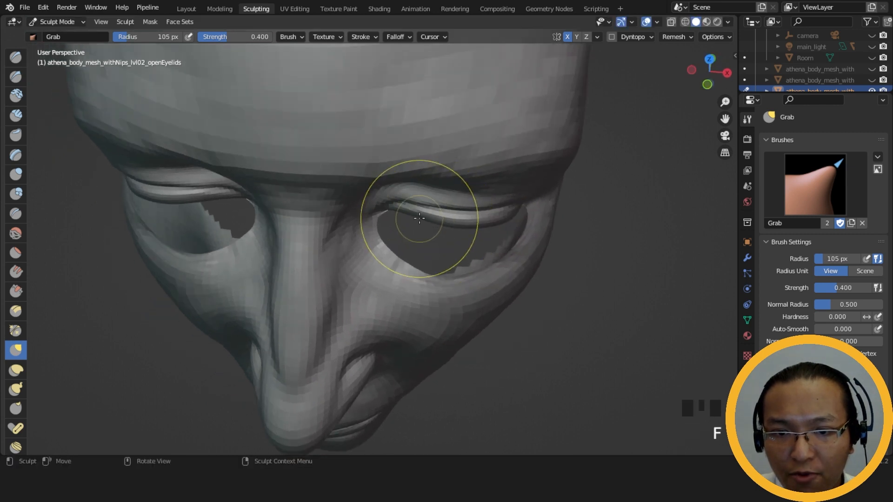
drag(419, 218, 419, 221)
- Shape the upper eyelid and crease in the right side view with a 100 px Grab brush
mouse_move(422, 221)
middle_down()
mouse_move(479, 224)
mouse_move(423, 180)
mouse_move(401, 182)
mouse_move(473, 188)
mouse_move(378, 168)
middle_up()
key(f)
click(466, 186)
key(f)
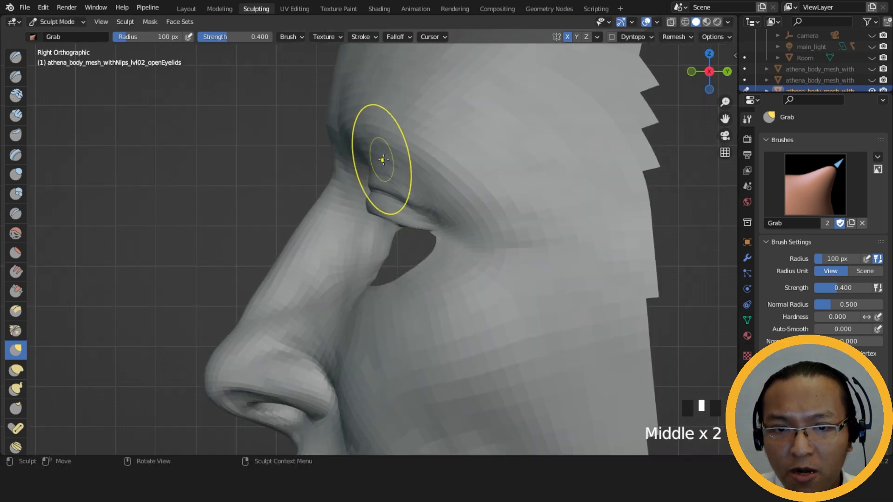
click(371, 168)
key(f)
click(383, 172)
- Correct the upper eyelid's edge with Grab and set the brush radius to 122 px
middle_drag(383, 172, 410, 217)
key(f)
click(407, 197)
drag(410, 218, 406, 218)
mouse_move(406, 225)
middle_down()
mouse_move(436, 250)
mouse_move(489, 259)
mouse_move(423, 209)
mouse_move(479, 223)
mouse_move(415, 194)
mouse_move(536, 183)
middle_up()
key(f)
click(418, 179)
key(f)
click(427, 200)
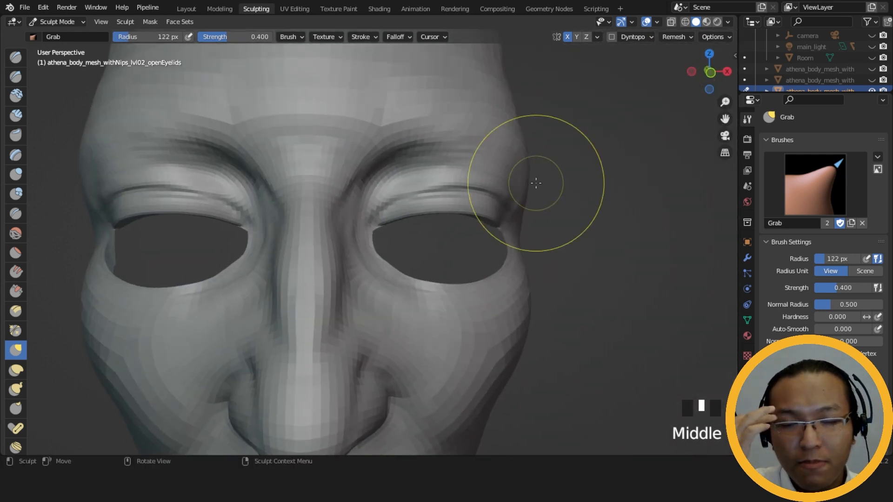
- Move the area above the upper eyelid slightly forward in the right side view with a 111 px Grab brush
middle_drag(536, 183, 353, 203)
key(f)
click(375, 171)
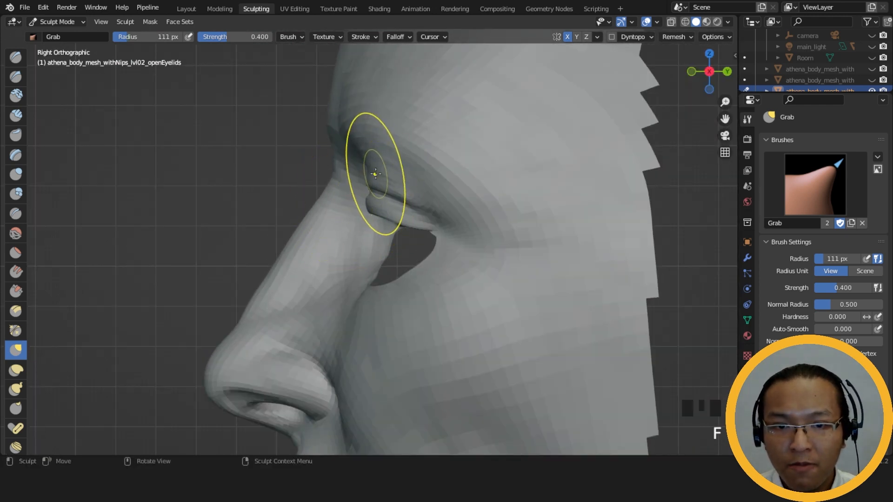
drag(375, 171, 371, 171)
middle_drag(371, 171, 419, 229)
key(f)
click(469, 281)
middle_drag(469, 280, 538, 233)
key(f)
click(525, 244)
- Raise the middle of the upper eyelid with short Grab strokes, with the radius set to 120 px
middle_drag(466, 200, 463, 228)
drag(460, 225, 454, 210)
click(455, 211)
mouse_move(454, 210)
middle_down()
mouse_move(464, 156)
mouse_move(472, 185)
middle_up()
key(f)
click(460, 191)
drag(460, 210, 459, 203)
mouse_move(458, 204)
middle_down()
mouse_move(297, 233)
mouse_move(299, 266)
mouse_move(419, 242)
mouse_move(523, 239)
mouse_move(543, 263)
middle_up()
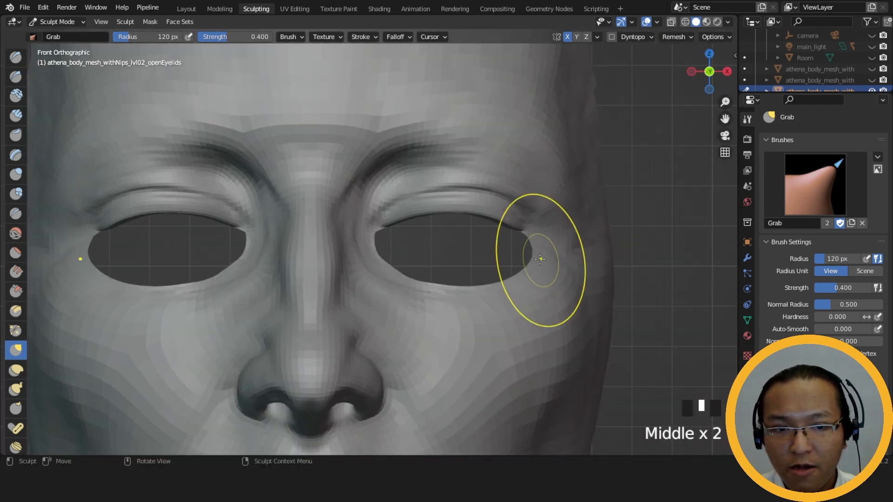
- Undo the last eyelid stroke and lift the upper lid and its crease with a 109 px Grab brush
mouse_move(410, 217)
mouse_down()
mouse_move(437, 204)
mouse_move(425, 184)
mouse_move(413, 187)
mouse_move(461, 178)
mouse_up()
key(f)
click(431, 185)
key(ctrl+z)
key(f)
click(458, 183)
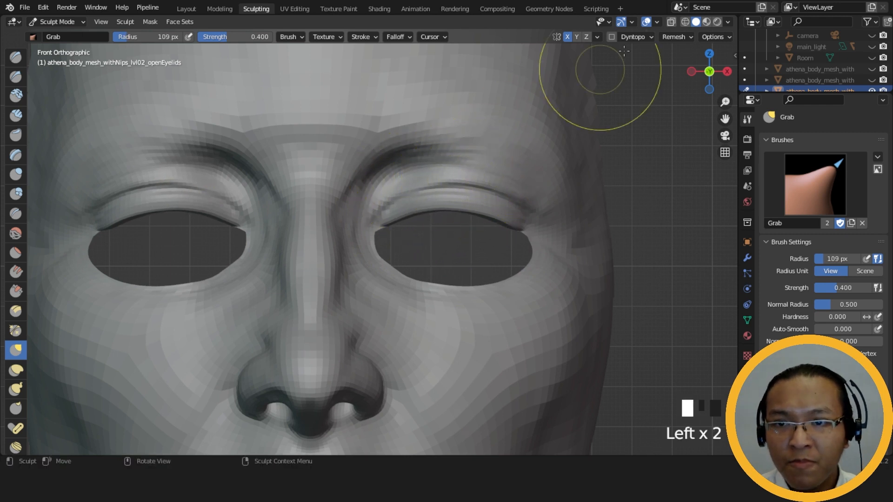
- Turn the wireframe overlay on to inspect the eyelid topology, then turn it off again
click(657, 23)
click(588, 210)
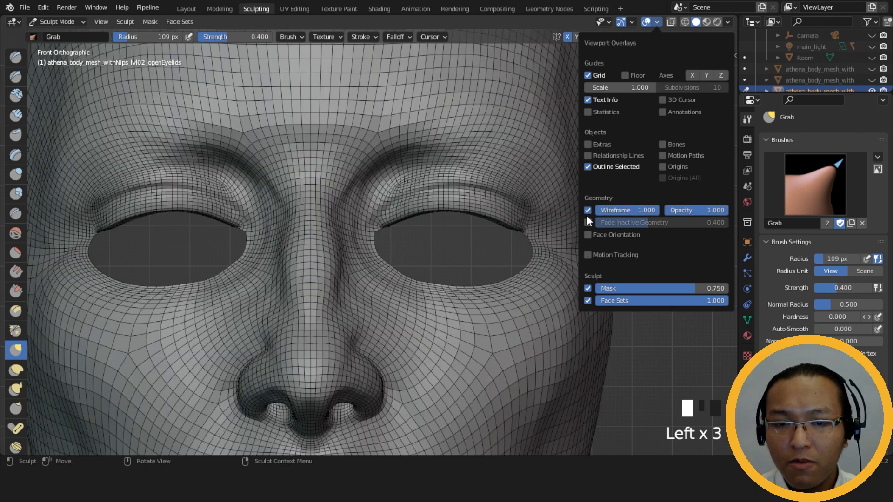
click(587, 212)
ctrl+middle_drag(533, 174, 503, 273)
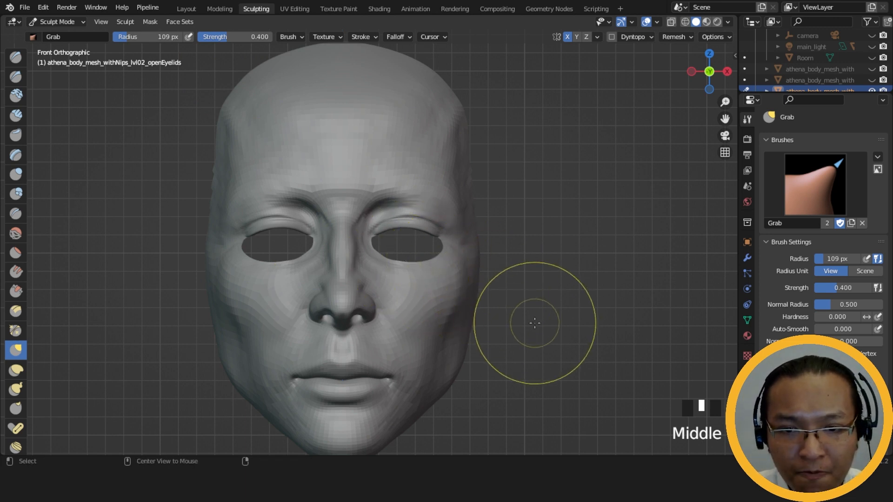
- Reveal all hidden geometry and check the opened upper eyelids against the lower lids
key(alt+h)
scroll(536, 322, up, 3)
scroll(558, 321, down, 5)
mouse_move(558, 321)
middle_down()
mouse_move(415, 333)
mouse_move(620, 329)
mouse_move(545, 325)
mouse_move(552, 328)
middle_up()
scroll(551, 328, up, 8)
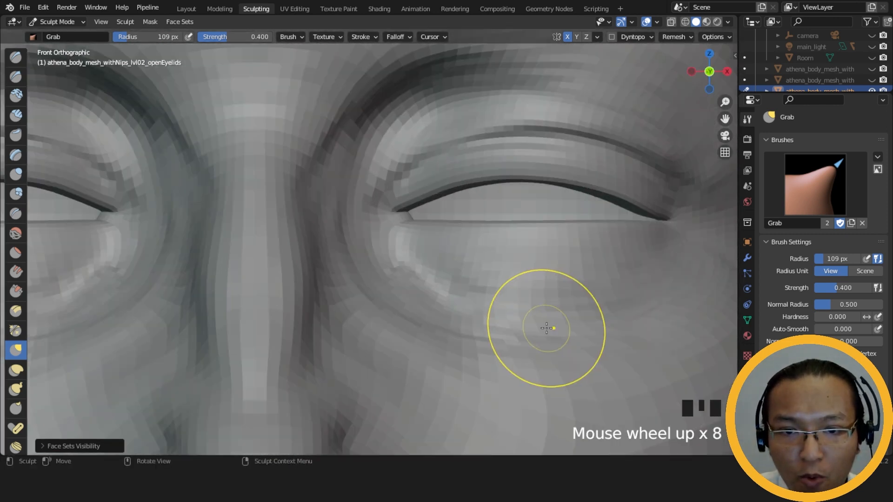
- Switch back to the Modeling workspace and examine the opened upper eyelids up close and on the whole head
click(219, 9)
scroll(476, 274, up, 4)
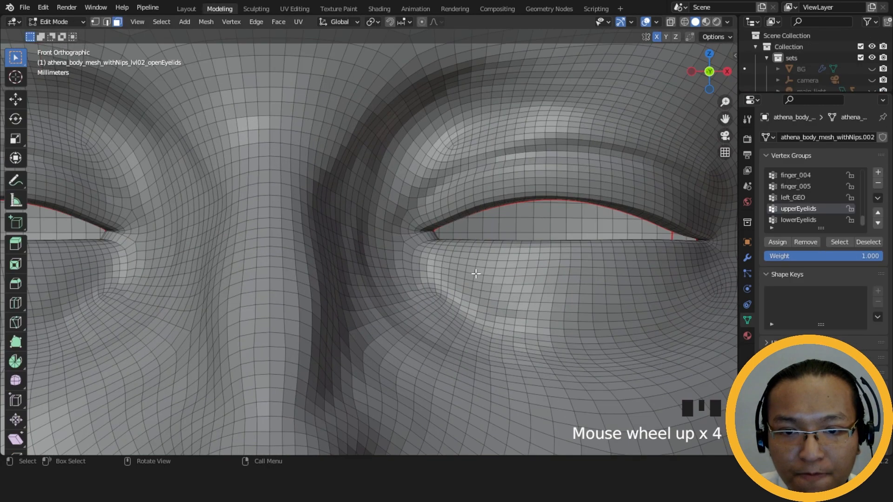
scroll(476, 273, down, 9)
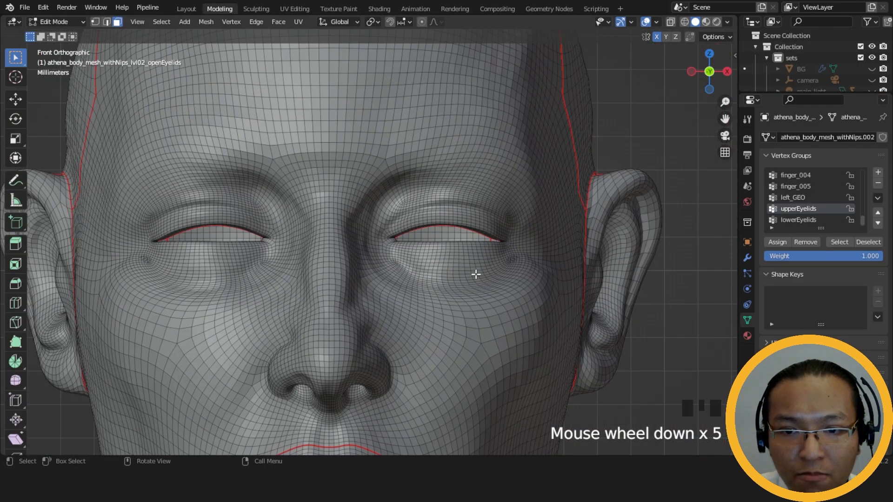
middle_drag(517, 302, 564, 300)
scroll(389, 309, up, 5)
scroll(562, 301, down, 8)
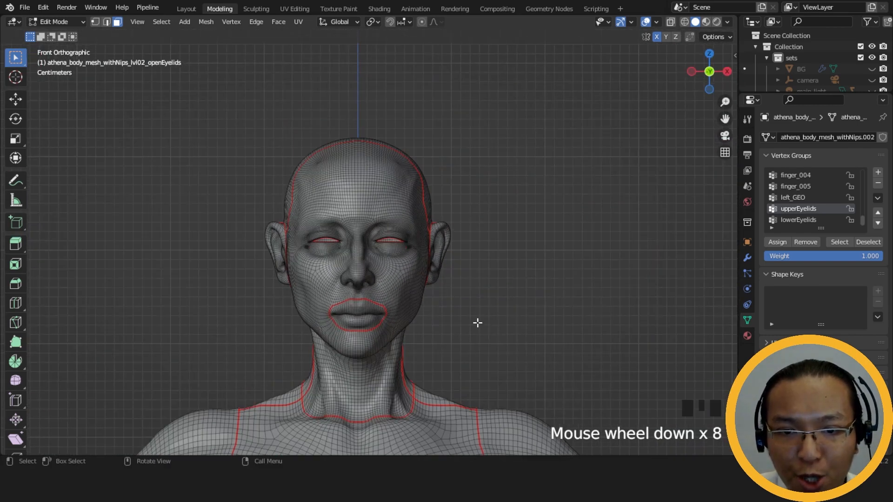
scroll(487, 323, up, 5)
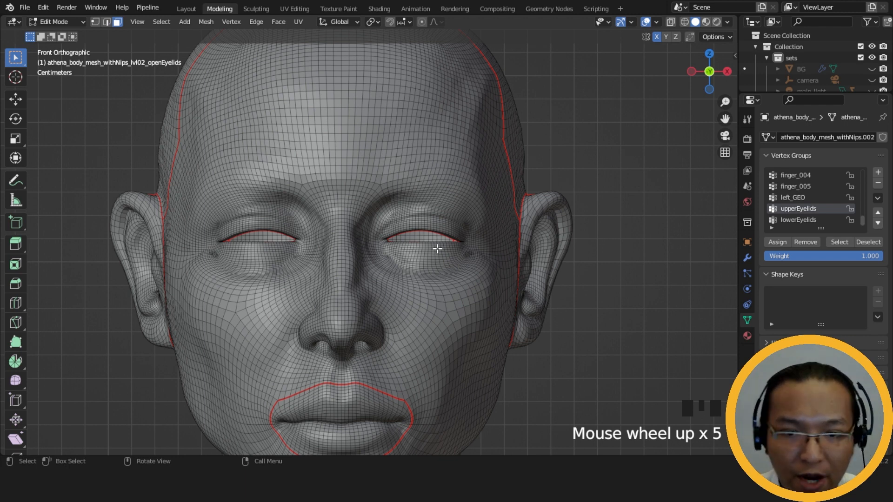
middle_drag(456, 268, 566, 303)
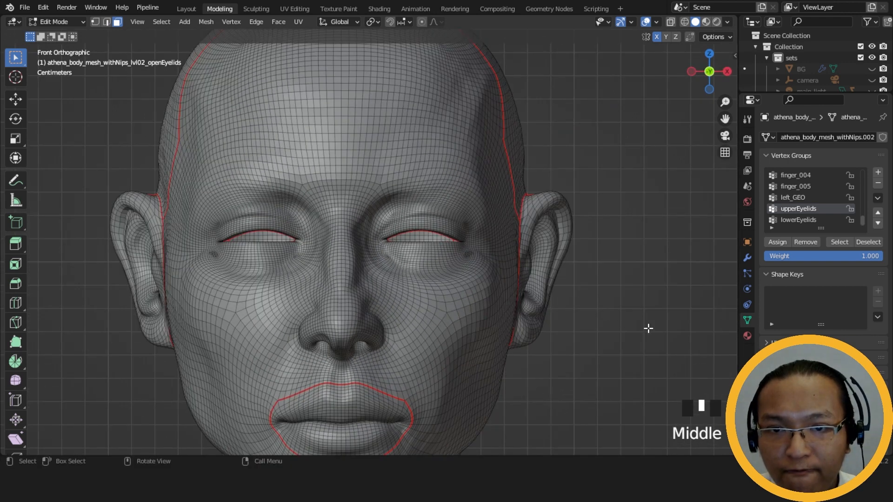
- Check which faces the lowerEyelids vertex group holds, and hide the faces of the upperEyelids group
click(833, 220)
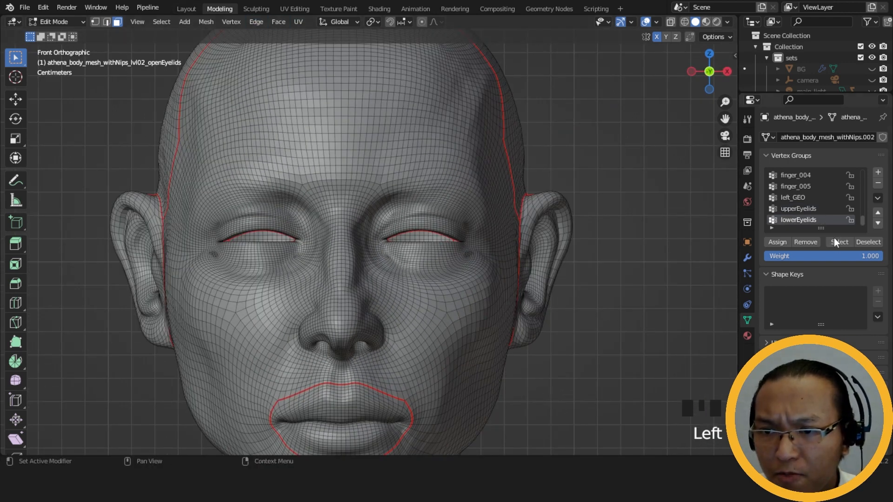
click(836, 243)
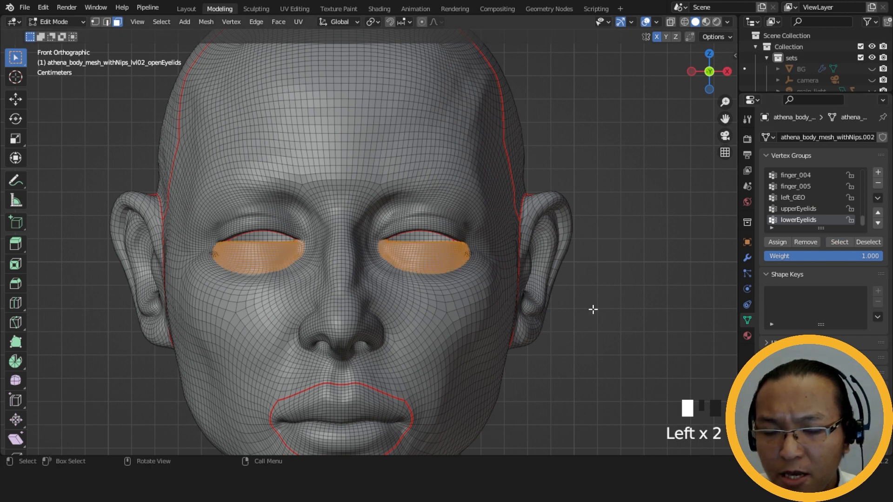
click(646, 313)
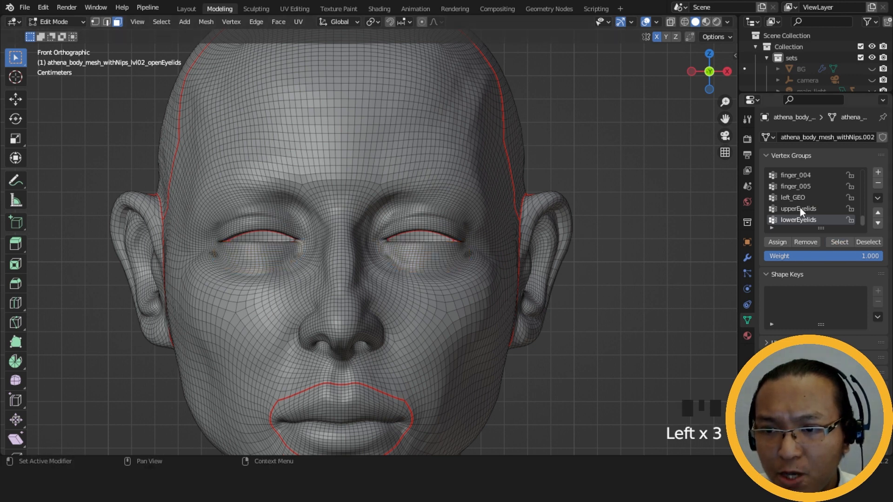
click(846, 242)
key(h)
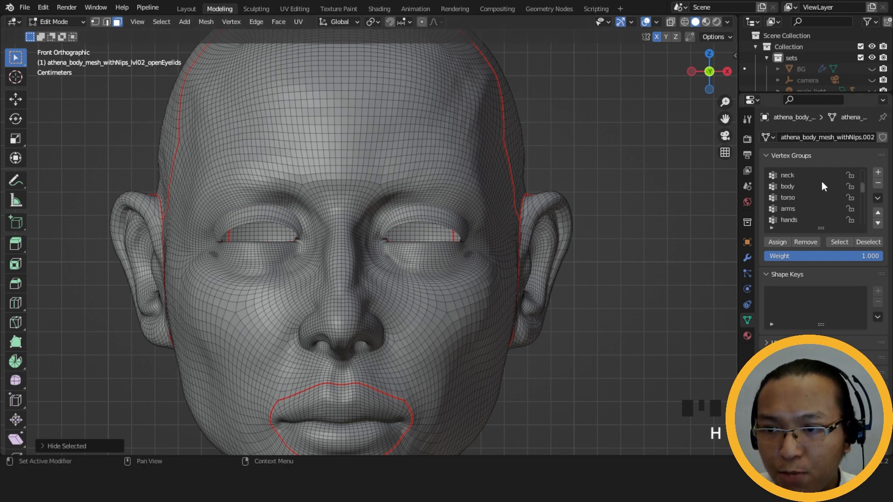
- Select the eye_inside vertex group's faces, leave out those in lowerEyelids, and hide the selection
click(816, 185)
click(837, 242)
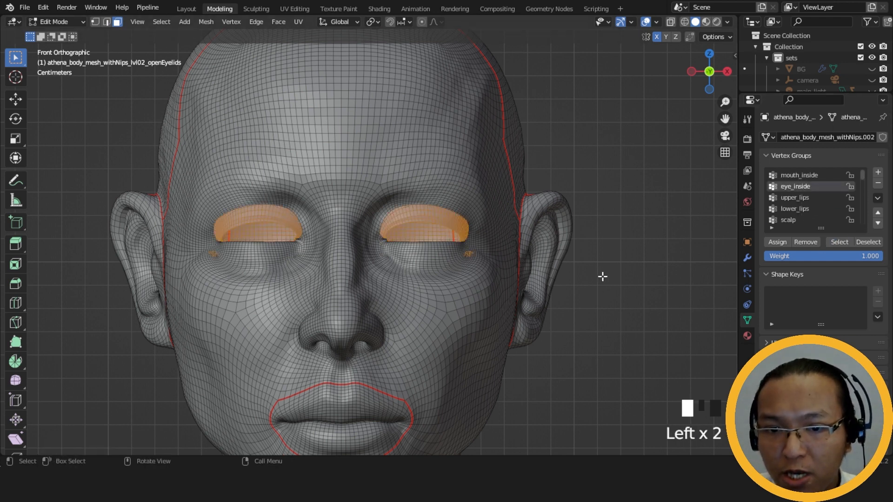
scroll(602, 272, up, 2)
scroll(803, 201, down, 10)
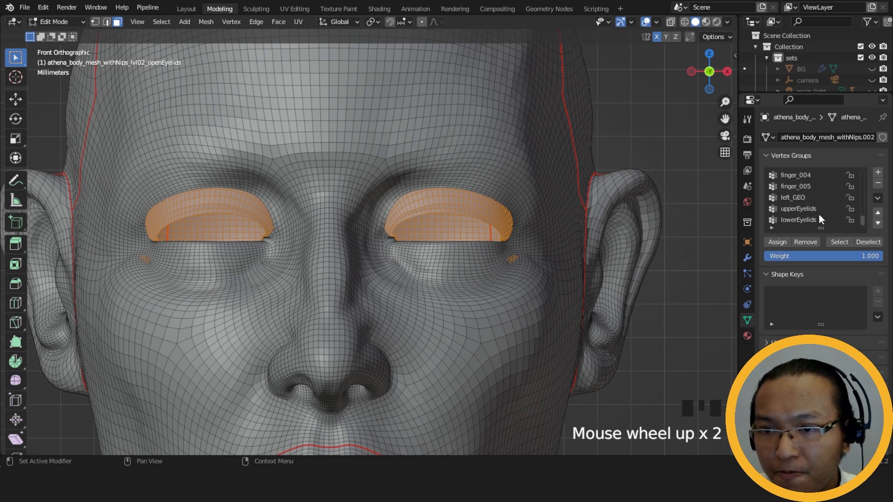
middle_drag(642, 223, 535, 238)
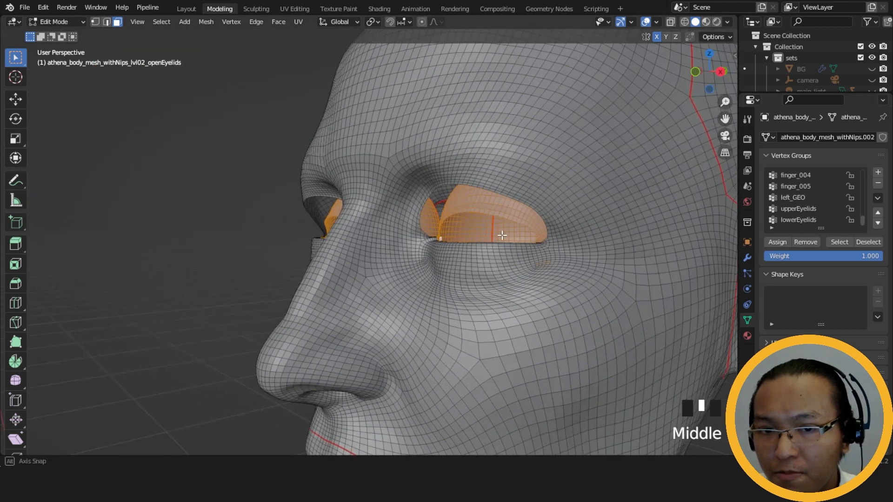
click(794, 220)
middle_drag(466, 261, 323, 254)
scroll(344, 266, up, 3)
scroll(457, 240, up, 3)
key(h)
- Select everything outside the head by selecting the head vertex group and inverting the selection
middle_drag(457, 240, 431, 285)
scroll(449, 272, down, 4)
scroll(449, 271, down, 5)
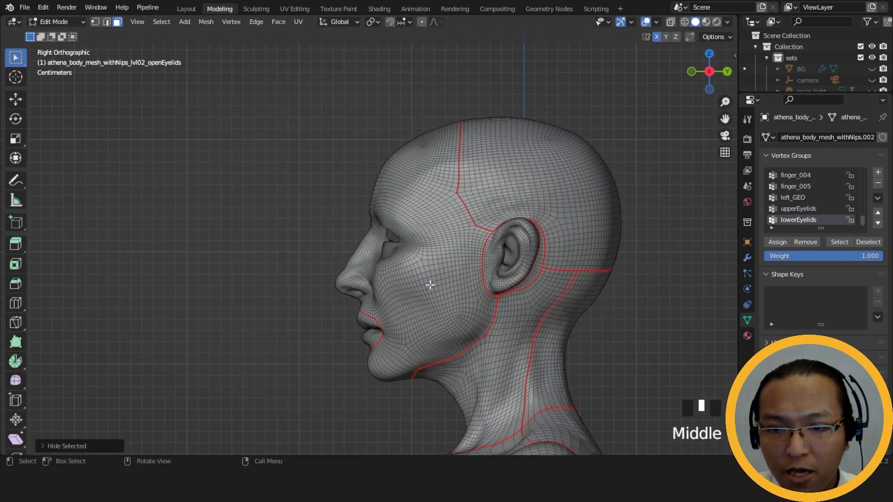
scroll(819, 209, up, 6)
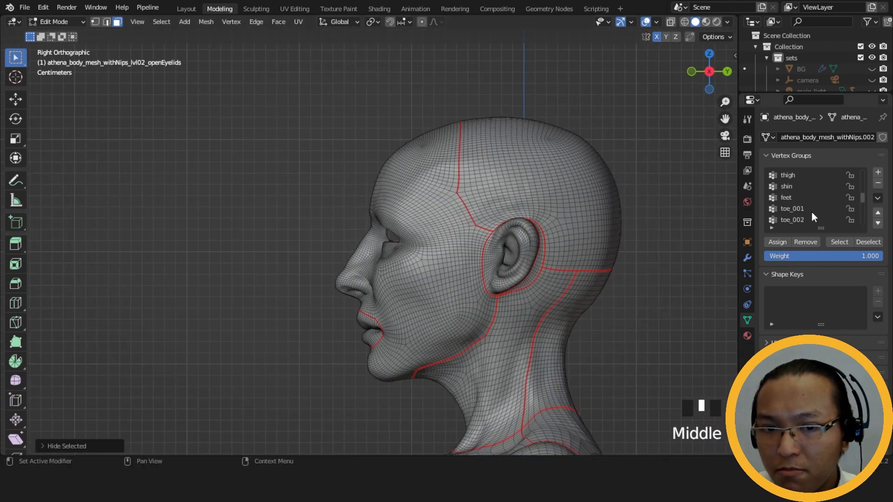
scroll(811, 213, up, 5)
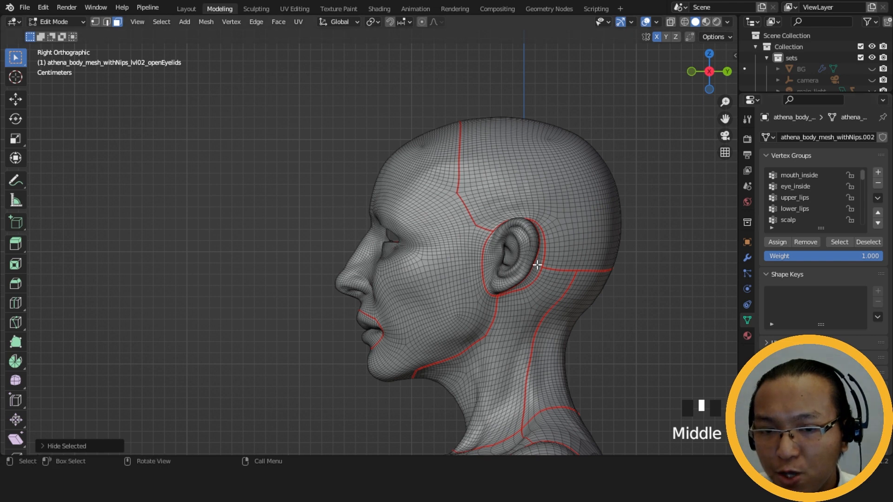
scroll(565, 294, down, 1)
scroll(560, 300, down, 3)
scroll(801, 204, down, 3)
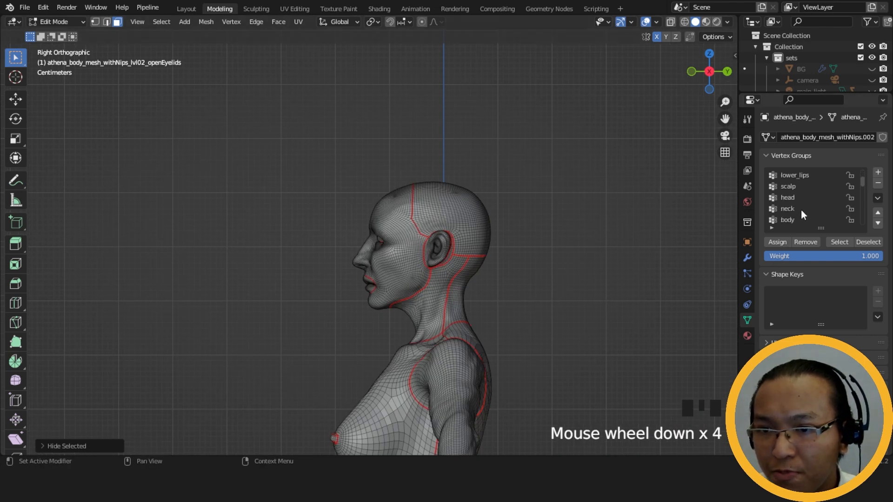
click(810, 200)
click(839, 242)
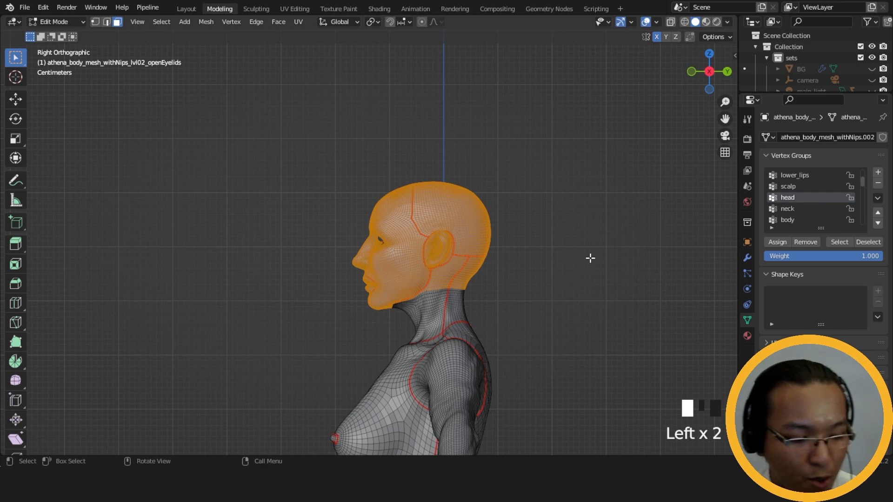
key(ctrl+i)
- Hide the selected non-head geometry, plus the back half of the head by box-selecting through the mesh in side view
key(h)
scroll(582, 259, up, 3)
middle_drag(575, 260, 619, 55)
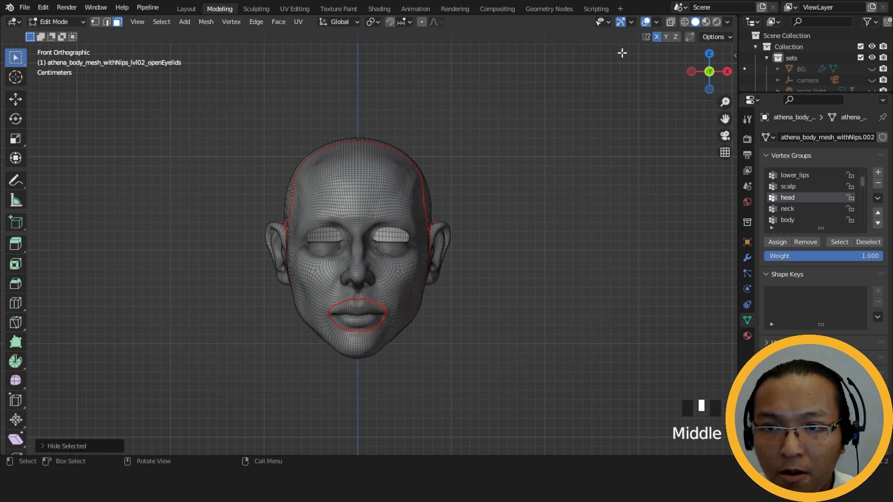
click(671, 24)
middle_drag(504, 219, 462, 134)
key(b)
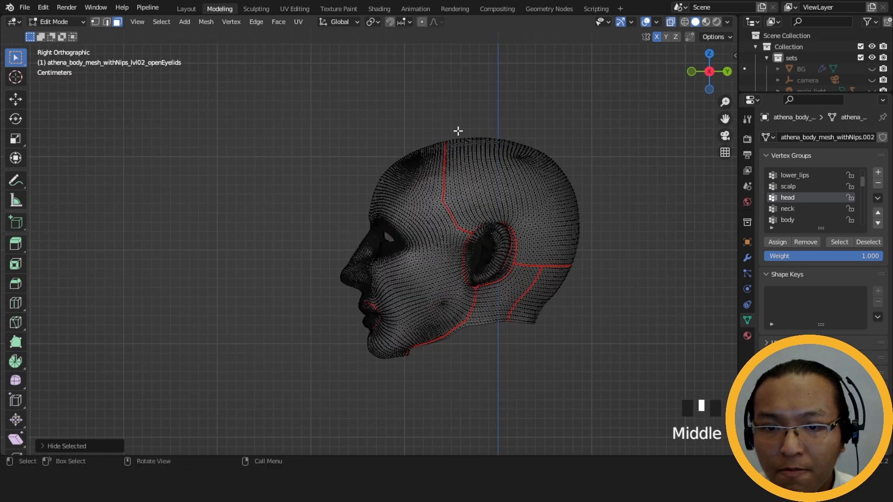
drag(441, 127, 643, 364)
key(h)
middle_drag(600, 264, 594, 291)
click(671, 22)
scroll(477, 305, up, 5)
scroll(477, 306, up, 4)
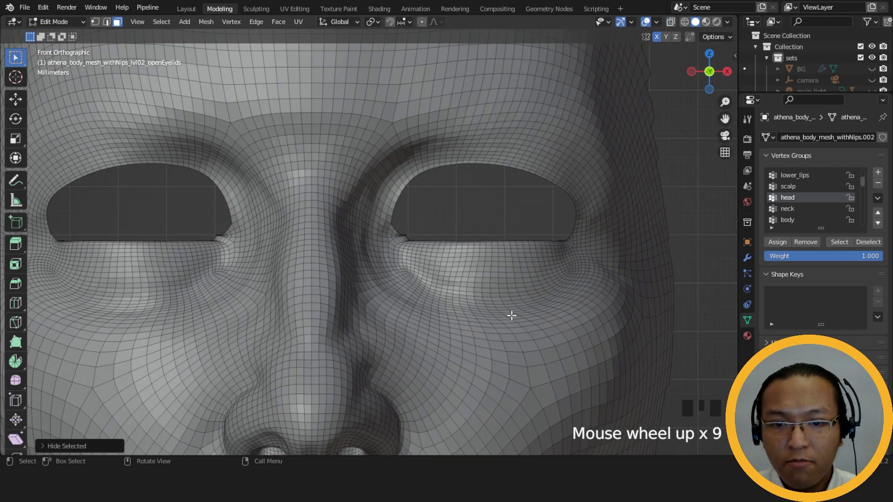
- Enlarge the Grab brush to 134 px in the Sculpting workspace and try pulling the lower eyelid edge down
click(255, 9)
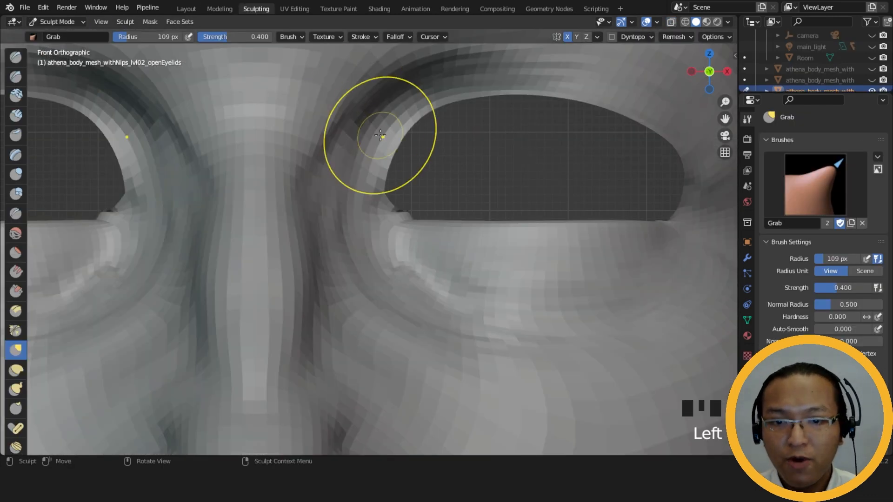
key(f)
click(482, 231)
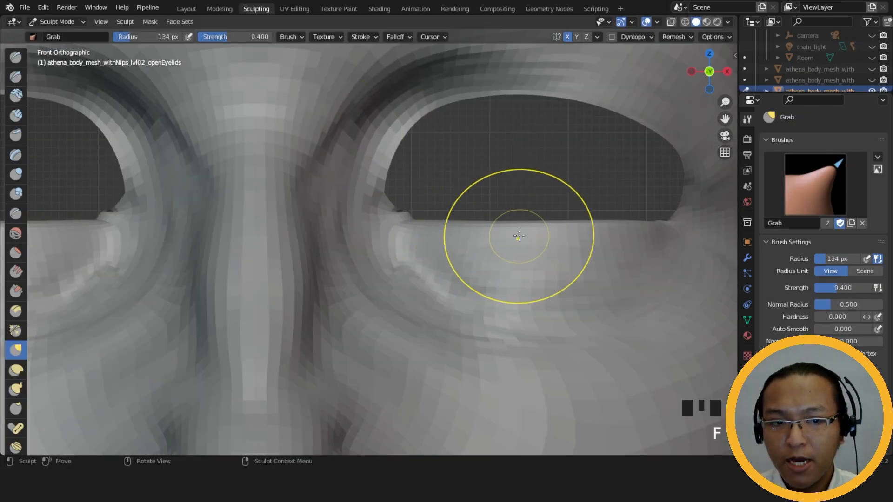
ctrl+middle_drag(525, 222, 518, 254)
mouse_move(478, 230)
mouse_down()
mouse_move(452, 238)
mouse_move(418, 232)
mouse_move(413, 212)
mouse_move(394, 236)
mouse_move(505, 242)
mouse_up()
key(f)
mouse_move(517, 233)
mouse_down()
mouse_move(552, 236)
mouse_move(500, 240)
mouse_up()
drag(500, 240, 494, 240)
mouse_move(515, 210)
ctrl+middle_down()
mouse_move(512, 248)
mouse_move(509, 222)
ctrl+middle_up()
- Try curving the lower eyelid edge further with a 112 px Grab brush, working from several angles
key(f)
click(556, 241)
drag(500, 238, 534, 238)
drag(534, 238, 537, 237)
mouse_move(535, 239)
middle_down()
mouse_move(465, 242)
mouse_move(481, 249)
mouse_move(472, 250)
middle_up()
drag(472, 249, 475, 247)
middle_drag(474, 247, 465, 243)
drag(464, 243, 468, 234)
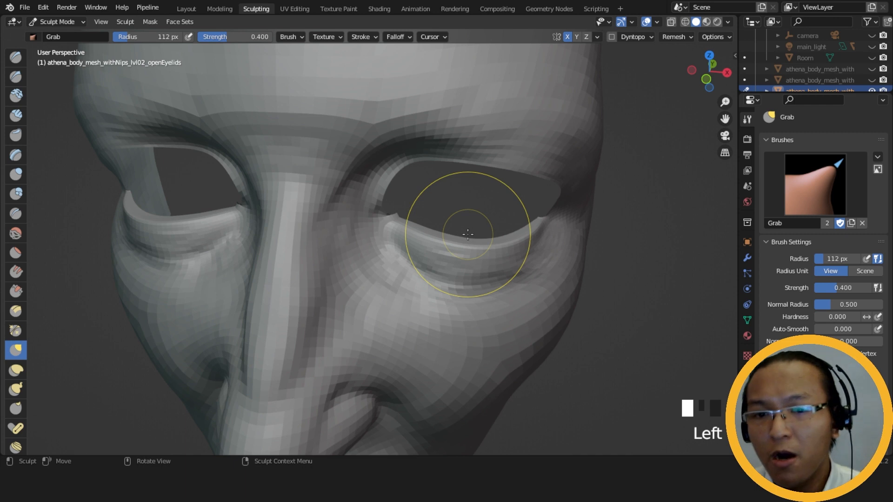
mouse_move(510, 273)
middle_down()
mouse_move(498, 193)
mouse_move(517, 186)
middle_up()
drag(453, 253, 458, 243)
click(458, 242)
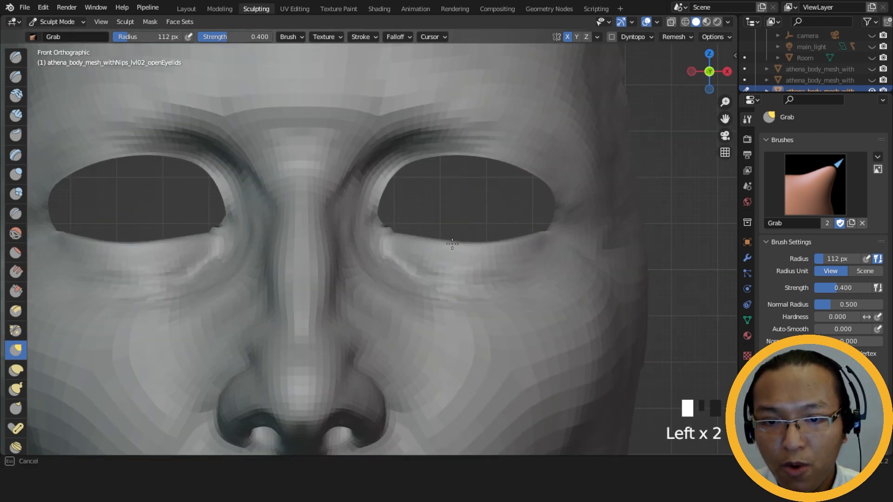
click(530, 241)
ctrl+middle_drag(521, 255, 510, 247)
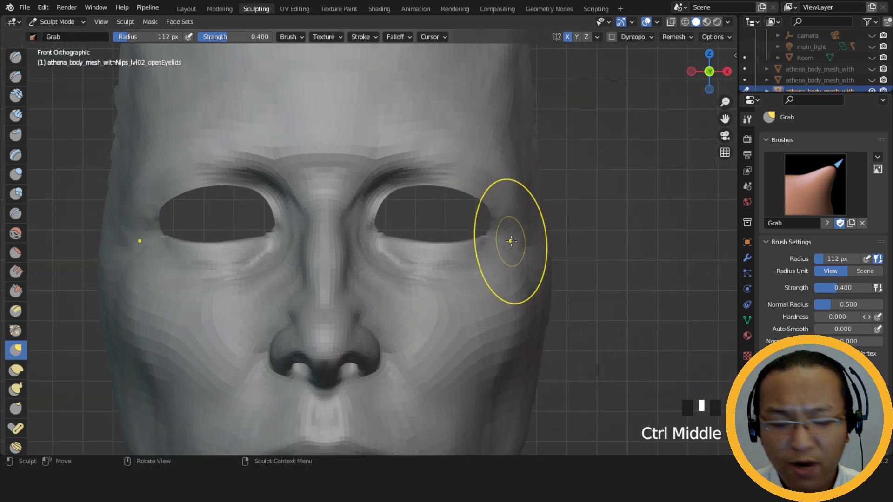
- Undo the lower eyelid strokes and the latest hiding operations, back to the inverted head selection in Edit Mode
key(alt+h)
mouse_move(505, 243)
middle_down()
mouse_move(567, 239)
mouse_move(425, 201)
mouse_move(357, 239)
mouse_move(379, 259)
mouse_move(478, 260)
mouse_move(534, 305)
mouse_move(355, 263)
mouse_move(490, 247)
middle_up()
key(ctrl+z)
key(ctrl+z)
key(ctrl+z)
key(ctrl+z)
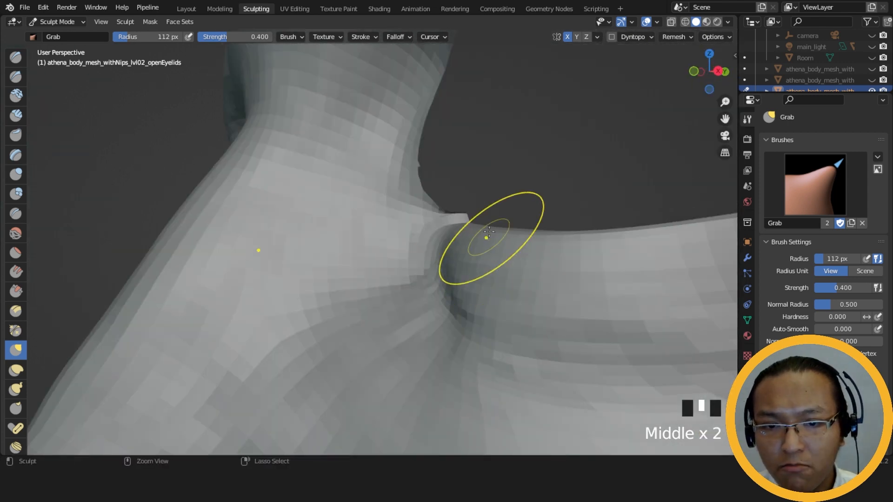
key(ctrl+z)
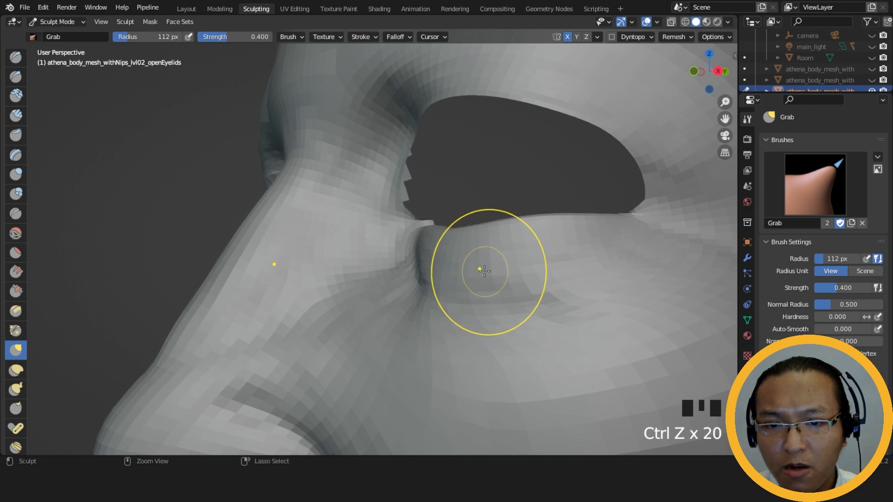
key(ctrl+z)
mouse_move(485, 270)
middle_down()
mouse_move(369, 293)
mouse_move(391, 299)
mouse_move(405, 290)
mouse_move(399, 309)
middle_up()
key(ctrl+z)
key(ctrl+z)
key(ctrl+z)
scroll(405, 290, down, 3)
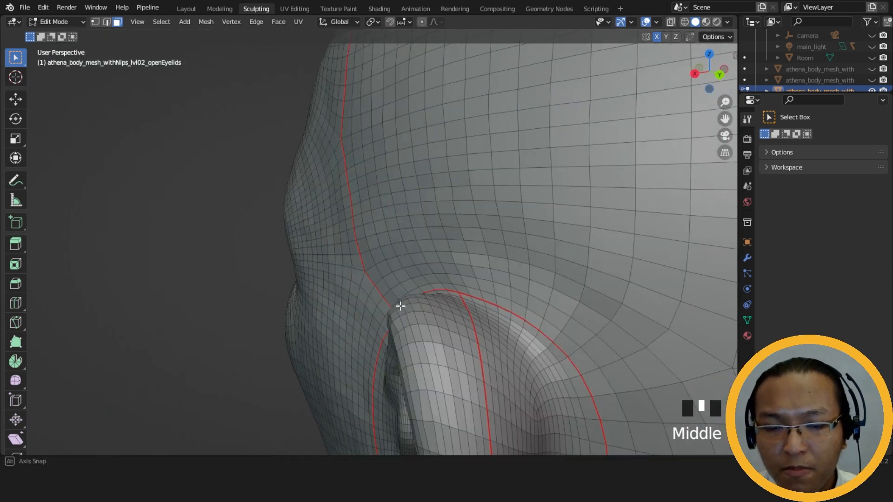
scroll(367, 302, up, 5)
- Return to the Modeling workspace, deselect the lowerEyelids vertex group, and hide the remaining selected faces
click(223, 10)
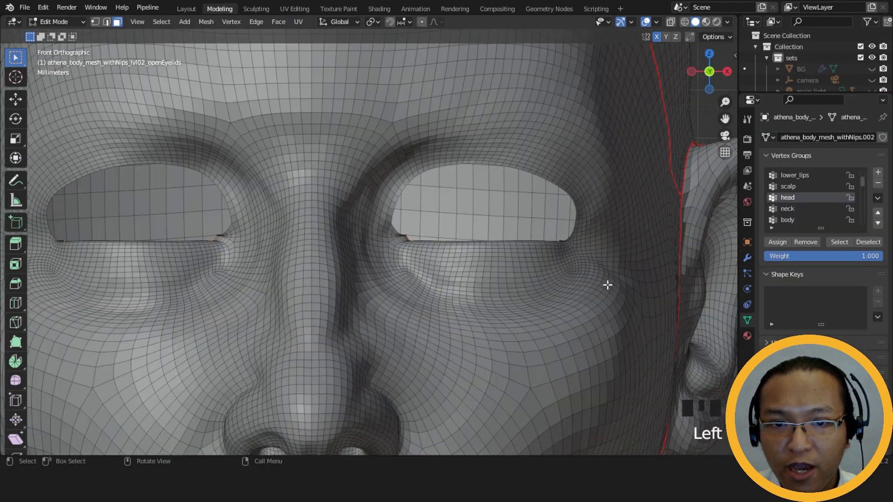
scroll(608, 282, down, 4)
mouse_move(443, 314)
middle_down()
mouse_move(435, 327)
mouse_move(289, 328)
mouse_move(339, 325)
middle_up()
scroll(340, 325, up, 6)
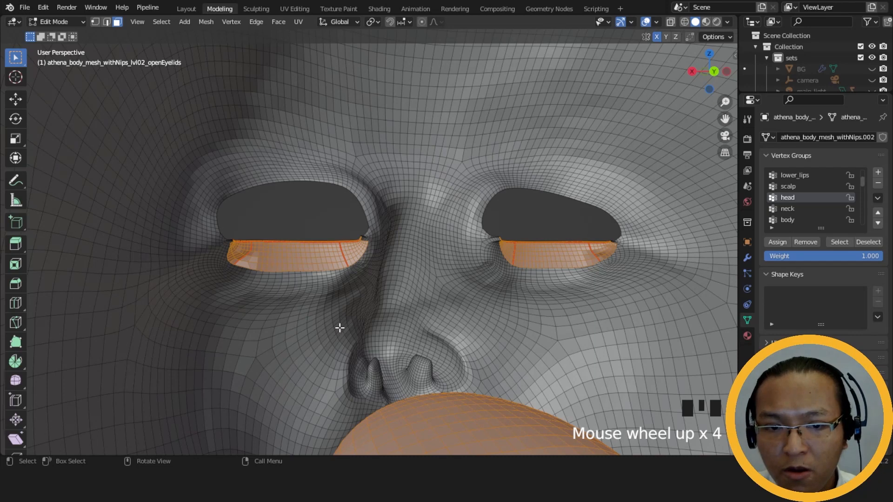
scroll(810, 201, down, 6)
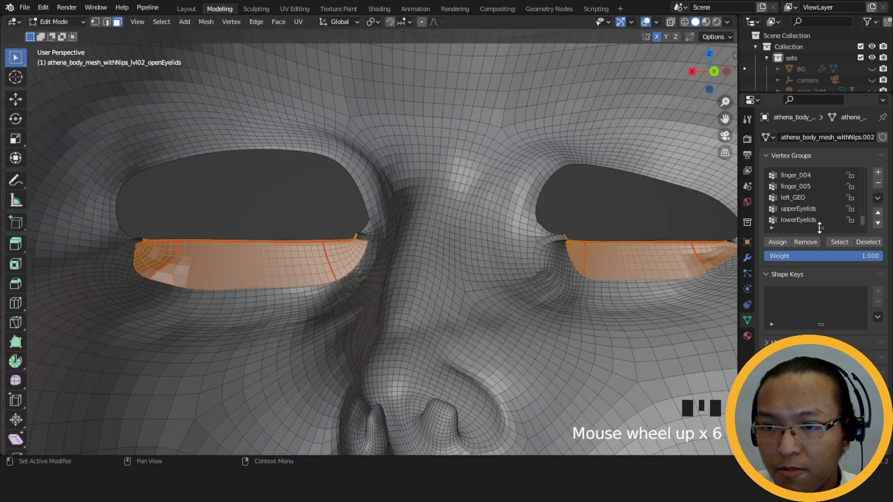
click(825, 219)
click(868, 242)
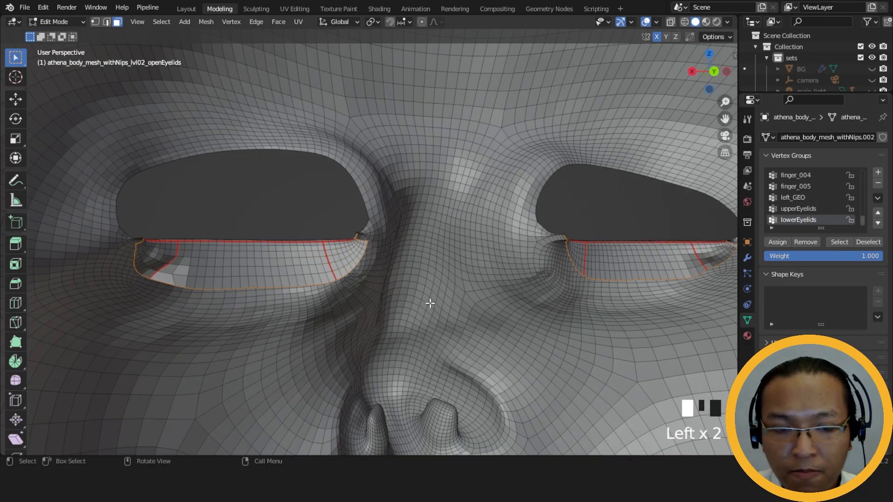
key(h)
- Box-select the back half of the head through the mesh in side view and hide it, leaving the front face
scroll(429, 309, down, 5)
middle_drag(429, 309, 493, 315)
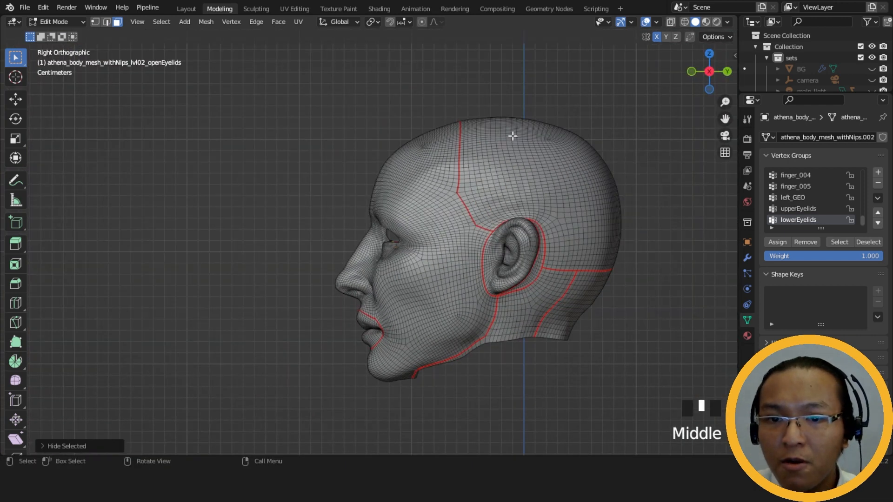
click(670, 22)
drag(445, 98, 659, 431)
key(h)
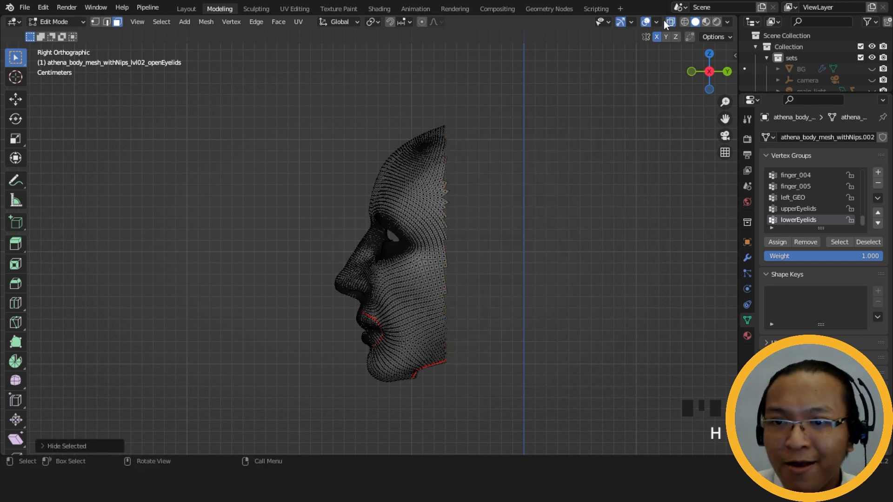
click(670, 22)
mouse_move(534, 219)
middle_down()
mouse_move(582, 224)
mouse_move(534, 220)
middle_up()
scroll(515, 236, up, 6)
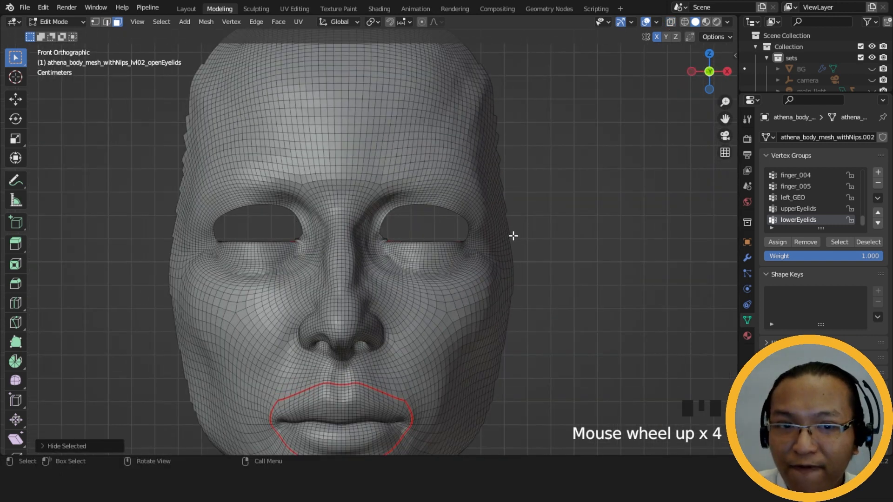
- Switch to the Sculpting workspace, resize the Grab brush, and pull the middle of the lower eyelid edge down
click(257, 9)
mouse_move(432, 223)
middle_down()
mouse_move(619, 260)
mouse_move(549, 218)
middle_up()
key(f)
click(523, 223)
drag(506, 231, 506, 236)
drag(507, 233, 508, 239)
drag(470, 228, 452, 238)
- Shape the lower eyelid edge into a gentle downward curve with a 121 px Grab brush
key(f)
mouse_move(453, 232)
mouse_down()
mouse_move(425, 231)
mouse_move(477, 240)
mouse_up()
drag(504, 236, 504, 243)
drag(525, 239, 527, 246)
drag(540, 236, 548, 239)
mouse_move(554, 234)
mouse_down()
mouse_move(568, 238)
mouse_move(524, 239)
mouse_up()
drag(507, 234, 505, 238)
- Refine the lower eyelid's curve towards both eye corners with further Grab strokes in front view
ctrl+middle_drag(504, 233, 468, 243)
drag(458, 238, 441, 240)
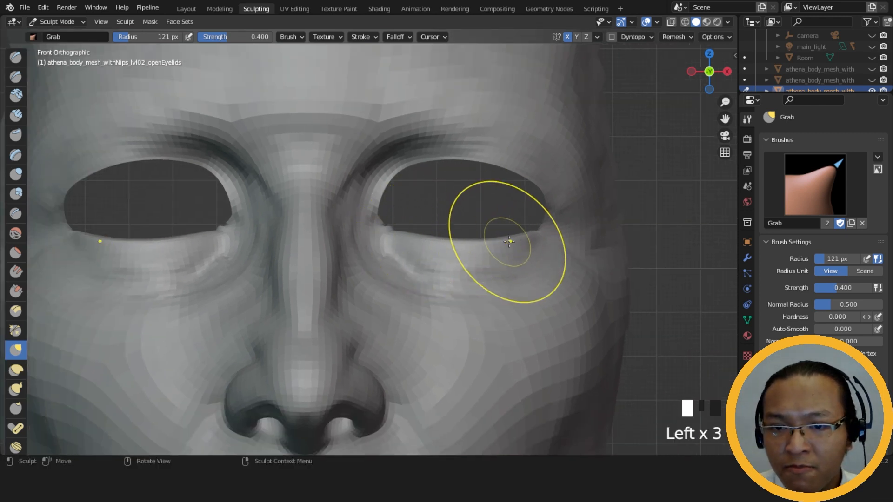
drag(523, 235, 517, 243)
drag(530, 232, 533, 235)
mouse_move(534, 235)
ctrl+middle_down()
mouse_move(501, 274)
mouse_move(458, 299)
mouse_move(479, 254)
mouse_move(487, 299)
mouse_move(468, 287)
ctrl+middle_up()
drag(468, 287, 490, 281)
mouse_move(491, 281)
middle_down()
mouse_move(429, 239)
mouse_move(559, 205)
mouse_move(473, 253)
middle_up()
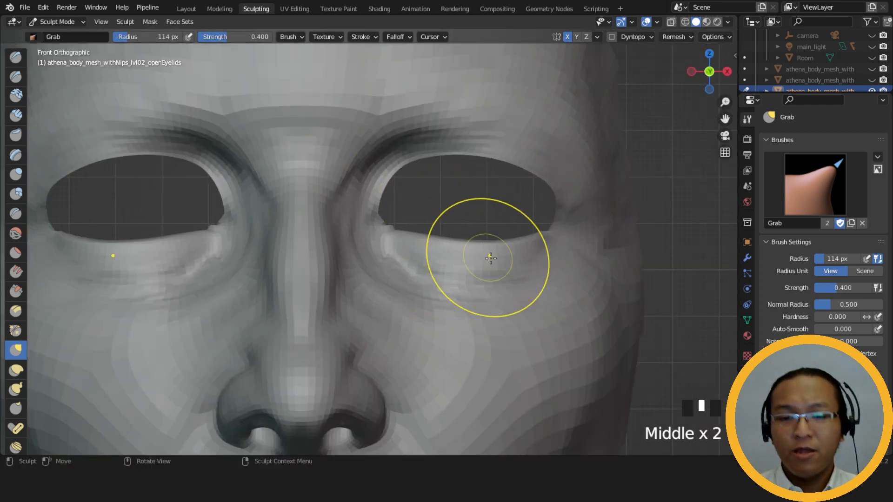
- Resize the Grab brush and adjust the lower eyelid's rim as seen from inside the head
middle_drag(505, 264, 406, 230)
key(f)
click(398, 231)
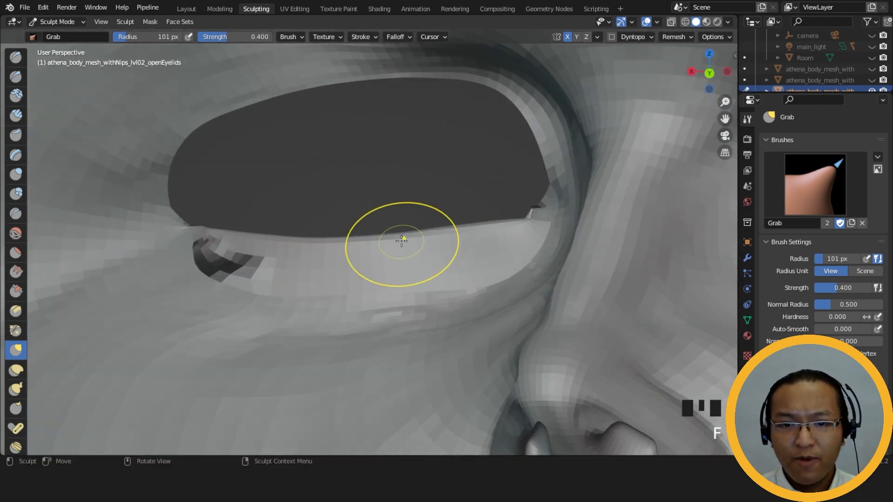
middle_drag(414, 279, 460, 258)
key(f)
click(483, 257)
middle_drag(424, 212, 417, 237)
drag(445, 229, 446, 231)
click(432, 231)
- Set the Grab brush radius to 99 px and turn on the wireframe overlay around the lid's outer corner
middle_drag(431, 231, 368, 247)
mouse_move(360, 243)
middle_down()
mouse_move(349, 279)
mouse_move(428, 254)
mouse_move(408, 240)
mouse_move(373, 241)
mouse_move(384, 255)
mouse_move(422, 220)
mouse_move(422, 205)
middle_up()
key(f)
click(455, 200)
click(657, 22)
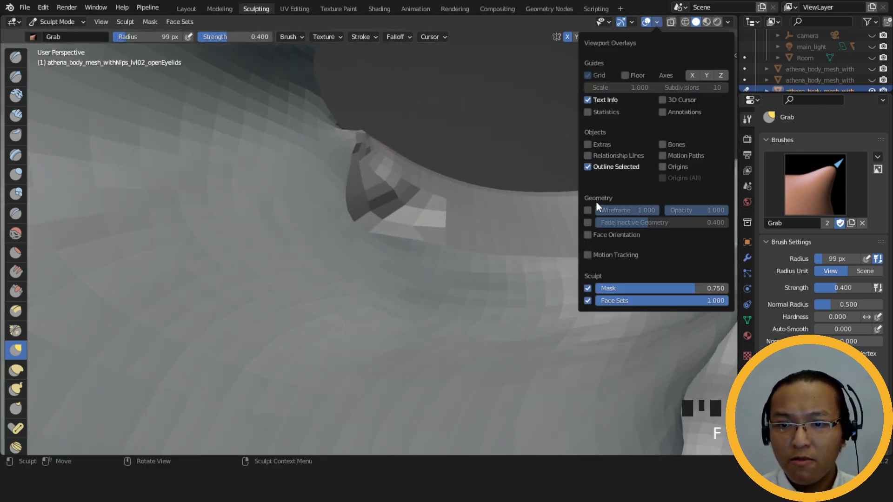
click(588, 211)
- Smooth the lower eyelid's inner wall near the outer eye corner with a 90 px brush
key(f)
click(482, 208)
middle_drag(437, 214, 383, 217)
key(f)
click(400, 208)
shift+drag(401, 207, 367, 181)
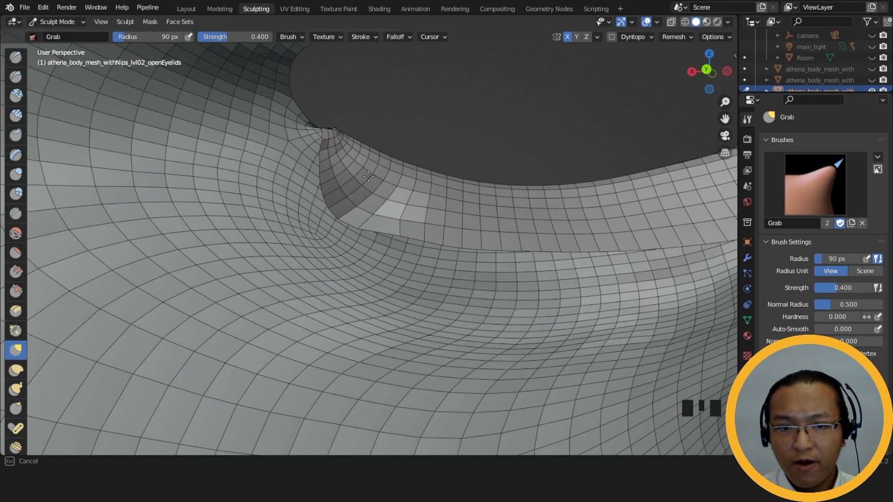
mouse_move(375, 219)
middle_down()
mouse_move(534, 225)
mouse_move(422, 218)
middle_up()
shift+drag(422, 218, 409, 230)
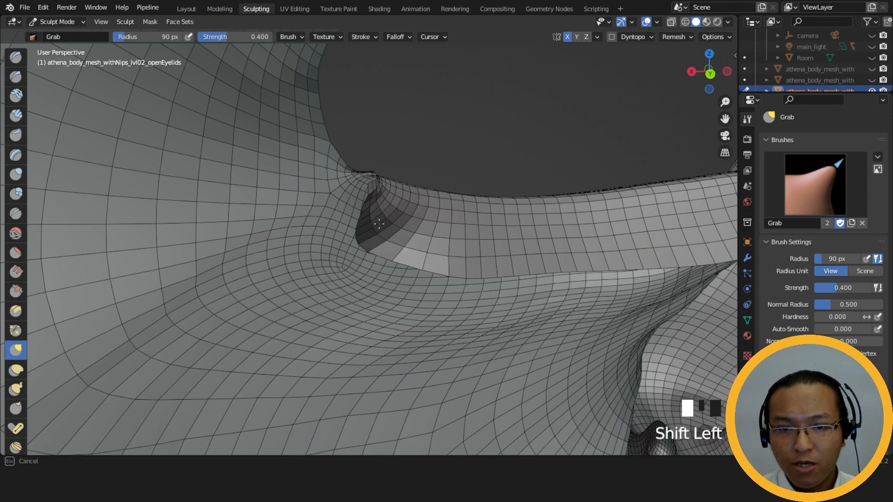
shift+drag(385, 207, 379, 227)
middle_drag(468, 253, 506, 223)
shift+middle_drag(579, 219, 310, 239)
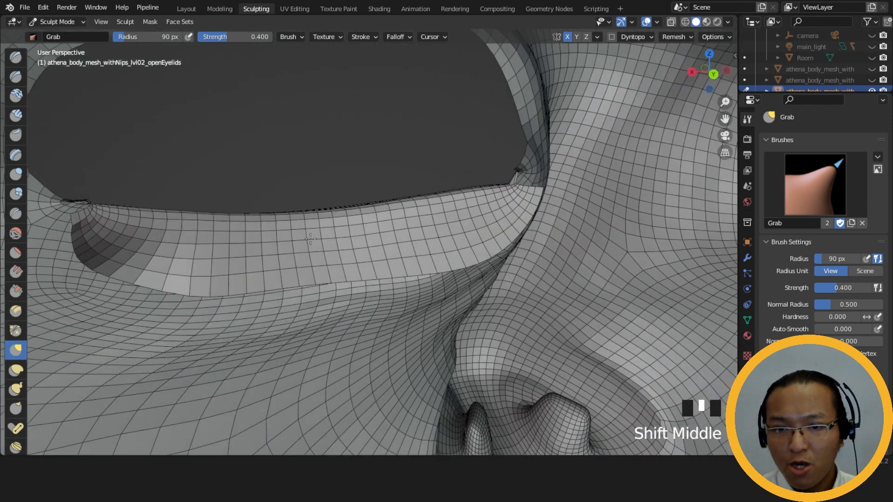
- Set the Grab brush radius to 200 px and reveal the hidden parts of the body mesh
mouse_move(484, 216)
middle_down()
mouse_move(642, 204)
mouse_move(548, 200)
middle_up()
key(f)
click(335, 215)
click(475, 215)
click(490, 224)
mouse_move(490, 224)
ctrl+middle_down()
mouse_move(498, 309)
mouse_move(440, 278)
mouse_move(439, 210)
ctrl+middle_up()
key(alt+h)
key(g)
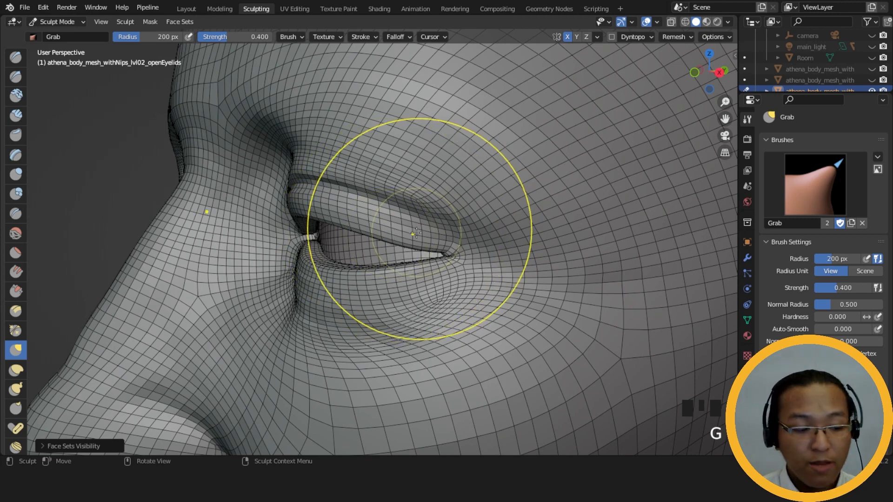
- Set the Grab brush radius to 120 px and smooth the mesh around the inner eye corner in front view
key(f)
click(387, 233)
key(f)
click(386, 232)
mouse_move(414, 233)
middle_down()
mouse_move(517, 220)
mouse_move(501, 265)
mouse_move(488, 273)
mouse_move(502, 261)
mouse_move(447, 200)
middle_up()
key(f)
click(414, 211)
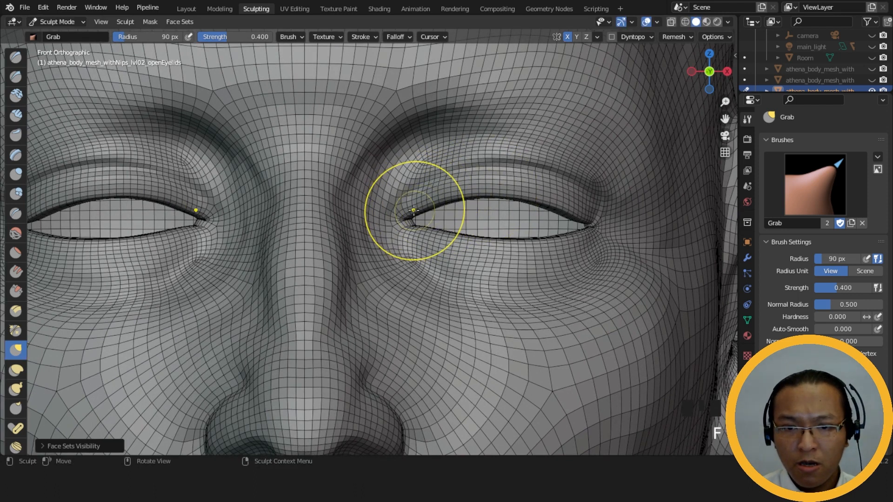
ctrl+middle_drag(412, 227, 459, 201)
key(f)
click(473, 201)
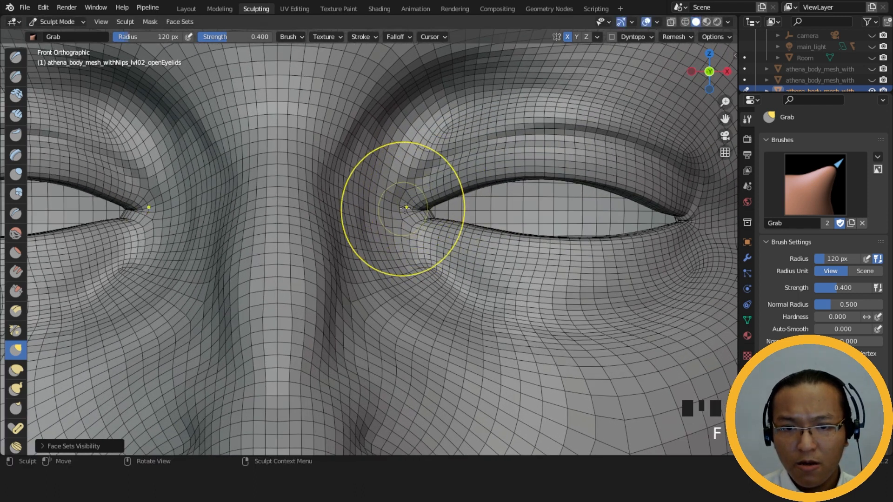
shift+drag(401, 211, 412, 192)
- Smooth the inner eye corner and the upper lid's back side from inside the head with a 69 px brush
middle_drag(432, 219, 395, 223)
key(f)
click(382, 203)
shift+drag(394, 202, 420, 205)
middle_drag(420, 206, 365, 205)
shift+drag(331, 205, 329, 204)
mouse_move(335, 210)
middle_down()
mouse_move(252, 207)
mouse_move(339, 217)
middle_up()
shift+drag(339, 217, 294, 138)
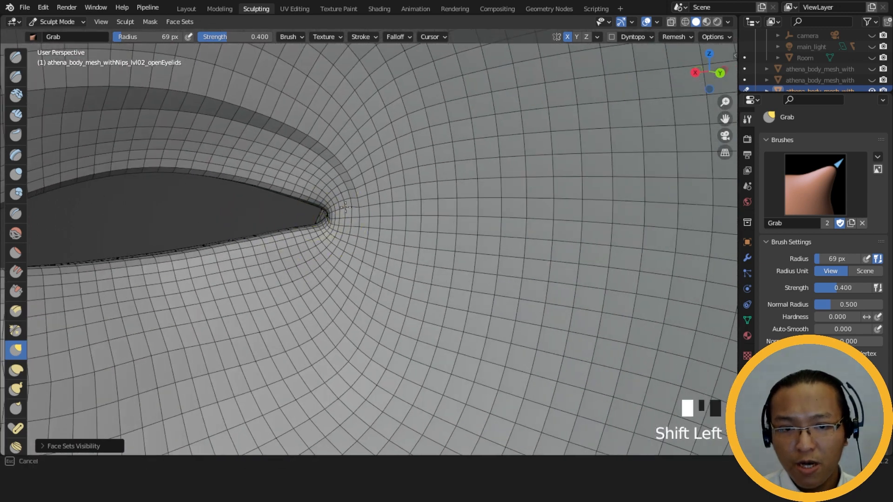
mouse_move(334, 224)
middle_down()
mouse_move(285, 165)
mouse_move(472, 200)
middle_up()
shift+click(472, 200)
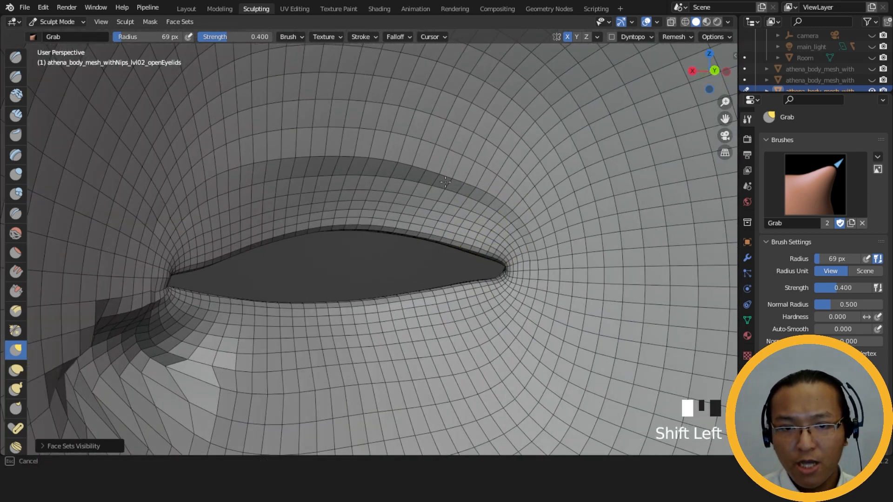
mouse_move(404, 177)
shift+middle_down()
mouse_move(412, 195)
mouse_move(406, 161)
shift+middle_up()
- Smooth the creased faces below the outer eye corner from inside the head with an 87 px brush
shift+click(249, 308)
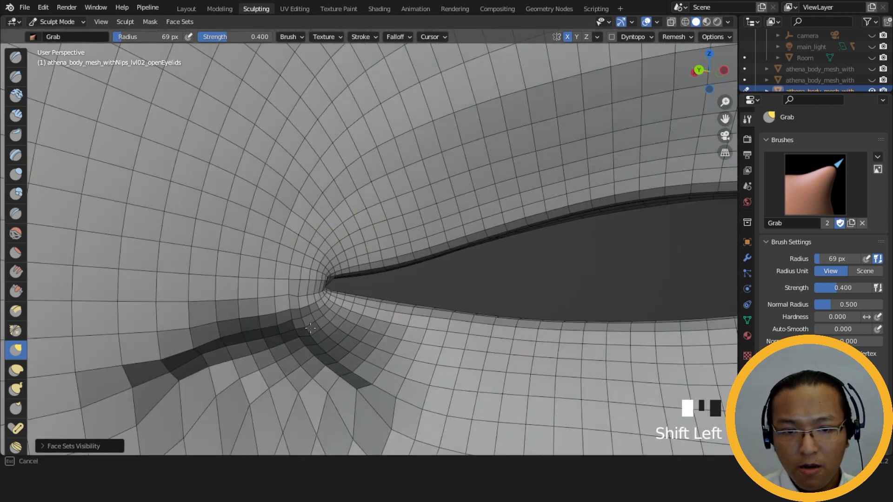
mouse_move(204, 374)
shift+mouse_down()
mouse_move(310, 396)
mouse_move(329, 371)
shift+mouse_up()
ctrl+middle_drag(329, 371, 322, 405)
key(f)
click(346, 392)
shift+middle_drag(306, 341, 302, 285)
mouse_move(303, 285)
shift+mouse_down()
mouse_move(269, 377)
mouse_move(212, 345)
shift+mouse_up()
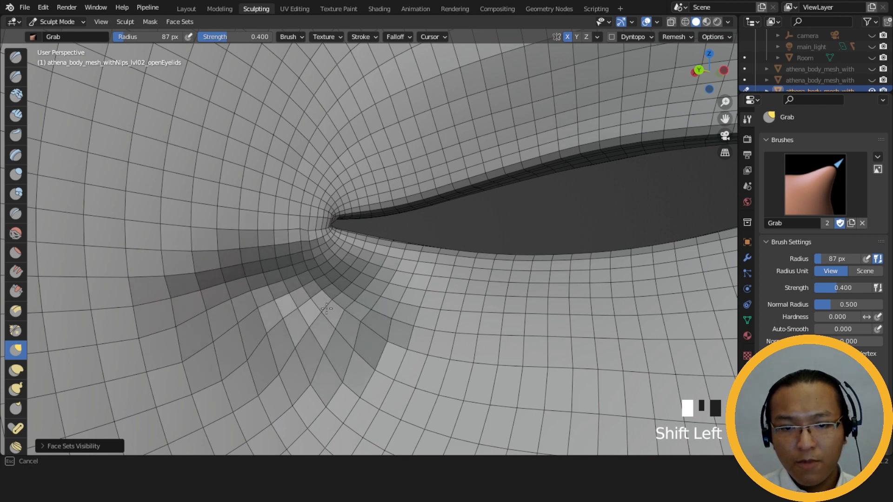
shift+drag(326, 308, 342, 318)
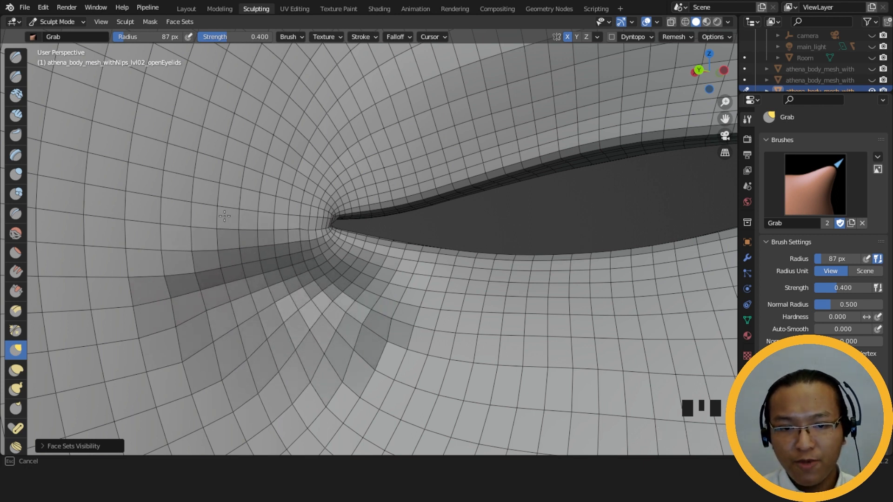
middle_drag(387, 309, 458, 293)
mouse_move(299, 292)
middle_down()
mouse_move(345, 223)
mouse_move(393, 189)
mouse_move(397, 378)
mouse_move(325, 299)
middle_up()
shift+drag(325, 299, 329, 293)
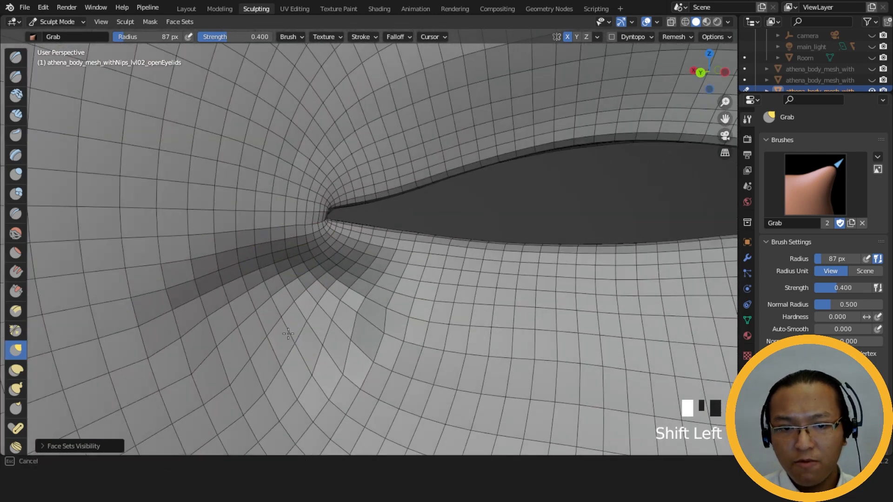
shift+drag(195, 316, 361, 293)
- Smooth the outer eye corner from outside the face with a 61 px brush
middle_drag(361, 294, 279, 290)
middle_drag(372, 279, 260, 265)
mouse_move(298, 233)
ctrl+middle_down()
mouse_move(296, 277)
mouse_move(404, 305)
mouse_move(409, 239)
mouse_move(440, 205)
ctrl+middle_up()
key(f)
mouse_move(440, 205)
shift+mouse_down()
mouse_move(427, 193)
mouse_move(409, 221)
shift+mouse_up()
mouse_move(410, 221)
ctrl+middle_down()
mouse_move(464, 210)
mouse_move(475, 198)
ctrl+middle_up()
shift+drag(475, 198, 491, 177)
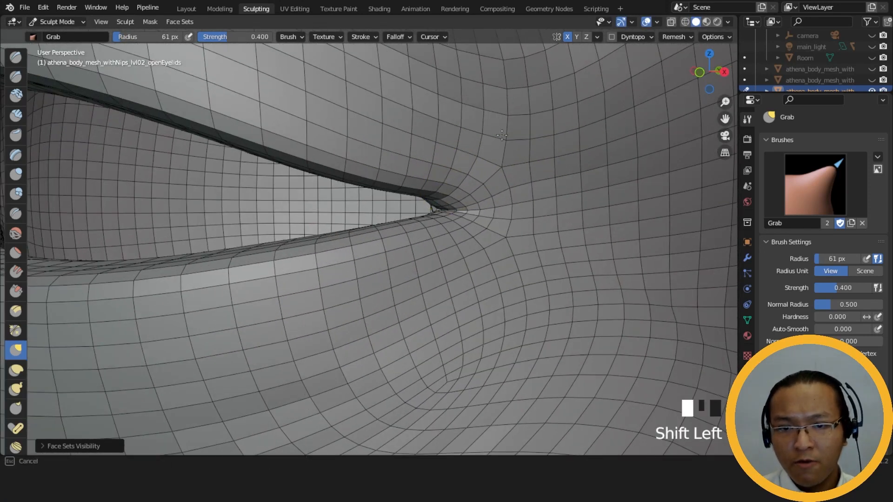
middle_drag(480, 198, 465, 202)
shift+drag(466, 203, 465, 202)
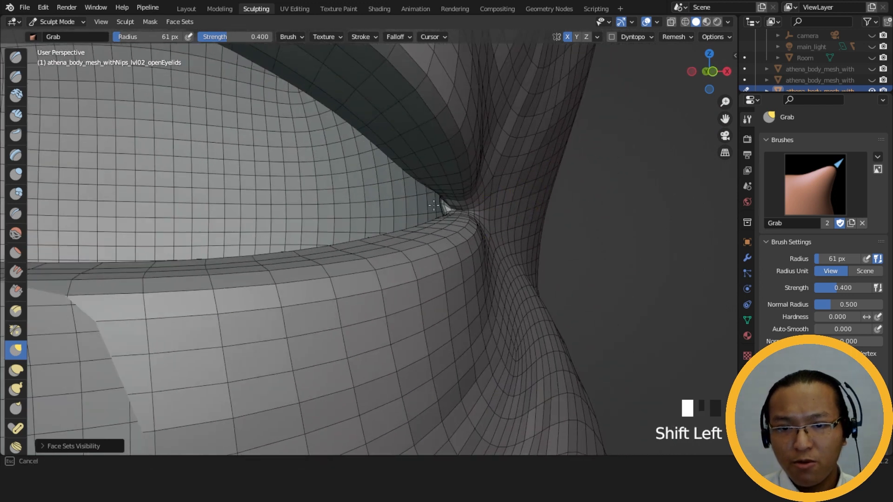
mouse_move(470, 203)
middle_down()
mouse_move(485, 202)
mouse_move(405, 199)
middle_up()
shift+drag(404, 199, 404, 199)
- Adjust the upper eyelid's edge beside the outer eye corner with short Grab strokes
middle_drag(449, 205, 355, 193)
drag(355, 194, 348, 192)
drag(350, 194, 360, 175)
middle_drag(404, 214, 331, 175)
key(f)
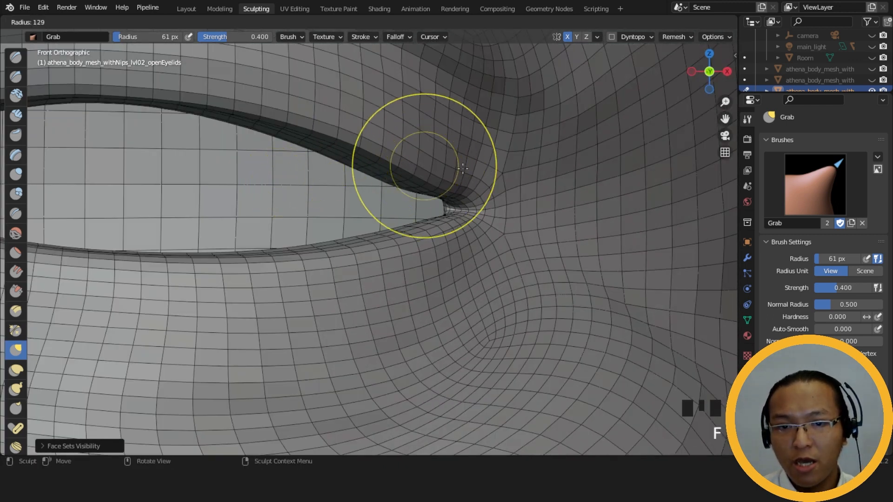
key(f)
key(f)
click(401, 179)
drag(401, 178, 396, 174)
- Enlarge the Grab brush to 140 px and shape the outer half of the upper eyelid's edge
mouse_move(380, 164)
ctrl+middle_down()
mouse_move(397, 186)
mouse_move(365, 259)
mouse_move(382, 154)
ctrl+middle_up()
key(f)
click(377, 193)
key(f)
click(316, 198)
middle_drag(316, 197, 348, 161)
key(f)
click(354, 170)
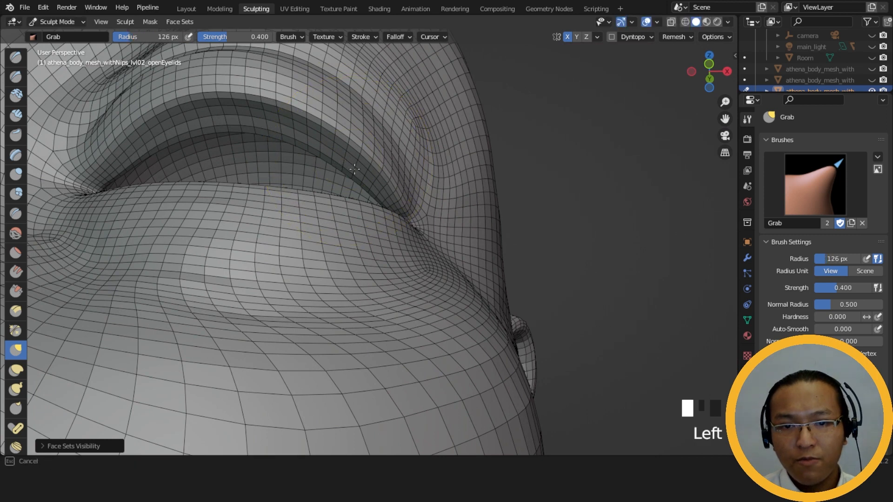
alt+middle_drag(336, 157, 346, 208)
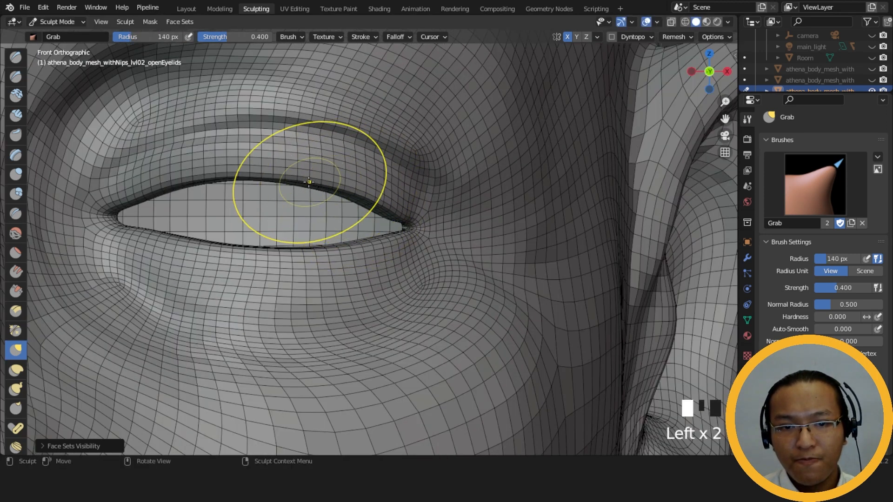
- Rework the upper eyelid's outer end with a smaller Grab brush, undoing one change along the way
mouse_move(299, 175)
ctrl+middle_down()
mouse_move(343, 228)
mouse_move(340, 191)
mouse_move(319, 155)
mouse_move(326, 181)
mouse_move(372, 189)
mouse_move(338, 162)
mouse_move(367, 244)
mouse_move(446, 183)
mouse_move(428, 239)
mouse_move(309, 259)
mouse_move(286, 228)
mouse_move(409, 259)
ctrl+middle_up()
click(421, 236)
click(285, 228)
key(f)
key(f)
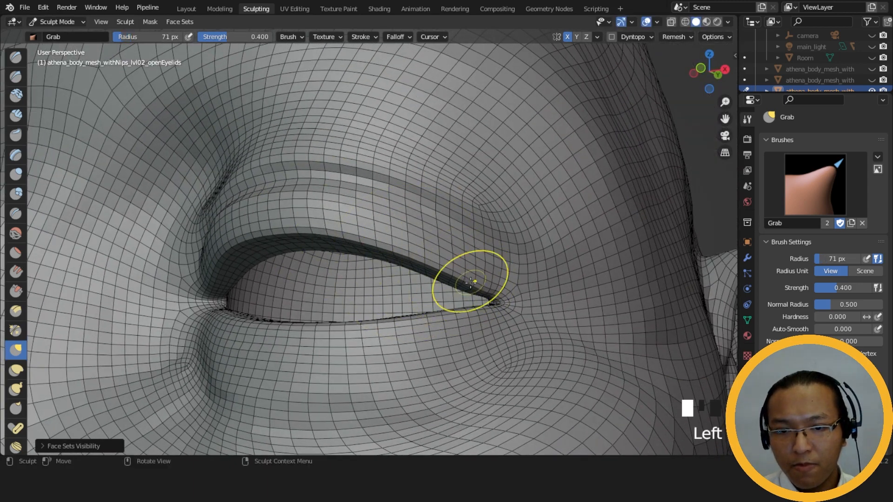
mouse_move(469, 284)
middle_down()
mouse_move(460, 287)
mouse_move(507, 291)
mouse_move(479, 293)
mouse_move(479, 272)
middle_up()
key(f)
key(ctrl+z)
key(f)
click(472, 293)
key(f)
click(499, 272)
drag(490, 273, 486, 278)
- Set the brush radius to 68 px and smooth the junction of both lids at the outer eye corner
key(f)
click(471, 279)
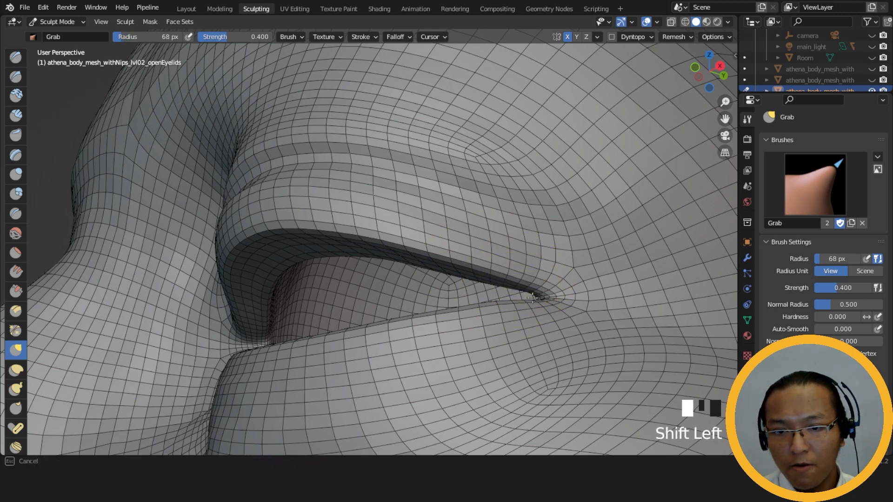
shift+drag(527, 295, 526, 296)
middle_drag(526, 296, 563, 335)
shift+drag(561, 337, 533, 344)
middle_drag(534, 344, 572, 322)
- Raise the upper eyelid's rim near the outer corner from inside the head with a 111 px Grab brush
key(f)
click(488, 287)
mouse_move(489, 287)
middle_down()
mouse_move(576, 273)
mouse_move(449, 268)
middle_up()
key(f)
click(332, 268)
drag(290, 279, 278, 278)
drag(261, 278, 264, 280)
drag(267, 284, 296, 271)
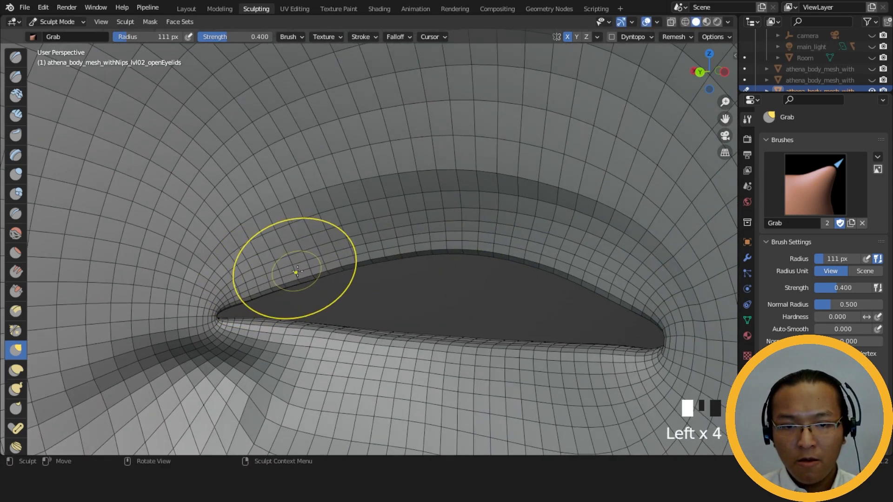
middle_drag(296, 272, 292, 261)
drag(326, 263, 324, 259)
drag(323, 262, 323, 257)
drag(323, 261, 322, 251)
- Lift and smooth the middle of the upper eyelid's rim from inside the head with a 155 px brush
key(f)
click(401, 255)
drag(401, 255, 398, 245)
middle_drag(399, 245, 414, 237)
shift+drag(414, 237, 360, 260)
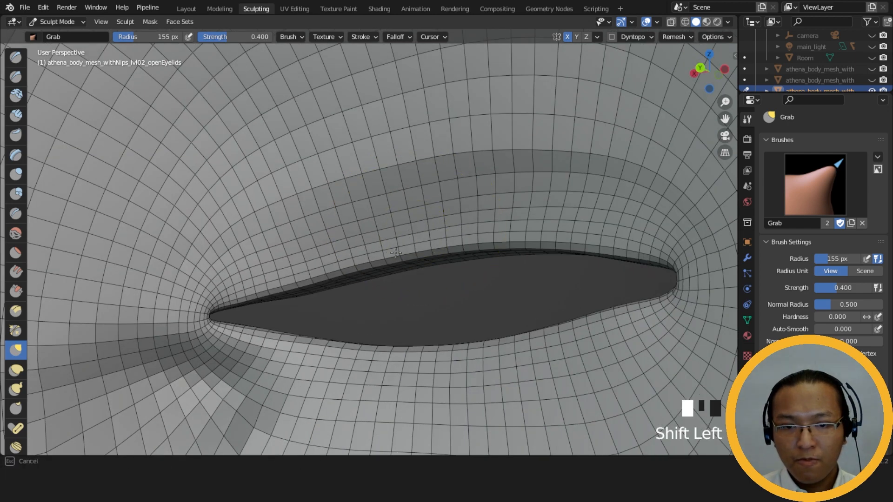
shift+drag(490, 237, 493, 236)
middle_drag(493, 236, 279, 253)
- Fine-tune the eyelid edge with short strokes of a 136 px Grab brush and return to the front view
middle_drag(452, 282, 405, 278)
key(f)
click(446, 273)
drag(432, 282, 431, 275)
drag(428, 282, 431, 280)
middle_drag(430, 279, 423, 253)
drag(406, 259, 405, 253)
drag(449, 272, 469, 276)
middle_drag(469, 275, 516, 331)
shift+middle_drag(516, 331, 532, 309)
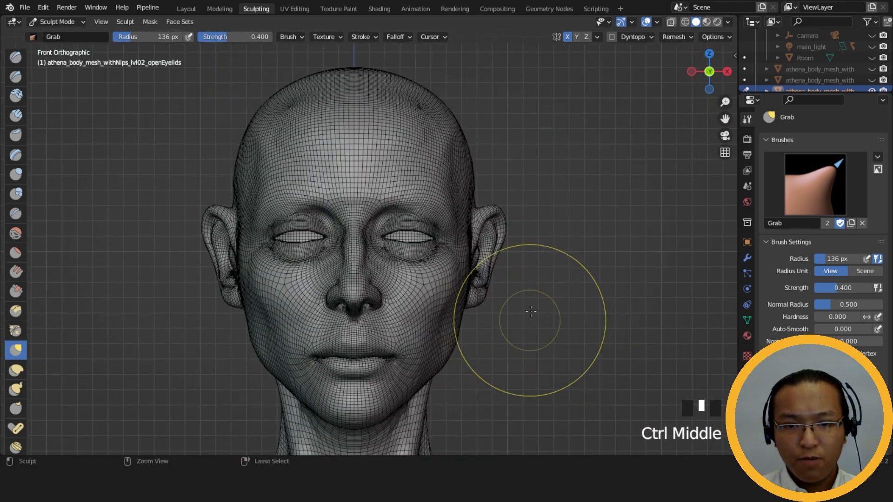
- Preview the head in rendered shading with main_light made visible
click(718, 22)
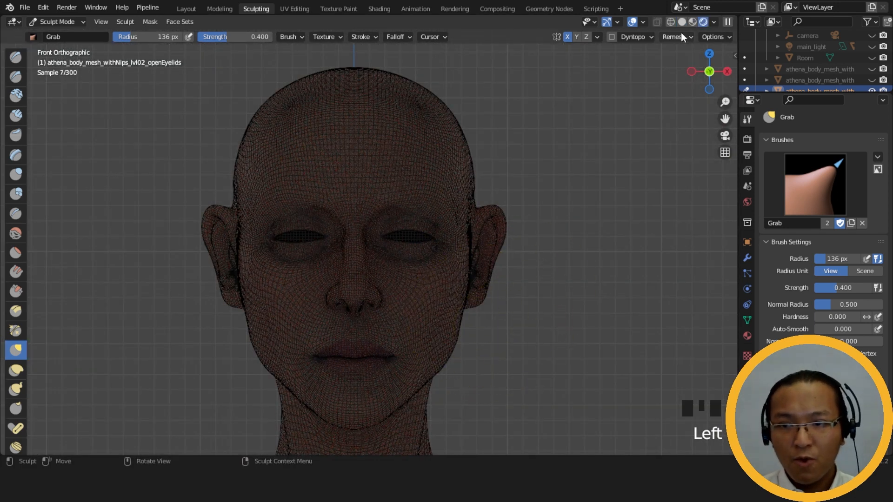
click(872, 47)
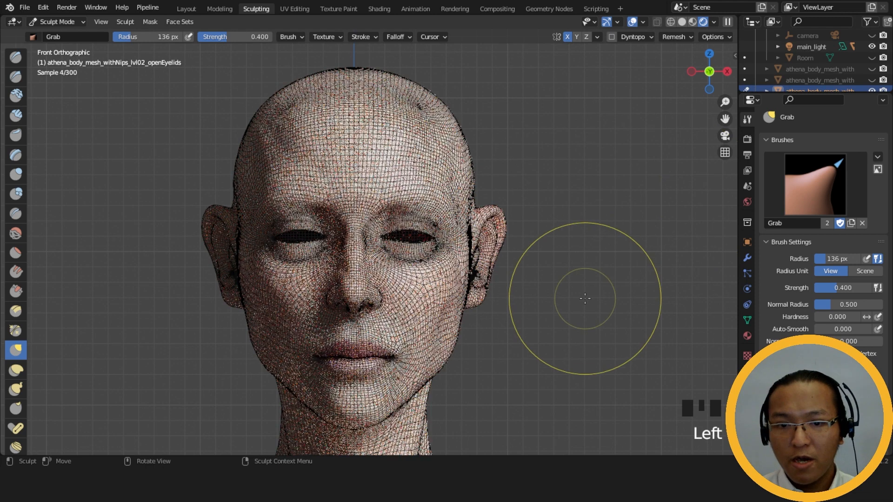
click(682, 22)
click(717, 22)
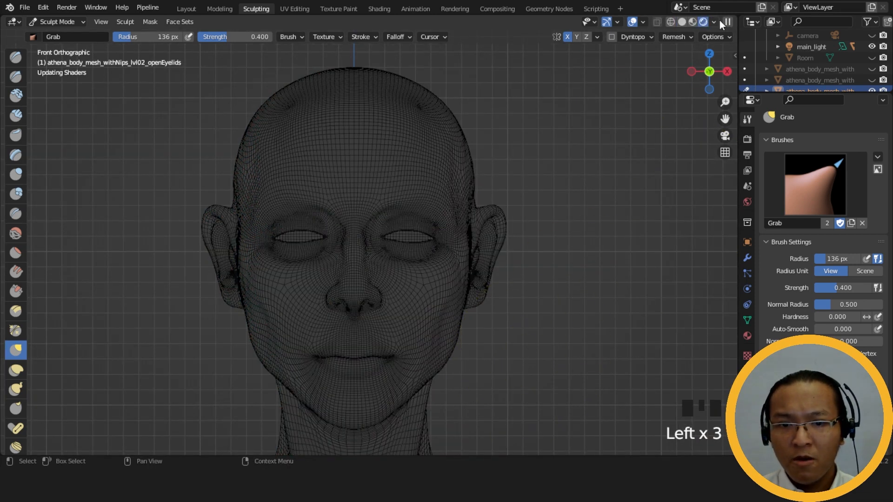
- Turn off the wireframe overlay and save the file
click(643, 21)
drag(625, 210, 574, 210)
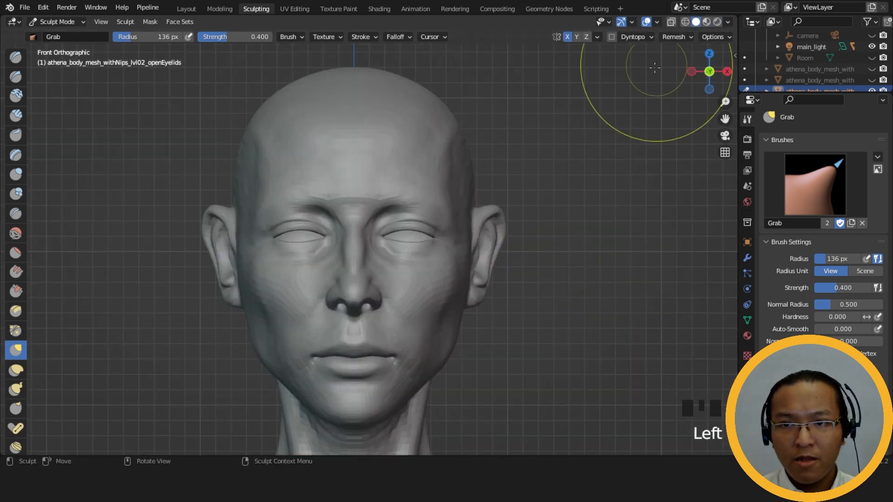
key(ctrl+s)
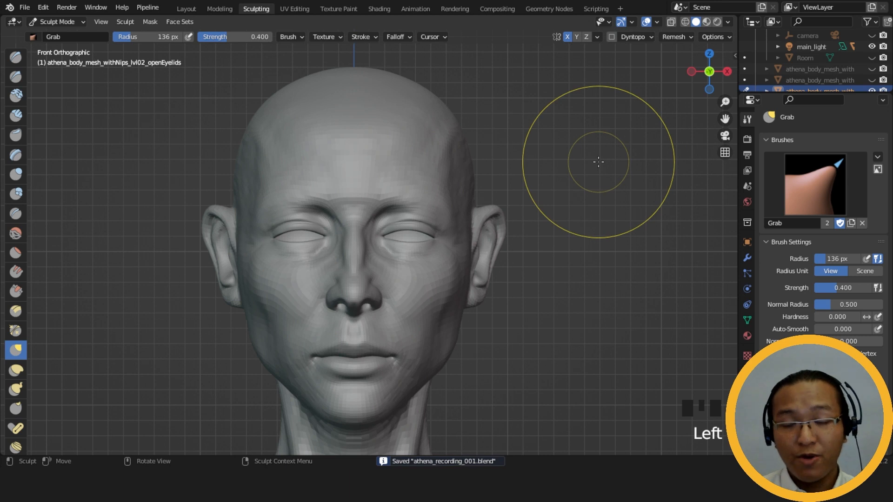
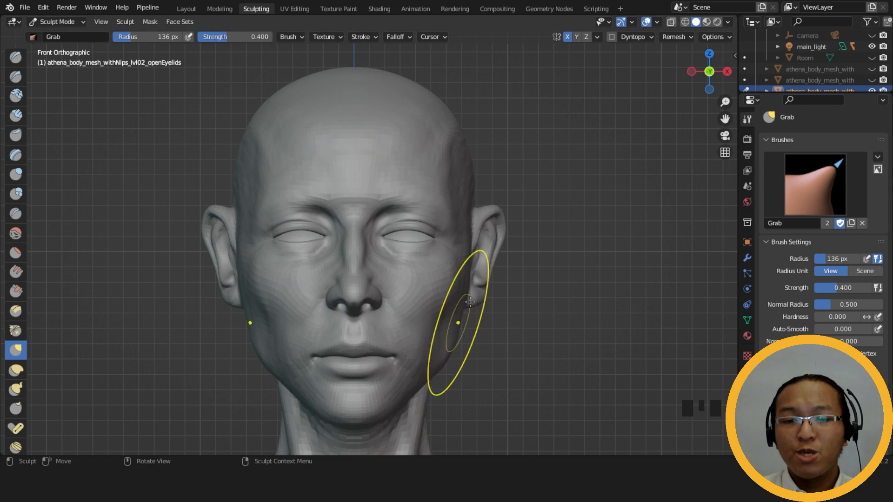
- Switch to the Layout workspace and paste the copied eye objects into Collection
click(187, 8)
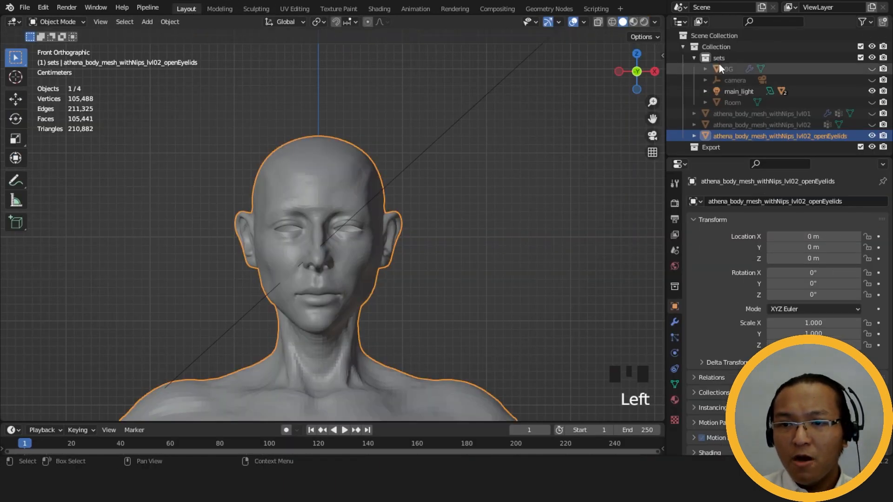
click(724, 48)
key(ctrl+v)
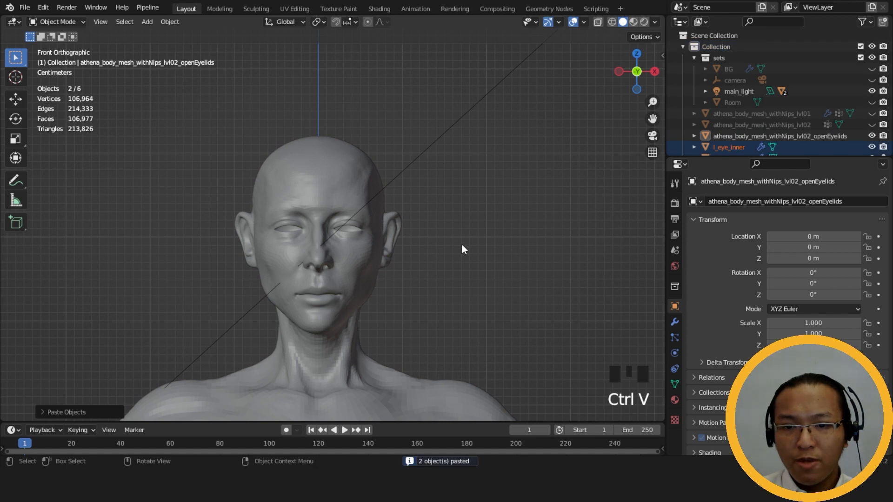
scroll(428, 281, down, 14)
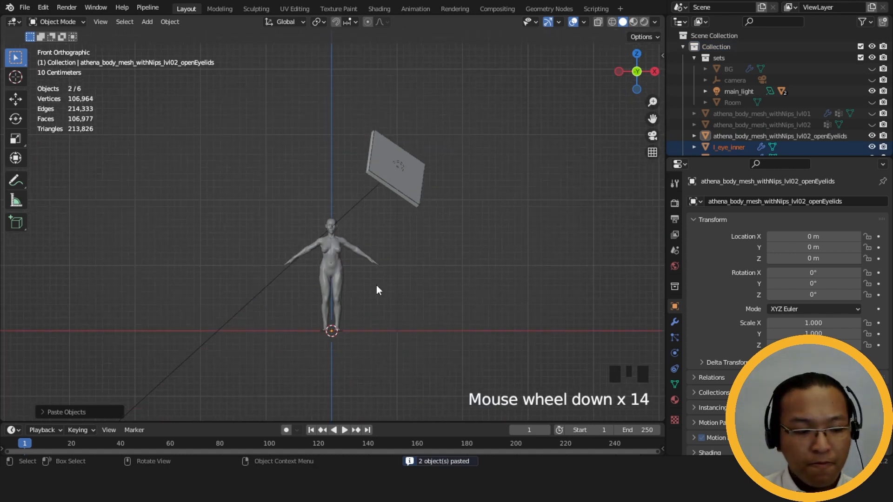
- Move the pasted eye objects up onto the character's left eye opening in front view
key(g)
scroll(368, 255, up, 5)
key(g)
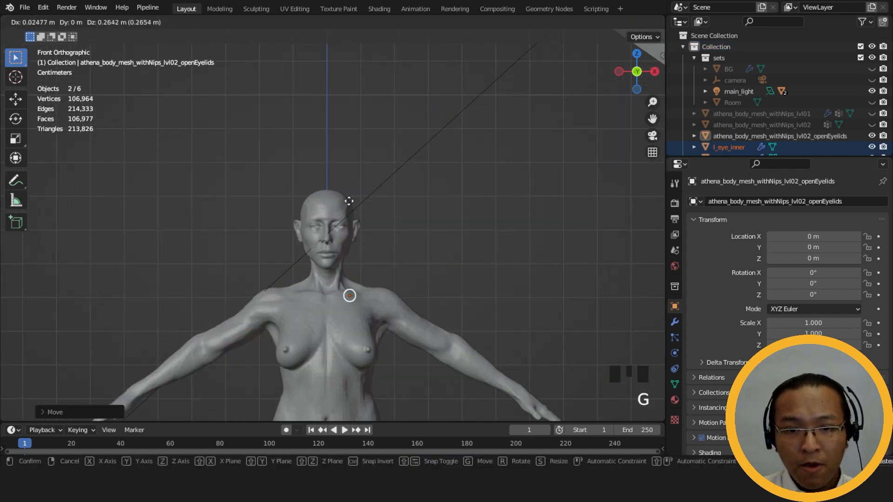
scroll(345, 200, up, 6)
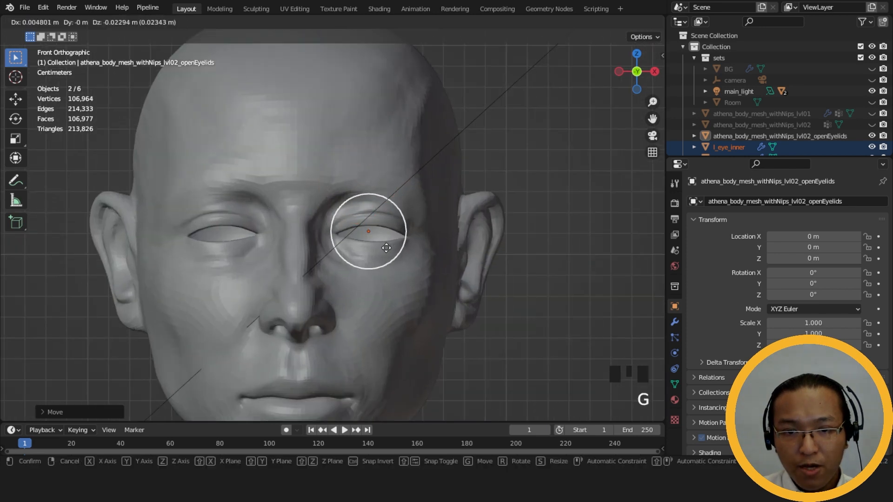
click(386, 248)
- Move both eye objects near the front of the face in side view and center them over the left eye opening in front view
scroll(386, 256, down, 4)
middle_drag(386, 256, 284, 259)
key(g)
click(132, 264)
middle_drag(132, 265, 295, 255)
scroll(349, 259, up, 3)
key(g)
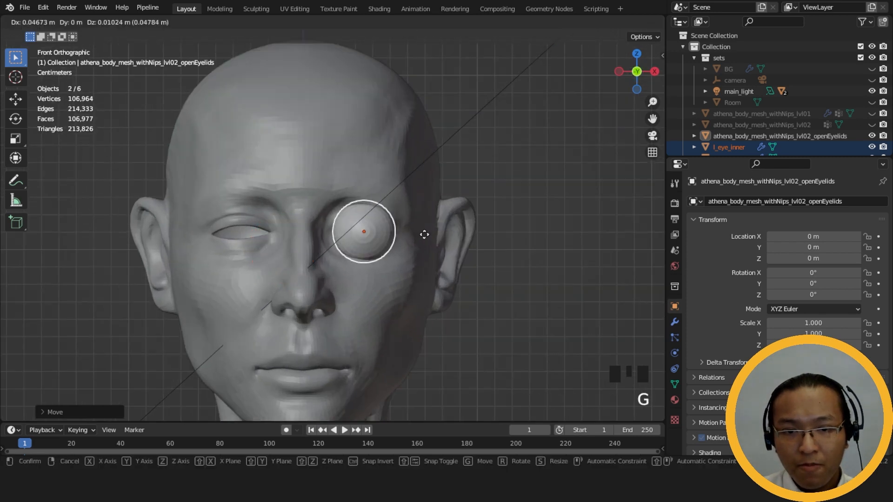
click(423, 239)
- Push both eye objects back into the left eye socket in side view and check the fit from the front
middle_drag(423, 238, 231, 246)
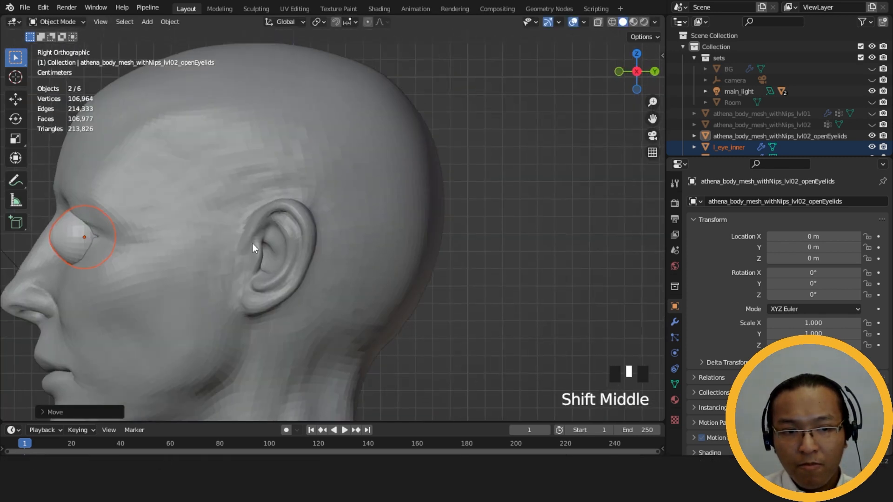
scroll(345, 253, up, 4)
key(g)
click(378, 254)
middle_drag(377, 250, 507, 249)
scroll(507, 246, down, 4)
scroll(507, 246, up, 7)
scroll(509, 272, up, 1)
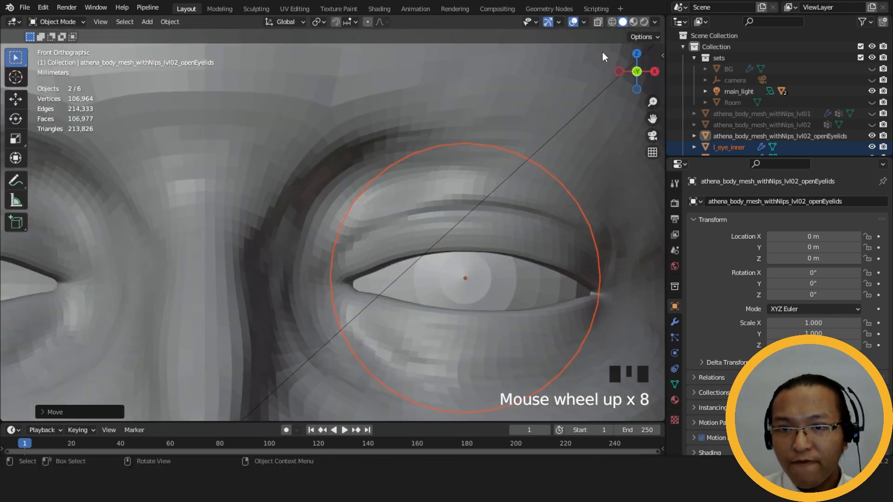
- Set the X location of l_eye_outer to 0.036 m
scroll(791, 116, down, 2)
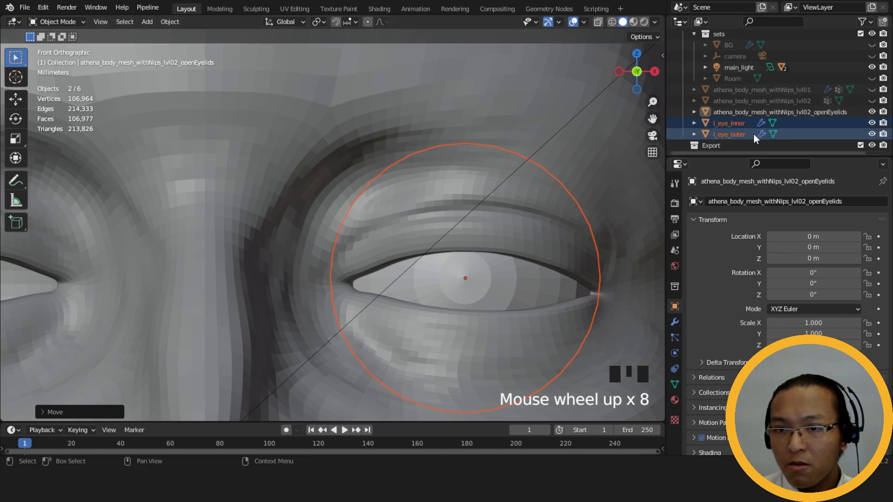
click(728, 135)
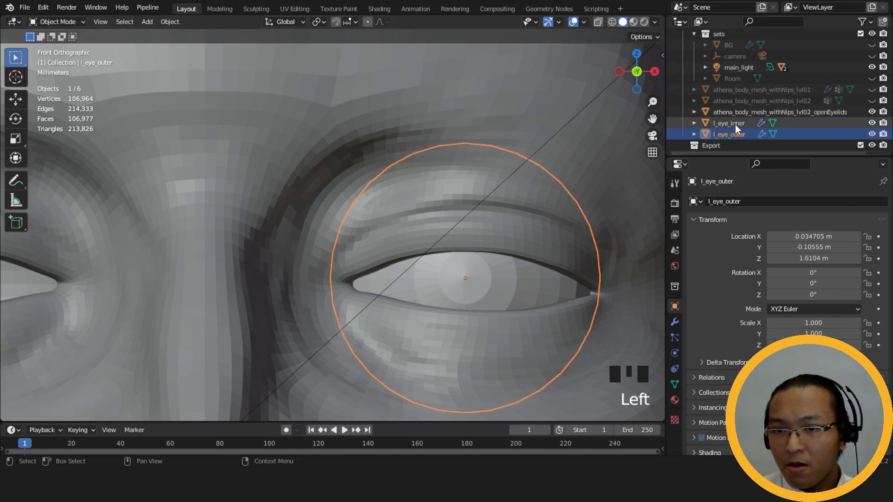
click(736, 124)
click(736, 134)
click(808, 237)
drag(808, 237, 786, 238)
click(742, 232)
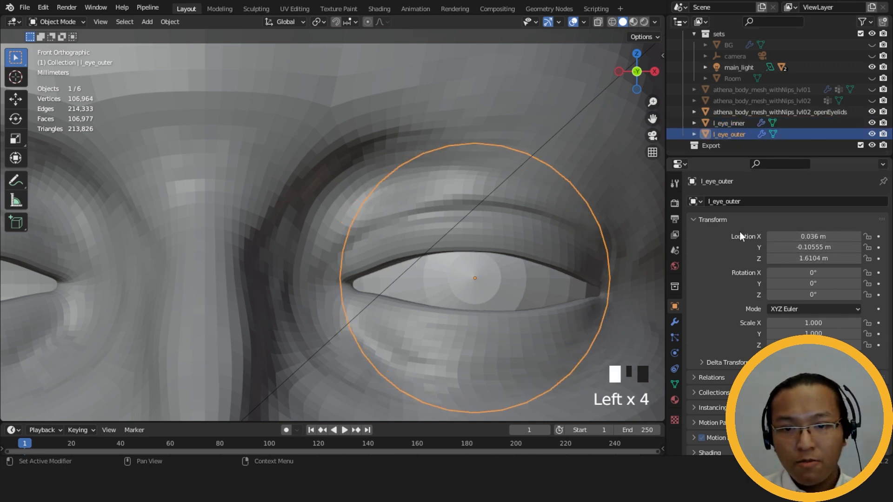
- Try an X location of 0.6 m for l_eye_inner and undo it
click(730, 124)
click(820, 236)
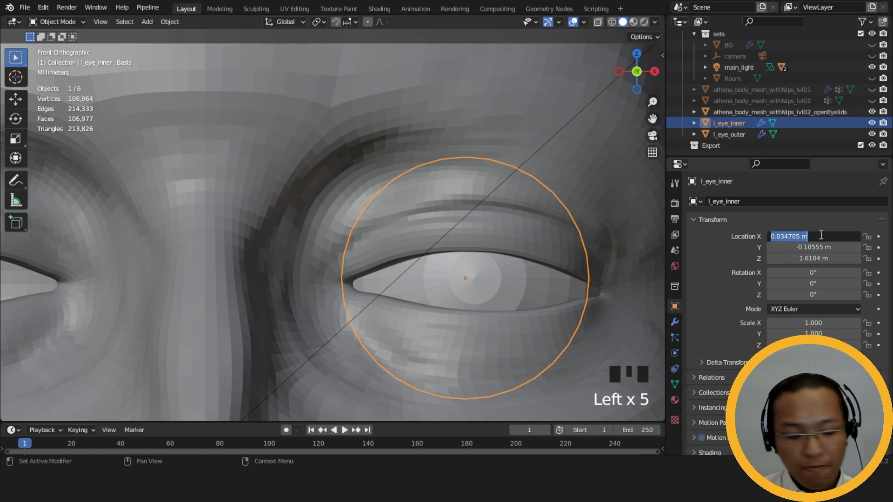
key(BackSpace)
text(0.6)
key(Return)
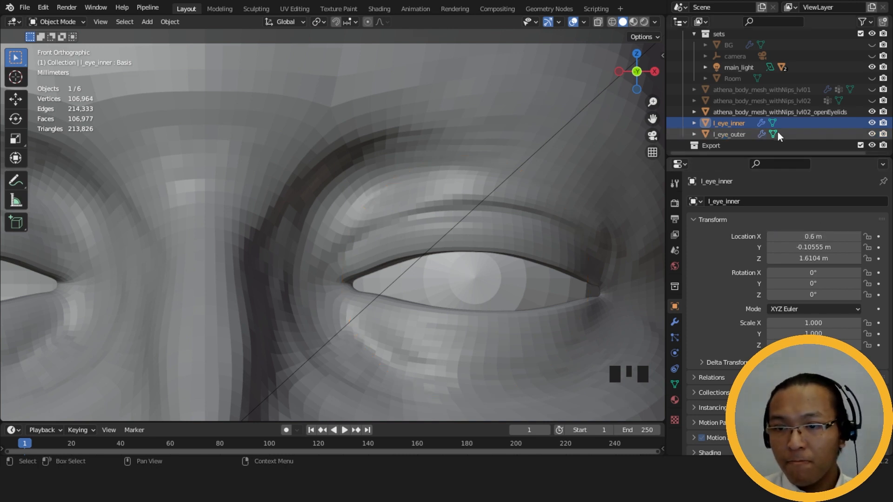
key(ctrl+z)
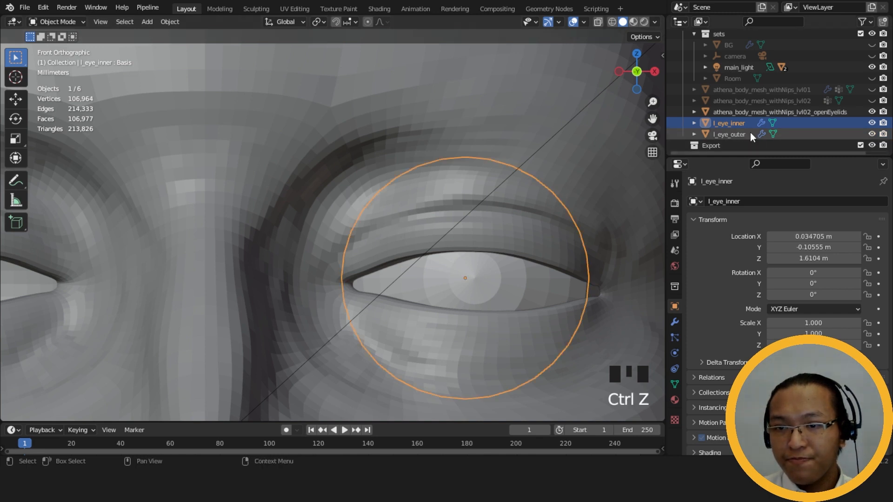
- Hide l_eye_outer and set the X location of l_eye_inner to 0.036 m
click(872, 134)
click(728, 125)
click(826, 236)
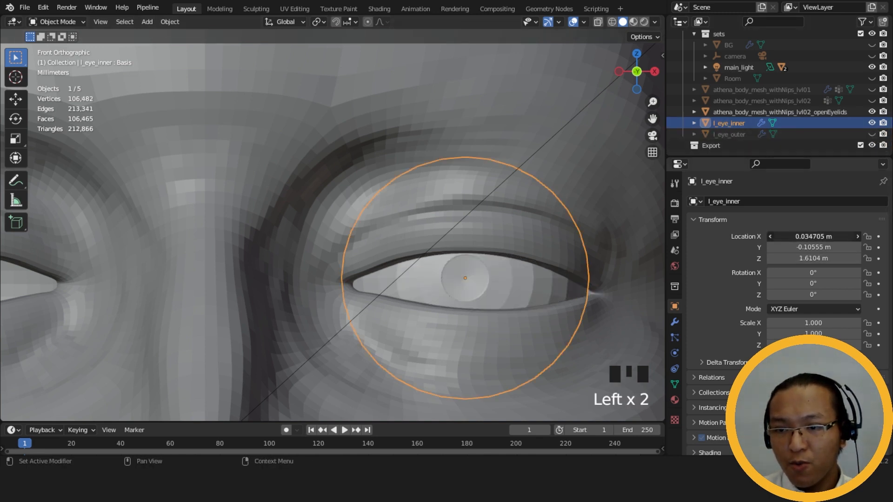
drag(810, 237, 786, 237)
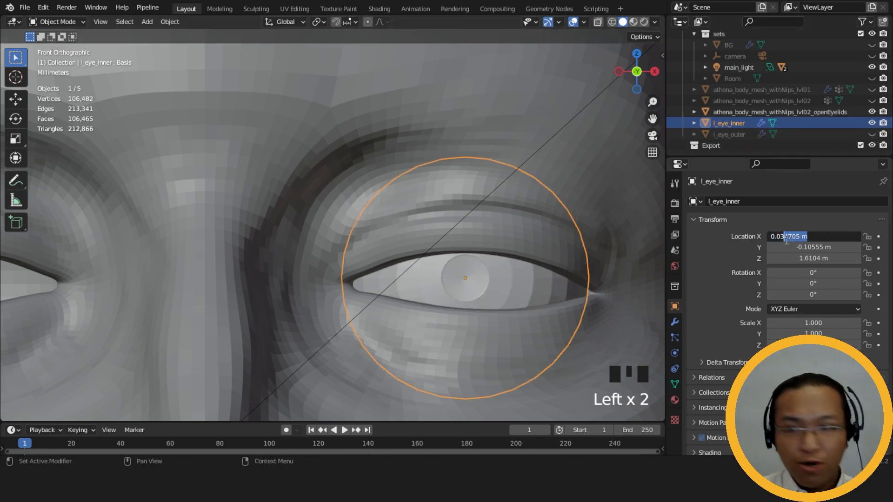
text(6)
key(Return)
- Try shortening the Y location of l_eye_inner to -0.1 m, check it in side view and undo it
click(810, 247)
drag(811, 247, 783, 248)
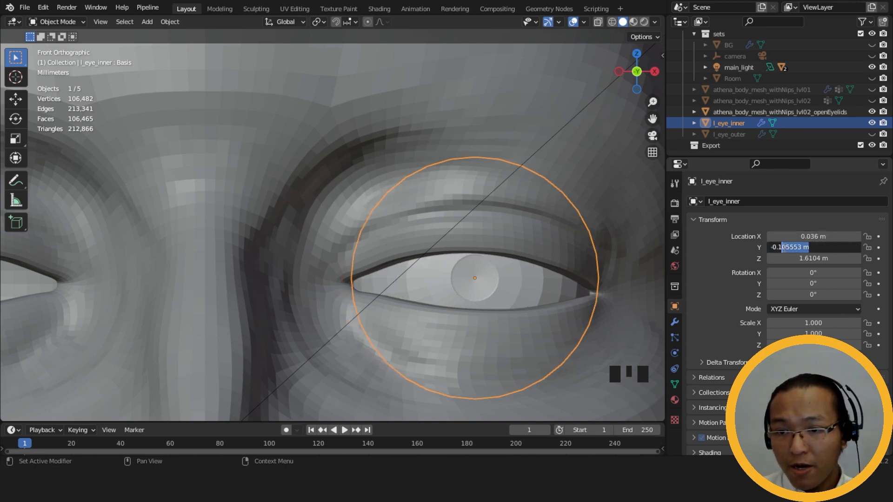
key(BackSpace)
click(519, 230)
middle_drag(518, 230, 384, 246)
key(ctrl+z)
- Try a Y location that brings l_eye_inner farther forward in the socket, and undo it
scroll(434, 239, up, 3)
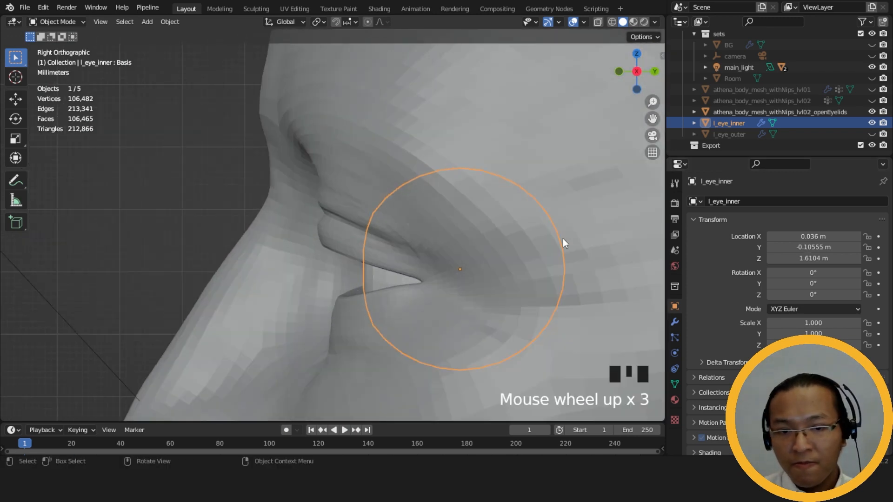
click(833, 246)
drag(809, 247, 784, 244)
text(13)
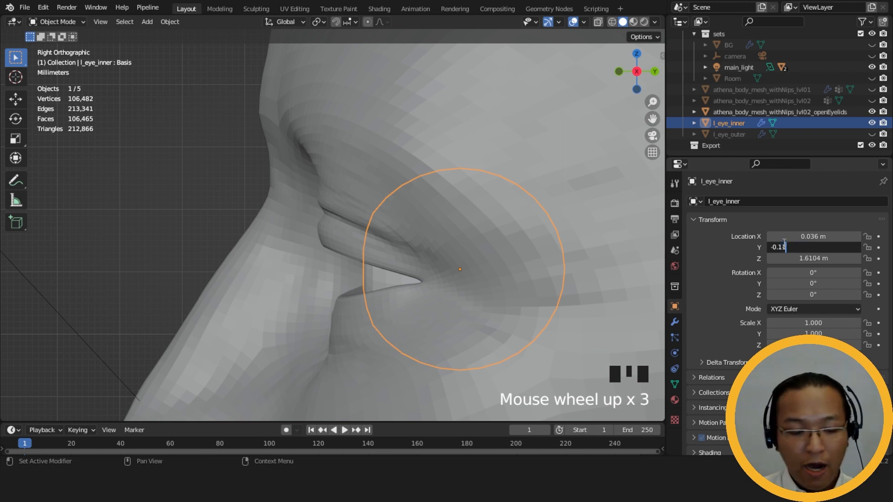
key(Return)
scroll(448, 228, down, 1)
middle_drag(449, 228, 514, 229)
key(ctrl+z)
- Set the location of l_eye_inner to -0.105 m in Y and 1.61 m in Z
click(814, 247)
drag(810, 247, 789, 247)
key(BackSpace)
key(Return)
middle_drag(511, 243, 490, 243)
click(835, 259)
drag(835, 258, 784, 259)
key(BackSpace)
key(Return)
middle_drag(572, 232, 525, 234)
scroll(524, 235, down, 4)
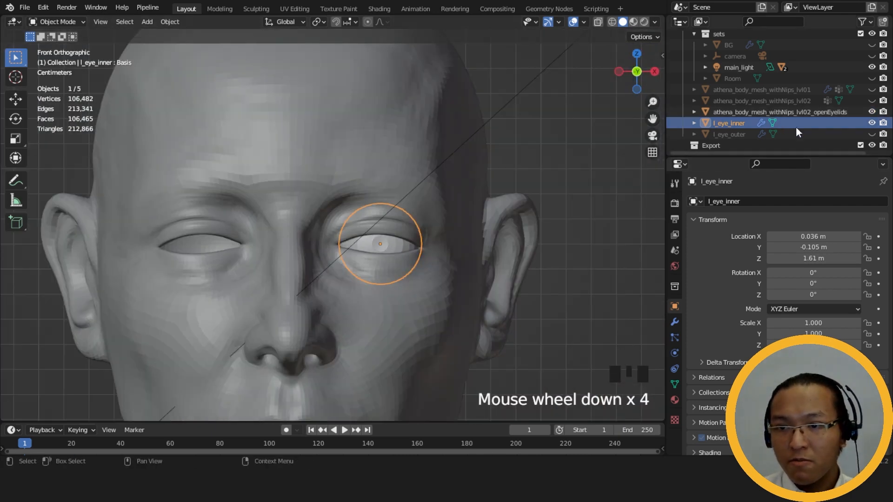
- Snap the 3D cursor to l_eye_inner
click(837, 123)
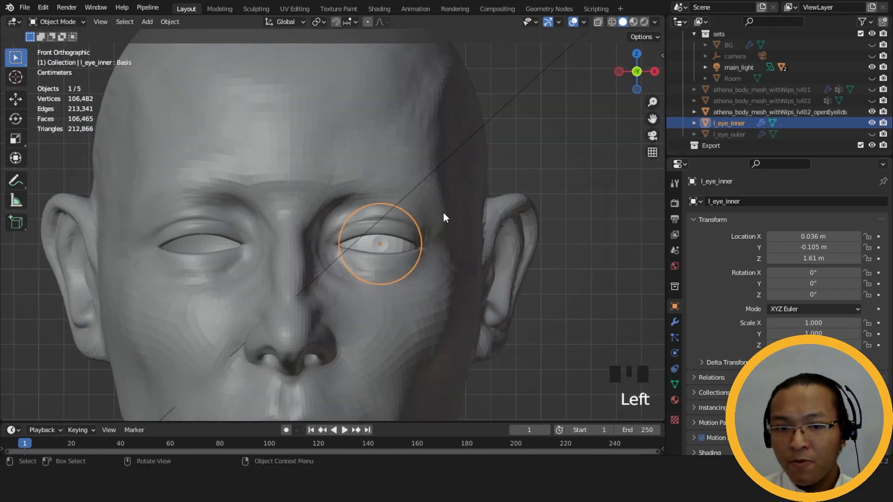
key(shift+s)
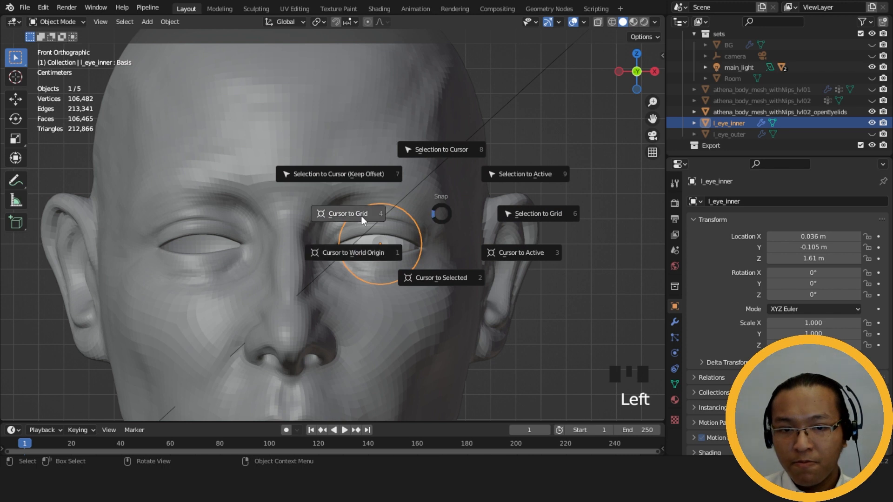
click(438, 275)
- Unhide l_eye_outer and snap it to the 3D cursor so that it shares the inner eye's location
click(873, 134)
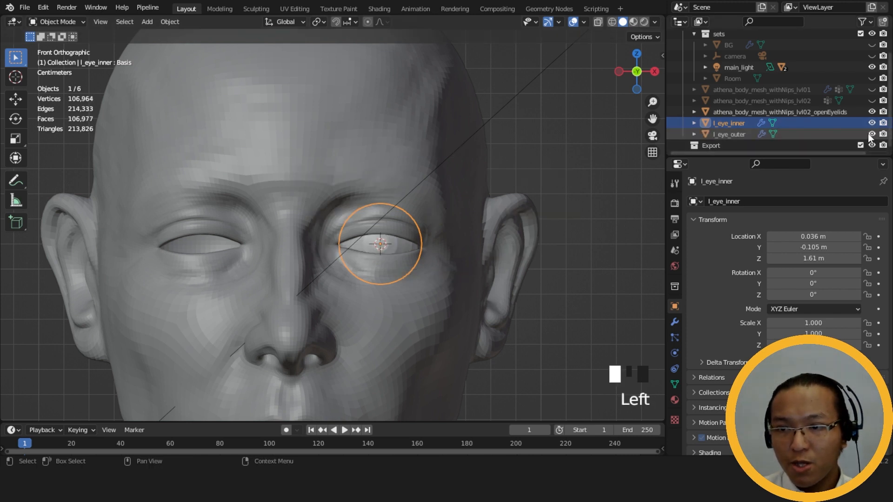
click(724, 134)
key(shift+s)
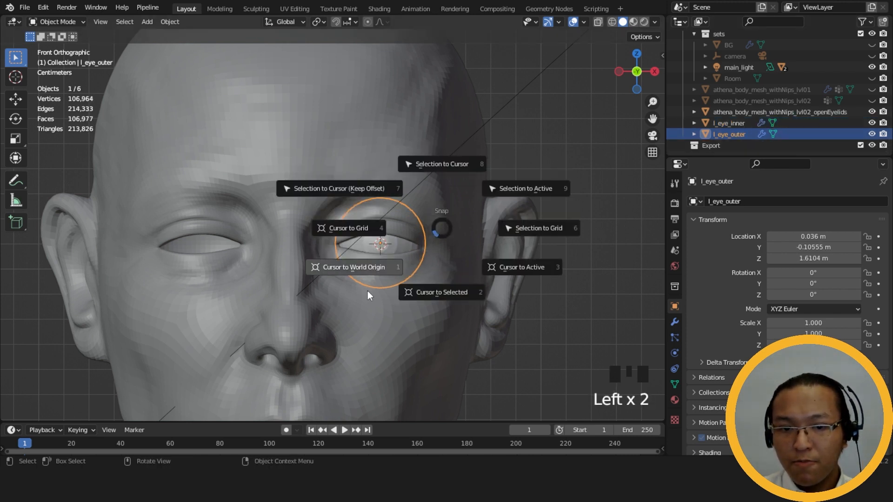
click(442, 161)
click(736, 124)
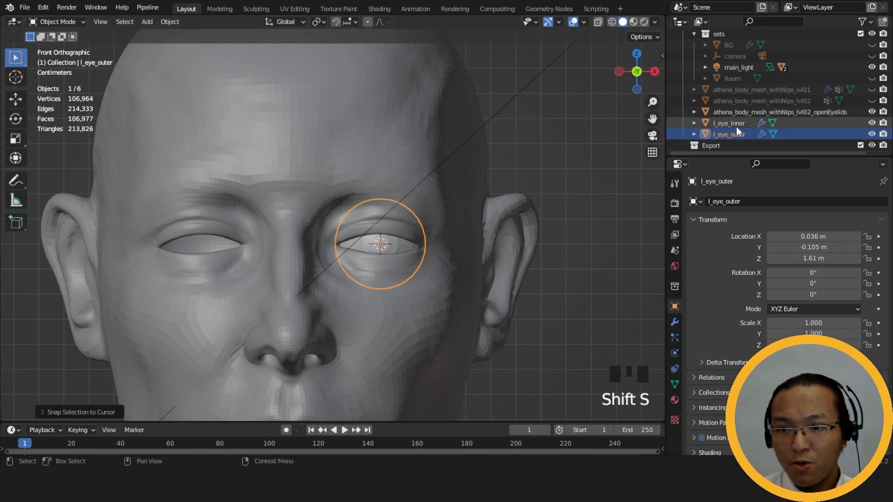
click(733, 133)
- Clear the selection and reset the 3D cursor to the world origin
click(563, 165)
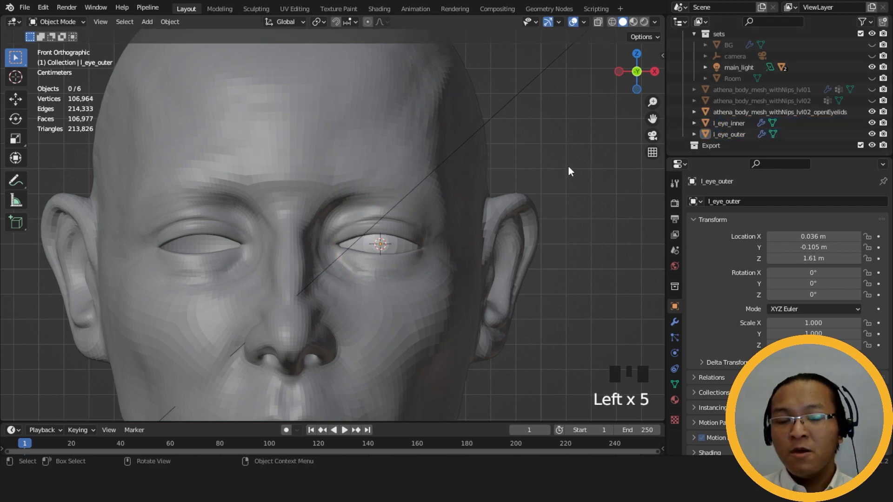
middle_drag(569, 166, 544, 170)
key(shift+s)
key(shift+s)
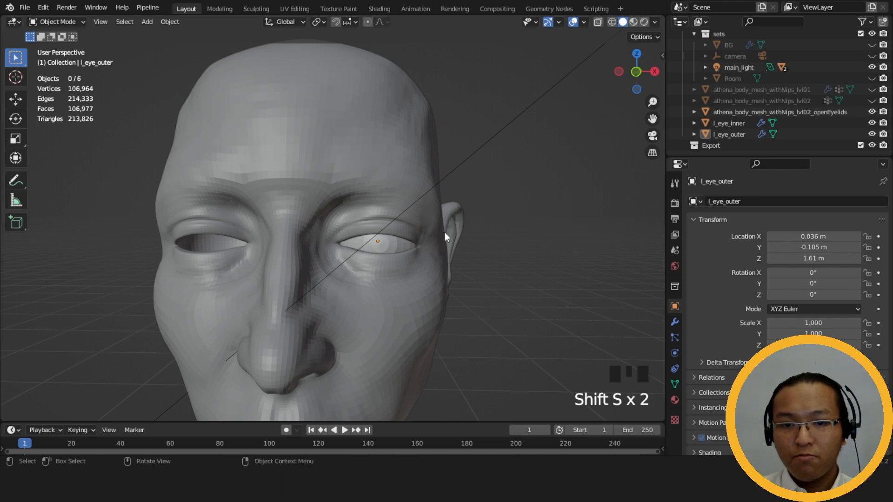
- Preview the fitted left eye in rendered shading from the front view
click(644, 22)
alt+middle_drag(431, 233, 454, 214)
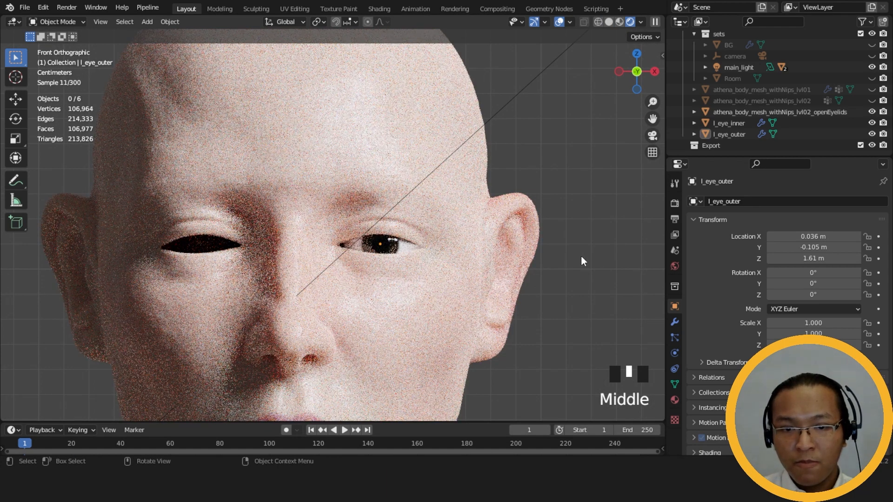
scroll(582, 257, down, 4)
scroll(529, 297, up, 5)
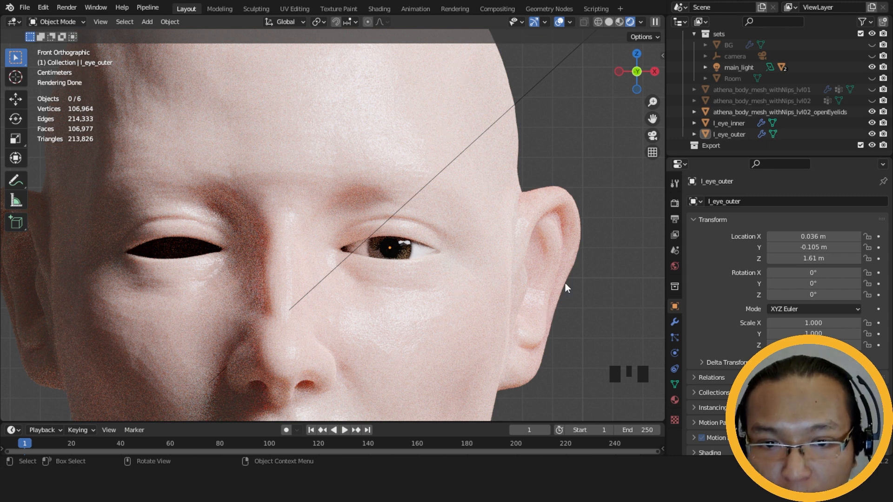
- Raise l_eye_inner and l_eye_outer together along Z to about 1.6135 m
click(747, 122)
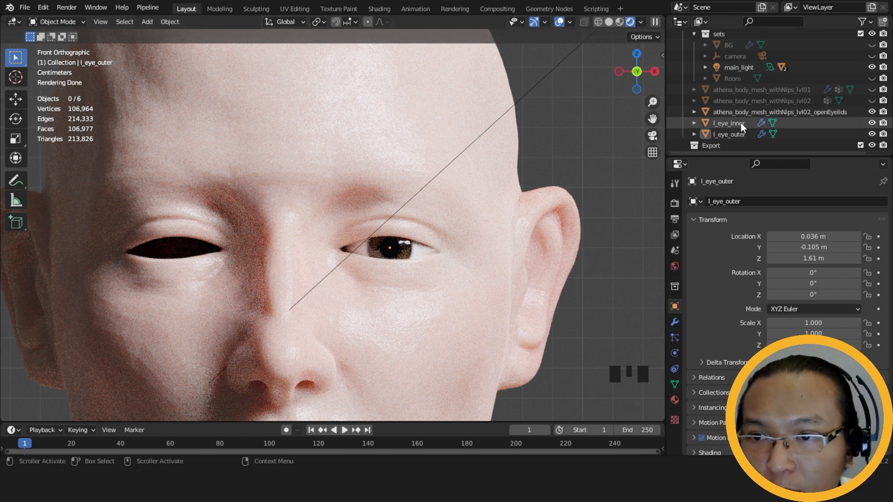
shift+click(738, 132)
key(g)
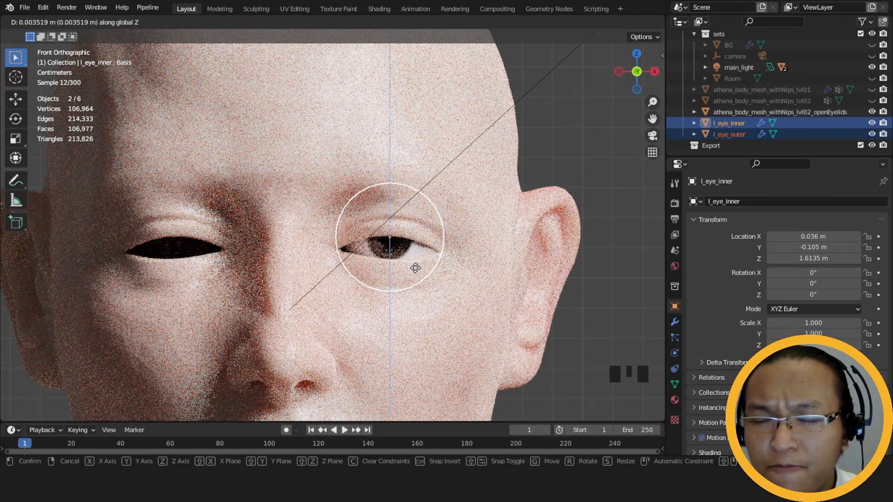
click(415, 268)
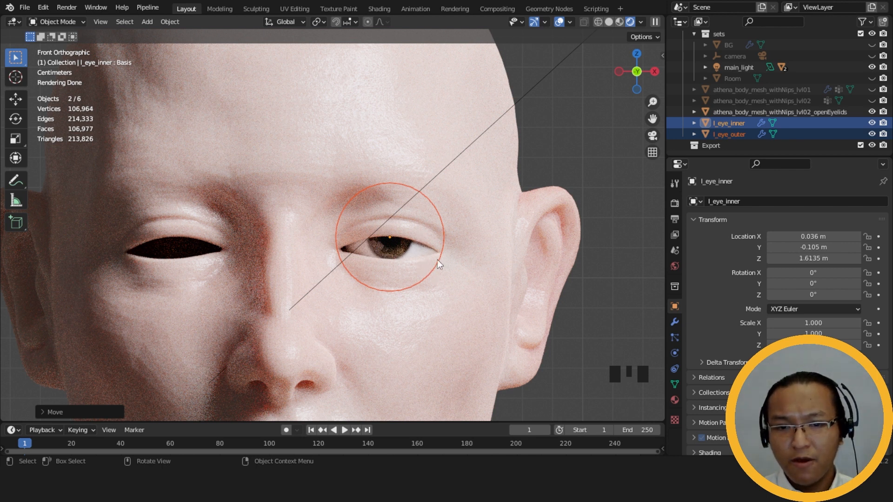
click(581, 151)
scroll(584, 288, down, 4)
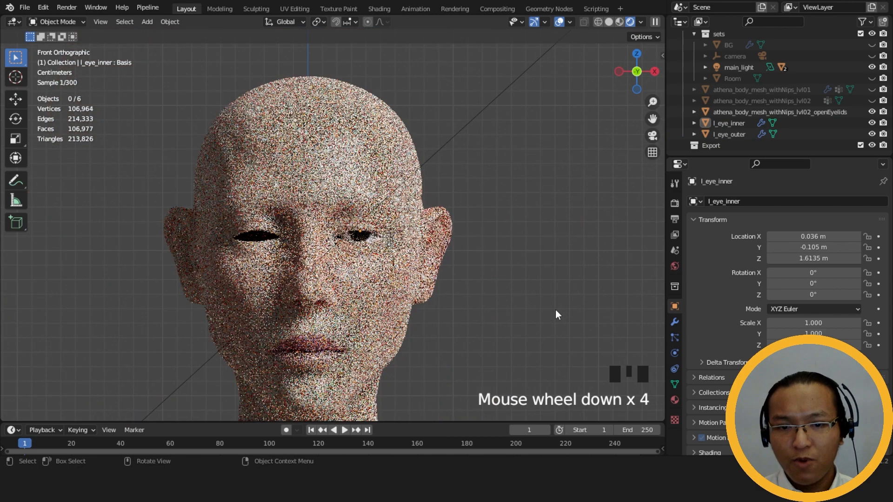
- Lower both left eye objects slightly along Z to about 1.6126 m
click(739, 124)
shift+click(743, 135)
scroll(473, 289, up, 4)
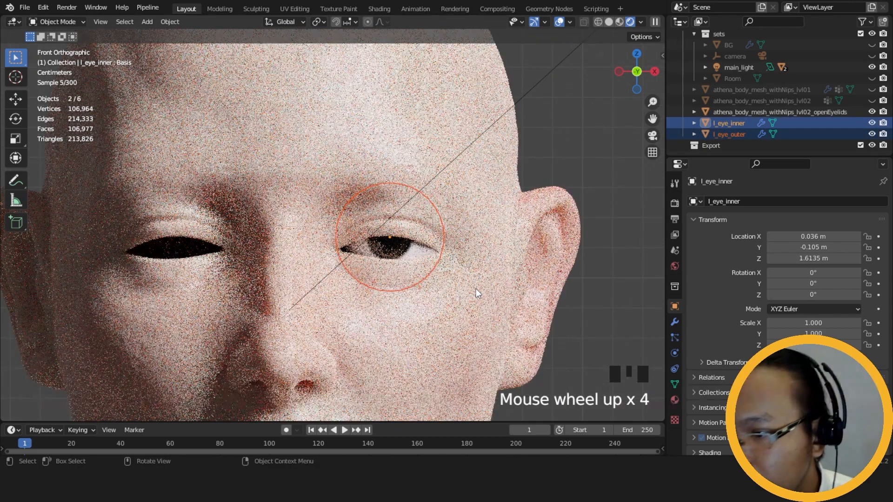
key(g)
key(z)
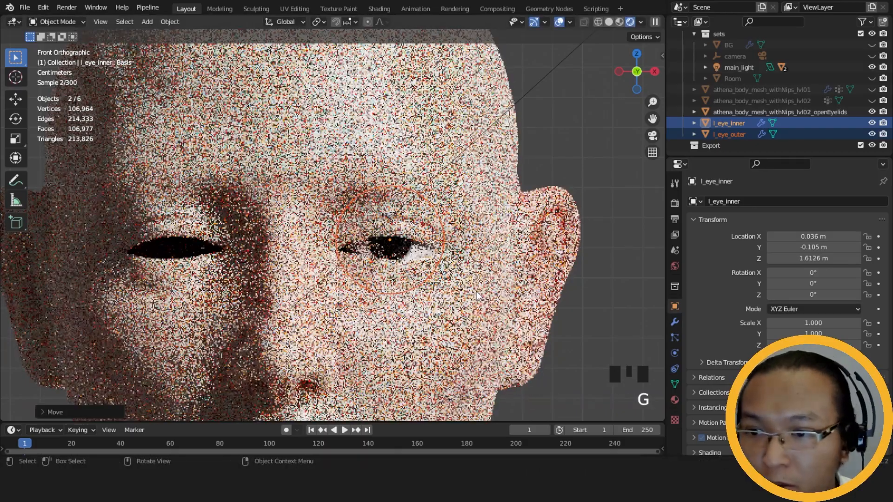
click(477, 292)
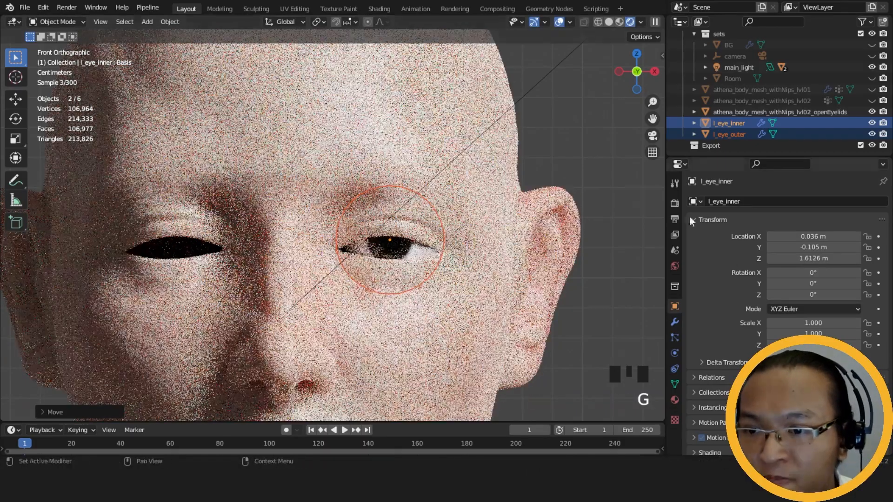
- Select the open-eyelids body mesh and return to solid shading with an angled view of the left eye
click(549, 168)
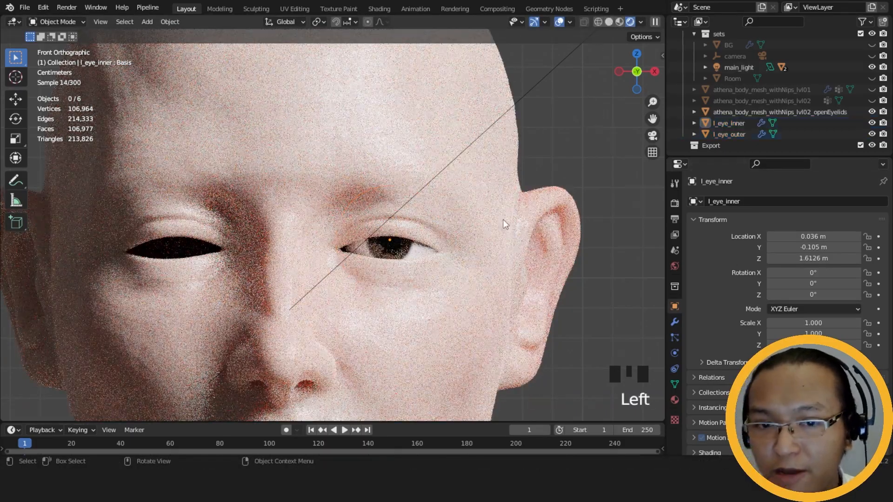
click(490, 246)
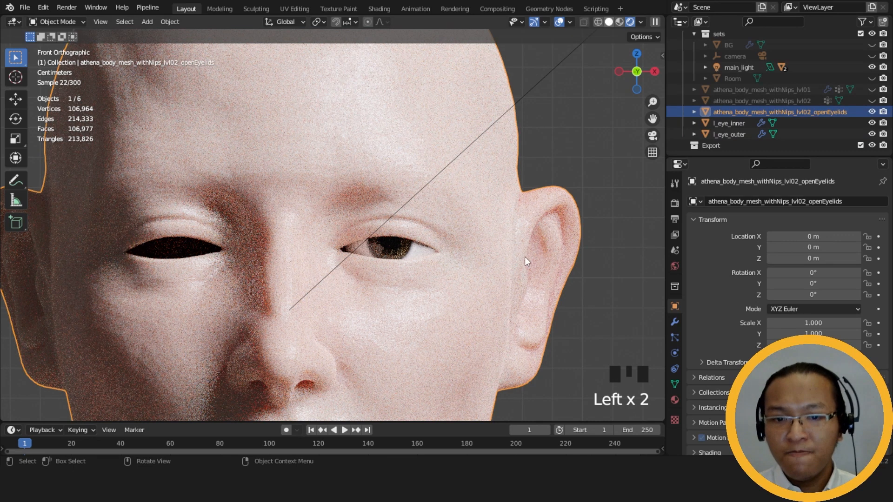
click(609, 22)
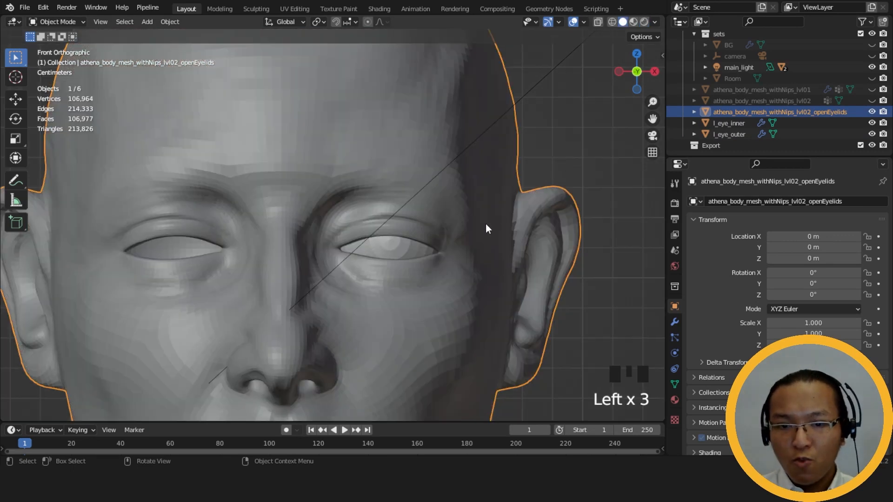
middle_drag(486, 224, 426, 242)
click(554, 220)
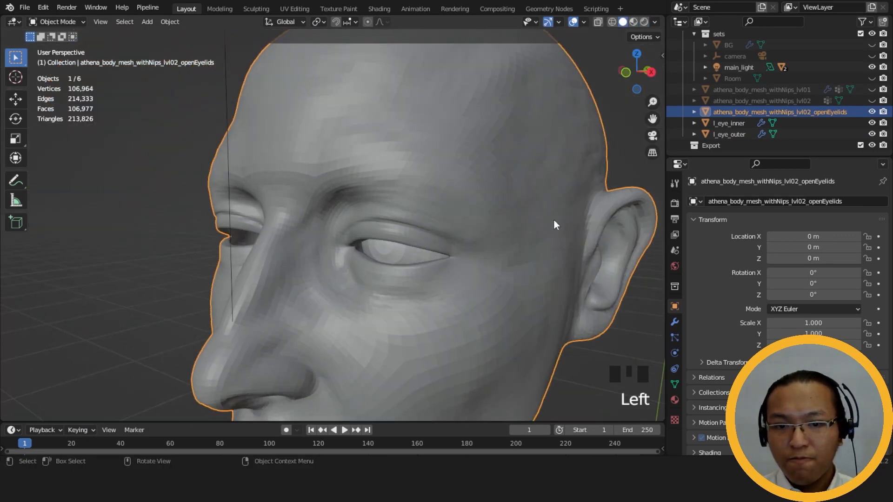
- Try adjusting the left eye's lower eyelid with the Grab brush in sculpting mode and undo the strokes
click(256, 9)
scroll(455, 182, up, 5)
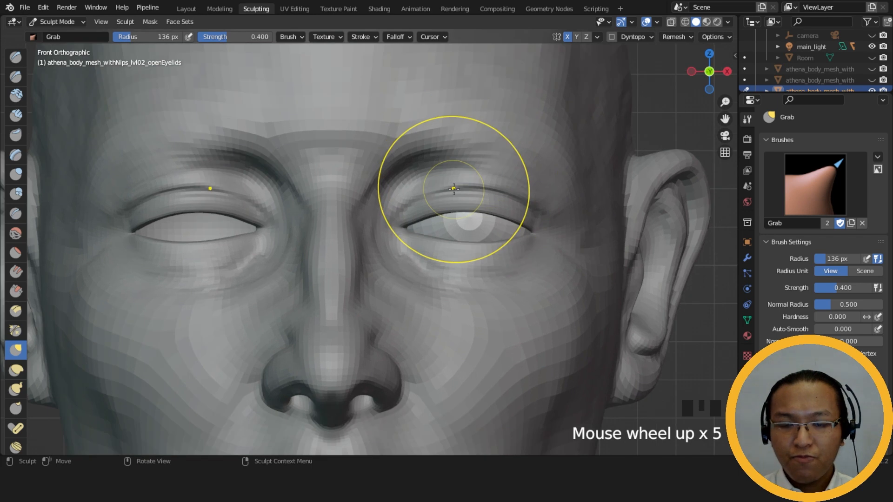
mouse_move(459, 196)
shift+middle_down()
mouse_move(443, 243)
mouse_move(449, 218)
shift+middle_up()
key(f)
key(f)
click(434, 249)
drag(422, 256, 421, 250)
key(ctrl+z)
key(f)
key(f)
click(422, 250)
key(ctrl+z)
- Select the faces of the lowerEyelids vertex group in mesh editing and hide them
click(220, 9)
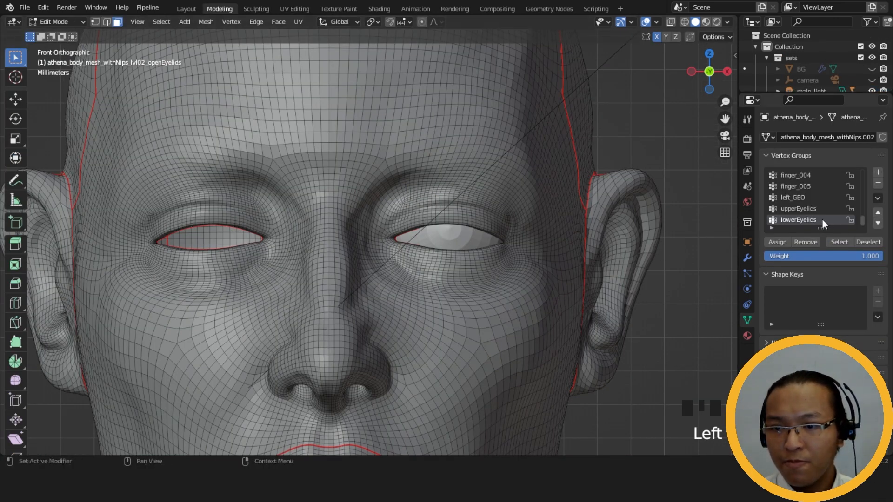
click(830, 242)
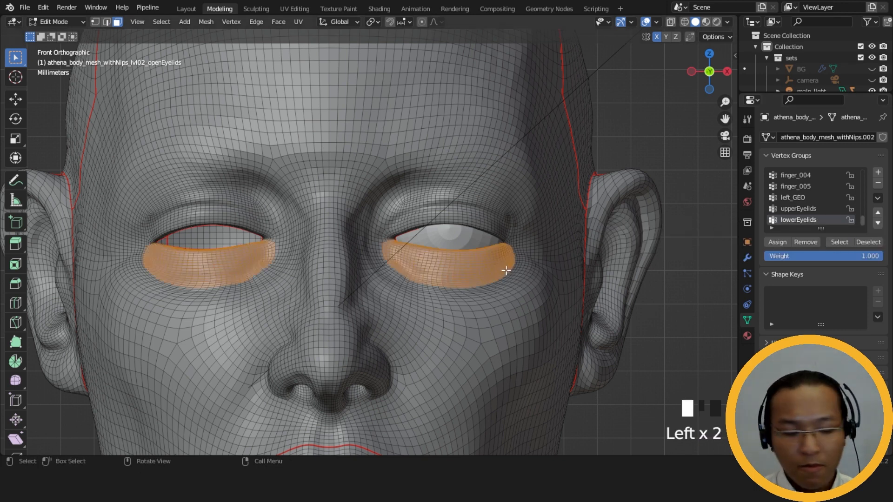
key(h)
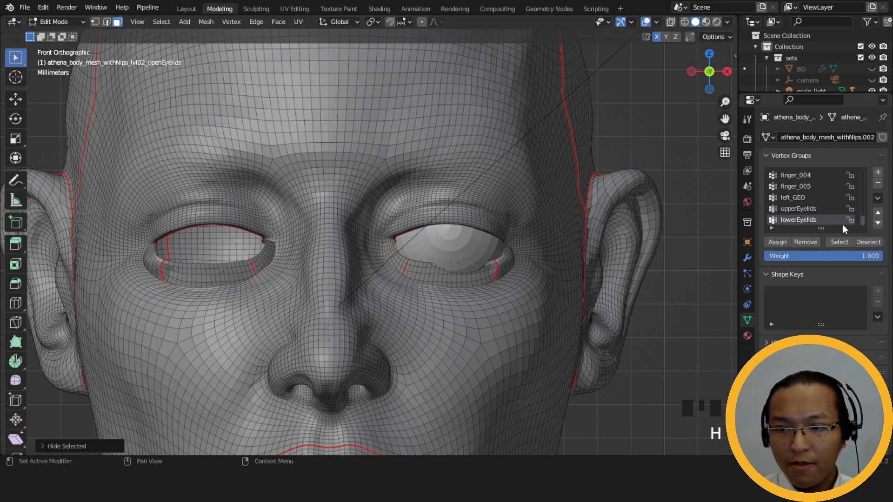
- Select the eye_inside vertex group, deselect the upperEyelids faces from it, and hide the remaining selection
scroll(825, 188, up, 2)
scroll(825, 187, up, 5)
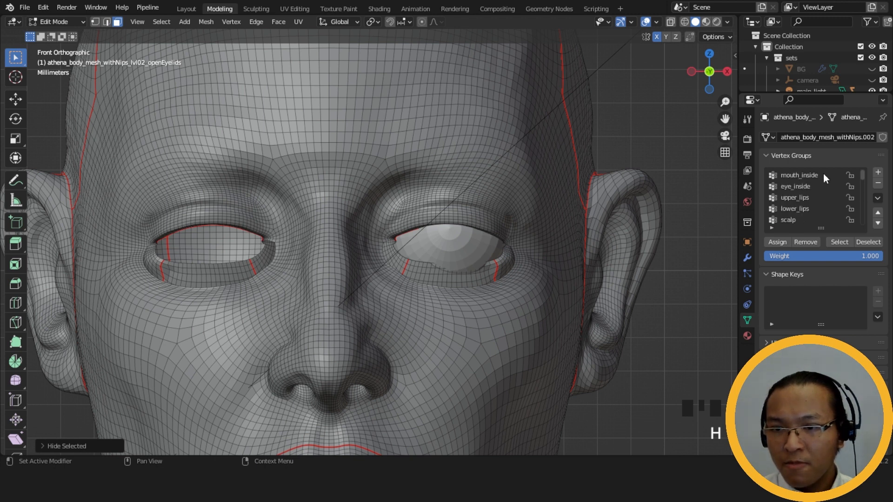
click(819, 183)
click(836, 242)
scroll(830, 199, down, 5)
scroll(830, 199, down, 8)
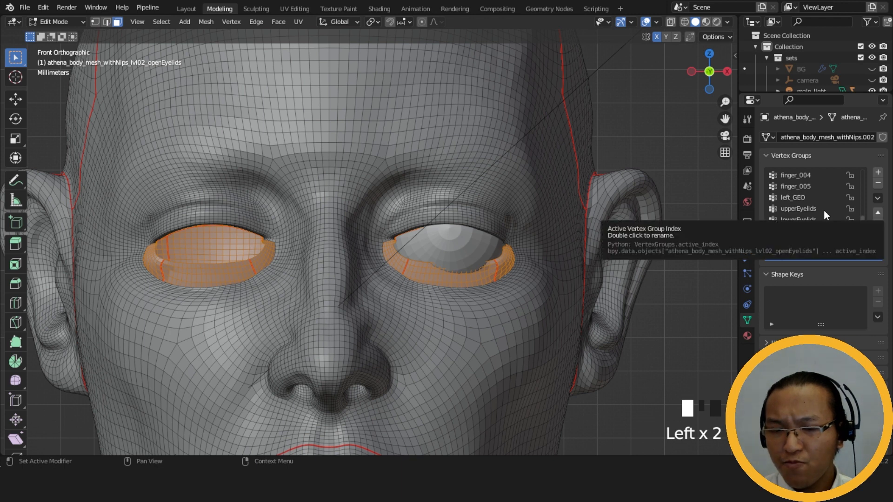
click(831, 208)
click(857, 243)
middle_drag(558, 228, 533, 234)
scroll(356, 232, up, 4)
key(h)
- Return to sculpting the body mesh, preview the left eye in rendered shading, and restore solid shading
click(256, 8)
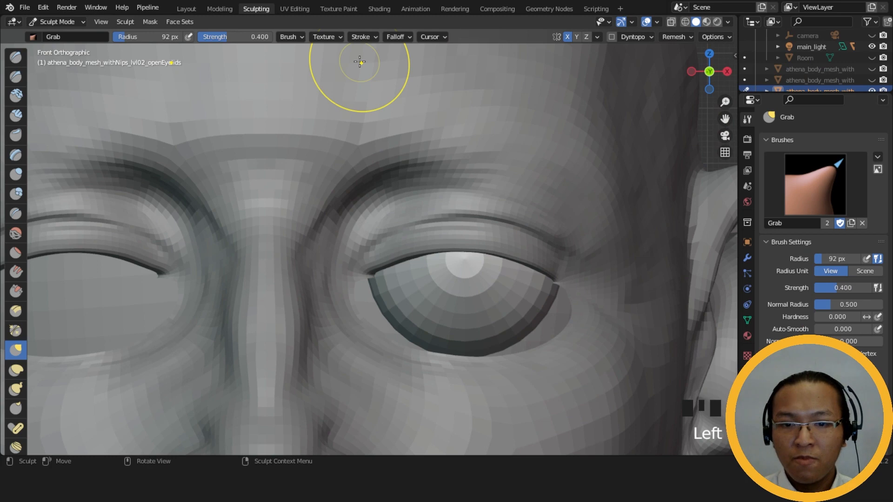
click(718, 22)
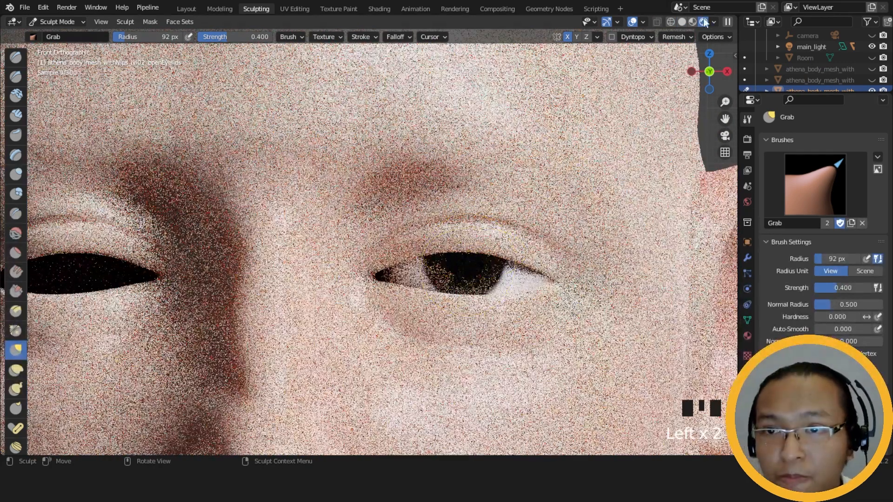
click(683, 23)
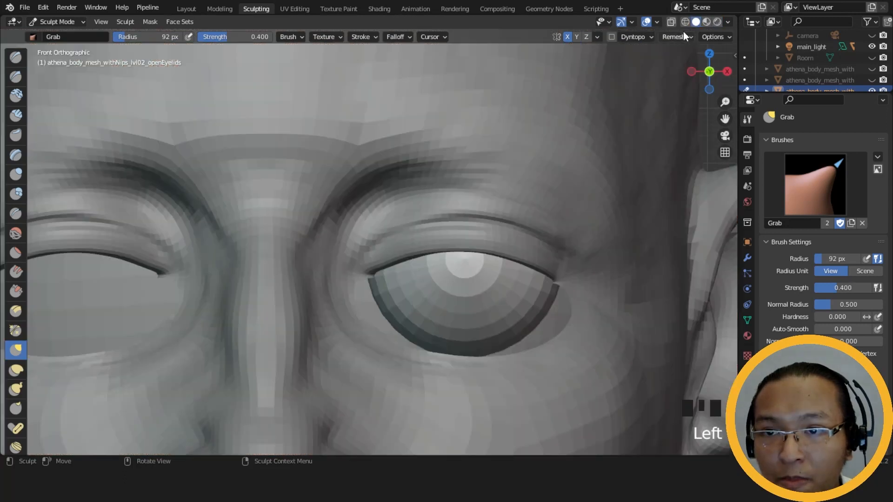
- Raise the middle and outer part of the left upper eyelid's edge with short Grab brush strokes
key(f)
click(444, 247)
key(f)
click(468, 245)
click(472, 239)
drag(484, 248, 496, 243)
drag(500, 251, 495, 245)
drag(491, 248, 488, 243)
drag(486, 248, 449, 239)
- Resize the Grab brush to 129 px and lift the upper eyelid's arch across its middle and inner part
key(f)
click(483, 248)
key(f)
click(451, 241)
drag(447, 241, 445, 238)
drag(444, 240, 433, 240)
drag(423, 250, 421, 247)
drag(476, 239, 479, 234)
- Resize the Grab brush and nudge the inner half of the left upper eyelid's edge slightly upward
mouse_move(482, 238)
ctrl+middle_down()
mouse_move(497, 289)
mouse_move(434, 227)
ctrl+middle_up()
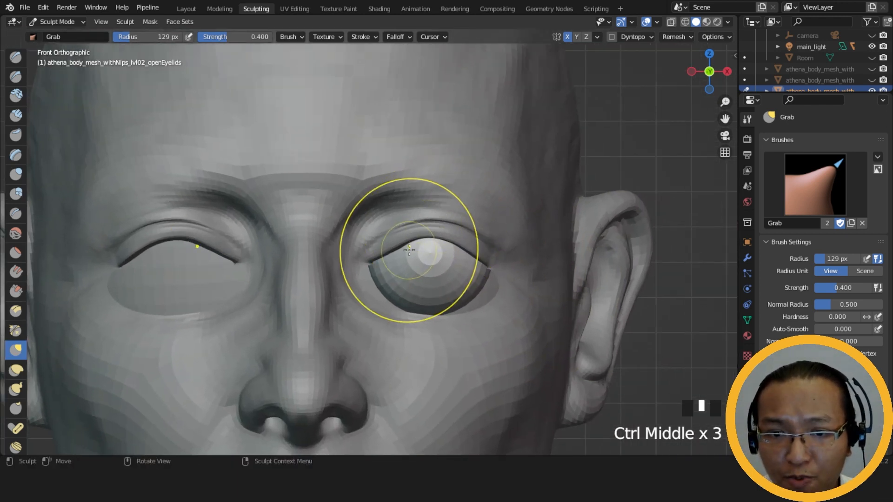
key(f)
click(389, 250)
drag(397, 247, 401, 245)
drag(400, 248, 402, 246)
drag(404, 252, 406, 249)
- Adjust the left upper eyelid's fit over the eyeball with a resized Grab brush from an angled view
mouse_move(406, 251)
middle_down()
mouse_move(353, 236)
mouse_move(422, 247)
mouse_move(451, 241)
middle_up()
key(f)
click(450, 241)
drag(451, 240, 473, 251)
- Pull the inner part of the left upper eyelid toward the eyeball from below with a 108 px Grab brush
middle_drag(474, 253, 455, 191)
key(f)
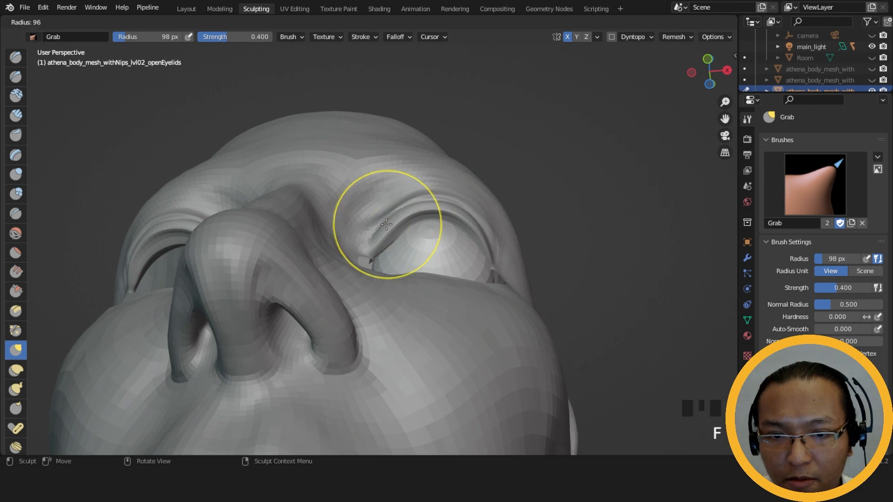
click(414, 229)
mouse_move(414, 228)
shift+middle_down()
mouse_move(389, 245)
mouse_move(419, 221)
mouse_move(414, 207)
shift+middle_up()
key(f)
drag(386, 226, 375, 235)
drag(381, 228, 376, 234)
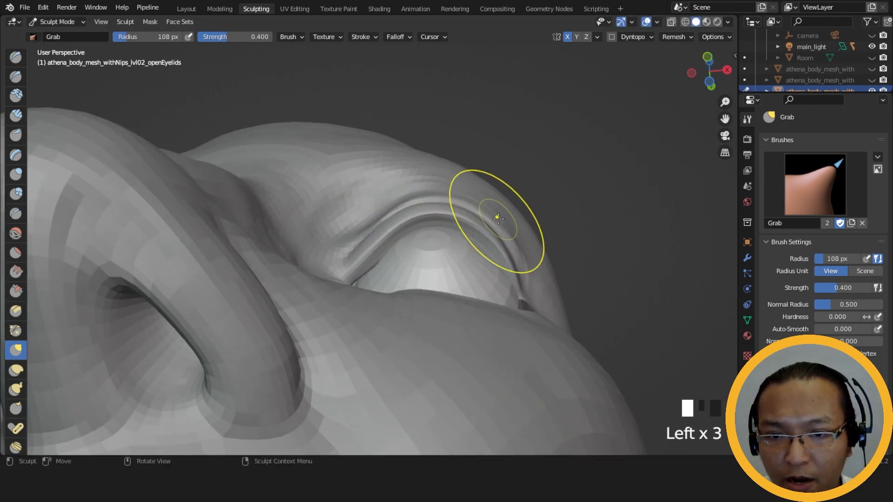
- Pull the outer half of the upper eyelid into shape around the eyeball with the Grab brush, reducing its radius to 84 px
middle_drag(499, 218, 501, 233)
drag(498, 240, 493, 241)
middle_drag(493, 241, 494, 253)
key(f)
click(487, 253)
drag(500, 260, 503, 264)
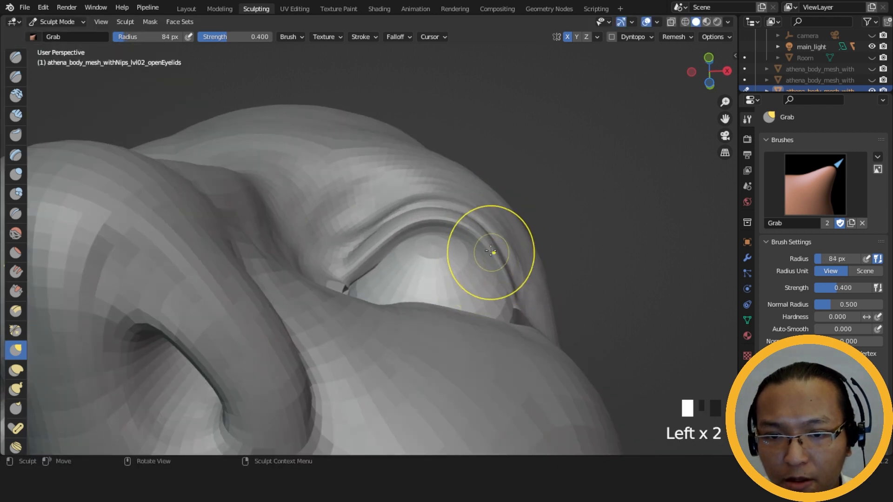
- Preview the eye from the front in rendered shading, and return to solid shading
middle_drag(482, 240, 426, 266)
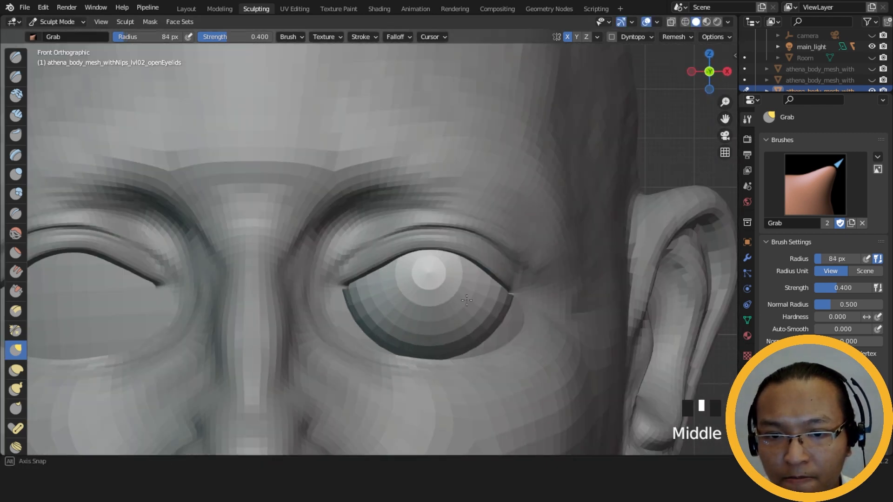
click(716, 22)
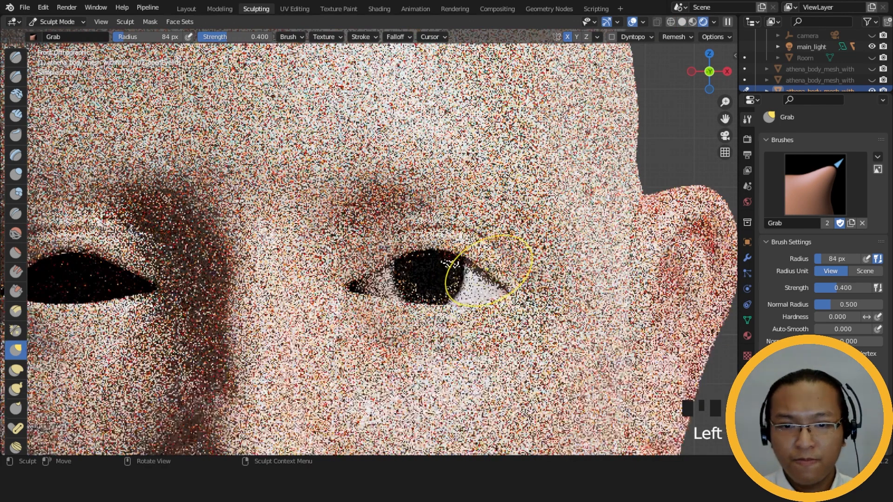
ctrl+middle_drag(488, 271, 529, 210)
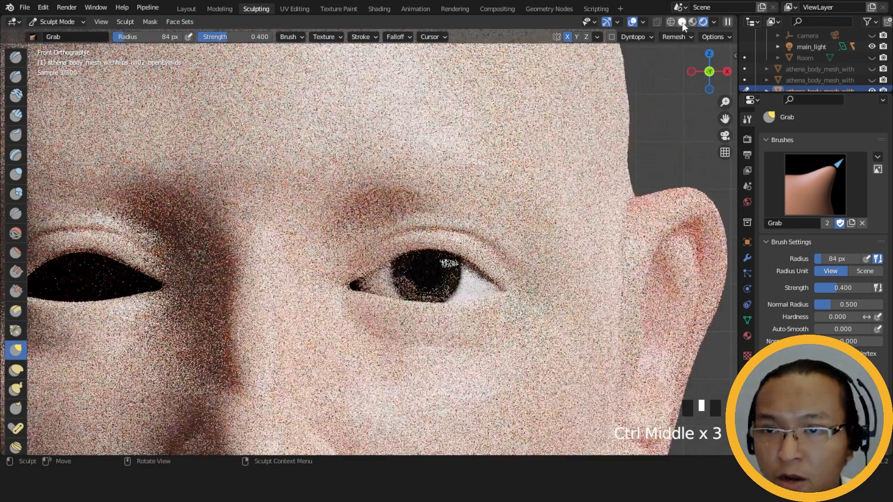
click(681, 23)
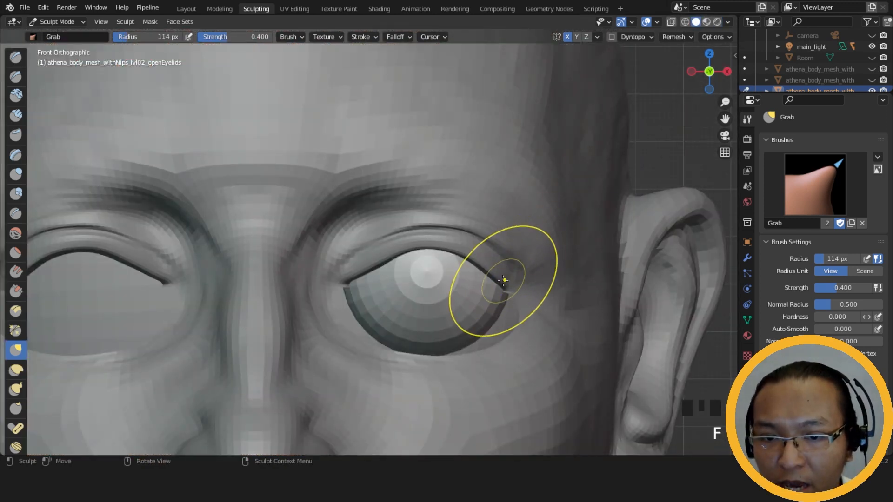
- Try pulling the inner and outer eye corners with the Grab brush at 114 px, and undo the last strokes
drag(378, 264, 330, 282)
click(366, 267)
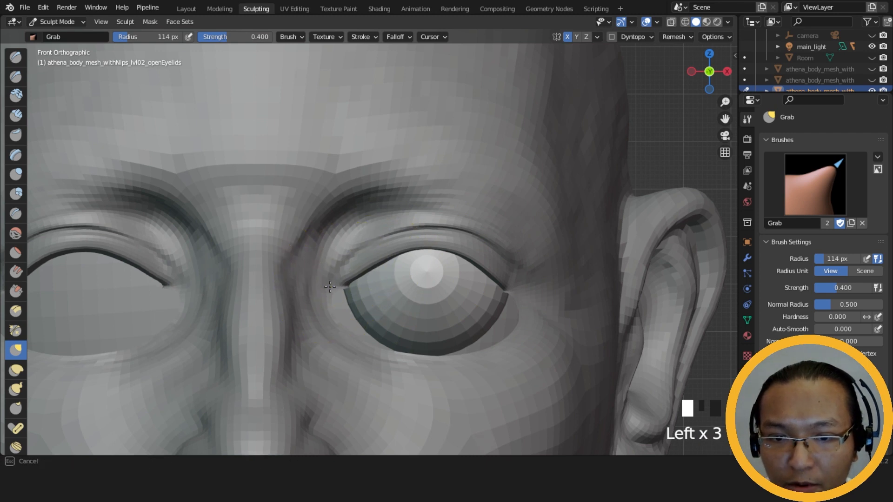
drag(509, 287, 509, 287)
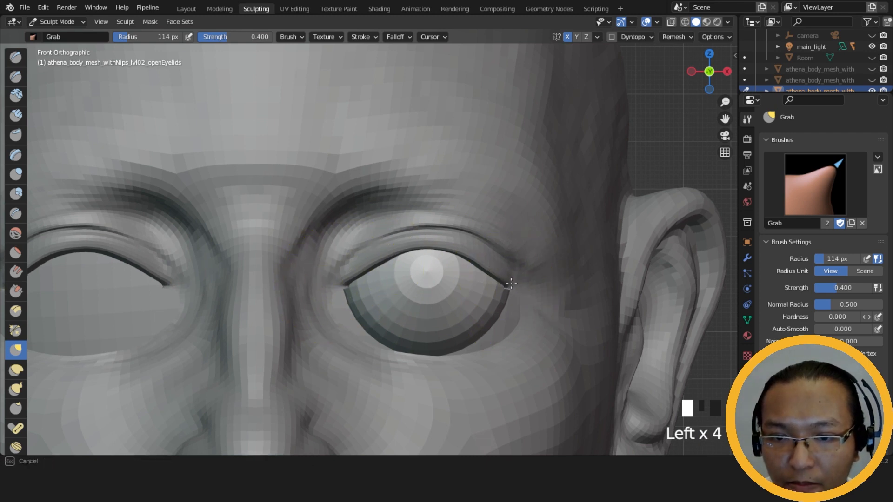
key(ctrl+z)
key(ctrl+z)
- Nudge the inner eye corner with the Grab brush at 95 px and the upper eyelid's outer end at 111 px
key(f)
click(334, 282)
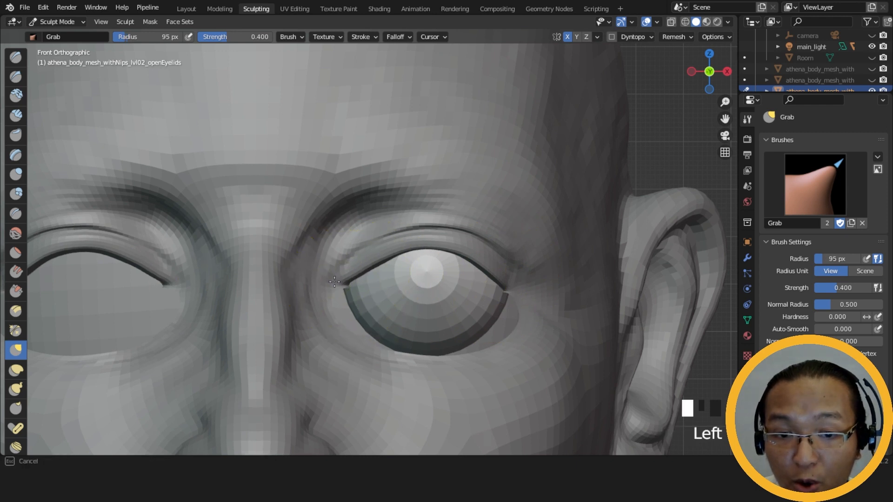
click(332, 281)
key(f)
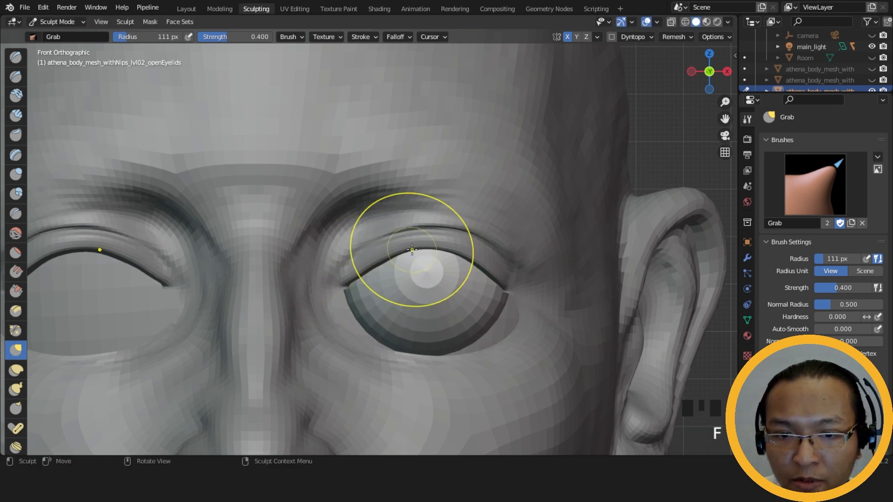
click(412, 250)
drag(491, 276, 492, 273)
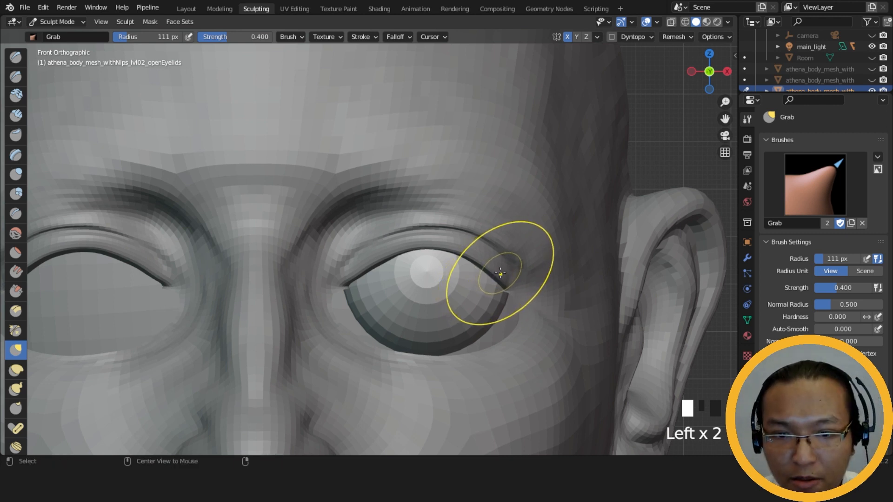
- Reveal the hidden lower eyelid faces and pull the upper eyelid's outer end with the Grab brush
key(alt+h)
middle_drag(499, 270, 514, 287)
drag(488, 276, 480, 263)
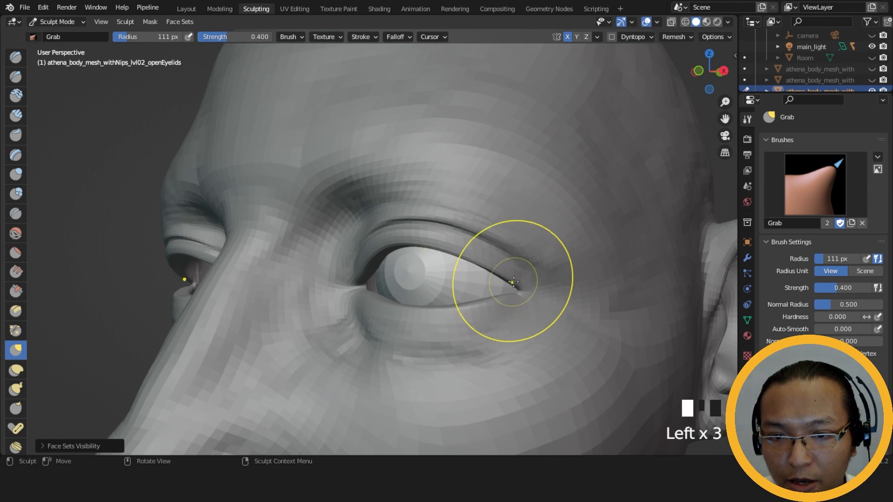
- Make small Grab adjustments to the outer part of the upper eyelid from the front with a 90 px radius
middle_drag(523, 291, 493, 265)
key(f)
click(482, 262)
click(482, 262)
click(481, 261)
click(481, 261)
click(480, 260)
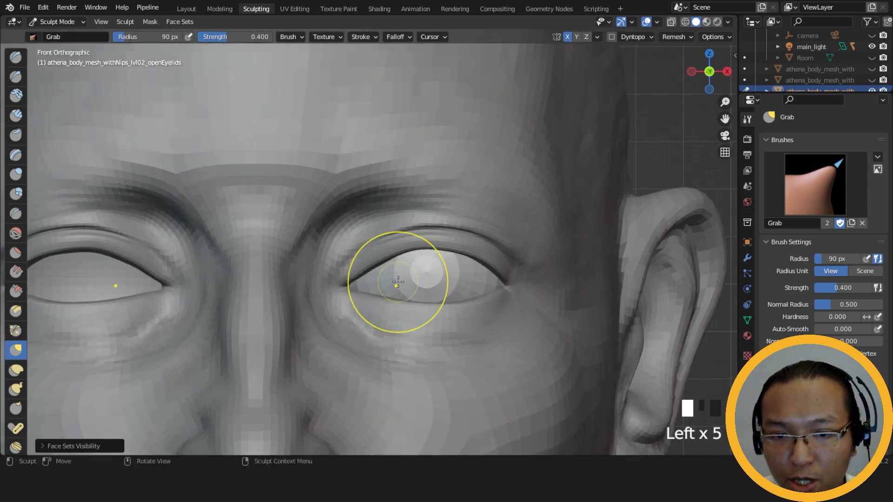
- Reshape the upper eyelid's curve over the eyeball with the Grab brush, varying its radius
mouse_move(502, 289)
middle_down()
mouse_move(470, 199)
mouse_move(478, 252)
mouse_move(423, 247)
mouse_move(448, 261)
mouse_move(413, 280)
mouse_move(538, 275)
mouse_move(533, 267)
middle_up()
key(f)
click(469, 248)
key(f)
click(547, 267)
mouse_move(487, 269)
mouse_down()
mouse_move(486, 255)
mouse_move(408, 247)
mouse_up()
- Refine the middle of the upper eyelid's edge from several angles with the Grab brush at 116 px
key(f)
click(498, 263)
click(459, 254)
middle_drag(437, 252, 444, 231)
drag(447, 241, 446, 238)
middle_drag(447, 238, 475, 261)
ctrl+middle_drag(476, 262, 498, 265)
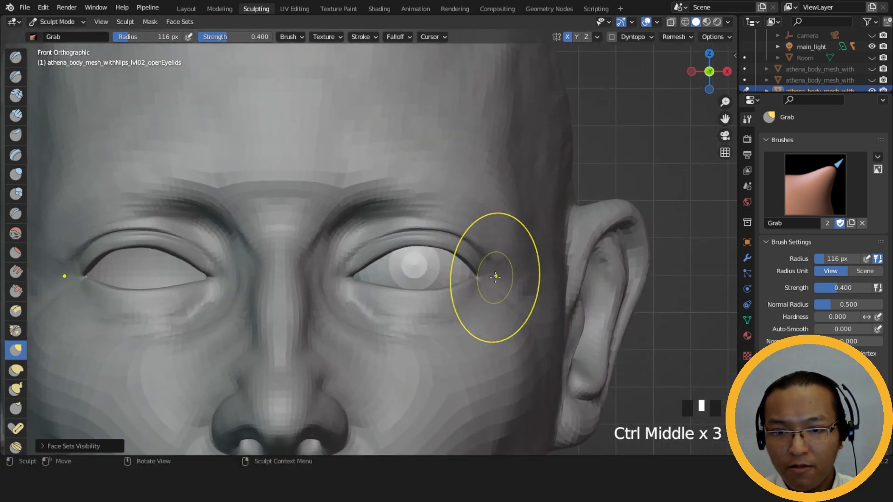
- Adjust the outer eye corner and the lid edge beside it with the Grab brush from front and three-quarter views
drag(477, 277, 477, 278)
middle_drag(480, 274, 441, 277)
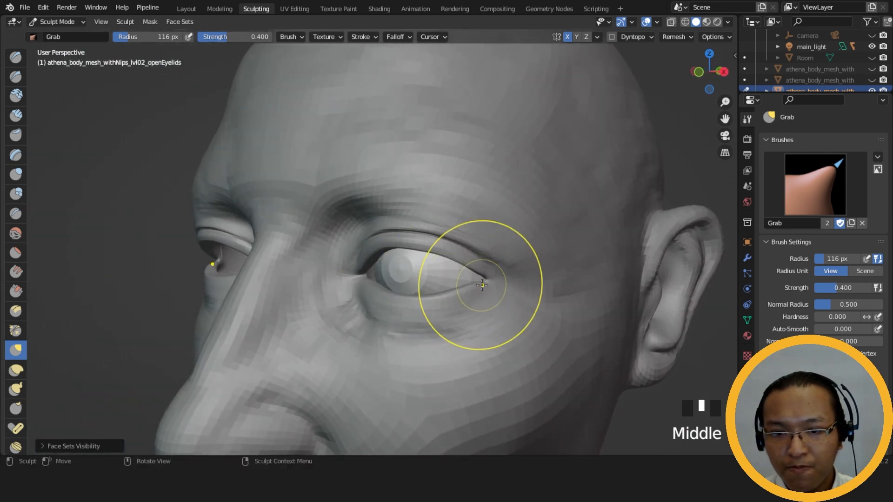
drag(478, 273, 474, 265)
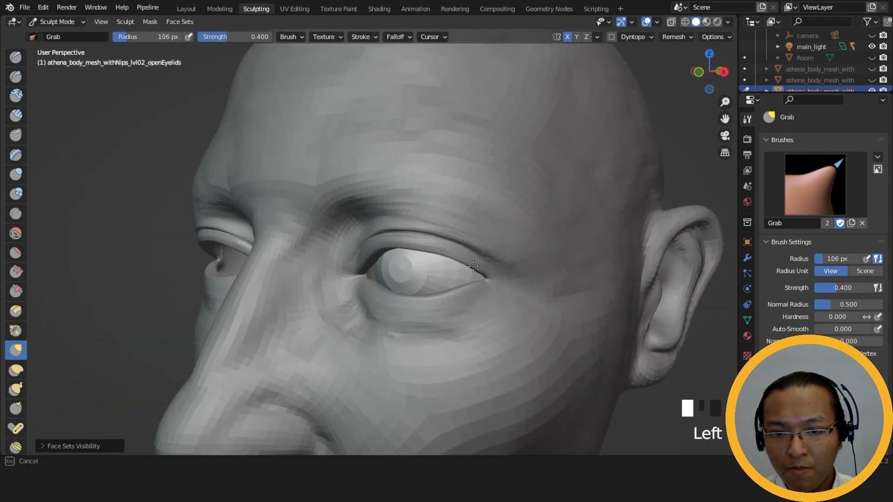
- Examine the eye opening in rendered shading from the front and from three-quarter angles
middle_drag(470, 267, 554, 218)
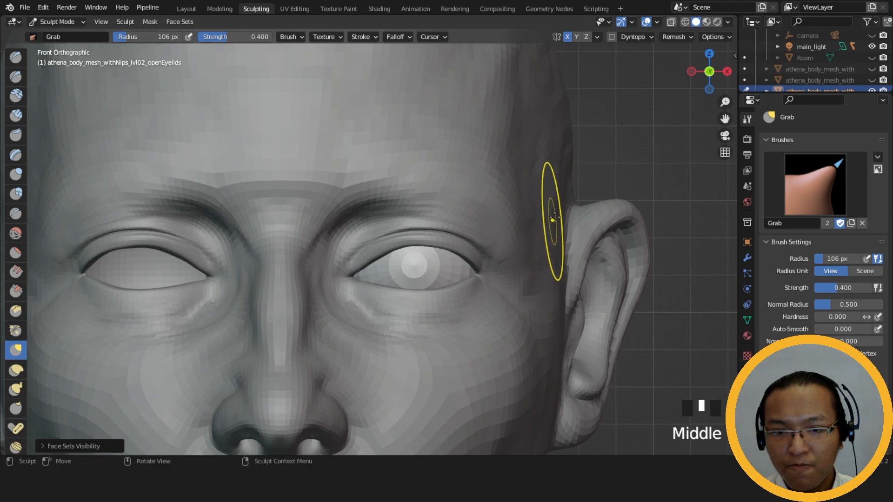
click(717, 22)
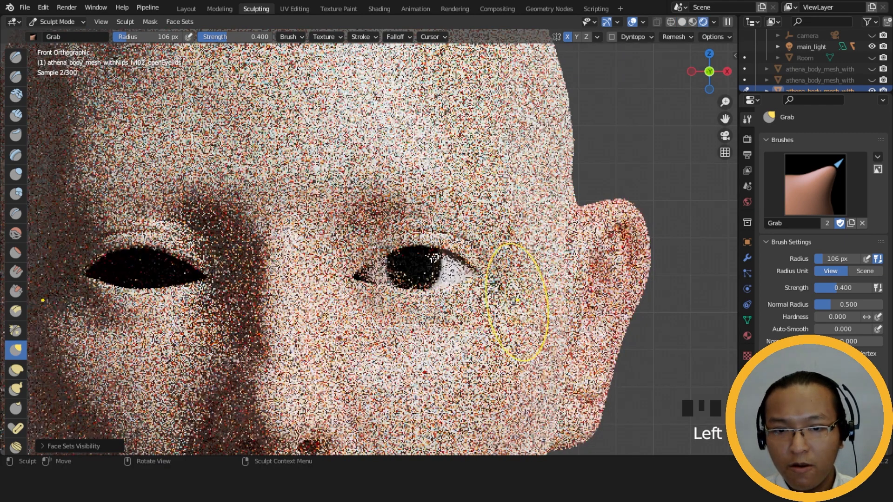
middle_drag(514, 299, 461, 300)
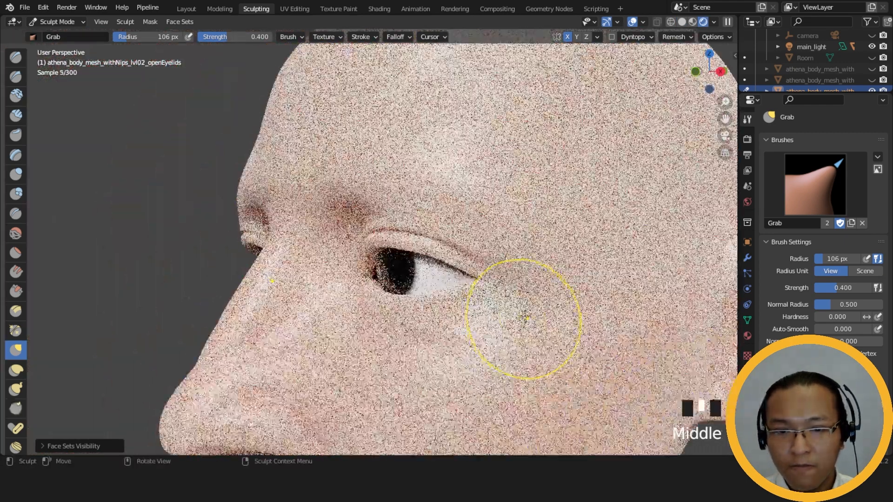
middle_drag(527, 319, 538, 319)
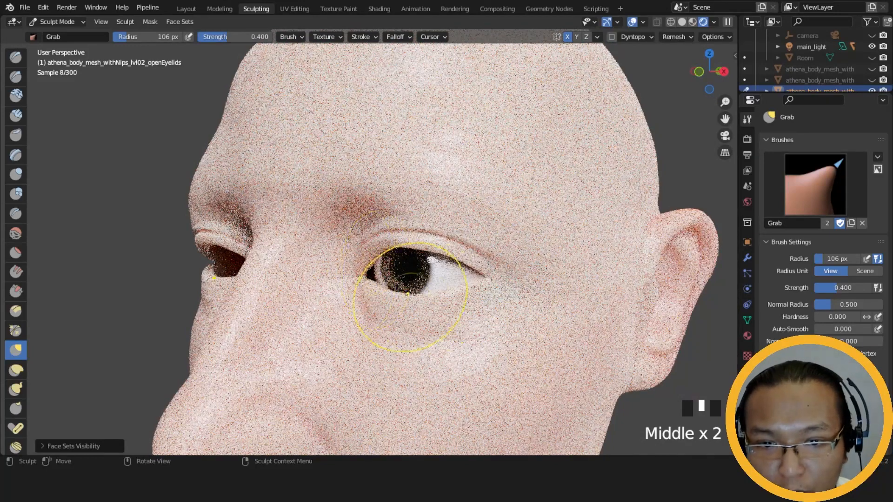
middle_drag(512, 233, 548, 315)
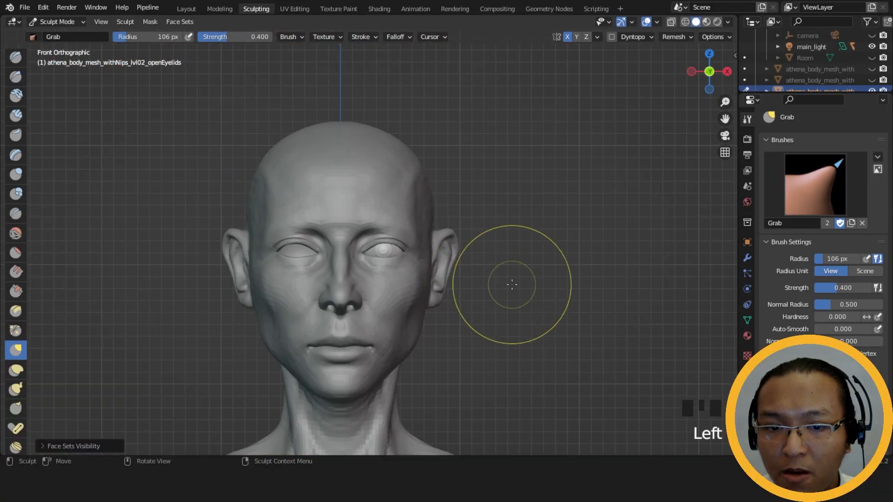
- Smooth the upper eyelid's rim from its inner to its outer end with the brush radius set to 60 px
ctrl+middle_drag(512, 283, 506, 176)
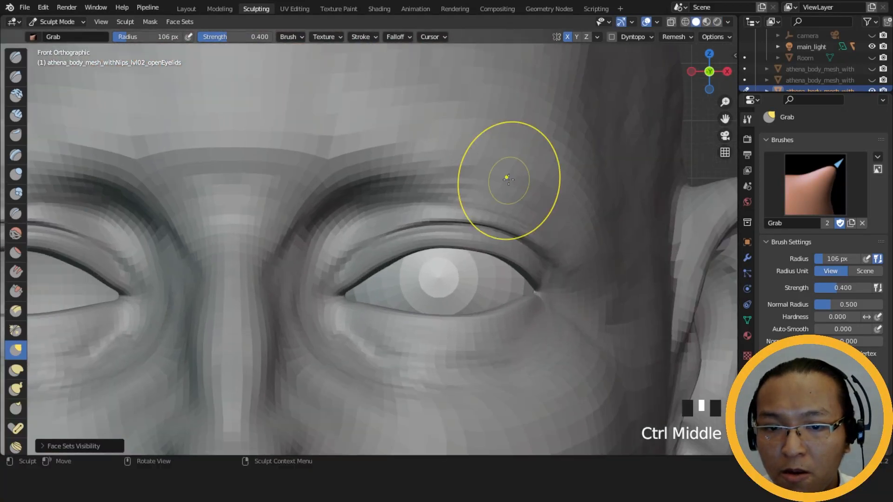
mouse_move(507, 242)
middle_down()
mouse_move(488, 188)
mouse_move(493, 239)
middle_up()
key(f)
click(474, 203)
key(f)
click(469, 206)
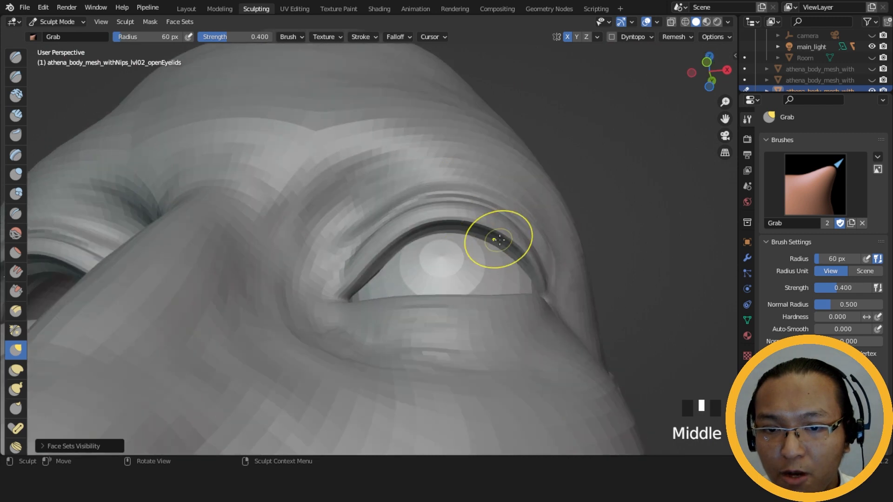
shift+drag(517, 249, 524, 254)
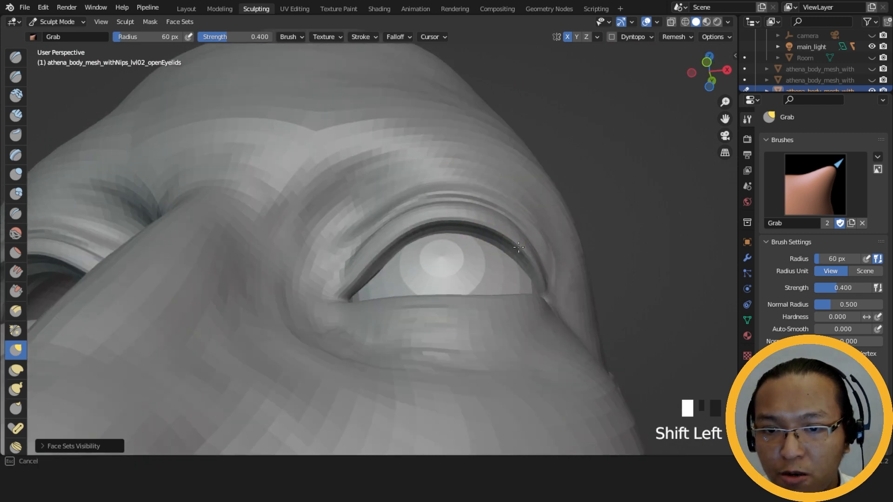
shift+drag(398, 233, 470, 220)
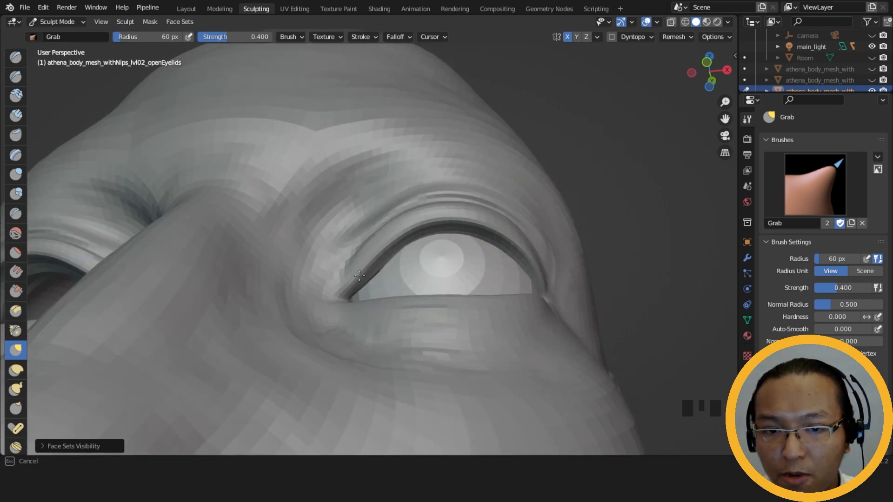
middle_drag(532, 260, 523, 243)
mouse_move(522, 244)
shift+mouse_down()
mouse_move(507, 217)
mouse_move(517, 221)
shift+mouse_up()
- Check the smoothed eyelid from the front in rendered shading, and switch back to solid shading
mouse_move(518, 221)
middle_down()
mouse_move(526, 279)
mouse_move(606, 299)
mouse_move(550, 326)
mouse_move(560, 277)
middle_up()
click(717, 22)
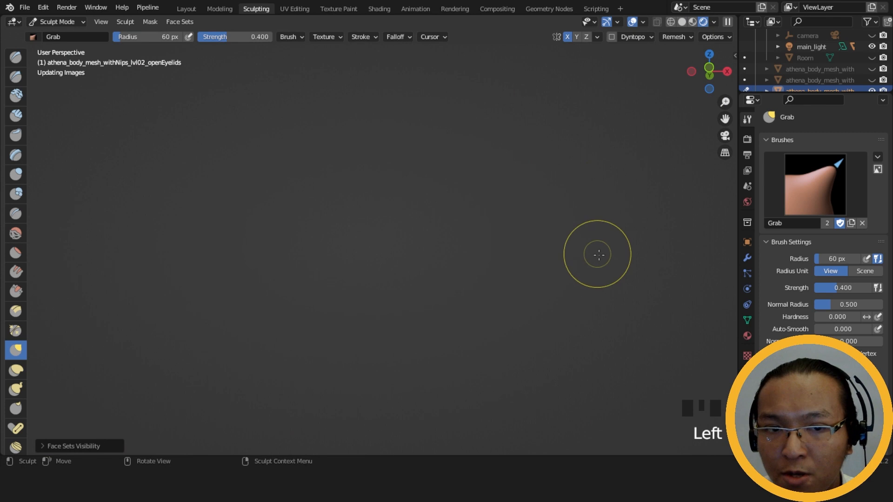
middle_drag(592, 251, 604, 272)
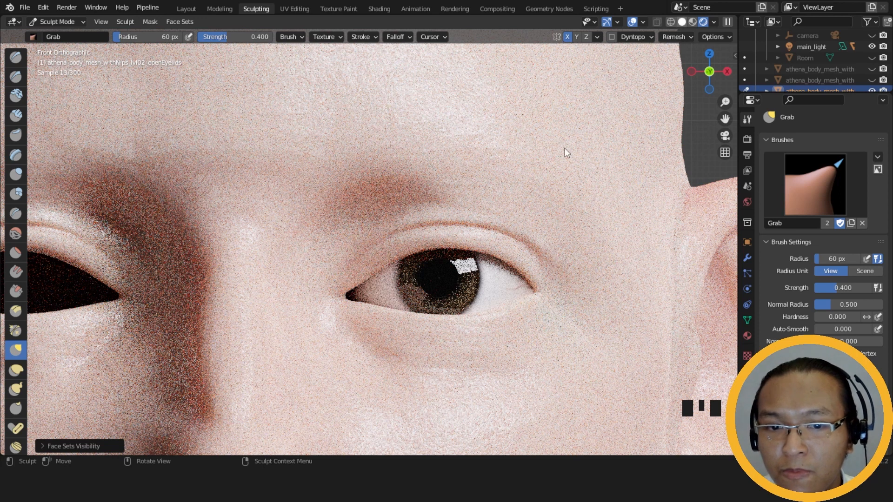
click(682, 21)
- Shape the inner eye corner and adjoining eyelid edges with repeated Grab strokes from different angles
mouse_move(476, 205)
middle_down()
mouse_move(416, 181)
mouse_move(422, 172)
mouse_move(425, 245)
mouse_move(386, 269)
middle_up()
key(f)
click(466, 246)
mouse_move(364, 299)
mouse_down()
mouse_move(356, 302)
mouse_move(355, 285)
mouse_up()
middle_drag(355, 285, 369, 305)
mouse_move(368, 305)
mouse_down()
mouse_move(367, 297)
mouse_move(371, 313)
mouse_up()
mouse_move(371, 313)
middle_down()
mouse_move(379, 300)
mouse_move(375, 319)
middle_up()
middle_drag(353, 279, 355, 295)
drag(355, 295, 365, 293)
middle_drag(364, 293, 364, 274)
drag(364, 273, 365, 278)
middle_drag(366, 278, 361, 291)
drag(361, 291, 357, 281)
- Rework the inner half of the upper eyelid from below, resizing the brush and smoothing the lid edge
mouse_move(357, 281)
middle_down()
mouse_move(346, 279)
mouse_move(409, 279)
mouse_move(353, 273)
mouse_move(354, 296)
mouse_move(359, 272)
mouse_move(413, 209)
middle_up()
key(f)
click(388, 298)
key(f)
click(370, 249)
key(f)
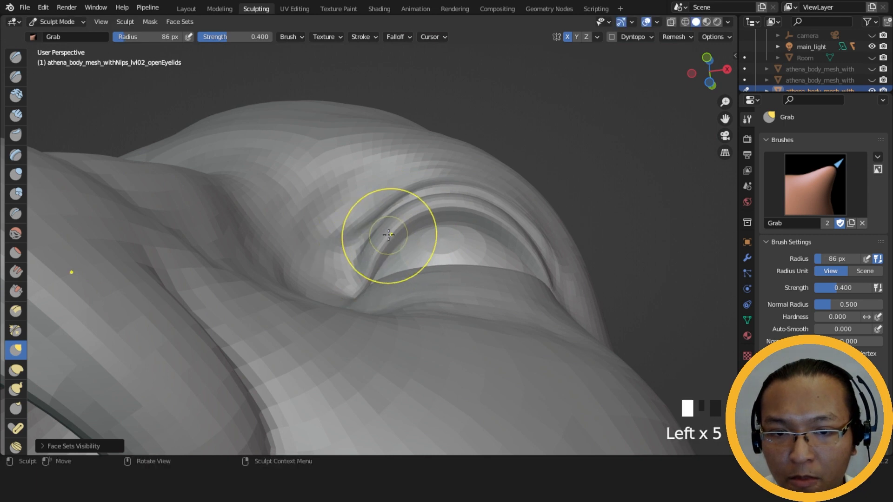
middle_drag(370, 252, 386, 279)
key(f)
click(384, 237)
shift+drag(395, 235, 398, 225)
- Pull the inner end of the eyelid with the Grab brush, set its radius to 82 px, and preview the face in rendered shading
mouse_move(398, 226)
middle_down()
mouse_move(425, 287)
mouse_move(409, 290)
middle_up()
mouse_move(409, 291)
middle_down()
mouse_move(382, 298)
mouse_move(359, 262)
middle_up()
drag(361, 263, 362, 259)
key(f)
click(360, 259)
middle_drag(360, 259, 538, 251)
click(717, 21)
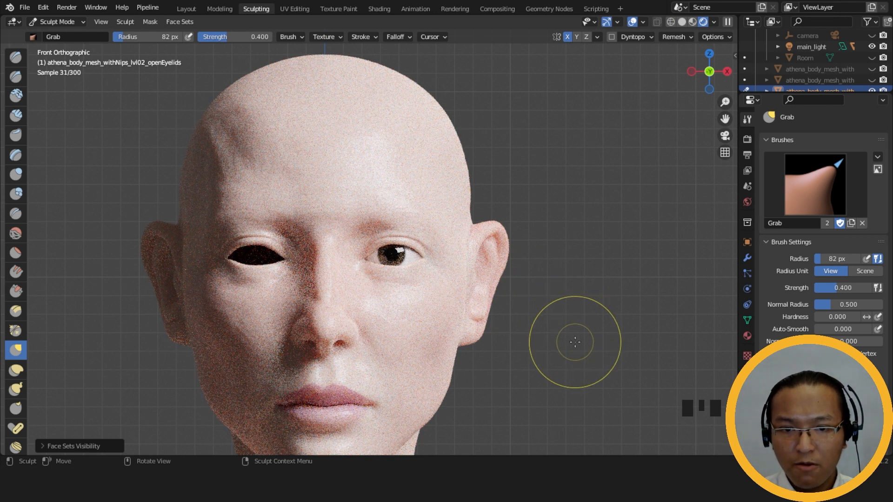
- In the Layout workspace, duplicate the l_eye_inner and l_eye_outer objects in place
click(191, 8)
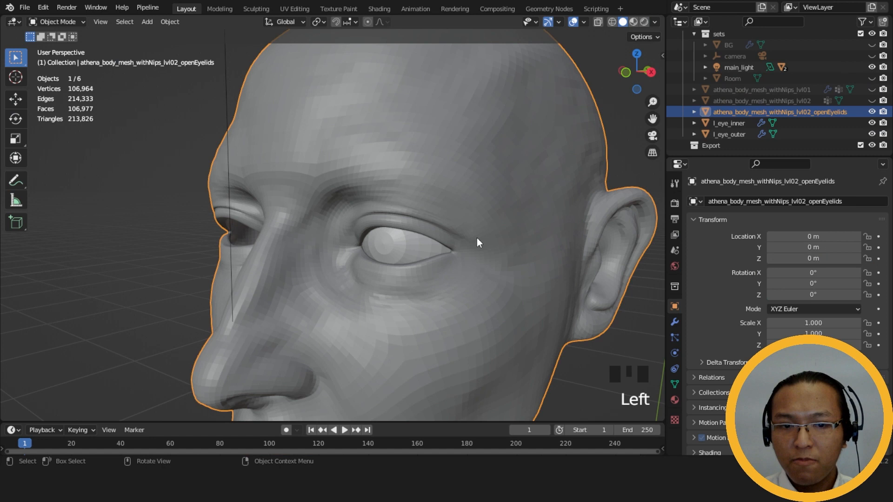
click(734, 126)
shift+click(738, 133)
middle_drag(384, 220, 434, 206)
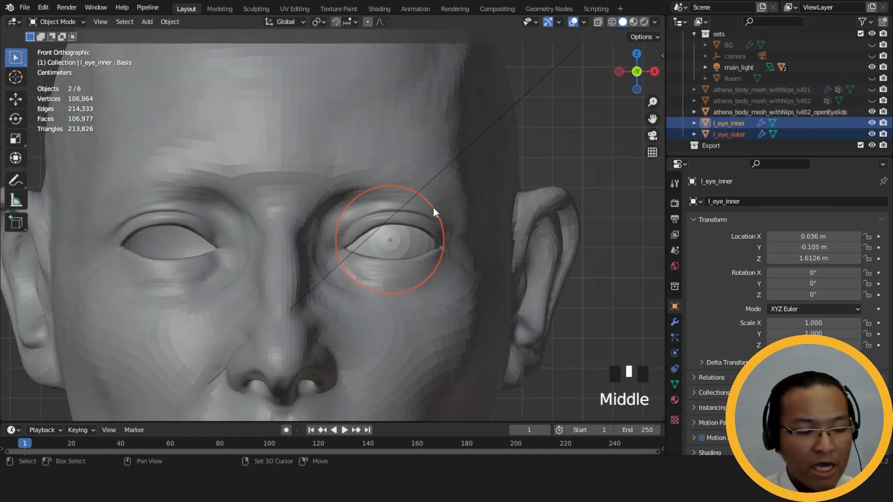
key(shift+d)
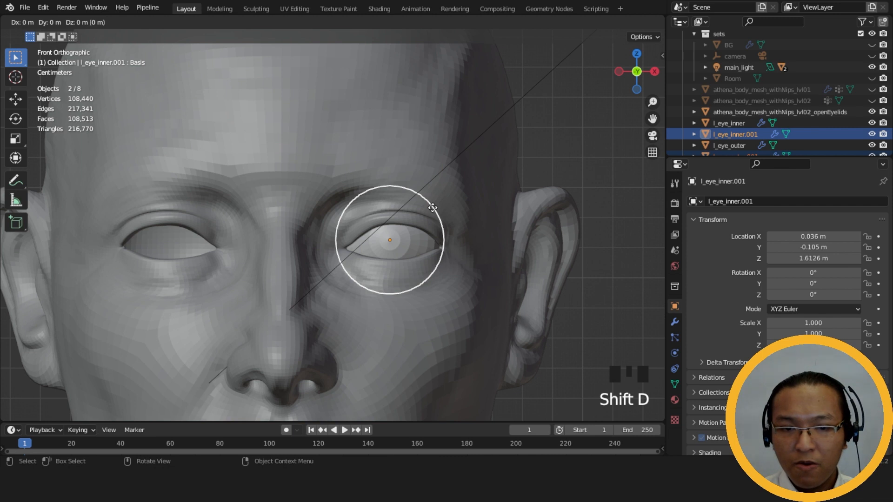
right_click(433, 209)
- Move the duplicated eye objects -0.07 m along X into the empty eye socket, and deselect them
key(g)
key(x)
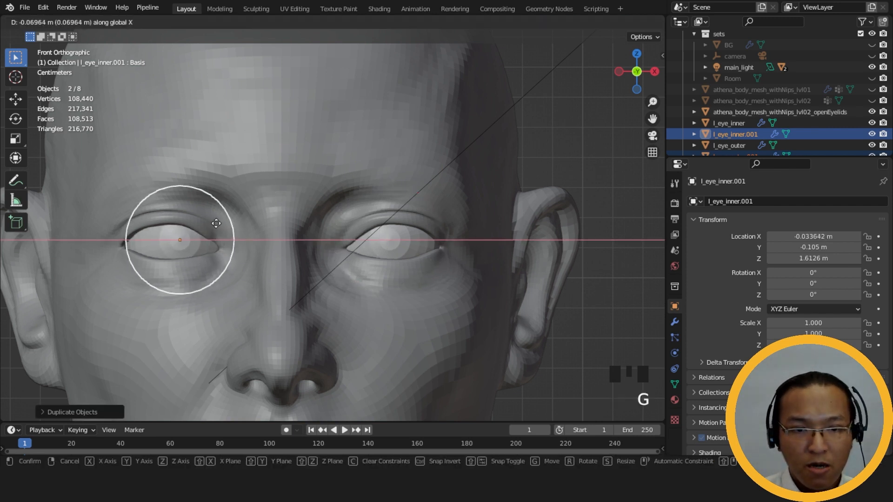
click(214, 228)
click(165, 349)
drag(172, 349, 128, 350)
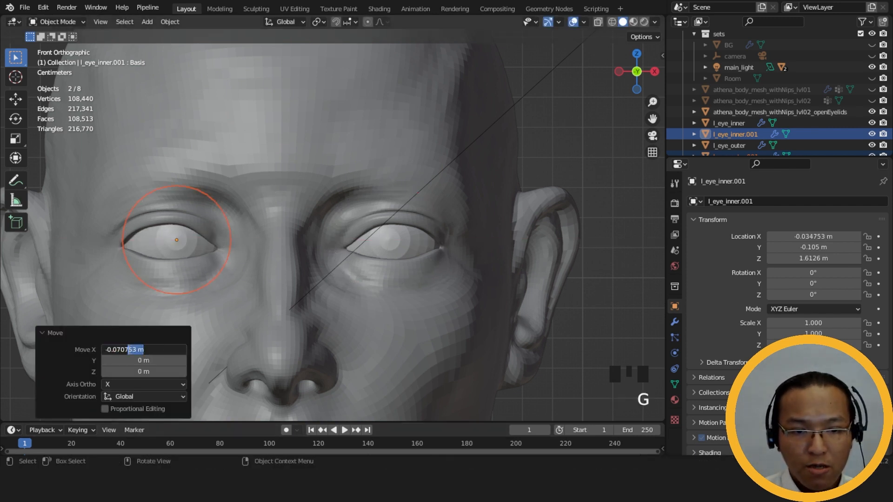
key(Return)
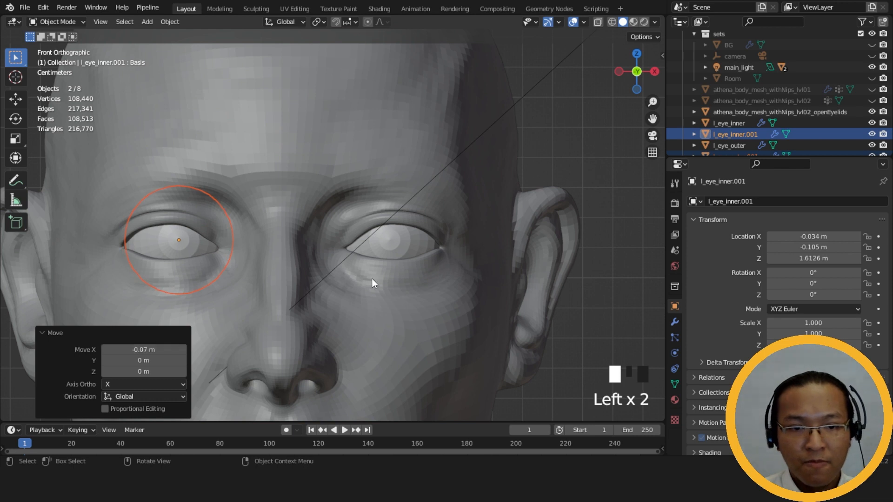
click(612, 235)
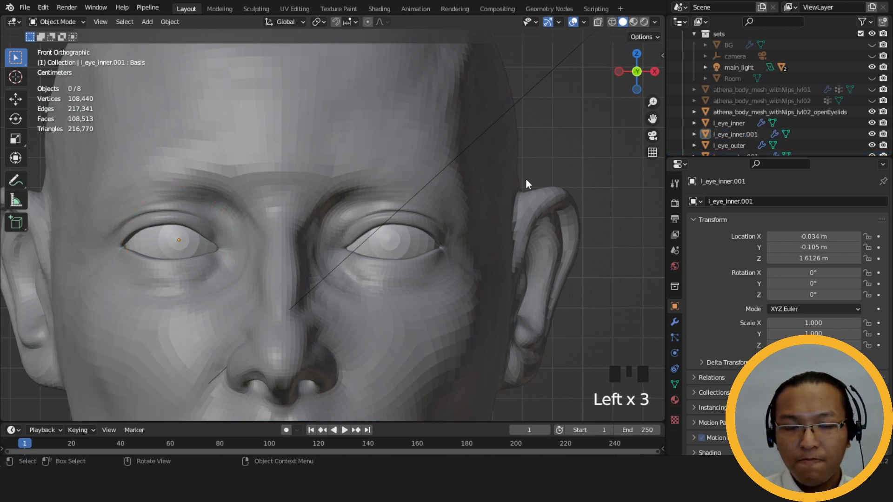
- Undo the last move of the duplicated eye objects, move them -0.072 m along X into the other socket instead, and deselect them
key(ctrl+z)
key(ctrl+z)
key(g)
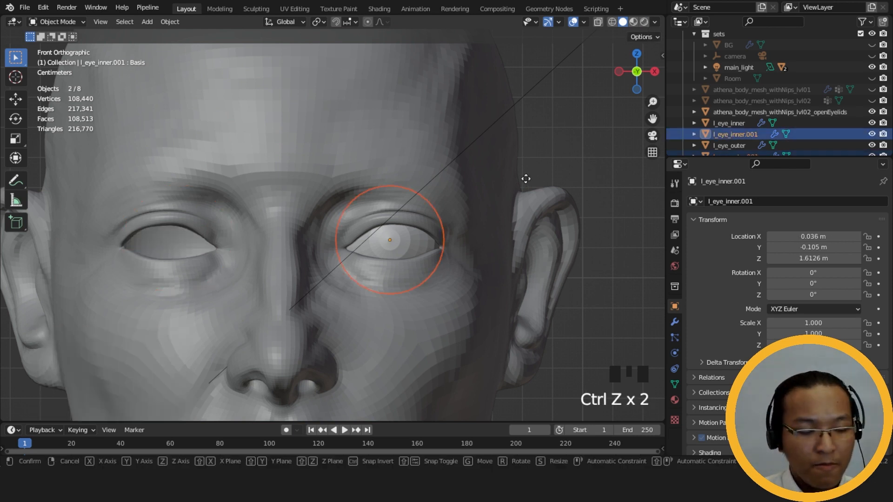
click(299, 213)
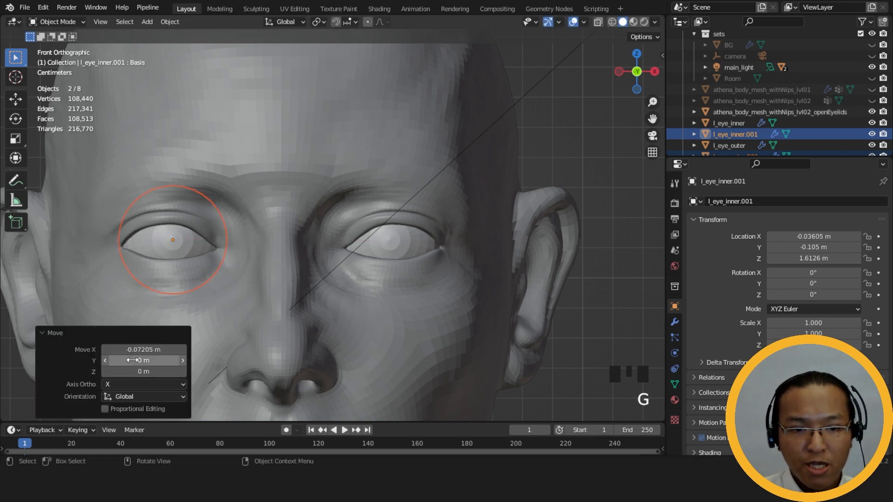
click(170, 350)
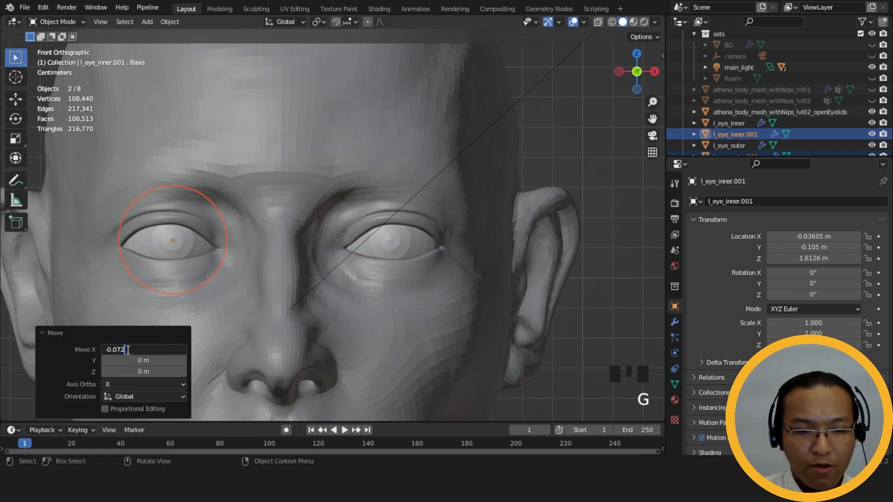
key(Return)
click(585, 159)
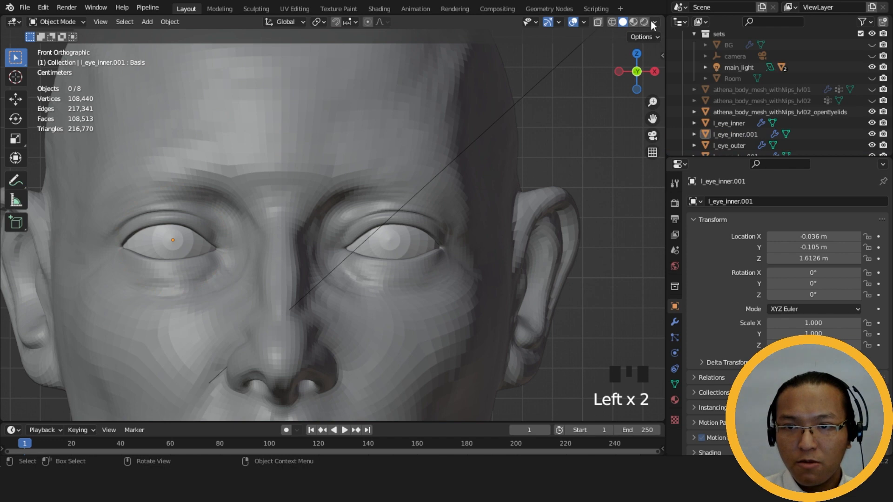
- Check both eyes on the whole head in rendered shading and return to solid shading
click(643, 22)
scroll(599, 165, down, 4)
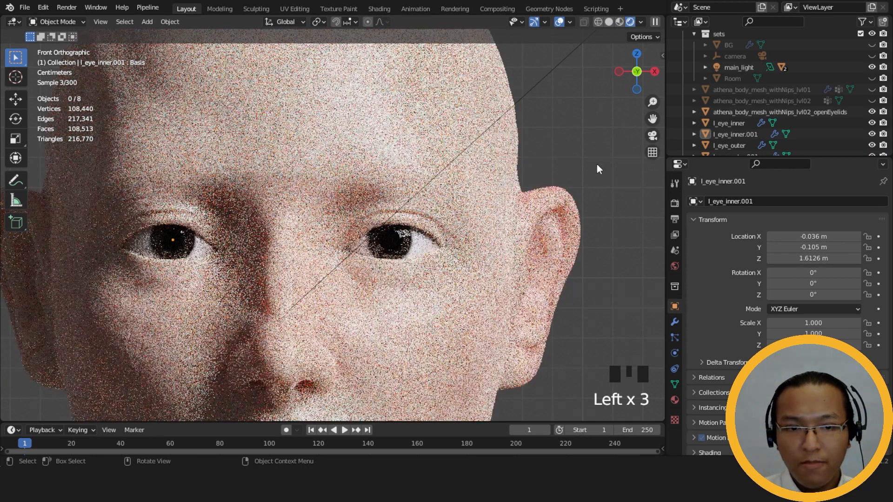
middle_drag(568, 263, 389, 280)
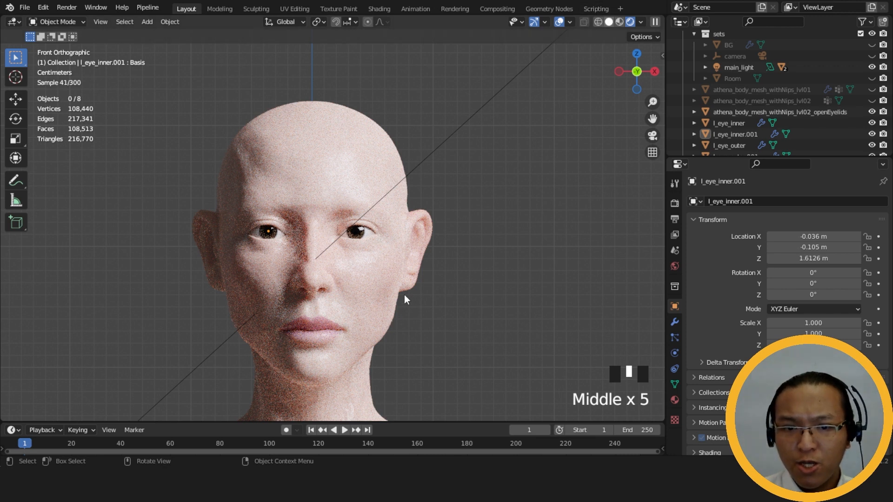
key(z)
click(388, 286)
- Select the athena_body_mesh_withNips_lvl02_openEyelids head and switch to the Sculpting workspace with the Clay Strips brush in solid shading
scroll(387, 286, up, 4)
mouse_move(445, 289)
middle_down()
mouse_move(403, 263)
mouse_move(489, 272)
mouse_move(557, 257)
mouse_move(470, 237)
middle_up()
click(470, 238)
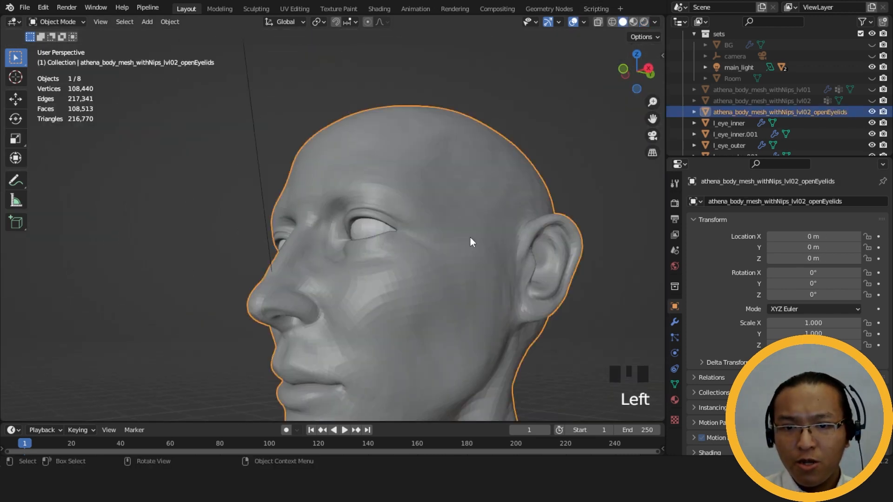
click(259, 10)
click(696, 22)
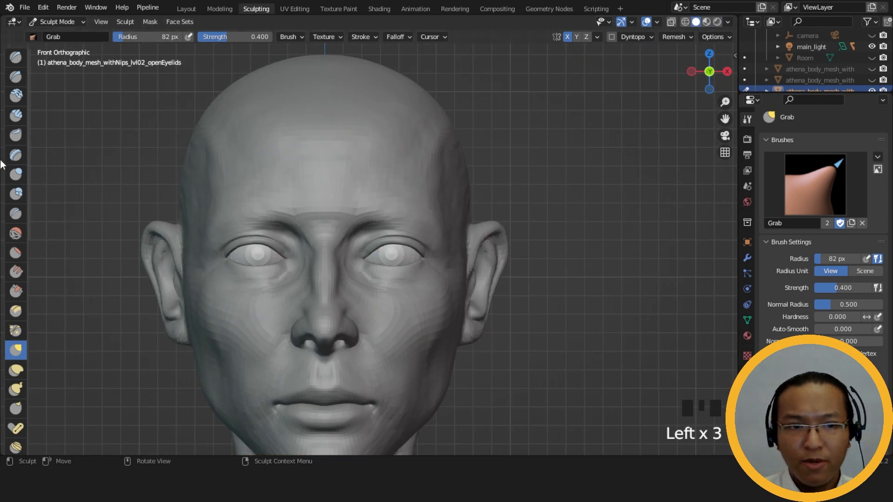
click(16, 114)
scroll(428, 268, up, 5)
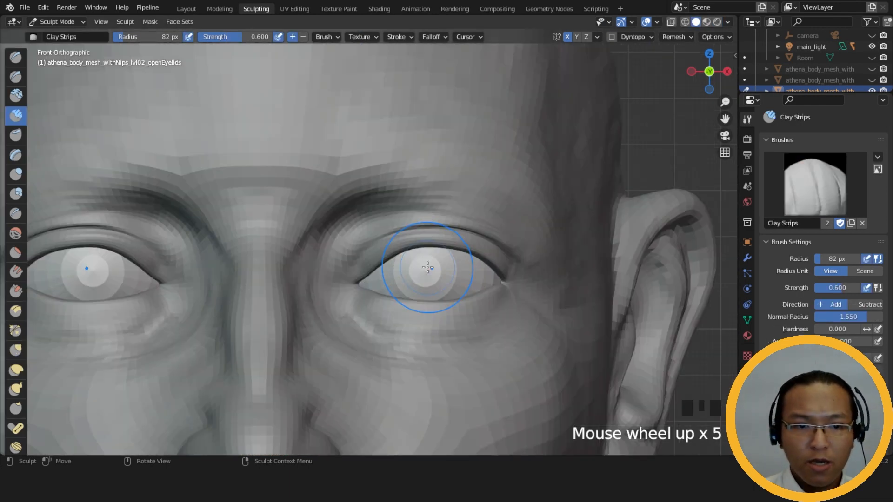
- Set the Clay Strips radius to 34 px and build up the skin fold above the middle of the upper eyelid
key(f)
click(411, 268)
mouse_move(412, 268)
middle_down()
mouse_move(321, 242)
mouse_move(355, 215)
mouse_move(386, 230)
mouse_move(434, 217)
middle_up()
click(417, 221)
key(ctrl+z)
click(434, 217)
drag(434, 217, 453, 219)
drag(440, 217, 458, 218)
mouse_move(444, 217)
mouse_down()
mouse_move(473, 226)
mouse_move(460, 221)
mouse_up()
middle_drag(453, 220, 389, 220)
- Extend the fold above the upper eyelid with clay strokes towards the outer eye corner
drag(389, 219, 449, 225)
drag(430, 225, 454, 228)
drag(425, 224, 453, 228)
drag(432, 225, 459, 230)
drag(438, 226, 493, 249)
mouse_move(481, 237)
mouse_down()
mouse_move(506, 245)
mouse_move(468, 230)
mouse_move(489, 235)
mouse_up()
mouse_move(460, 224)
mouse_down()
mouse_move(512, 249)
mouse_move(491, 237)
mouse_up()
drag(432, 211, 483, 230)
mouse_move(460, 224)
mouse_down()
mouse_move(501, 240)
mouse_move(489, 243)
mouse_move(449, 220)
mouse_up()
middle_drag(478, 239, 572, 237)
middle_drag(511, 211, 399, 210)
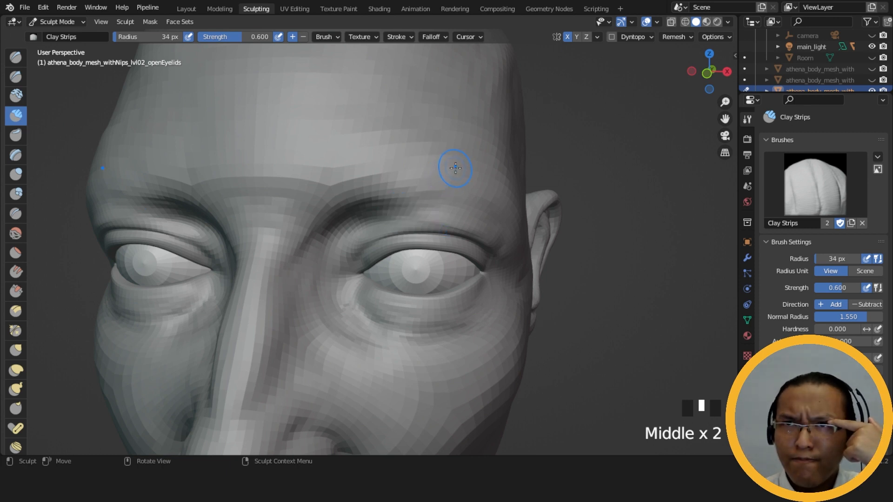
- Thicken the middle of the fold between brow and upper eyelid with repeated clay strokes from a lower view
middle_drag(442, 223, 429, 188)
drag(454, 215, 409, 217)
drag(435, 214, 400, 219)
drag(428, 215, 403, 218)
drag(433, 214, 414, 214)
drag(432, 213, 417, 215)
mouse_move(437, 214)
mouse_down()
mouse_move(423, 216)
mouse_move(497, 234)
mouse_up()
drag(442, 215, 414, 216)
drag(437, 214, 416, 215)
drag(437, 213, 409, 217)
mouse_move(414, 215)
mouse_down()
mouse_move(436, 214)
mouse_move(405, 212)
mouse_up()
drag(409, 211, 376, 216)
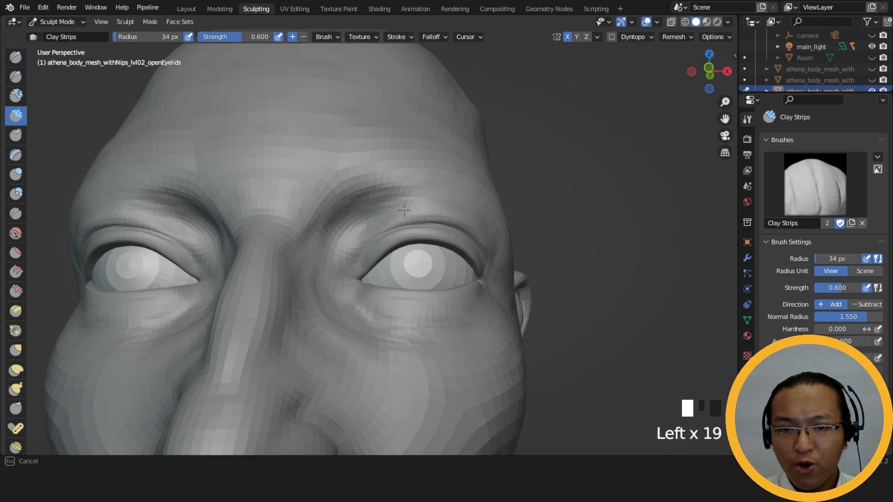
- Build up the outer end of the upper eyelid fold and smooth its transitions
middle_drag(479, 220, 409, 223)
drag(484, 230, 487, 232)
mouse_move(487, 232)
middle_down()
mouse_move(516, 235)
mouse_move(504, 237)
middle_up()
shift+drag(489, 240, 493, 244)
shift+drag(387, 227, 395, 228)
middle_drag(479, 246, 473, 219)
drag(473, 219, 488, 226)
drag(489, 226, 503, 234)
mouse_move(502, 235)
middle_down()
mouse_move(432, 235)
mouse_move(419, 246)
middle_up()
shift+drag(453, 251, 429, 220)
- Add clay below the brow above the inner half of the upper eyelid
mouse_move(432, 234)
middle_down()
mouse_move(542, 245)
mouse_move(531, 214)
middle_up()
drag(393, 217, 414, 210)
drag(400, 214, 421, 208)
drag(410, 212, 426, 207)
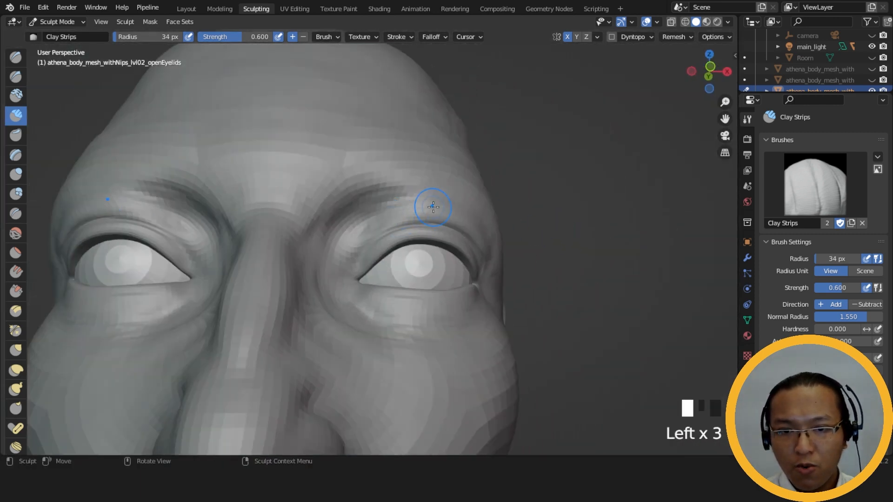
middle_drag(432, 205, 378, 245)
drag(378, 244, 374, 236)
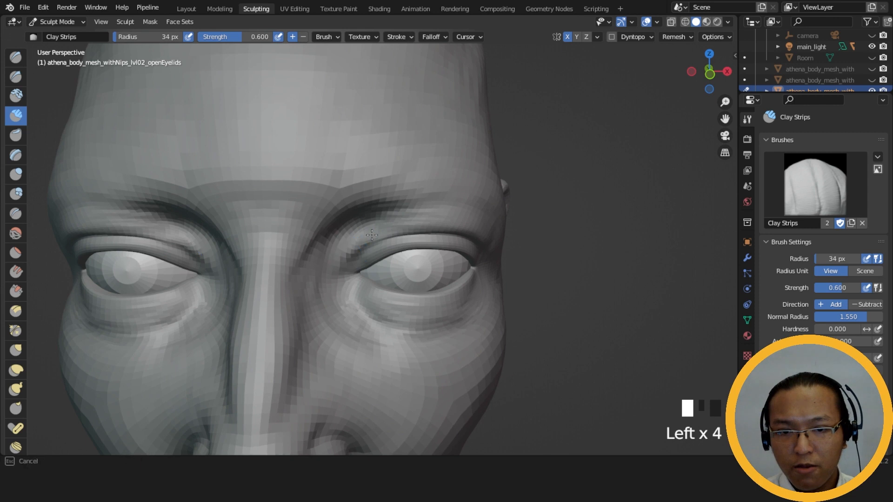
- Smooth the inner end of the upper eyelid fold beside the nose bridge
middle_drag(335, 267, 342, 254)
shift+drag(342, 253, 345, 249)
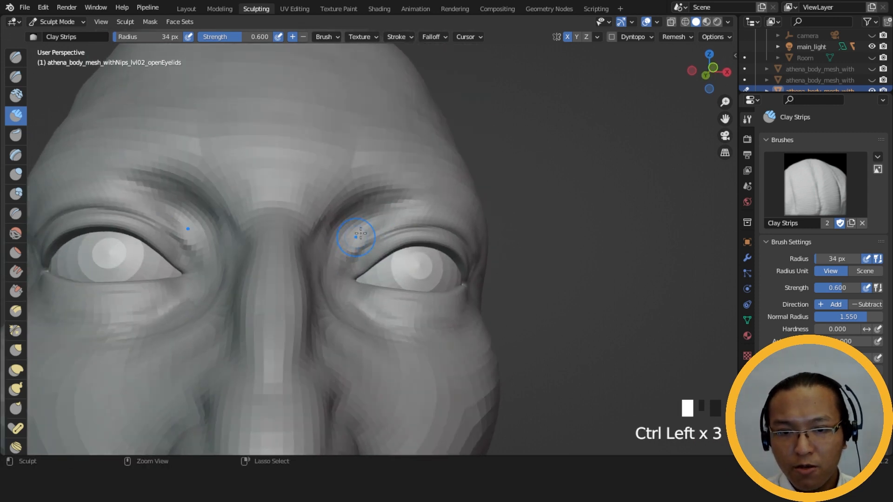
middle_drag(349, 244, 367, 227)
shift+drag(367, 228, 368, 225)
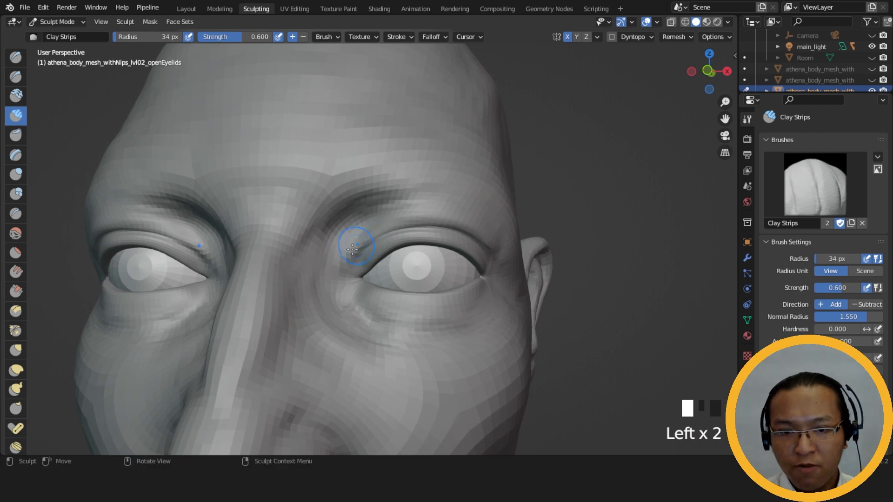
middle_drag(383, 222, 334, 264)
shift+drag(334, 265, 334, 264)
- Set the Clay Strips radius to 25 px and carve the inner end of the upper eyelid crease deeper
mouse_move(338, 275)
middle_down()
mouse_move(378, 269)
mouse_move(355, 237)
mouse_move(373, 255)
middle_up()
key(f)
click(375, 269)
ctrl+drag(370, 256, 372, 245)
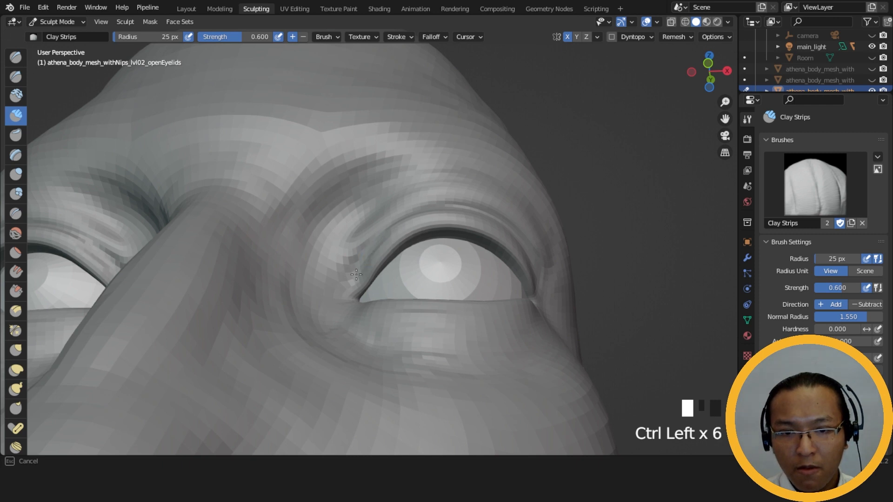
mouse_move(376, 251)
middle_down()
mouse_move(355, 253)
mouse_move(378, 270)
middle_up()
ctrl+click(373, 249)
ctrl+click(401, 230)
ctrl+click(402, 230)
middle_drag(402, 230, 374, 251)
ctrl+click(373, 252)
ctrl+click(373, 251)
ctrl+click(373, 252)
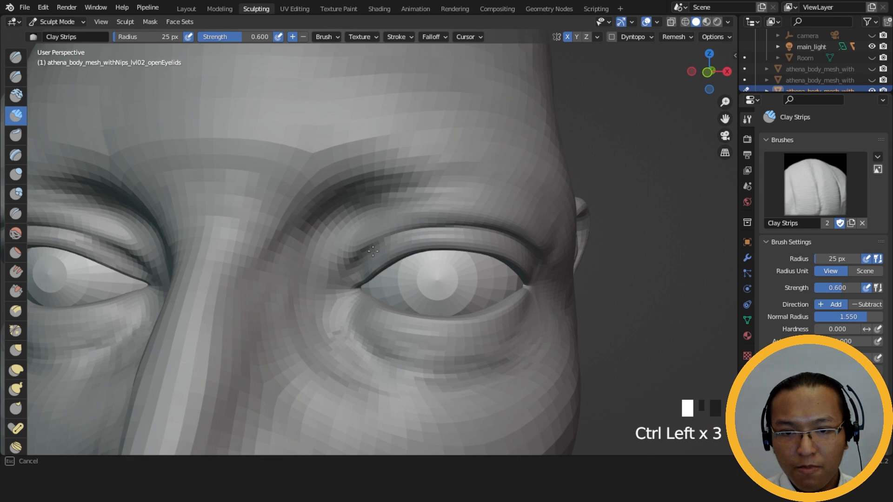
- Add clay strokes along the inner part of the upper eyelid crease and smooth the area above it
drag(399, 226, 363, 251)
drag(382, 238, 359, 255)
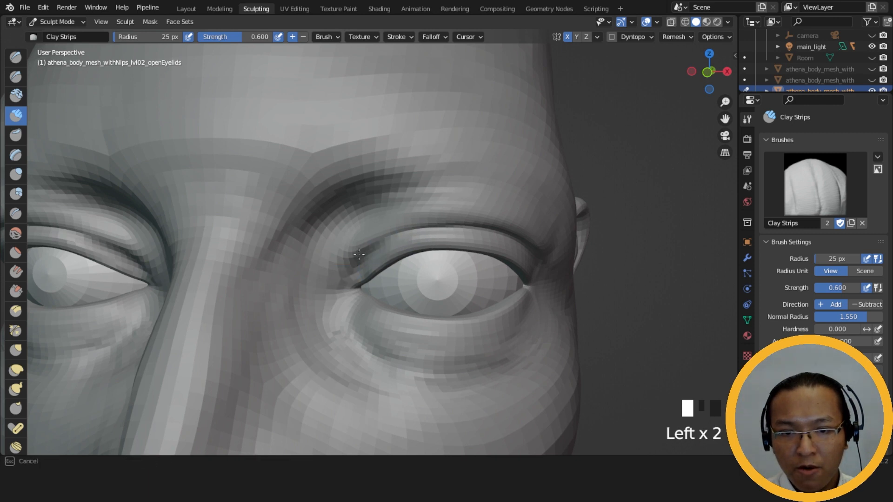
middle_drag(418, 225, 457, 207)
shift+click(457, 207)
- Carve down the inner half of the upper eyelid between the inner eye corner and the crease
mouse_move(344, 242)
middle_down()
mouse_move(419, 233)
mouse_move(428, 275)
mouse_move(427, 202)
mouse_move(447, 253)
mouse_move(445, 233)
mouse_move(504, 183)
mouse_move(425, 269)
mouse_move(453, 209)
mouse_move(445, 232)
middle_up()
ctrl+drag(277, 303, 314, 279)
ctrl+drag(289, 300, 335, 255)
middle_drag(385, 294, 385, 279)
ctrl+drag(269, 314, 317, 291)
ctrl+drag(307, 300, 351, 281)
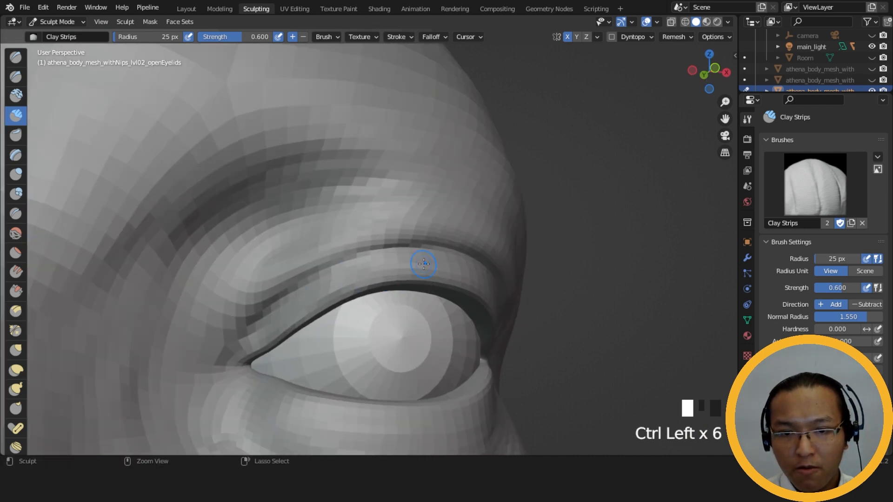
- Carve along the upper eyelid surface from the inner corner across to its outer half
mouse_move(424, 266)
middle_down()
mouse_move(341, 274)
mouse_move(418, 285)
middle_up()
mouse_move(268, 314)
ctrl+mouse_down()
mouse_move(291, 297)
mouse_move(409, 270)
ctrl+mouse_up()
middle_drag(433, 274, 447, 259)
ctrl+drag(432, 260, 423, 261)
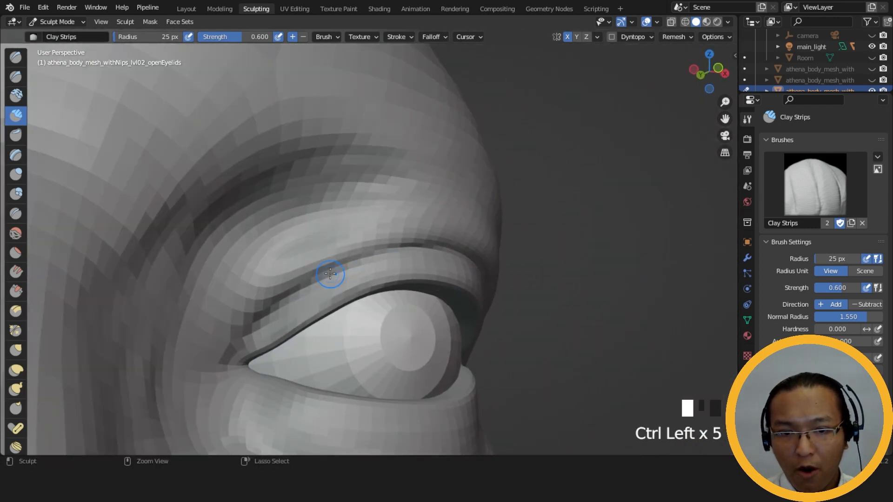
ctrl+drag(363, 277, 465, 283)
middle_drag(465, 283, 421, 274)
mouse_move(421, 274)
ctrl+mouse_down()
mouse_move(460, 270)
mouse_move(399, 256)
ctrl+mouse_up()
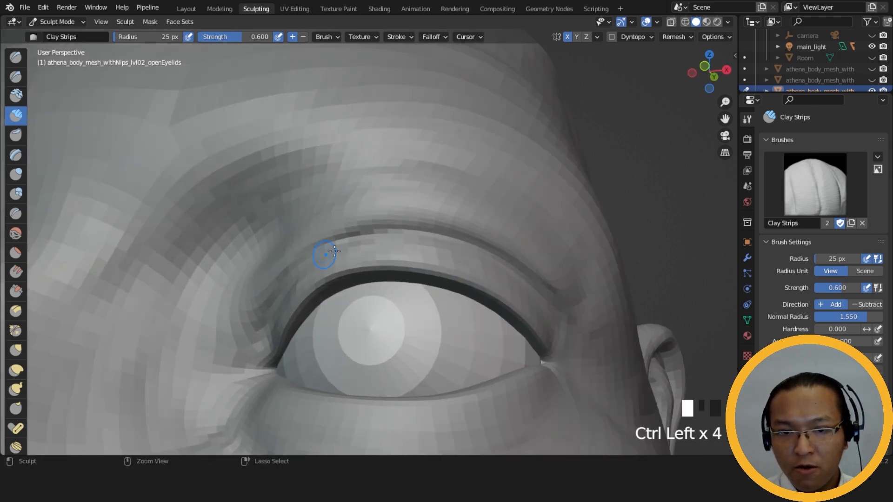
ctrl+drag(460, 260, 464, 272)
middle_drag(464, 271, 470, 261)
- Build up the overhanging edge of the skin fold just above the upper eyelid crease
click(375, 232)
drag(375, 232, 402, 233)
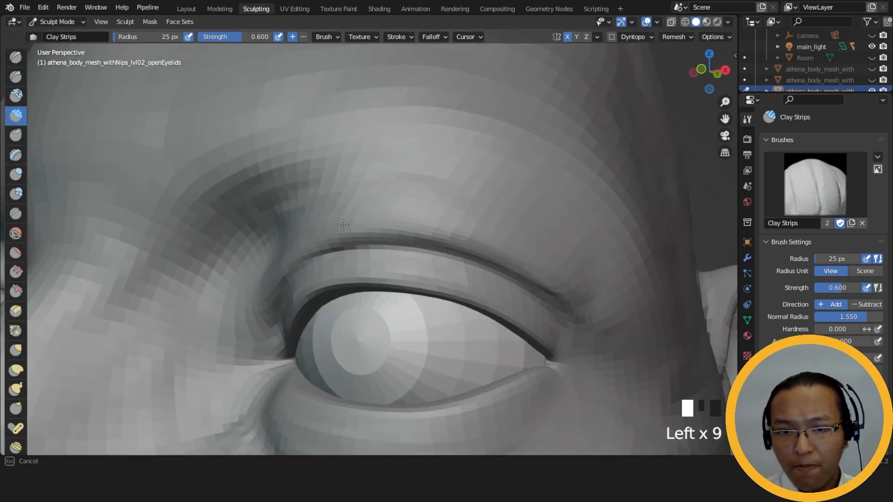
drag(343, 225, 350, 226)
middle_drag(350, 226, 431, 245)
mouse_move(431, 245)
mouse_down()
mouse_move(367, 242)
mouse_move(424, 245)
mouse_up()
drag(424, 245, 485, 230)
mouse_move(484, 230)
middle_down()
mouse_move(422, 225)
mouse_move(405, 266)
middle_up()
mouse_move(405, 265)
ctrl+mouse_down()
mouse_move(439, 273)
mouse_move(384, 268)
ctrl+mouse_up()
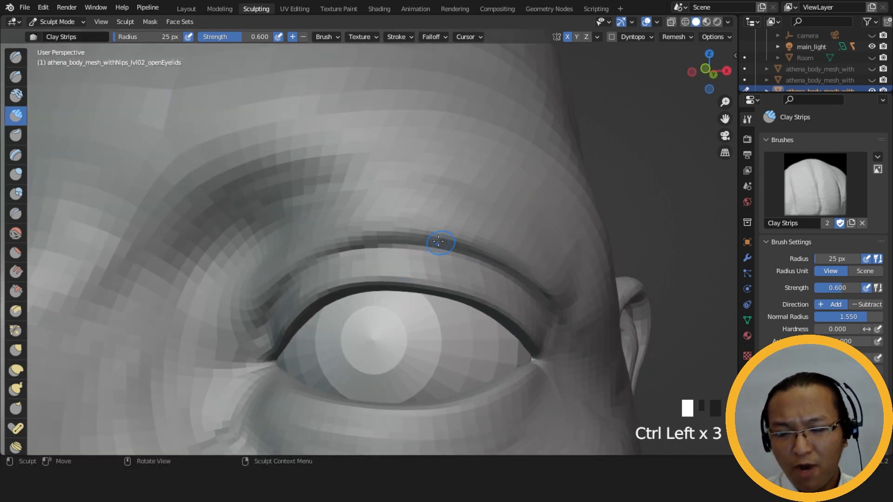
click(426, 218)
drag(426, 218, 427, 202)
- Carve the middle and outer part of the upper eyelid band below the crease
middle_drag(405, 183, 539, 240)
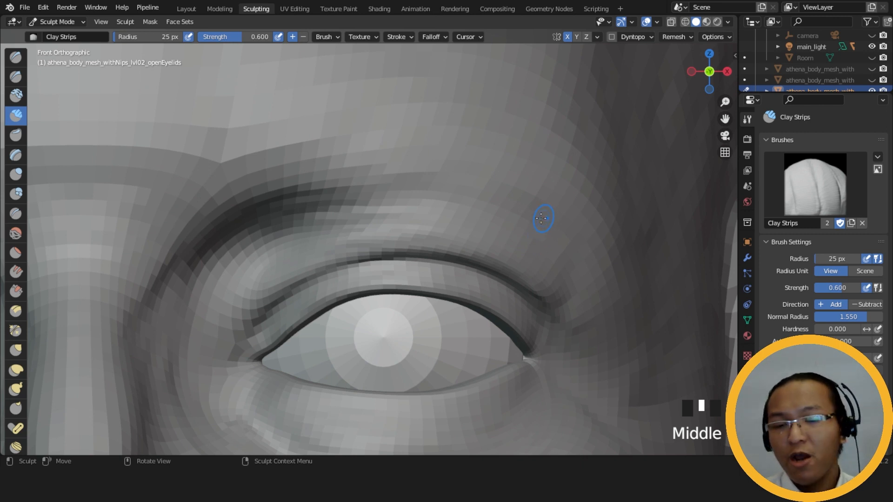
middle_drag(482, 261, 428, 274)
drag(428, 274, 484, 291)
drag(431, 278, 490, 294)
ctrl+drag(395, 277, 425, 283)
ctrl+drag(419, 283, 433, 284)
mouse_move(421, 270)
middle_down()
mouse_move(478, 283)
mouse_move(517, 272)
middle_up()
mouse_move(374, 282)
ctrl+mouse_down()
mouse_move(339, 279)
mouse_move(409, 276)
ctrl+mouse_up()
ctrl+drag(410, 277, 458, 279)
ctrl+drag(438, 278, 460, 281)
ctrl+drag(437, 278, 461, 281)
ctrl+drag(442, 280, 467, 283)
- Add clay strokes to the upper eyelid band with a 38 px brush radius
mouse_move(468, 283)
middle_down()
mouse_move(405, 279)
mouse_move(469, 291)
middle_up()
drag(337, 286, 334, 286)
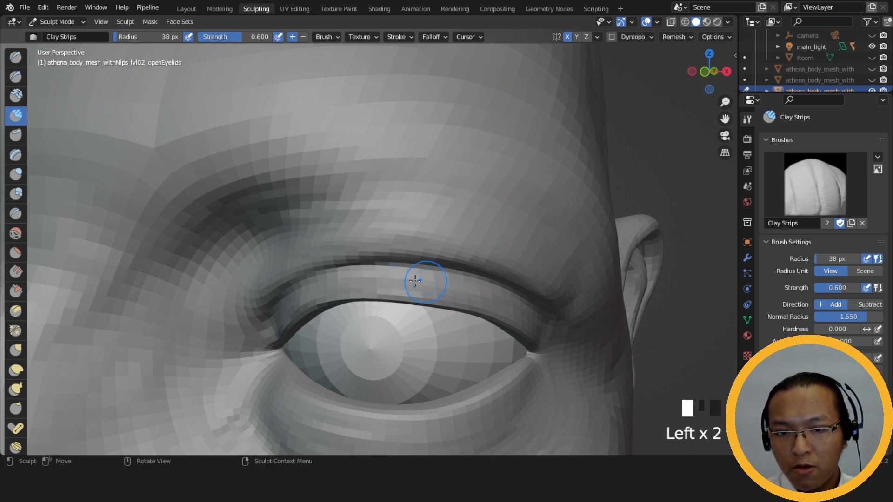
middle_drag(483, 299, 433, 299)
mouse_move(432, 300)
mouse_down()
mouse_move(301, 300)
mouse_move(425, 303)
mouse_up()
- Try carving the inner half of the upper eyelid from below, and undo the last strokes
mouse_move(425, 303)
middle_down()
mouse_move(439, 285)
mouse_move(350, 262)
mouse_move(344, 227)
mouse_move(337, 251)
middle_up()
ctrl+drag(337, 252, 274, 293)
ctrl+drag(280, 288, 347, 241)
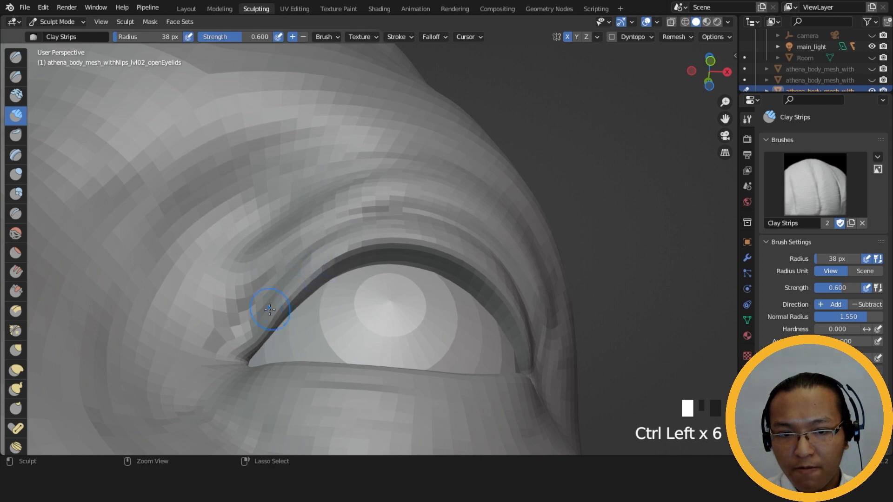
middle_drag(309, 266, 367, 259)
key(ctrl+z)
key(ctrl+z)
key(ctrl+z)
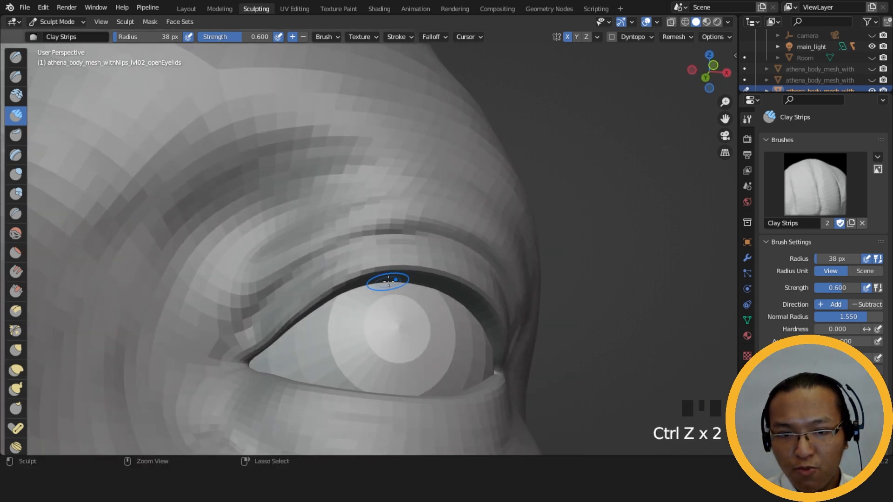
- Pull the inner part of the upper eyelid edge with the Grab brush from below, enlarging its radius to 107 px
key(g)
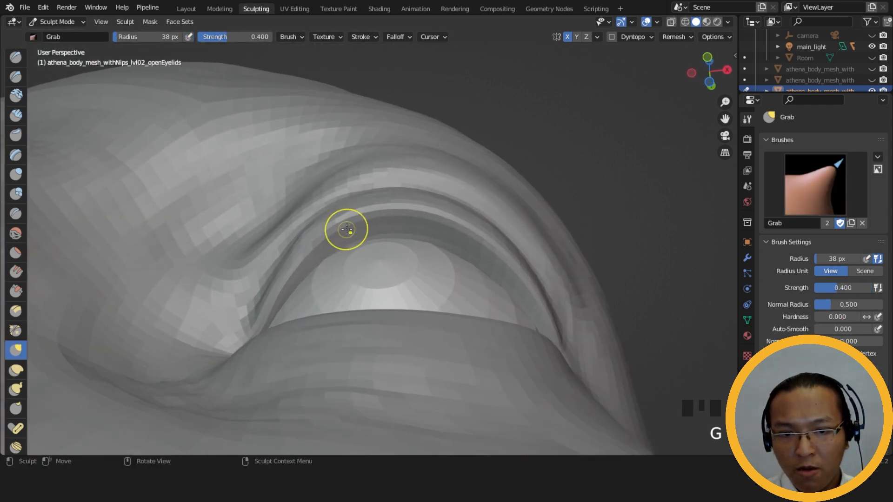
key(f)
key(f)
click(300, 242)
drag(301, 242, 302, 239)
mouse_move(302, 242)
middle_down()
mouse_move(308, 297)
mouse_move(311, 242)
middle_up()
key(f)
click(369, 242)
drag(304, 236, 304, 236)
- Switch back to Clay Strips with a 41 px radius and turn on the wireframe overlay
click(16, 115)
key(f)
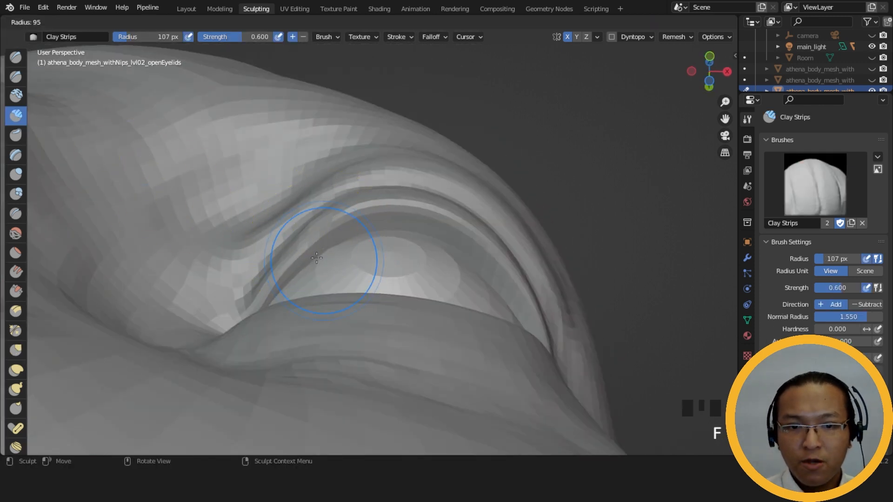
click(287, 261)
click(656, 22)
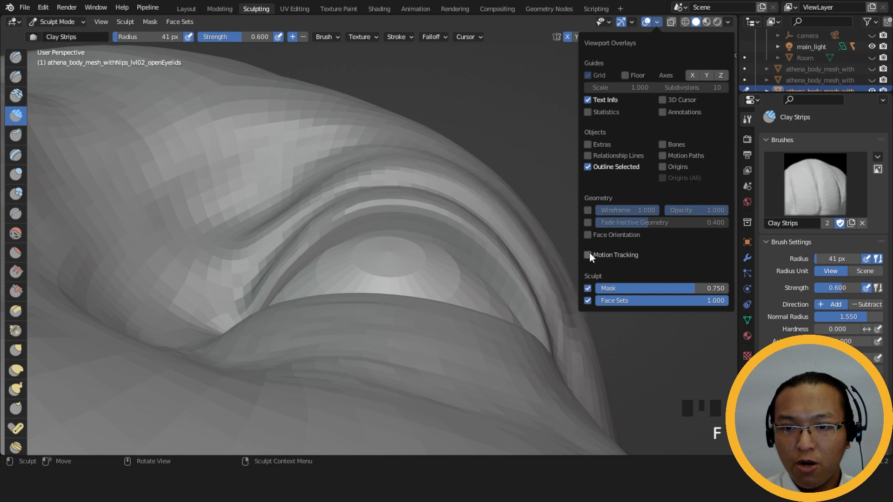
click(588, 210)
- Carve along the upper eyelid band with subtractive Clay Strips strokes, and smooth the carved area
ctrl+middle_drag(369, 228, 385, 275)
ctrl+drag(284, 298, 363, 255)
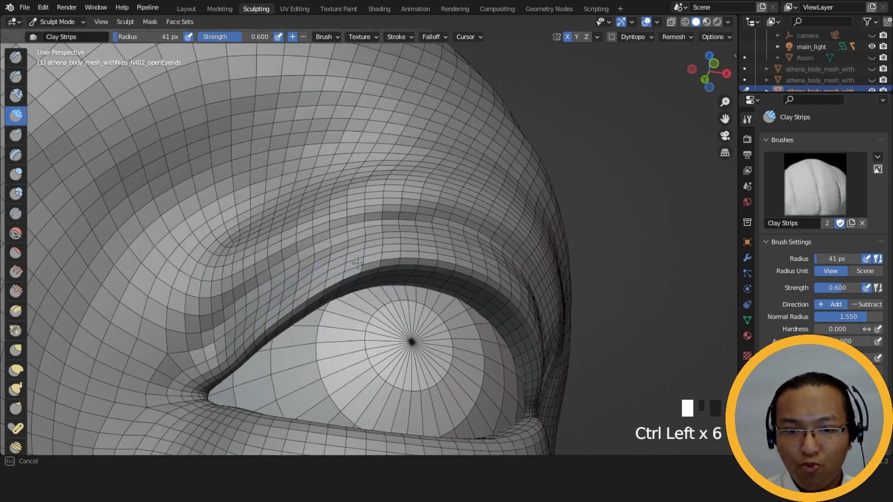
ctrl+drag(350, 261, 405, 249)
mouse_move(419, 249)
middle_down()
mouse_move(398, 247)
mouse_move(411, 231)
middle_up()
shift+drag(411, 232, 391, 250)
middle_drag(392, 250, 397, 269)
shift+drag(397, 269, 297, 282)
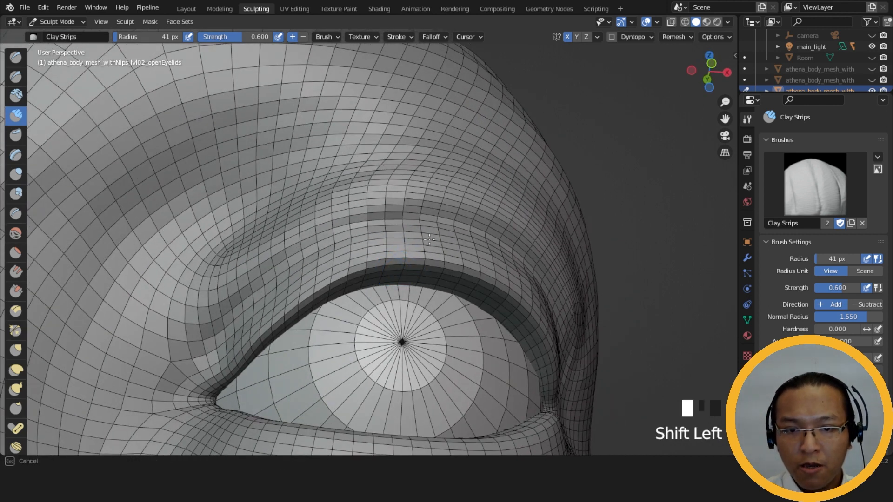
- Turn off the wireframe overlay, smooth the upper eyelid, and carve the inner half of its crease
click(656, 22)
click(588, 209)
mouse_move(418, 274)
middle_down()
mouse_move(410, 228)
mouse_move(400, 258)
mouse_move(419, 210)
middle_up()
shift+drag(418, 209, 442, 233)
mouse_move(443, 233)
middle_down()
mouse_move(454, 249)
mouse_move(373, 299)
mouse_move(383, 301)
middle_up()
ctrl+drag(382, 301, 347, 308)
ctrl+drag(300, 328, 289, 333)
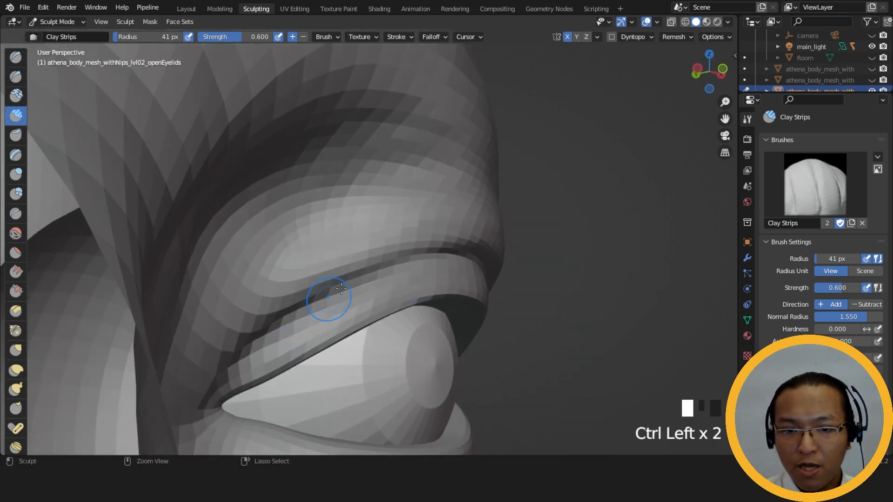
- Deepen the outer end of the upper eyelid crease with subtractive Clay Strips strokes
middle_drag(407, 291, 418, 338)
ctrl+middle_drag(479, 307, 460, 260)
mouse_move(461, 261)
middle_down()
mouse_move(454, 269)
mouse_move(396, 261)
middle_up()
ctrl+middle_drag(396, 261, 409, 218)
drag(404, 280, 404, 280)
middle_drag(465, 299, 449, 259)
ctrl+drag(479, 277, 479, 277)
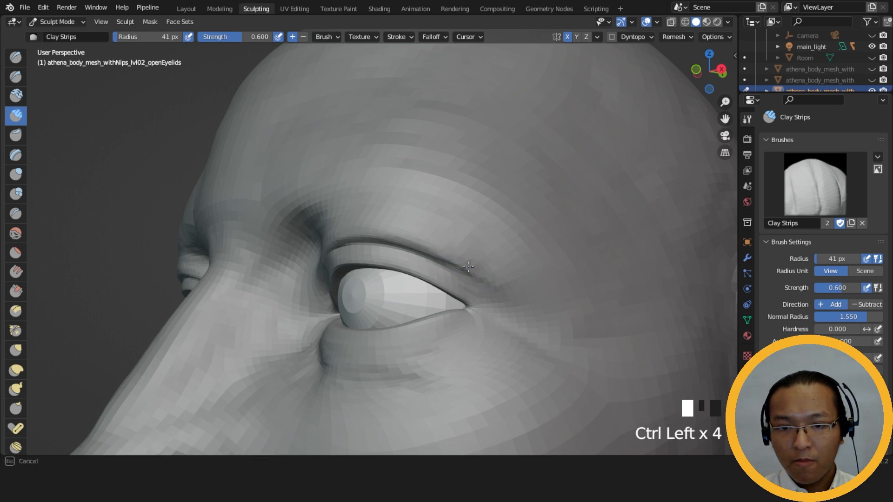
- Smooth the skin at the outer eye corner and add clay to the outer end of the upper eyelid fold
middle_drag(480, 288, 486, 298)
shift+drag(492, 307, 491, 307)
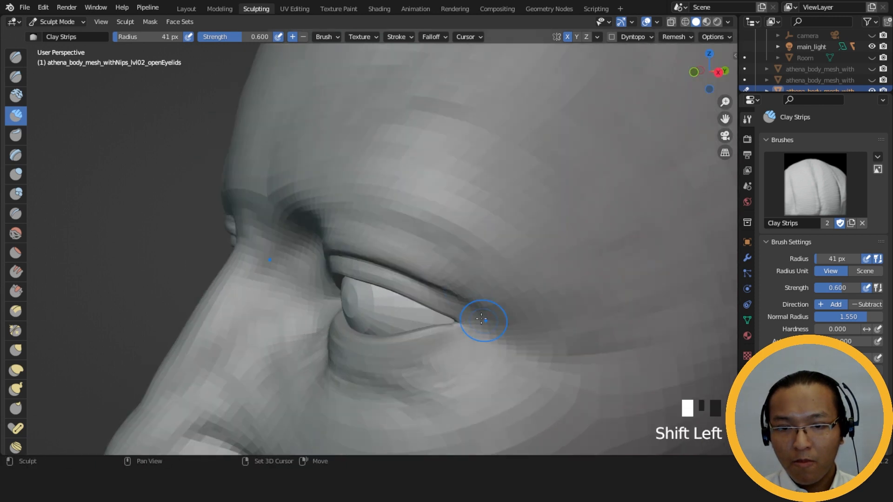
drag(457, 298, 461, 300)
middle_drag(461, 300, 507, 290)
drag(499, 293, 498, 294)
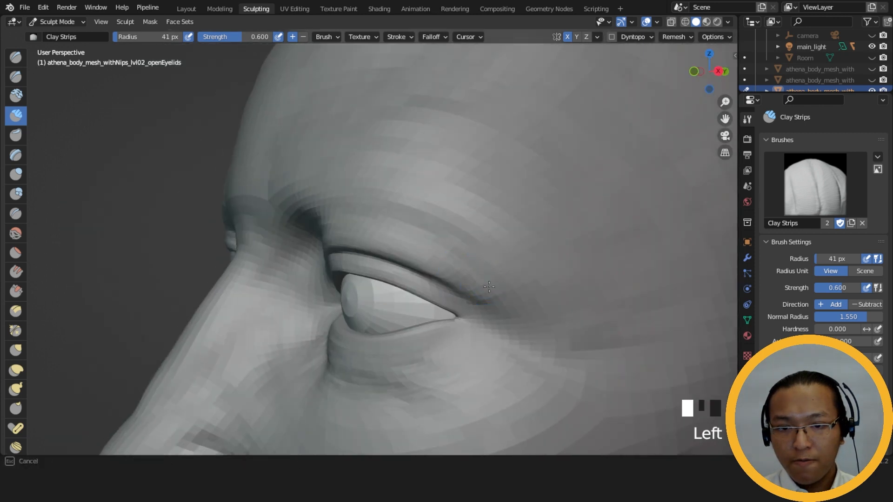
click(501, 294)
click(502, 294)
click(502, 294)
- Build up the fold above the upper eyelid crease with Clay Strips, smoothing it lightly
alt+middle_drag(532, 292, 573, 250)
mouse_move(507, 216)
ctrl+middle_down()
mouse_move(463, 281)
mouse_move(554, 266)
ctrl+middle_up()
middle_drag(228, 265, 316, 255)
drag(271, 257, 289, 252)
drag(279, 253, 292, 244)
mouse_move(286, 247)
mouse_down()
mouse_move(294, 235)
mouse_move(277, 237)
mouse_move(253, 270)
mouse_move(279, 260)
mouse_move(272, 267)
mouse_up()
click(259, 255)
drag(297, 255, 275, 268)
mouse_move(290, 269)
middle_down()
mouse_move(328, 270)
mouse_move(291, 262)
middle_up()
mouse_move(291, 257)
shift+mouse_down()
mouse_move(270, 263)
mouse_move(298, 251)
shift+mouse_up()
middle_drag(316, 263, 230, 256)
mouse_move(258, 260)
mouse_down()
mouse_move(241, 258)
mouse_move(246, 265)
mouse_up()
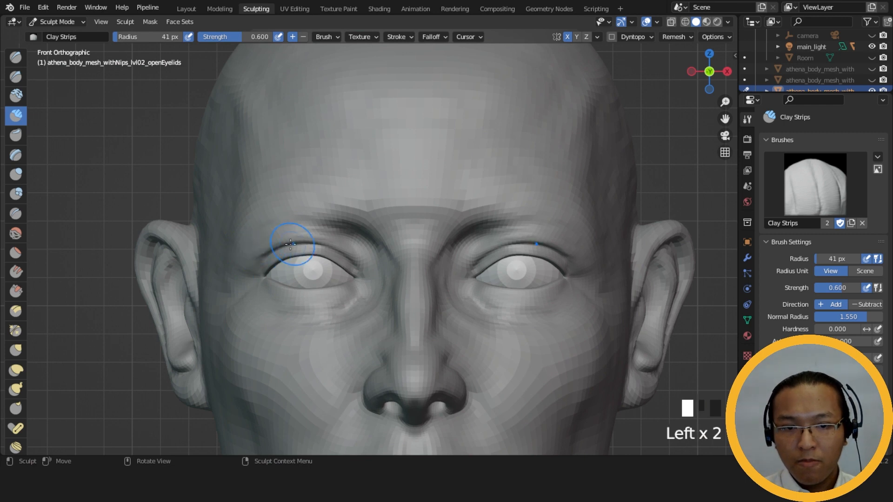
- Add clay strokes along the outer half of the upper eyelid fold from a three-quarter view
middle_drag(320, 236, 242, 266)
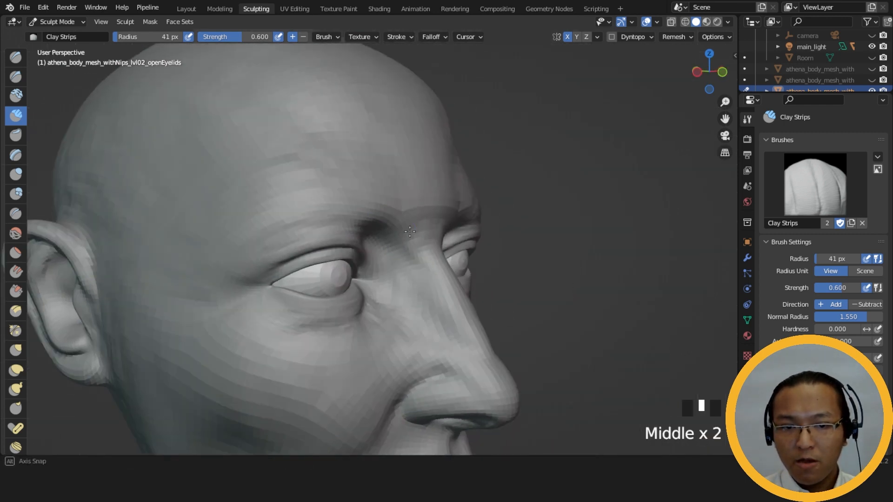
drag(293, 249, 270, 256)
drag(311, 240, 279, 249)
drag(307, 240, 267, 250)
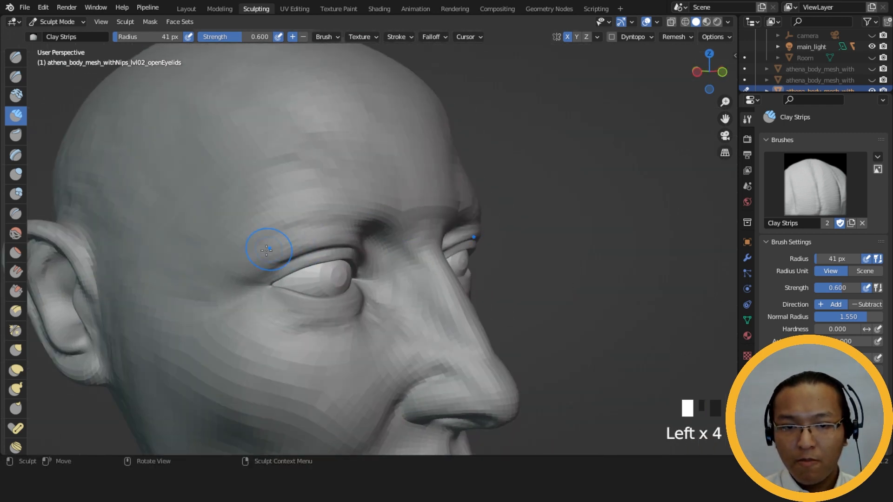
- Examine the face and eyelids from the front in rendered shading, and return to solid shading
middle_drag(287, 229, 592, 117)
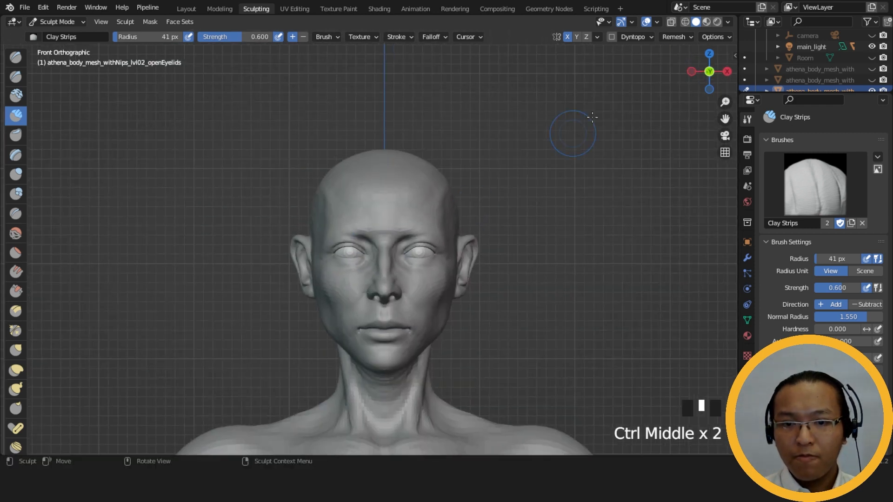
click(717, 21)
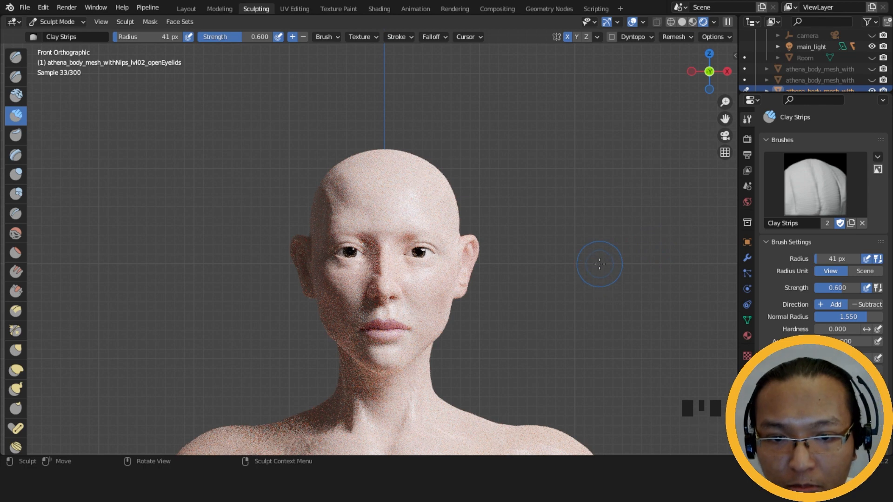
scroll(465, 300, up, 7)
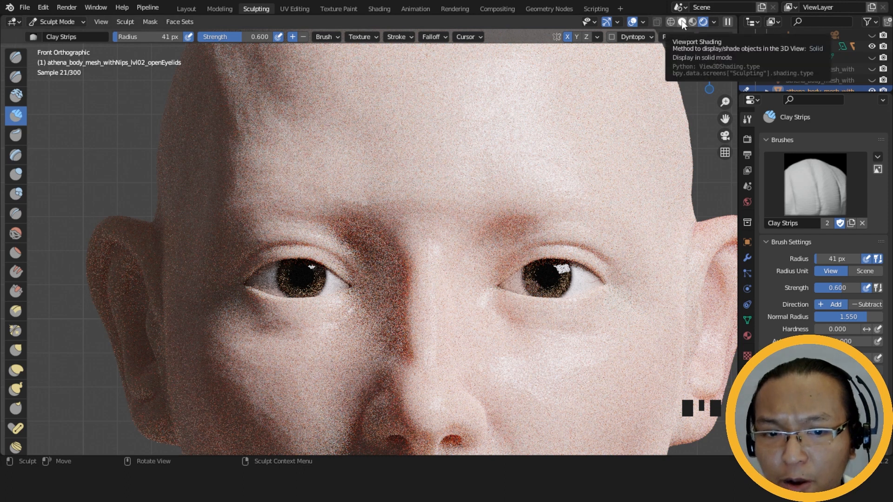
scroll(552, 236, down, 5)
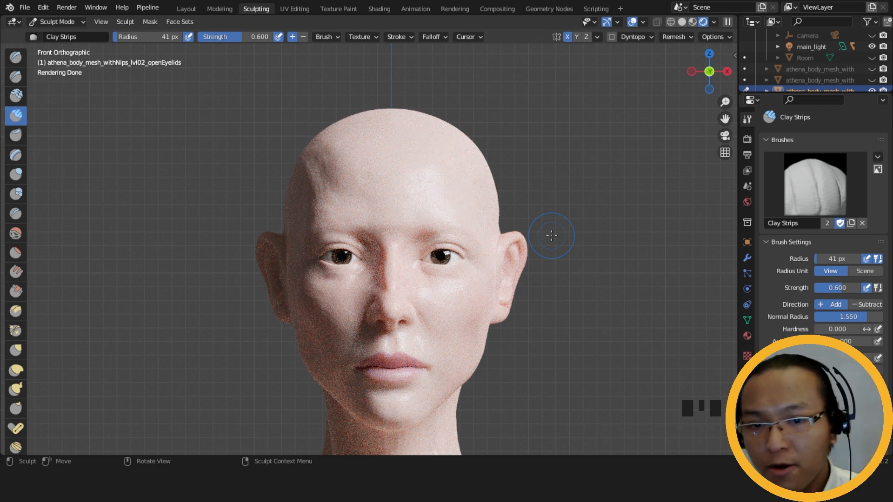
click(682, 22)
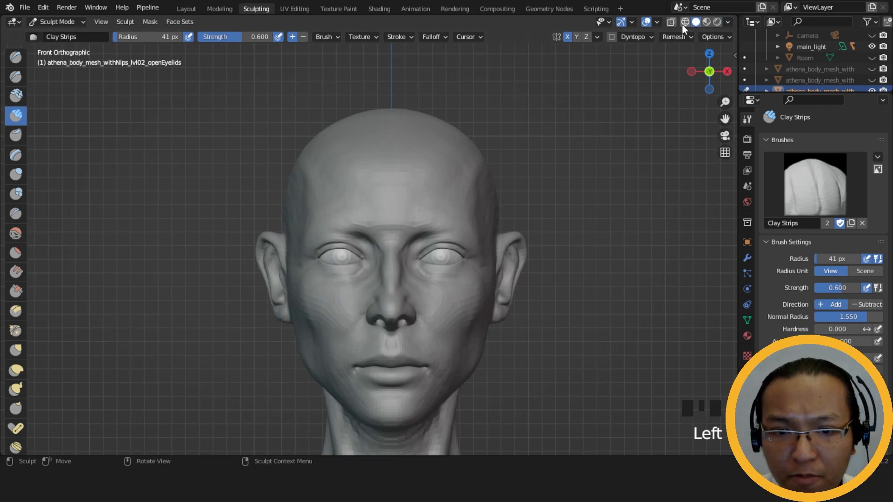
- Set the Clay Strips radius to 35 px and carve along the area beneath the lower eyelid
mouse_move(351, 233)
shift+middle_down()
mouse_move(360, 186)
mouse_move(373, 226)
shift+middle_up()
mouse_move(354, 191)
middle_down()
mouse_move(336, 205)
mouse_move(294, 172)
mouse_move(337, 198)
middle_up()
key(f)
click(333, 205)
ctrl+click(339, 198)
ctrl+click(339, 197)
ctrl+click(348, 198)
ctrl+click(356, 198)
ctrl+click(363, 199)
ctrl+click(367, 199)
ctrl+click(349, 199)
ctrl+click(340, 199)
ctrl+click(325, 199)
ctrl+click(317, 199)
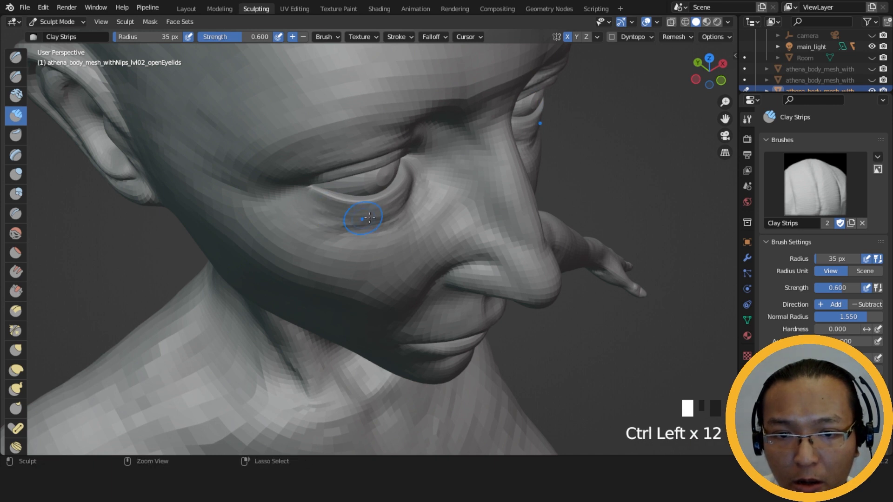
- Carve the crease beneath the lower eyelid further from above, and smooth its outer end
middle_drag(369, 218, 347, 211)
ctrl+click(351, 207)
ctrl+click(355, 205)
ctrl+click(356, 209)
ctrl+click(356, 214)
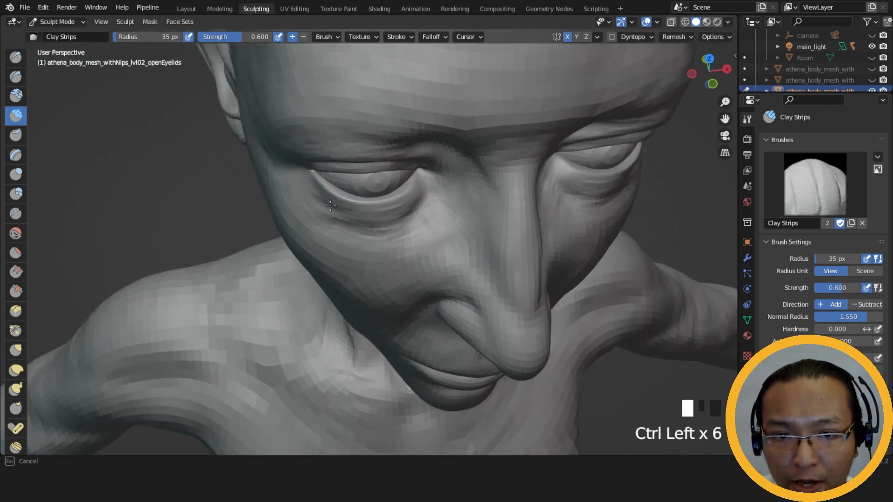
middle_drag(326, 196, 319, 188)
shift+click(316, 186)
ctrl+click(339, 198)
ctrl+click(344, 192)
- Check the eyes from the front in rendered shading, and switch back to solid shading
middle_drag(356, 210, 367, 163)
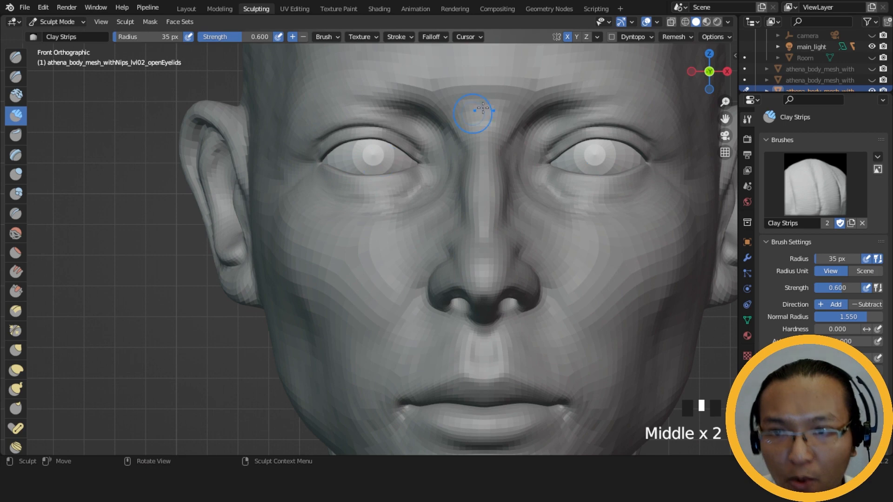
click(717, 23)
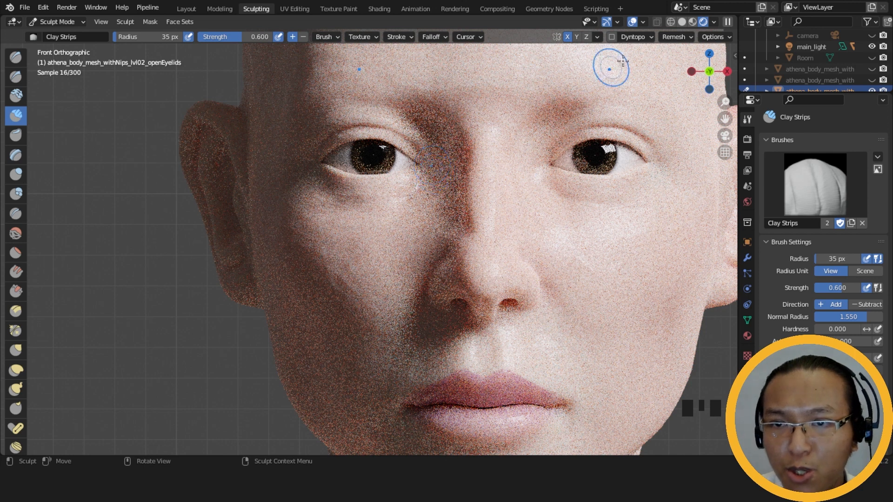
click(683, 24)
- Carve the skin beneath the outer half of the lower eyelid, working up to the outer eye corner
middle_drag(381, 214, 333, 203)
ctrl+drag(332, 203, 329, 212)
ctrl+drag(333, 203, 329, 212)
ctrl+drag(332, 203, 329, 212)
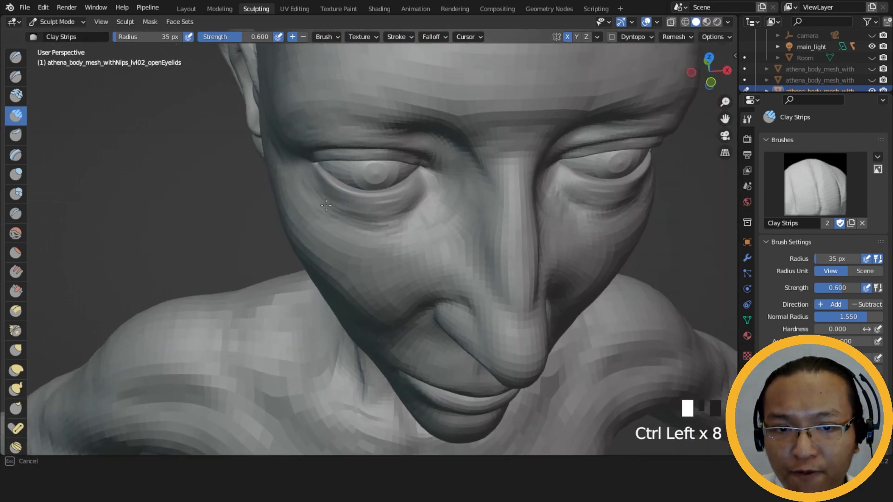
ctrl+click(312, 187)
ctrl+click(319, 186)
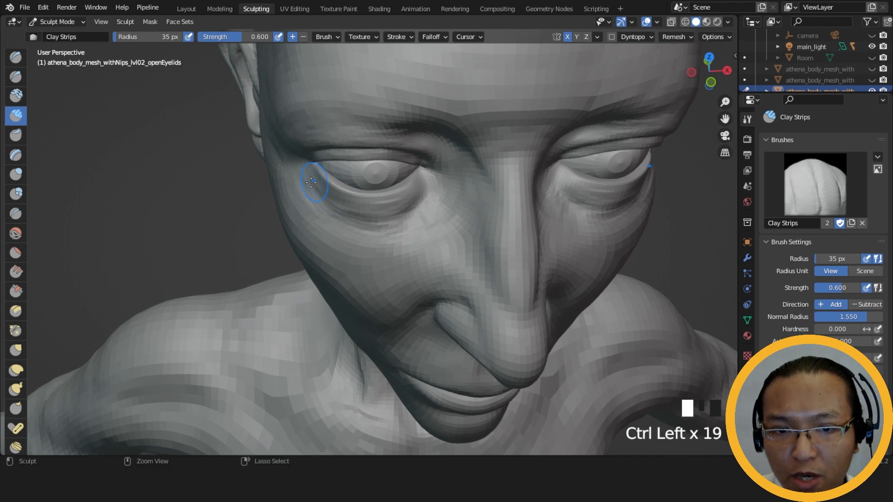
ctrl+click(302, 162)
ctrl+click(304, 163)
- Add clay strokes beneath the middle and outer part of the lower eyelid, smoothing in between
mouse_move(303, 163)
middle_down()
mouse_move(366, 205)
mouse_move(328, 193)
middle_up()
click(366, 205)
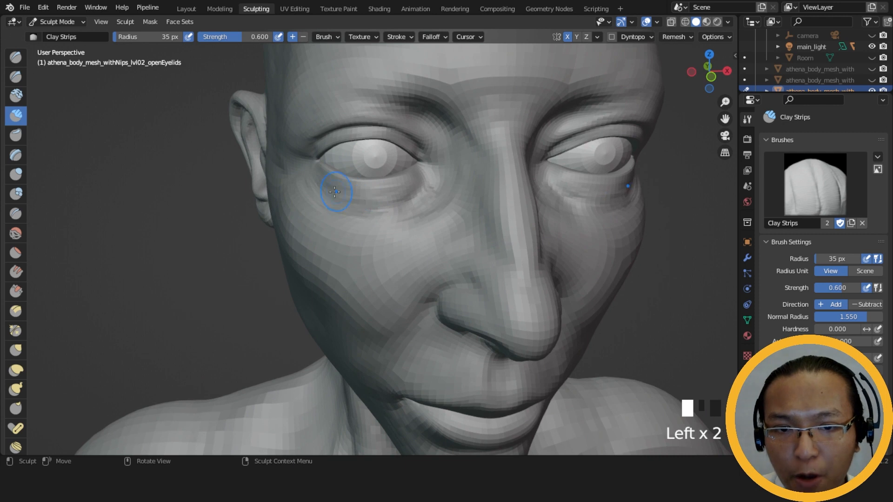
middle_drag(396, 191, 456, 182)
click(353, 196)
middle_drag(381, 200, 419, 197)
shift+click(352, 197)
click(352, 196)
click(352, 196)
click(352, 197)
middle_drag(352, 197, 337, 184)
click(337, 184)
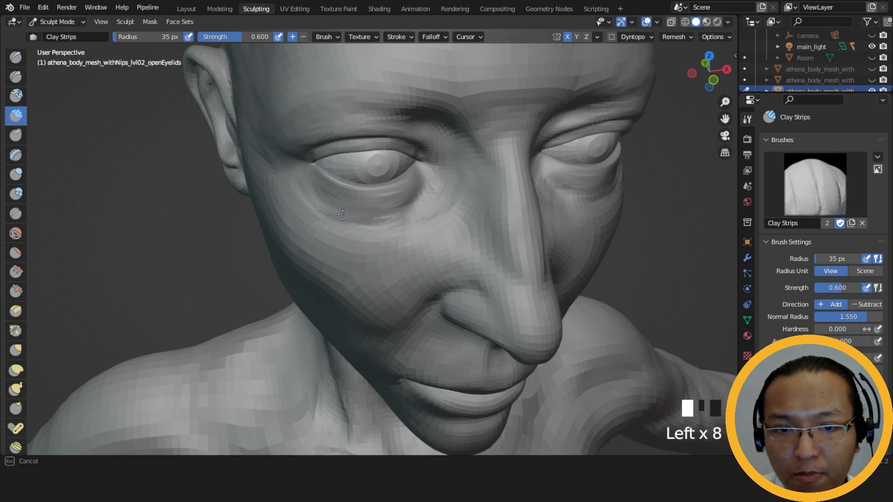
- Build up the lower edge of the under-eye bag with Clay Strips, and smooth it
click(360, 227)
click(356, 227)
click(349, 224)
click(328, 210)
shift+click(364, 214)
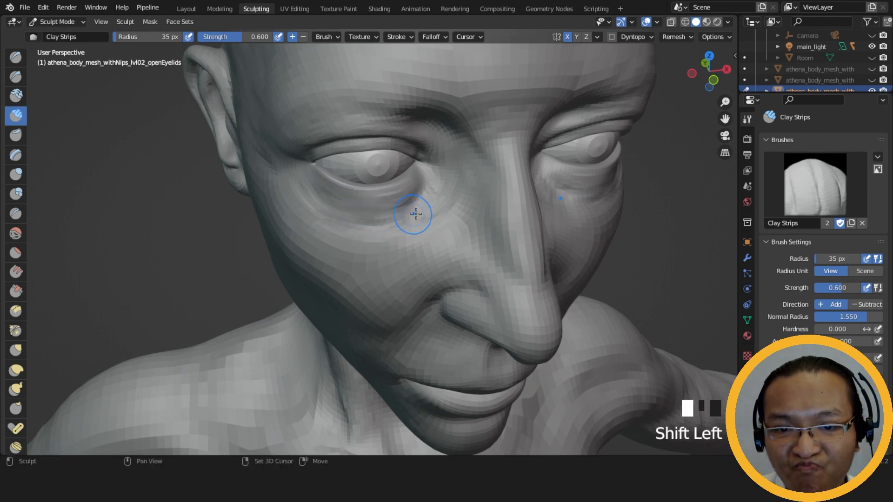
- Carve the under-eye crease from the outer end to the inner end below the lower eyelid
middle_drag(409, 216, 358, 215)
ctrl+click(325, 199)
ctrl+click(326, 199)
ctrl+click(332, 201)
ctrl+click(349, 208)
ctrl+click(389, 215)
ctrl+click(393, 221)
ctrl+click(409, 210)
- Carve the inner part of the under-eye area toward the inner eye corner from the front
mouse_move(410, 210)
middle_down()
mouse_move(531, 108)
mouse_move(419, 189)
mouse_move(460, 139)
mouse_move(470, 108)
mouse_move(453, 149)
middle_up()
scroll(419, 189, up, 4)
ctrl+click(393, 178)
ctrl+click(405, 171)
ctrl+click(409, 170)
ctrl+click(404, 180)
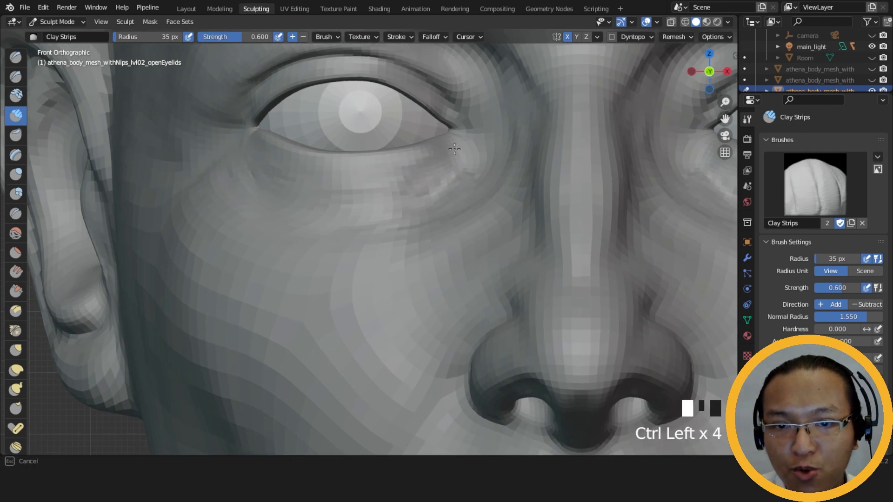
ctrl+click(404, 176)
ctrl+click(411, 163)
- Smooth the skin below the inner eye corner and adjust the lower eyelid with a resized Grab brush
mouse_move(454, 144)
middle_down()
mouse_move(463, 183)
mouse_move(425, 211)
middle_up()
shift+click(462, 183)
key(g)
key(f)
click(488, 205)
key(f)
click(484, 209)
drag(426, 216, 424, 210)
drag(426, 211, 429, 209)
mouse_move(429, 208)
middle_down()
mouse_move(419, 189)
mouse_move(395, 213)
middle_up()
drag(397, 228, 400, 239)
- Reshape the middle and outer part of the lower eyelid from above with a 124 px Grab brush
middle_drag(400, 238, 395, 249)
key(f)
click(371, 252)
drag(371, 250, 365, 243)
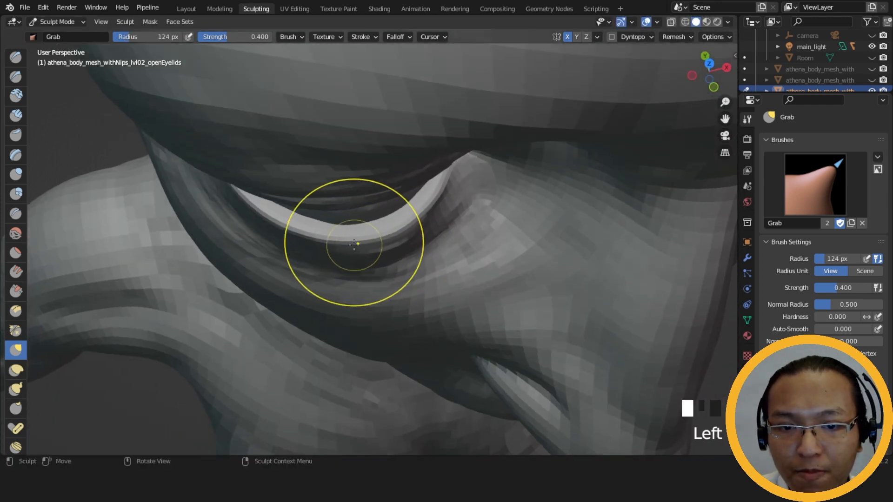
middle_drag(355, 243, 348, 218)
drag(270, 191, 255, 186)
middle_drag(253, 185, 231, 169)
drag(271, 167, 263, 181)
- Switch to Clay Strips with a 47 px radius and carve beneath the inner end of the lower eyelid
click(16, 115)
key(f)
click(365, 209)
middle_drag(365, 209, 441, 177)
ctrl+click(428, 169)
ctrl+click(427, 168)
ctrl+click(425, 168)
ctrl+click(425, 166)
ctrl+click(422, 163)
ctrl+click(440, 166)
ctrl+drag(458, 162, 463, 159)
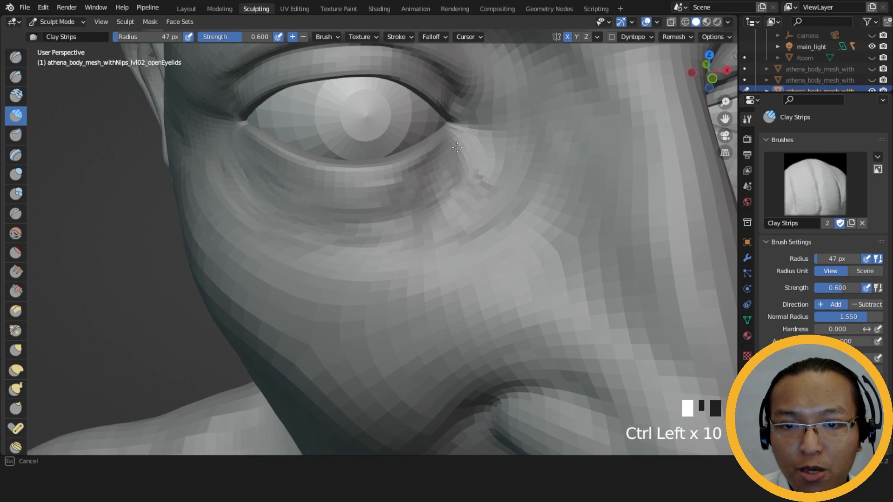
- Smooth the ridge below the inner eye corner and carve it down with subtractive strokes
mouse_move(419, 174)
middle_down()
mouse_move(470, 180)
mouse_move(470, 151)
mouse_move(459, 155)
mouse_move(465, 175)
middle_up()
shift+click(444, 153)
shift+drag(457, 191, 442, 215)
ctrl+click(459, 180)
ctrl+click(458, 179)
ctrl+click(457, 177)
ctrl+drag(456, 176, 456, 209)
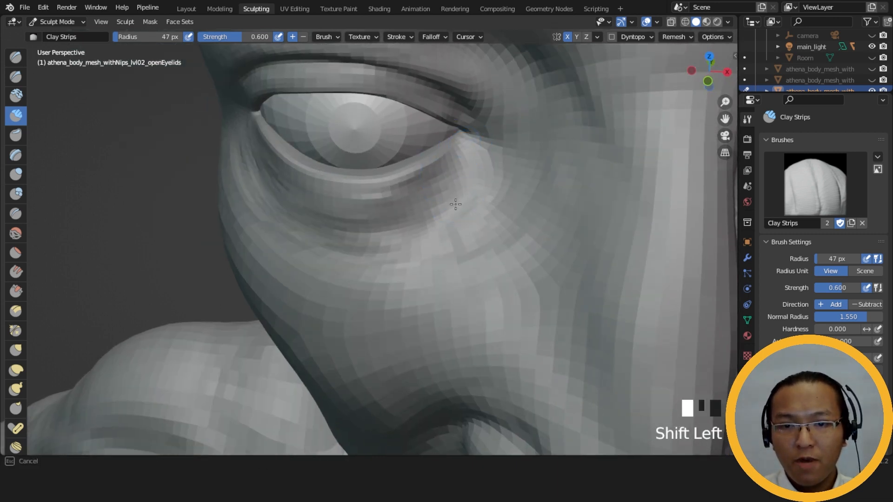
- Smooth the skin beneath the inner half of the lower eyelid and carve the under-eye area with subtractive Clay Strips strokes
mouse_move(403, 186)
shift+mouse_down()
mouse_move(403, 204)
mouse_move(419, 193)
shift+mouse_up()
shift+drag(421, 195, 431, 186)
shift+drag(432, 185, 435, 179)
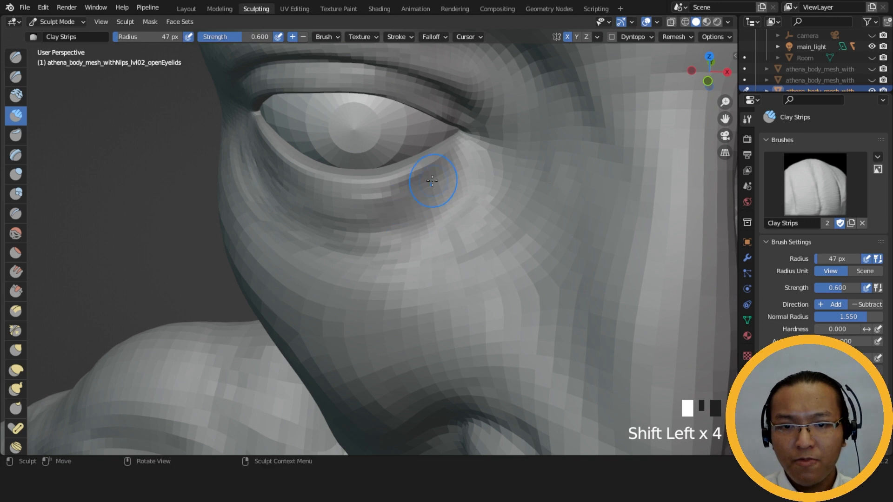
middle_drag(376, 189, 386, 190)
mouse_move(386, 190)
ctrl+mouse_down()
mouse_move(353, 193)
mouse_move(393, 190)
ctrl+mouse_up()
ctrl+drag(393, 191, 427, 190)
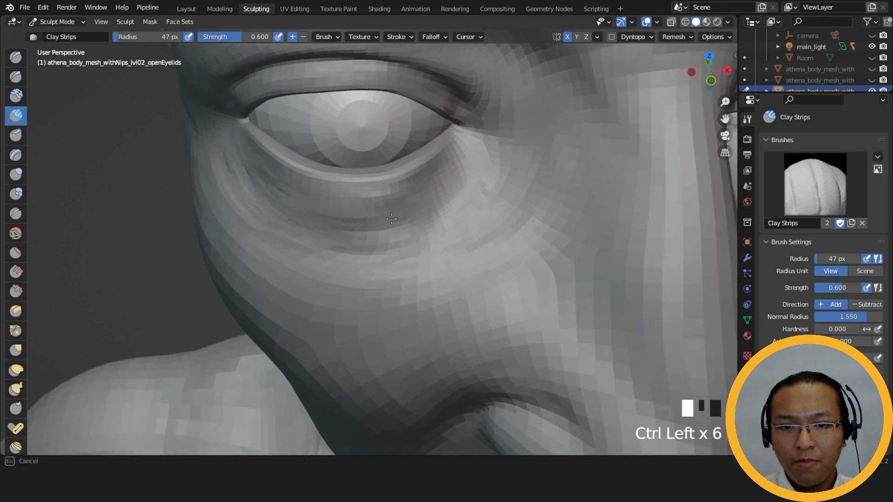
- Carve the under-eye crease with subtractive strokes from below the middle of the lower eyelid up to the inner eye corner
middle_drag(363, 221, 383, 223)
ctrl+drag(383, 223, 447, 189)
mouse_move(447, 189)
middle_down()
mouse_move(451, 148)
mouse_move(446, 188)
middle_up()
ctrl+drag(424, 200, 440, 189)
ctrl+drag(430, 196, 458, 160)
mouse_move(459, 159)
middle_down()
mouse_move(484, 96)
mouse_move(480, 154)
middle_up()
ctrl+middle_drag(480, 149, 507, 147)
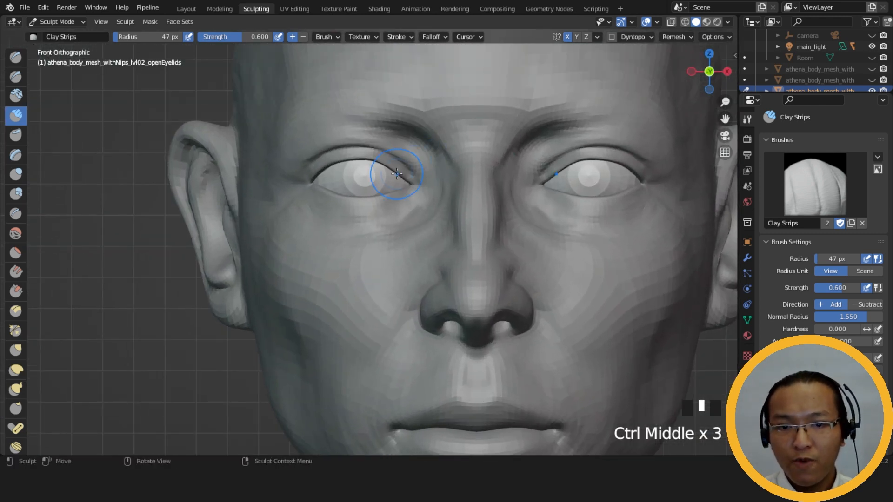
- Switch to the Grab brush and set its radius to 95 px
middle_drag(412, 161, 389, 225)
drag(389, 225, 355, 233)
mouse_move(355, 233)
middle_down()
mouse_move(369, 253)
mouse_move(357, 213)
mouse_move(414, 160)
middle_up()
key(g)
key(f)
click(379, 257)
- Preview the face from the front in rendered shading and return to solid shading
click(717, 22)
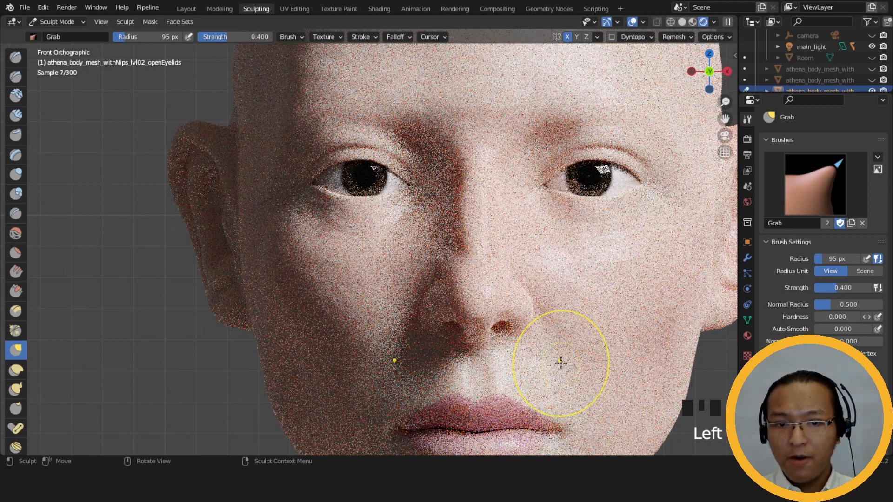
scroll(616, 323, down, 6)
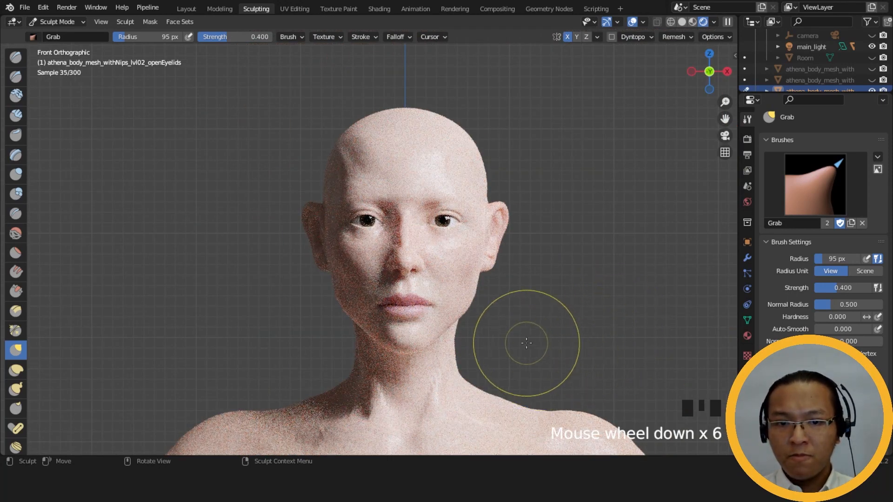
scroll(658, 110, up, 2)
click(682, 21)
mouse_move(465, 209)
middle_down()
mouse_move(421, 246)
mouse_move(560, 269)
mouse_move(511, 254)
middle_up()
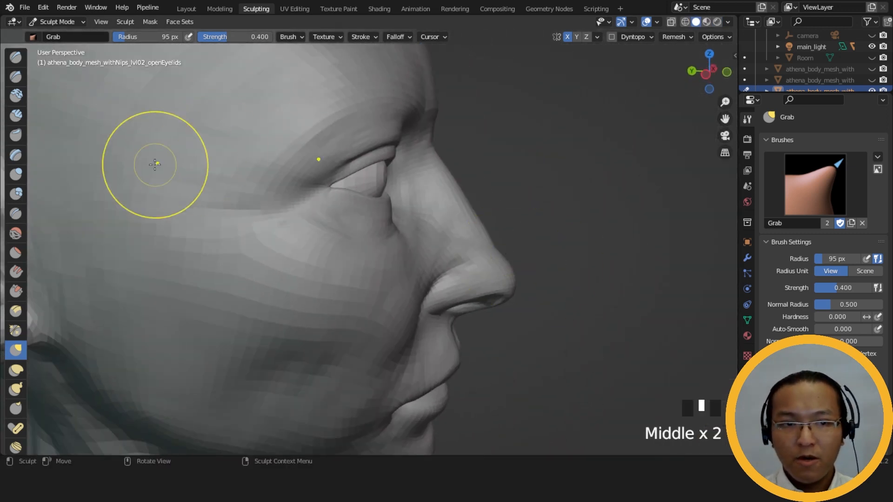
- Switch to Clay Strips with a 33 px radius and carve the crease beneath the outer part of the lower eyelid
click(16, 115)
key(f)
click(341, 218)
mouse_move(340, 219)
middle_down()
mouse_move(293, 242)
mouse_move(293, 217)
middle_up()
ctrl+drag(294, 230, 300, 244)
ctrl+drag(301, 244, 292, 247)
ctrl+click(293, 246)
ctrl+click(296, 245)
ctrl+click(298, 244)
ctrl+click(301, 242)
ctrl+click(305, 239)
- Show the wireframe overlay and carve along the crease beneath the middle and outer lower eyelid
click(587, 210)
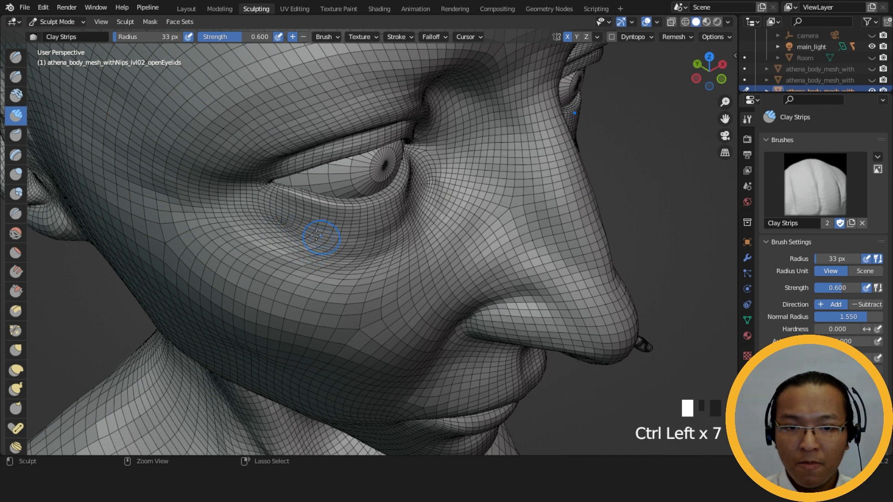
ctrl+drag(321, 238, 342, 244)
ctrl+drag(340, 242, 321, 238)
ctrl+drag(321, 238, 303, 237)
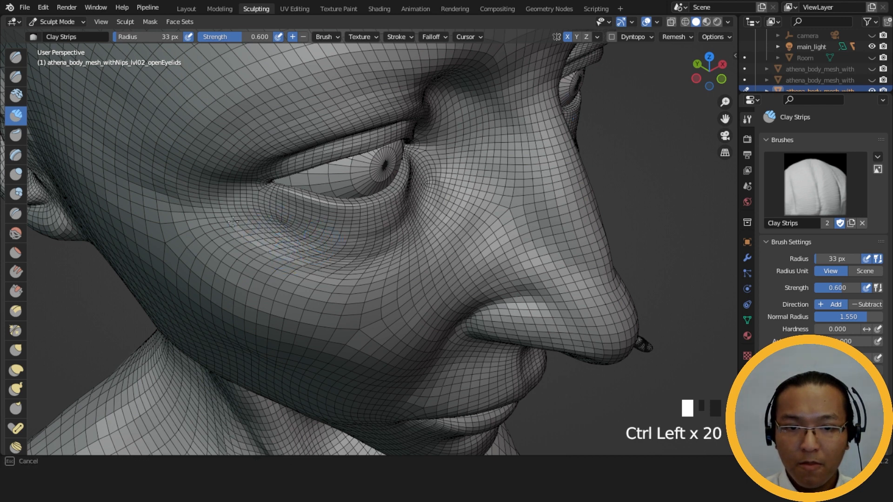
ctrl+drag(285, 223, 274, 217)
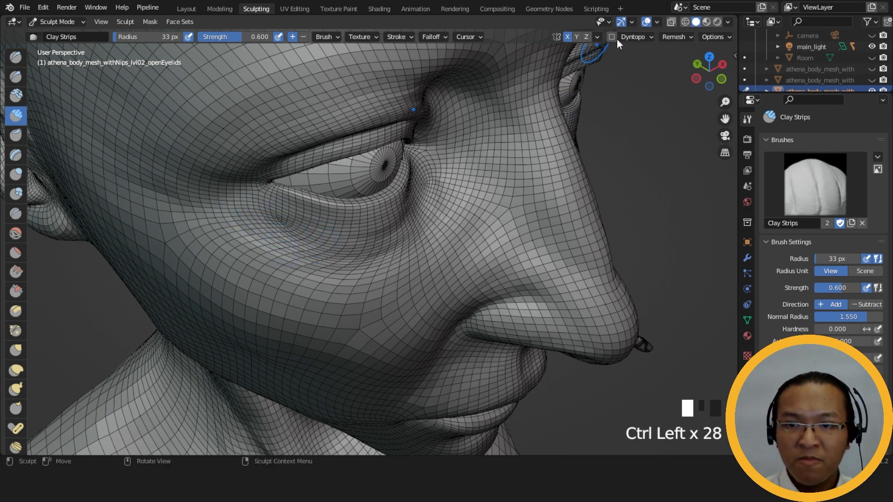
- Turn off the wireframe overlay and smooth the skin beside the outer eye corner
click(657, 21)
middle_drag(349, 205, 542, 73)
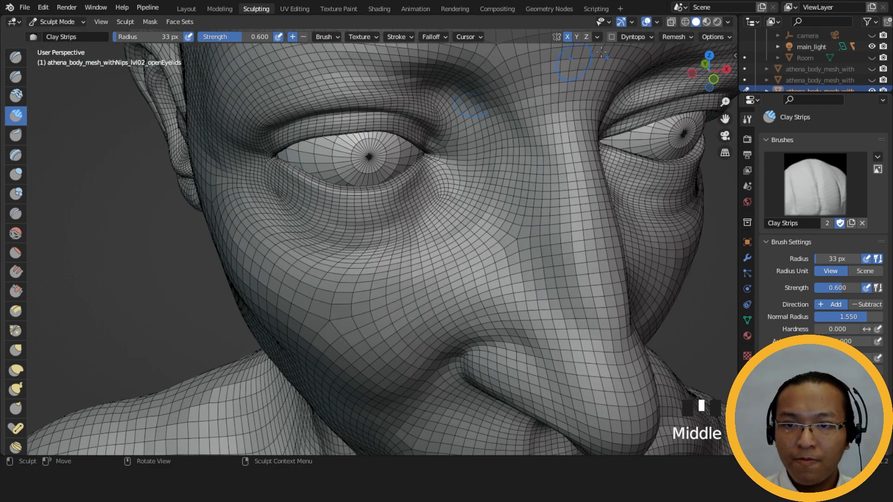
click(657, 21)
click(604, 218)
middle_drag(529, 222, 339, 216)
shift+drag(260, 184, 265, 176)
- Carve the skin just below the outer eye corner with short subtractive Clay Strips strokes
middle_drag(235, 198, 277, 255)
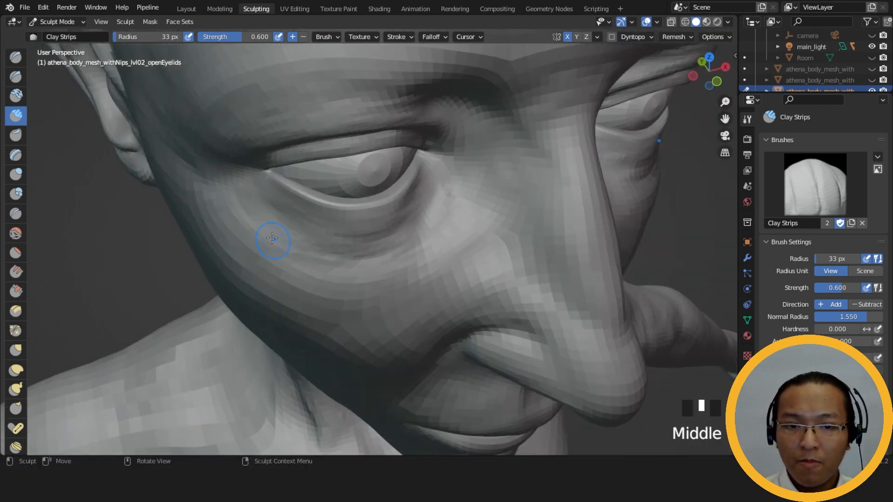
mouse_move(261, 189)
ctrl+mouse_down()
mouse_move(270, 188)
mouse_move(273, 210)
ctrl+mouse_up()
ctrl+drag(273, 209, 274, 213)
ctrl+drag(275, 213, 276, 217)
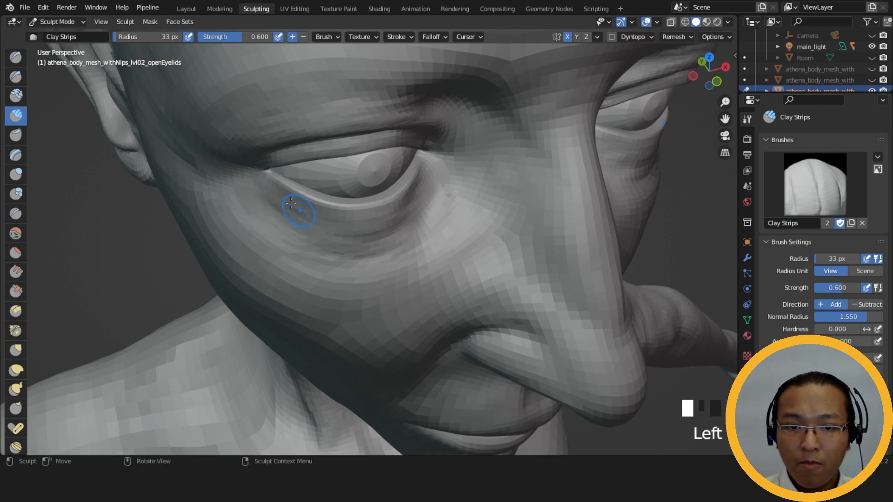
- Build up the skin beneath the outer half of the lower eyelid with additive Clay Strips strokes
drag(311, 222, 310, 226)
drag(310, 226, 309, 230)
drag(308, 230, 279, 205)
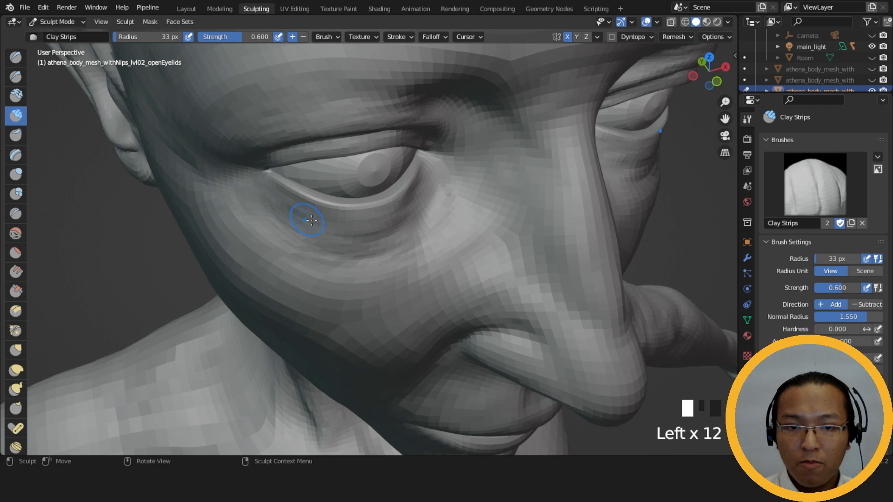
middle_drag(279, 205, 389, 199)
click(339, 235)
- Carve the outer under-eye fold from the side and add clay along the upper cheek beneath it
mouse_move(339, 236)
middle_down()
mouse_move(301, 257)
mouse_move(283, 238)
middle_up()
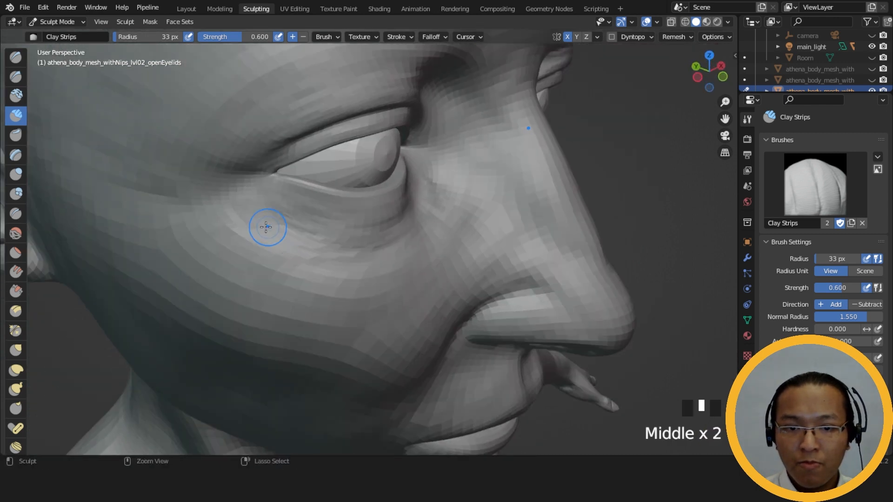
ctrl+drag(269, 226, 331, 256)
middle_drag(305, 242, 315, 263)
ctrl+click(315, 262)
drag(222, 215, 298, 251)
mouse_move(279, 240)
mouse_down()
mouse_move(327, 263)
mouse_move(295, 244)
mouse_up()
- Examine the eyes and whole face from the front in rendered shading, and switch back to solid shading
mouse_move(295, 243)
middle_down()
mouse_move(276, 167)
mouse_move(313, 219)
mouse_move(627, 47)
middle_up()
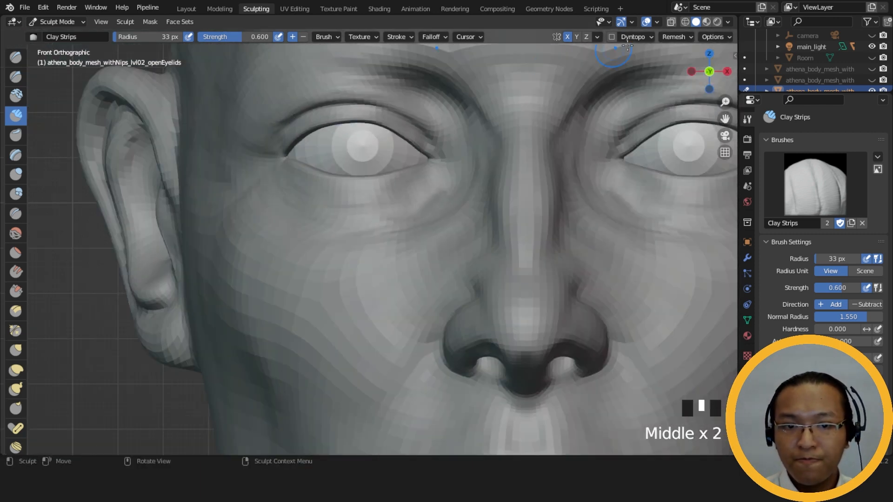
click(717, 22)
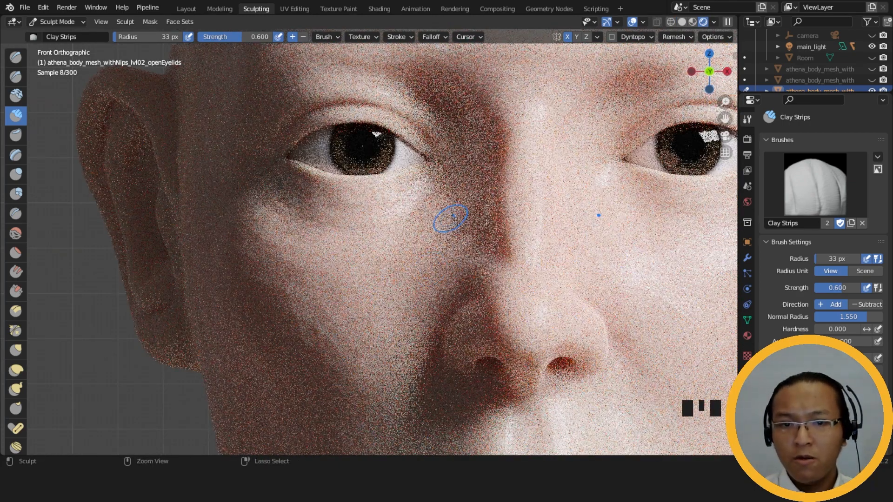
ctrl+middle_drag(448, 255, 447, 312)
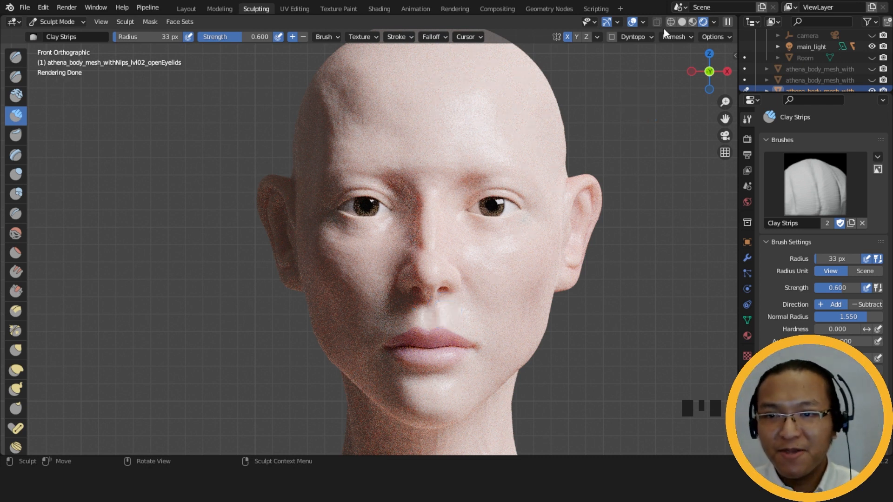
click(682, 22)
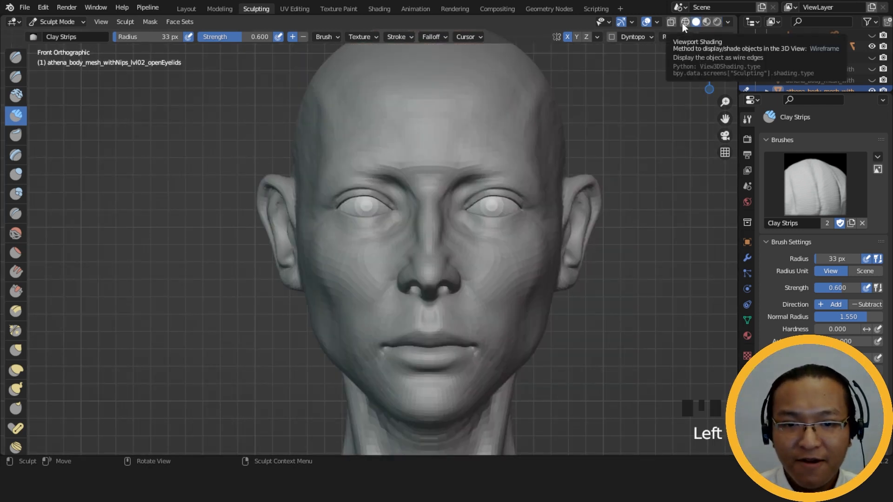
- Add clay beneath the outer and middle part of the lower eyelid, working from above
mouse_move(359, 279)
ctrl+middle_down()
mouse_move(326, 186)
mouse_move(288, 210)
ctrl+middle_up()
click(304, 235)
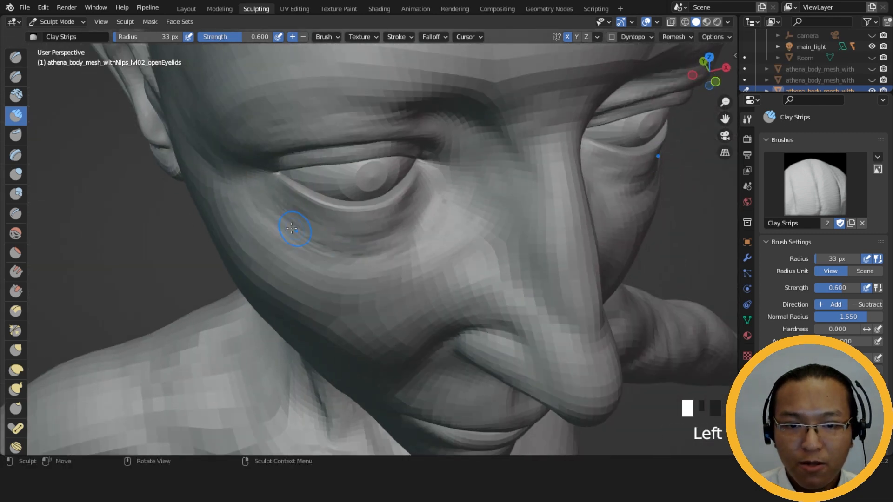
middle_drag(334, 245, 319, 251)
click(308, 224)
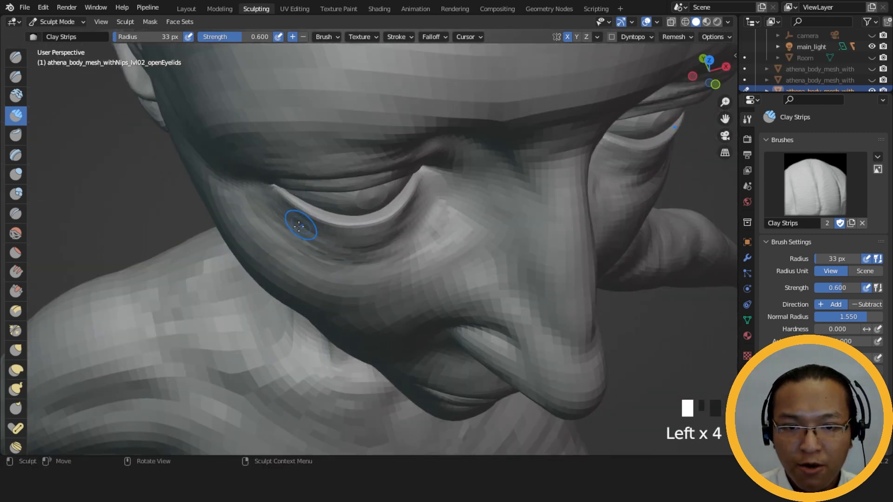
drag(334, 229, 355, 239)
drag(336, 232, 354, 240)
drag(340, 233, 353, 236)
- Fill the hollow directly under the middle of the lower eyelid with short additive strokes
middle_drag(332, 231, 309, 225)
drag(309, 226, 327, 226)
drag(321, 222, 334, 224)
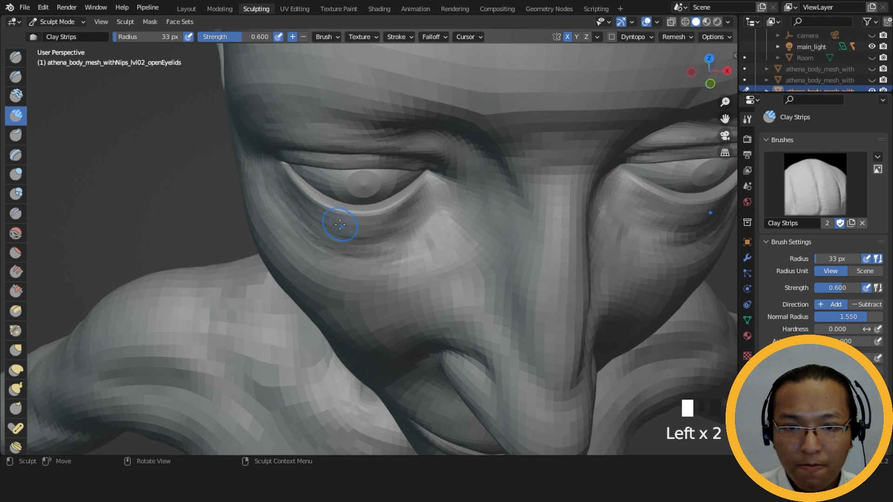
middle_drag(311, 226, 335, 225)
click(334, 225)
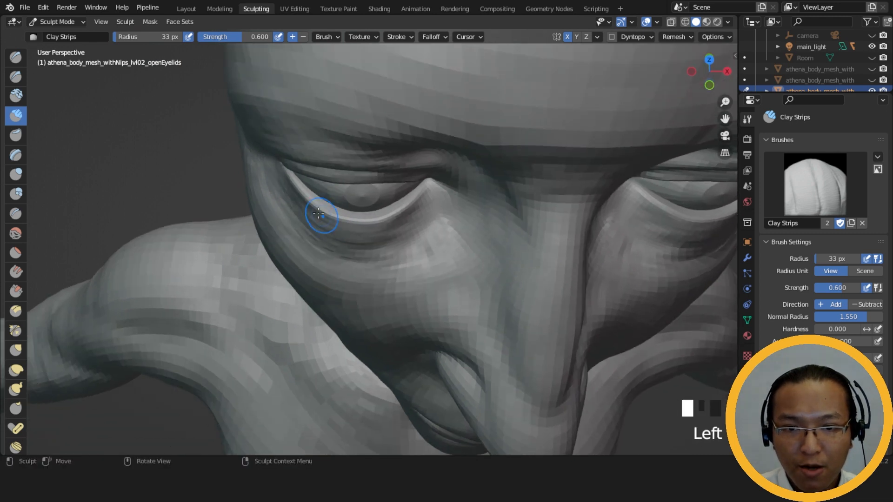
- Build up the under-eye bag below the centre of the eye with repeated Clay Strips dabs
click(360, 248)
click(360, 248)
click(361, 247)
click(361, 247)
click(361, 247)
click(361, 247)
click(361, 247)
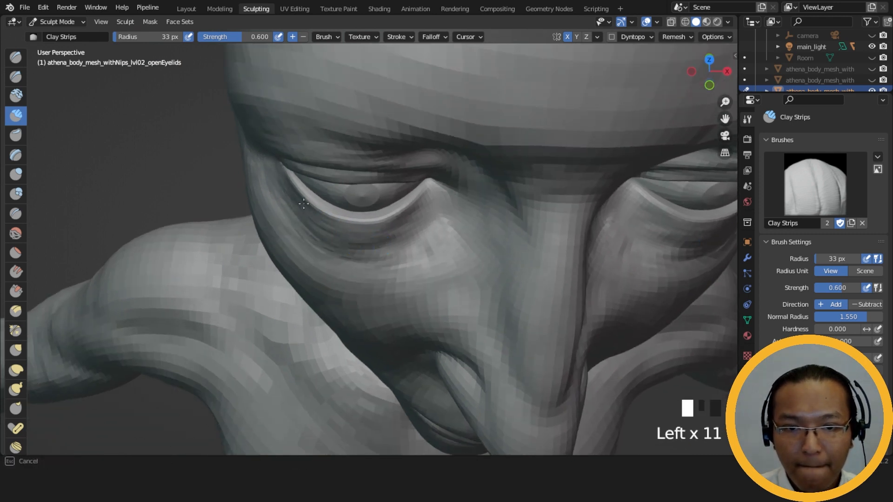
- Add clay dabs just below the lower lid rim and along the outer under-eye crease from a more frontal view
middle_drag(361, 247, 340, 199)
click(339, 199)
click(337, 199)
click(333, 200)
click(329, 200)
click(324, 201)
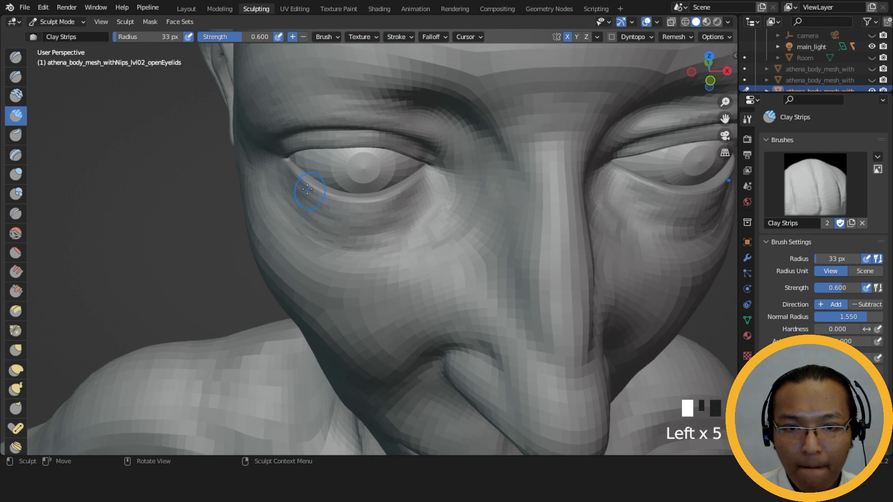
click(335, 203)
click(327, 206)
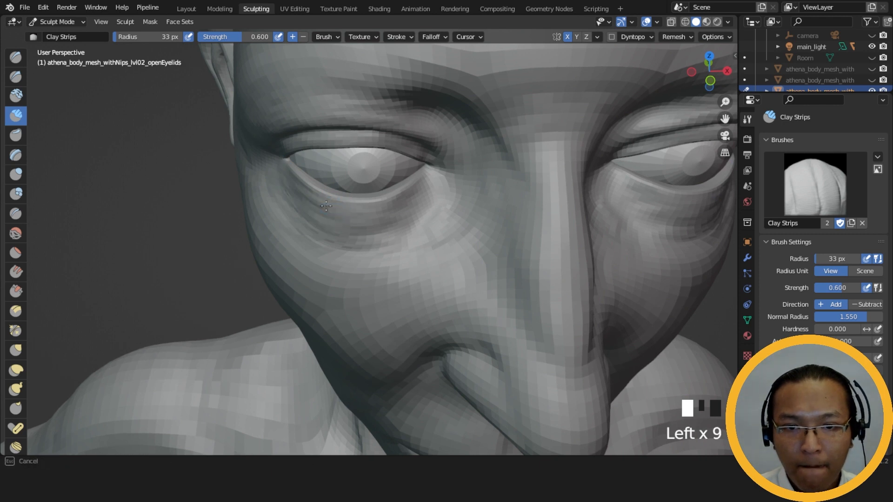
click(303, 212)
click(308, 212)
click(312, 213)
- Examine the head in rendered shading from the front, three-quarter and side views
middle_drag(329, 205, 523, 94)
click(718, 22)
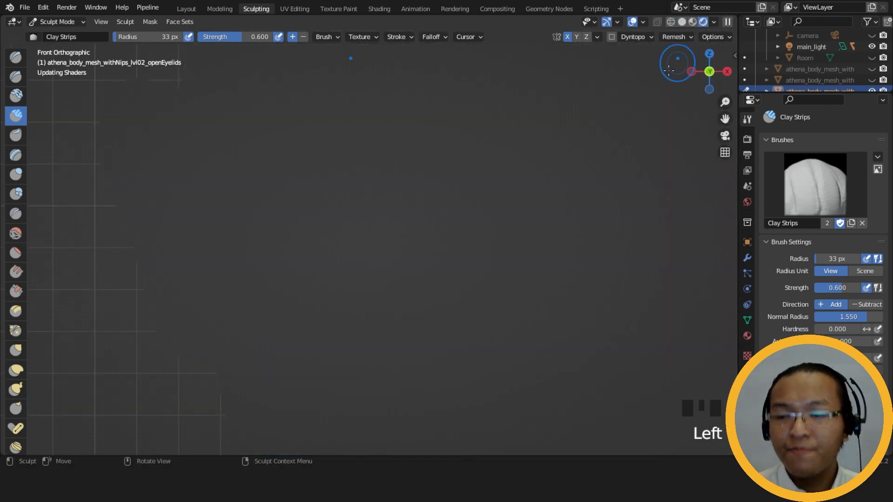
scroll(509, 209, down, 1)
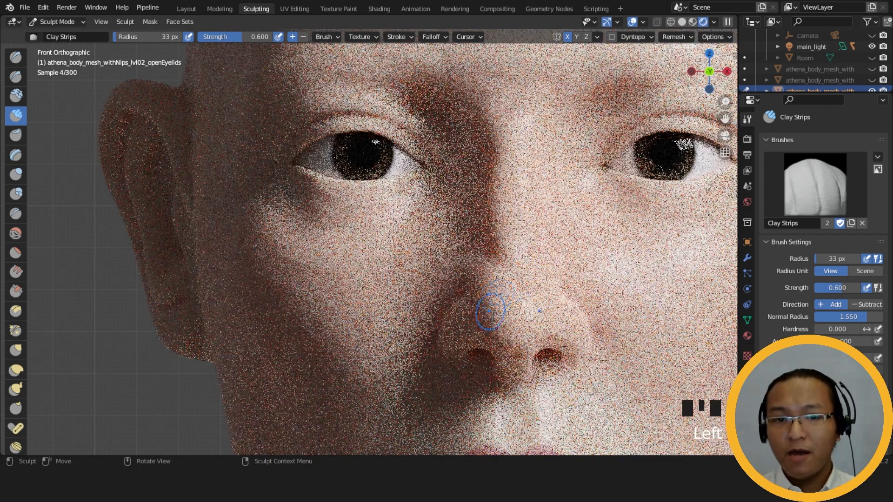
scroll(496, 316, down, 4)
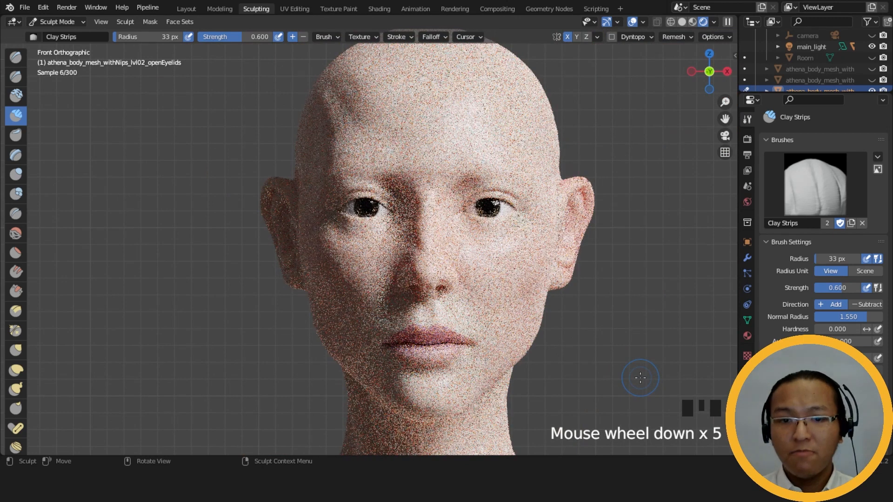
scroll(472, 307, down, 6)
middle_drag(471, 307, 522, 314)
scroll(522, 313, up, 5)
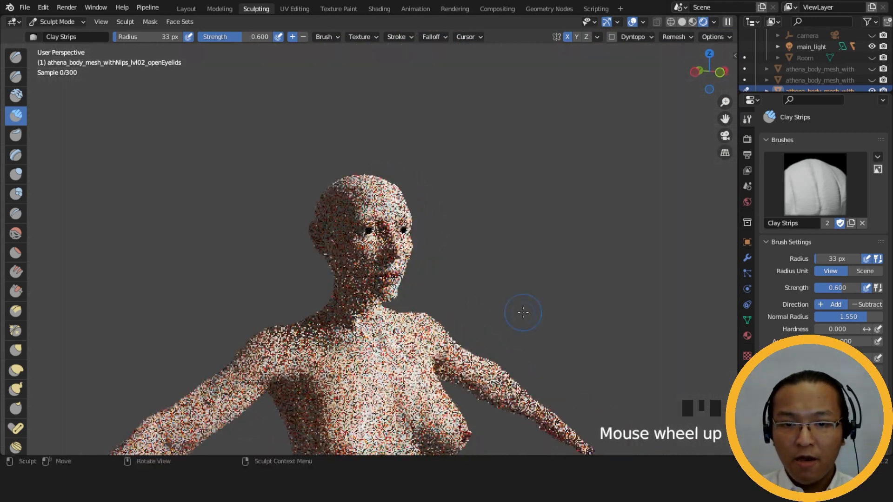
middle_drag(588, 325, 634, 325)
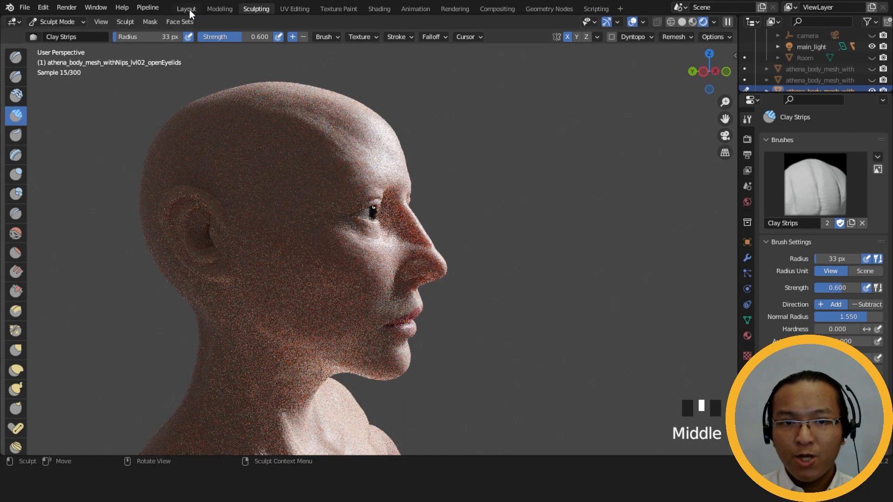
- Switch to the Layout workspace and show the closed-eyelid mesh athena_body_mesh_withNips_lvl02 in place of the open-eyelid mesh
click(189, 9)
mouse_move(550, 209)
middle_down()
mouse_move(450, 188)
mouse_move(439, 195)
middle_up()
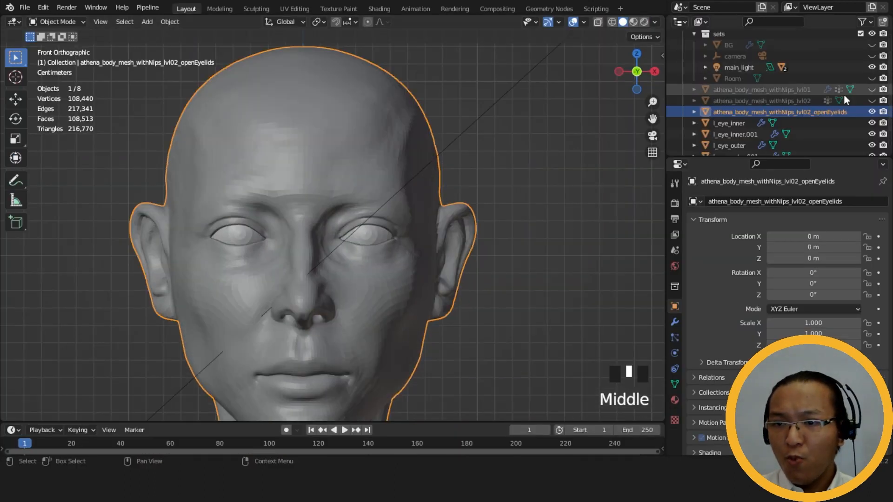
scroll(361, 226, down, 5)
scroll(364, 236, up, 9)
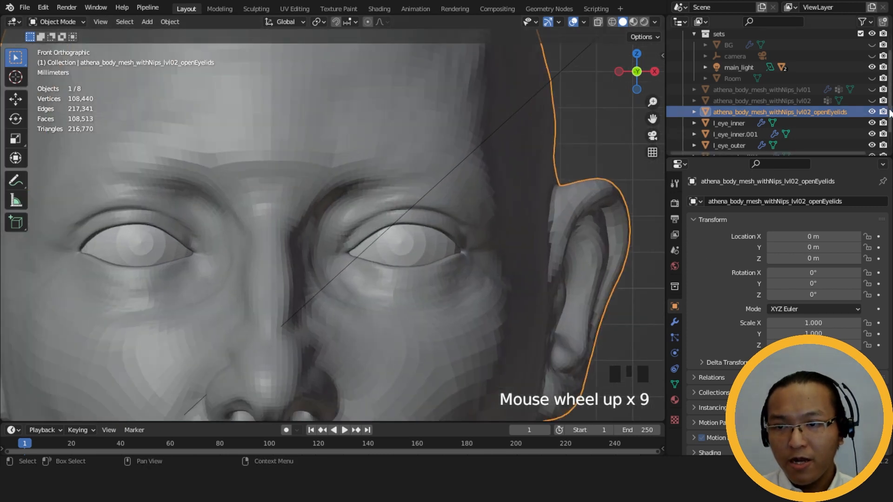
click(872, 101)
click(872, 112)
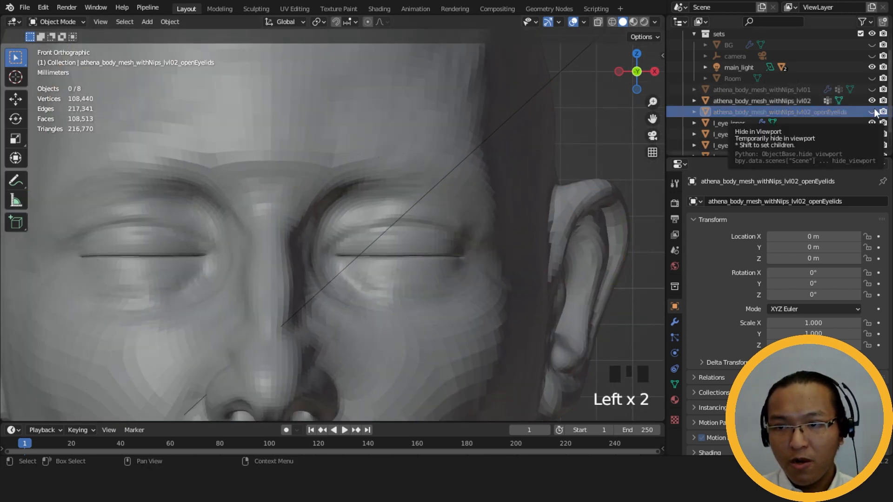
- Compare the closed and open eyelid meshes by alternating their visibility from the front and three-quarter view, leaving the open-eyelid mesh shown
click(873, 112)
click(873, 101)
click(872, 100)
click(872, 112)
middle_drag(581, 242, 473, 262)
click(873, 112)
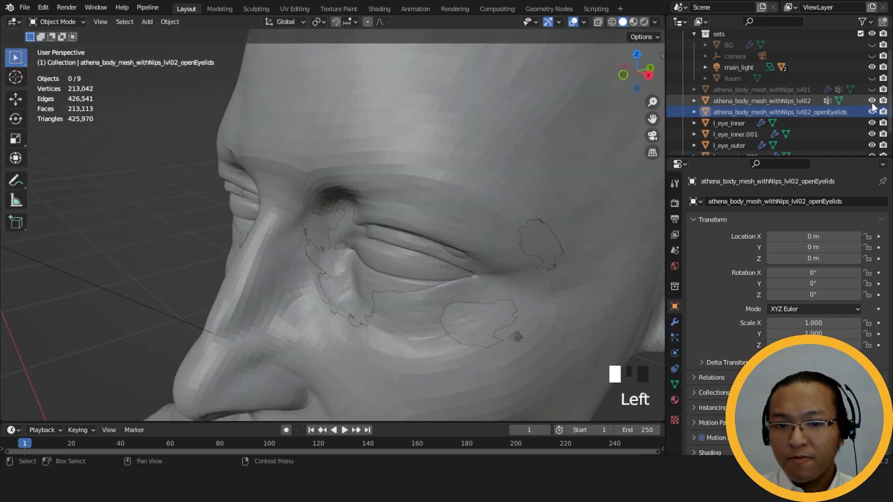
click(873, 112)
click(873, 112)
click(872, 112)
click(873, 112)
click(872, 112)
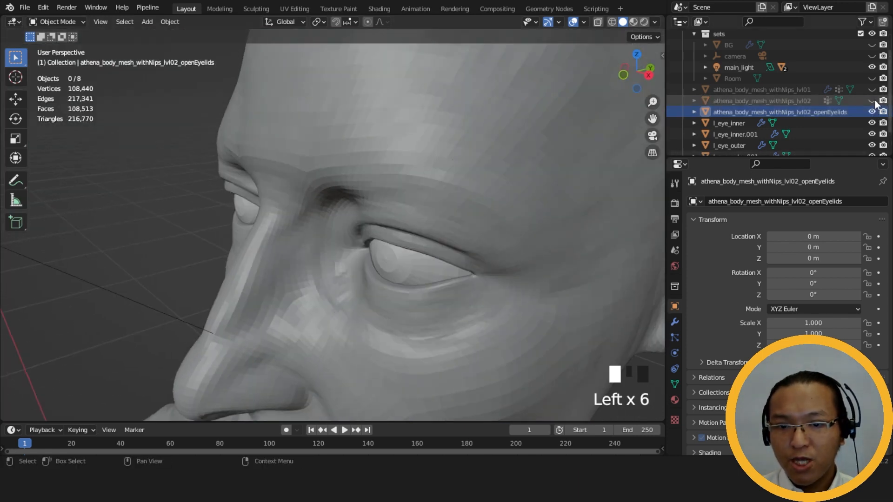
- Compare the eye region of the closed and open eyelid meshes by toggling each mesh's visibility in three-quarter view
click(872, 113)
click(873, 113)
click(872, 112)
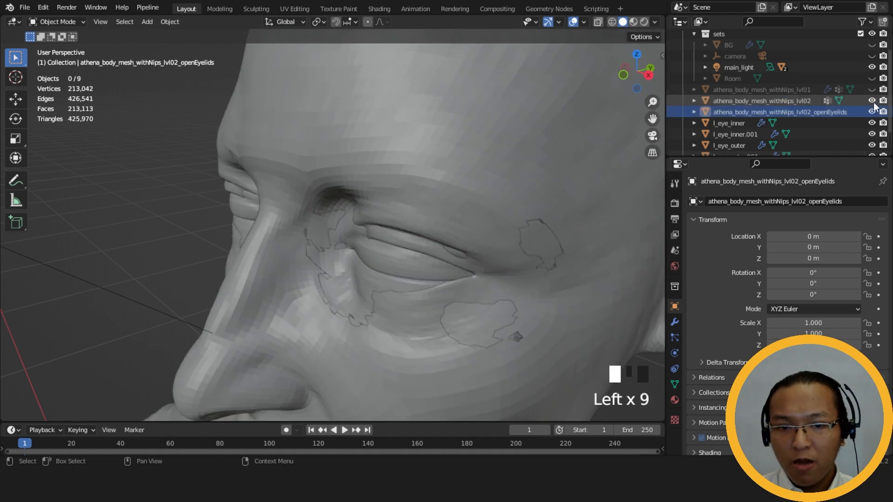
click(873, 112)
click(872, 101)
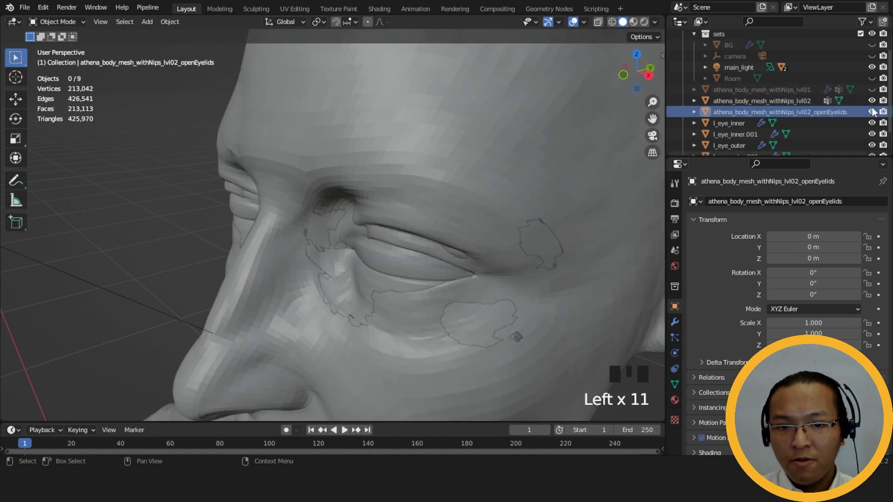
click(873, 112)
click(873, 112)
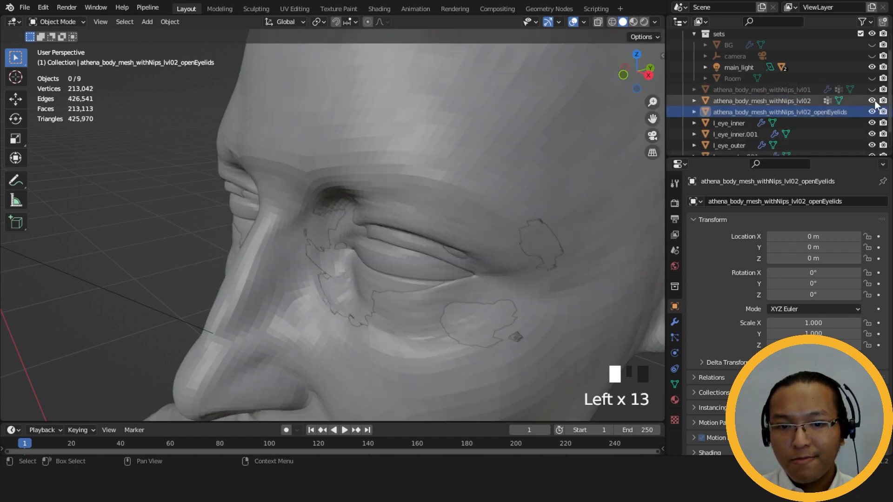
click(872, 101)
- Inspect the inner eye corner up close on both eyelid meshes from lower and raised angles
middle_drag(323, 185, 307, 263)
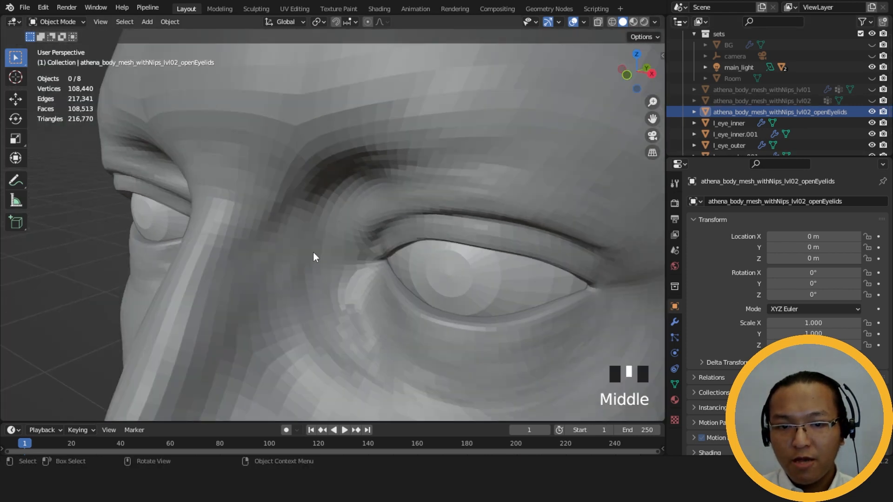
middle_drag(392, 244, 351, 214)
click(872, 101)
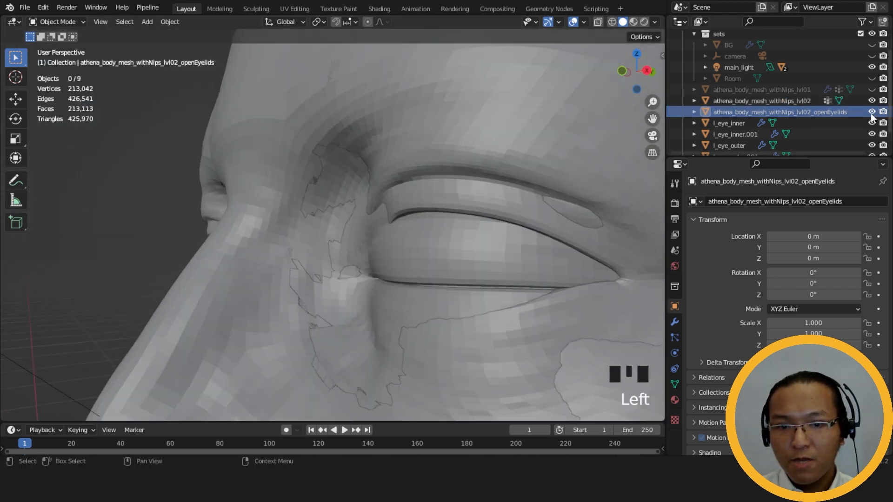
click(872, 112)
middle_drag(452, 279, 442, 307)
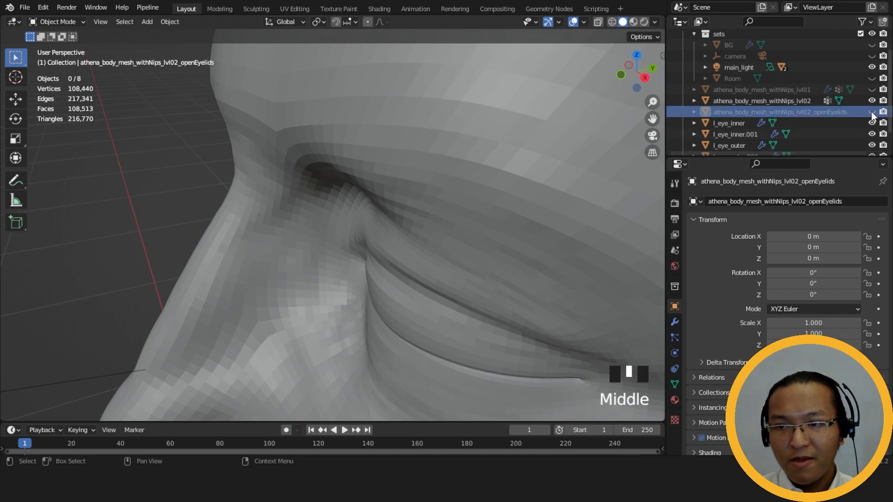
click(872, 112)
click(873, 101)
middle_drag(418, 279, 371, 247)
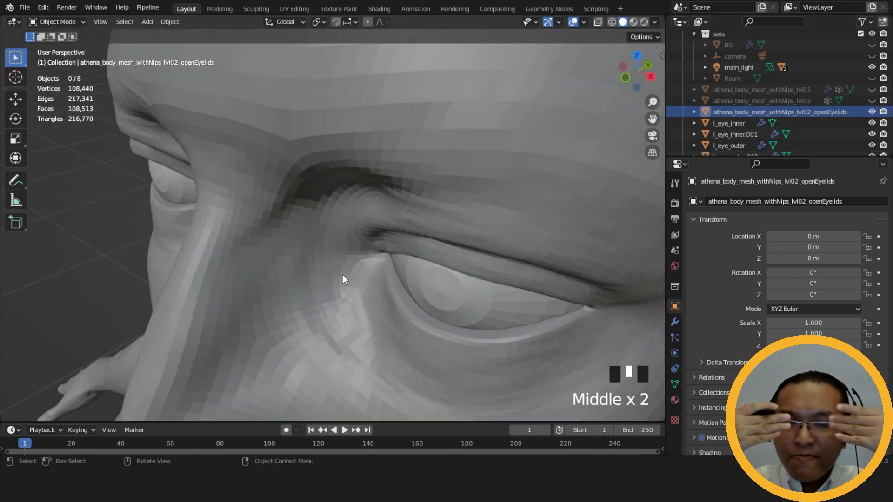
- Compare both eyelid meshes from a raised three-quarter angle, first close to the eye and then with the whole face in view
click(873, 104)
click(873, 104)
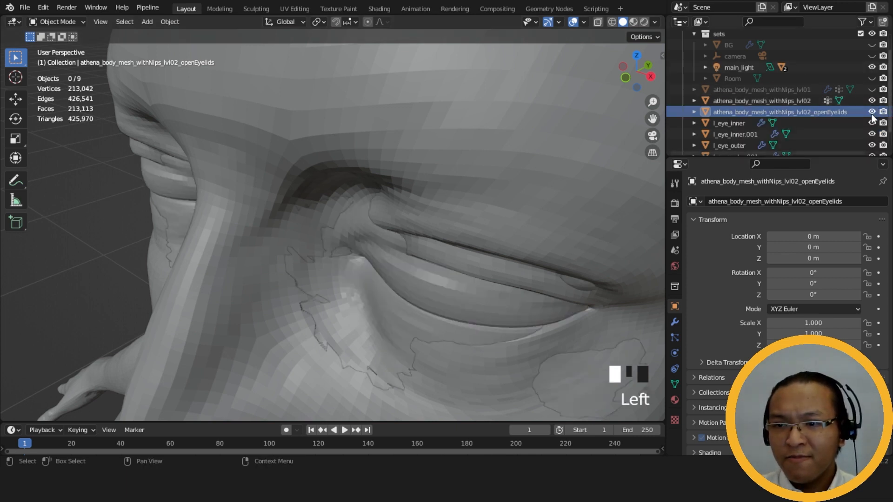
click(872, 104)
click(873, 103)
click(872, 104)
scroll(564, 247, down, 4)
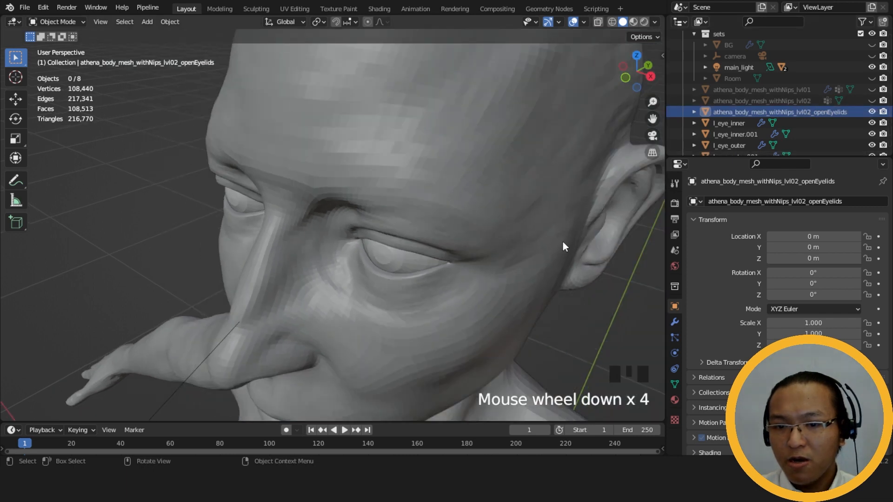
click(873, 112)
click(873, 101)
click(873, 112)
click(874, 112)
click(873, 112)
click(873, 112)
click(874, 111)
click(873, 100)
- Compare both eyelid meshes from the front and the opposite three-quarter side, leaving only the open-eyelid mesh shown
middle_drag(616, 157, 458, 157)
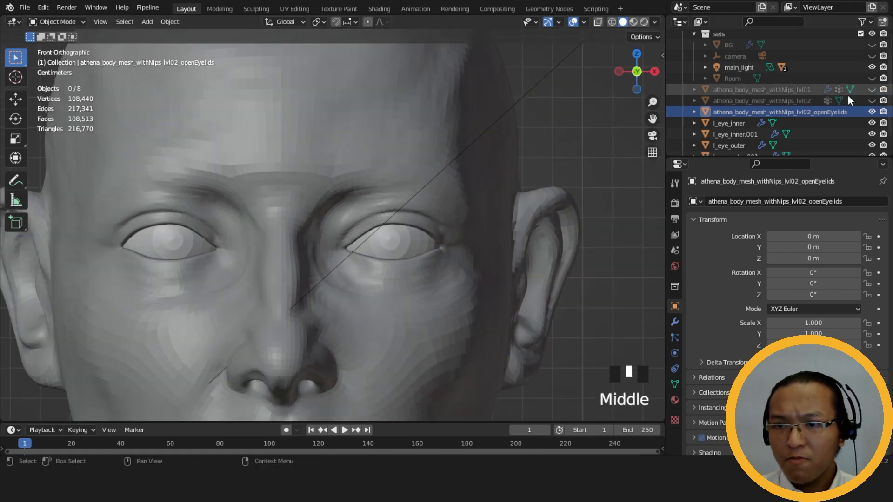
click(872, 101)
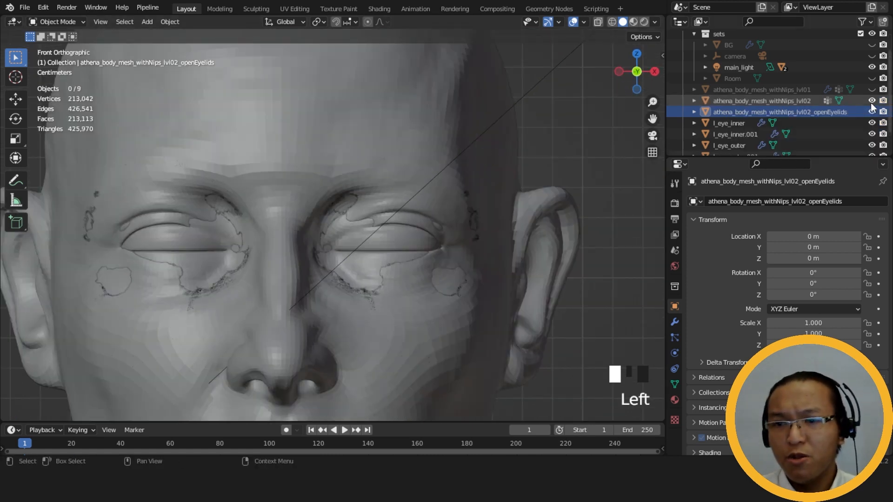
click(873, 111)
middle_drag(391, 261, 425, 244)
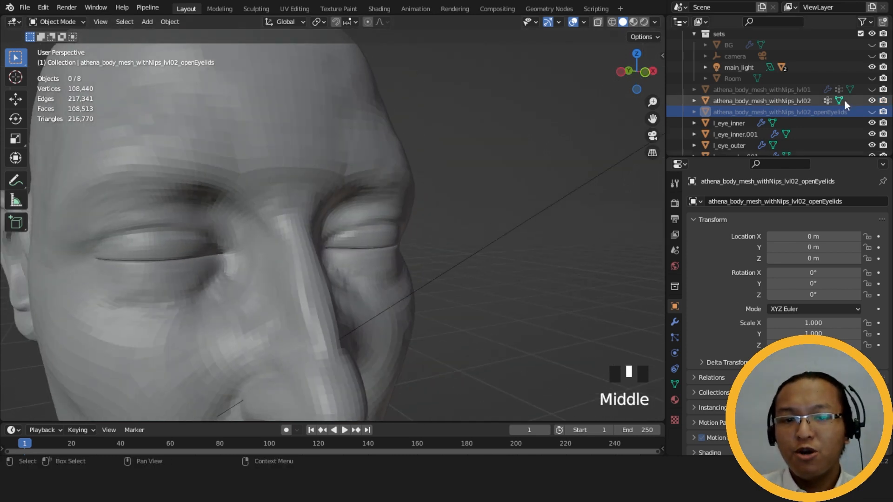
click(873, 111)
click(872, 100)
middle_drag(372, 189, 293, 197)
- Return to the Sculpting workspace in solid shading and carve the hollow between the inner eye corner and nose bridge with Clay Strips
click(256, 8)
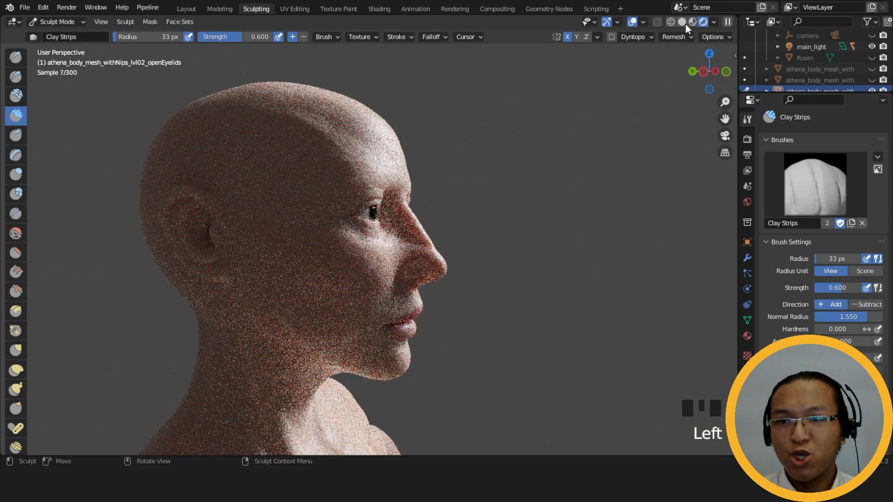
click(682, 22)
mouse_move(606, 94)
middle_down()
mouse_move(442, 191)
mouse_move(433, 228)
mouse_move(454, 171)
mouse_move(456, 193)
middle_up()
ctrl+drag(456, 195, 451, 219)
ctrl+drag(454, 200, 449, 223)
ctrl+drag(454, 207, 451, 229)
ctrl+drag(465, 188, 460, 195)
ctrl+drag(458, 196, 452, 202)
ctrl+drag(451, 203, 442, 230)
- Carve a short stroke at the top of the inner eye socket hollow and smooth the area
middle_drag(463, 200, 447, 206)
mouse_move(446, 195)
ctrl+mouse_down()
mouse_move(437, 205)
mouse_move(451, 182)
ctrl+mouse_up()
middle_drag(460, 204, 479, 200)
shift+drag(480, 200, 447, 205)
- Carve Clay Strips dabs along the side of the nose bridge from a raised three-quarter view
mouse_move(439, 230)
middle_down()
mouse_move(439, 250)
mouse_move(422, 233)
mouse_move(488, 223)
mouse_move(488, 249)
mouse_move(466, 219)
mouse_move(388, 259)
mouse_move(393, 319)
middle_up()
click(422, 233)
ctrl+click(388, 260)
ctrl+click(385, 300)
ctrl+click(385, 300)
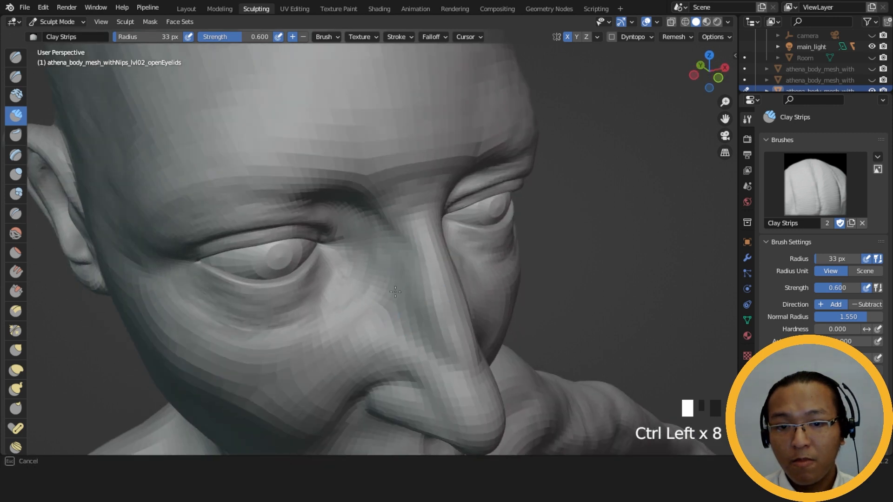
ctrl+click(397, 234)
ctrl+click(396, 234)
ctrl+click(397, 233)
middle_drag(398, 239, 370, 270)
- Deepen the area beside the nose just below the inner eye corner with repeated subtractive dabs
ctrl+click(401, 279)
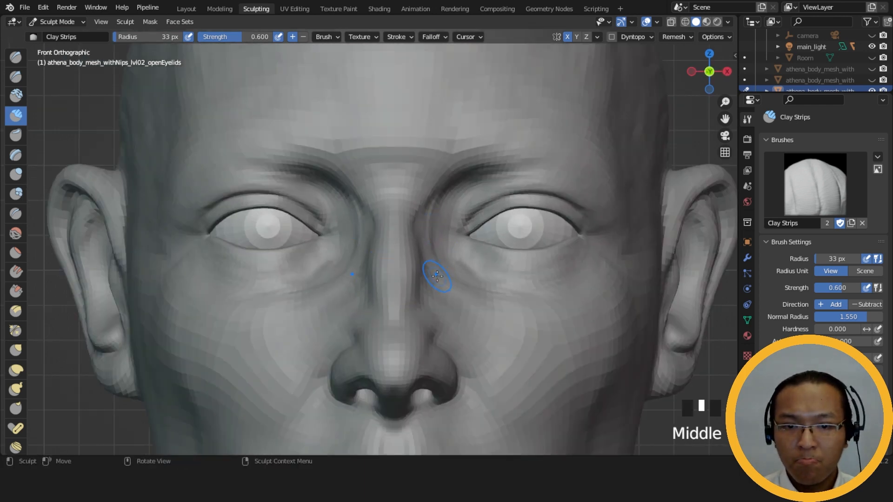
middle_drag(437, 277, 397, 278)
ctrl+click(397, 279)
ctrl+click(397, 279)
ctrl+click(397, 278)
ctrl+click(397, 278)
ctrl+drag(415, 251, 410, 259)
mouse_move(410, 260)
middle_down()
mouse_move(393, 263)
mouse_move(401, 251)
middle_up()
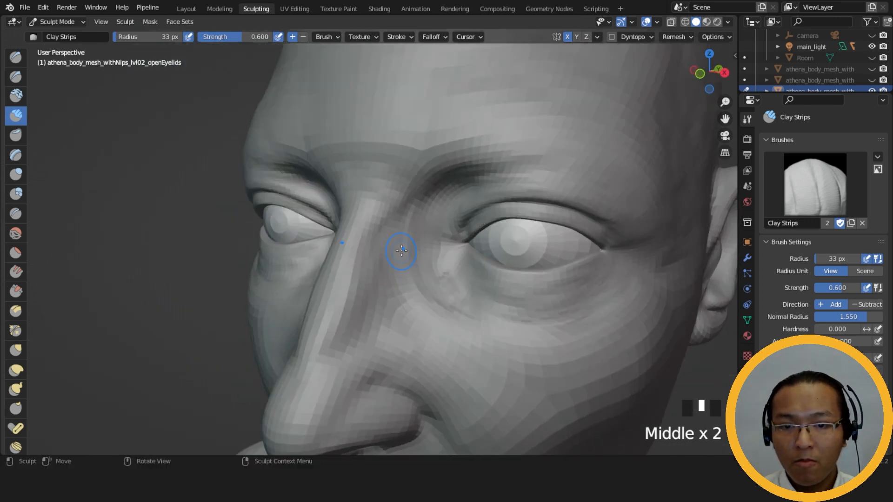
- Carve further dabs along the upper nose side and the inner cheek below the eye
ctrl+click(385, 234)
ctrl+click(373, 244)
ctrl+click(373, 244)
ctrl+click(373, 262)
ctrl+click(418, 311)
mouse_move(418, 311)
middle_down()
mouse_move(455, 279)
mouse_move(451, 303)
mouse_move(528, 303)
mouse_move(450, 286)
middle_up()
scroll(463, 284, up, 3)
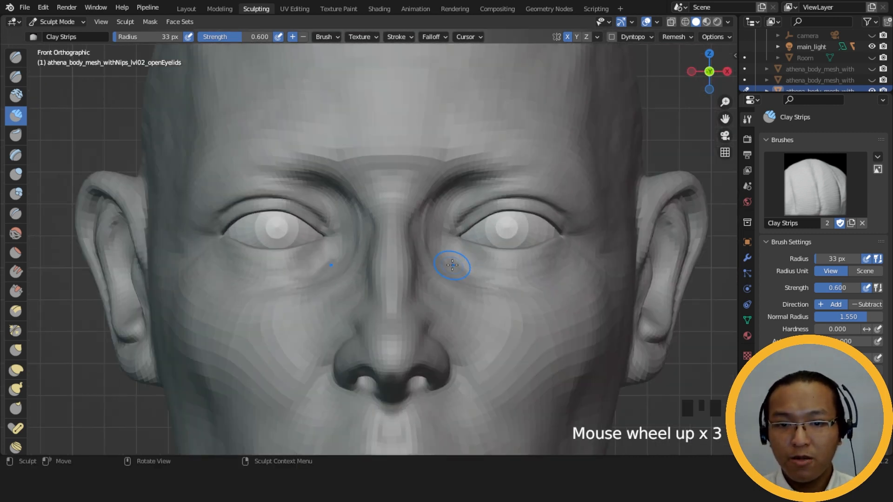
- Smooth the carved hollow beside the nose bridge up to the inner end of the brow
mouse_move(452, 265)
middle_down()
mouse_move(442, 272)
mouse_move(426, 260)
middle_up()
shift+drag(421, 219, 423, 225)
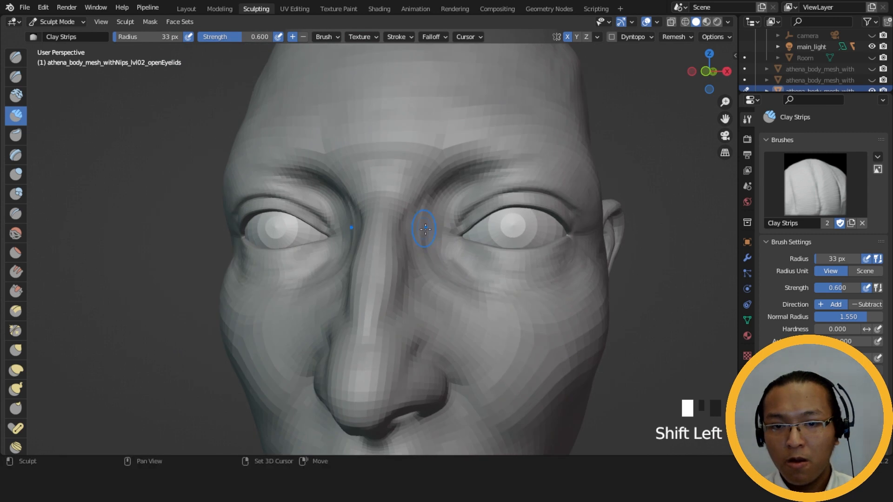
middle_drag(435, 226, 421, 229)
shift+drag(435, 198, 448, 180)
- Examine the face from the front in rendered shading, then return to solid shading
mouse_move(448, 179)
middle_down()
mouse_move(522, 189)
mouse_move(547, 181)
middle_up()
click(717, 22)
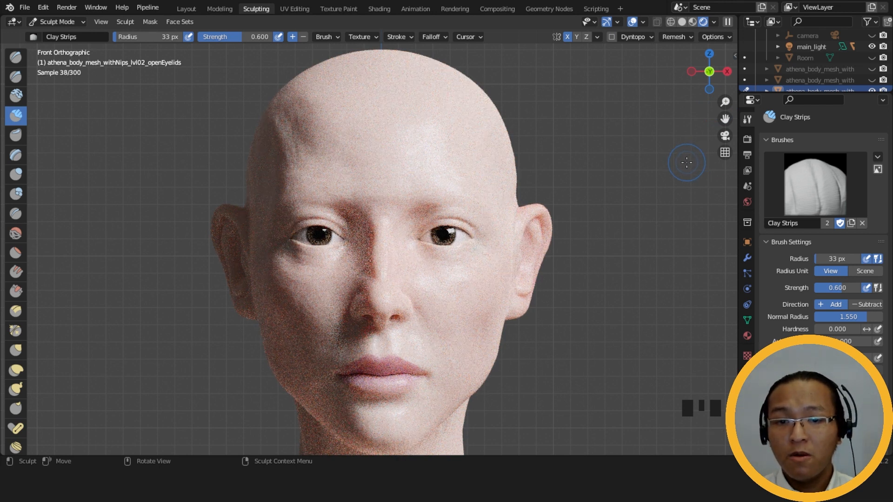
click(682, 22)
- In the Layout workspace, hide main_light and show athena_body_mesh_withNips_lvl02 together with the open-eyelid mesh
click(186, 9)
scroll(460, 258, down, 2)
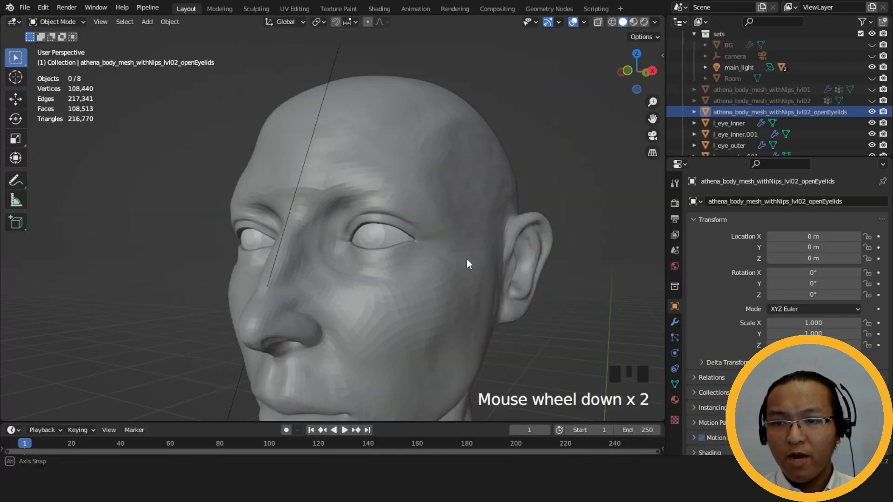
middle_drag(460, 258, 588, 237)
click(872, 66)
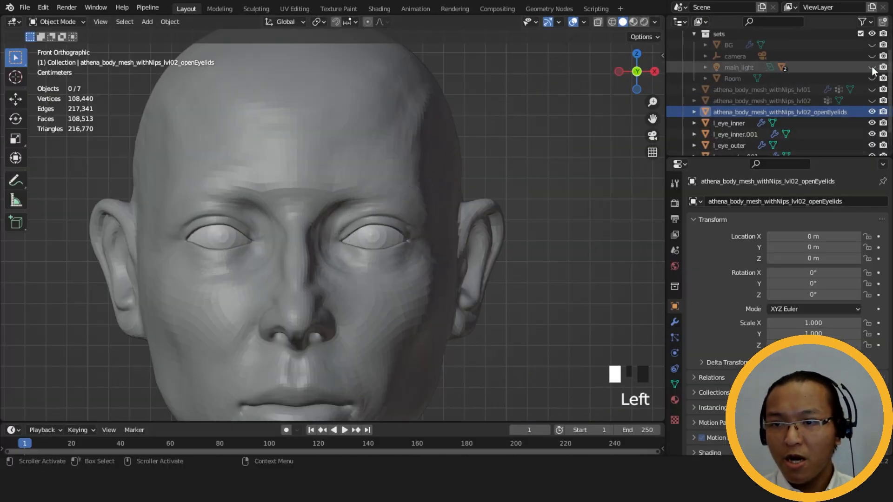
click(837, 111)
click(873, 101)
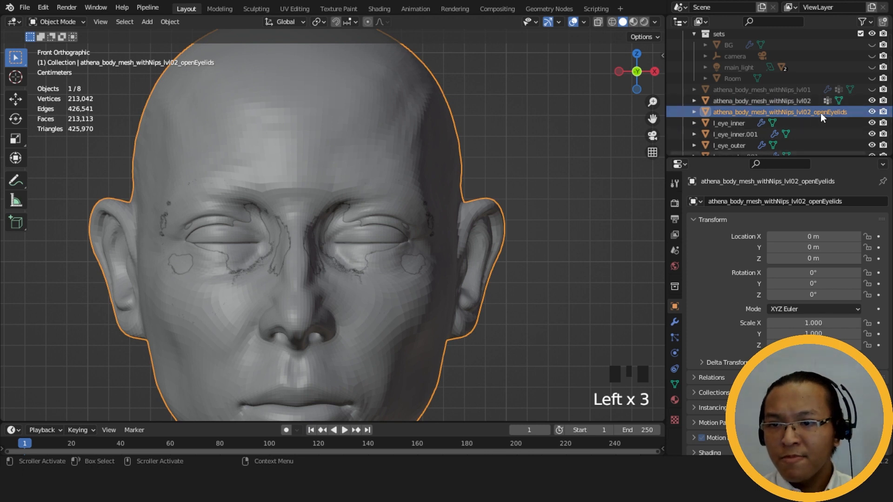
click(871, 112)
click(871, 112)
- Try to join athena_body_mesh_withNips_lvl02 as a shape key onto the open-eyelid mesh using Join as Shapes
click(790, 111)
scroll(293, 293, down, 3)
shift+middle_drag(503, 247, 498, 225)
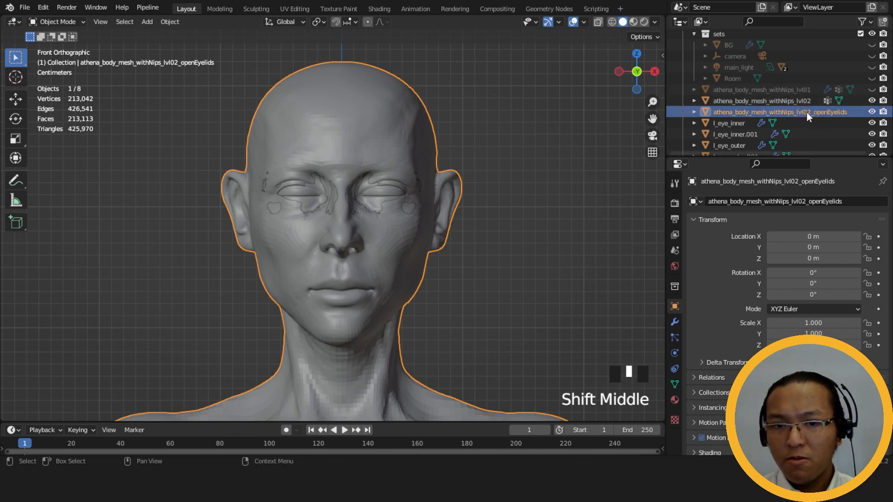
shift+click(807, 99)
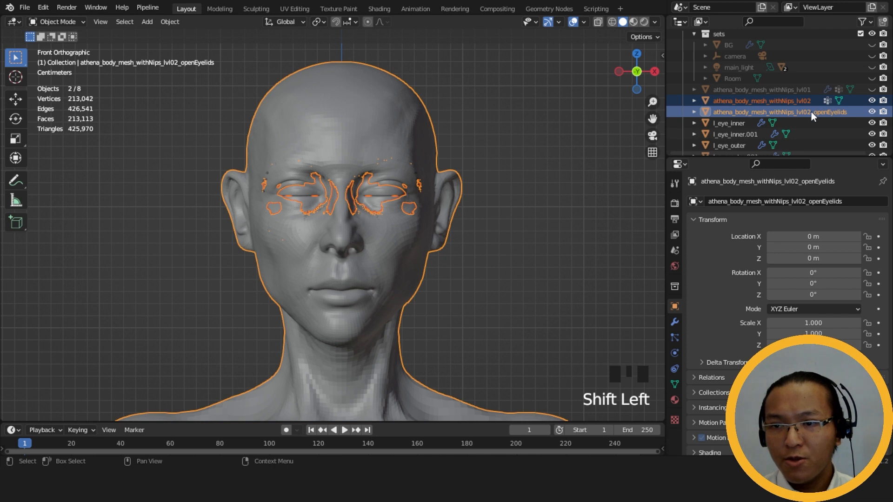
click(811, 111)
shift+click(807, 101)
click(675, 368)
click(675, 384)
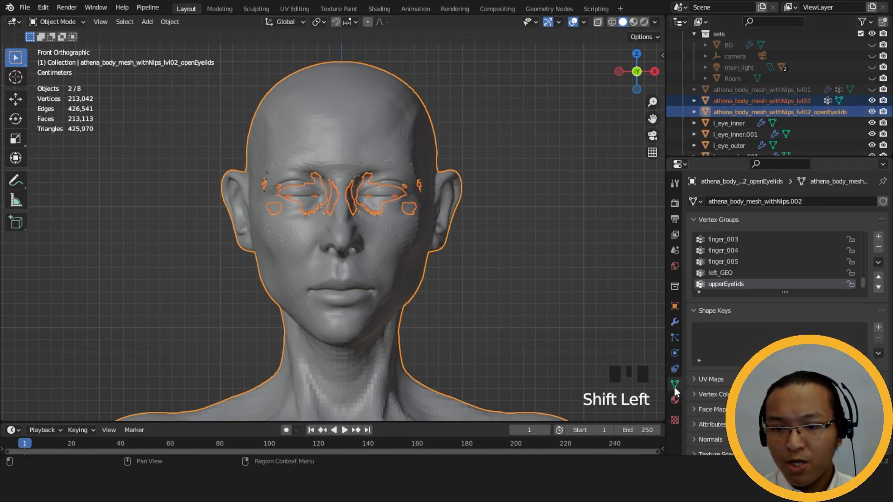
click(879, 355)
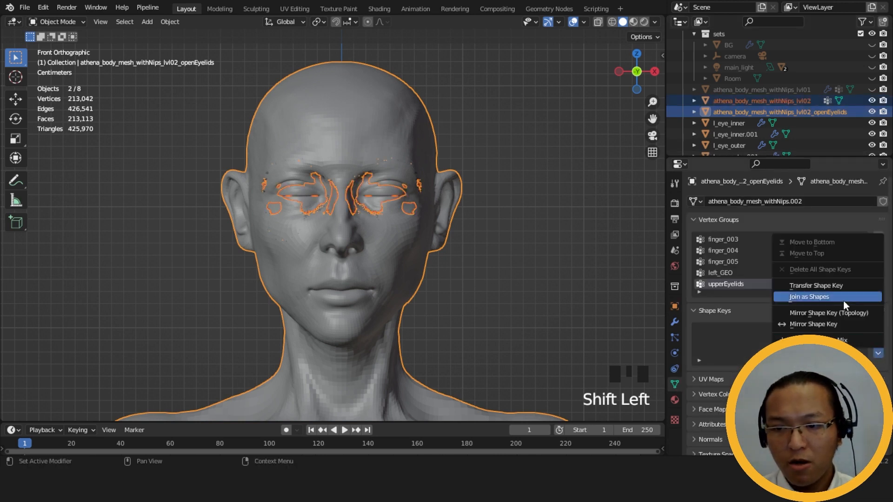
shift+click(805, 102)
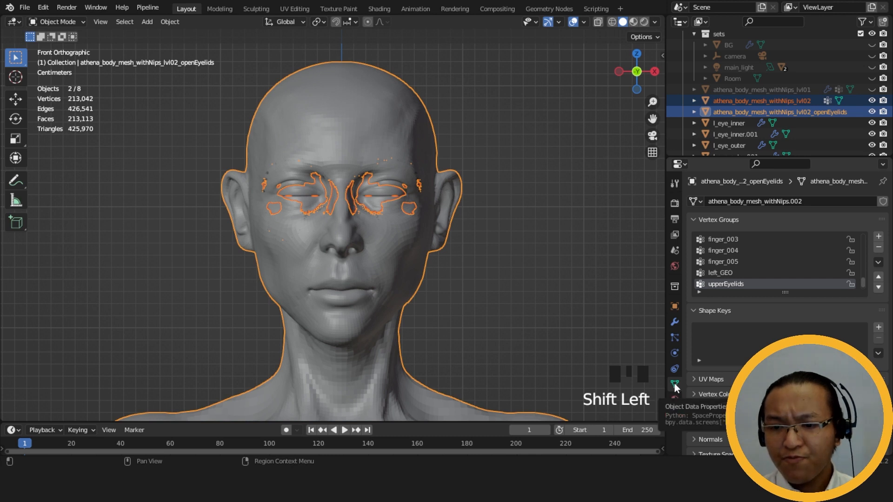
click(878, 354)
click(878, 354)
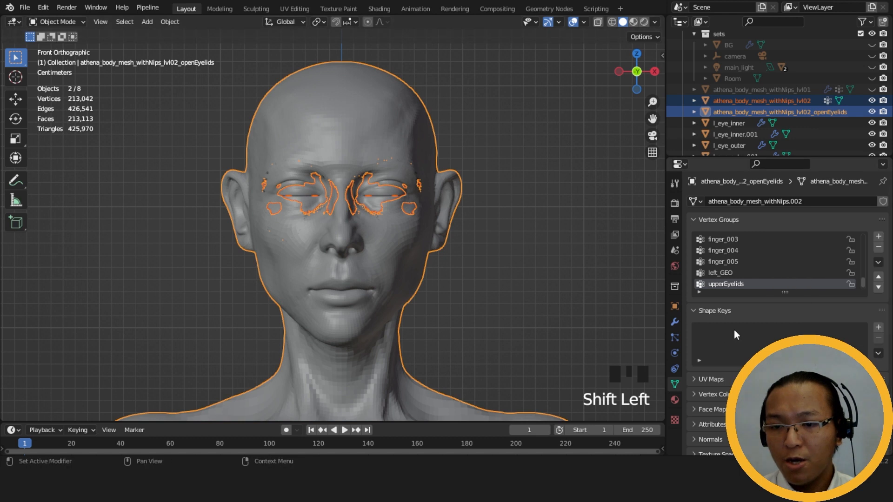
click(878, 356)
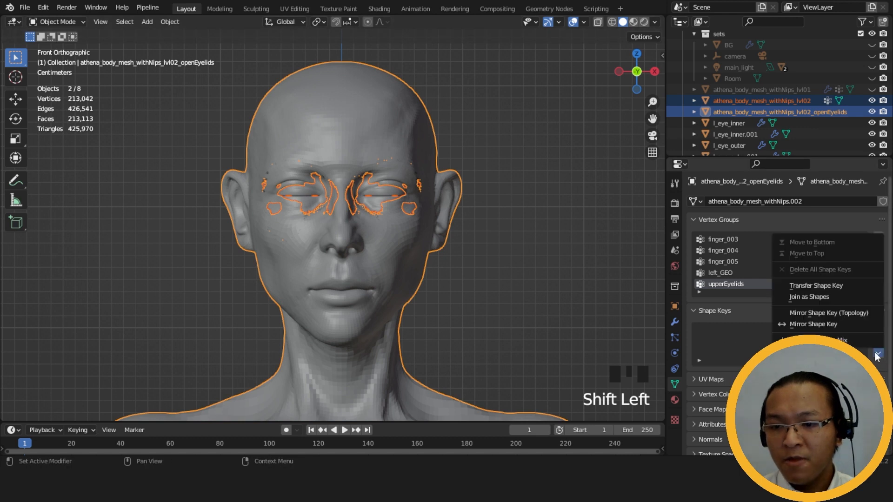
click(839, 300)
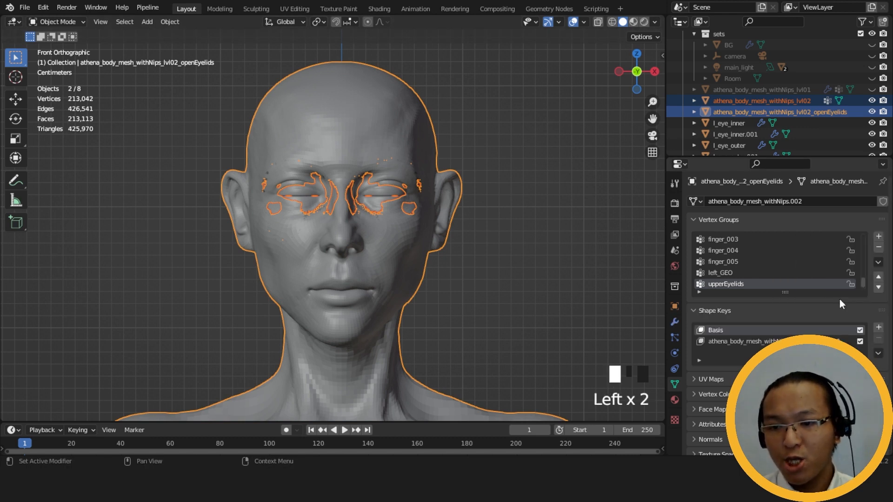
- View the closed-eyelid mesh on its own, then undo that visibility change and the Join as Shapes operation
click(871, 113)
click(785, 102)
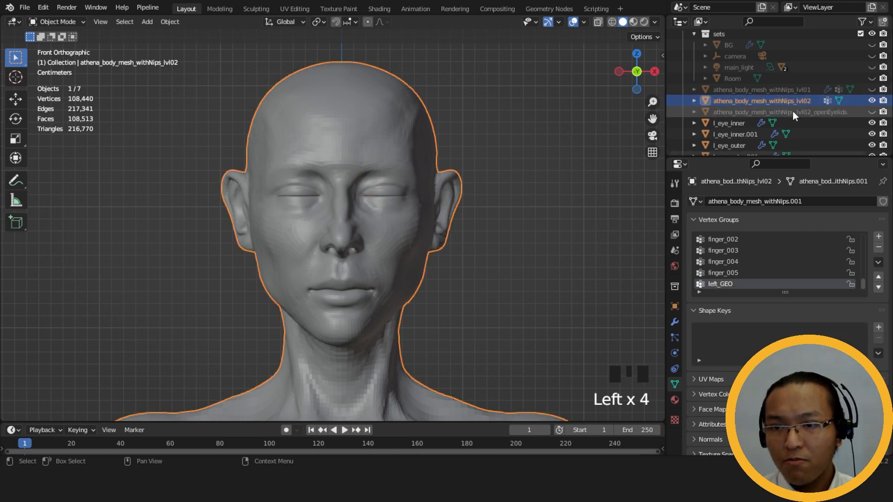
click(793, 115)
key(ctrl+z)
key(ctrl+z)
key(ctrl+z)
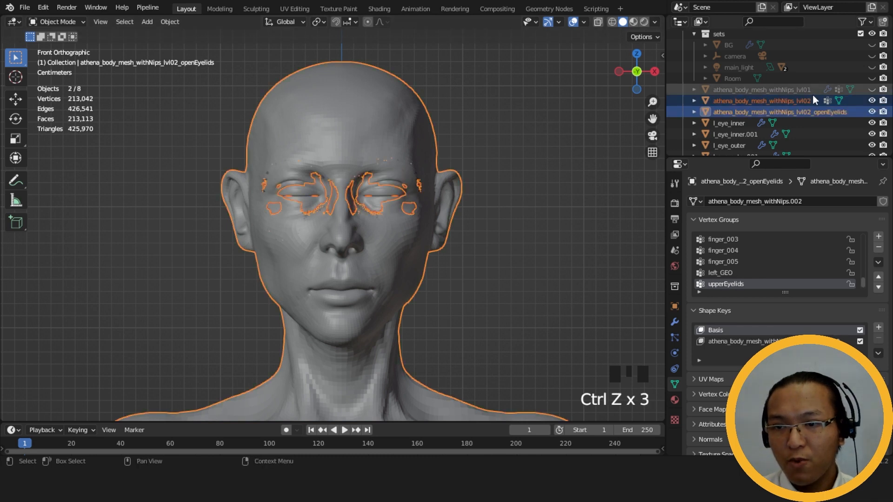
click(810, 109)
key(ctrl+z)
key(ctrl+z)
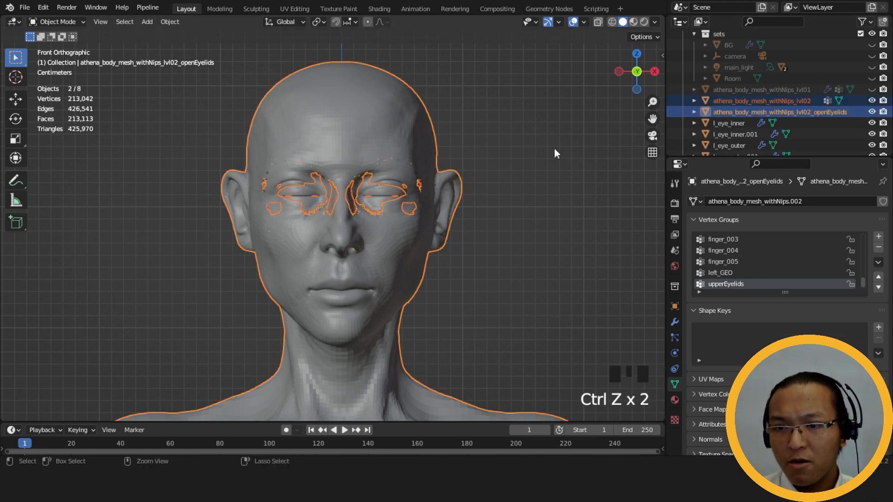
key(ctrl+z)
- Join the open-eyelid mesh as a shape key onto athena_body_mesh_withNips_lvl02 using Join as Shapes
click(805, 112)
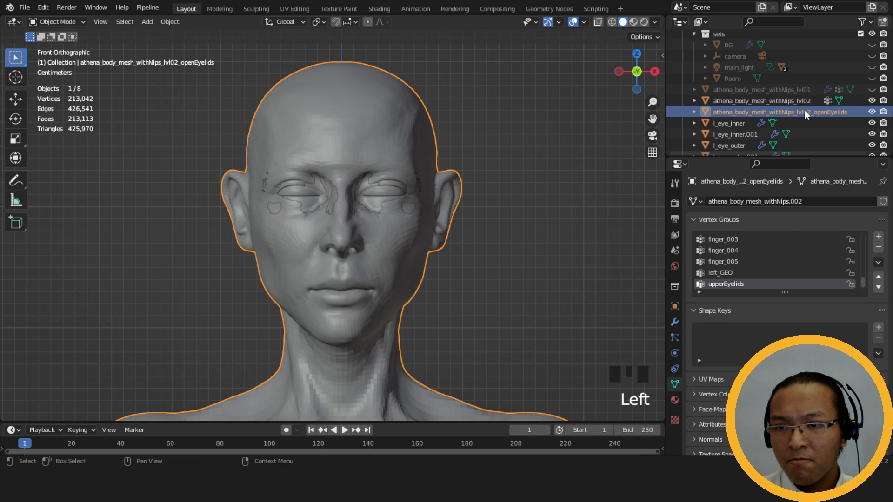
shift+click(804, 103)
click(804, 103)
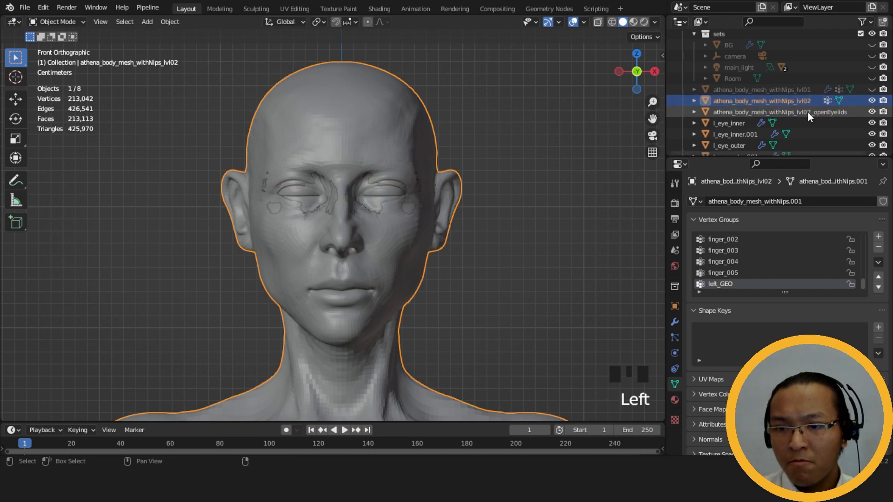
shift+click(807, 111)
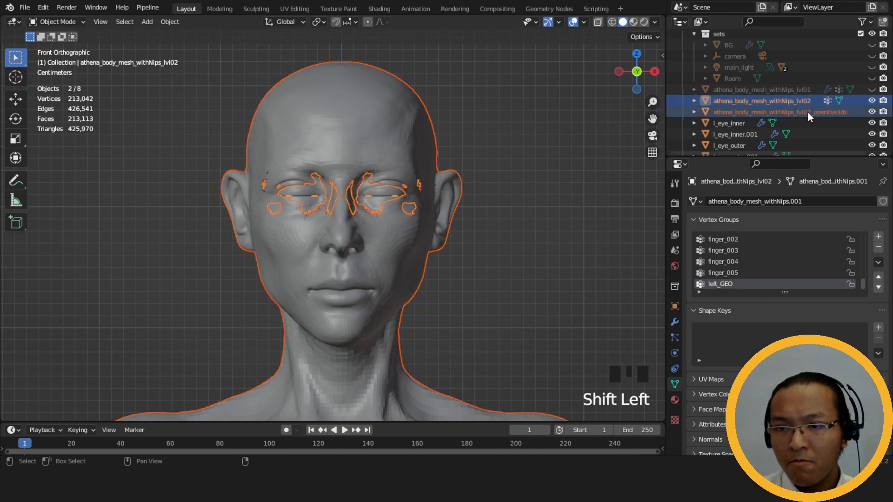
click(781, 102)
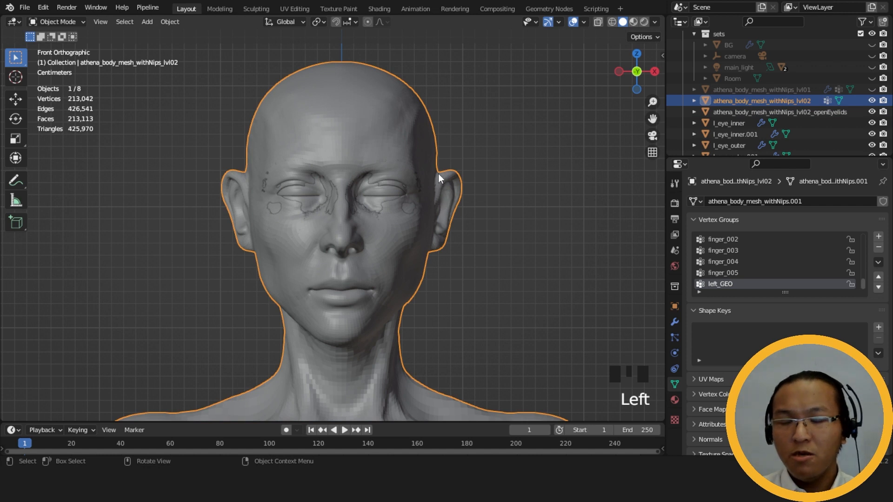
shift+click(785, 111)
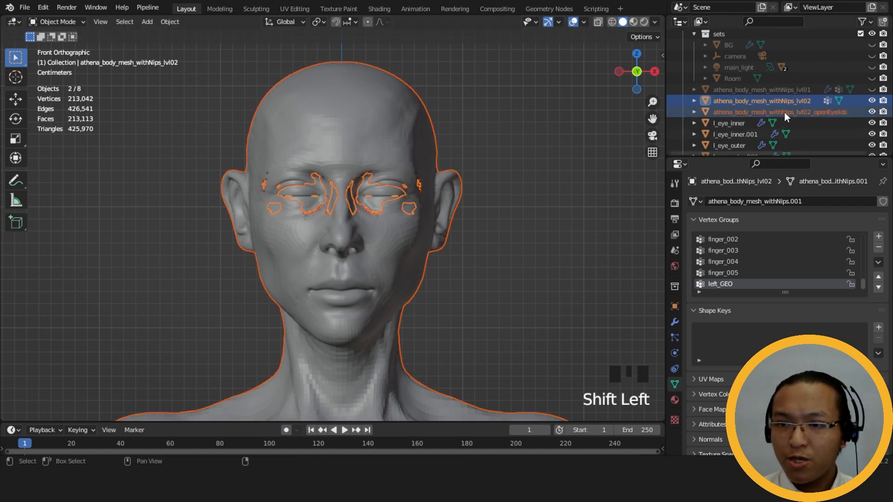
click(878, 353)
click(827, 299)
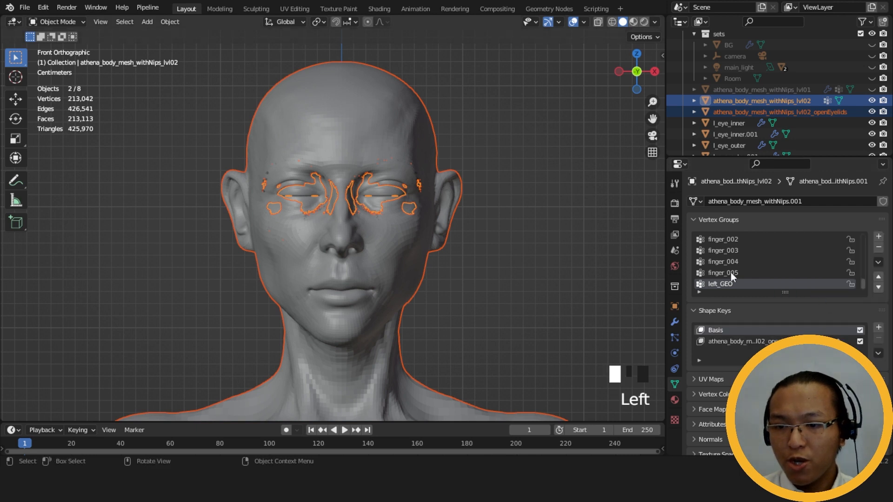
- Hide athena_body_mesh_withNips_lvl02_openEyelids and raise the open-eyelid shape key's value on athena_body_mesh_withNips_lvl02 to open the eyes
click(805, 96)
click(749, 342)
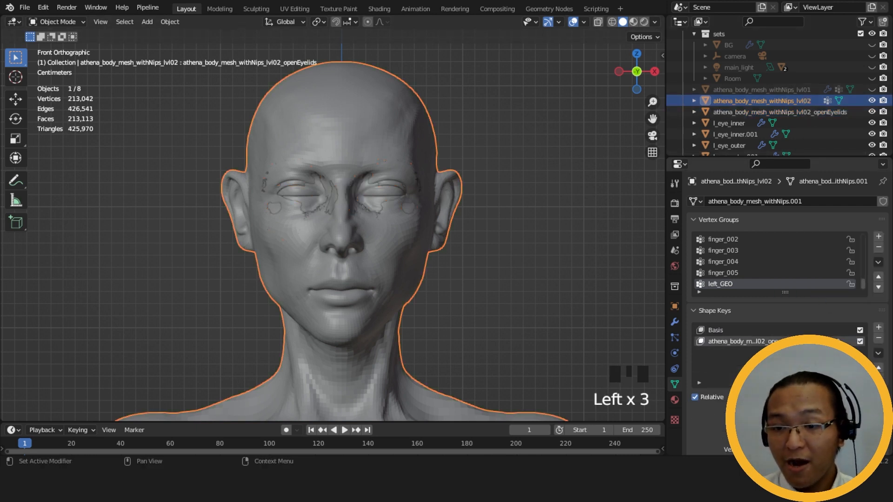
scroll(468, 285, up, 6)
click(872, 112)
click(780, 104)
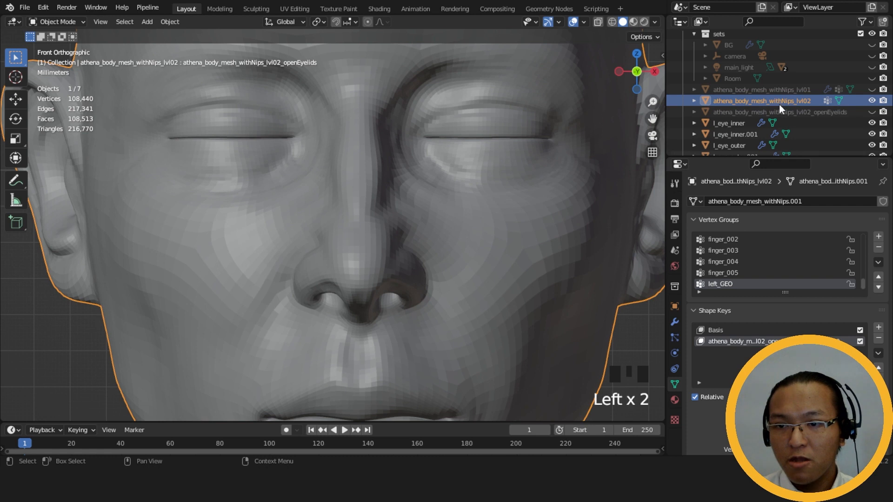
drag(781, 414, 875, 414)
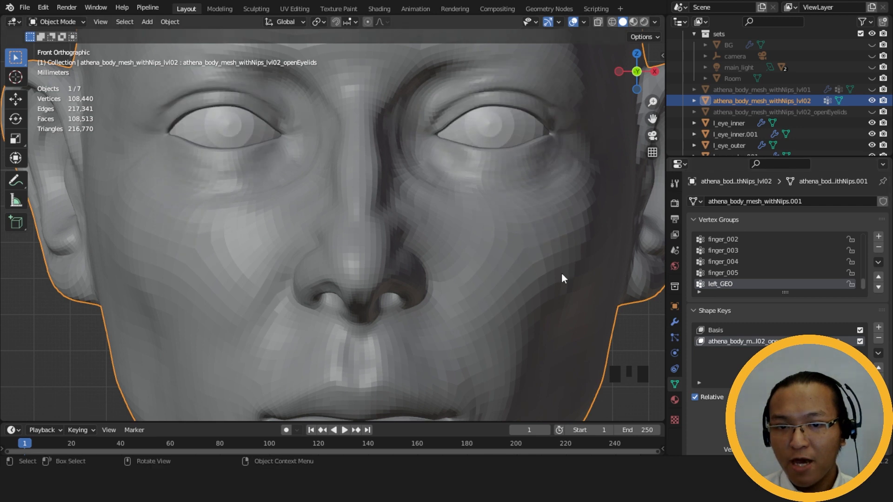
- Examine the open eyelids from several angles while slightly varying the open-eyelid shape key's value
scroll(562, 273, down, 4)
middle_drag(600, 315, 515, 317)
scroll(515, 317, up, 2)
mouse_move(874, 414)
mouse_down()
mouse_move(814, 414)
mouse_move(870, 414)
mouse_up()
middle_drag(504, 279, 549, 325)
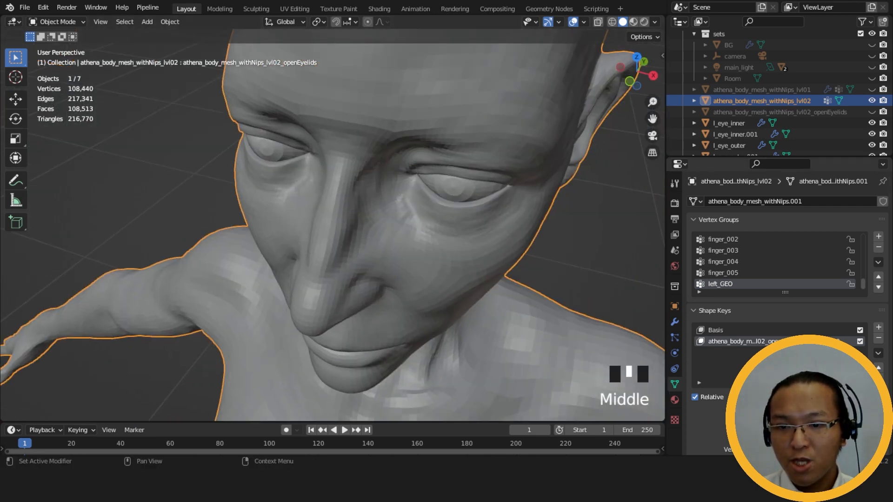
mouse_move(870, 414)
mouse_down()
mouse_move(814, 414)
mouse_move(865, 414)
mouse_up()
middle_drag(577, 284, 608, 227)
scroll(608, 227, down, 1)
- Examine the face and body in rendered shading with main_light shown, then return to solid shading and hide the light
click(644, 22)
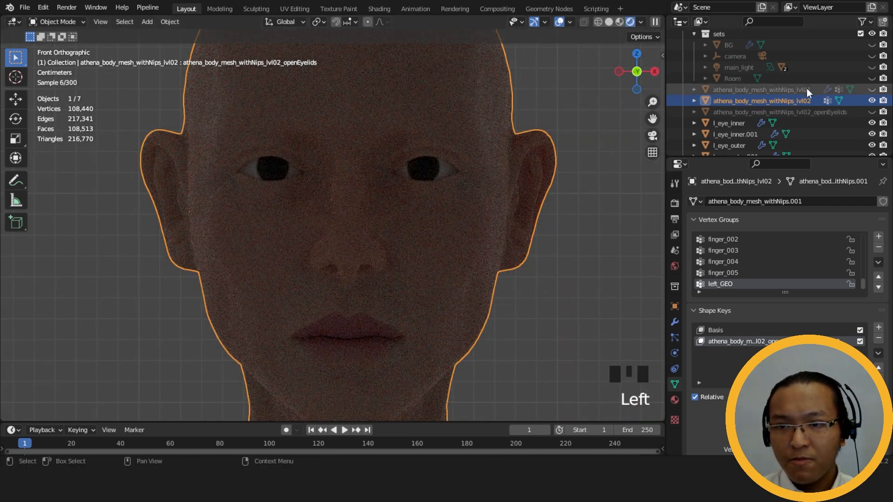
click(872, 67)
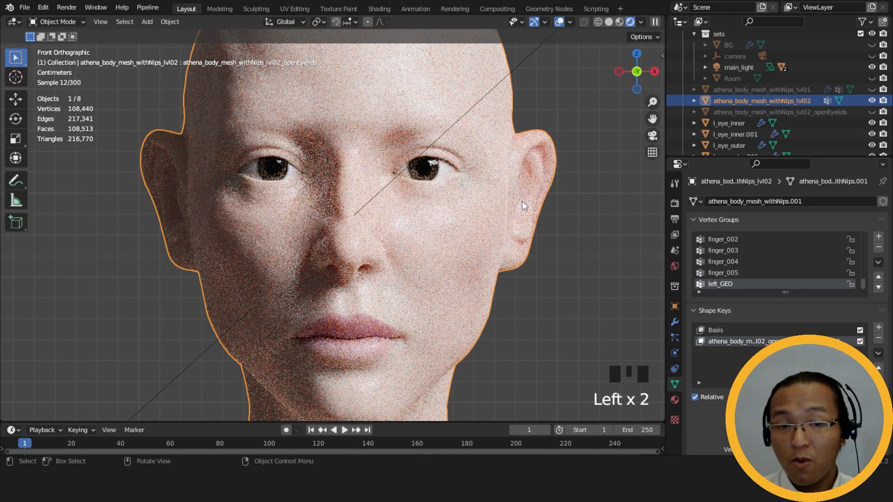
scroll(490, 237, down, 4)
scroll(490, 256, down, 6)
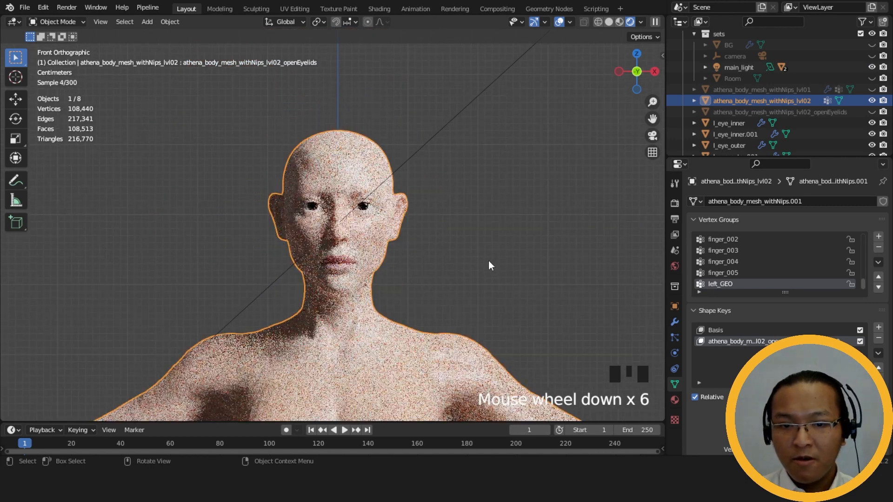
shift+middle_drag(485, 282, 512, 230)
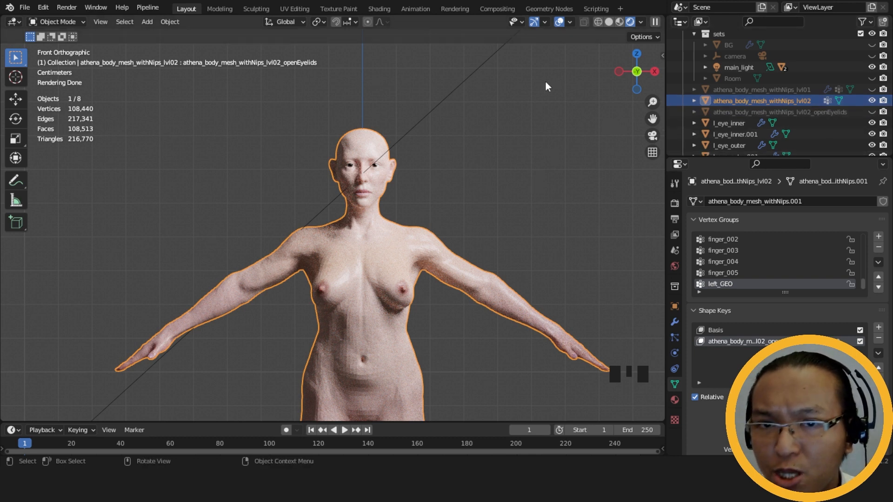
click(609, 21)
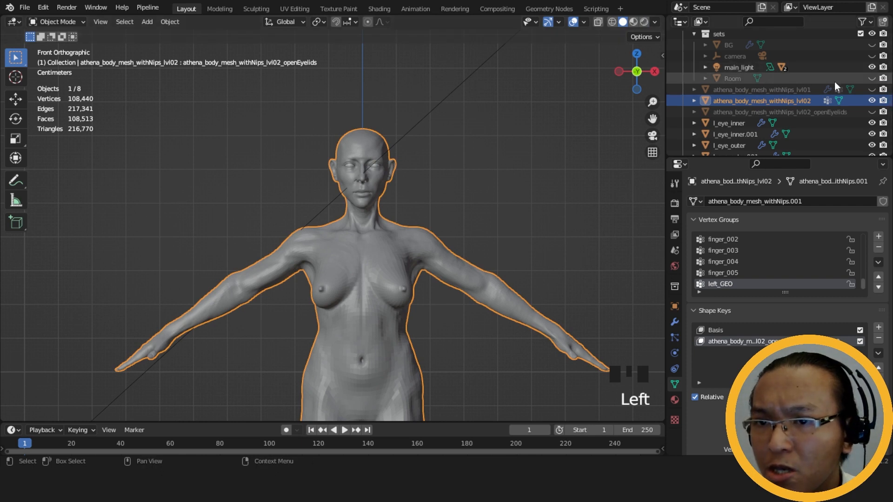
click(872, 67)
- Lower the open-eyelid shape key's value so the eyes close
scroll(500, 217, up, 4)
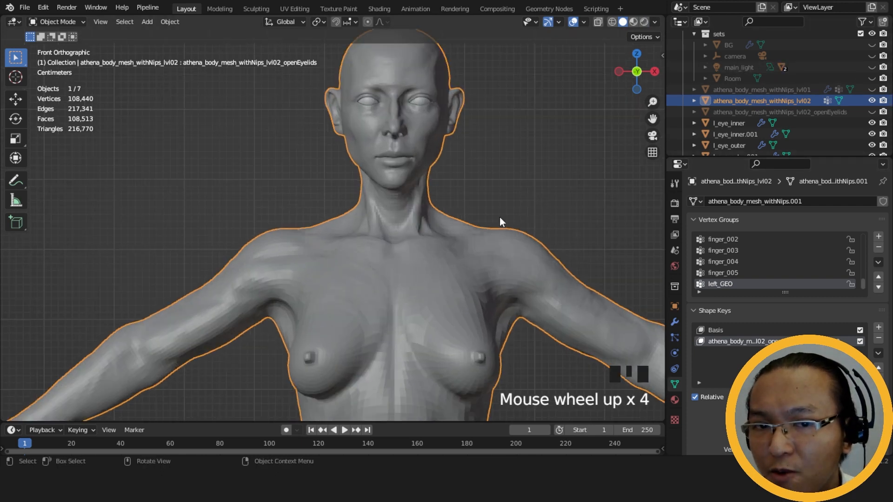
shift+middle_drag(566, 124, 488, 234)
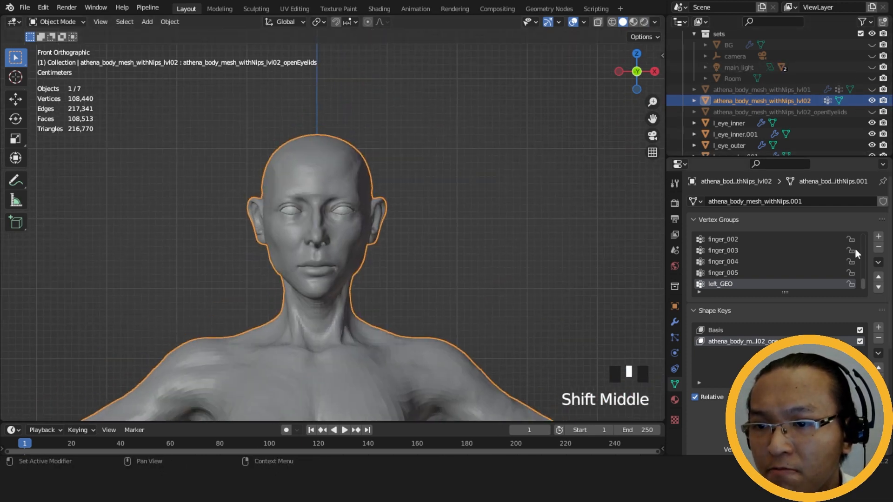
click(508, 375)
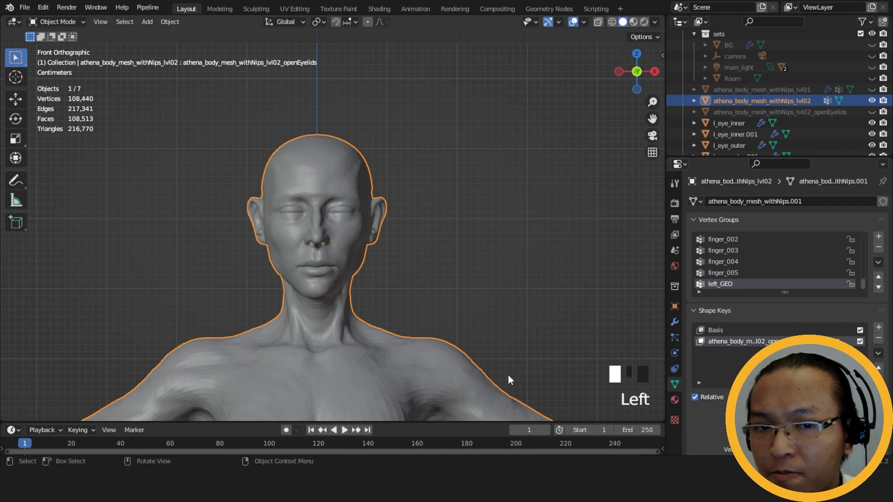
- Hide athena_body_mesh_withNips_lvl02 and view the separate open-eyelid mesh with the eyeballs
click(782, 112)
scroll(470, 207, up, 4)
click(872, 100)
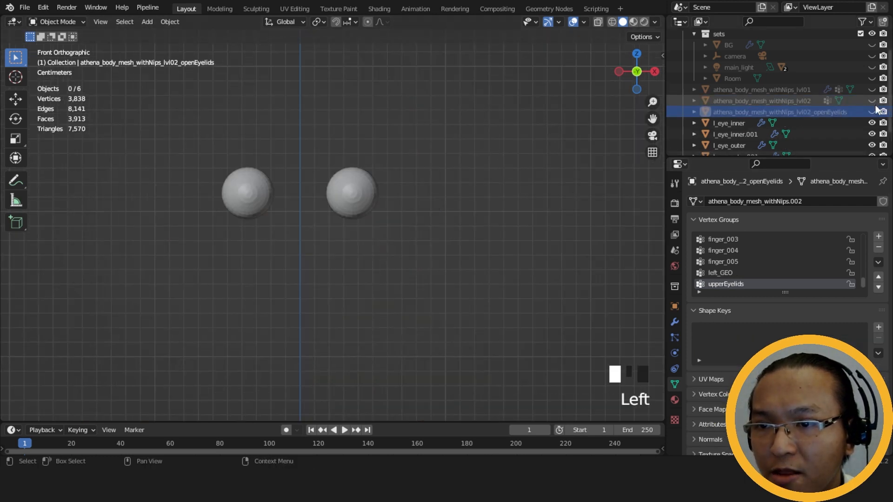
click(871, 112)
click(431, 202)
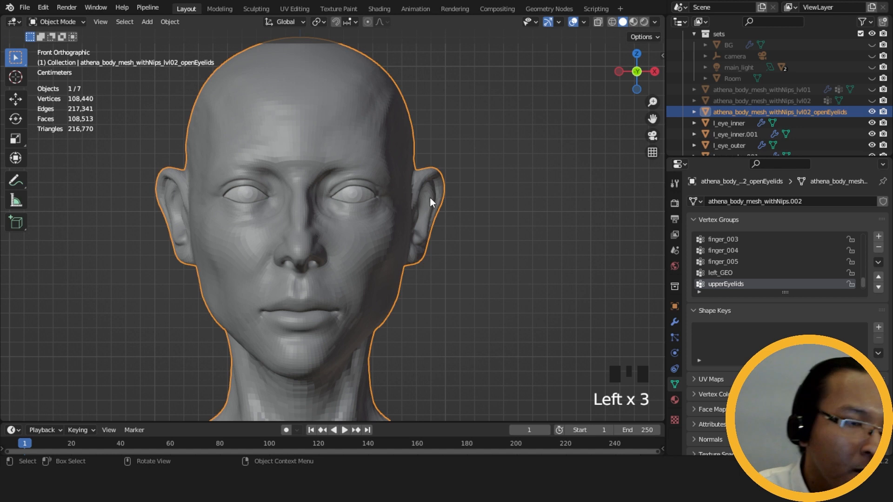
- Delete both shape keys from athena_body_mesh_withNips_lvl02
click(800, 102)
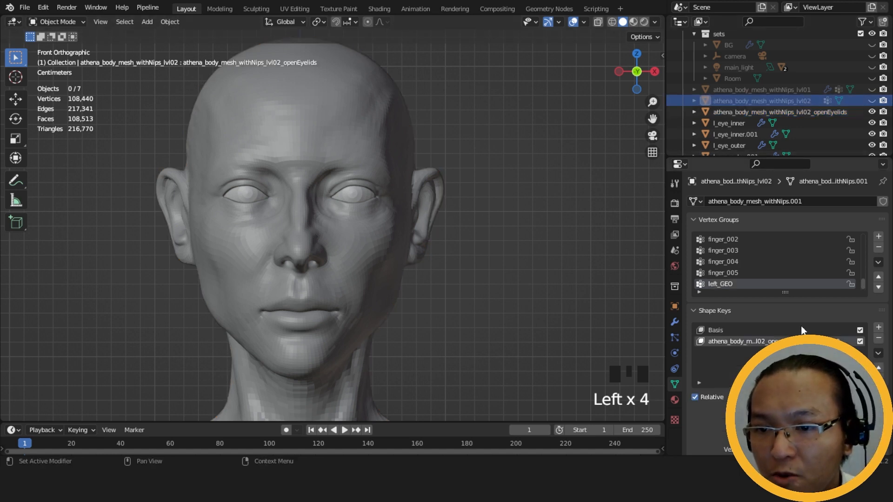
click(878, 339)
click(878, 338)
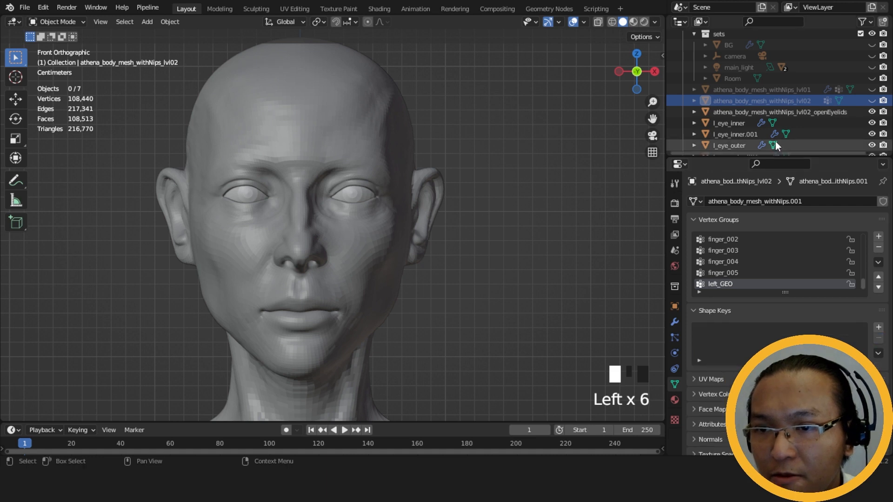
- Show athena_body_mesh_withNips_lvl02, select it together with the open-eyelid mesh, and duplicate both in place
click(872, 100)
shift+click(824, 110)
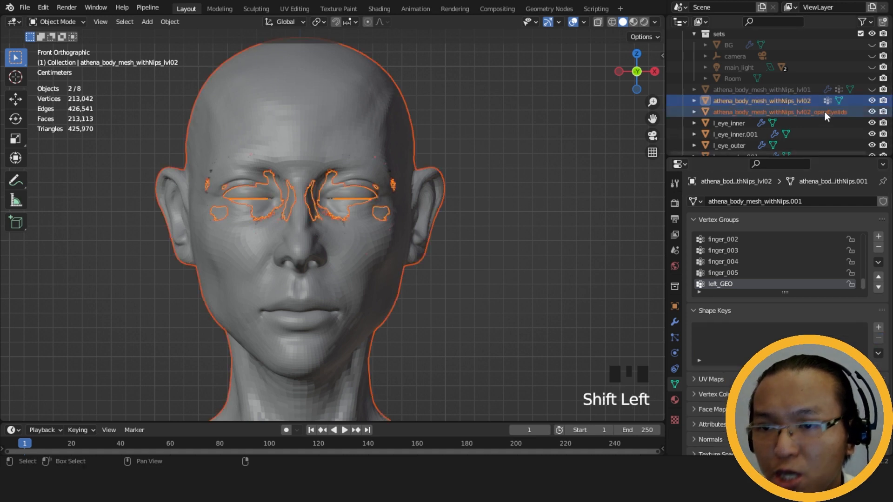
key(shift+d)
right_click(497, 230)
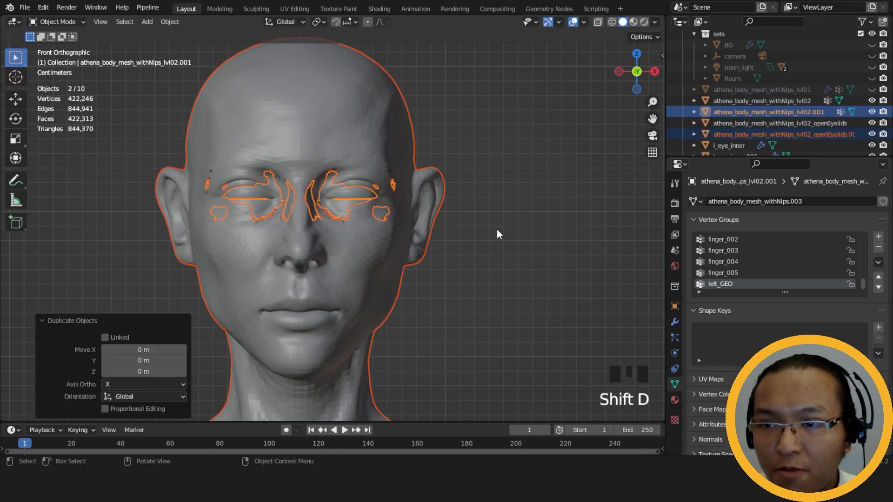
- Hide the duplicated open-eyelid mesh and rename the closed-eyelid duplicate as athena_body_mesh_withNips_lvl03
click(873, 134)
click(813, 114)
double_click(812, 113)
drag(825, 87, 812, 84)
text(3)
key(Return)
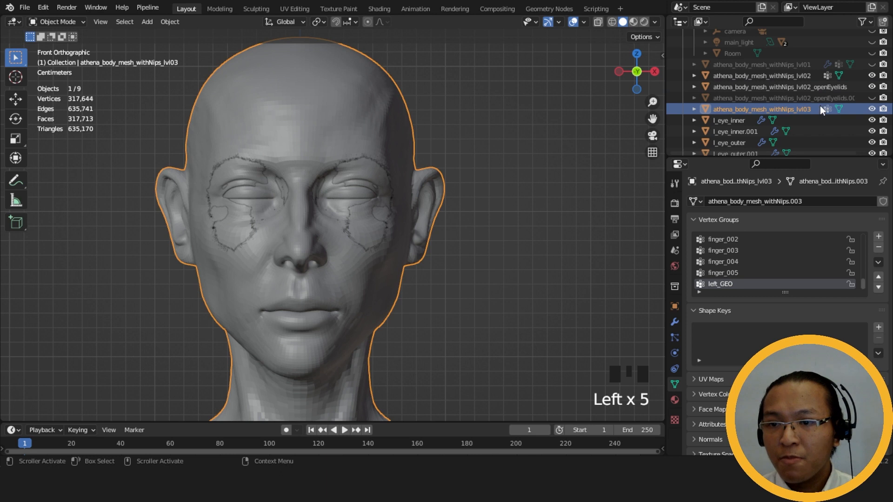
- Hide both lvl02 meshes and athena_body_mesh_withNips_lvl03, leaving only the duplicated open-eyelid mesh shown with the eyes
click(820, 99)
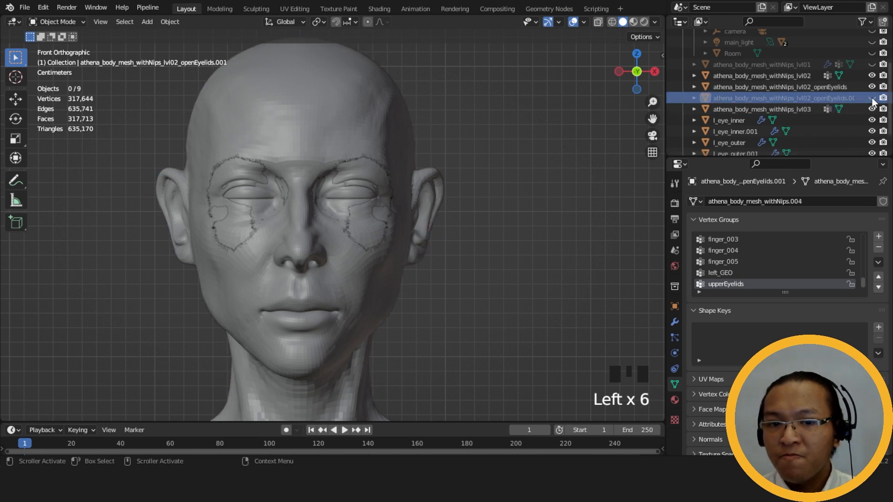
click(872, 99)
click(872, 87)
click(873, 97)
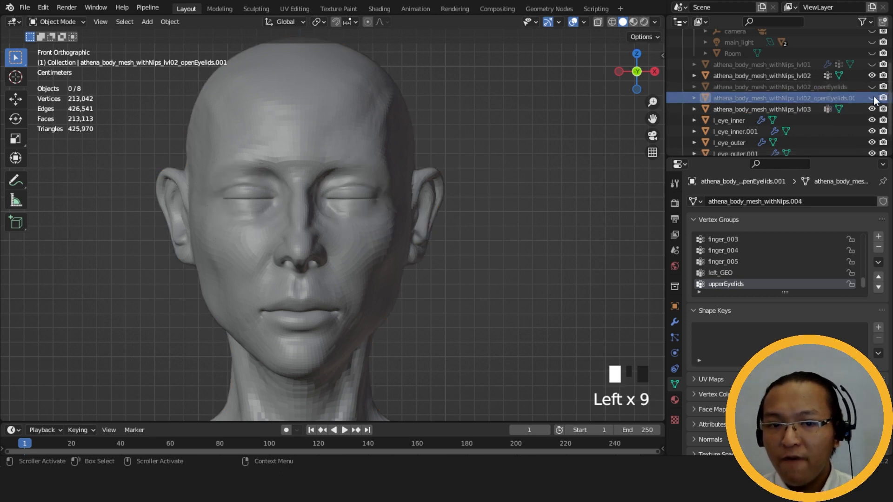
click(873, 75)
click(872, 109)
click(873, 97)
click(872, 87)
click(872, 87)
- Rename the duplicated open-eyelid mesh as athena_body_mesh_withNips_lvl03_openEyelids
double_click(849, 98)
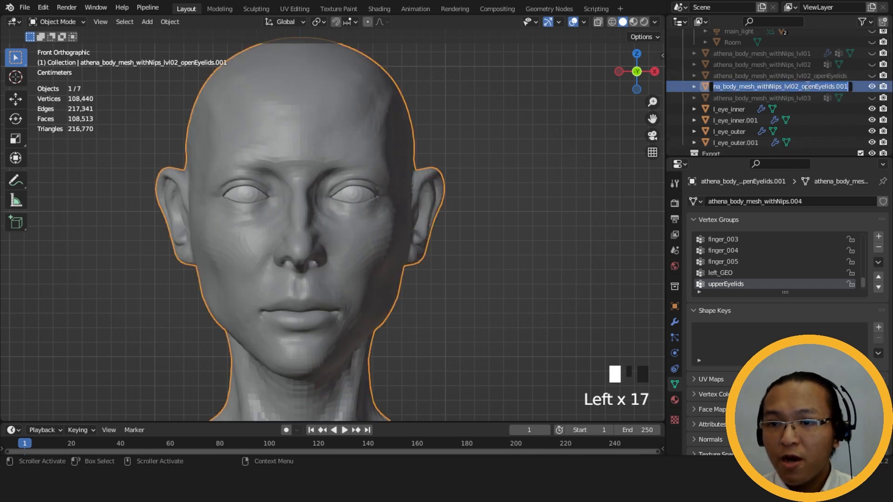
click(850, 87)
key(BackSpace)
key(BackSpace)
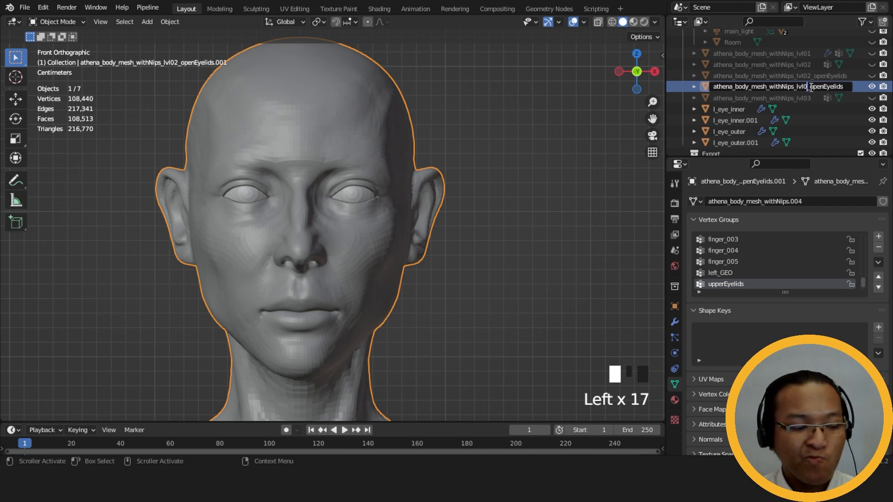
key(Return)
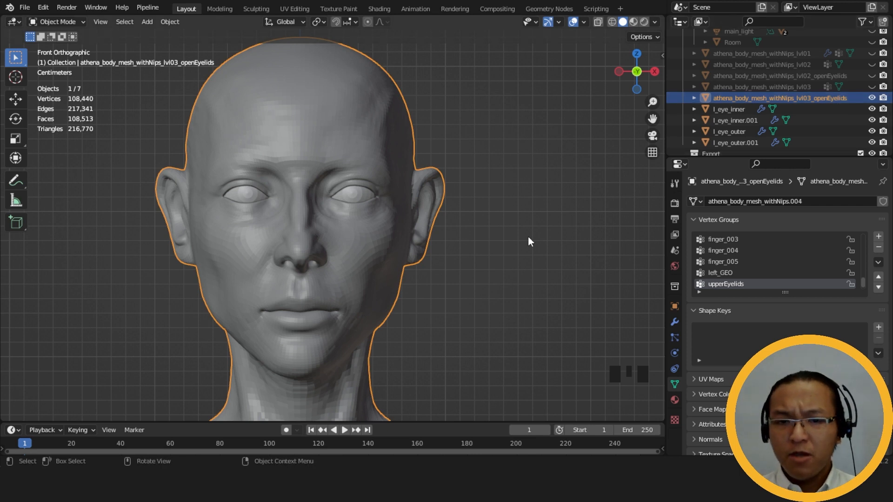
- Compare the open and closed eyelids by toggling athena_body_mesh_withNips_lvl03's visibility from several angles
scroll(528, 236, down, 9)
scroll(416, 302, up, 9)
middle_drag(417, 305, 590, 239)
scroll(496, 304, down, 5)
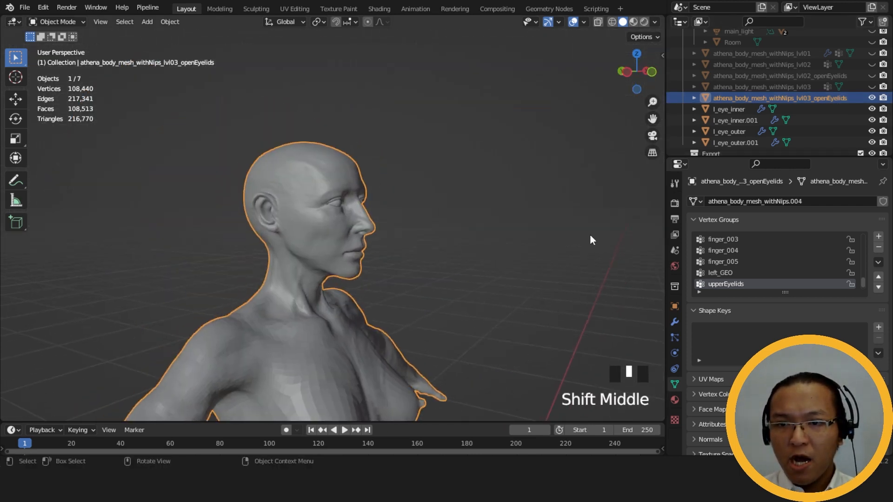
click(872, 86)
middle_drag(579, 170, 661, 153)
click(872, 87)
click(872, 87)
click(872, 86)
click(872, 86)
click(871, 87)
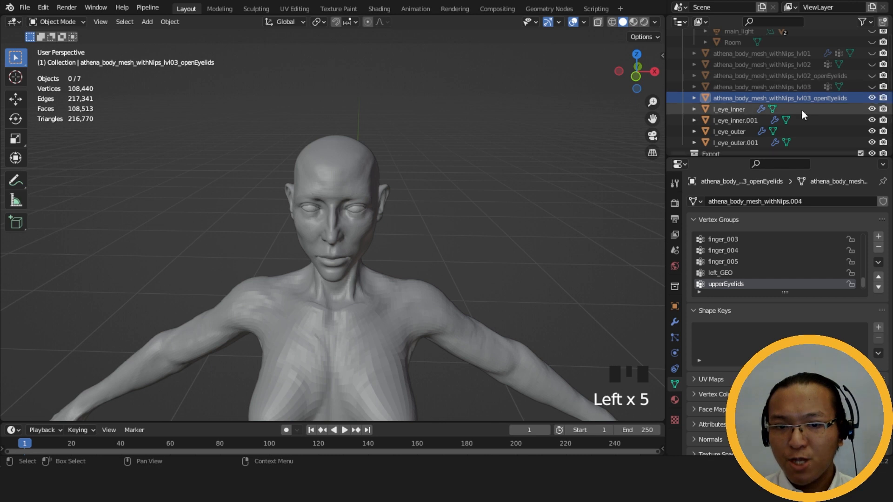
scroll(459, 248, up, 3)
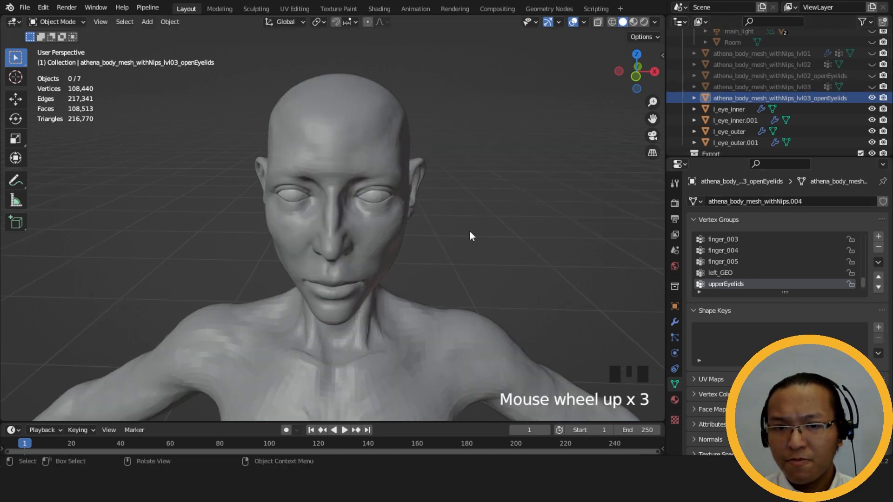
- Show athena_body_mesh_withNips_lvl03 and join it as a shape key into athena_body_mesh_withNips_lvl03_openEyelids
click(868, 87)
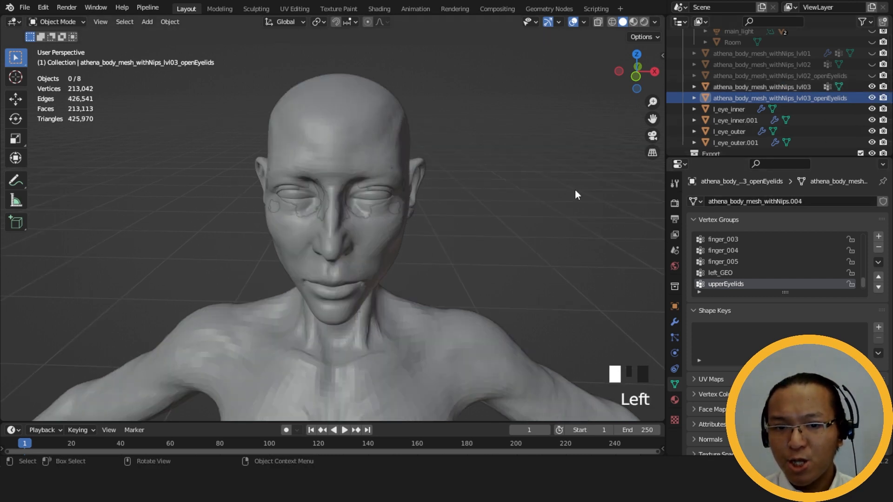
scroll(640, 153, up, 3)
click(797, 88)
click(801, 97)
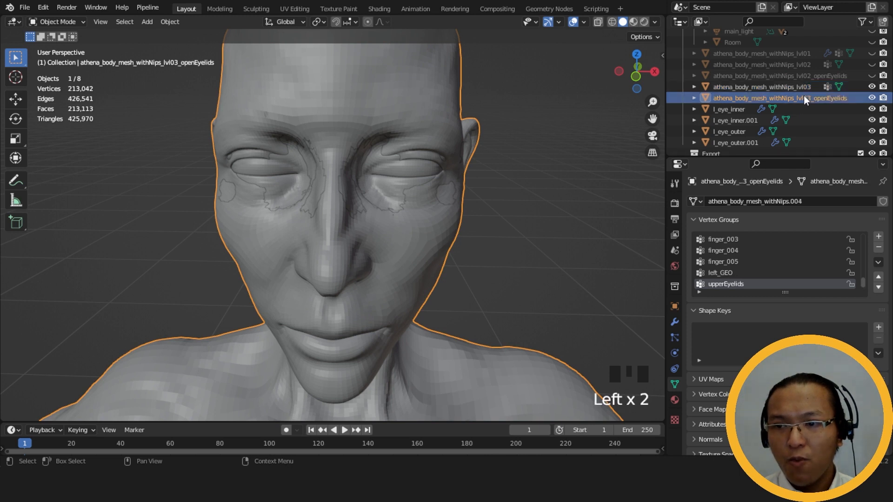
middle_drag(553, 206, 419, 228)
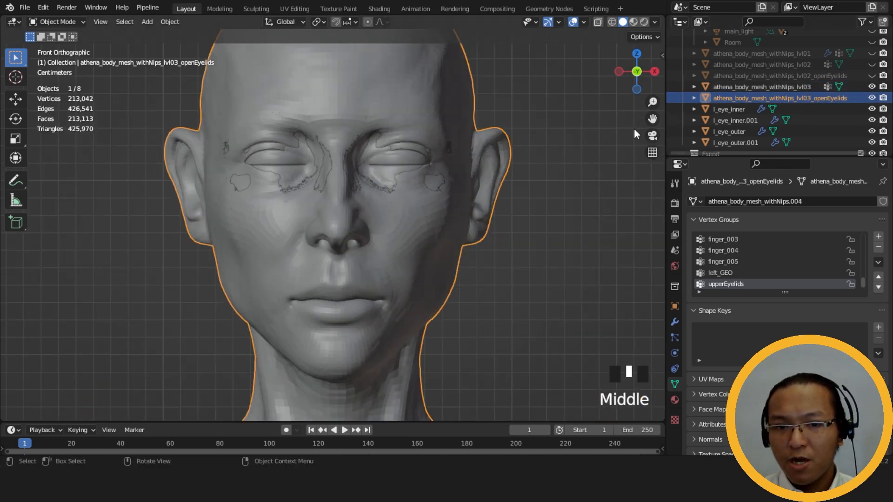
click(811, 97)
shift+click(808, 86)
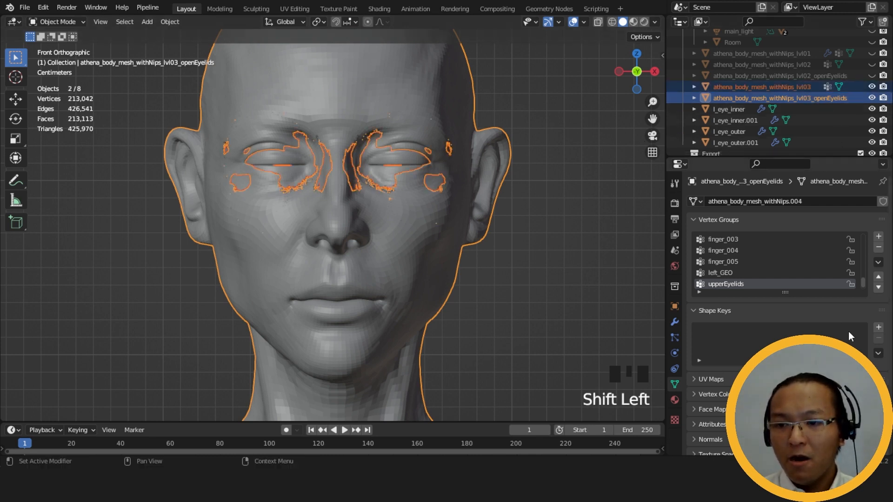
click(878, 353)
click(841, 294)
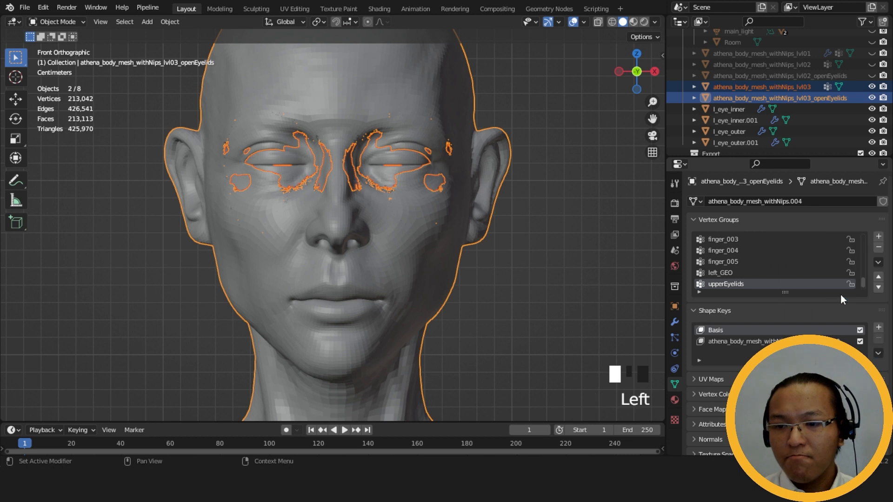
- Hide athena_body_mesh_withNips_lvl03 and try the joined shape key's value on the open-eyelid mesh
click(790, 97)
click(744, 341)
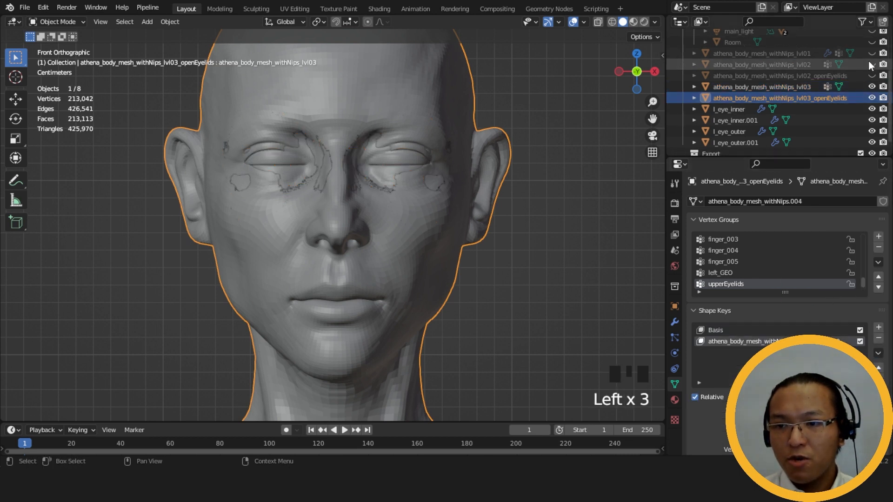
click(872, 87)
drag(791, 412, 773, 412)
scroll(463, 261, down, 3)
middle_drag(461, 273, 326, 298)
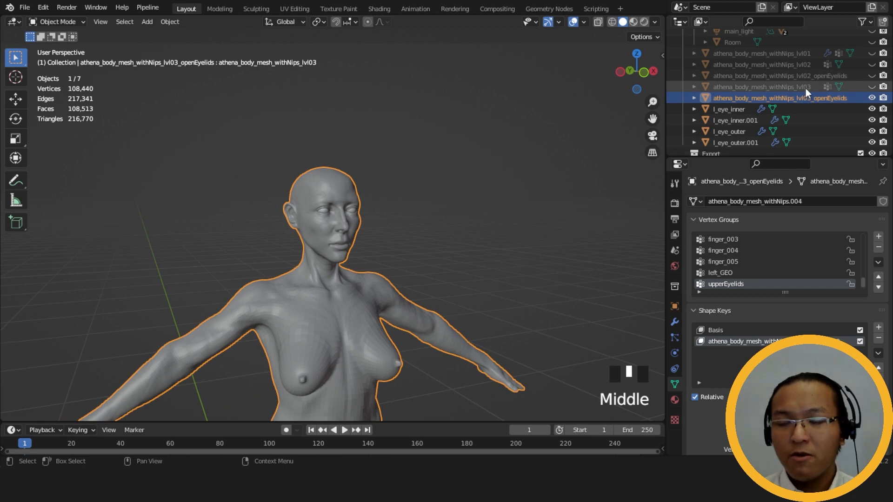
- Delete both shape keys from athena_body_mesh_withNips_lvl03_openEyelids and reselect that mesh
click(878, 339)
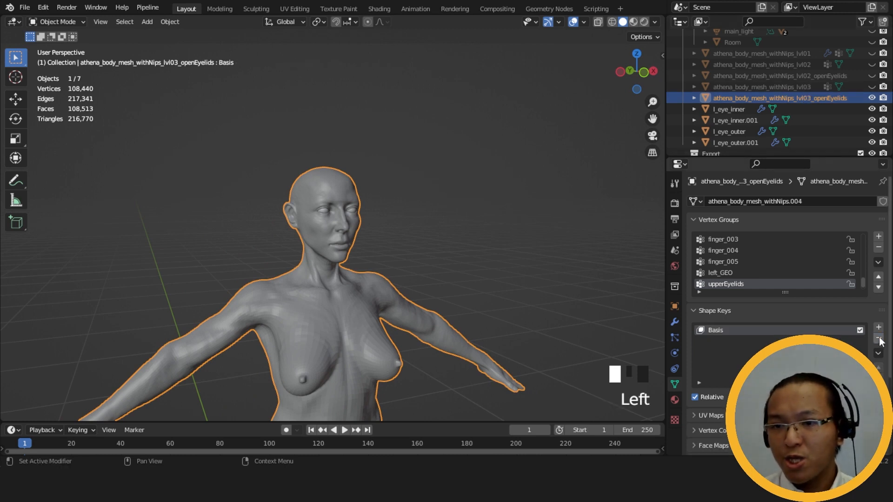
click(878, 339)
click(860, 87)
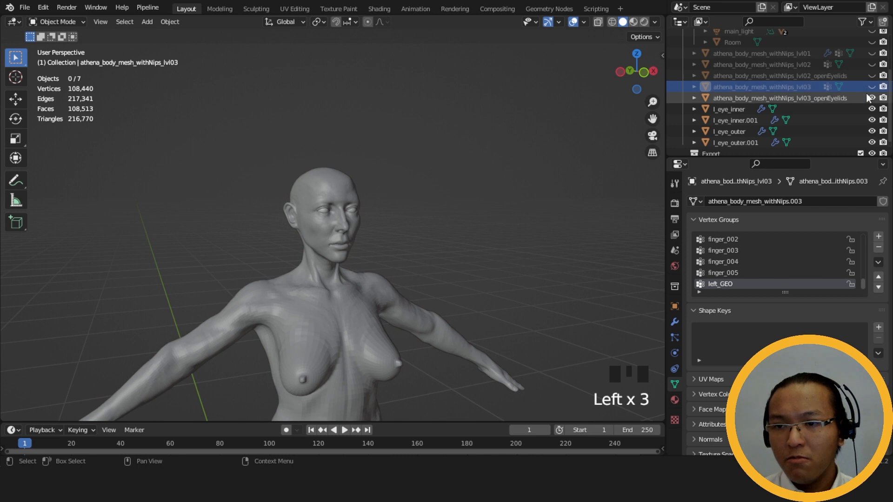
click(791, 98)
scroll(470, 261, up, 6)
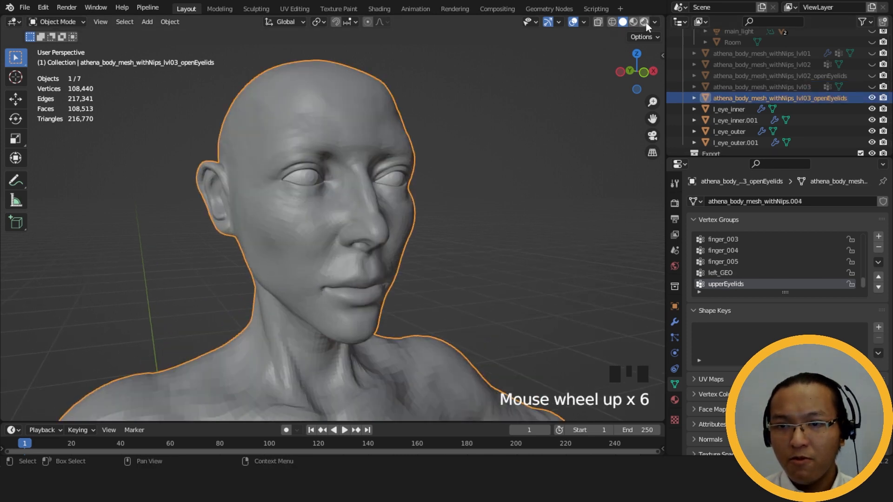
- Preview the open-eyelid body in rendered shading with main_light shown, restore hidden light and solid shading, and inspect the head
click(644, 22)
scroll(487, 172, down, 4)
scroll(820, 57, up, 4)
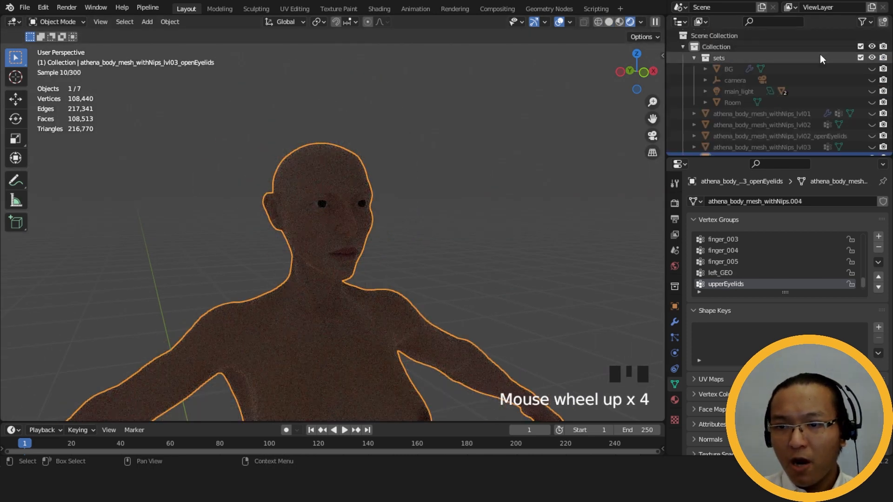
click(872, 91)
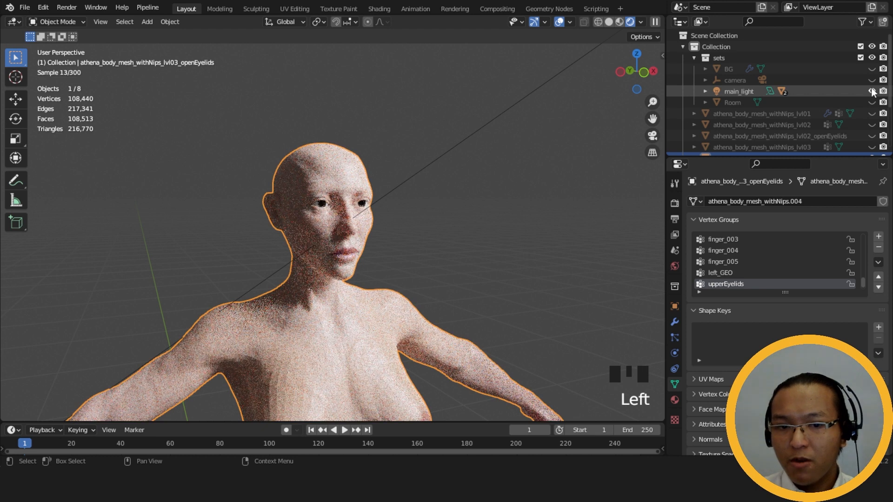
click(872, 91)
click(609, 22)
scroll(497, 218, down, 2)
middle_drag(497, 217, 361, 251)
scroll(361, 146, up, 5)
middle_drag(362, 146, 388, 137)
scroll(745, 123, down, 3)
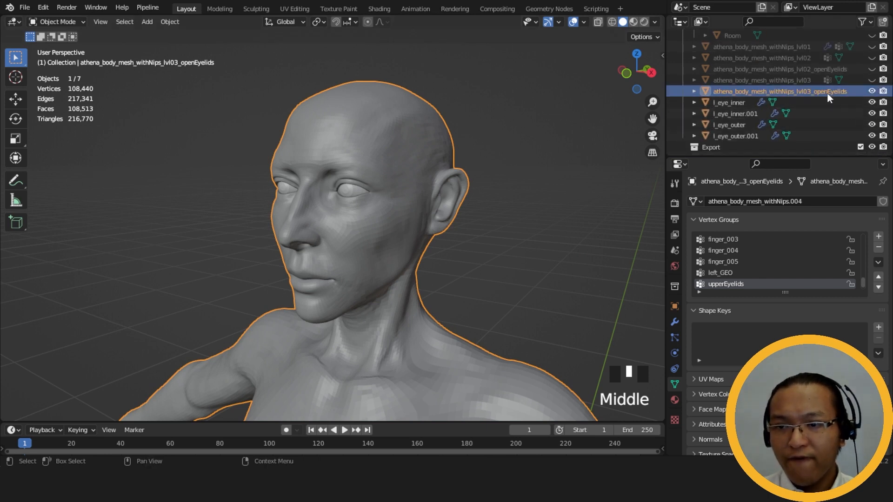
- Add a Subdivision Surface modifier to athena_body_mesh_withNips_lvl03_openEyelids
scroll(490, 241, down, 4)
shift+middle_drag(490, 242, 498, 198)
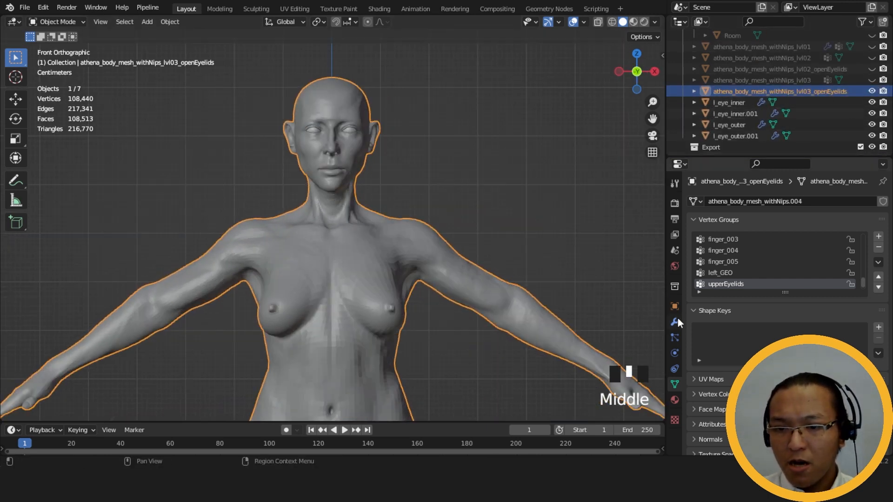
click(675, 307)
click(675, 322)
click(750, 201)
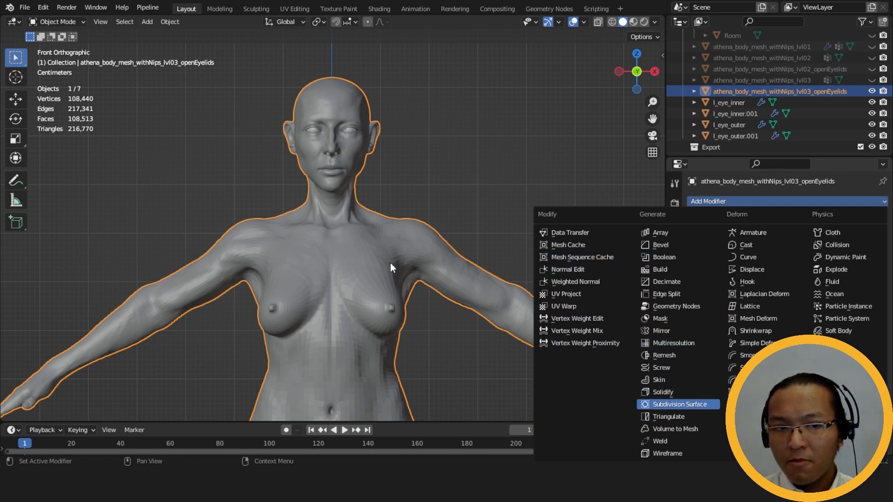
key(Return)
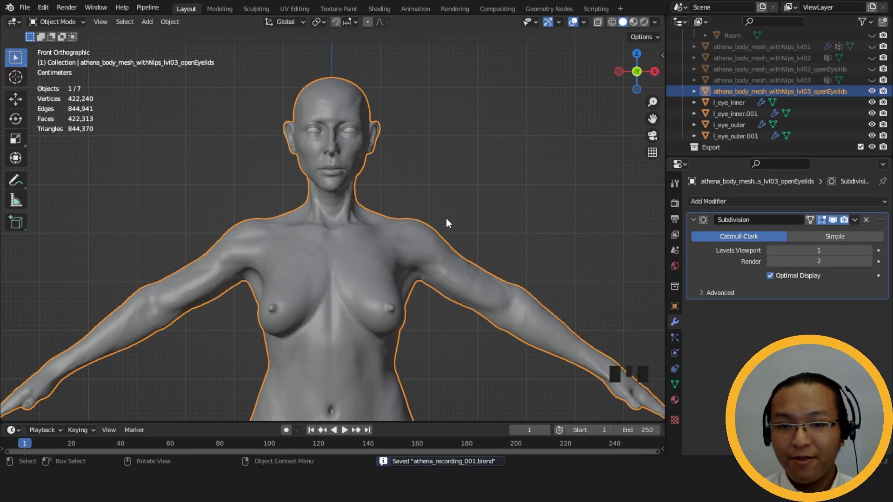
- Apply the Subdivision modifier on athena_body_mesh_withNips_lvl03_openEyelids at viewport level 1
click(565, 184)
click(822, 91)
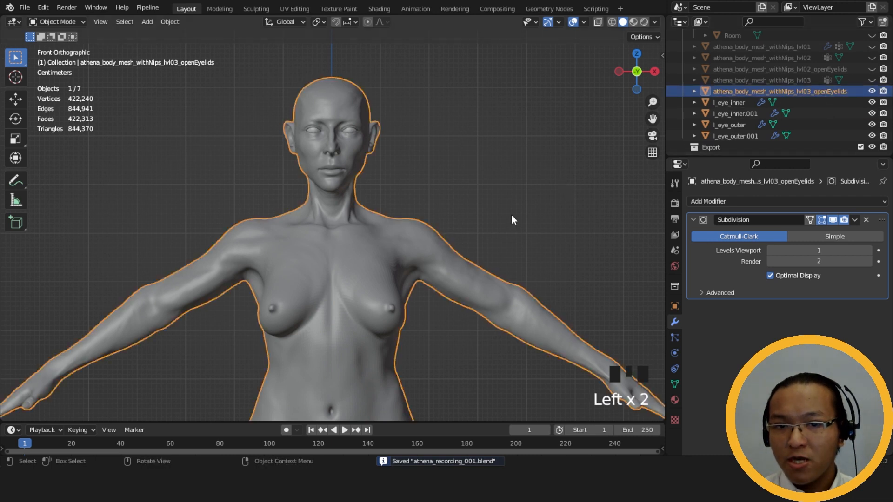
middle_drag(420, 297, 459, 309)
middle_drag(529, 321, 414, 325)
scroll(415, 325, up, 3)
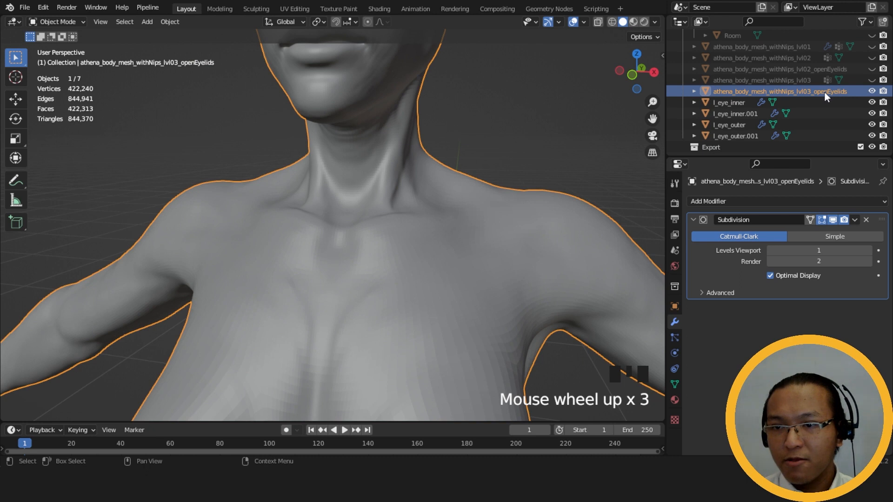
click(824, 91)
click(855, 220)
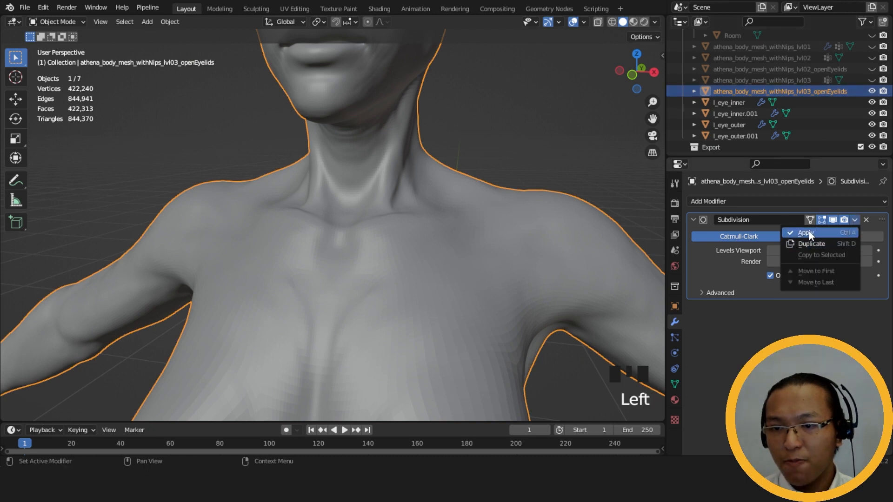
click(807, 233)
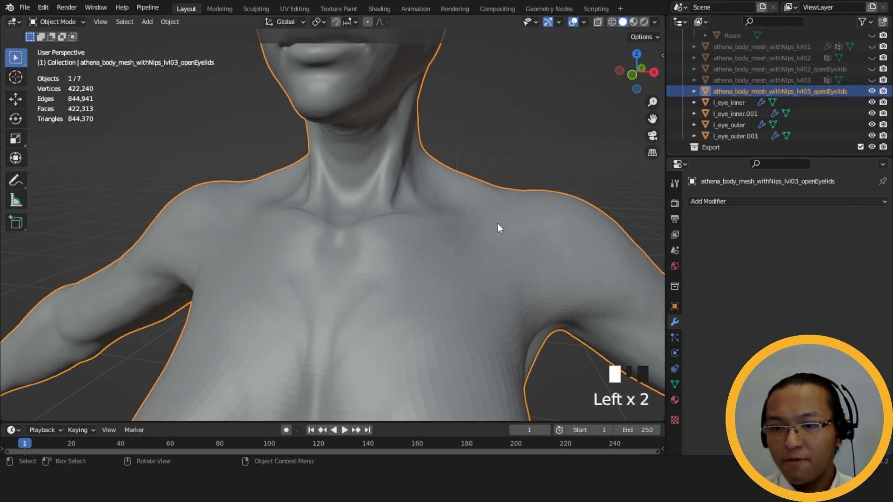
- Compare the surface detail of the two lvl03 meshes by toggling their visibility, leaving only the open-eyelid mesh shown and selected
click(872, 81)
click(872, 91)
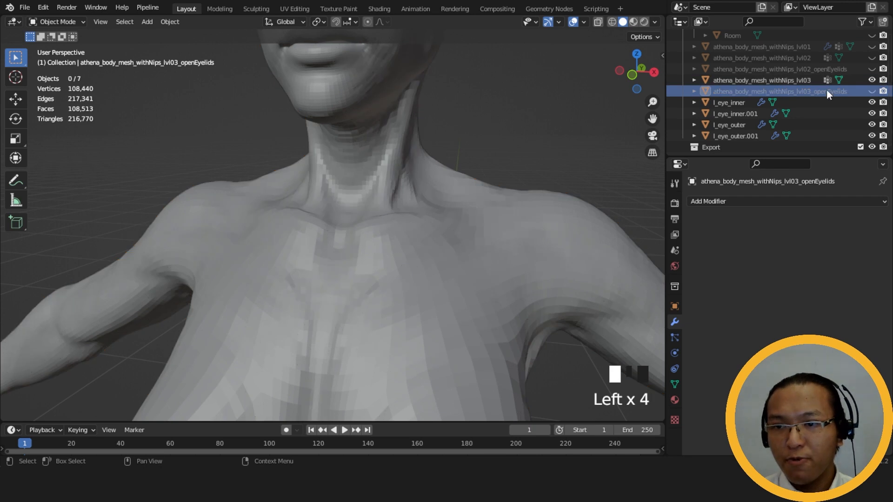
click(798, 80)
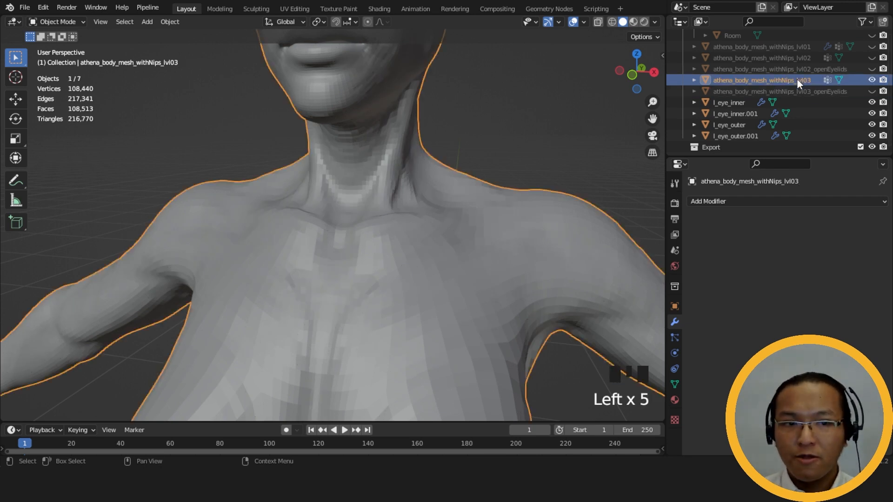
click(872, 80)
click(872, 91)
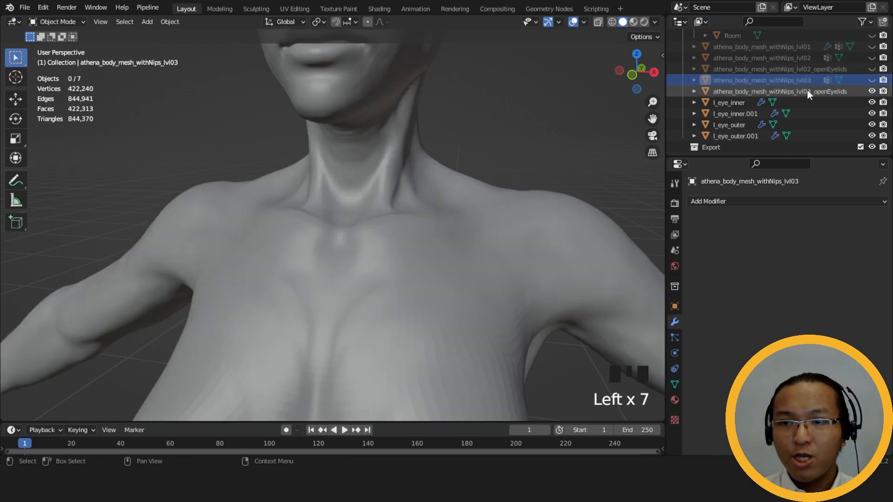
click(807, 92)
scroll(460, 190, down, 4)
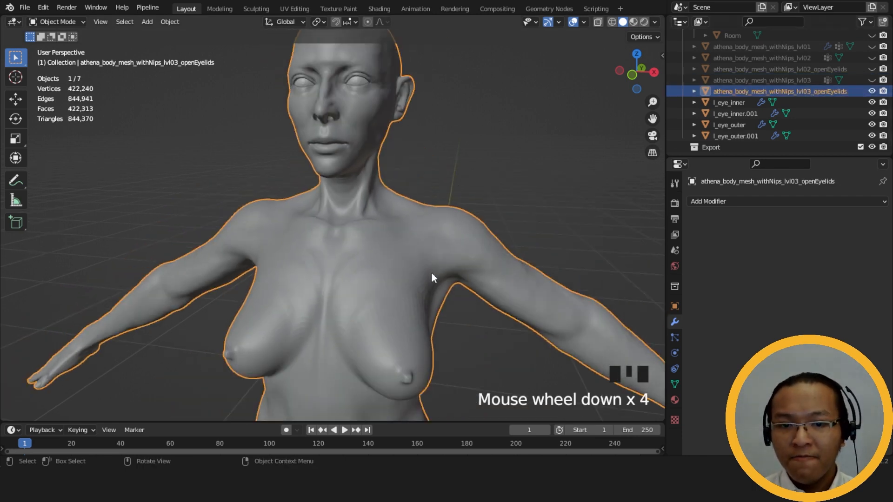
scroll(432, 278, up, 3)
click(396, 211)
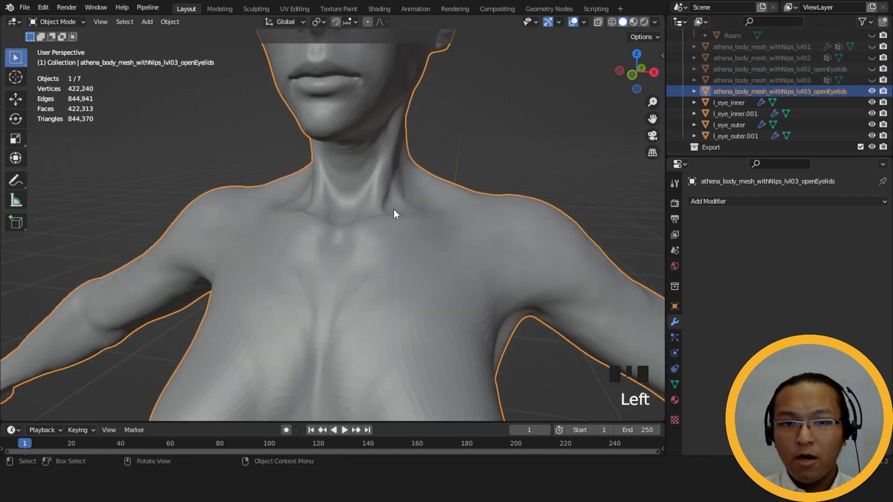
- Switch to the Sculpting workspace and shape the inner brow corners beside the nose bridge with Clay Strips at strength 0.6
click(256, 8)
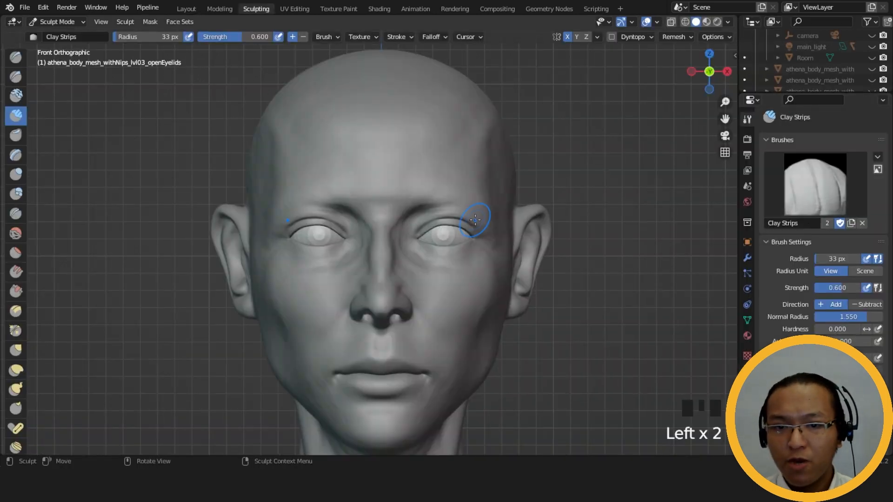
middle_drag(476, 227, 436, 231)
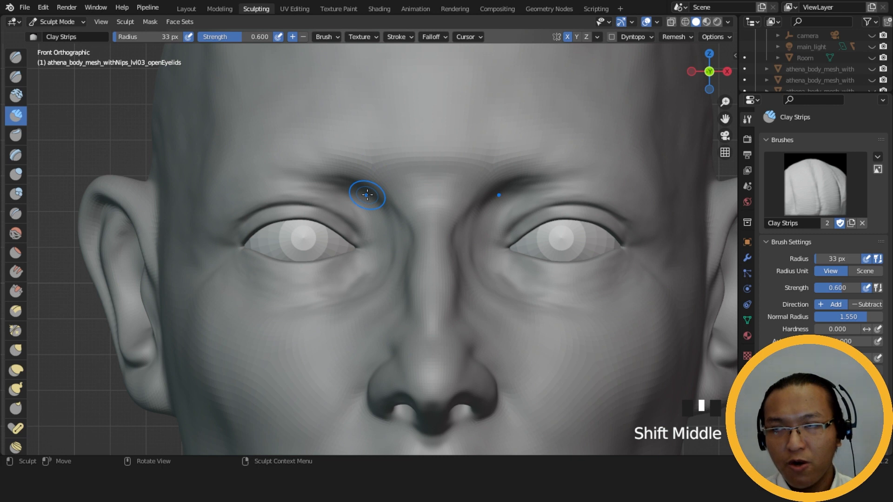
drag(382, 183, 401, 207)
drag(379, 179, 405, 212)
drag(386, 189, 407, 212)
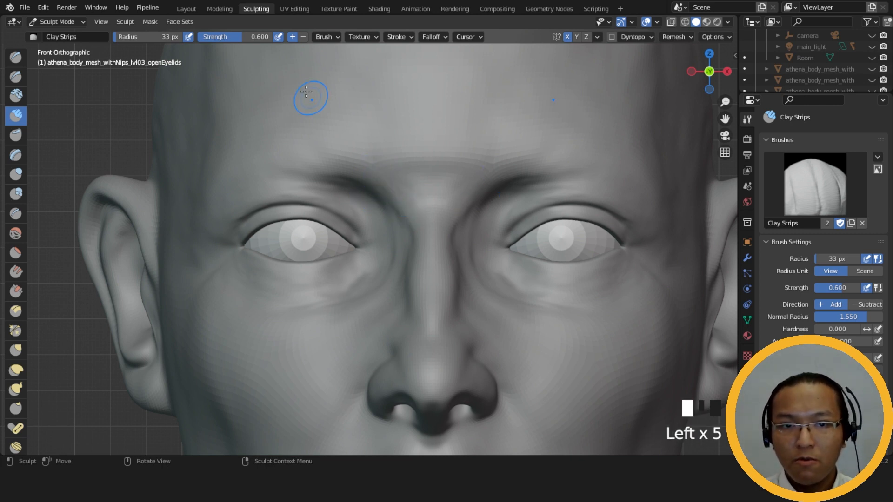
- Sculpt the root of the nose between the brows from the front with symmetrical Clay Strips strokes
click(253, 37)
click(269, 74)
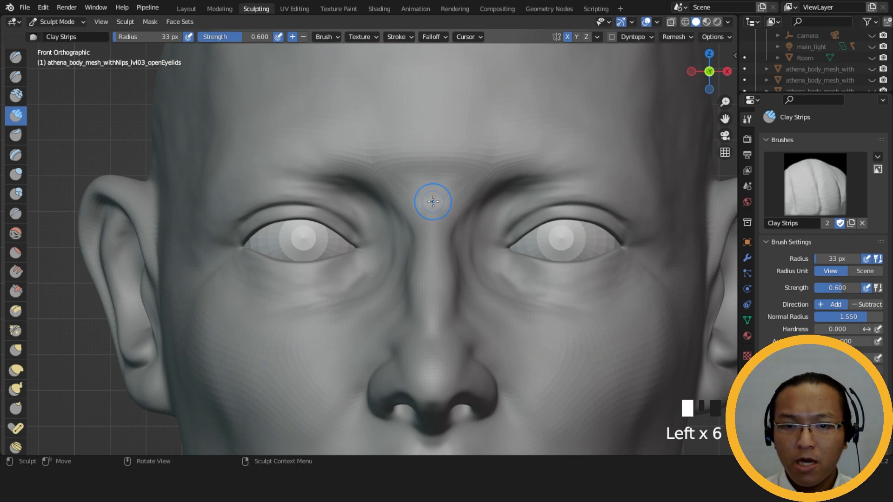
mouse_move(390, 209)
mouse_down()
mouse_move(392, 185)
mouse_move(418, 209)
mouse_up()
drag(403, 187, 423, 212)
drag(407, 189, 425, 210)
drag(410, 184, 428, 209)
mouse_move(404, 184)
mouse_down()
mouse_move(423, 204)
mouse_move(393, 190)
mouse_move(437, 188)
mouse_up()
drag(412, 188, 447, 183)
mouse_move(418, 186)
mouse_down()
mouse_move(456, 175)
mouse_move(397, 189)
mouse_move(443, 175)
mouse_move(403, 196)
mouse_move(445, 208)
mouse_up()
- Sculpt the transition from brow to nose bridge with Clay Strips from a three-quarter angle
mouse_move(446, 208)
middle_down()
mouse_move(535, 209)
mouse_move(514, 205)
mouse_move(505, 191)
middle_up()
click(503, 185)
mouse_move(502, 185)
mouse_down()
mouse_move(442, 188)
mouse_move(479, 200)
mouse_up()
drag(458, 186, 488, 197)
mouse_move(465, 191)
mouse_down()
mouse_move(503, 195)
mouse_move(484, 198)
mouse_up()
drag(484, 198, 489, 199)
mouse_move(488, 199)
mouse_down()
mouse_move(497, 185)
mouse_move(496, 201)
mouse_up()
drag(498, 197, 477, 172)
- Set the Clay Strips strength to 0.3 and refine the area between the brows with lighter strokes
click(261, 38)
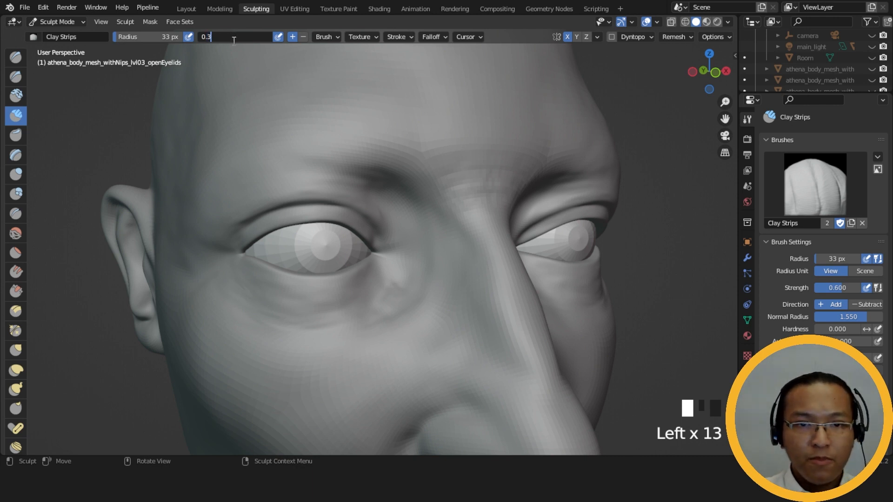
key(Return)
middle_drag(434, 154, 403, 169)
drag(403, 171, 405, 179)
mouse_move(406, 180)
mouse_down()
mouse_move(425, 175)
mouse_move(443, 154)
mouse_move(419, 186)
mouse_move(471, 175)
mouse_move(425, 170)
mouse_move(454, 176)
mouse_move(422, 192)
mouse_move(438, 199)
mouse_up()
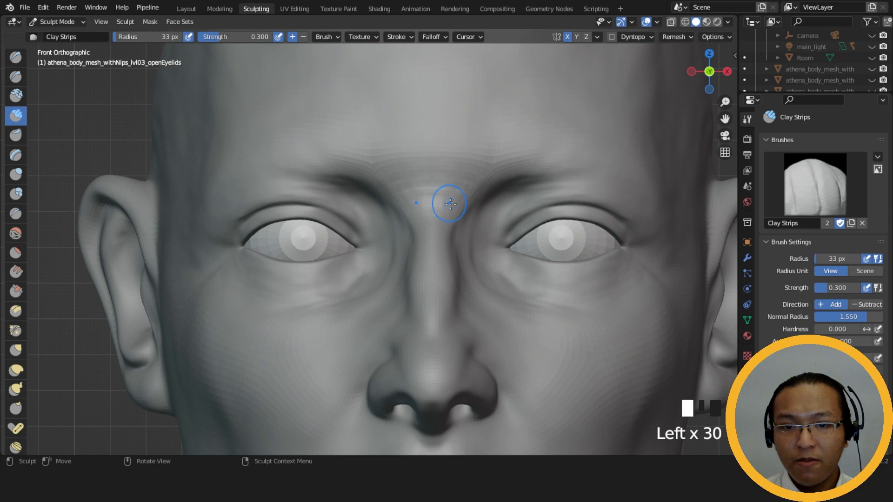
middle_drag(438, 199, 492, 207)
drag(492, 207, 491, 198)
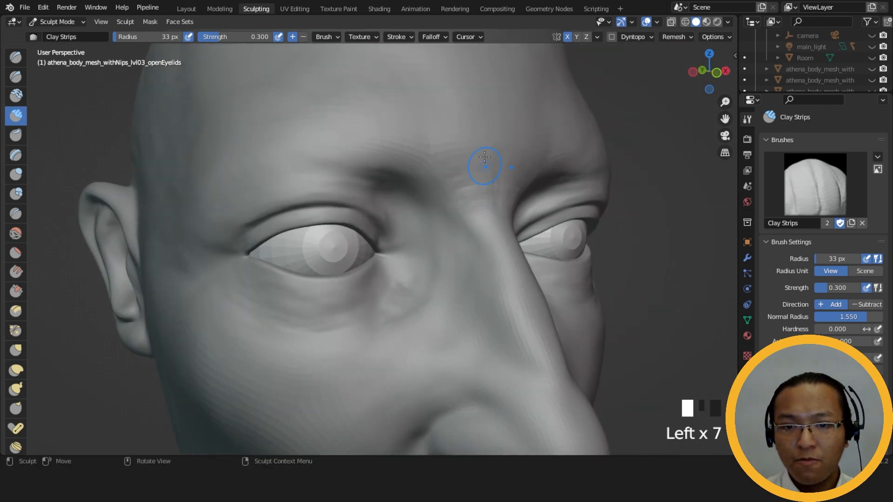
- Shape the upper nose bridge and inner brow ridge with light Clay Strips strokes, checking from several angles
drag(459, 179, 479, 209)
middle_drag(490, 227, 498, 203)
mouse_move(484, 187)
mouse_down()
mouse_move(464, 153)
mouse_move(485, 203)
mouse_up()
middle_drag(484, 203, 464, 235)
mouse_move(460, 172)
mouse_down()
mouse_move(462, 157)
mouse_move(473, 230)
mouse_move(493, 255)
mouse_up()
middle_drag(493, 255, 503, 235)
mouse_move(465, 205)
mouse_down()
mouse_move(442, 183)
mouse_move(446, 235)
mouse_up()
middle_drag(431, 228, 456, 217)
drag(456, 217, 442, 191)
mouse_move(442, 191)
mouse_down()
mouse_move(451, 222)
mouse_move(419, 176)
mouse_up()
drag(428, 186, 400, 162)
drag(395, 159, 384, 155)
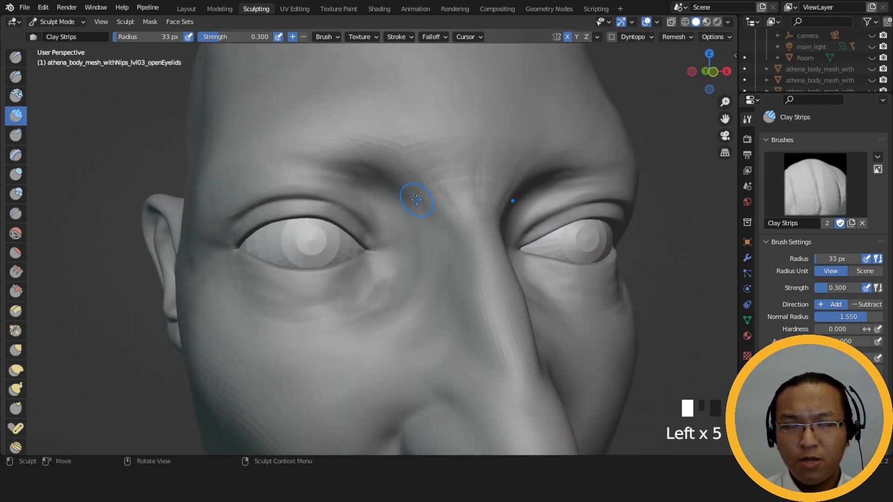
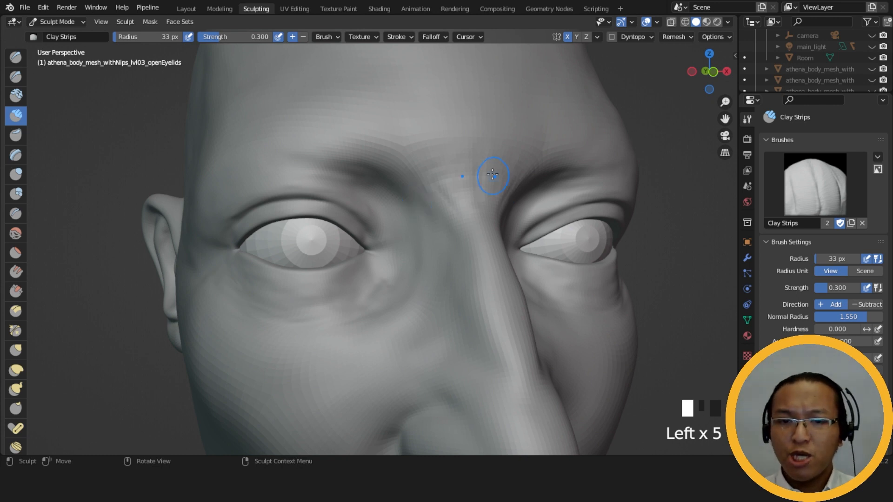
- Lay repeated Clay Strips strokes from the inner brow down the side of the nose bridge at strength 0.3
drag(441, 163, 460, 214)
drag(428, 167, 456, 207)
mouse_move(433, 181)
mouse_down()
mouse_move(464, 226)
mouse_move(461, 219)
mouse_up()
drag(433, 170, 461, 216)
mouse_move(425, 166)
mouse_down()
mouse_move(458, 214)
mouse_move(443, 205)
mouse_move(458, 216)
mouse_up()
drag(433, 173, 459, 217)
drag(430, 170, 461, 219)
mouse_move(424, 165)
mouse_down()
mouse_move(448, 215)
mouse_move(458, 218)
mouse_up()
drag(421, 165, 456, 216)
drag(426, 168, 458, 217)
drag(428, 170, 453, 214)
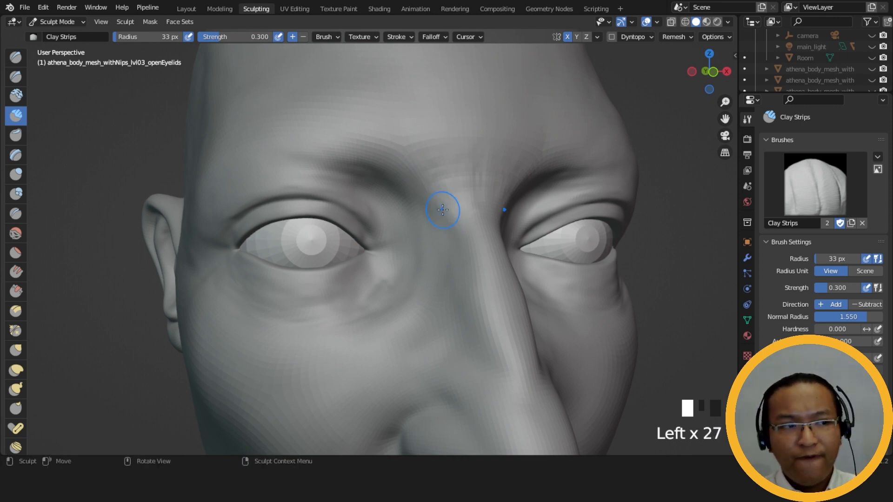
- Add short Clay Strips strokes at strength 0.3 where the inner brow meets the upper nose bridge
drag(437, 198, 457, 223)
drag(449, 200, 468, 221)
drag(454, 186, 469, 216)
mouse_move(459, 181)
mouse_down()
mouse_move(467, 195)
mouse_move(478, 166)
mouse_move(471, 189)
mouse_up()
mouse_move(470, 189)
mouse_down()
mouse_move(481, 150)
mouse_move(428, 169)
mouse_move(477, 178)
mouse_move(430, 165)
mouse_up()
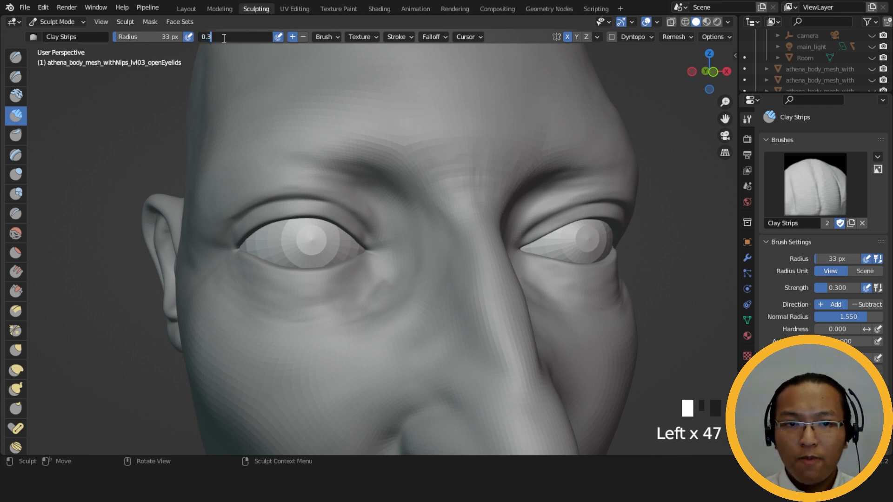
- Set the Clay Strips strength to 0.4 and build up the area between the brows
key(Return)
mouse_move(437, 186)
mouse_down()
mouse_move(470, 200)
mouse_move(435, 163)
mouse_up()
middle_drag(434, 164, 430, 181)
click(430, 184)
drag(431, 184, 409, 191)
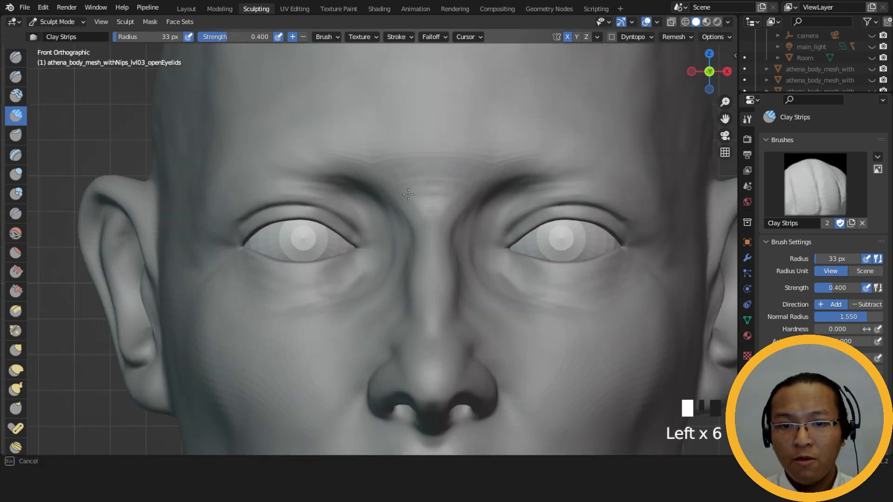
- Carve the root of the nose between the brows with subtractive Clay Strips strokes
middle_drag(431, 199, 474, 190)
mouse_move(474, 189)
ctrl+mouse_down()
mouse_move(440, 156)
mouse_move(479, 172)
ctrl+mouse_up()
ctrl+drag(478, 172, 482, 177)
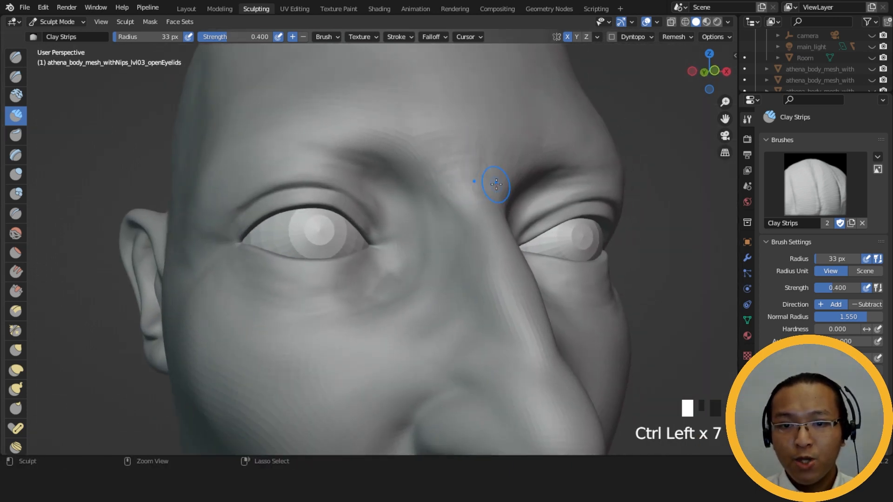
- Build up a ridge from the inner brow down to the nose bridge with Clay Strips strokes from a three-quarter angle
alt+middle_drag(482, 177, 463, 207)
mouse_move(396, 195)
mouse_down()
mouse_move(373, 169)
mouse_move(388, 188)
mouse_up()
drag(382, 182, 418, 206)
middle_drag(419, 206, 463, 198)
mouse_move(437, 186)
mouse_down()
mouse_move(415, 159)
mouse_move(463, 219)
mouse_up()
drag(406, 173, 465, 215)
drag(406, 173, 460, 218)
drag(404, 173, 460, 221)
drag(404, 174, 461, 222)
mouse_move(405, 173)
mouse_down()
mouse_move(458, 219)
mouse_move(469, 217)
mouse_up()
key(ctrl+z)
key(ctrl+z)
key(ctrl+z)
- Fill the upper nose bridge below the inner brow with short, overlapping Clay Strips strokes
drag(460, 208, 469, 223)
drag(462, 213, 469, 228)
drag(464, 214, 470, 233)
alt+middle_drag(470, 233, 438, 232)
drag(438, 201, 443, 209)
drag(439, 202, 442, 208)
drag(439, 201, 441, 205)
drag(448, 197, 443, 204)
drag(448, 196, 441, 179)
drag(441, 179, 441, 166)
drag(441, 166, 433, 208)
- Extend the Clay Strips build-up from the nose root down the side of the bridge
middle_drag(433, 209, 468, 207)
drag(434, 205, 433, 225)
drag(433, 228, 433, 249)
mouse_move(433, 251)
mouse_down()
mouse_move(433, 269)
mouse_move(418, 256)
mouse_move(421, 214)
mouse_up()
- Touch up the nose bridge with short Clay Strips strokes and cut back the area between the brows
mouse_move(416, 300)
middle_down()
mouse_move(427, 313)
mouse_move(463, 261)
middle_up()
drag(461, 229, 462, 233)
drag(462, 228, 464, 230)
drag(465, 226, 467, 223)
middle_drag(466, 223, 475, 212)
mouse_move(464, 218)
ctrl+mouse_down()
mouse_move(452, 201)
mouse_move(425, 191)
ctrl+mouse_up()
- Smooth the area between the brows and add horizontal Clay Strips strokes across it
middle_drag(432, 185, 448, 199)
mouse_move(448, 199)
shift+mouse_down()
mouse_move(409, 184)
mouse_move(439, 200)
shift+mouse_up()
mouse_move(424, 185)
middle_down()
mouse_move(435, 176)
mouse_move(432, 196)
mouse_move(454, 206)
mouse_move(468, 299)
mouse_move(607, 292)
mouse_move(582, 279)
mouse_move(498, 279)
mouse_move(437, 191)
middle_up()
click(411, 159)
drag(437, 192, 423, 191)
drag(439, 193, 422, 191)
drag(438, 191, 416, 189)
mouse_move(424, 188)
mouse_down()
mouse_move(437, 195)
mouse_move(431, 188)
mouse_up()
- Lay short crosswise Clay Strips strokes down the root of the nose
mouse_move(435, 190)
mouse_down()
mouse_move(444, 198)
mouse_move(426, 203)
mouse_up()
drag(433, 202, 421, 206)
mouse_move(428, 205)
mouse_down()
mouse_move(420, 206)
mouse_move(425, 214)
mouse_up()
drag(435, 215, 424, 216)
drag(433, 218, 423, 219)
drag(436, 220, 429, 220)
- Blend the nose root up into the inner brow with Clay Strips strokes from a three-quarter angle
middle_drag(444, 221, 468, 199)
drag(456, 191, 446, 188)
mouse_move(457, 193)
mouse_down()
mouse_move(447, 190)
mouse_move(437, 207)
mouse_up()
drag(451, 200, 437, 203)
mouse_move(449, 198)
mouse_down()
mouse_move(449, 171)
mouse_move(435, 163)
mouse_up()
drag(447, 168, 434, 162)
drag(447, 165, 433, 161)
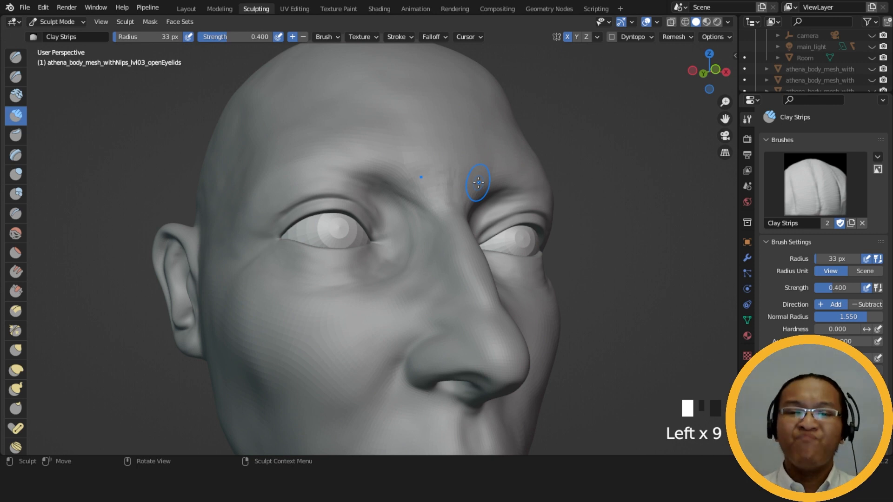
- Carve the hollow between the inner eye corner and the nose bridge with subtractive Clay Strips strokes
mouse_move(453, 237)
middle_down()
mouse_move(411, 226)
mouse_move(407, 204)
middle_up()
ctrl+click(406, 203)
ctrl+click(407, 203)
ctrl+drag(400, 198, 411, 210)
ctrl+drag(403, 210, 415, 221)
ctrl+drag(405, 215, 421, 232)
mouse_move(412, 226)
ctrl+mouse_down()
mouse_move(425, 234)
mouse_move(414, 221)
mouse_move(410, 256)
ctrl+mouse_up()
- Build up the side of the nose below the inner eye corner with Clay Strips strokes, working from several angles
drag(409, 246, 414, 279)
middle_drag(414, 278, 313, 309)
click(321, 305)
click(397, 251)
drag(396, 251, 412, 307)
drag(399, 260, 401, 279)
middle_drag(401, 279, 371, 275)
mouse_move(371, 275)
mouse_down()
mouse_move(369, 260)
mouse_move(385, 320)
mouse_up()
- Fill the slope from the inner brow to the side of the nose bridge with Clay Strips strokes, checking the front view
middle_drag(384, 316, 463, 281)
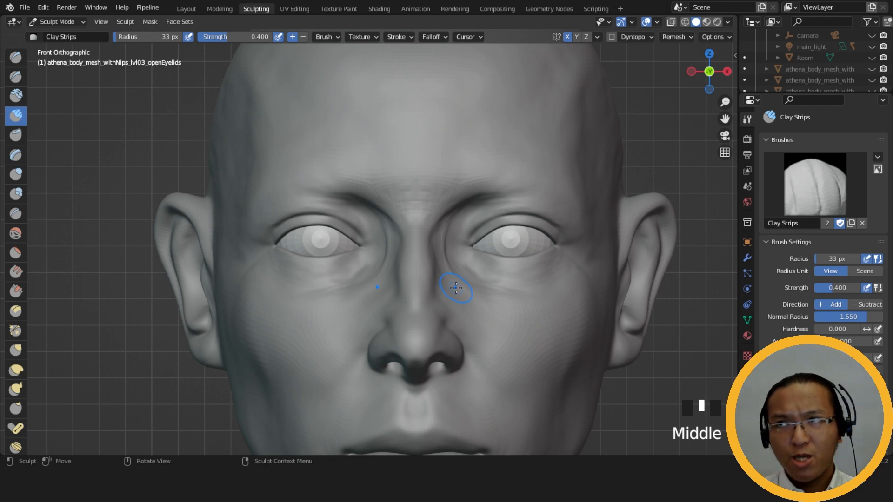
middle_drag(456, 289, 488, 279)
drag(423, 229, 421, 248)
mouse_move(420, 247)
mouse_down()
mouse_move(422, 235)
mouse_move(423, 254)
mouse_move(441, 244)
mouse_move(425, 253)
mouse_move(432, 247)
mouse_up()
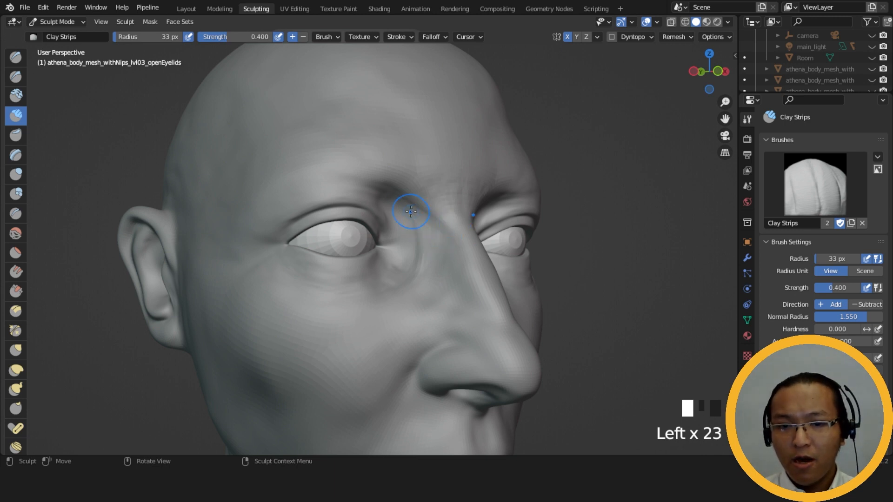
mouse_move(430, 226)
mouse_down()
mouse_move(440, 236)
mouse_move(442, 223)
mouse_up()
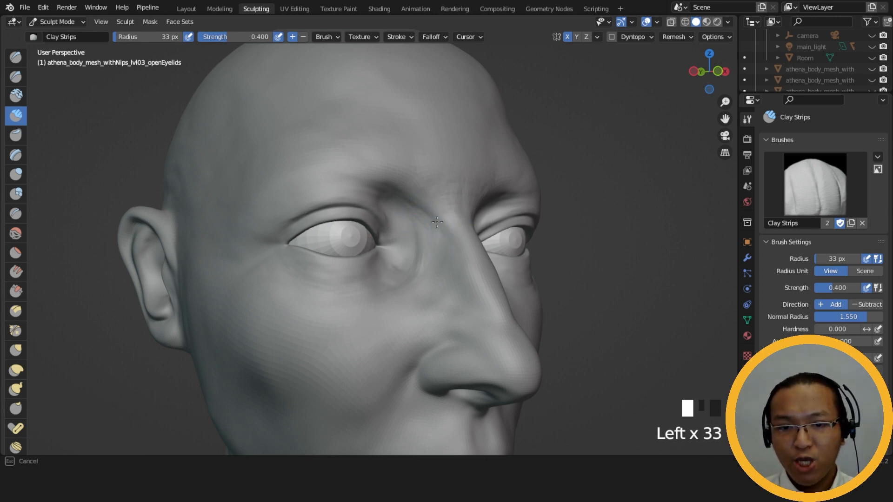
drag(401, 195, 437, 220)
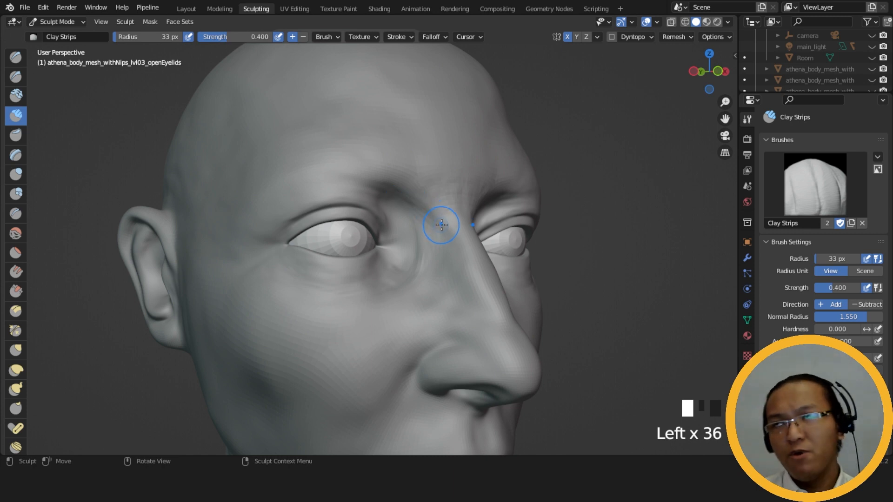
- Add Clay Strips strokes from the side of the nose toward the upper cheek beneath the inner eye corner
middle_drag(437, 261, 417, 281)
drag(414, 254, 403, 289)
drag(409, 275, 396, 298)
drag(413, 283, 387, 303)
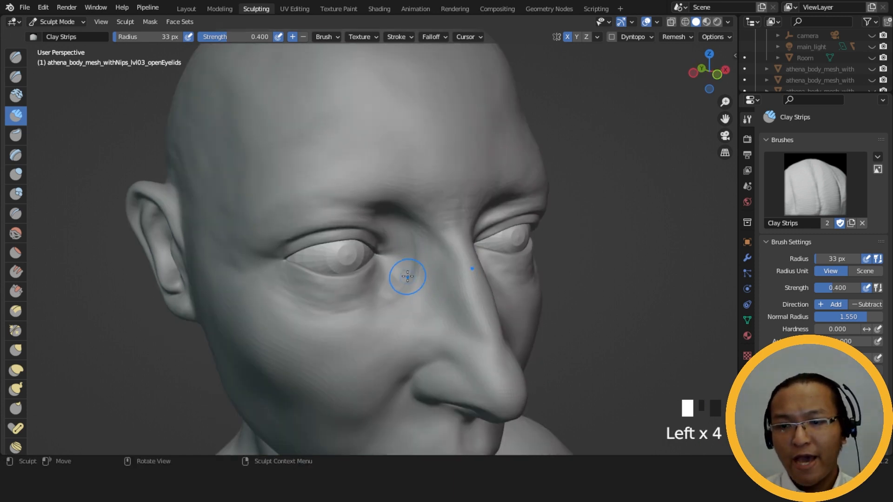
- Layer Clay Strips strokes progressively down the side wall of the nose, from below the inner brow to mid-nose
middle_drag(449, 235, 435, 234)
drag(419, 221, 430, 239)
drag(419, 224, 431, 244)
drag(421, 225, 432, 247)
drag(421, 226, 437, 252)
drag(423, 233, 433, 256)
drag(426, 235, 435, 261)
drag(427, 239, 437, 268)
drag(429, 246, 436, 274)
drag(431, 252, 440, 280)
click(436, 287)
click(436, 287)
click(437, 287)
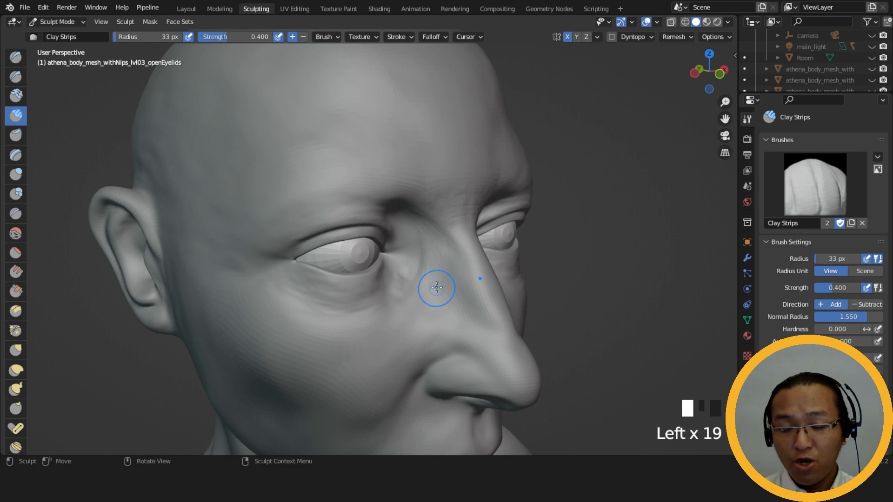
- Dab Clay Strips onto the side of the nose beneath the inner eye corner from different angles
middle_drag(420, 207, 378, 299)
click(414, 273)
click(413, 272)
mouse_move(413, 272)
middle_down()
mouse_move(427, 246)
mouse_move(420, 212)
mouse_move(400, 216)
mouse_move(425, 223)
mouse_move(404, 200)
middle_up()
click(419, 268)
- Deepen the groove beside the inner eye corner with repeated downward subtractive Clay Strips strokes
ctrl+drag(405, 201, 409, 233)
ctrl+drag(403, 210, 410, 235)
ctrl+drag(404, 209, 410, 246)
ctrl+drag(404, 222, 410, 249)
ctrl+drag(404, 223, 409, 246)
ctrl+drag(402, 216, 409, 244)
ctrl+drag(401, 214, 407, 237)
mouse_move(400, 211)
ctrl+mouse_down()
mouse_move(405, 230)
mouse_move(394, 242)
ctrl+mouse_up()
ctrl+drag(395, 234, 393, 242)
ctrl+drag(394, 235, 393, 241)
ctrl+drag(394, 235, 393, 241)
ctrl+drag(394, 236, 394, 240)
- Refine the recess around the tear duct with short subtractive Clay Strips strokes, working up toward the upper lid
middle_drag(394, 238, 386, 223)
ctrl+drag(390, 225, 388, 230)
ctrl+drag(390, 224, 393, 242)
ctrl+drag(393, 246, 394, 241)
ctrl+drag(393, 245, 398, 241)
ctrl+drag(399, 247, 401, 242)
ctrl+drag(402, 246, 400, 219)
mouse_move(396, 209)
ctrl+mouse_down()
mouse_move(390, 206)
mouse_move(395, 214)
ctrl+mouse_up()
ctrl+drag(392, 207, 399, 216)
ctrl+drag(393, 208, 400, 218)
ctrl+drag(396, 210, 405, 223)
- Carve the socket between the inner upper eyelid and the nose bridge with repeated subtractive Clay Strips strokes
middle_drag(404, 214, 392, 195)
ctrl+drag(392, 194, 389, 197)
ctrl+drag(390, 196, 400, 214)
ctrl+drag(395, 205, 400, 217)
ctrl+drag(395, 208, 401, 220)
ctrl+drag(395, 208, 401, 220)
ctrl+drag(394, 208, 401, 220)
ctrl+drag(396, 210, 402, 221)
ctrl+drag(397, 211, 404, 221)
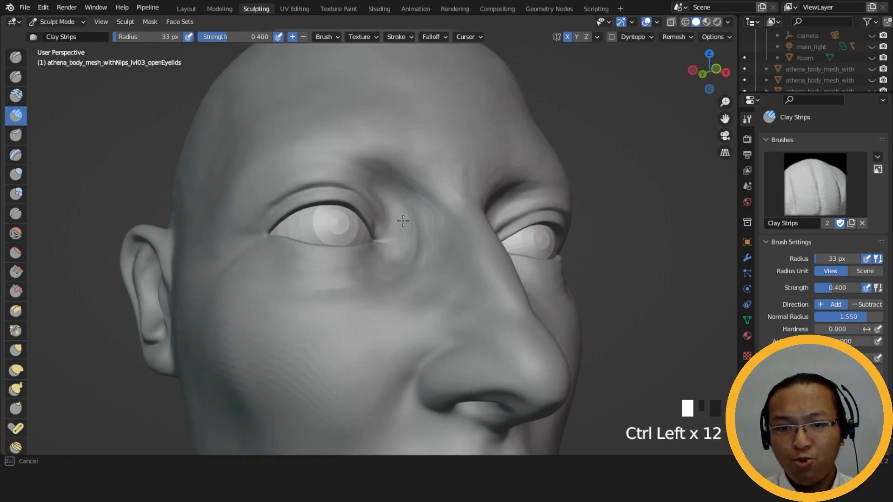
- Carve the side of the nose just beneath the inner eye corner with short subtractive Clay Strips strokes
ctrl+drag(412, 256, 410, 259)
ctrl+drag(408, 257, 405, 260)
ctrl+drag(406, 258, 403, 261)
- Add short downward Clay Strips strokes beneath the inner eye corner, undoing the last stroke
mouse_move(402, 261)
middle_down()
mouse_move(379, 194)
mouse_move(423, 250)
mouse_move(392, 265)
middle_up()
drag(400, 274, 403, 279)
drag(404, 279, 408, 284)
drag(407, 283, 410, 287)
middle_drag(410, 287, 379, 271)
drag(379, 274, 381, 282)
drag(380, 281, 382, 287)
mouse_move(383, 287)
mouse_down()
mouse_move(393, 293)
mouse_move(377, 280)
mouse_up()
key(ctrl+z)
- Carve down below the inner end of the lower eyelid and back up to the eye corner with subtractive Clay Strips
ctrl+drag(377, 281, 376, 282)
ctrl+drag(376, 282, 369, 294)
ctrl+drag(369, 294, 368, 297)
ctrl+drag(368, 297, 368, 299)
ctrl+drag(368, 299, 364, 305)
mouse_move(365, 306)
ctrl+mouse_down()
mouse_move(381, 278)
mouse_move(365, 289)
ctrl+mouse_up()
ctrl+drag(372, 277, 371, 272)
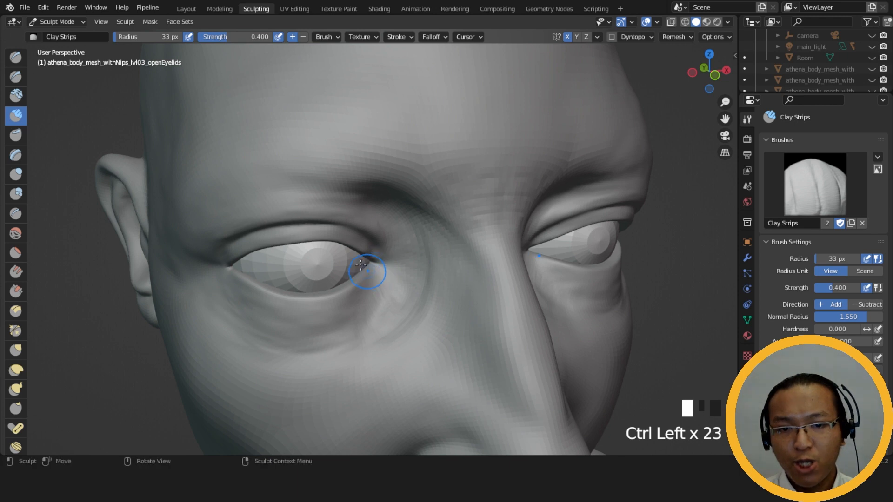
- Cut away the area around the inner eye corner and below it toward the nose with subtractive Clay Strips strokes
middle_drag(371, 272, 351, 255)
ctrl+drag(345, 258, 350, 261)
ctrl+drag(351, 261, 358, 258)
ctrl+drag(360, 259, 366, 256)
middle_drag(366, 256, 358, 284)
ctrl+drag(358, 284, 359, 286)
ctrl+drag(360, 286, 361, 288)
ctrl+drag(361, 288, 360, 300)
ctrl+drag(362, 299, 383, 306)
ctrl+drag(383, 305, 388, 305)
ctrl+drag(389, 305, 393, 305)
- Deepen the transition between the inner under-eye area and the side of the nose with subtractive strokes
middle_drag(393, 305, 414, 313)
ctrl+drag(418, 279, 420, 276)
ctrl+drag(420, 275, 411, 297)
ctrl+drag(411, 303, 407, 298)
ctrl+drag(409, 303, 411, 304)
ctrl+drag(408, 300, 413, 304)
ctrl+drag(410, 301, 414, 305)
middle_drag(415, 280, 379, 267)
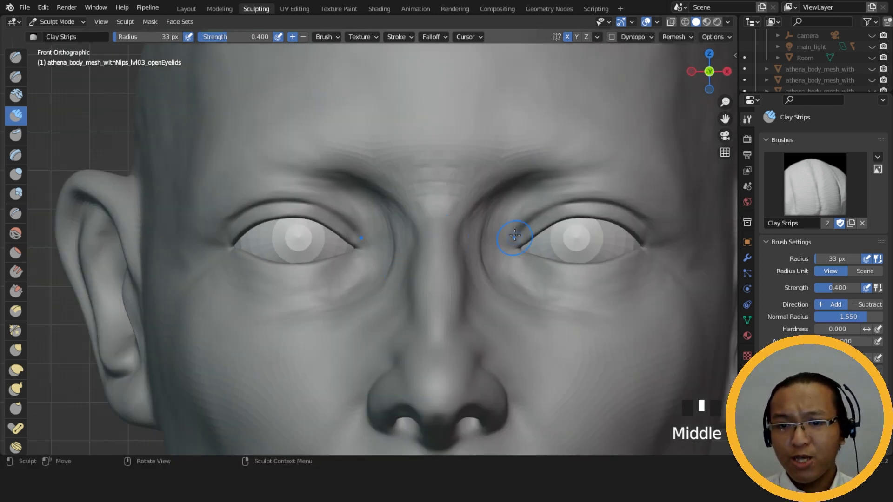
- Dab Clay Strips onto the inner brow area near the top of the nose bridge
middle_drag(504, 210, 455, 199)
click(479, 159)
click(482, 157)
- Cut back the inner eye socket beside the nose bridge with subtractive Clay Strips dabs from a low angle
mouse_move(546, 149)
middle_down()
mouse_move(525, 208)
mouse_move(393, 180)
mouse_move(418, 199)
mouse_move(389, 229)
mouse_move(369, 189)
middle_up()
ctrl+click(493, 221)
ctrl+click(495, 223)
ctrl+click(514, 186)
ctrl+click(376, 205)
ctrl+click(375, 192)
ctrl+click(403, 194)
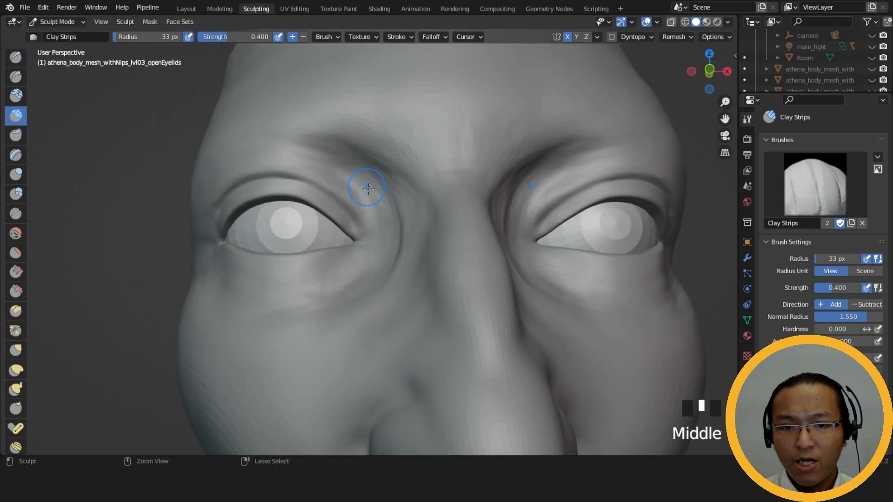
- Carve from beneath the inner brow down to the inner upper eyelid with subtractive Clay Strips dabs
ctrl+click(339, 159)
ctrl+click(348, 182)
ctrl+click(354, 196)
ctrl+click(366, 213)
ctrl+click(373, 208)
ctrl+click(377, 204)
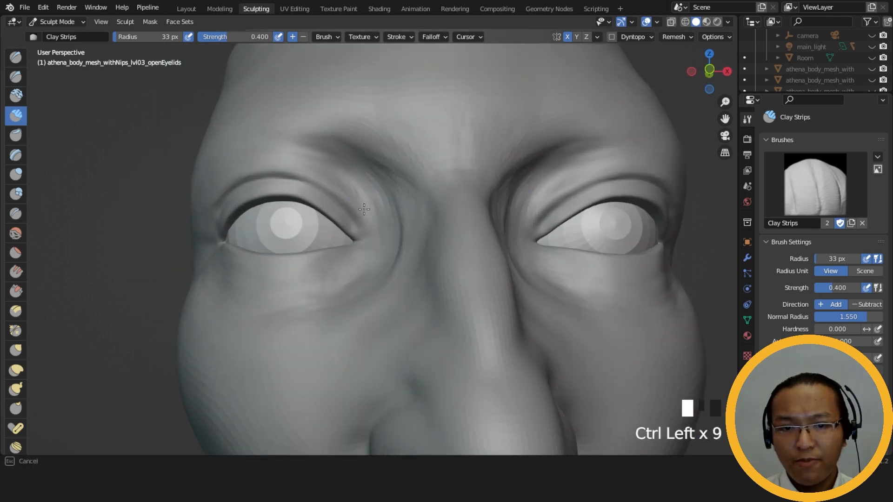
- Deepen the hollow under the inner brow, working toward the nose bridge with subtractive Clay Strips dabs
middle_drag(377, 205, 395, 218)
ctrl+click(383, 201)
ctrl+click(357, 163)
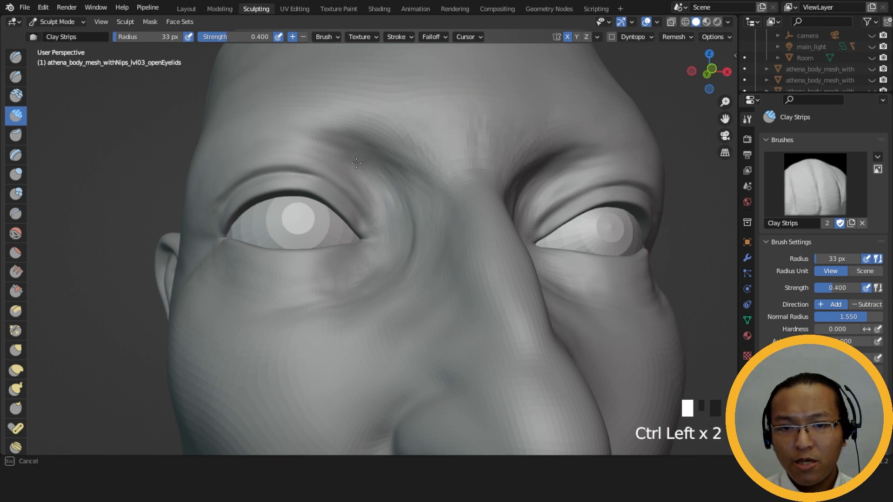
ctrl+click(369, 169)
ctrl+click(373, 169)
ctrl+click(379, 169)
ctrl+click(384, 174)
ctrl+click(391, 179)
- Build up the inner part of the upper eyelid fold with additive Clay Strips dabs
mouse_move(391, 179)
middle_down()
mouse_move(364, 175)
mouse_move(346, 208)
mouse_move(365, 196)
middle_up()
click(355, 200)
click(346, 208)
click(354, 196)
click(342, 198)
click(331, 199)
click(339, 195)
click(349, 190)
click(365, 193)
- Dab Clay Strips along the skin just above the upper eyelid crease from a side angle
middle_drag(364, 194, 413, 194)
click(271, 230)
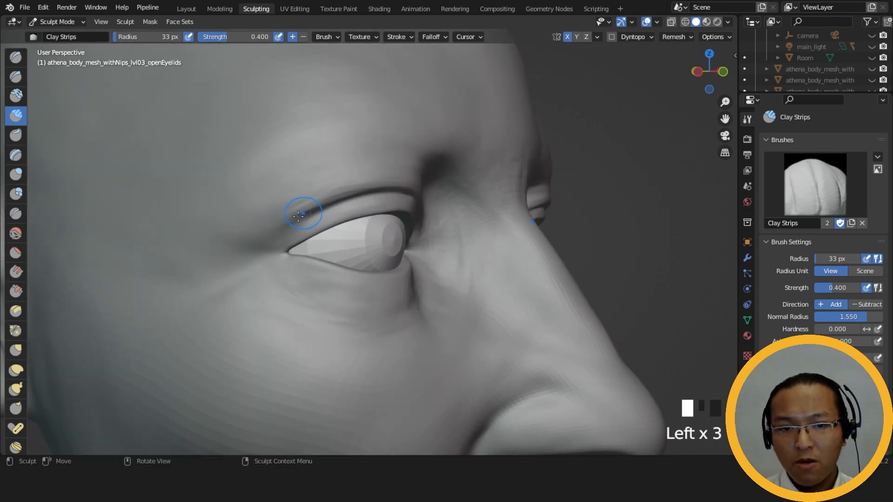
click(364, 186)
click(361, 187)
click(358, 187)
click(354, 187)
- Thicken the fold above the middle of the upper eyelid with short outward Clay Strips strokes
middle_drag(420, 183, 415, 196)
drag(368, 200, 342, 202)
drag(366, 201, 340, 202)
drag(362, 201, 340, 202)
drag(360, 200, 337, 201)
mouse_move(336, 200)
middle_down()
mouse_move(397, 193)
mouse_move(378, 203)
middle_up()
- Build up the skin between the eyelid crease and brow with long Clay Strips strokes toward the outer eye
click(271, 204)
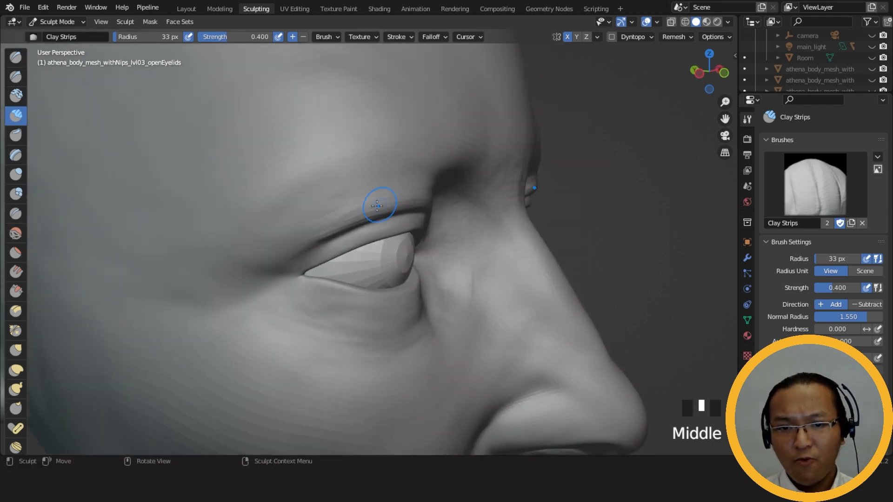
drag(378, 203, 335, 217)
drag(391, 201, 326, 221)
drag(395, 200, 295, 221)
drag(413, 176, 325, 205)
drag(396, 186, 310, 207)
drag(388, 182, 321, 205)
mouse_move(395, 184)
mouse_down()
mouse_move(316, 207)
mouse_move(333, 207)
mouse_up()
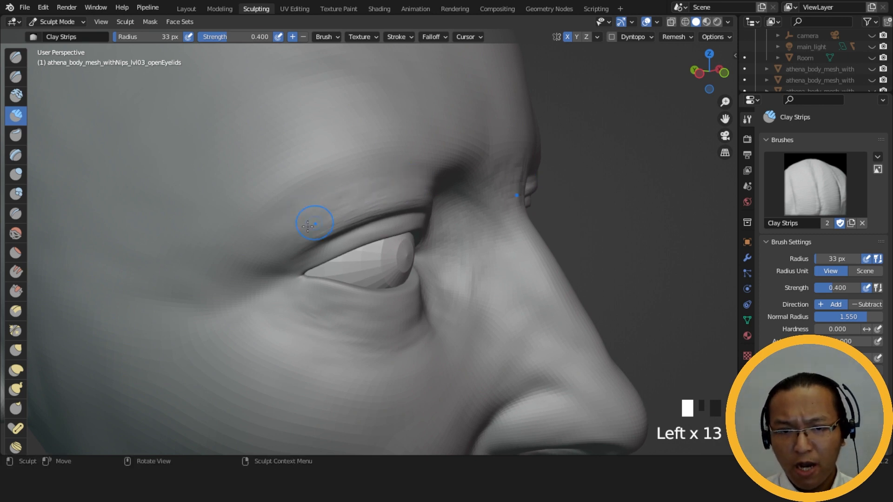
- Add Clay Strips strokes along the brow ridge, working from its outer part inward
middle_drag(368, 205, 365, 189)
click(331, 182)
drag(330, 183, 354, 170)
drag(354, 170, 372, 156)
drag(372, 155, 395, 146)
- Add volume to the fold over the outer upper eyelid and its inner end with short Clay Strips strokes
mouse_move(393, 149)
middle_down()
mouse_move(341, 189)
mouse_move(371, 205)
mouse_move(343, 215)
middle_up()
drag(343, 215, 325, 223)
drag(358, 212, 326, 227)
drag(351, 215, 331, 222)
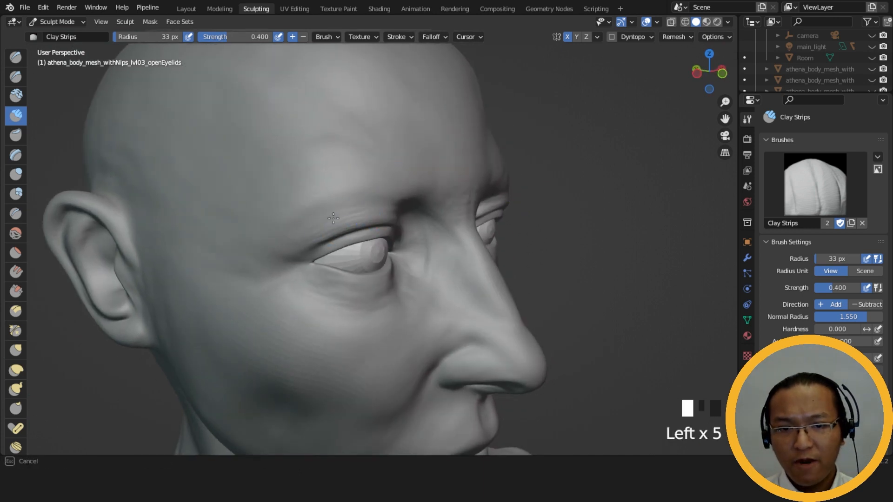
drag(384, 208, 391, 205)
drag(386, 209, 397, 205)
drag(389, 209, 395, 206)
- Extend the hooded fold past the outer upper eyelid and add strokes on the brow above it
middle_drag(349, 215, 333, 215)
drag(333, 215, 317, 222)
drag(349, 210, 313, 222)
drag(335, 214, 305, 224)
drag(327, 200, 335, 196)
drag(328, 195, 354, 193)
- Fill out the middle of the brow above the eye with overlapping Clay Strips strokes
drag(332, 211, 374, 203)
mouse_move(375, 203)
mouse_down()
mouse_move(393, 200)
mouse_move(353, 202)
mouse_up()
drag(368, 197, 354, 201)
drag(368, 197, 355, 200)
drag(370, 197, 359, 198)
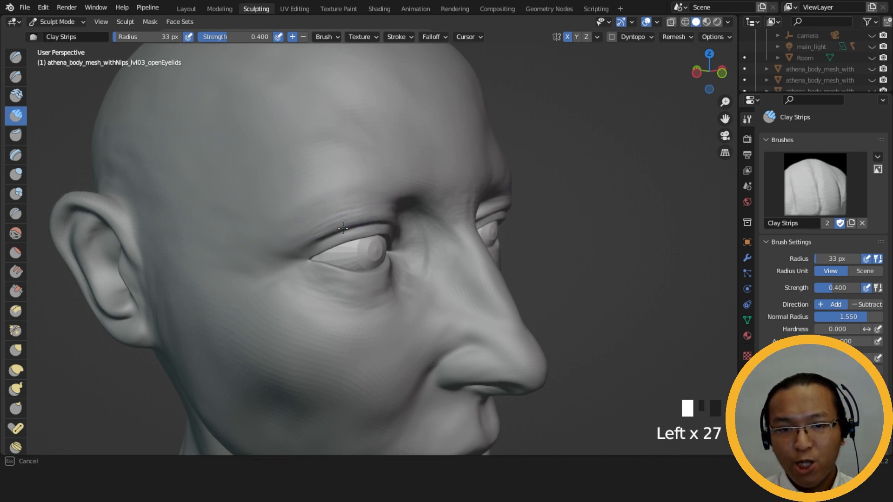
- Build up the outer end of the eyelid fold, layering short Clay Strips strokes down toward the outer eye corner
drag(332, 233, 327, 234)
drag(331, 233, 323, 234)
drag(329, 232, 294, 229)
drag(305, 227, 295, 233)
drag(308, 230, 296, 237)
drag(308, 234, 297, 240)
drag(308, 237, 296, 245)
drag(308, 241, 297, 247)
drag(307, 245, 296, 251)
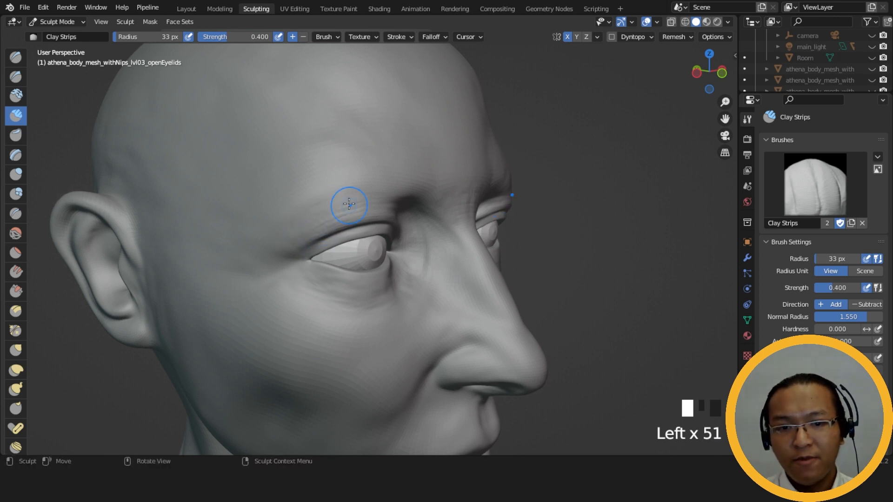
- Layer short diagonal Clay Strips strokes from the mid-brow down to the inner end of the upper eyelid fold
drag(361, 195, 354, 200)
drag(364, 198, 355, 202)
drag(365, 201, 357, 206)
drag(368, 205, 360, 208)
drag(372, 207, 371, 221)
drag(385, 212, 375, 217)
drag(391, 211, 386, 214)
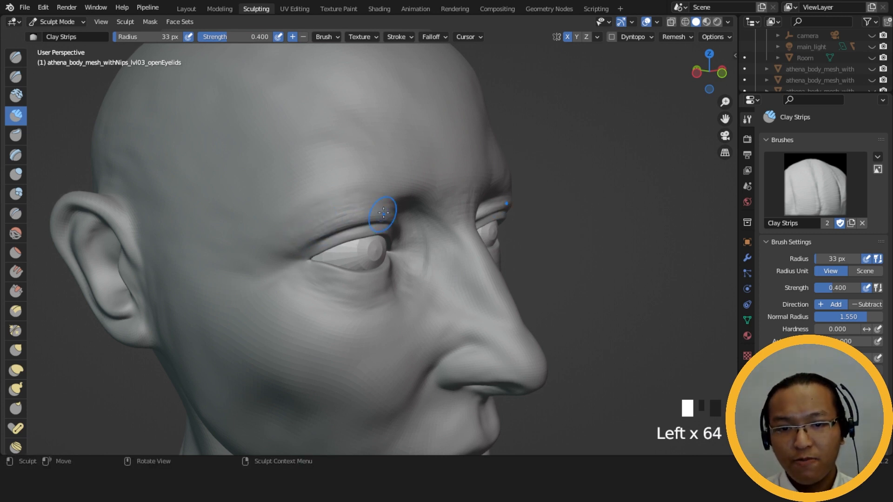
- Layer short Clay Strips strokes along the inner half of the upper eyelid fold, continuing down toward the inner eye corner
middle_drag(388, 213, 355, 204)
drag(347, 195, 339, 199)
drag(353, 203, 344, 207)
drag(359, 211, 349, 216)
drag(366, 217, 367, 227)
drag(377, 226, 371, 229)
drag(382, 230, 375, 233)
middle_drag(382, 234, 370, 222)
drag(371, 219, 363, 222)
drag(366, 200, 358, 202)
- Carve into the crease beneath the eyelid fold with short subtractive Clay Strips strokes
mouse_move(381, 224)
middle_down()
mouse_move(358, 205)
mouse_move(358, 228)
middle_up()
ctrl+middle_drag(357, 238, 355, 212)
ctrl+drag(345, 212, 355, 220)
ctrl+drag(348, 215, 354, 221)
ctrl+drag(349, 218, 357, 223)
ctrl+drag(350, 220, 357, 227)
- Deepen the crease between the hooded fold and the upper lid with more overlapping subtractive strokes
middle_drag(358, 227, 364, 209)
ctrl+drag(365, 215, 371, 219)
middle_drag(375, 218, 358, 211)
ctrl+drag(352, 206, 361, 214)
ctrl+drag(351, 207, 359, 213)
ctrl+drag(348, 205, 357, 211)
ctrl+drag(347, 204, 354, 209)
- Fill the middle of the upper eyelid fold with additive Clay Strips strokes running toward its inner end
middle_drag(337, 199, 352, 204)
drag(348, 201, 354, 206)
drag(343, 202, 353, 205)
drag(350, 207, 356, 202)
drag(351, 204, 366, 199)
drag(361, 200, 372, 198)
middle_drag(385, 197, 398, 203)
drag(397, 205, 403, 202)
drag(399, 205, 408, 203)
drag(401, 207, 408, 204)
drag(402, 211, 410, 209)
drag(404, 217, 414, 218)
ctrl+middle_drag(424, 205, 423, 188)
key(ctrl+z)
key(ctrl+z)
key(ctrl+z)
key(ctrl+z)
- Build up the inner end of the eyelid fold with short Clay Strips strokes stepping down toward the inner eye corner
mouse_move(414, 184)
mouse_down()
mouse_move(405, 180)
mouse_move(394, 208)
mouse_up()
drag(392, 208, 400, 205)
drag(398, 207, 405, 209)
drag(401, 215, 409, 212)
drag(406, 218, 414, 214)
middle_drag(373, 209, 409, 213)
drag(409, 213, 401, 211)
- Thicken the outer and middle part of the upper lid below the crease with Clay Strips strokes following the lid
mouse_move(343, 205)
middle_down()
mouse_move(307, 200)
mouse_move(316, 186)
middle_up()
mouse_move(316, 187)
middle_down()
mouse_move(335, 159)
mouse_move(384, 152)
mouse_move(361, 153)
middle_up()
drag(307, 186, 335, 179)
drag(272, 200, 317, 184)
drag(325, 179, 364, 164)
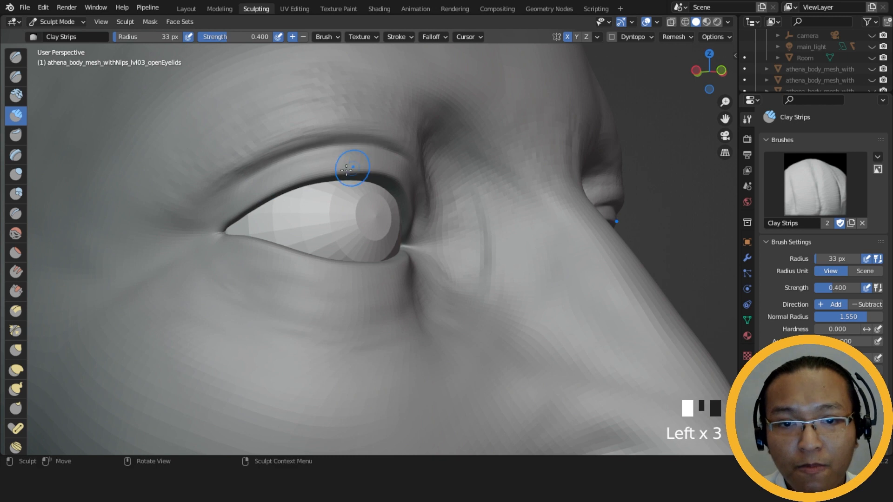
- Layer long Clay Strips strokes across the upper lid from its middle toward the inner end
middle_drag(364, 163, 283, 214)
drag(283, 213, 341, 176)
drag(307, 191, 382, 172)
drag(321, 179, 373, 170)
drag(293, 193, 383, 184)
drag(344, 175, 425, 167)
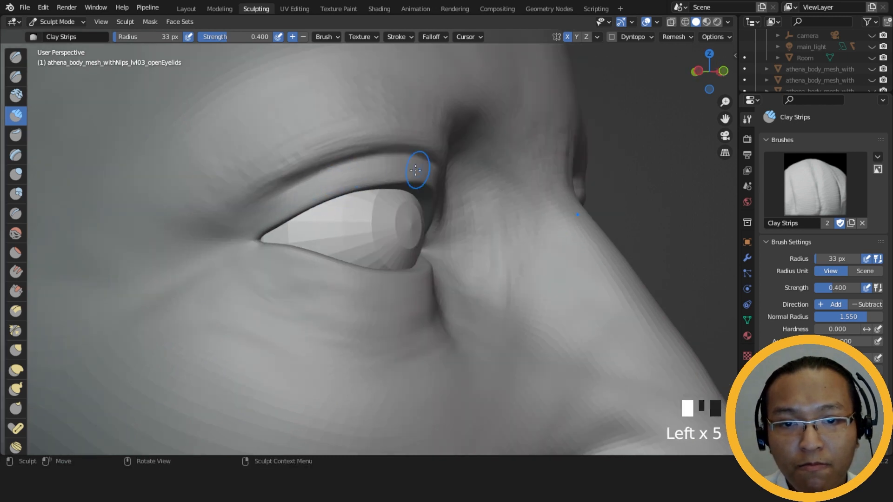
drag(310, 178, 354, 168)
drag(320, 176, 390, 170)
middle_drag(409, 179, 385, 181)
drag(321, 173, 314, 172)
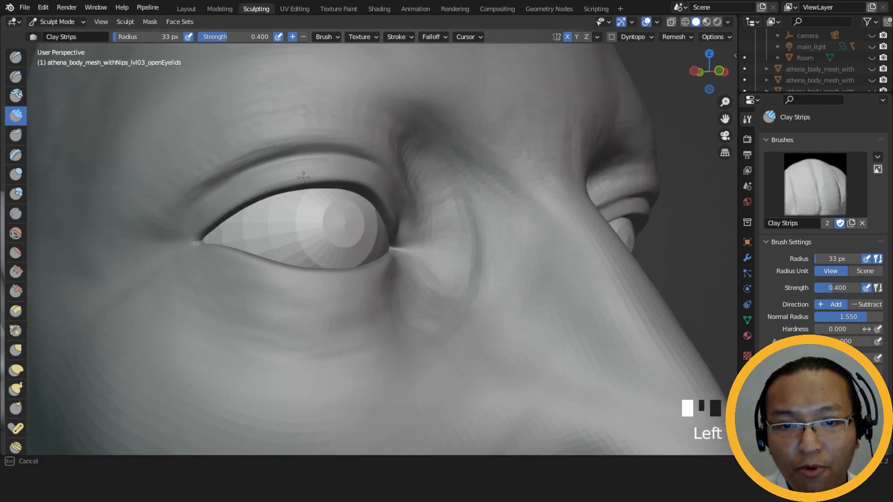
- Carve the inner half of the upper eyelid crease with diagonal subtractive Clay Strips strokes
middle_drag(379, 175, 334, 179)
ctrl+drag(309, 181, 333, 189)
ctrl+drag(303, 174, 335, 190)
ctrl+drag(302, 175, 335, 191)
ctrl+drag(293, 175, 326, 185)
- Reduce the brush radius to 23 px and deepen the inner eyelid crease with repeated subtractive strokes down its slope
key(f)
click(322, 175)
ctrl+drag(300, 173, 326, 185)
ctrl+drag(296, 171, 335, 193)
ctrl+drag(316, 183, 344, 200)
mouse_move(321, 185)
ctrl+mouse_down()
mouse_move(355, 211)
mouse_move(344, 200)
ctrl+mouse_up()
ctrl+drag(318, 183, 346, 202)
ctrl+drag(317, 182, 347, 203)
ctrl+drag(317, 184, 331, 194)
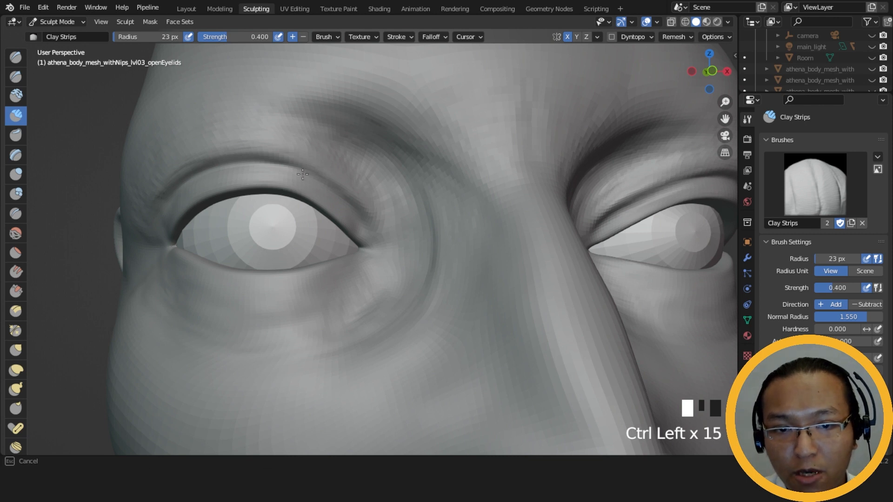
ctrl+drag(332, 198, 350, 215)
- Extend the carved crease to its inner end just above the inner eye corner
middle_drag(351, 215, 321, 217)
ctrl+drag(306, 214, 335, 227)
ctrl+drag(324, 220, 337, 229)
ctrl+drag(325, 222, 343, 233)
- Add Clay Strips strokes up the lid from the inner eye corner and set the brush radius to 28 px
middle_drag(343, 232, 367, 235)
drag(367, 235, 349, 219)
drag(365, 234, 337, 206)
key(f)
click(365, 229)
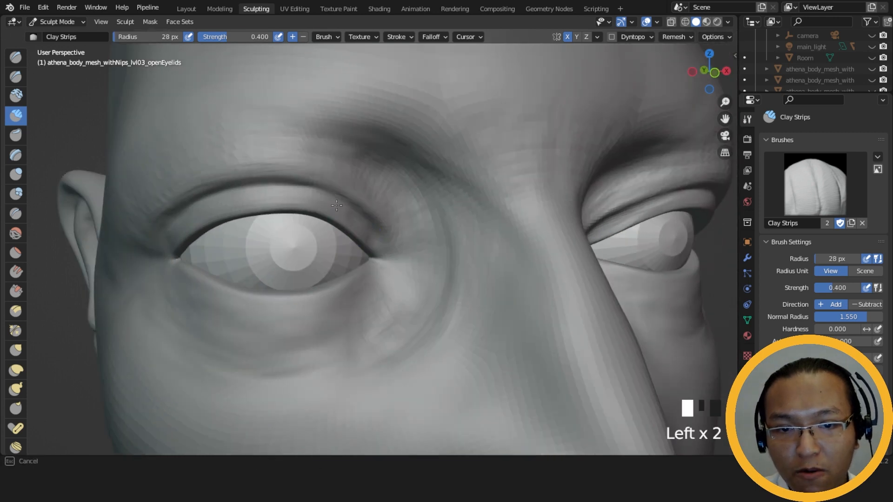
- Round out the upper lid between crease and lid edge with long additive strokes toward the inner corner
middle_drag(305, 196, 369, 209)
mouse_move(279, 219)
mouse_down()
mouse_move(344, 207)
mouse_move(328, 212)
mouse_up()
drag(298, 212, 355, 200)
drag(286, 209, 389, 207)
drag(326, 209, 397, 205)
drag(335, 207, 396, 203)
drag(321, 210, 381, 202)
drag(302, 217, 325, 209)
drag(321, 211, 333, 209)
- Even out the middle and inner part of the upper lid with further short Clay Strips strokes
middle_drag(333, 208, 349, 199)
drag(307, 207, 321, 203)
drag(311, 205, 319, 199)
middle_drag(319, 199, 328, 204)
drag(328, 203, 367, 203)
drag(344, 205, 389, 210)
- Fill the inner slope of the upper lid with diagonal Clay Strips strokes descending to the inner eye corner
middle_drag(390, 210, 371, 219)
mouse_move(325, 209)
mouse_down()
mouse_move(303, 207)
mouse_move(370, 235)
mouse_up()
middle_drag(372, 240, 353, 223)
drag(354, 223, 372, 232)
drag(326, 205, 365, 226)
- Deepen the inner end of the eyelid crease from the front with subtractive dabs, working back up along the crease
middle_drag(358, 214, 351, 198)
ctrl+middle_drag(360, 155, 362, 209)
ctrl+middle_drag(409, 163, 412, 195)
ctrl+middle_drag(401, 239, 401, 191)
ctrl+middle_drag(362, 242, 361, 205)
ctrl+drag(334, 218, 341, 228)
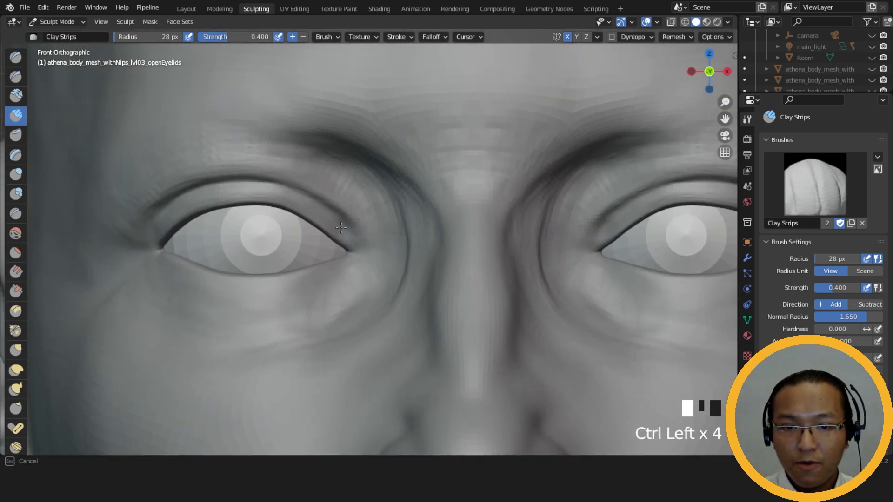
ctrl+click(338, 229)
ctrl+click(338, 229)
ctrl+click(339, 229)
ctrl+click(338, 228)
ctrl+click(338, 229)
ctrl+click(338, 229)
ctrl+click(335, 226)
ctrl+click(331, 223)
ctrl+click(328, 220)
- Dig a small hollow at the inner tip of the crease with repeated subtractive dabs in one spot
middle_drag(347, 240, 359, 236)
ctrl+click(356, 233)
ctrl+click(357, 232)
ctrl+click(356, 233)
ctrl+click(356, 232)
ctrl+click(356, 232)
ctrl+click(356, 233)
ctrl+click(357, 233)
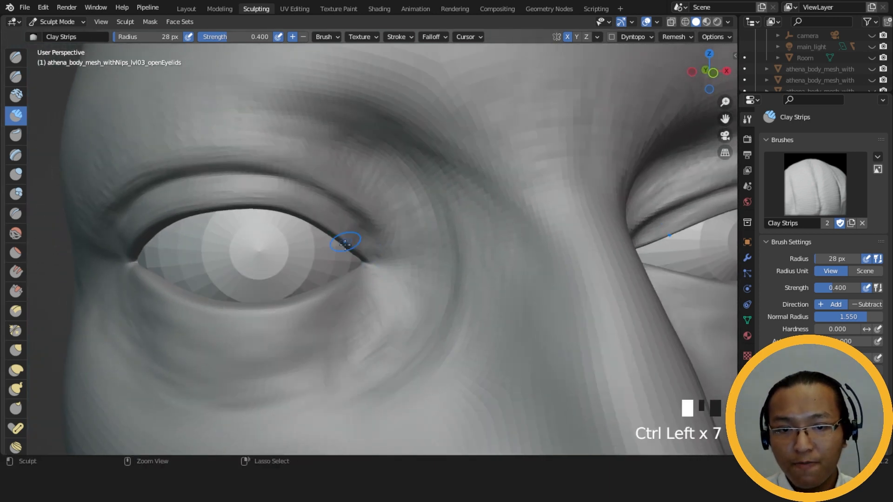
- Turn on the wireframe overlay and carve subtractive dabs into the upper lid close to the inner eye corner
click(657, 22)
click(584, 215)
ctrl+middle_drag(530, 241, 339, 241)
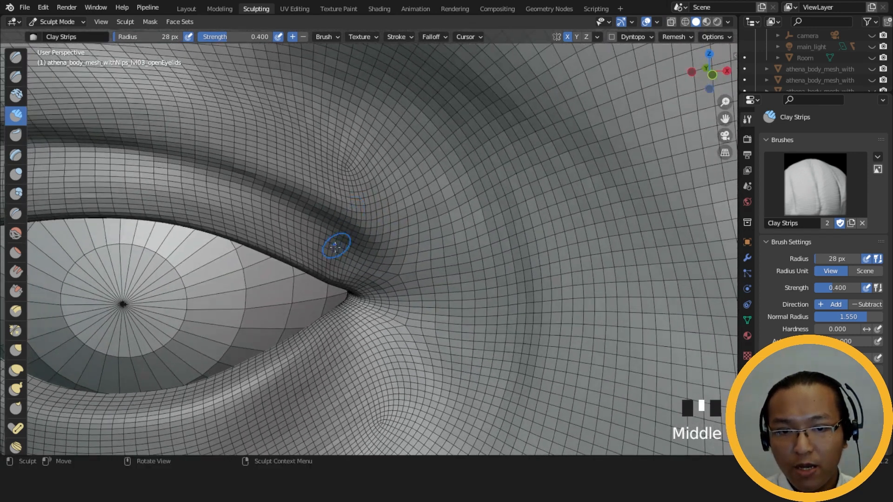
ctrl+click(321, 244)
ctrl+click(321, 245)
ctrl+click(321, 245)
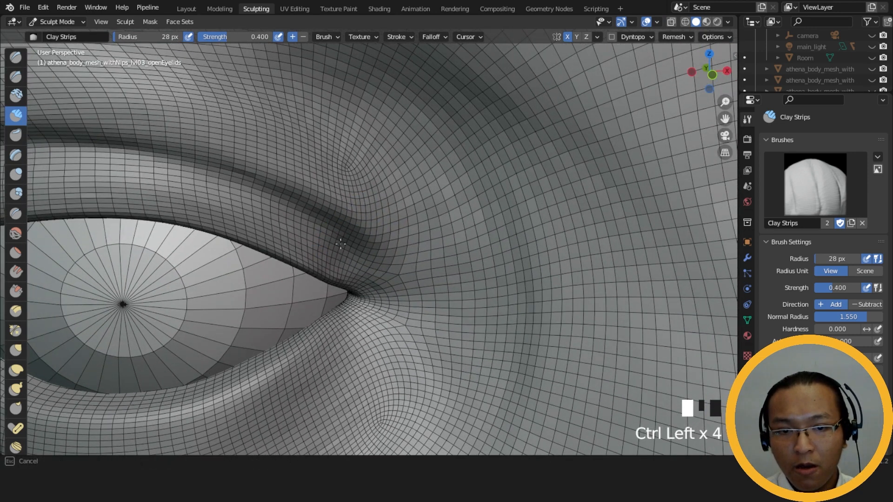
- Turn off the wireframe overlay and smooth the upper lid beside the inner eye corner
click(657, 22)
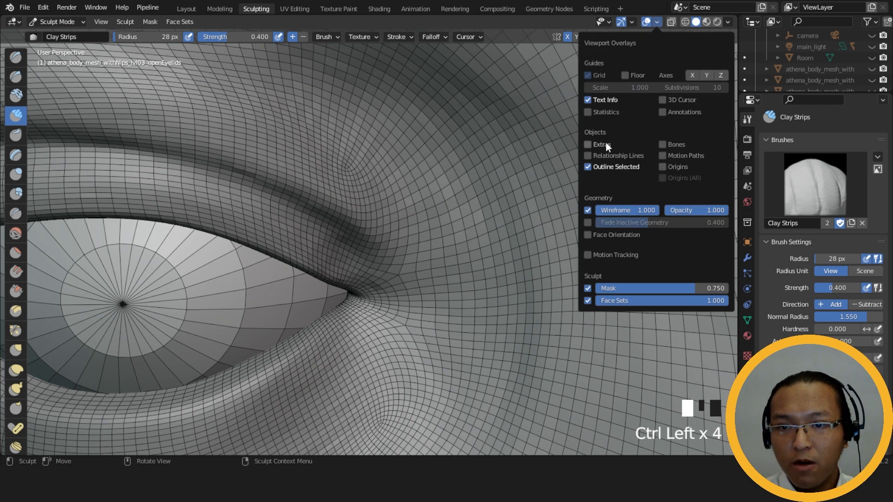
click(588, 210)
mouse_move(405, 253)
shift+mouse_down()
mouse_move(295, 219)
mouse_move(344, 257)
shift+mouse_up()
- Set the brush radius to 32 px and alternate subtractive and additive strokes along the inner end of the eyelid crease
key(f)
click(343, 250)
mouse_move(343, 250)
middle_down()
mouse_move(331, 211)
mouse_move(344, 210)
middle_up()
mouse_move(344, 209)
ctrl+mouse_down()
mouse_move(336, 206)
mouse_move(358, 239)
ctrl+mouse_up()
mouse_move(359, 244)
mouse_down()
mouse_move(364, 252)
mouse_move(360, 239)
mouse_up()
mouse_move(359, 239)
middle_down()
mouse_move(351, 253)
mouse_move(326, 236)
middle_up()
click(325, 236)
drag(324, 234, 320, 229)
ctrl+drag(319, 229, 357, 256)
- Carve the skin just above the inner eye corner from a shifted view and undo the last dab
alt+middle_drag(356, 256, 378, 240)
ctrl+drag(379, 239, 372, 240)
mouse_move(371, 241)
ctrl+mouse_down()
mouse_move(367, 248)
mouse_move(325, 182)
mouse_move(363, 229)
mouse_move(337, 211)
mouse_move(353, 229)
ctrl+mouse_up()
click(373, 252)
click(373, 248)
key(ctrl+z)
- Extend the crease down towards the inner eye corner with one subtractive stroke and add small dabs of clay beside it
ctrl+drag(348, 218, 380, 261)
click(366, 242)
click(372, 251)
click(368, 245)
click(384, 262)
- Build up the skin between the inner eye corner and the nose with short clay strokes from several angles
ctrl+middle_drag(378, 270, 393, 274)
middle_drag(386, 229, 406, 250)
drag(387, 260, 391, 274)
middle_drag(391, 268, 404, 253)
mouse_move(399, 239)
middle_down()
mouse_move(433, 228)
mouse_move(412, 227)
middle_up()
drag(400, 241, 406, 250)
middle_drag(406, 250, 382, 254)
drag(386, 265, 377, 257)
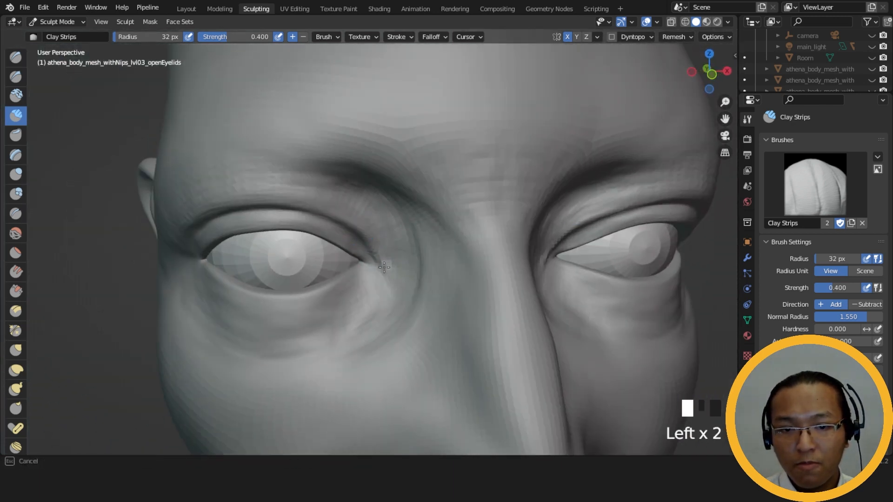
- Smooth the fresh clay beside the inner eye corner and dab the end of the upper lid
middle_drag(386, 271, 391, 261)
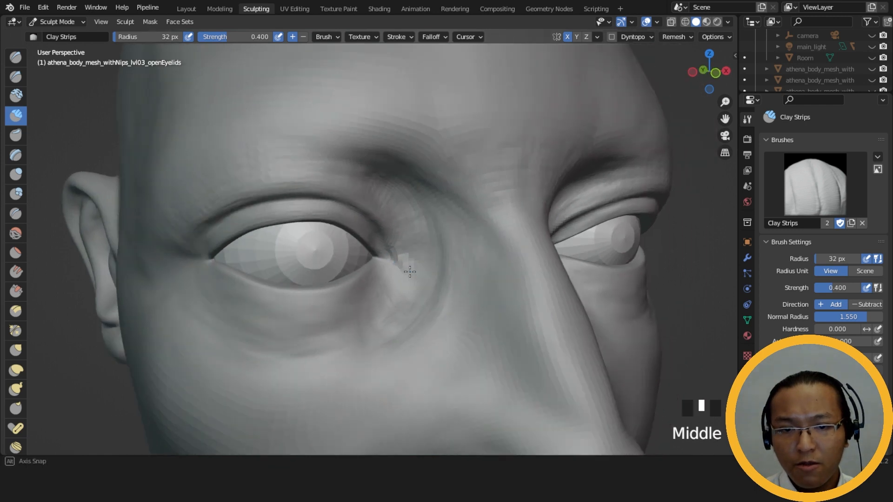
shift+click(392, 260)
shift+click(396, 268)
mouse_move(390, 224)
middle_down()
mouse_move(348, 251)
mouse_move(351, 213)
mouse_move(434, 217)
mouse_move(401, 247)
mouse_move(355, 260)
mouse_move(442, 251)
middle_up()
click(371, 235)
click(370, 234)
- Nudge the skin beside the inner eye corner with a 72 px Grab brush and smooth it
click(348, 251)
key(g)
key(f)
click(429, 236)
drag(424, 244, 416, 244)
middle_drag(421, 244, 372, 242)
shift+drag(391, 247, 396, 235)
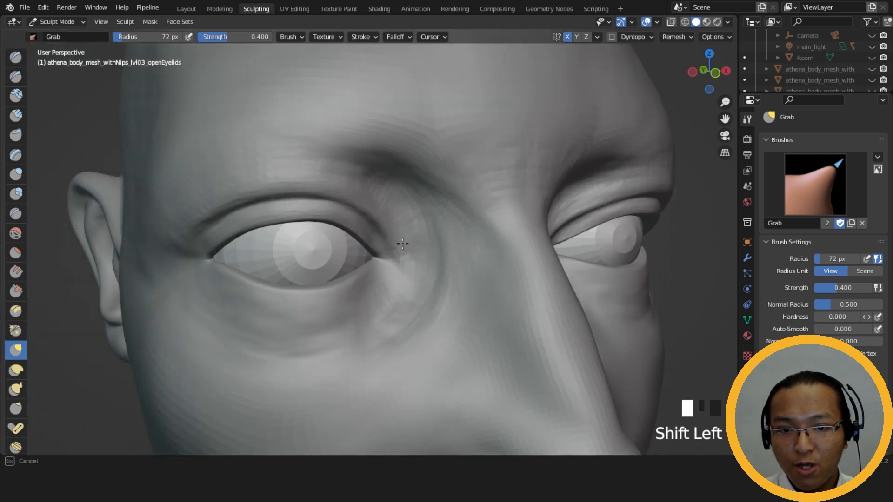
- Carve a vertical hollow between the inner eye corner and the nose with repeated subtractive Clay Strips strokes at 32 px
click(15, 115)
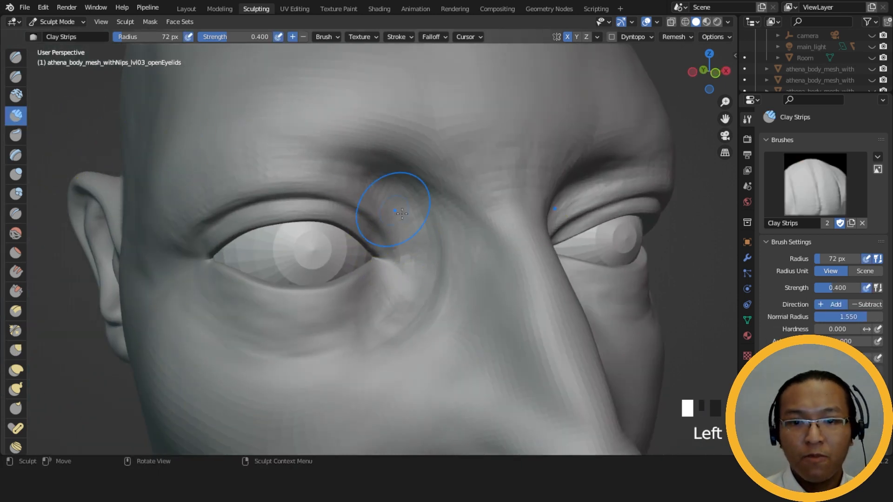
key(f)
click(398, 226)
middle_drag(399, 226, 394, 256)
ctrl+drag(394, 256, 400, 258)
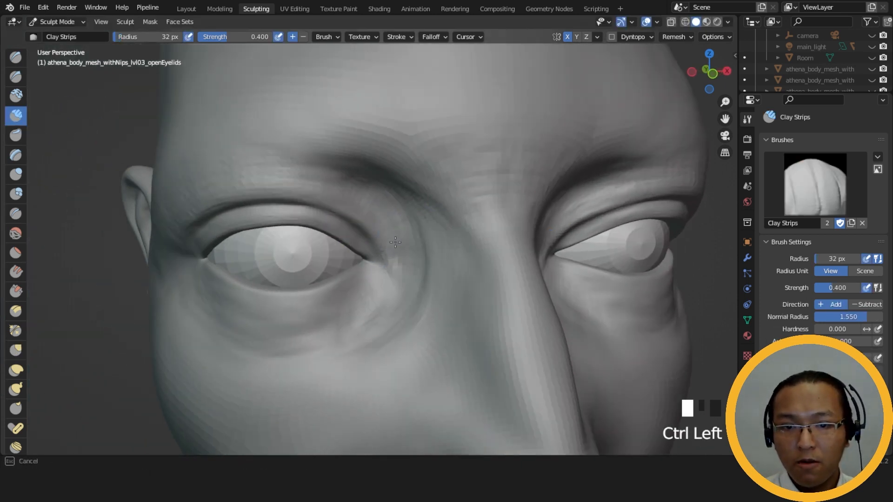
ctrl+drag(394, 217, 403, 251)
ctrl+drag(395, 225, 403, 254)
ctrl+drag(395, 225, 404, 253)
ctrl+drag(396, 226, 403, 253)
ctrl+drag(397, 226, 401, 254)
ctrl+drag(395, 228, 402, 254)
ctrl+drag(394, 228, 402, 253)
ctrl+drag(394, 227, 400, 249)
- Deepen the hollow beside the inner eye corner with longer subtractive strokes from lower and side views
alt+middle_drag(400, 249, 392, 200)
ctrl+drag(392, 205, 398, 260)
ctrl+drag(391, 214, 398, 252)
middle_drag(379, 204, 417, 221)
ctrl+drag(419, 216, 432, 247)
ctrl+drag(427, 214, 433, 244)
ctrl+drag(431, 208, 432, 211)
- Adjust the face around the eyes from the front with a 97 px Grab brush
alt+middle_drag(432, 212, 391, 237)
alt+middle_drag(529, 211, 530, 223)
drag(503, 252, 500, 251)
key(g)
key(f)
click(558, 243)
drag(404, 230, 398, 237)
drag(389, 287, 384, 282)
ctrl+middle_drag(411, 296, 411, 320)
mouse_move(411, 284)
ctrl+middle_down()
mouse_move(410, 305)
mouse_move(463, 309)
mouse_move(422, 296)
ctrl+middle_up()
- Check the face in rendered shading with main_light shown briefly, hide the light again and return to solid shading
click(718, 22)
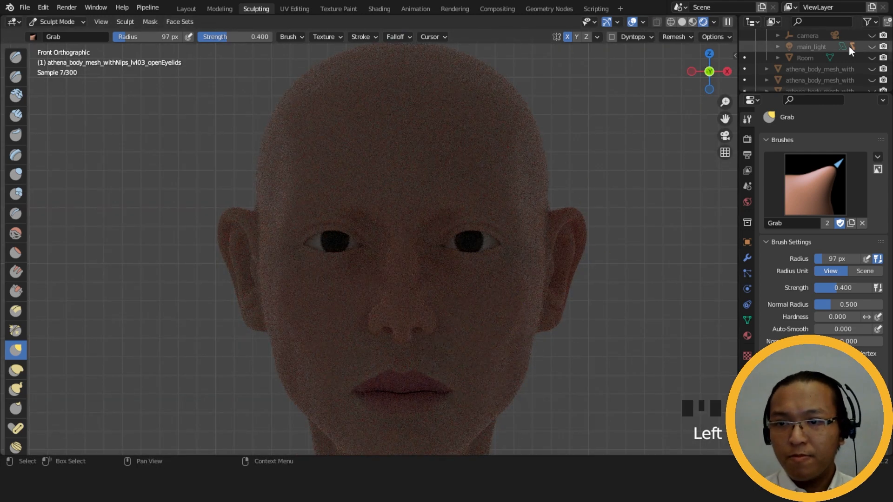
click(872, 47)
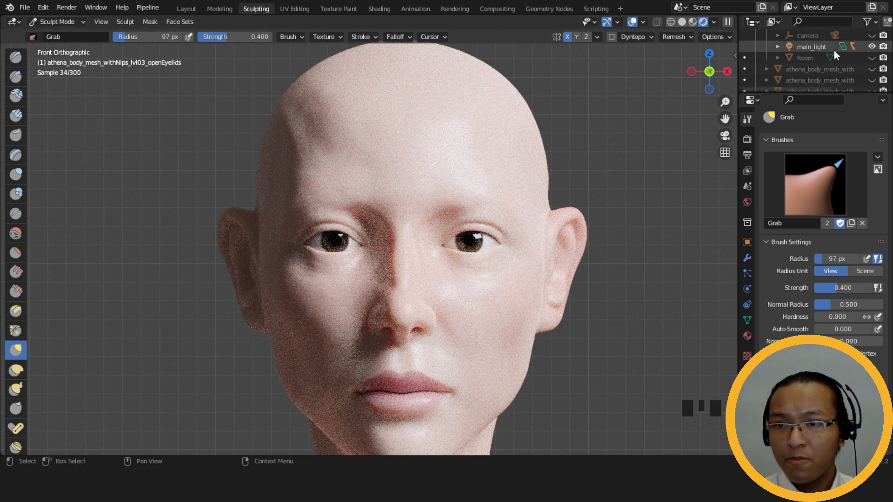
click(871, 47)
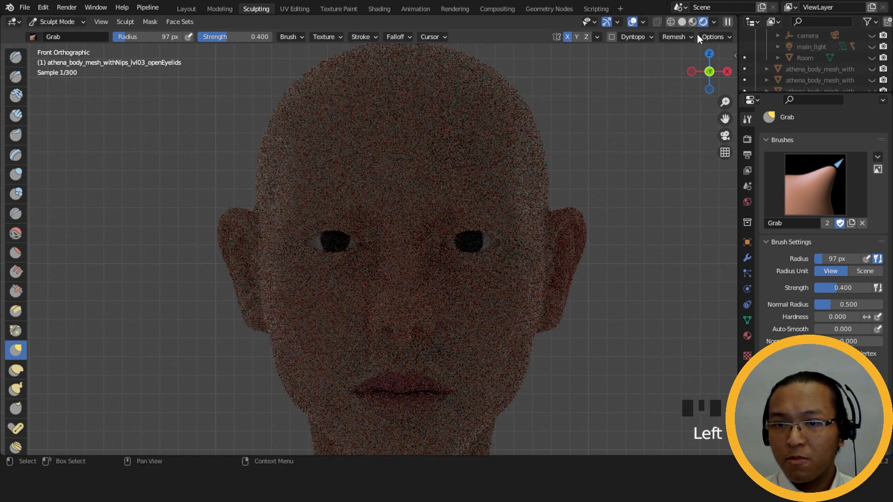
click(682, 22)
- Add clay along the lower eyelid and at its outer end using Clay Strips with a 31 px radius
scroll(255, 199, up, 3)
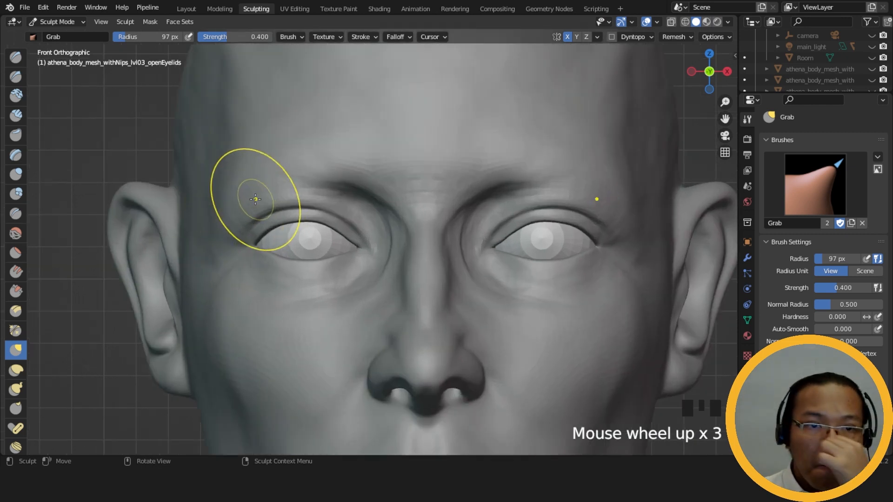
click(20, 115)
key(f)
click(354, 253)
mouse_move(353, 254)
middle_down()
mouse_move(413, 255)
mouse_move(393, 186)
mouse_move(405, 215)
mouse_move(287, 226)
middle_up()
drag(318, 257, 303, 236)
drag(390, 255, 345, 256)
drag(354, 256, 310, 247)
mouse_move(310, 247)
mouse_down()
mouse_move(373, 264)
mouse_move(419, 255)
mouse_up()
middle_drag(433, 254, 413, 270)
drag(250, 242, 260, 253)
drag(259, 249, 260, 242)
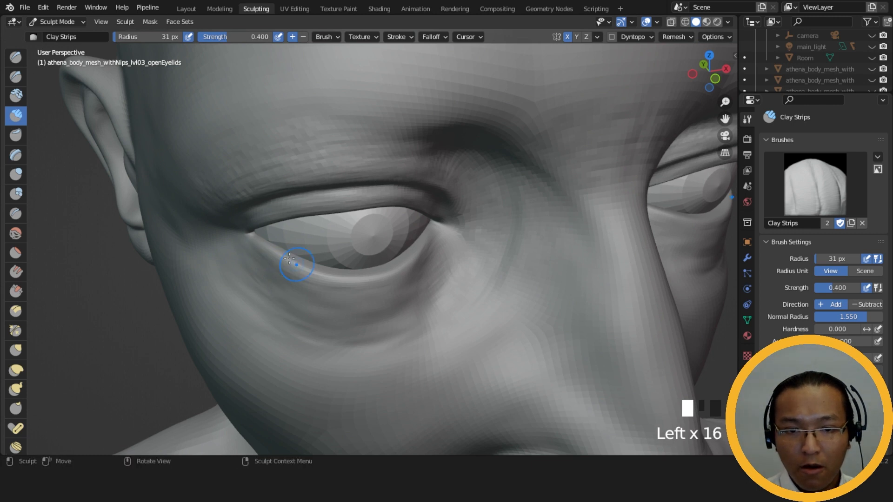
- Lay diagonal clay strokes beneath the outer half of the lower eyelid, descending from the outer eye corner
middle_drag(311, 276, 296, 296)
click(255, 246)
middle_drag(277, 268, 297, 282)
drag(251, 261, 263, 273)
drag(255, 264, 289, 300)
drag(283, 297, 297, 307)
drag(291, 303, 321, 315)
- Thicken the lower lid rim from the outer eye corner to the middle with overlapping clay strokes
middle_drag(321, 315, 314, 293)
drag(260, 246, 277, 262)
drag(256, 240, 286, 266)
drag(286, 267, 345, 287)
drag(303, 277, 325, 278)
drag(300, 270, 325, 275)
drag(290, 269, 309, 275)
drag(288, 272, 322, 275)
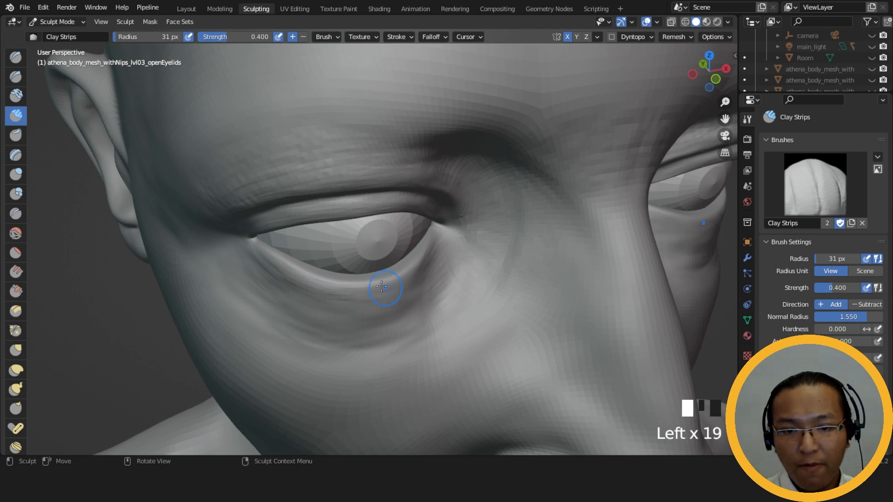
- Fill the outer end of the lower lid rim from a higher view with dabs and short strokes
middle_drag(388, 290, 261, 257)
click(258, 256)
click(244, 252)
drag(246, 257, 285, 282)
drag(282, 283, 307, 288)
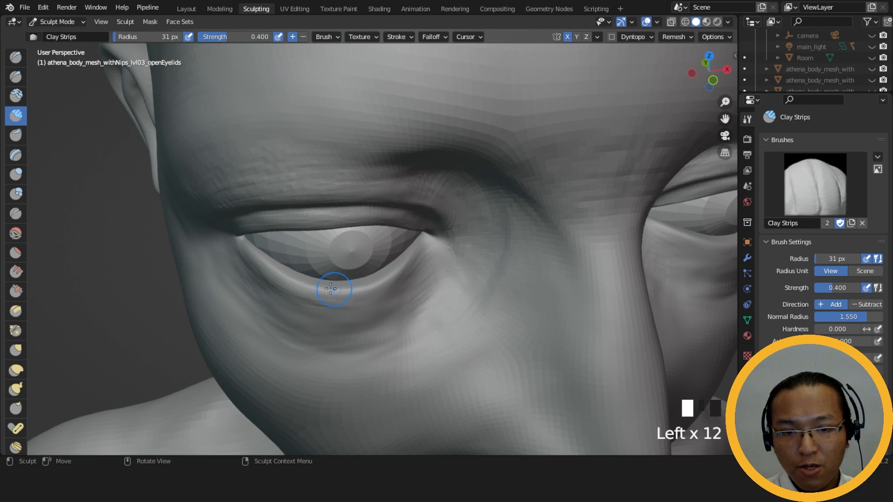
- Build up the middle of the lower lid rim with horizontal clay strokes reaching towards its inner half
click(365, 297)
drag(364, 296, 321, 294)
drag(335, 295, 371, 290)
drag(358, 291, 372, 286)
drag(298, 292, 325, 294)
drag(298, 293, 335, 294)
drag(354, 292, 378, 284)
- Extend clay along the inner half of the lower lid and carve beneath its edge with subtractive strokes
middle_drag(397, 270, 357, 272)
drag(310, 286, 327, 281)
drag(327, 281, 366, 271)
ctrl+drag(331, 295, 354, 279)
ctrl+drag(325, 292, 369, 267)
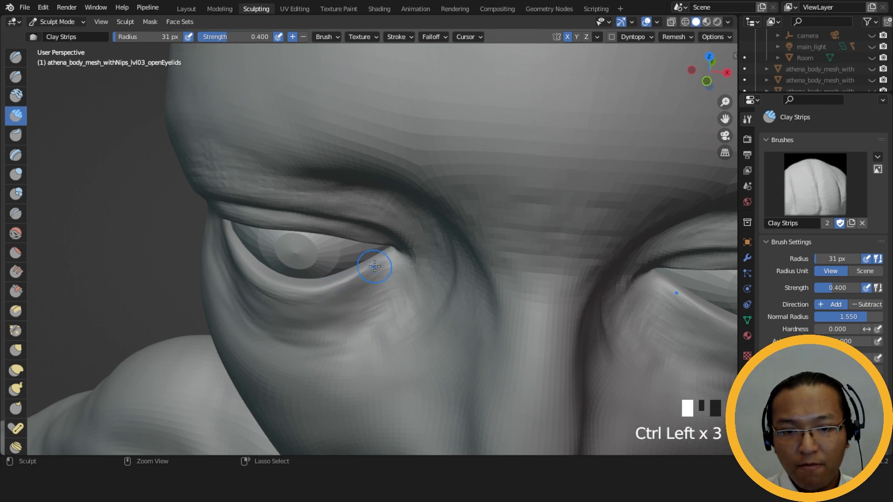
ctrl+drag(305, 291, 328, 289)
ctrl+drag(316, 292, 354, 283)
- Fill the lower lid rim from its middle up to the inner eye corner with long additive strokes
drag(321, 291, 354, 283)
middle_drag(320, 289, 347, 291)
drag(297, 298, 359, 288)
middle_drag(348, 309, 369, 270)
drag(321, 281, 382, 261)
drag(374, 267, 386, 256)
drag(373, 264, 391, 255)
- Carve around the inner eye corner and down the inner side of the lower lid with subtractive strokes
middle_drag(407, 247, 398, 233)
ctrl+drag(400, 237, 410, 232)
mouse_move(416, 216)
middle_down()
mouse_move(433, 229)
mouse_move(429, 249)
middle_up()
ctrl+drag(419, 255, 422, 246)
ctrl+drag(419, 250, 424, 241)
mouse_move(421, 246)
ctrl+mouse_down()
mouse_move(430, 240)
mouse_move(428, 253)
ctrl+mouse_up()
ctrl+drag(426, 257, 422, 262)
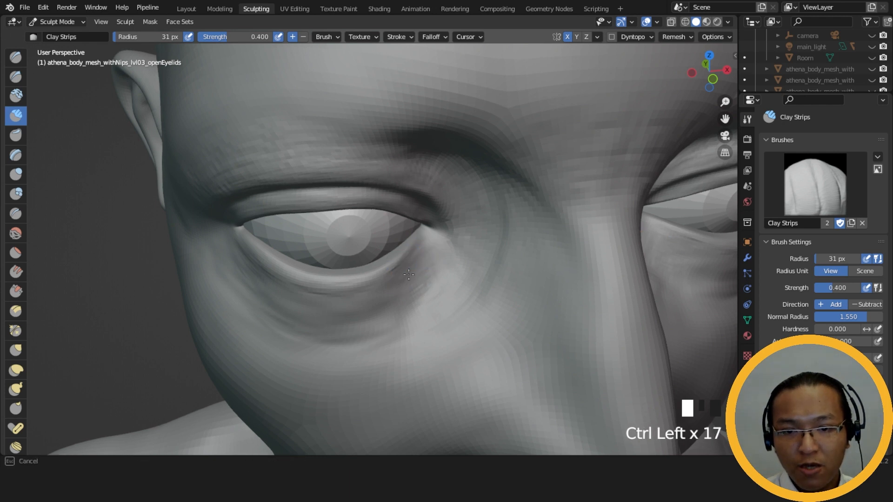
ctrl+drag(393, 291, 387, 298)
ctrl+drag(408, 303, 398, 321)
- Refine the lower lid with mixed additive and subtractive strokes below its middle, adding clay towards the inner corner
mouse_move(320, 278)
mouse_down()
mouse_move(304, 274)
mouse_move(308, 284)
mouse_up()
ctrl+drag(298, 281, 333, 286)
mouse_move(328, 286)
ctrl+mouse_down()
mouse_move(350, 275)
mouse_move(317, 281)
ctrl+mouse_up()
drag(346, 281, 325, 281)
drag(328, 281, 337, 279)
middle_drag(337, 279, 354, 250)
drag(350, 250, 347, 250)
drag(354, 249, 395, 246)
drag(400, 246, 417, 253)
- Fill the area directly beneath the middle of the lower lid from the front with short overlapping clay strokes
middle_drag(409, 248, 307, 228)
mouse_move(300, 226)
mouse_down()
mouse_move(290, 225)
mouse_move(305, 222)
mouse_up()
drag(305, 222, 321, 218)
mouse_move(321, 218)
mouse_down()
mouse_move(334, 204)
mouse_move(345, 220)
mouse_up()
mouse_move(344, 220)
mouse_down()
mouse_move(353, 219)
mouse_move(351, 227)
mouse_up()
mouse_move(326, 226)
mouse_down()
mouse_move(301, 230)
mouse_move(341, 223)
mouse_up()
mouse_move(302, 228)
mouse_down()
mouse_move(275, 223)
mouse_move(298, 228)
mouse_up()
mouse_move(307, 230)
mouse_down()
mouse_move(287, 225)
mouse_move(309, 237)
mouse_up()
mouse_move(304, 235)
mouse_down()
mouse_move(281, 227)
mouse_move(329, 231)
mouse_move(279, 233)
mouse_move(358, 250)
mouse_up()
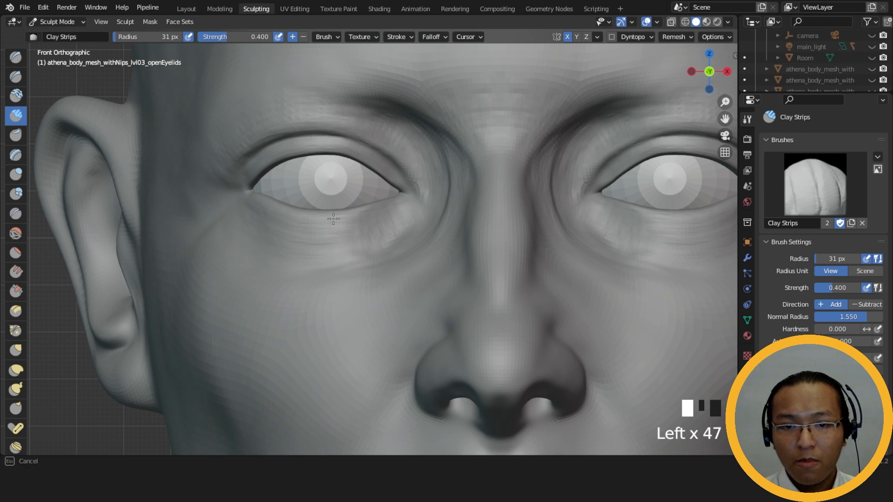
- Build up the area beneath the outer half of the lower lid with short additive clay strokes
drag(313, 229, 293, 233)
drag(307, 231, 286, 235)
mouse_move(298, 233)
mouse_down()
mouse_move(282, 240)
mouse_move(293, 239)
mouse_up()
drag(293, 239, 284, 246)
middle_drag(284, 246, 333, 253)
drag(333, 253, 351, 256)
mouse_move(352, 257)
middle_down()
mouse_move(391, 259)
mouse_move(353, 248)
middle_up()
- Carve under the inner side of the lower lid with subtractive strokes and add a stroke of clay on the upper cheek
ctrl+drag(409, 226, 434, 221)
ctrl+drag(435, 220, 395, 229)
middle_drag(395, 229, 415, 237)
mouse_move(403, 284)
mouse_down()
mouse_move(388, 288)
mouse_move(325, 236)
mouse_move(365, 251)
mouse_move(385, 245)
mouse_up()
- Carve along the outer side of the lower lid up to the outer eye corner, adding a little clay beneath it
mouse_move(385, 245)
middle_down()
mouse_move(325, 248)
mouse_move(340, 254)
middle_up()
ctrl+drag(319, 264, 303, 261)
ctrl+drag(303, 260, 292, 253)
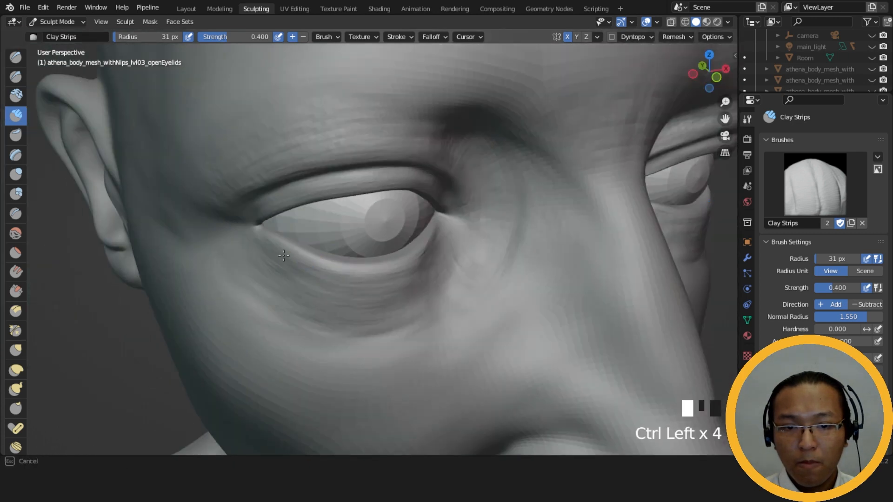
middle_drag(331, 276, 382, 276)
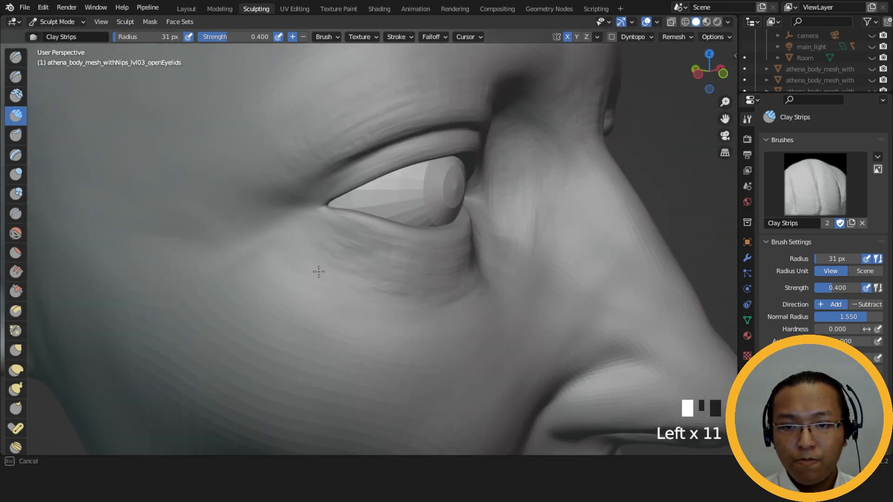
drag(290, 251, 275, 240)
middle_drag(326, 242, 273, 216)
ctrl+drag(273, 215, 269, 213)
ctrl+drag(269, 213, 266, 212)
- Check the whole face from the front in rendered shading, toggle the main_light visibility and restore solid shading
mouse_move(298, 251)
ctrl+middle_down()
mouse_move(364, 345)
mouse_move(627, 104)
ctrl+middle_up()
click(717, 22)
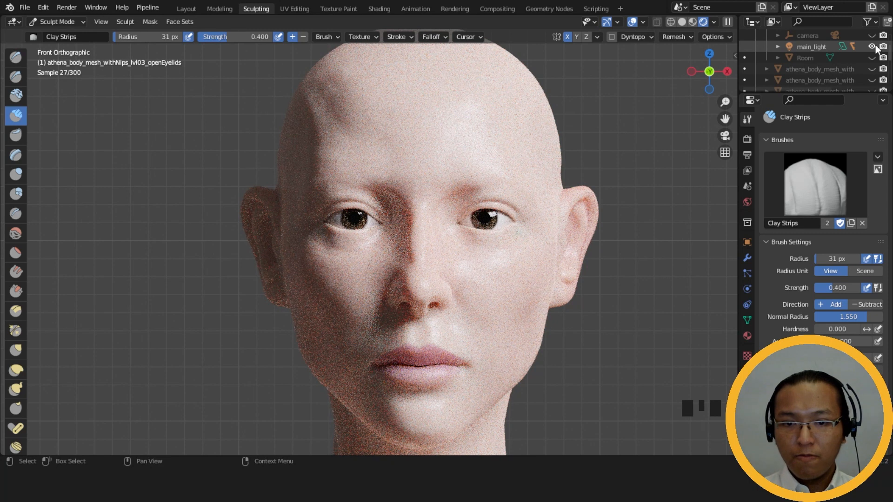
click(873, 47)
click(696, 21)
mouse_move(391, 241)
ctrl+middle_down()
mouse_move(394, 220)
mouse_move(467, 245)
ctrl+middle_up()
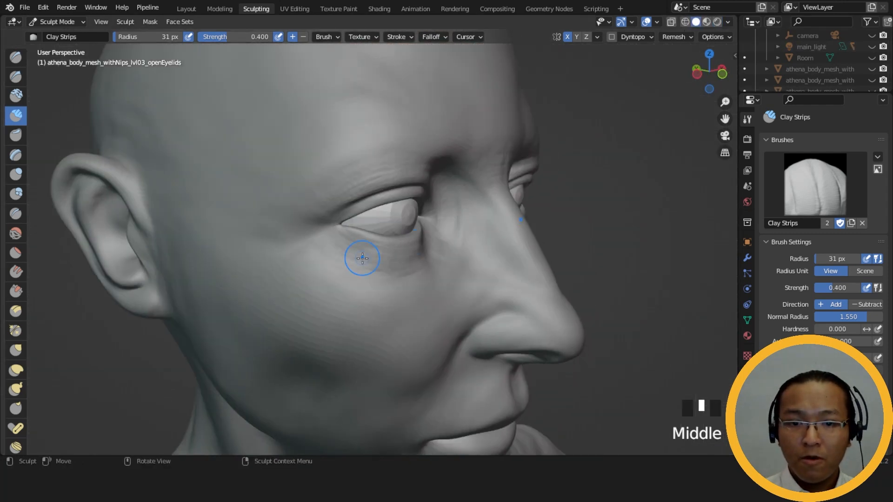
- Carve the hollow below the outer eye corner with subtractive strokes from several angles, undoing an unwanted stroke
ctrl+drag(361, 257, 335, 253)
middle_drag(348, 267, 372, 293)
ctrl+drag(354, 284, 307, 256)
ctrl+drag(347, 279, 310, 253)
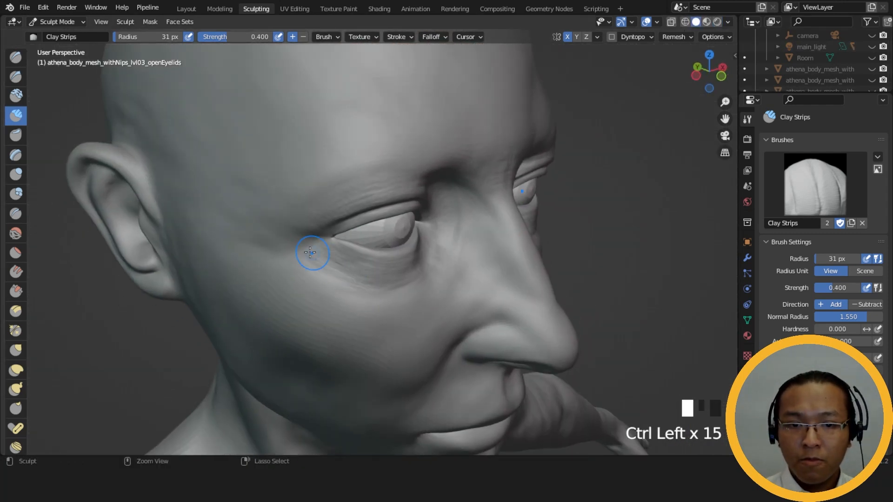
middle_drag(339, 277, 298, 266)
key(ctrl+z)
ctrl+drag(295, 266, 295, 256)
middle_drag(295, 255, 308, 274)
drag(308, 274, 291, 264)
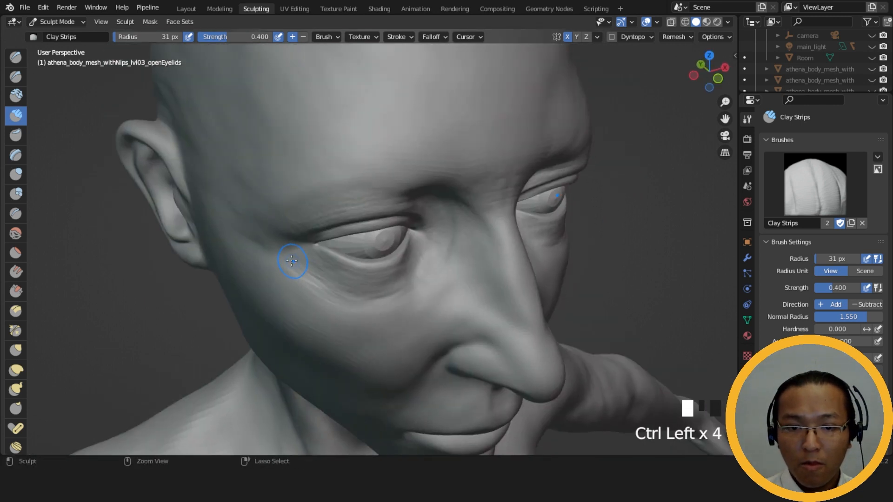
middle_drag(291, 264, 295, 279)
ctrl+drag(295, 280, 314, 294)
- Add clay just below the lower lid from a side angle with short overlapping strokes
mouse_move(294, 270)
middle_down()
mouse_move(409, 261)
mouse_move(393, 249)
middle_up()
drag(393, 249, 372, 267)
drag(388, 256, 370, 268)
drag(386, 261, 368, 268)
mouse_move(381, 268)
mouse_down()
mouse_move(361, 261)
mouse_move(386, 275)
mouse_up()
mouse_move(386, 276)
middle_down()
mouse_move(308, 297)
mouse_move(289, 284)
mouse_move(301, 249)
middle_up()
- Set the brush radius to 45 px and start building up the cheekbone below the outer eye corner
click(308, 293)
key(f)
click(308, 247)
click(339, 356)
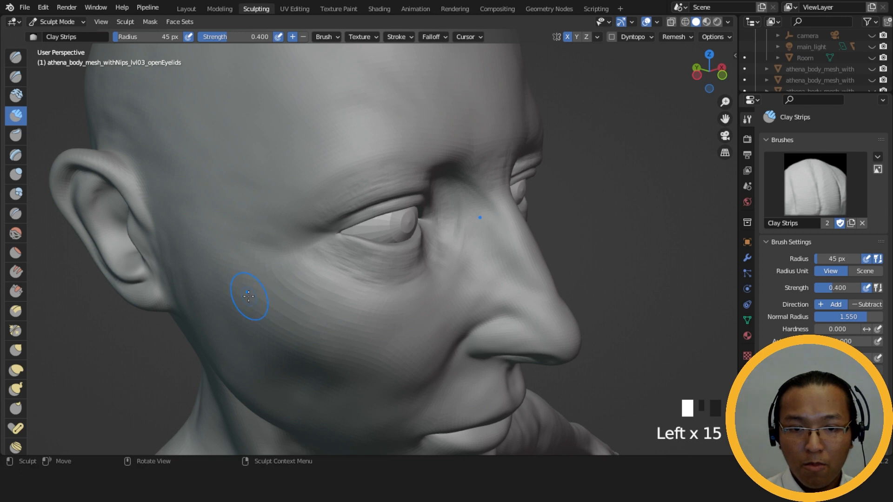
middle_drag(358, 307, 289, 282)
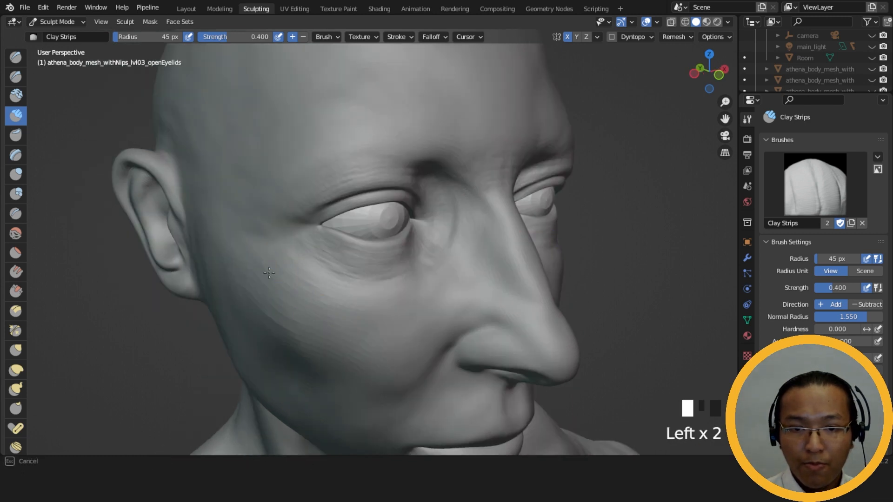
middle_drag(315, 312, 272, 290)
middle_drag(315, 338, 252, 288)
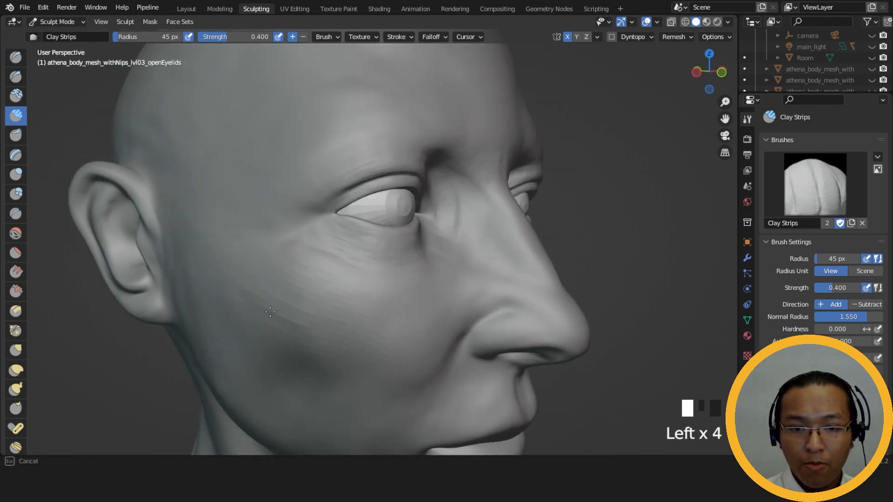
middle_drag(363, 287, 351, 281)
drag(351, 281, 329, 317)
middle_drag(275, 299, 252, 293)
mouse_move(261, 293)
mouse_down()
mouse_move(320, 315)
mouse_move(324, 351)
mouse_move(249, 316)
mouse_up()
- Set the brush radius to 40 px and add clay over the cheekbone and its lower edge
key(f)
click(318, 315)
mouse_move(312, 322)
middle_down()
mouse_move(288, 319)
mouse_move(270, 247)
mouse_move(359, 251)
mouse_move(319, 289)
middle_up()
drag(319, 288, 312, 301)
middle_drag(312, 301, 274, 291)
drag(274, 291, 285, 297)
middle_drag(285, 297, 321, 279)
mouse_move(321, 298)
mouse_down()
mouse_move(331, 309)
mouse_move(339, 302)
mouse_up()
mouse_move(326, 313)
mouse_down()
mouse_move(333, 323)
mouse_move(306, 324)
mouse_up()
mouse_move(306, 325)
middle_down()
mouse_move(339, 295)
mouse_move(289, 289)
mouse_move(284, 307)
middle_up()
- Thicken the outer part of the cheekbone towards the ear with short diagonal clay strokes
drag(284, 307, 287, 317)
middle_drag(320, 351, 305, 354)
drag(274, 302, 289, 321)
drag(270, 295, 291, 321)
mouse_move(274, 298)
mouse_down()
mouse_move(286, 312)
mouse_move(283, 305)
mouse_up()
drag(265, 283, 275, 293)
- Fill the front of the cheekbone beneath the eye with downward clay strokes and smooth the surface between them
middle_drag(345, 308, 308, 302)
mouse_move(309, 303)
mouse_down()
mouse_move(350, 317)
mouse_move(313, 338)
mouse_up()
drag(298, 321, 314, 339)
middle_drag(314, 338, 350, 348)
mouse_move(350, 348)
shift+mouse_down()
mouse_move(364, 309)
mouse_move(335, 335)
shift+mouse_up()
drag(344, 302, 333, 340)
drag(340, 298, 329, 347)
middle_drag(337, 336, 379, 340)
drag(380, 340, 372, 342)
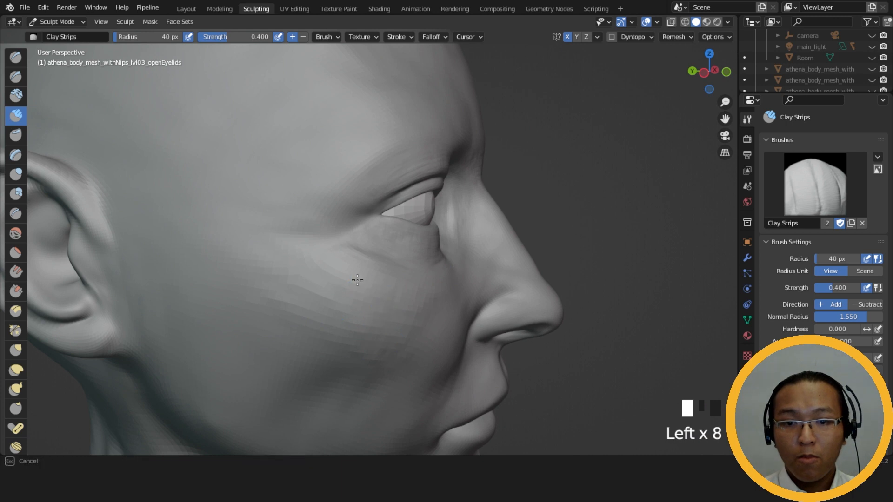
- Reinforce the cheekbone ridge from the side with long additive strokes between the outer cheek and the area below the eye
middle_drag(313, 296, 227, 253)
middle_drag(320, 293, 349, 289)
mouse_move(349, 289)
mouse_down()
mouse_move(333, 294)
mouse_move(293, 282)
mouse_up()
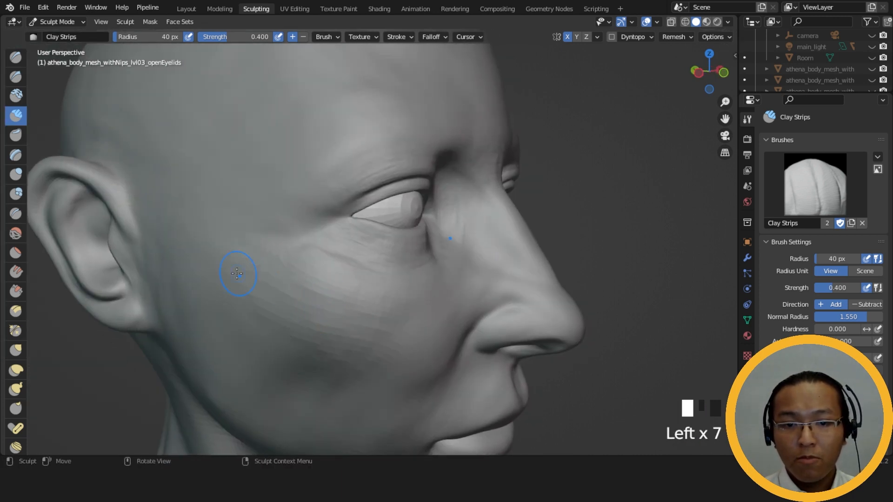
middle_drag(367, 328, 389, 303)
click(329, 302)
mouse_move(265, 283)
mouse_down()
mouse_move(285, 300)
mouse_move(325, 305)
mouse_up()
- Try to extend the cheek clay towards the nose and carve beside it, and undo those strokes
middle_drag(326, 304, 366, 304)
mouse_move(344, 316)
mouse_down()
mouse_move(372, 329)
mouse_move(417, 279)
mouse_up()
middle_drag(417, 279, 382, 285)
mouse_move(382, 285)
mouse_down()
mouse_move(383, 303)
mouse_move(349, 360)
mouse_up()
key(ctrl+z)
key(ctrl+z)
ctrl+click(414, 279)
mouse_move(414, 279)
middle_down()
mouse_move(364, 290)
mouse_move(376, 273)
mouse_move(432, 275)
middle_up()
key(ctrl+z)
- Carve the inner cheek between the lower lid and the side of the nose with short subtractive strokes
ctrl+click(403, 308)
ctrl+click(409, 303)
ctrl+click(417, 279)
ctrl+click(418, 282)
ctrl+click(421, 286)
ctrl+click(421, 275)
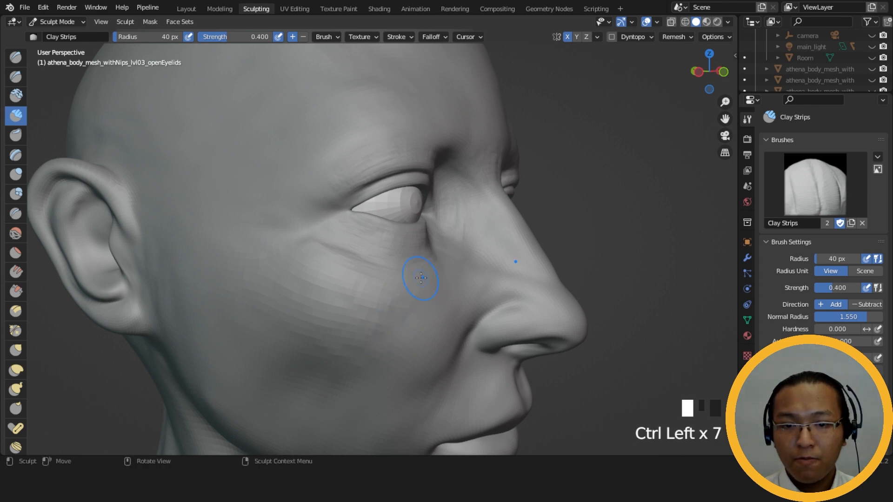
middle_drag(421, 275, 367, 333)
ctrl+click(367, 329)
ctrl+click(366, 324)
ctrl+click(422, 282)
- Add clay to the front of the cheek below the eye and undo the last stroke near the mouth
click(337, 283)
click(348, 294)
click(362, 308)
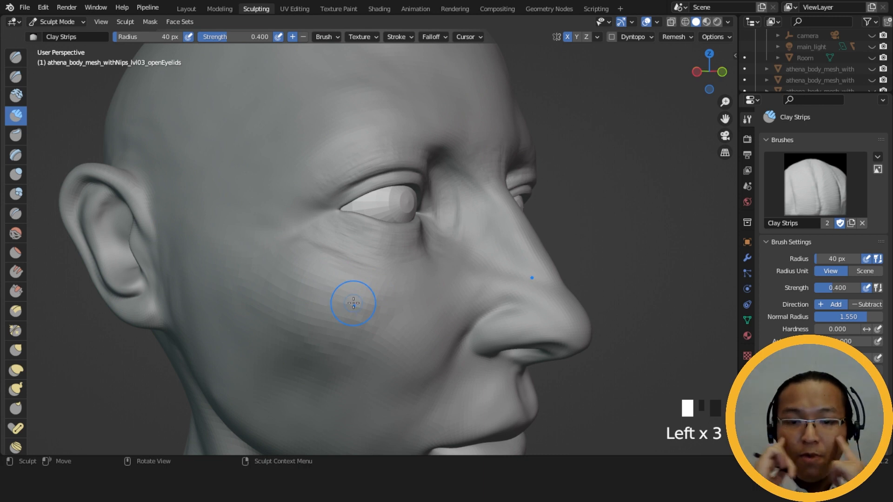
drag(433, 305, 427, 319)
drag(427, 350, 412, 369)
key(ctrl+z)
mouse_move(413, 369)
shift+middle_down()
mouse_move(449, 259)
mouse_move(347, 280)
shift+middle_up()
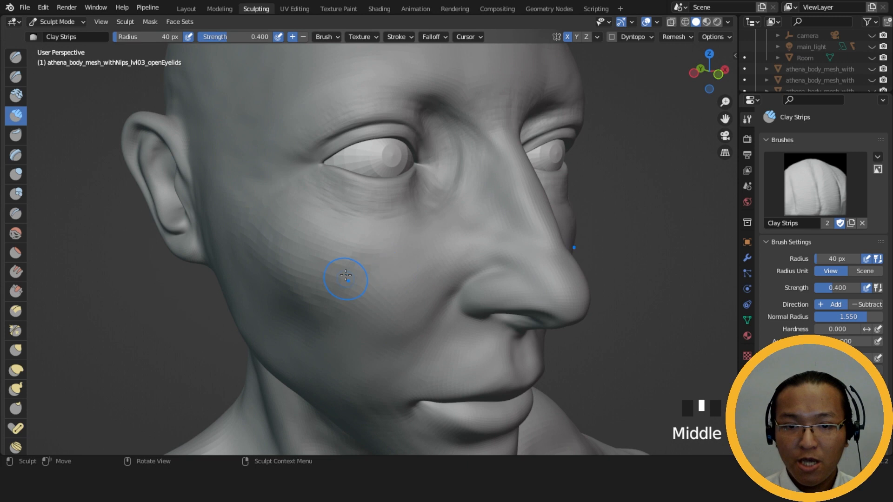
- Build up the cheek below the eye with short Clay Strips dabs at 40 px radius and 0.400 strength
click(356, 272)
click(366, 265)
drag(385, 252, 375, 259)
drag(372, 260, 368, 264)
click(362, 267)
click(355, 271)
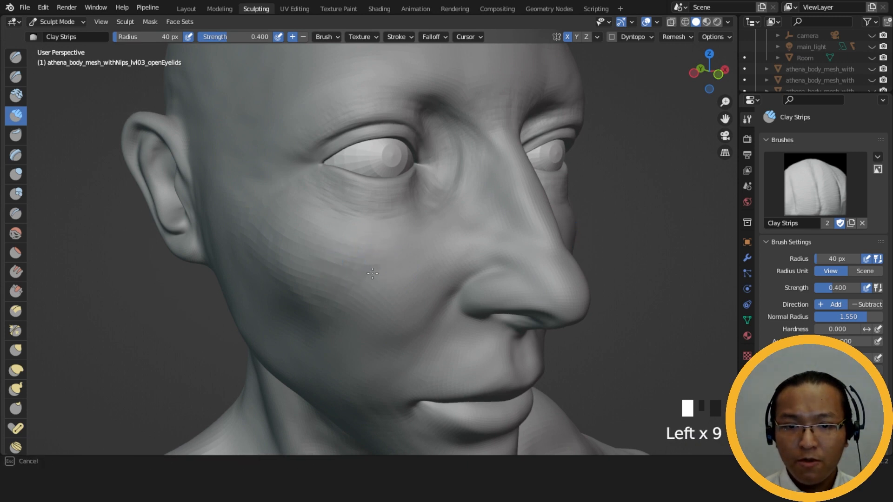
click(352, 281)
click(351, 282)
click(350, 284)
middle_drag(336, 290, 406, 266)
click(407, 266)
middle_drag(490, 220, 396, 291)
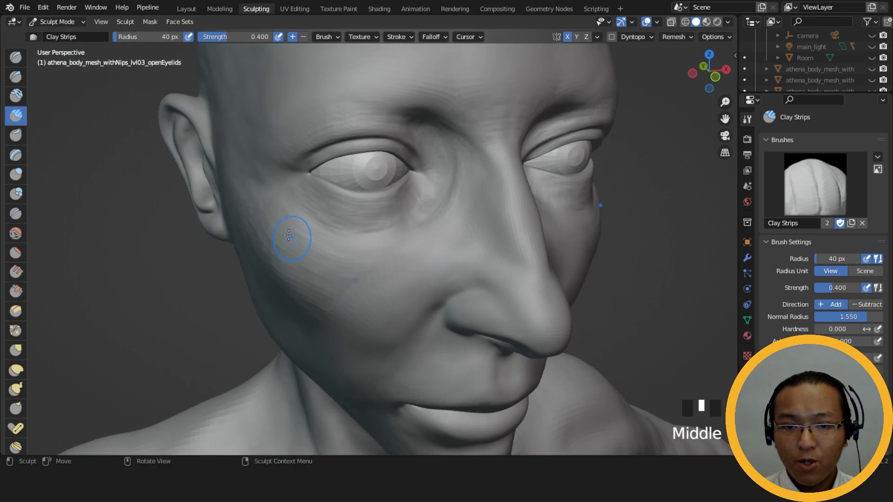
drag(298, 247, 246, 182)
mouse_move(351, 287)
mouse_down()
mouse_move(371, 303)
mouse_move(501, 247)
mouse_up()
key(ctrl+z)
- Add diagonal Clay Strips strokes on the inner cheek, running from beside the nose down and outward
middle_drag(430, 291, 393, 261)
drag(380, 292, 415, 249)
middle_drag(415, 248, 411, 279)
drag(412, 260, 365, 317)
drag(414, 256, 372, 312)
drag(412, 261, 386, 298)
drag(438, 258, 387, 296)
drag(409, 272, 375, 316)
- Thicken the cheek fold beside the nostril with further diagonal Clay Strips strokes toward the mouth
drag(439, 271, 384, 317)
drag(426, 277, 380, 329)
drag(434, 290, 387, 332)
click(438, 295)
drag(438, 295, 439, 297)
drag(406, 325, 391, 336)
drag(431, 299, 391, 335)
drag(428, 302, 392, 336)
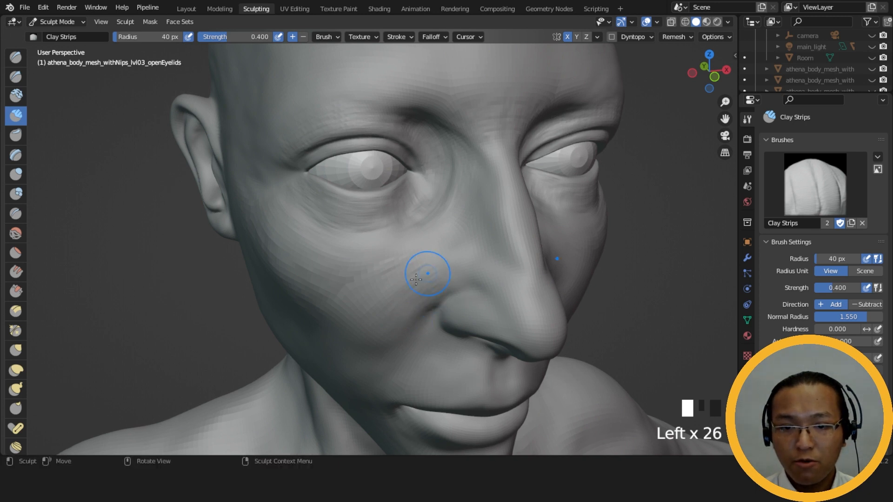
- Build up the upper inner cheek beneath the eye with strokes running outward from the nose
mouse_move(421, 258)
mouse_down()
mouse_move(352, 300)
mouse_move(362, 290)
mouse_up()
drag(399, 261, 372, 279)
drag(421, 252, 384, 269)
drag(405, 263, 381, 279)
drag(432, 261, 435, 264)
drag(430, 261, 413, 256)
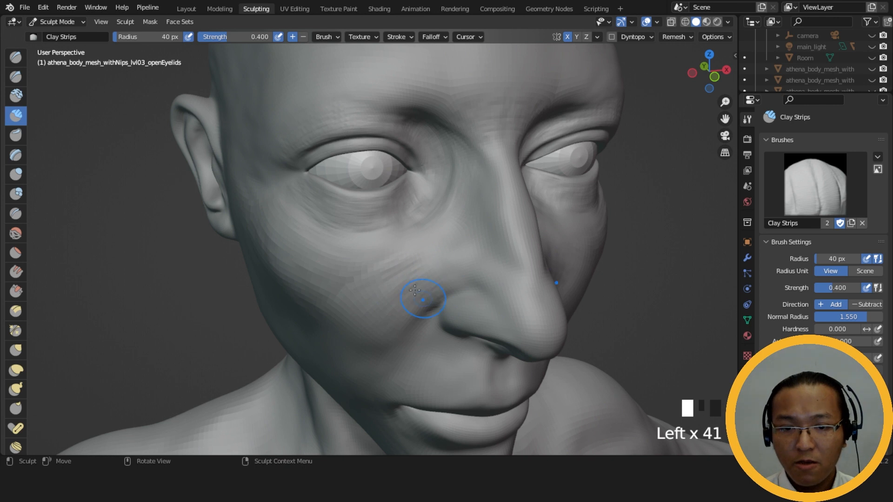
- Layer short Clay Strips strokes along the fold beside the nostril to fill out the cheek there
drag(415, 300, 400, 326)
drag(421, 300, 397, 326)
drag(419, 300, 395, 326)
drag(419, 300, 397, 326)
drag(416, 302, 398, 328)
drag(414, 305, 388, 344)
middle_drag(388, 345, 353, 339)
click(387, 291)
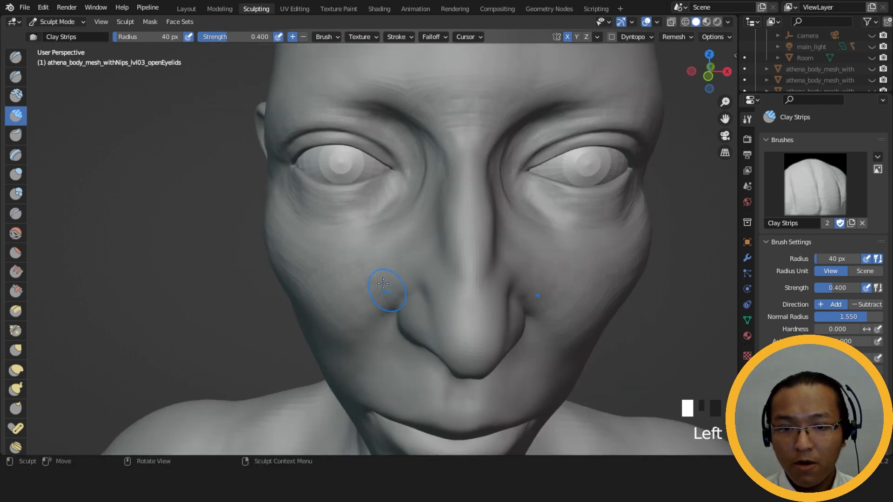
middle_drag(387, 292, 409, 303)
drag(421, 290, 409, 305)
mouse_move(423, 290)
mouse_down()
mouse_move(412, 307)
mouse_move(414, 279)
mouse_up()
- Set the Clay Strips radius to 34 px and build up the area where the cheek meets the nostril wing
key(f)
click(401, 289)
mouse_move(405, 284)
mouse_down()
mouse_move(414, 273)
mouse_move(430, 280)
mouse_up()
mouse_move(419, 284)
mouse_down()
mouse_move(435, 309)
mouse_move(442, 305)
mouse_up()
drag(439, 298, 447, 302)
middle_drag(446, 301, 463, 271)
drag(461, 272, 442, 284)
drag(459, 275, 440, 288)
drag(454, 274, 438, 283)
drag(449, 275, 434, 282)
- Add long diagonal Clay Strips strokes across the middle of the cheek
drag(383, 264, 349, 310)
drag(391, 264, 354, 307)
drag(395, 264, 354, 307)
drag(400, 263, 341, 313)
drag(382, 265, 355, 289)
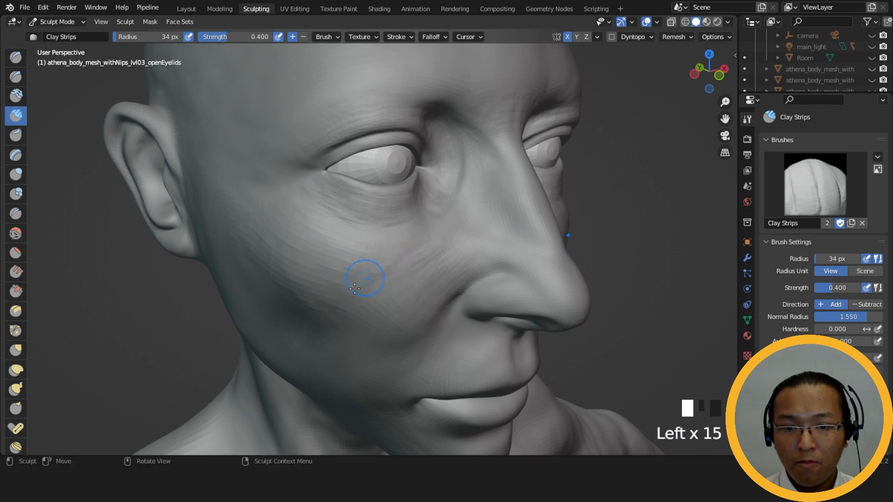
- Smooth the crease beside the nostril and lay diagonal Clay Strips strokes over the inner cheek
middle_drag(380, 232, 395, 223)
mouse_move(430, 242)
shift+mouse_down()
mouse_move(455, 243)
mouse_move(442, 297)
shift+mouse_up()
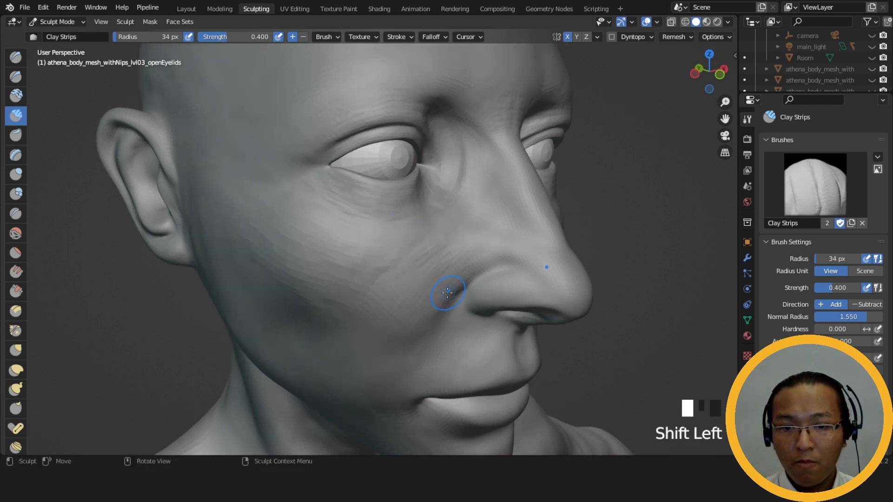
middle_drag(443, 297, 460, 251)
drag(440, 265, 385, 331)
middle_drag(458, 250, 434, 247)
drag(435, 251, 405, 298)
drag(432, 261, 405, 302)
drag(435, 267, 405, 307)
drag(437, 274, 417, 321)
- Add Clay Strips strokes across the lower cheek, angled down toward the corner of the mouth
middle_drag(416, 317, 344, 339)
drag(371, 285, 395, 310)
mouse_move(358, 293)
mouse_down()
mouse_move(389, 317)
mouse_move(381, 321)
mouse_up()
drag(334, 305, 363, 328)
drag(328, 316, 339, 328)
- Build up the transition from the inner cheek to the side of the nose with upward clay strokes
ctrl+middle_drag(339, 328, 405, 261)
drag(405, 261, 431, 235)
drag(412, 256, 458, 207)
middle_drag(458, 207, 495, 205)
drag(483, 207, 473, 217)
- Carve into the side of the upper nose bridge near the inner eye corner with subtractive Clay Strips strokes
middle_drag(473, 205, 504, 163)
ctrl+drag(504, 163, 498, 191)
ctrl+drag(502, 179, 496, 213)
mouse_move(496, 213)
middle_down()
mouse_move(456, 211)
mouse_move(440, 172)
middle_up()
middle_drag(475, 143, 529, 145)
ctrl+drag(500, 160, 489, 186)
ctrl+drag(497, 168, 488, 186)
ctrl+drag(495, 171, 487, 187)
- Undo the last two carving strokes and carve the side of the nose bridge again, continuing down its length
middle_drag(498, 182, 510, 212)
key(ctrl+z)
key(ctrl+z)
ctrl+drag(509, 173, 499, 183)
mouse_move(498, 183)
middle_down()
mouse_move(487, 149)
mouse_move(494, 124)
middle_up()
mouse_move(495, 124)
ctrl+mouse_down()
mouse_move(514, 199)
mouse_move(530, 213)
mouse_move(549, 212)
ctrl+mouse_up()
mouse_move(548, 211)
middle_down()
mouse_move(486, 186)
mouse_move(525, 210)
middle_up()
ctrl+drag(524, 210, 534, 232)
ctrl+drag(534, 233, 547, 232)
ctrl+drag(547, 232, 551, 220)
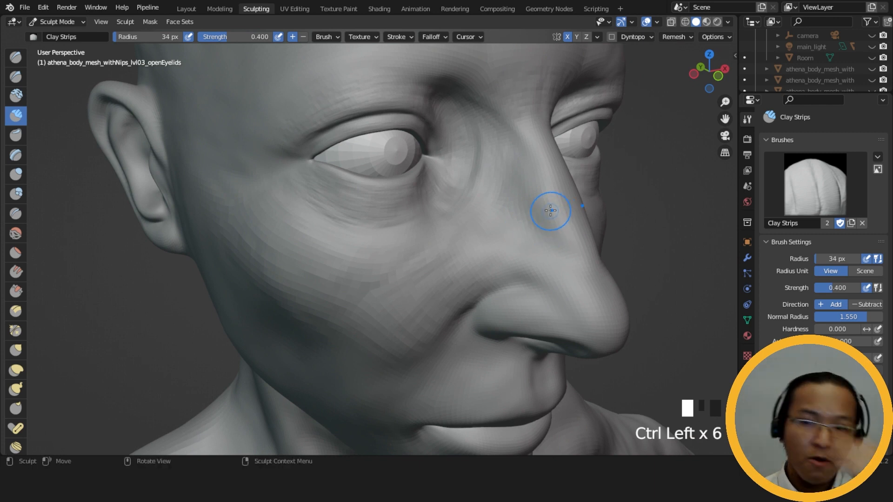
middle_drag(499, 213, 509, 266)
drag(509, 265, 519, 299)
key(ctrl+z)
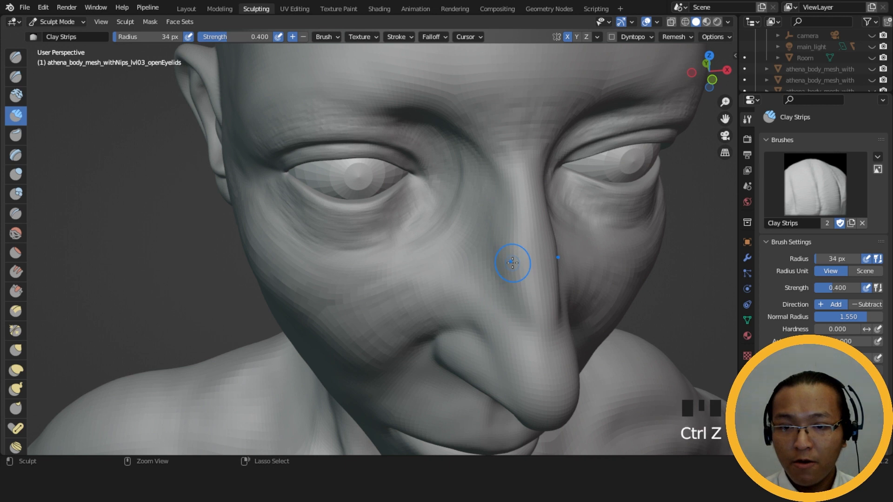
- Add short Clay Strips strokes on the side of the nose and check the bridge from the front
middle_drag(512, 263, 497, 239)
mouse_move(497, 239)
mouse_down()
mouse_move(480, 251)
mouse_move(493, 242)
mouse_up()
drag(493, 242, 496, 238)
drag(496, 238, 499, 235)
drag(499, 235, 502, 231)
alt+middle_drag(502, 231, 481, 192)
drag(476, 188, 458, 182)
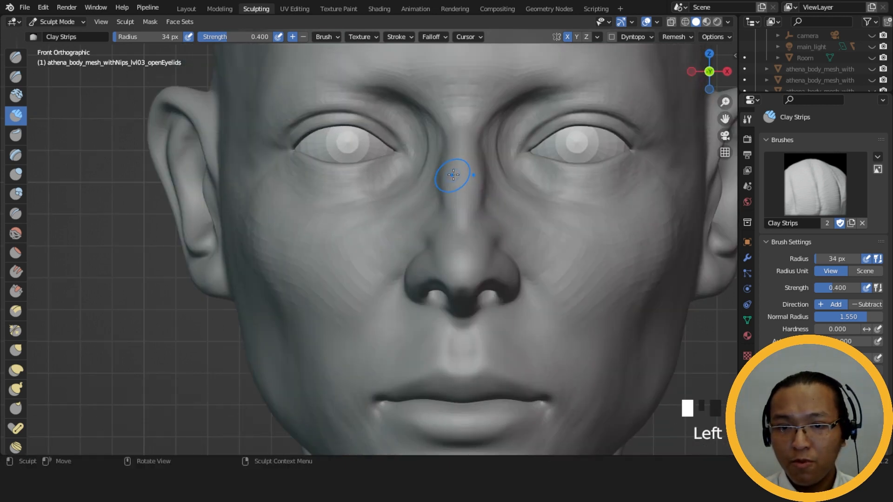
- Carve the hollow between the nose bridge and inner eye corner with repeated subtractive strokes
middle_drag(454, 175, 472, 194)
ctrl+drag(495, 149, 502, 182)
alt+middle_drag(456, 209, 450, 192)
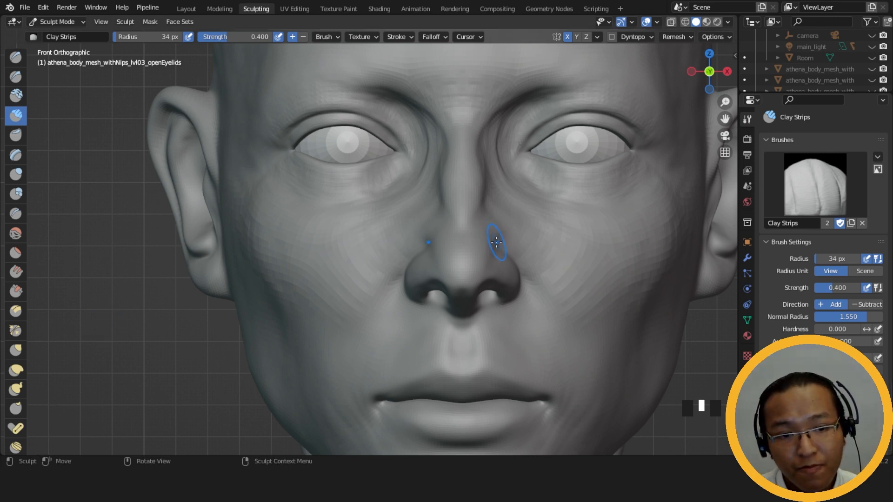
mouse_move(460, 146)
middle_down()
mouse_move(505, 153)
mouse_move(491, 189)
middle_up()
ctrl+drag(490, 189, 477, 212)
ctrl+drag(490, 191, 475, 214)
ctrl+drag(490, 191, 475, 216)
ctrl+drag(489, 197, 477, 216)
ctrl+drag(479, 214, 501, 183)
ctrl+drag(500, 182, 501, 179)
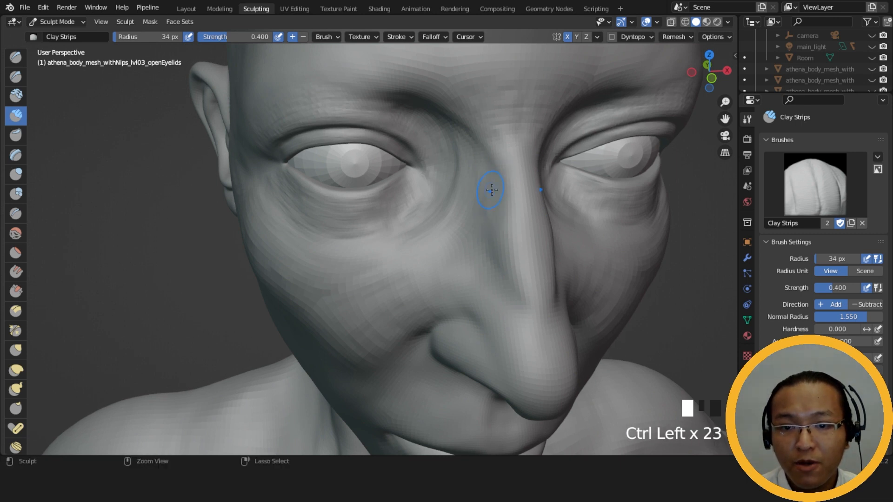
- Refine the edge of the upper nose bridge with short subtractive Clay Strips strokes
mouse_move(492, 201)
middle_down()
mouse_move(523, 203)
mouse_move(525, 191)
middle_up()
ctrl+drag(524, 191, 531, 189)
ctrl+drag(531, 188, 539, 179)
ctrl+drag(535, 189, 541, 178)
ctrl+drag(540, 180, 511, 200)
ctrl+drag(510, 167, 516, 177)
ctrl+drag(511, 172, 520, 181)
ctrl+drag(516, 176, 524, 185)
- Carve down along the middle side of the nose bridge and check its shape from the front
mouse_move(524, 185)
middle_down()
mouse_move(500, 150)
mouse_move(527, 195)
middle_up()
mouse_move(527, 195)
ctrl+mouse_down()
mouse_move(503, 194)
mouse_move(519, 222)
ctrl+mouse_up()
ctrl+drag(520, 215, 518, 225)
ctrl+drag(520, 219, 518, 229)
mouse_move(518, 229)
middle_down()
mouse_move(469, 197)
mouse_move(507, 190)
middle_up()
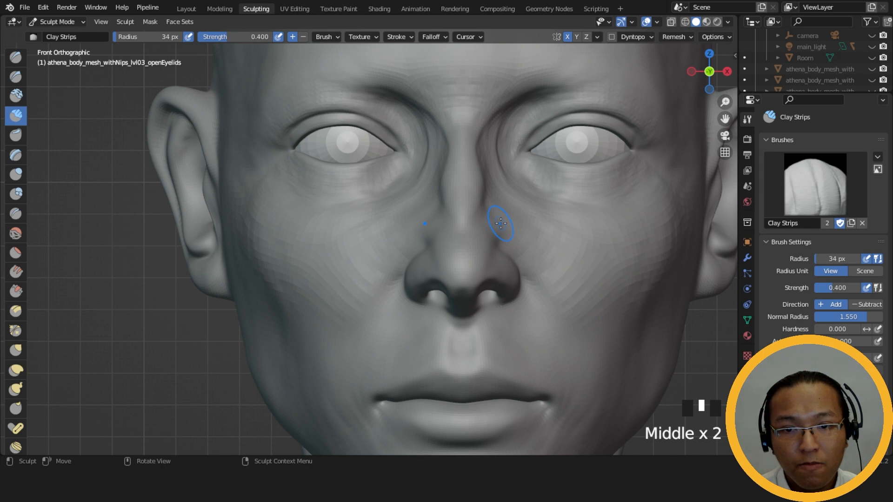
- Narrow the lower side of the nose above the nostril with repeated subtractive Clay Strips strokes
mouse_move(501, 224)
middle_down()
mouse_move(528, 265)
mouse_move(518, 272)
middle_up()
ctrl+drag(520, 272, 535, 287)
ctrl+drag(529, 277, 539, 288)
ctrl+drag(531, 279, 537, 286)
mouse_move(535, 284)
ctrl+mouse_down()
mouse_move(529, 274)
mouse_move(542, 288)
ctrl+mouse_up()
ctrl+drag(528, 270, 540, 289)
ctrl+drag(525, 270, 535, 291)
ctrl+drag(522, 273, 533, 287)
ctrl+drag(520, 266, 531, 283)
mouse_move(532, 279)
ctrl+mouse_down()
mouse_move(523, 257)
mouse_move(502, 270)
ctrl+mouse_up()
ctrl+drag(507, 252, 498, 274)
ctrl+drag(503, 254, 494, 263)
- Add short Clay Strips strokes along the upper nose bridge toward the brow
middle_drag(494, 263, 508, 183)
drag(493, 173, 493, 168)
drag(493, 168, 493, 164)
drag(492, 163, 478, 133)
drag(479, 133, 475, 128)
drag(475, 129, 480, 156)
drag(480, 156, 478, 158)
drag(478, 158, 477, 160)
drag(476, 160, 475, 162)
- Switch to the Grab brush and enlarge its radius to 110 px
alt+middle_drag(504, 224, 492, 238)
key(g)
key(f)
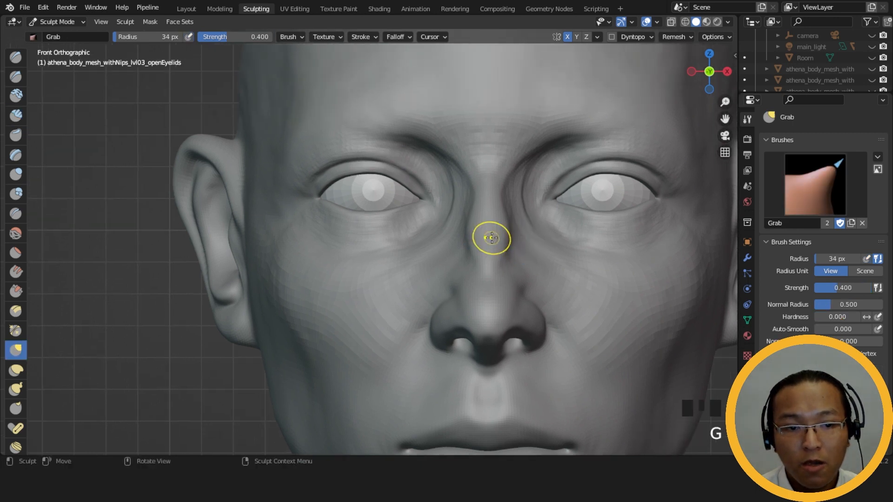
key(f)
click(432, 232)
drag(432, 232, 424, 233)
key(ctrl+z)
key(ctrl+z)
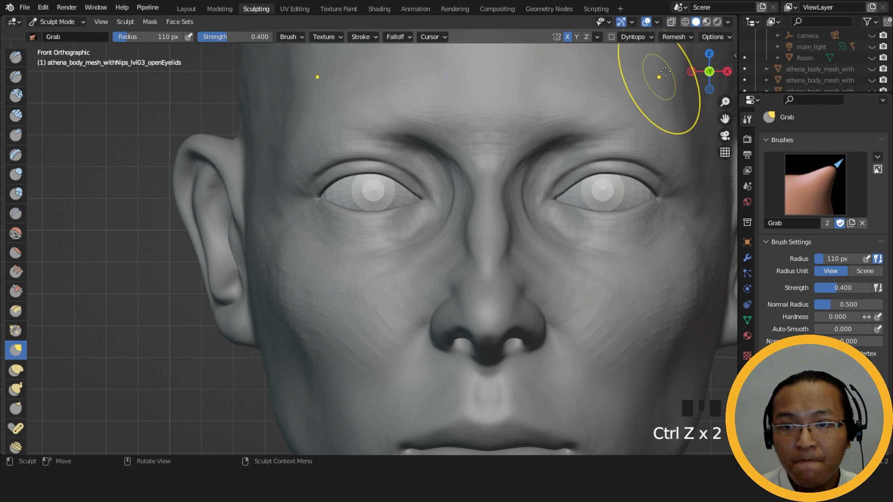
- Show the wireframe overlay and nudge the mesh below the inner eye corner upward with short Grab strokes
click(657, 22)
click(591, 210)
middle_drag(488, 254, 460, 233)
drag(460, 232, 454, 227)
drag(453, 239, 455, 226)
drag(458, 231, 459, 226)
drag(461, 231, 462, 225)
drag(464, 228, 467, 215)
- Reduce the Grab radius to 93 px and shift the mesh between the inner eye corner and nose slightly upward
key(f)
click(456, 220)
drag(467, 218, 469, 215)
drag(470, 217, 472, 214)
mouse_move(473, 216)
mouse_down()
mouse_move(482, 184)
mouse_move(486, 191)
mouse_move(437, 225)
mouse_up()
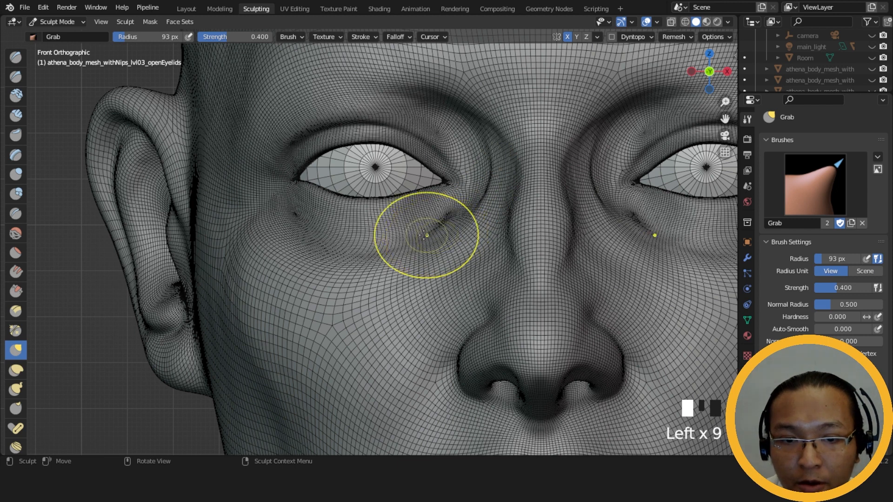
- Adjust the mesh under the eye with small Grab strokes and set the brush radius to 105 px
key(f)
click(392, 250)
drag(345, 253, 342, 250)
drag(344, 252, 409, 243)
key(f)
click(375, 251)
mouse_move(463, 231)
ctrl+middle_down()
mouse_move(475, 283)
mouse_move(468, 319)
ctrl+middle_up()
ctrl+middle_drag(582, 259, 602, 239)
mouse_move(603, 247)
mouse_down()
mouse_move(622, 247)
mouse_move(598, 256)
mouse_up()
- Hide the wireframe overlay on the head mesh
mouse_move(364, 253)
middle_down()
mouse_move(390, 287)
mouse_move(369, 279)
middle_up()
click(657, 22)
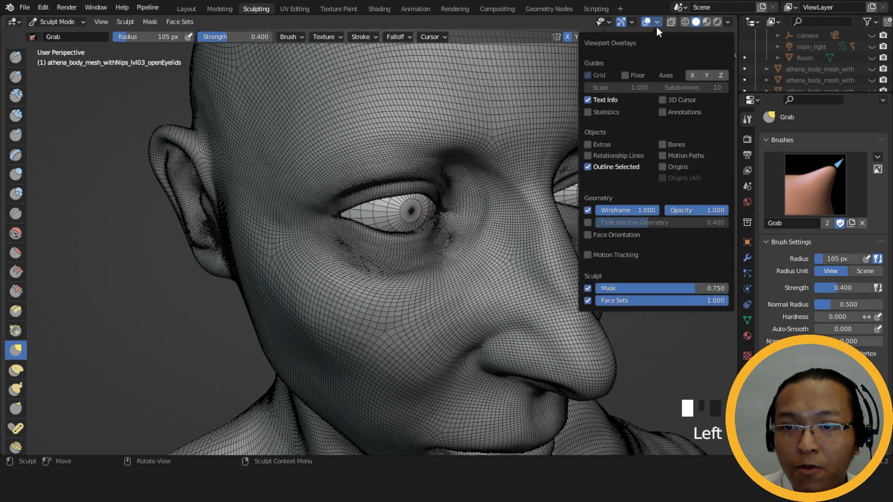
click(588, 212)
middle_drag(566, 216, 545, 251)
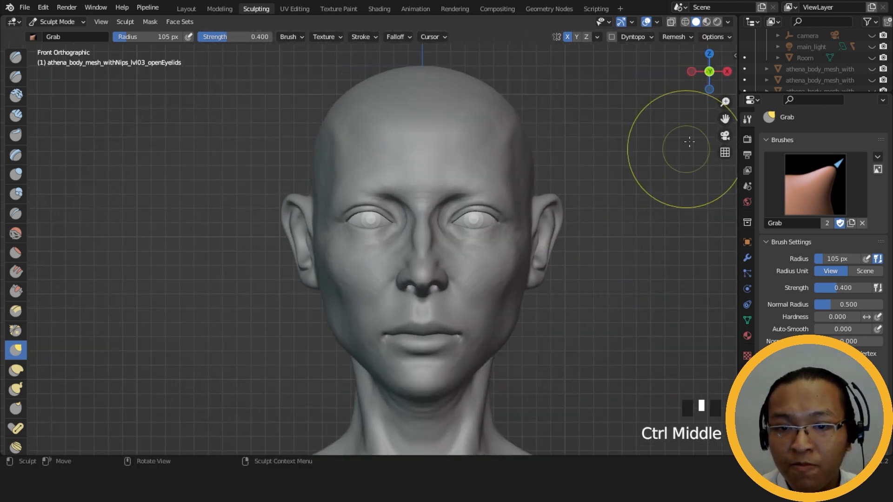
- Preview the face in rendered shading with main_light shown, hide the light again and return to solid shading
click(717, 22)
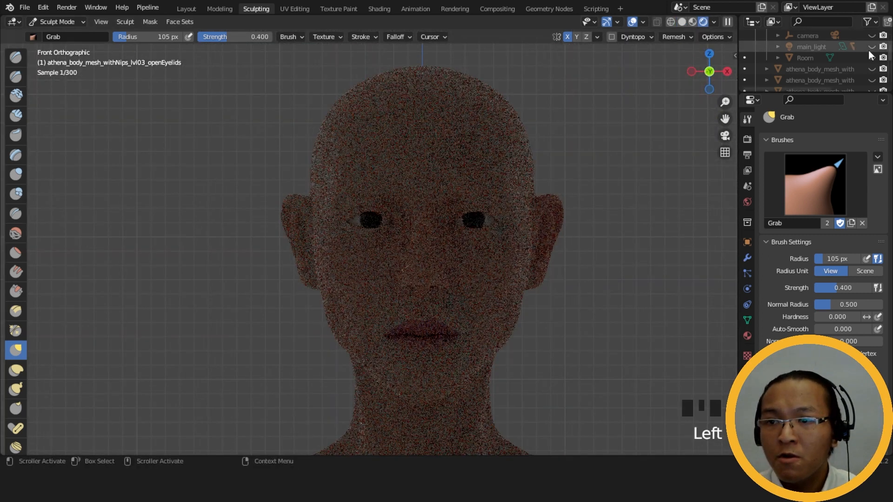
click(871, 47)
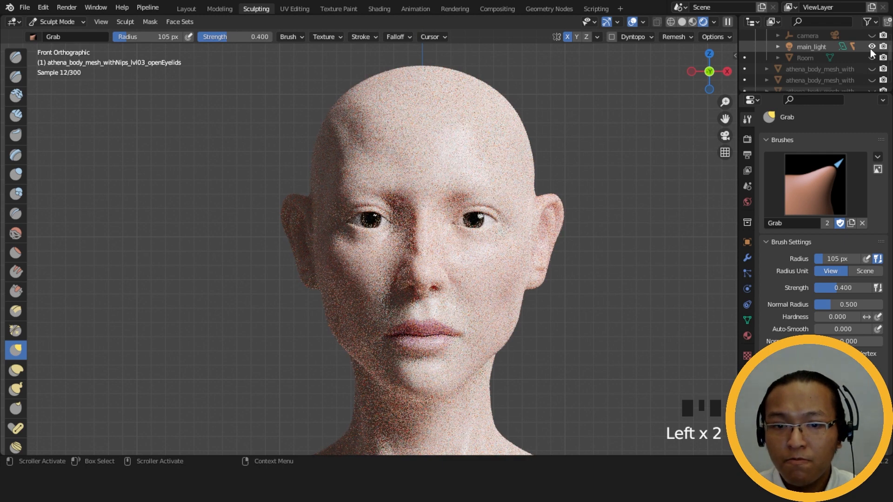
click(872, 47)
scroll(694, 65, up, 4)
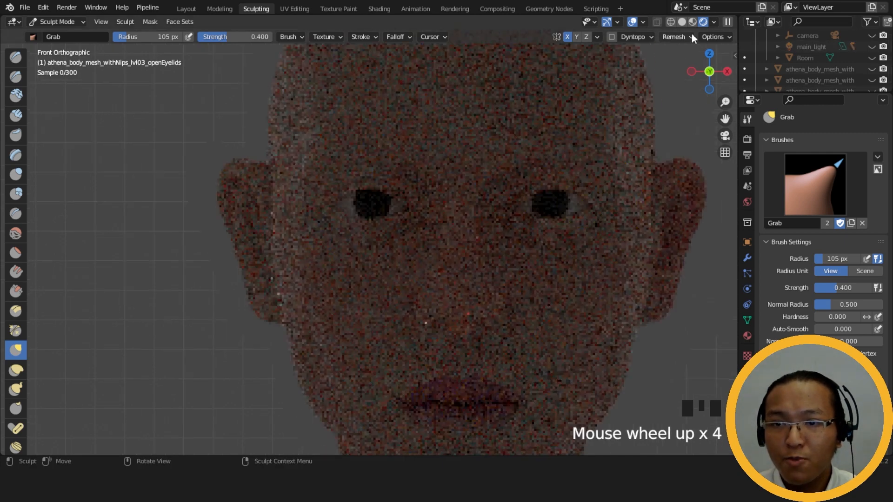
click(682, 21)
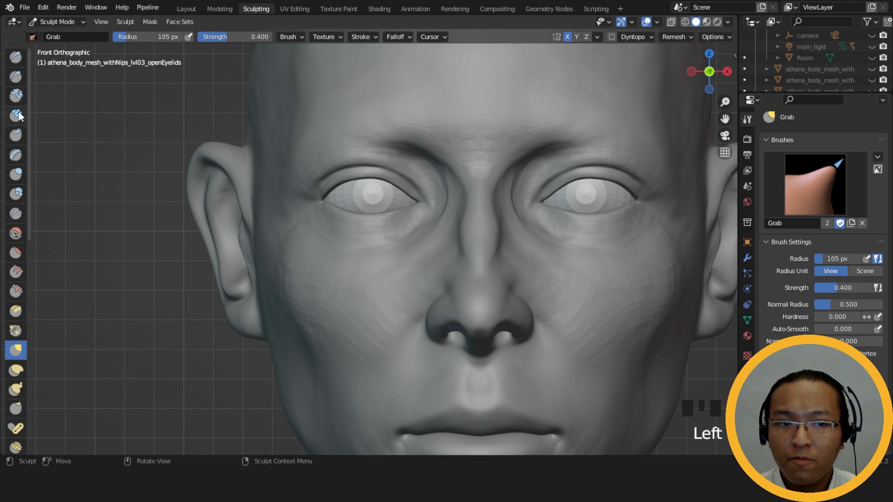
- Switch to Clay Strips at 37 px radius and carve down the side of the nose bridge with subtractive strokes
click(16, 115)
key(f)
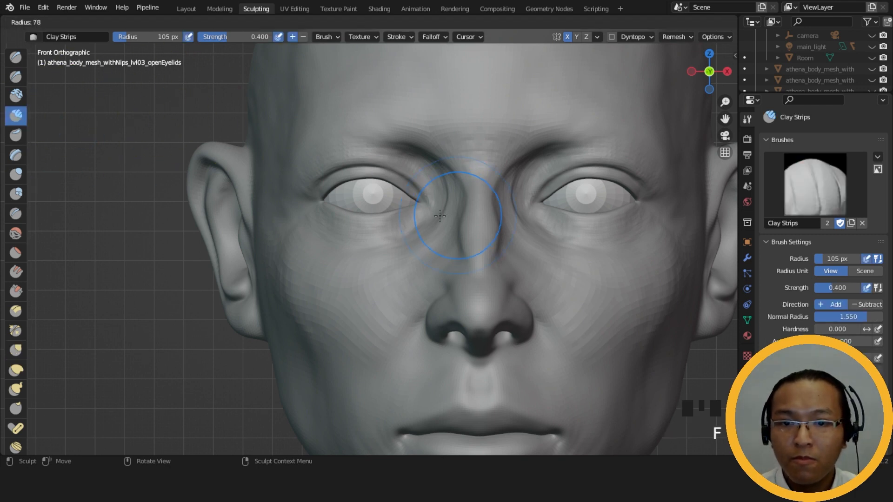
key(f)
middle_drag(447, 221, 488, 231)
ctrl+drag(485, 195, 499, 228)
mouse_move(487, 200)
ctrl+mouse_down()
mouse_move(502, 234)
mouse_move(538, 256)
ctrl+mouse_up()
ctrl+drag(533, 235, 539, 258)
ctrl+drag(535, 233, 542, 270)
ctrl+drag(537, 251, 539, 279)
ctrl+drag(535, 265, 536, 291)
middle_drag(537, 254, 508, 251)
- Add a stroke on the lower bridge and carve the side of the upper bridge subtractively from the front view
drag(480, 263, 476, 277)
alt+middle_drag(476, 277, 494, 265)
ctrl+drag(470, 196, 470, 223)
ctrl+drag(470, 200, 470, 228)
ctrl+drag(471, 204, 471, 231)
- Deepen the middle side of the nose bridge with subtractive strokes and add a short one below it
middle_drag(470, 231, 518, 224)
ctrl+drag(518, 223, 526, 256)
ctrl+drag(520, 228, 528, 274)
ctrl+drag(524, 247, 515, 281)
middle_drag(515, 281, 517, 271)
drag(530, 272, 535, 281)
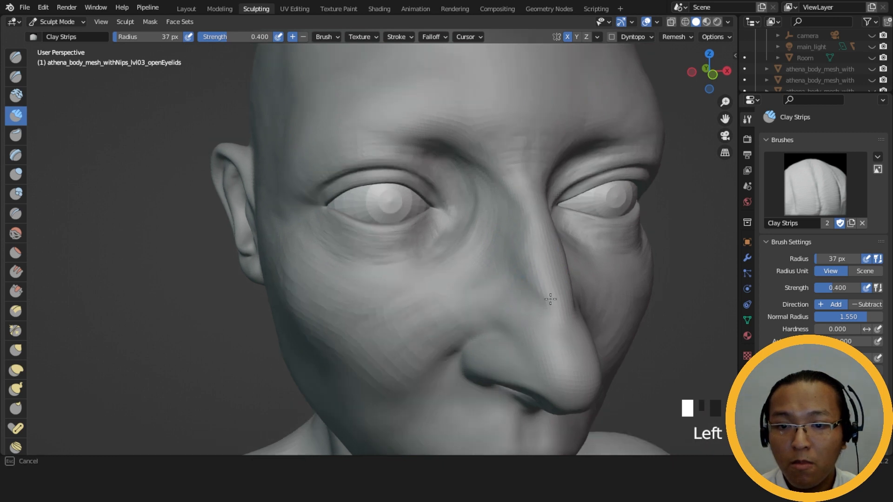
- Flatten the side plane of the nose bridge with long repeated subtractive Clay Strips strokes
mouse_move(553, 270)
middle_down()
mouse_move(535, 244)
mouse_move(540, 259)
middle_up()
ctrl+drag(525, 227, 538, 279)
ctrl+drag(528, 238, 540, 286)
ctrl+drag(524, 235, 541, 298)
ctrl+drag(524, 237, 540, 295)
ctrl+drag(523, 239, 540, 288)
ctrl+drag(523, 240, 539, 286)
ctrl+drag(522, 239, 537, 284)
ctrl+drag(522, 244, 533, 275)
middle_drag(532, 294, 499, 295)
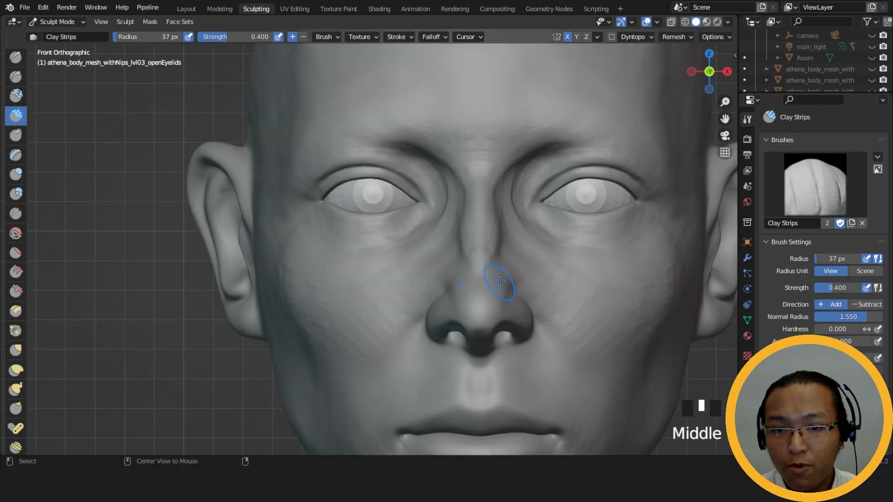
- Touch up the side of the nose bridge with short subtractive strokes and build up its lower part slightly
middle_drag(462, 200, 531, 236)
ctrl+drag(531, 236, 535, 224)
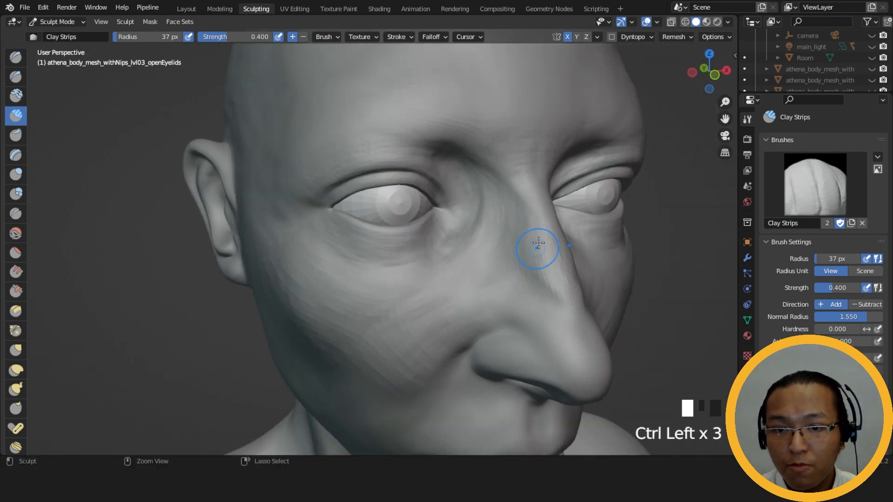
middle_drag(556, 295, 474, 228)
ctrl+drag(472, 230, 469, 259)
drag(476, 312, 461, 283)
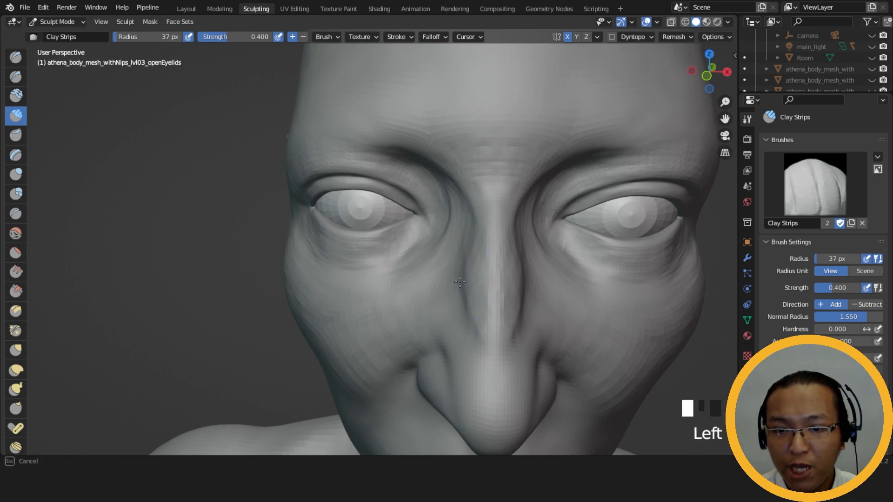
middle_drag(460, 283, 507, 275)
mouse_move(520, 287)
mouse_down()
mouse_move(529, 319)
mouse_move(528, 293)
mouse_up()
middle_drag(528, 293, 493, 310)
click(498, 305)
- Shave the edge of the nose bridge with short subtractive Clay Strips dabs from a three-quarter view
middle_drag(479, 200, 525, 225)
ctrl+click(529, 241)
ctrl+click(532, 246)
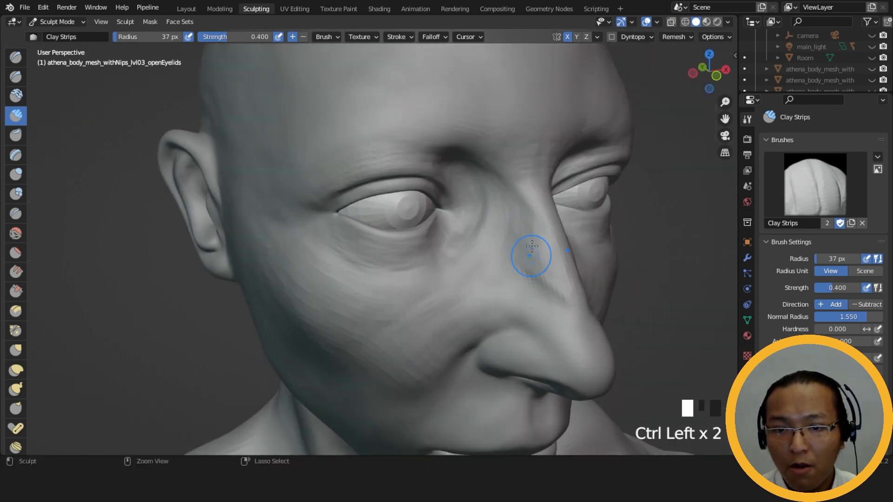
ctrl+drag(555, 241, 544, 255)
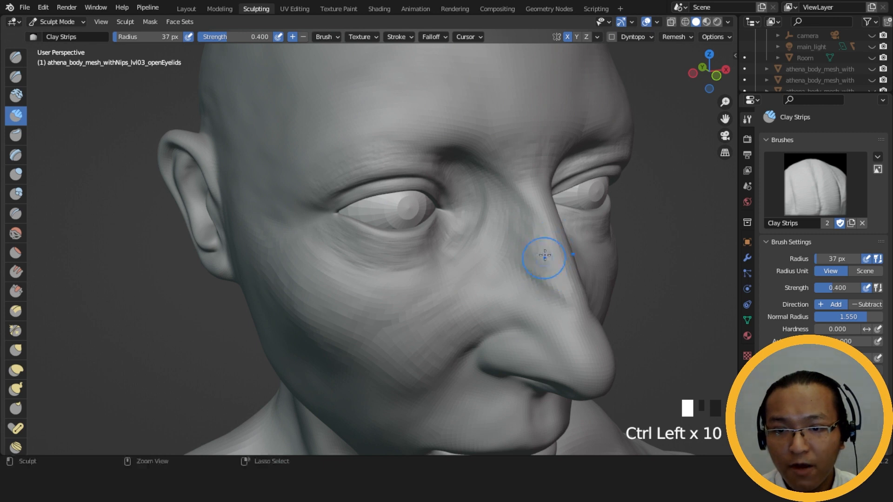
mouse_move(524, 217)
ctrl+mouse_down()
mouse_move(561, 272)
mouse_move(549, 229)
ctrl+mouse_up()
middle_drag(548, 229, 484, 261)
- Build up the side of the upper nose bridge with repeated additive Clay Strips strokes in front view
click(481, 265)
drag(469, 190, 472, 223)
drag(470, 195, 475, 238)
drag(470, 200, 477, 251)
drag(471, 205, 475, 242)
drag(470, 196, 472, 233)
drag(470, 204, 468, 223)
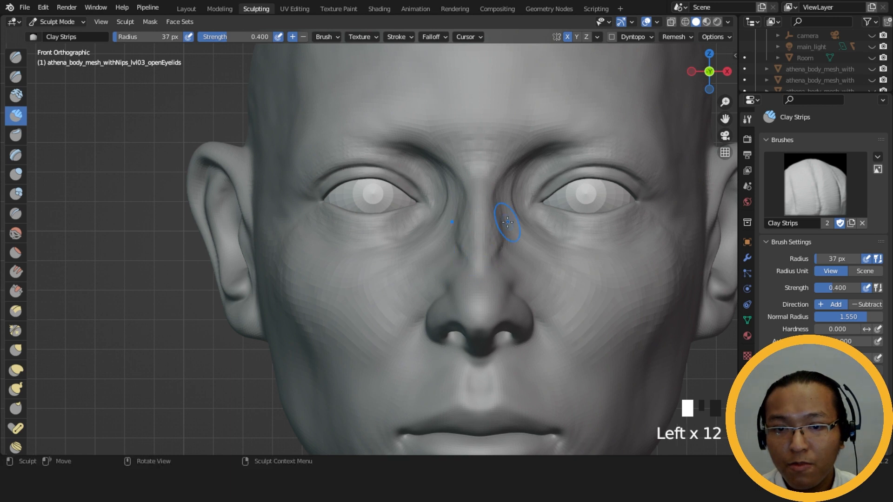
- Smooth the side of the nose from the bridge down toward the nostril
middle_drag(499, 218, 514, 279)
shift+drag(515, 279, 516, 254)
middle_drag(524, 253, 537, 260)
shift+drag(538, 260, 542, 325)
mouse_move(542, 325)
middle_down()
mouse_move(519, 292)
mouse_move(512, 233)
middle_up()
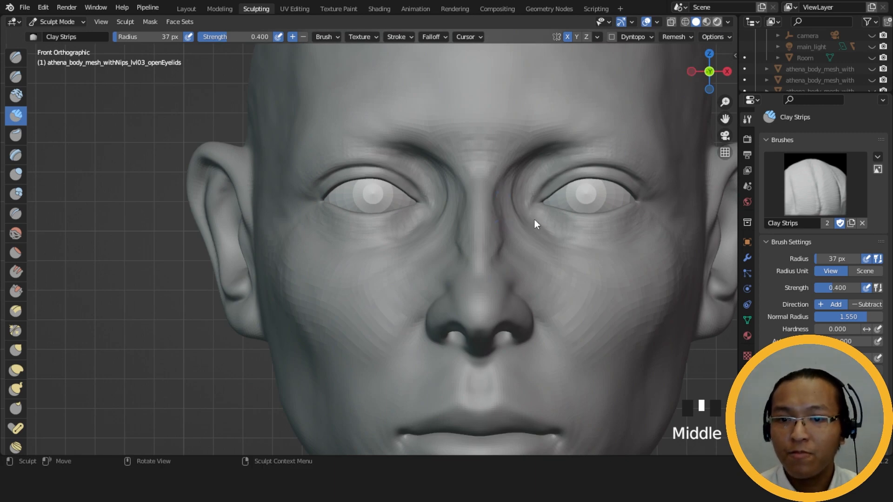
- Check the nose in rendered shading under main_light, hide the light again and go back to solid shading
click(704, 22)
click(872, 47)
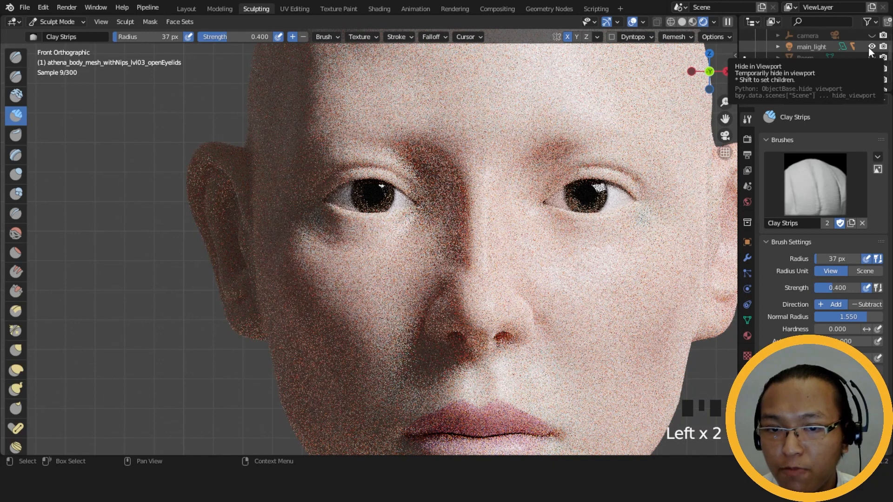
click(871, 48)
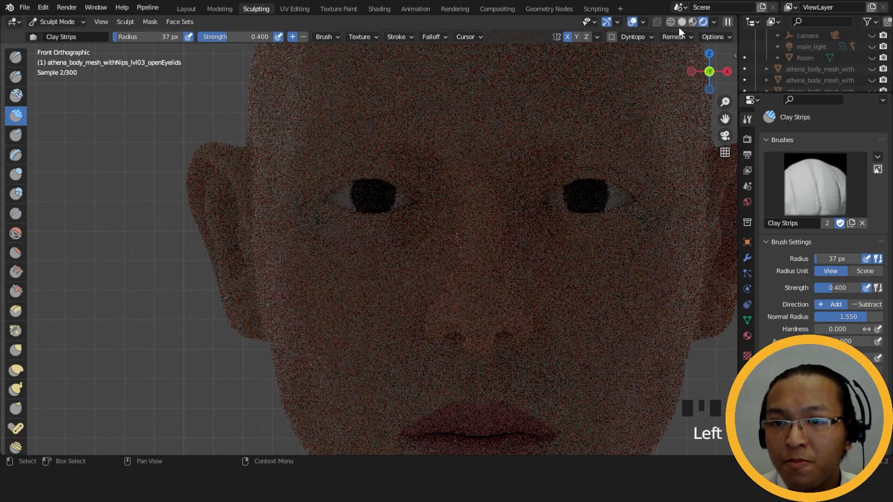
click(682, 22)
- Carve diagonal subtractive Clay Strips strokes across the lower side of the nose toward the tip
mouse_move(611, 79)
middle_down()
mouse_move(560, 287)
mouse_move(535, 261)
mouse_move(568, 304)
mouse_move(531, 291)
mouse_move(539, 307)
middle_up()
ctrl+drag(518, 285, 551, 312)
ctrl+drag(526, 286, 553, 313)
ctrl+drag(526, 286, 553, 313)
ctrl+drag(526, 286, 557, 314)
- Add diagonal Clay Strips strokes on the side of the nose just above the nostril
middle_drag(557, 314, 501, 305)
mouse_move(509, 305)
mouse_down()
mouse_move(503, 324)
mouse_move(525, 326)
mouse_up()
drag(516, 311, 530, 323)
drag(523, 309, 538, 319)
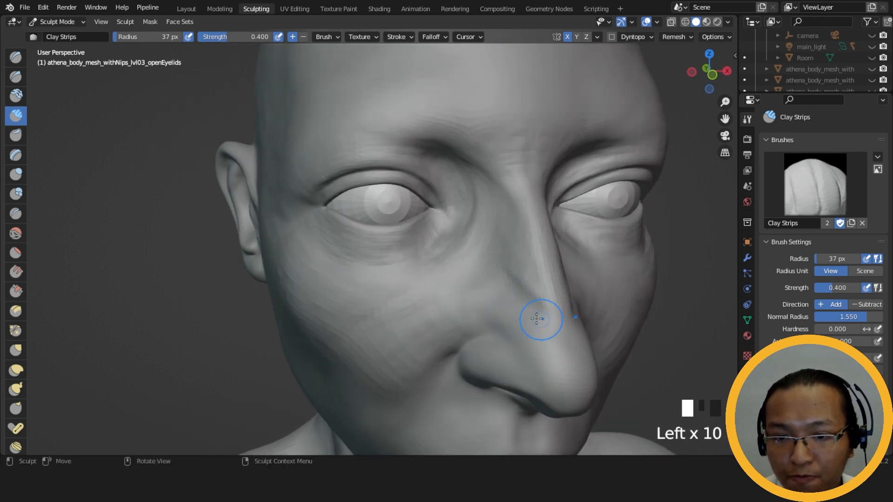
- Shape the transition from bridge to nose tip with additive strokes and diagonal subtractive strokes above them
middle_drag(538, 319, 567, 329)
drag(554, 304, 570, 305)
drag(551, 290, 576, 299)
ctrl+drag(528, 261, 561, 286)
ctrl+drag(549, 277, 580, 300)
drag(552, 293, 543, 296)
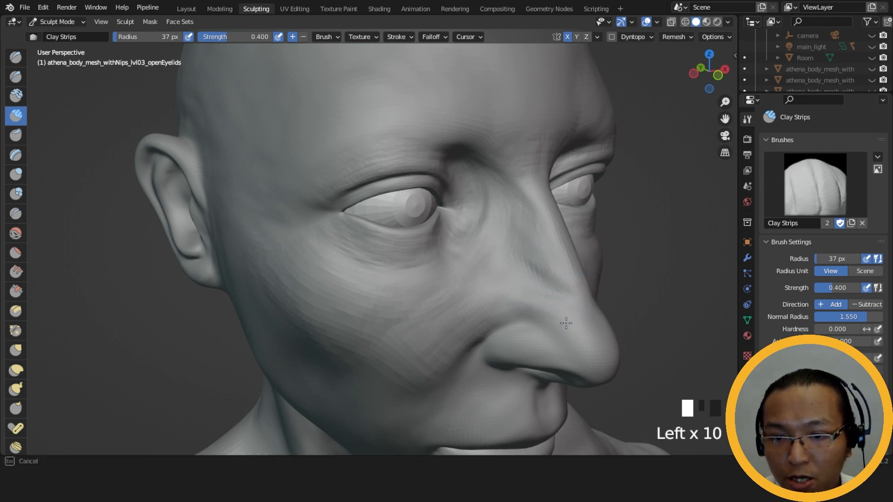
- Build up the side of the nose tip with short additive Clay Strips strokes
middle_drag(567, 323, 531, 329)
drag(530, 325, 541, 336)
drag(535, 328, 547, 342)
drag(535, 326, 548, 339)
mouse_move(540, 321)
mouse_down()
mouse_move(555, 329)
mouse_move(540, 316)
mouse_up()
drag(542, 319, 532, 308)
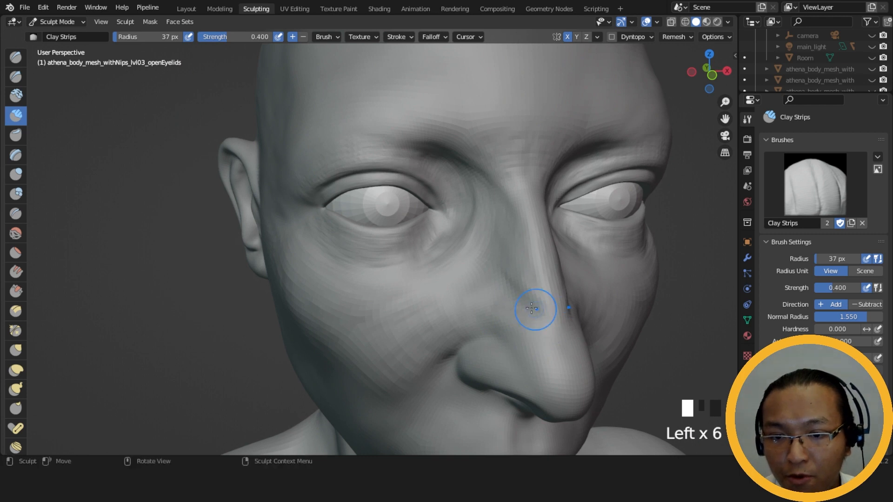
- Fill the area between the nose tip and nostril wing with short additive strokes from several angles
middle_drag(585, 322, 550, 324)
drag(537, 321, 535, 323)
drag(535, 323, 535, 323)
middle_drag(570, 350, 543, 319)
drag(542, 319, 534, 315)
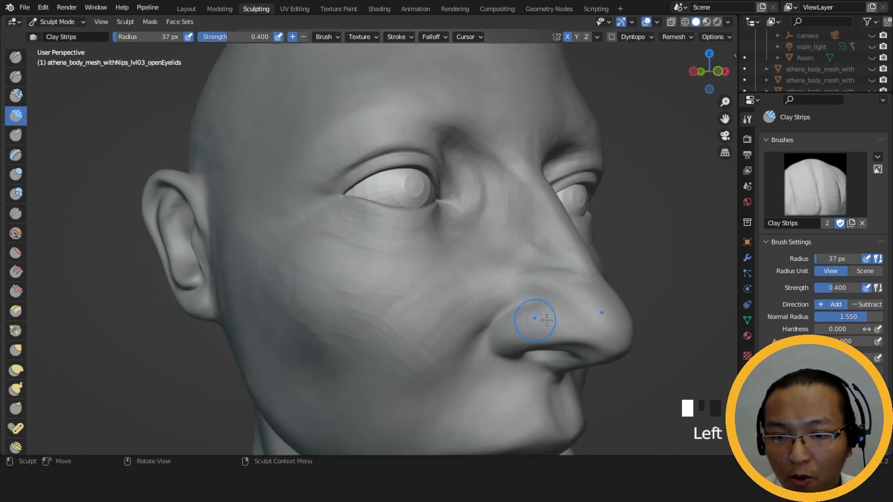
middle_drag(534, 315, 538, 319)
drag(539, 319, 525, 317)
mouse_move(526, 317)
mouse_down()
mouse_move(514, 315)
mouse_move(541, 311)
mouse_move(522, 323)
mouse_move(544, 323)
mouse_up()
- Build up the upper part of the nostril wing with additive Clay Strips strokes from a near-side view
middle_drag(547, 326, 516, 321)
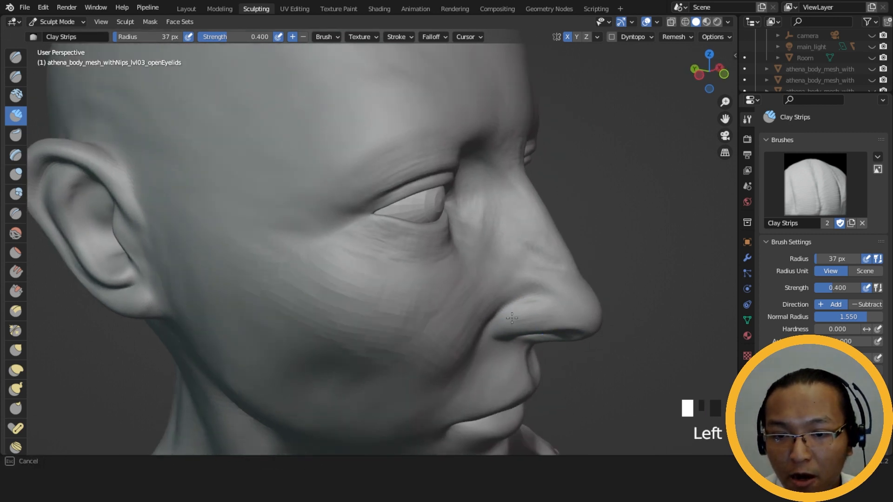
drag(552, 316, 523, 310)
mouse_move(523, 311)
mouse_down()
mouse_move(544, 312)
mouse_move(525, 308)
mouse_up()
mouse_move(535, 309)
mouse_down()
mouse_move(521, 305)
mouse_move(535, 318)
mouse_up()
drag(514, 326, 538, 314)
mouse_move(512, 323)
mouse_down()
mouse_move(530, 314)
mouse_move(524, 308)
mouse_up()
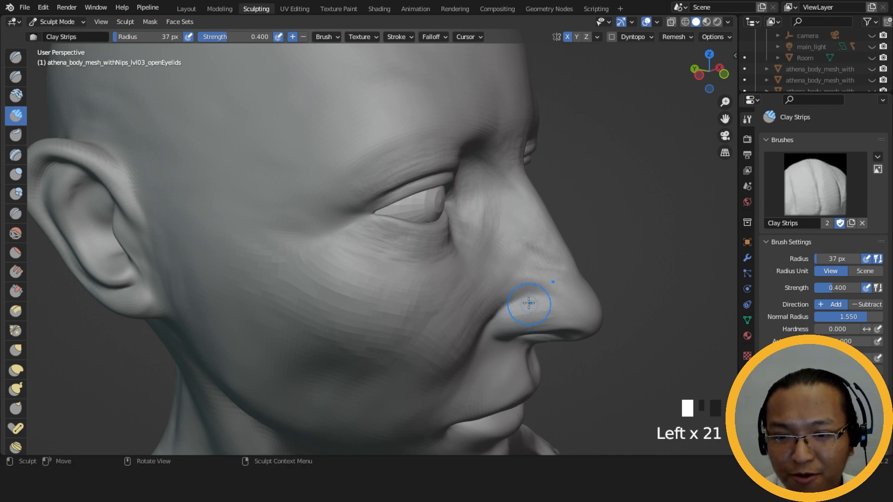
- Extend the additive Clay Strips strokes along the nose tip's lower side and back toward the nostril wing
mouse_move(547, 325)
mouse_down()
mouse_move(558, 315)
mouse_move(521, 322)
mouse_move(563, 314)
mouse_up()
drag(561, 316, 566, 314)
drag(565, 315, 559, 315)
drag(559, 315, 549, 316)
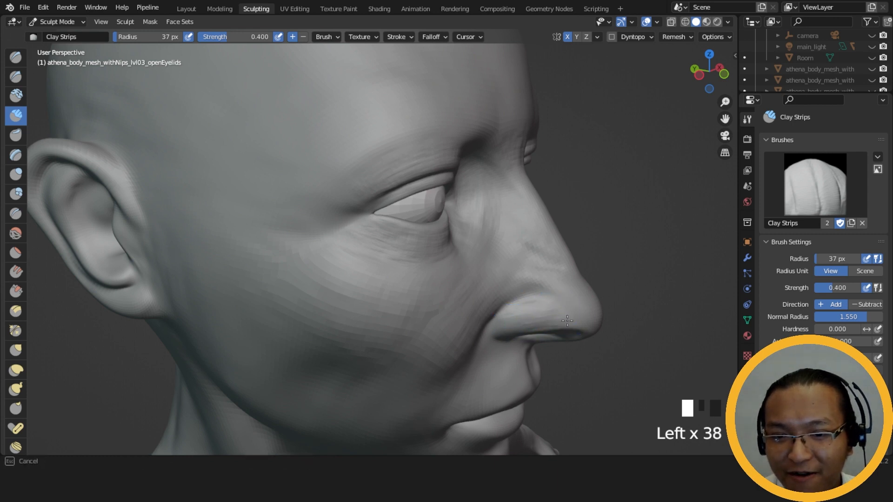
middle_drag(549, 315, 531, 317)
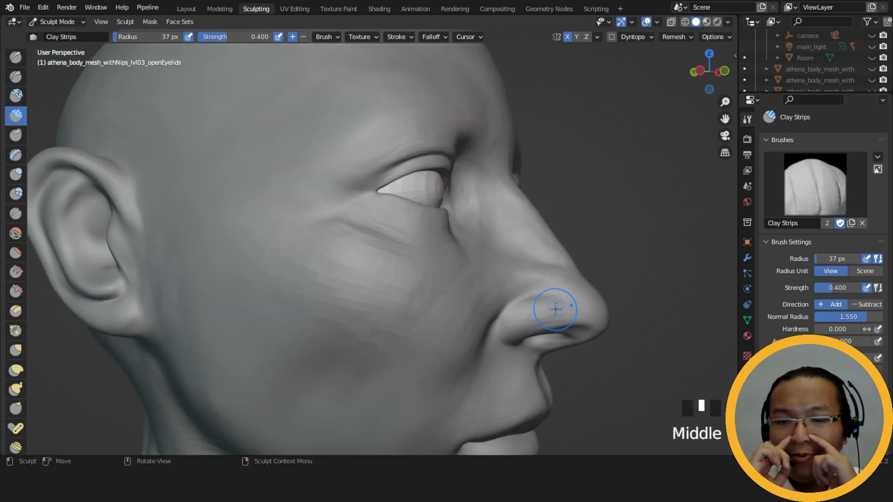
middle_drag(538, 263, 523, 303)
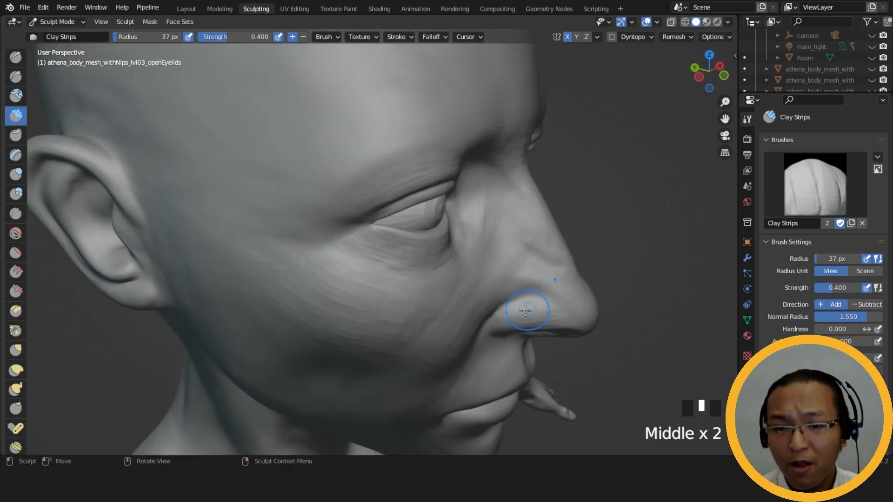
middle_drag(534, 308, 522, 299)
click(524, 303)
click(514, 325)
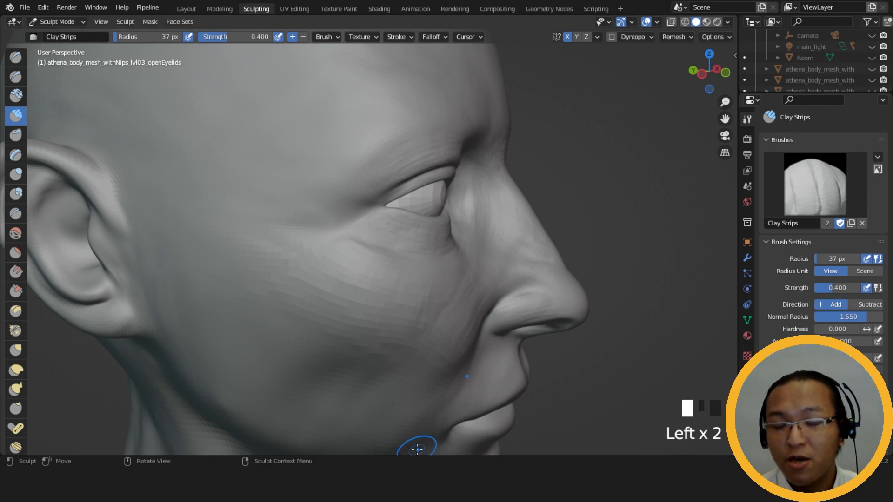
- Build up the side of the nostril wing with short additive strokes running from its front to its rear end
mouse_move(546, 295)
middle_down()
mouse_move(534, 275)
mouse_move(522, 285)
middle_up()
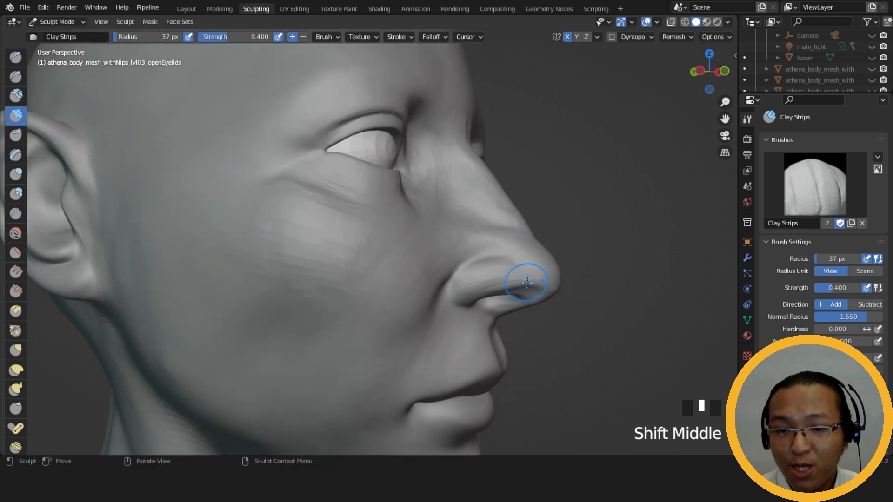
click(512, 280)
click(513, 280)
drag(515, 280, 494, 275)
drag(494, 276, 484, 278)
mouse_move(484, 278)
mouse_down()
mouse_move(473, 279)
mouse_move(512, 277)
mouse_up()
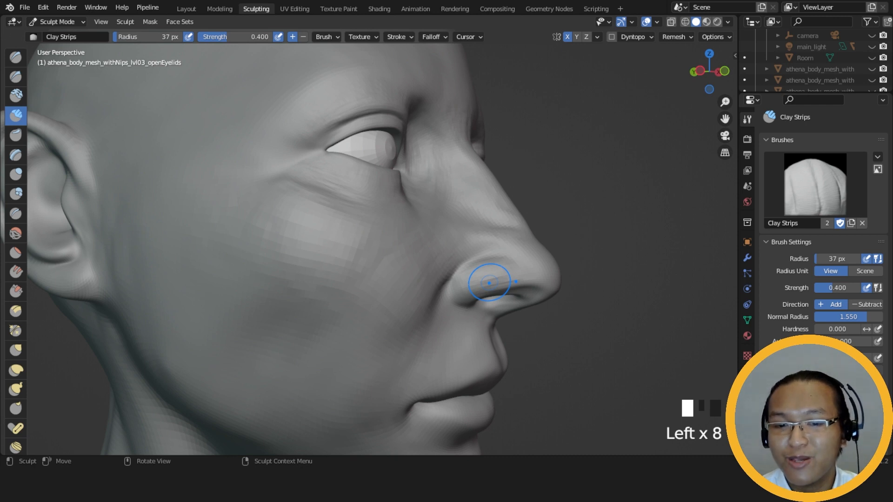
drag(480, 280, 463, 295)
drag(471, 293, 465, 299)
mouse_move(472, 298)
mouse_down()
mouse_move(474, 273)
mouse_move(493, 261)
mouse_move(513, 284)
mouse_up()
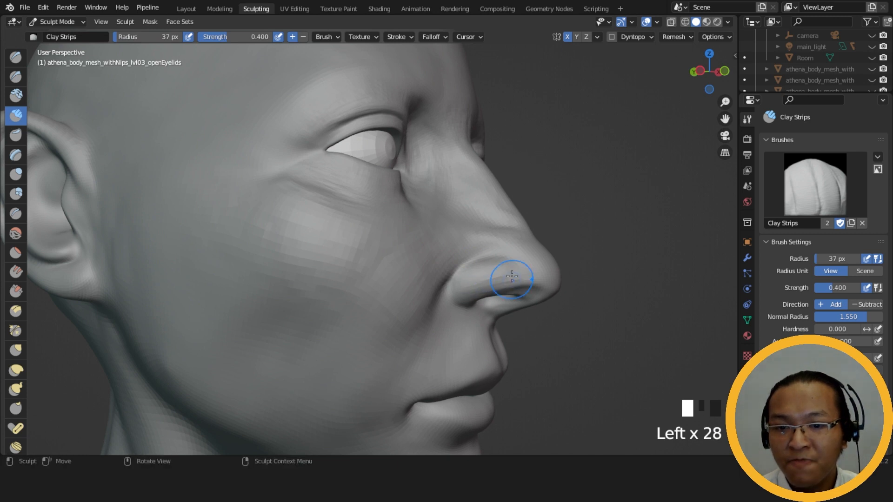
- Reduce the brush radius to 33 px and add short strokes across the middle of the nostril wing
middle_drag(512, 283, 509, 288)
mouse_move(508, 288)
mouse_down()
mouse_move(529, 279)
mouse_move(508, 269)
mouse_up()
mouse_move(508, 269)
middle_down()
mouse_move(459, 279)
mouse_move(480, 293)
middle_up()
key(f)
click(472, 272)
drag(480, 293, 495, 297)
drag(495, 297, 501, 298)
- Carve the area between the nostril wing and nose tip with repeated short subtractive Clay Strips dabs
middle_drag(502, 297, 478, 267)
ctrl+click(501, 277)
ctrl+click(501, 277)
ctrl+click(501, 277)
ctrl+click(498, 277)
ctrl+click(494, 277)
ctrl+click(490, 277)
ctrl+drag(488, 277, 485, 276)
ctrl+click(487, 279)
ctrl+click(488, 275)
ctrl+click(492, 277)
ctrl+click(495, 278)
ctrl+click(498, 279)
ctrl+click(501, 279)
ctrl+click(501, 277)
mouse_move(500, 276)
ctrl+mouse_down()
mouse_move(489, 275)
mouse_move(514, 276)
mouse_move(476, 281)
ctrl+mouse_up()
ctrl+click(483, 278)
ctrl+click(509, 278)
ctrl+click(512, 277)
ctrl+click(503, 283)
- Thicken the rear and upper edge of the nostril wing with repeated diagonal additive strokes
middle_drag(503, 283, 451, 257)
middle_drag(430, 293, 482, 296)
mouse_move(482, 296)
mouse_down()
mouse_move(454, 292)
mouse_move(469, 275)
mouse_up()
drag(448, 296, 472, 272)
drag(447, 298, 479, 263)
mouse_move(459, 284)
mouse_down()
mouse_move(485, 244)
mouse_move(477, 267)
mouse_up()
drag(451, 293, 477, 268)
drag(453, 292, 479, 266)
drag(471, 272, 500, 265)
drag(486, 272, 503, 263)
drag(488, 270, 502, 263)
- Shape the crease above the nostril wing with diagonal additive strokes followed by subtractive strokes along the same line
drag(435, 301, 472, 268)
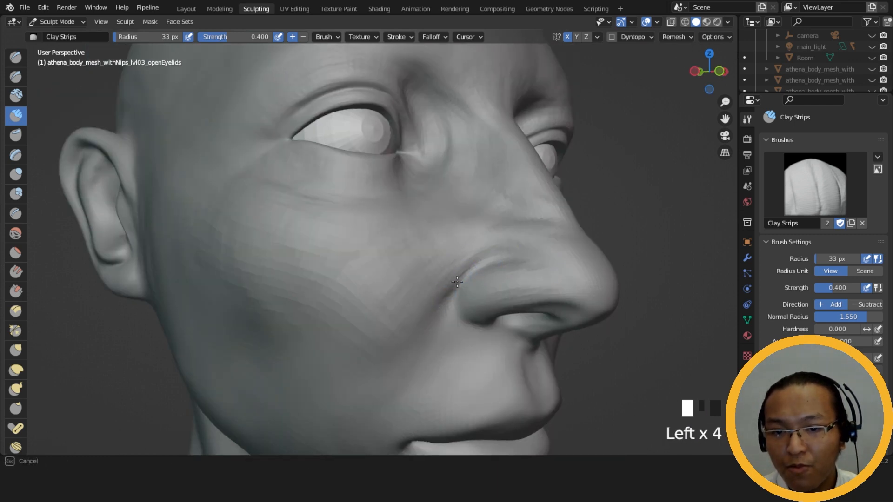
drag(455, 283, 471, 269)
drag(455, 282, 463, 275)
ctrl+drag(454, 283, 472, 268)
ctrl+drag(456, 283, 472, 267)
ctrl+drag(455, 284, 467, 272)
- Smooth the cheek beside the nostril and add short strokes along the top of the nostril crease
middle_drag(475, 265, 414, 307)
shift+drag(409, 316, 415, 311)
middle_drag(415, 310, 420, 301)
drag(429, 301, 424, 306)
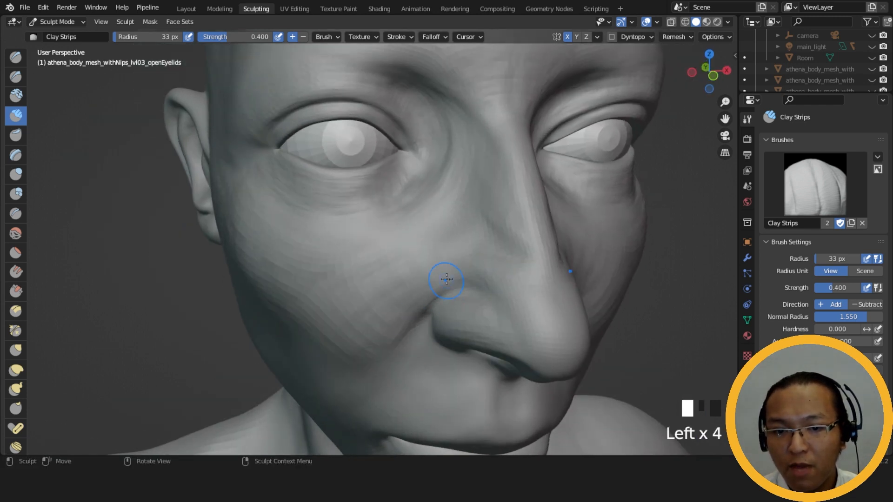
middle_drag(446, 280, 433, 279)
drag(433, 279, 451, 268)
drag(434, 278, 450, 269)
middle_drag(439, 284, 463, 285)
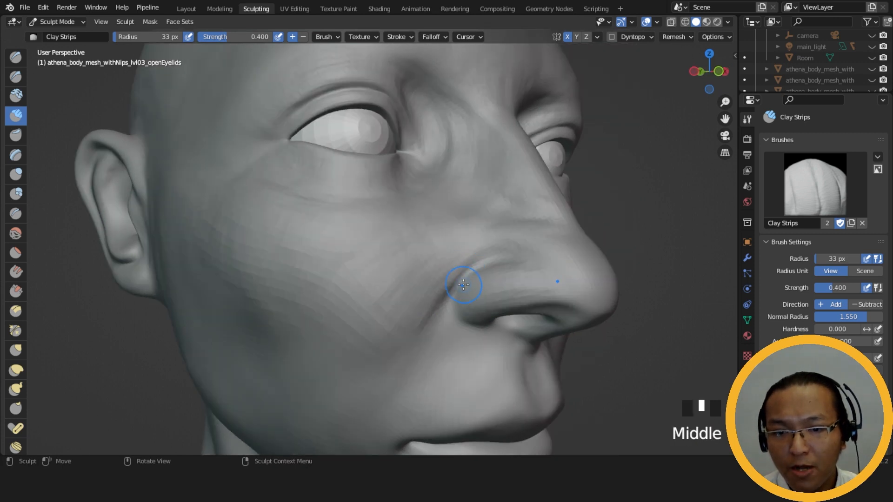
- Smooth the crease behind the nostril wing and deepen it with diagonal subtractive strokes
mouse_move(459, 287)
shift+mouse_down()
mouse_move(474, 267)
mouse_move(437, 309)
shift+mouse_up()
mouse_move(461, 283)
middle_down()
mouse_move(578, 256)
mouse_move(522, 254)
mouse_move(435, 291)
middle_up()
mouse_move(434, 305)
mouse_down()
mouse_move(440, 295)
mouse_move(456, 302)
mouse_move(461, 291)
mouse_up()
ctrl+drag(444, 305, 461, 287)
ctrl+drag(446, 300, 462, 284)
middle_drag(462, 283, 464, 250)
ctrl+drag(445, 300, 461, 279)
ctrl+drag(447, 296, 463, 277)
mouse_move(449, 291)
ctrl+mouse_down()
mouse_move(463, 275)
mouse_move(524, 259)
ctrl+mouse_up()
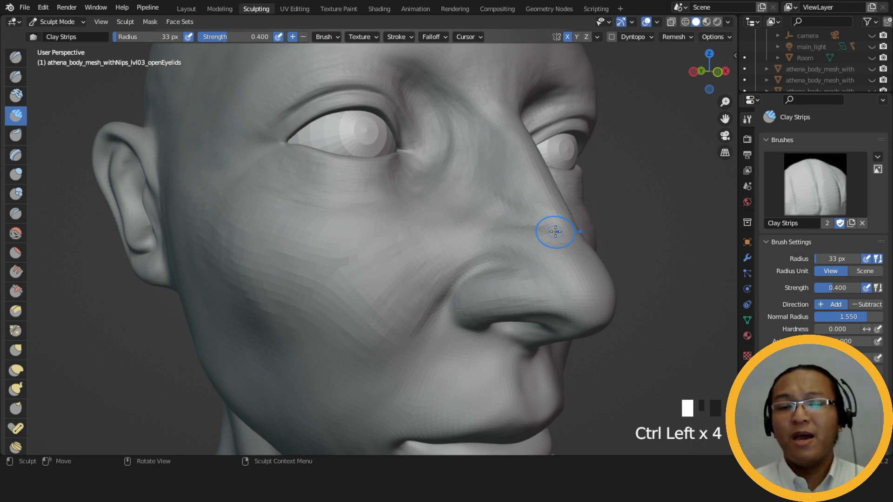
- Blend the top of the nostril wing into the nose tip with additive strokes from several angles
mouse_move(544, 229)
middle_down()
mouse_move(509, 257)
mouse_move(557, 267)
middle_up()
drag(466, 271, 494, 265)
mouse_move(549, 276)
mouse_down()
mouse_move(526, 268)
mouse_move(551, 270)
mouse_up()
drag(542, 270, 565, 278)
middle_drag(567, 278, 574, 270)
drag(565, 268, 544, 260)
mouse_move(544, 258)
mouse_down()
mouse_move(522, 253)
mouse_move(528, 260)
mouse_up()
middle_drag(533, 270, 506, 274)
drag(505, 273, 519, 275)
drag(519, 275, 543, 264)
mouse_move(543, 264)
mouse_down()
mouse_move(538, 281)
mouse_move(553, 293)
mouse_up()
- Fill the groove between nostril wing and nose tip with long downward additive strokes from a front view
middle_drag(553, 293, 529, 287)
mouse_move(489, 283)
mouse_down()
mouse_move(483, 295)
mouse_move(502, 339)
mouse_up()
drag(493, 297, 503, 366)
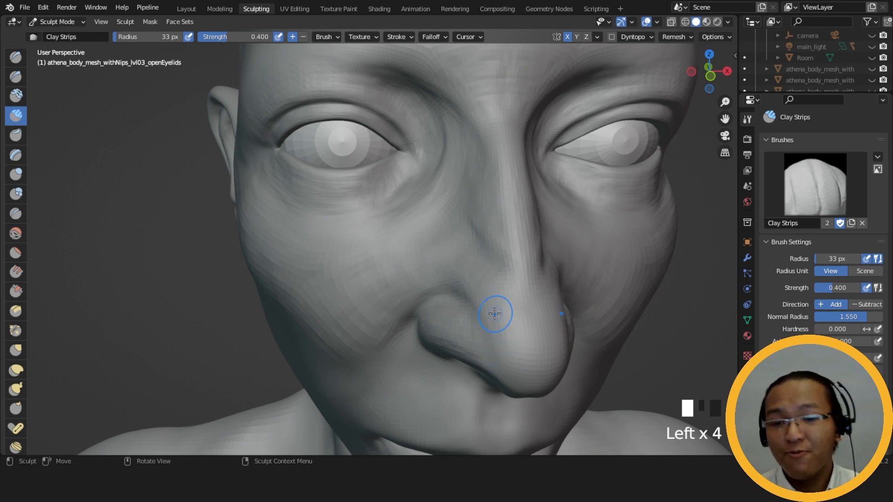
middle_drag(496, 313, 488, 329)
mouse_move(491, 326)
mouse_down()
mouse_move(505, 313)
mouse_move(528, 349)
mouse_up()
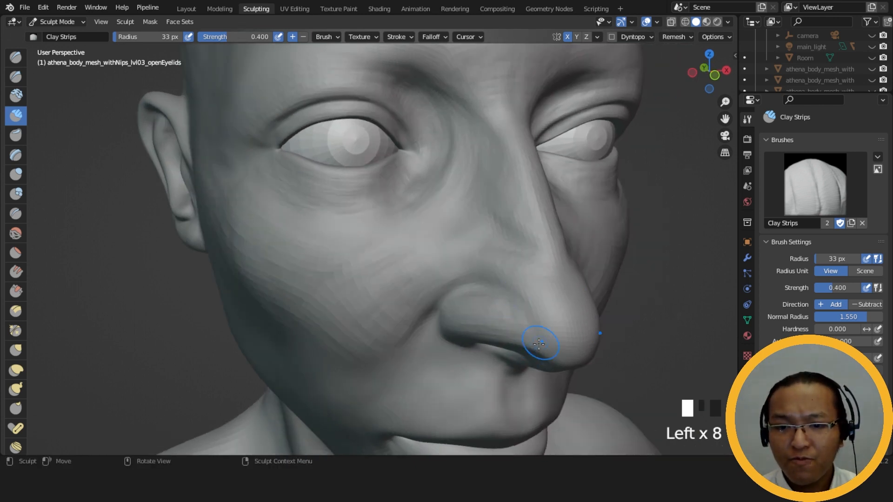
- Build up the area above the nostril opening toward the tip, then trim it with a subtractive stroke
middle_drag(529, 349, 463, 293)
mouse_move(462, 293)
mouse_down()
mouse_move(508, 265)
mouse_move(558, 265)
mouse_up()
drag(548, 267, 551, 266)
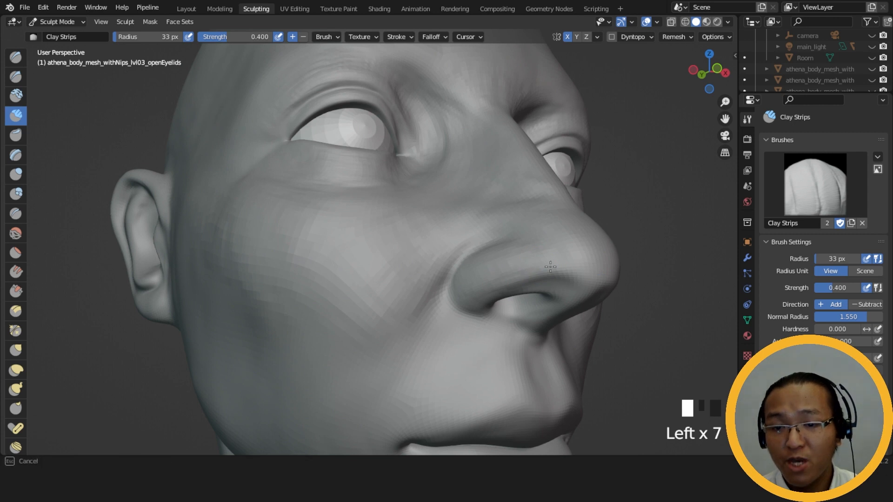
middle_drag(526, 261, 580, 279)
drag(580, 280, 577, 293)
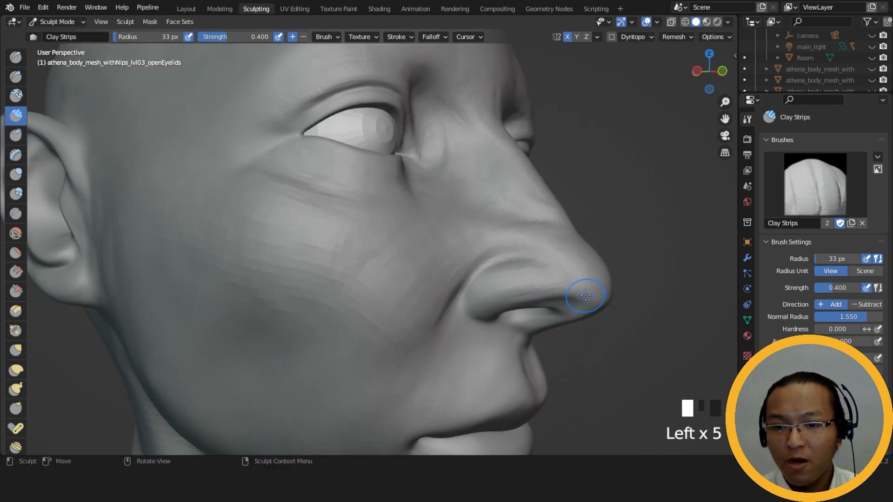
middle_drag(577, 293, 538, 283)
mouse_move(539, 283)
ctrl+mouse_down()
mouse_move(564, 293)
mouse_move(546, 282)
mouse_move(548, 295)
ctrl+mouse_up()
- Widen the side of the nose tip with repeated downward additive strokes from front and raised views
middle_drag(548, 295, 479, 299)
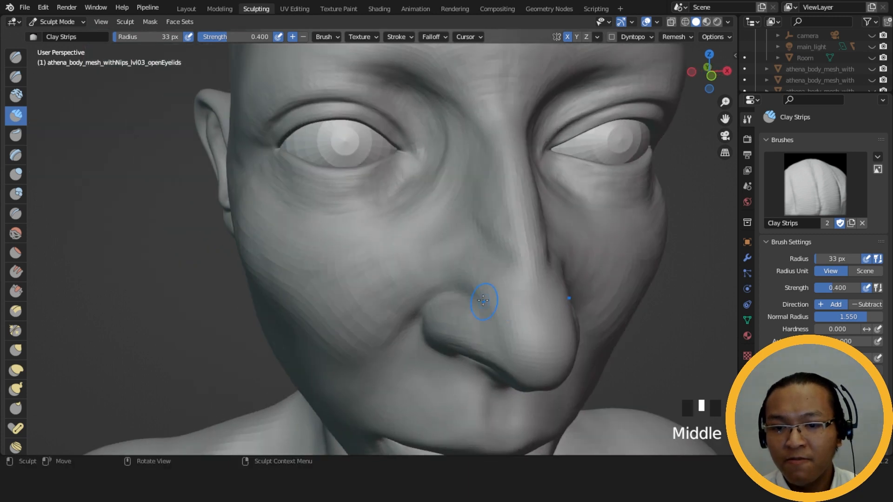
drag(479, 299, 493, 304)
middle_drag(514, 364, 454, 343)
mouse_move(454, 343)
mouse_down()
mouse_move(469, 339)
mouse_move(466, 315)
mouse_move(437, 305)
mouse_up()
mouse_move(454, 342)
middle_down()
mouse_move(493, 349)
mouse_move(516, 368)
middle_up()
mouse_move(517, 367)
mouse_down()
mouse_move(525, 353)
mouse_move(512, 360)
mouse_up()
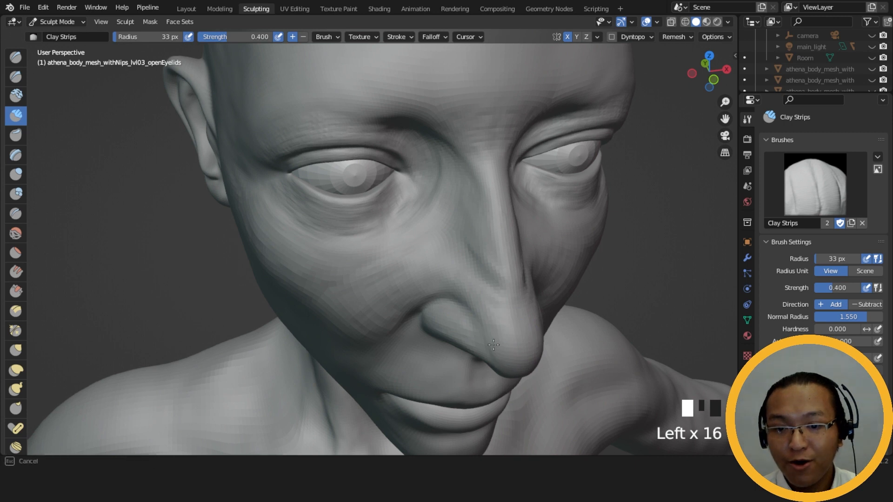
mouse_move(484, 314)
mouse_down()
mouse_move(486, 301)
mouse_move(506, 320)
mouse_move(515, 365)
mouse_move(513, 356)
mouse_up()
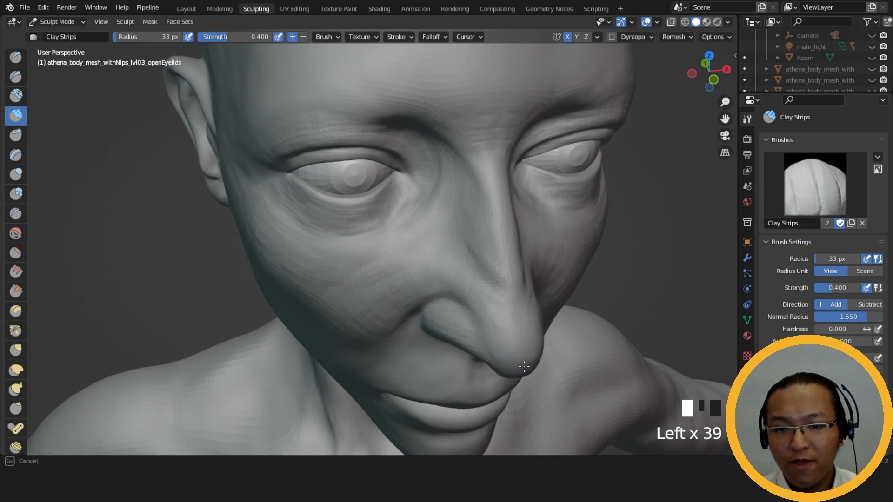
- Round out the lower side of the nose tip with short additive strokes and dabs
middle_drag(513, 356, 514, 289)
mouse_move(507, 290)
mouse_down()
mouse_move(517, 317)
mouse_move(522, 309)
mouse_move(539, 321)
mouse_up()
middle_drag(541, 233, 503, 295)
drag(503, 295, 494, 305)
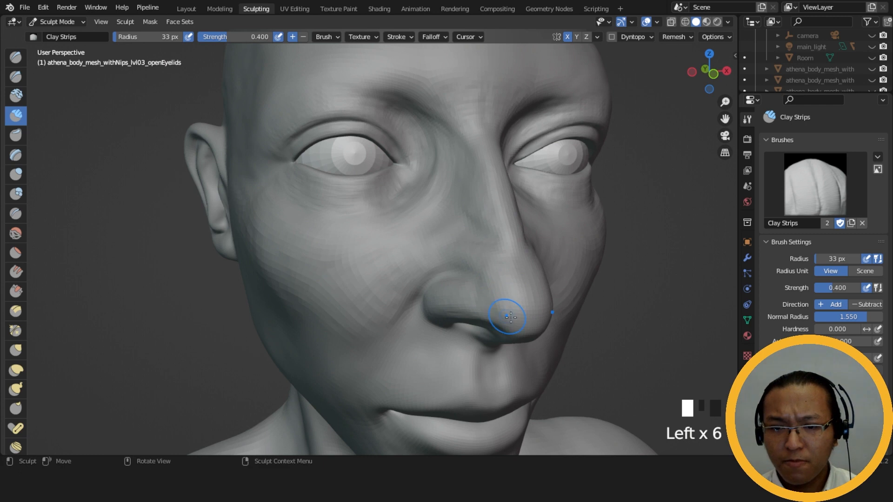
drag(516, 309, 513, 308)
click(513, 308)
click(511, 308)
click(510, 307)
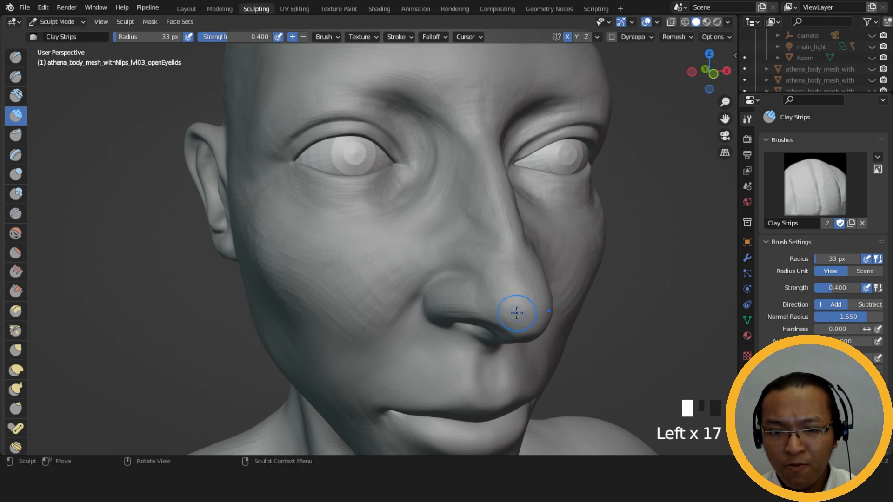
- Add small Clay Strips dabs across the front and side of the nose tip
mouse_move(503, 306)
middle_down()
mouse_move(554, 293)
mouse_move(590, 313)
mouse_move(521, 265)
middle_up()
click(521, 283)
click(520, 284)
click(556, 286)
click(558, 287)
click(508, 273)
mouse_move(558, 287)
middle_down()
mouse_move(508, 273)
mouse_move(482, 299)
mouse_move(521, 292)
mouse_move(517, 268)
mouse_move(508, 295)
middle_up()
- Fill the groove beside the nose tip with additive dabs from the nostril wing down to the tip's underside
click(494, 307)
click(497, 300)
click(497, 300)
click(503, 303)
click(505, 299)
click(503, 299)
click(503, 299)
click(502, 298)
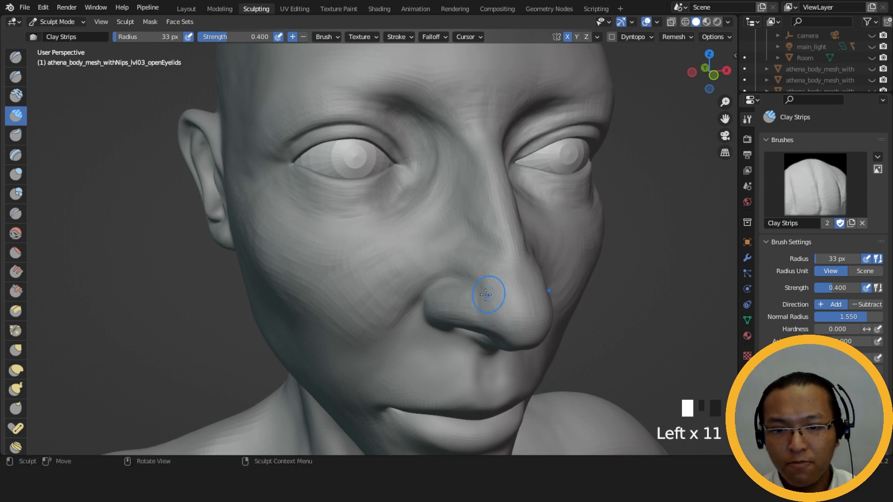
click(504, 308)
click(509, 317)
click(514, 322)
click(519, 326)
click(524, 328)
- Build up the lower side of the nose tip with a few additive dabs from a near-side view
mouse_move(525, 329)
middle_down()
mouse_move(495, 251)
mouse_move(534, 295)
mouse_move(537, 262)
middle_up()
click(535, 296)
click(534, 297)
click(535, 299)
click(535, 299)
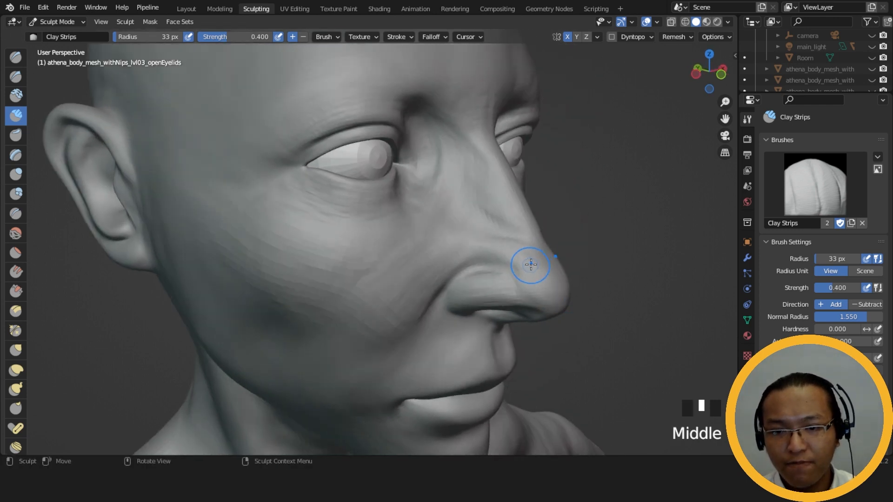
- Carve the upper side of the nose tip, where it meets the bridge, with subtractive dabs
click(532, 261)
ctrl+click(530, 262)
ctrl+click(525, 262)
ctrl+click(519, 263)
ctrl+click(520, 263)
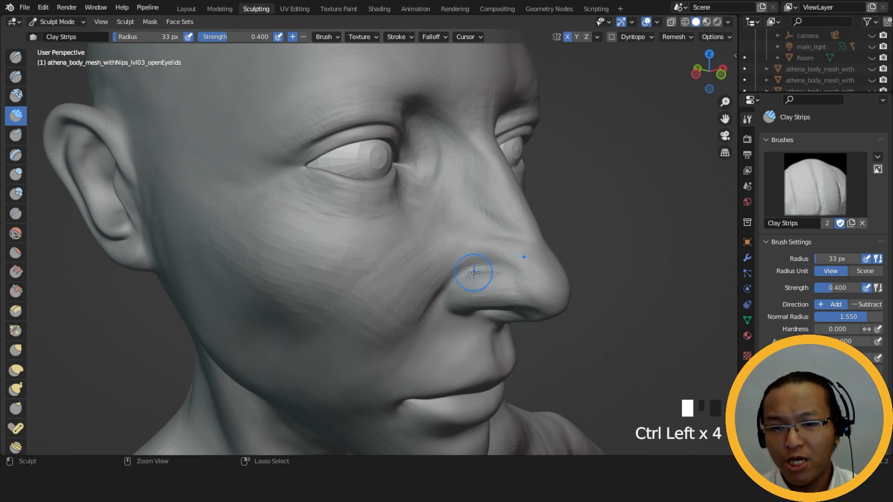
- Trim the nostril wing's lower edge above the nostril opening with repeated subtractive dabs
ctrl+triple_click(508, 293)
ctrl+triple_click(508, 303)
ctrl+triple_click(507, 302)
ctrl+triple_click(498, 299)
ctrl+triple_click(494, 294)
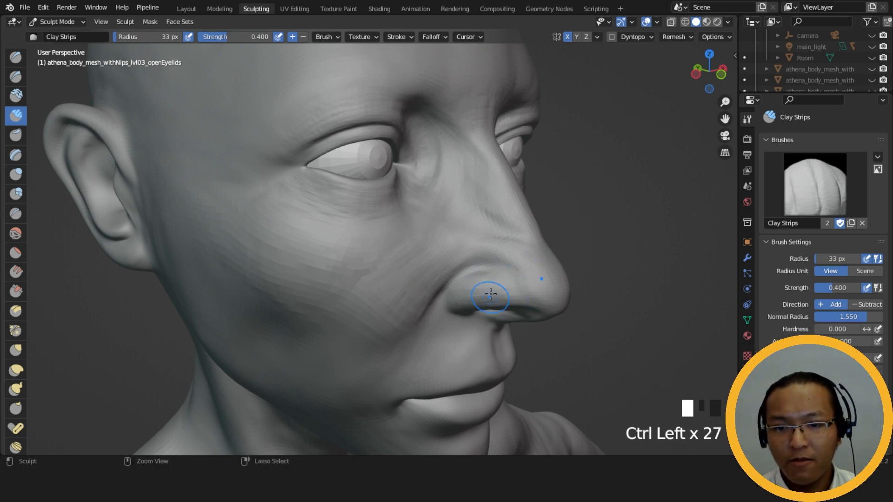
- Add a few dabs to the rear of the nostril wing, then switch to the Grab brush
mouse_move(528, 283)
middle_down()
mouse_move(470, 313)
mouse_move(525, 316)
mouse_move(469, 299)
mouse_move(486, 271)
mouse_move(489, 295)
middle_up()
triple_click(466, 302)
click(472, 298)
key(g)
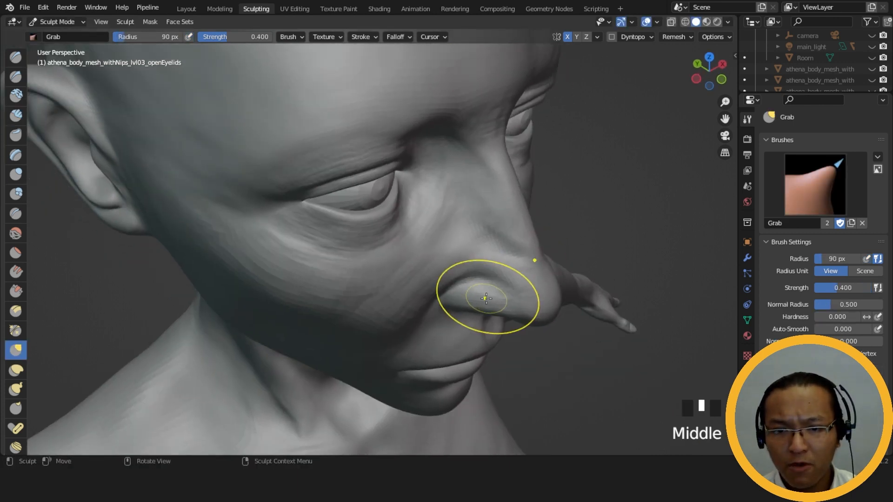
- Nudge the nostril wing with the Grab brush, then set up the Clay Strips brush with a 28 px radius
drag(448, 285, 464, 287)
click(16, 114)
key(f)
mouse_move(488, 280)
middle_down()
mouse_move(472, 199)
mouse_move(519, 235)
mouse_move(499, 278)
mouse_move(516, 265)
middle_up()
key(f)
- Carve the side of the nose between the nostril wing and the tip with repeated subtractive Clay Strips dabs
ctrl+click(523, 262)
ctrl+click(523, 261)
ctrl+click(523, 261)
ctrl+click(499, 278)
ctrl+click(498, 278)
ctrl+click(499, 278)
ctrl+click(498, 277)
ctrl+click(498, 278)
ctrl+click(499, 278)
ctrl+click(518, 264)
ctrl+click(517, 264)
ctrl+click(519, 262)
ctrl+click(519, 262)
ctrl+click(520, 261)
ctrl+click(522, 259)
ctrl+click(522, 259)
ctrl+click(522, 259)
ctrl+click(522, 259)
ctrl+click(523, 259)
ctrl+click(523, 259)
- Build up the nostril wing and its lower rear edge with a few additive dabs
click(444, 273)
click(499, 257)
click(499, 257)
mouse_move(484, 264)
middle_down()
mouse_move(515, 260)
mouse_move(464, 288)
middle_up()
click(463, 288)
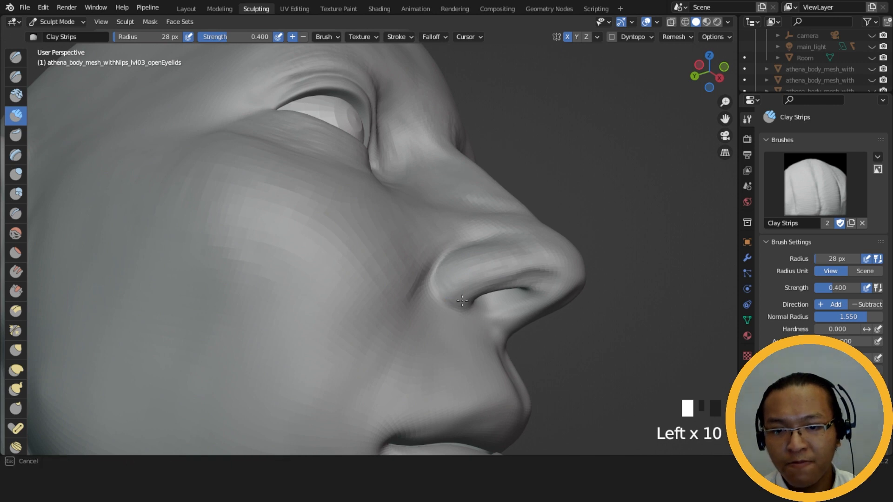
click(478, 290)
click(471, 299)
- Add small dabs along the nostril opening from a low side view
middle_drag(470, 299, 467, 261)
click(498, 288)
click(501, 291)
click(507, 289)
click(510, 287)
click(514, 287)
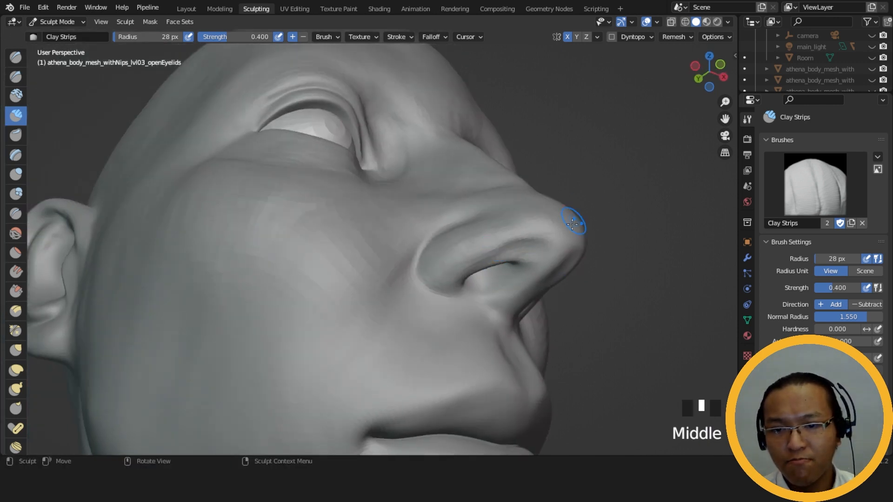
- Build up the underside of the nose tip with short additive strokes from a low front view
middle_drag(573, 224, 501, 244)
mouse_move(469, 233)
mouse_down()
mouse_move(462, 208)
mouse_move(479, 239)
mouse_up()
drag(476, 232, 479, 240)
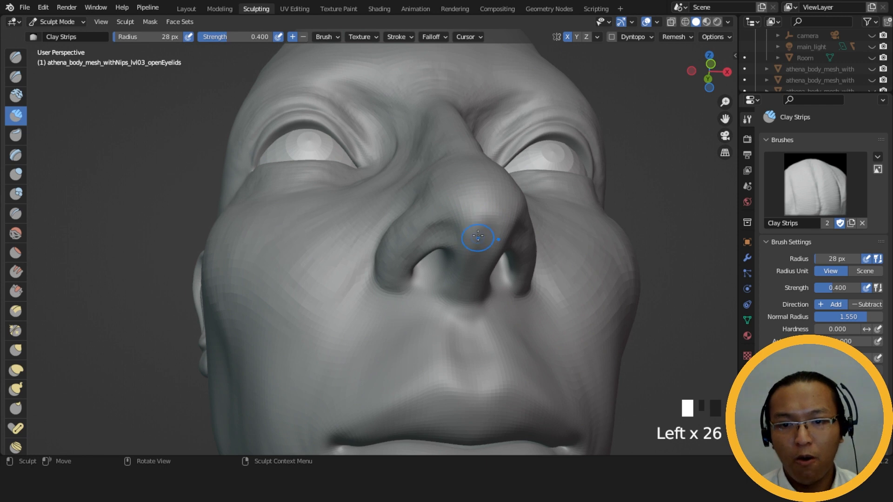
middle_drag(479, 239, 467, 219)
drag(451, 199, 448, 183)
mouse_move(450, 195)
mouse_down()
mouse_move(448, 185)
mouse_move(447, 231)
mouse_move(468, 247)
mouse_move(447, 203)
mouse_up()
drag(448, 207, 447, 197)
drag(448, 201, 447, 191)
- Carve the inner edge of the nostril opening beside the columella with subtractive strokes
middle_drag(446, 194, 449, 258)
ctrl+drag(449, 258, 451, 266)
ctrl+drag(450, 266, 452, 275)
ctrl+drag(445, 282, 453, 282)
- Add volume below the nose tip, where it flows into the nostril rim, from a steep low view
mouse_move(453, 282)
middle_down()
mouse_move(465, 225)
mouse_move(449, 151)
middle_up()
drag(448, 150, 446, 153)
drag(448, 150, 437, 172)
drag(452, 152, 441, 167)
mouse_move(453, 151)
mouse_down()
mouse_move(461, 144)
mouse_move(469, 165)
mouse_up()
- Build up the side of the columella with additive strokes from a low side view
middle_drag(469, 164, 551, 251)
drag(540, 262, 519, 287)
drag(520, 287, 505, 291)
mouse_move(507, 291)
mouse_down()
mouse_move(542, 281)
mouse_move(516, 284)
mouse_up()
drag(499, 288, 517, 294)
- Carve around the columella's base and the nostril floor with short subtractive strokes
middle_drag(517, 296, 529, 294)
mouse_move(508, 294)
ctrl+mouse_down()
mouse_move(485, 300)
mouse_move(500, 304)
ctrl+mouse_up()
ctrl+drag(501, 302, 502, 302)
middle_drag(521, 302, 465, 311)
ctrl+drag(464, 311, 468, 304)
ctrl+drag(468, 303, 471, 305)
ctrl+drag(471, 304, 470, 301)
- Build up the lower rim of the nostril, between the wing and the columella, with additive strokes
middle_drag(471, 302, 500, 297)
mouse_move(458, 285)
mouse_down()
mouse_move(494, 285)
mouse_move(479, 299)
mouse_up()
middle_drag(478, 299, 500, 290)
mouse_move(450, 285)
mouse_down()
mouse_move(446, 301)
mouse_move(465, 302)
mouse_up()
drag(447, 302, 458, 305)
- Carve the nostril's lower edge next to the columella with subtractive strokes
mouse_move(458, 305)
middle_down()
mouse_move(426, 312)
mouse_move(441, 313)
middle_up()
ctrl+drag(476, 311, 450, 301)
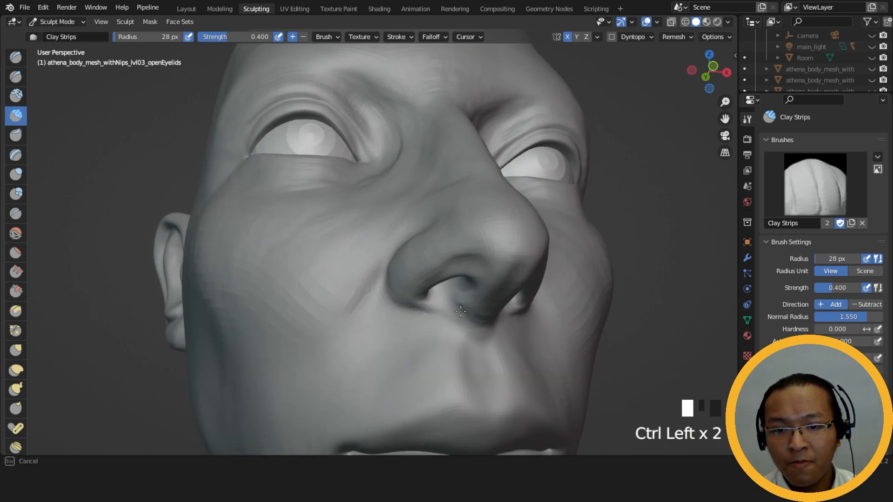
ctrl+drag(451, 296, 461, 302)
- Thicken the lower part of the columella beside the nostril with repeated additive strokes
middle_drag(490, 309, 516, 300)
drag(488, 301, 479, 295)
drag(491, 301, 480, 296)
drag(490, 302, 481, 297)
drag(492, 302, 483, 297)
middle_drag(504, 300, 516, 285)
drag(503, 279, 477, 261)
middle_drag(477, 262, 482, 283)
drag(500, 293, 489, 285)
drag(502, 294, 489, 283)
drag(503, 295, 490, 284)
drag(511, 296, 498, 287)
- Cut back the transition between the columella's base and the nostril floor with subtractive strokes
mouse_move(528, 289)
middle_down()
mouse_move(579, 295)
mouse_move(509, 315)
mouse_move(525, 289)
middle_up()
ctrl+drag(489, 297, 476, 291)
ctrl+drag(494, 305, 481, 298)
ctrl+drag(499, 315, 473, 298)
ctrl+drag(487, 305, 471, 294)
ctrl+drag(484, 303, 472, 293)
- Carve the nostril's bottom edge and the area where the columella meets the upper lip
middle_drag(475, 288, 461, 293)
ctrl+drag(466, 301, 454, 293)
ctrl+drag(465, 302, 453, 296)
mouse_move(462, 306)
ctrl+mouse_down()
mouse_move(452, 301)
mouse_move(469, 311)
ctrl+mouse_up()
ctrl+drag(486, 316, 475, 310)
ctrl+drag(491, 319, 482, 313)
ctrl+drag(493, 316, 482, 308)
- Hollow the nostril side of the columella's base with repeated subtractive strokes from a low view
middle_drag(484, 318, 483, 290)
ctrl+drag(491, 286, 482, 279)
ctrl+drag(495, 288, 480, 280)
ctrl+drag(496, 289, 476, 285)
ctrl+drag(490, 288, 477, 282)
ctrl+drag(491, 286, 481, 274)
ctrl+drag(495, 281, 485, 273)
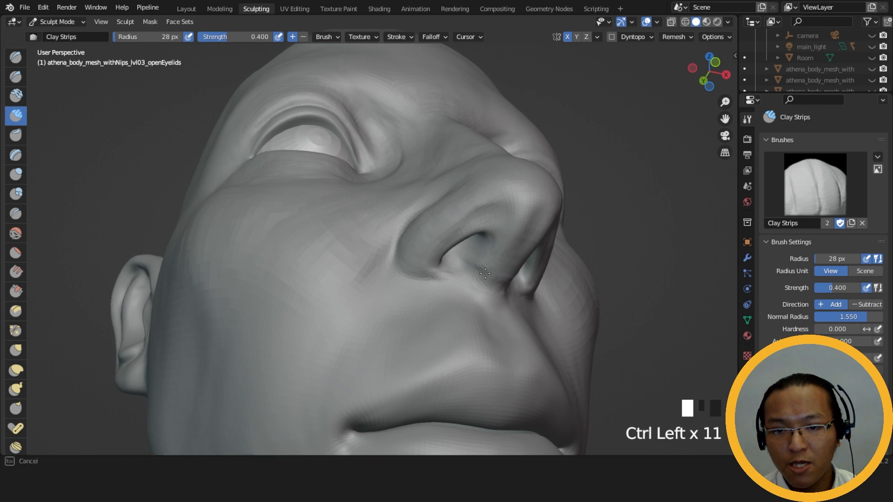
- Build up the columella's side wall along the nostril opening with repeated additive strokes
middle_drag(505, 280, 507, 301)
click(501, 300)
click(501, 300)
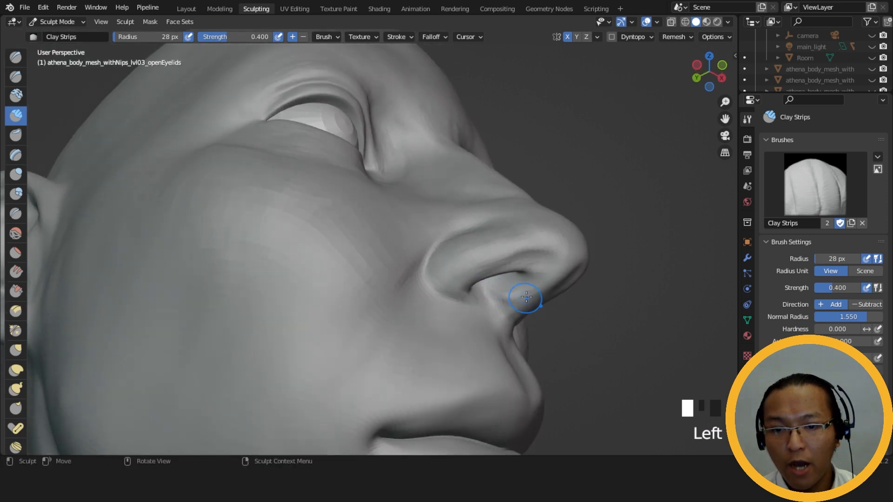
drag(527, 297, 501, 291)
drag(530, 300, 503, 289)
drag(528, 296, 503, 287)
drag(531, 293, 503, 291)
mouse_move(528, 298)
mouse_down()
mouse_move(496, 293)
mouse_move(503, 289)
mouse_up()
drag(530, 295, 514, 290)
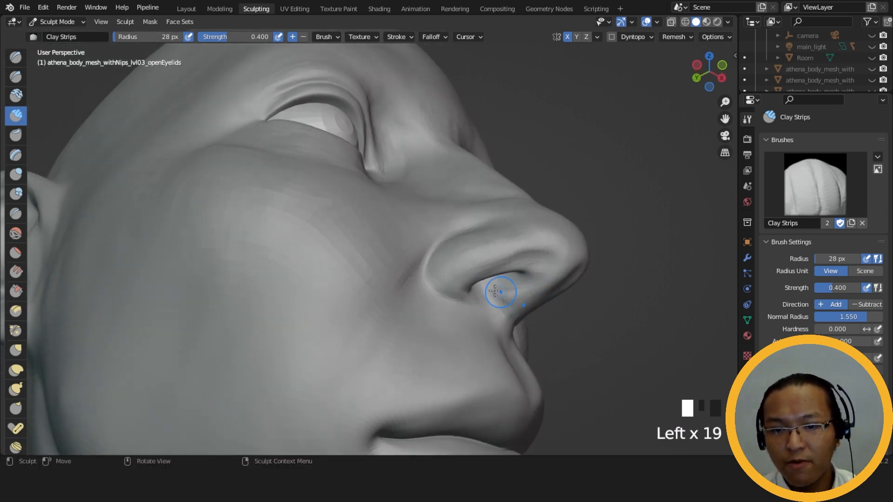
- Carve the corner where the columella meets the upper lip with subtractive strokes from the side
middle_drag(560, 287, 545, 306)
ctrl+drag(516, 328, 507, 317)
ctrl+drag(517, 330, 509, 318)
ctrl+drag(512, 322, 518, 334)
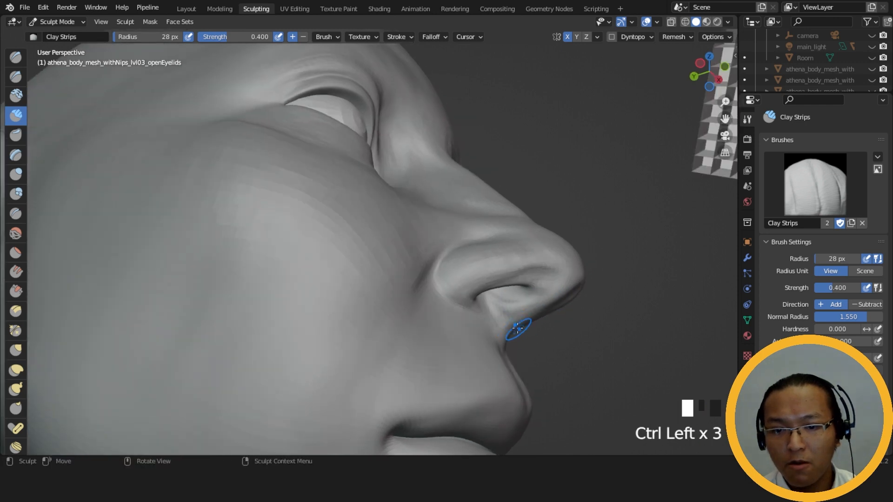
- Trim the columella lengthwise from its base toward the nose tip with repeated subtractive strokes
middle_drag(519, 333, 500, 306)
ctrl+drag(500, 297, 508, 281)
ctrl+drag(510, 279, 519, 261)
ctrl+drag(507, 285, 519, 260)
ctrl+drag(506, 286, 520, 261)
ctrl+drag(507, 285, 521, 261)
ctrl+drag(507, 285, 520, 261)
ctrl+drag(505, 288, 507, 284)
- Add a couple of strokes at the columella's base
mouse_move(515, 273)
middle_down()
mouse_move(564, 323)
mouse_move(591, 335)
mouse_move(503, 299)
middle_up()
drag(502, 299, 497, 280)
drag(502, 296, 496, 277)
middle_drag(496, 278, 468, 268)
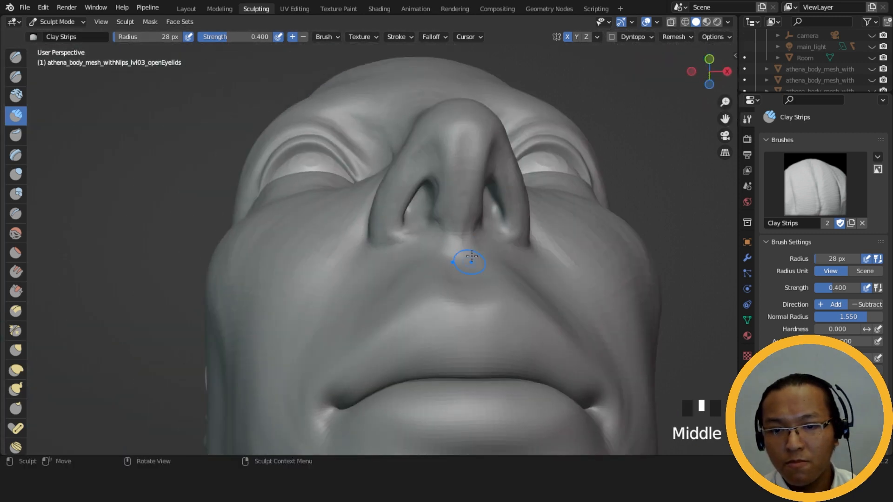
- Build up the middle of the columella from the upper lip toward the tip, then smooth it
drag(465, 244, 472, 219)
drag(465, 245, 471, 218)
drag(465, 245, 471, 214)
drag(465, 242, 472, 186)
shift+drag(470, 225, 471, 204)
- Carve the columella's center line back with subtractive strokes from below
ctrl+drag(467, 228, 469, 207)
ctrl+drag(463, 227, 465, 214)
ctrl+drag(465, 246, 469, 229)
ctrl+drag(465, 246, 469, 229)
ctrl+drag(467, 242, 473, 208)
- Widen the columella beside the nostril with short additive strokes from below
drag(474, 210, 455, 212)
drag(454, 222, 455, 213)
drag(452, 224, 453, 215)
drag(446, 226, 449, 219)
- Fill the junction between the columella and the upper lip with short additive strokes from the side
middle_drag(449, 223, 563, 258)
drag(508, 285, 508, 288)
drag(507, 286, 508, 291)
drag(508, 288, 509, 292)
drag(508, 290, 515, 305)
drag(513, 302, 515, 306)
drag(514, 305, 514, 308)
drag(513, 306, 515, 309)
- From the side view, push the base of the columella back toward the upper lip with an approximately 81 px Grab brush
mouse_move(515, 309)
middle_down()
mouse_move(600, 371)
mouse_move(570, 312)
mouse_move(451, 239)
middle_up()
key(g)
key(f)
key(f)
key(f)
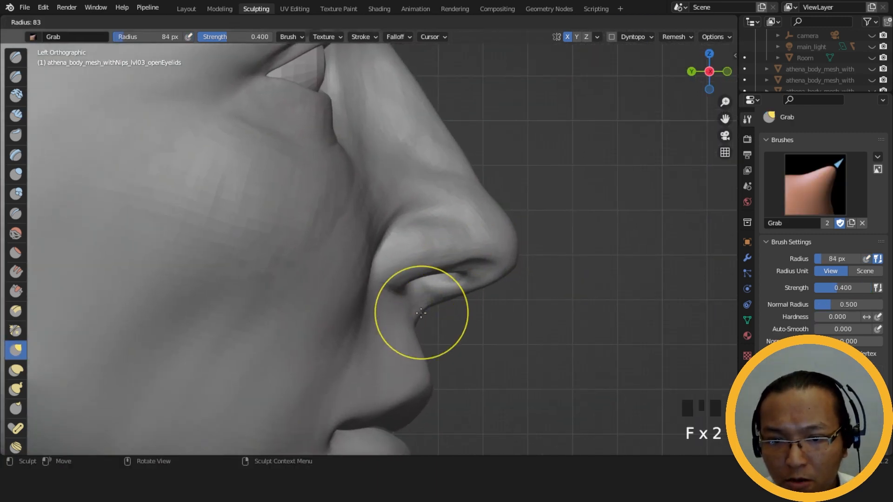
drag(418, 312, 420, 309)
drag(421, 310, 419, 307)
drag(421, 310, 420, 307)
drag(422, 308, 418, 307)
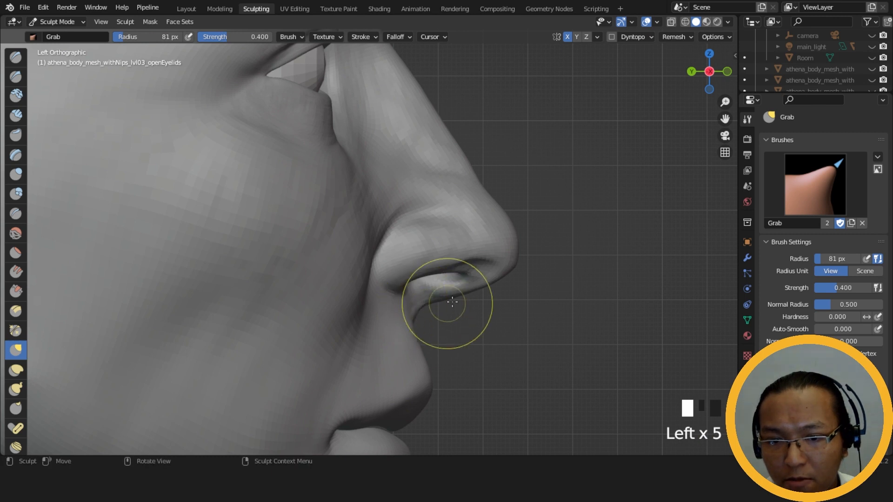
- Adjust the underside and profile of the nose tip from the side with the Grab brush at about 82 px
key(f)
click(498, 294)
mouse_move(492, 283)
mouse_down()
mouse_move(508, 274)
mouse_move(503, 279)
mouse_up()
key(f)
click(496, 280)
mouse_move(502, 279)
middle_down()
mouse_move(488, 269)
mouse_move(512, 261)
middle_up()
drag(548, 259, 543, 259)
mouse_move(542, 259)
middle_down()
mouse_move(584, 277)
mouse_move(521, 239)
middle_up()
- With Clay Strips at a 32 px radius, shape the underside of the nose tip using short strokes
click(16, 115)
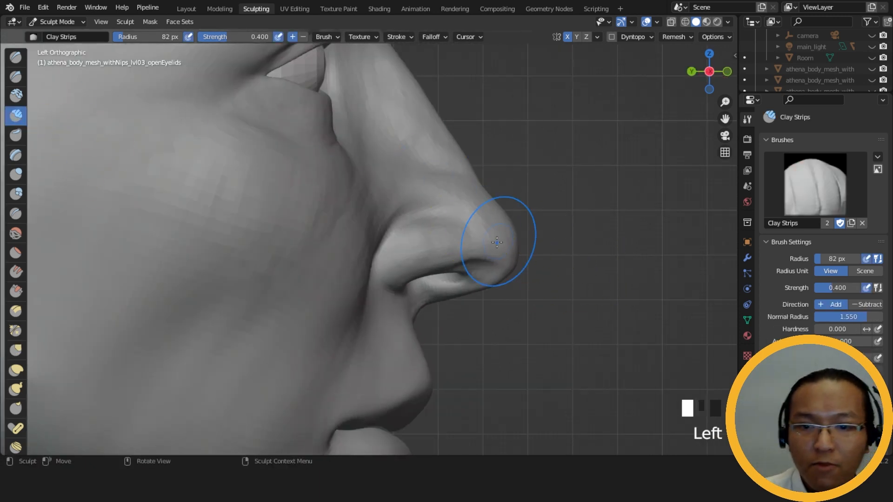
key(f)
click(473, 237)
middle_drag(464, 249, 469, 269)
mouse_move(470, 268)
mouse_down()
mouse_move(459, 278)
mouse_move(488, 289)
mouse_up()
ctrl+drag(490, 293, 495, 291)
middle_drag(495, 291, 499, 265)
drag(498, 265, 498, 261)
drag(499, 262, 500, 258)
drag(500, 259, 500, 257)
- Build up the area between the nose tip and the nostril opening with short additive Clay Strips strokes
middle_drag(500, 257, 507, 244)
drag(488, 263, 482, 268)
drag(485, 263, 478, 275)
drag(483, 271, 477, 283)
drag(484, 279, 480, 285)
middle_drag(477, 288, 469, 281)
drag(469, 282, 476, 293)
drag(474, 289, 478, 299)
drag(477, 294, 480, 303)
- Start the philtrum ridge just beneath the columella with short additive strokes
middle_drag(481, 303, 432, 343)
drag(433, 343, 433, 341)
drag(433, 342, 434, 340)
drag(434, 341, 435, 339)
drag(435, 339, 443, 325)
drag(444, 325, 445, 326)
drag(445, 324, 446, 329)
drag(446, 325, 447, 330)
- Extend the philtrum ridge down to the upper lip with additive strokes from the front view
middle_drag(446, 370, 433, 337)
drag(432, 337, 435, 376)
alt+middle_drag(435, 376, 440, 351)
drag(437, 327, 437, 345)
drag(437, 336, 439, 355)
drag(438, 344, 446, 369)
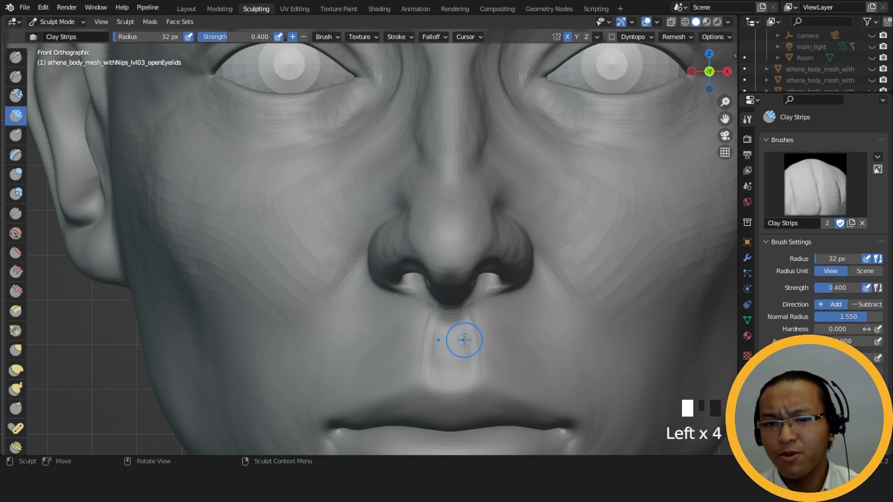
- Fill out the upper side of the nose tip toward the bridge with short additive strokes
drag(437, 225, 423, 214)
mouse_move(426, 215)
mouse_down()
mouse_move(419, 204)
mouse_move(421, 211)
mouse_up()
drag(420, 205, 424, 214)
drag(421, 202, 428, 210)
drag(426, 207, 435, 196)
drag(436, 195, 442, 192)
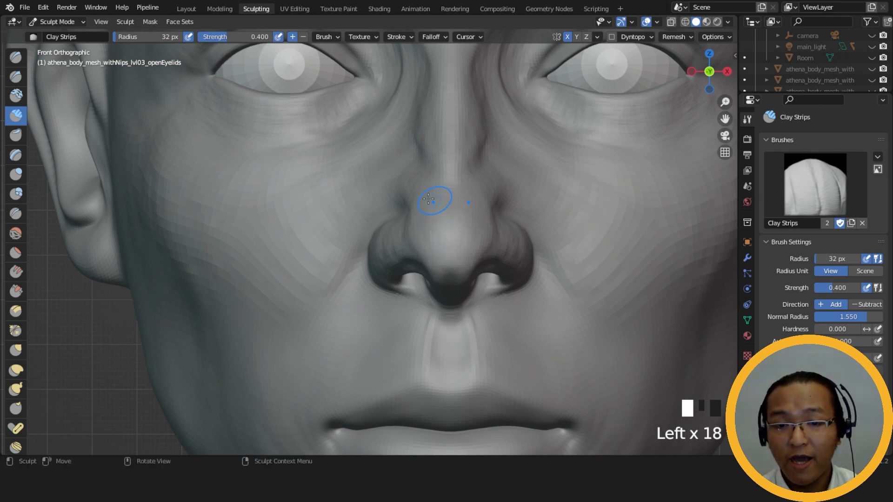
- Build up the center of the nose tip with upward additive strokes toward the bridge
drag(443, 249, 445, 238)
drag(443, 251, 446, 235)
drag(442, 249, 444, 223)
mouse_move(444, 223)
mouse_down()
mouse_move(440, 239)
mouse_move(438, 196)
mouse_up()
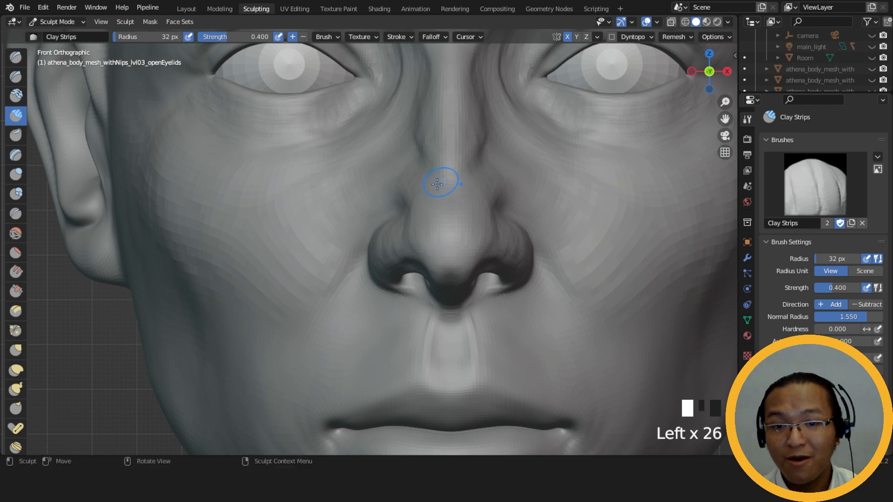
drag(444, 243, 442, 254)
drag(442, 251, 445, 230)
drag(443, 249, 445, 233)
drag(444, 246, 448, 223)
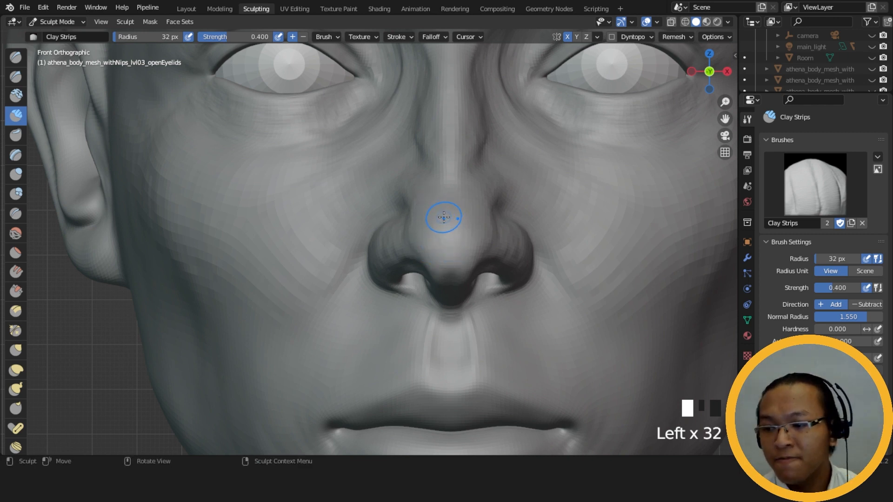
- Fill the side of the nose tip beside the nostril wing with short upward additive strokes
mouse_move(443, 223)
middle_down()
mouse_move(405, 230)
mouse_move(436, 238)
middle_up()
drag(412, 232, 415, 221)
drag(414, 232, 419, 223)
drag(418, 235, 422, 226)
mouse_move(421, 241)
mouse_down()
mouse_move(424, 215)
mouse_move(423, 226)
mouse_up()
drag(423, 239, 423, 230)
drag(422, 247, 422, 238)
drag(422, 257, 421, 254)
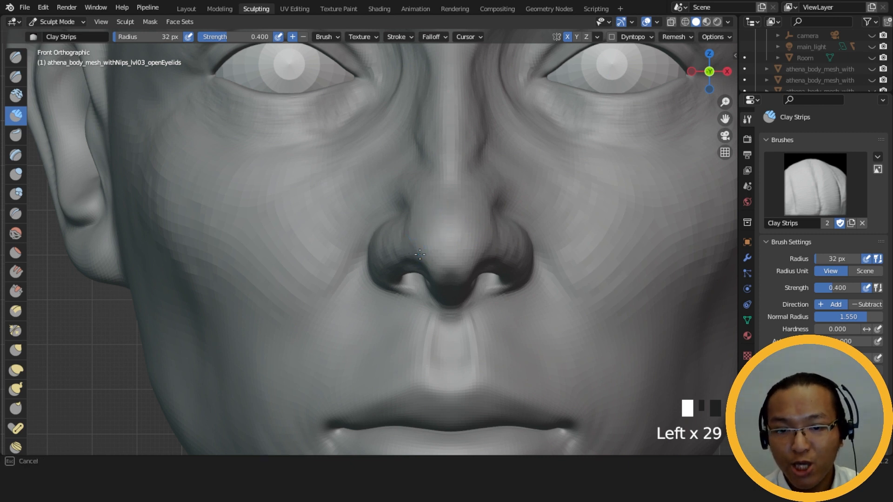
drag(422, 251, 423, 246)
drag(424, 243, 425, 238)
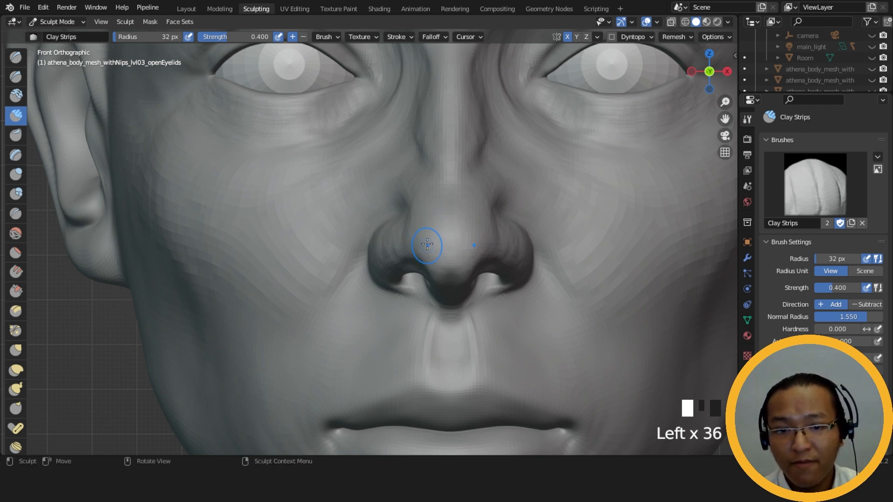
- Carve the groove between the nose tip and the nostril wing with subtractive dabs from below
middle_drag(428, 248, 439, 236)
ctrl+click(458, 224)
ctrl+click(459, 224)
ctrl+click(459, 224)
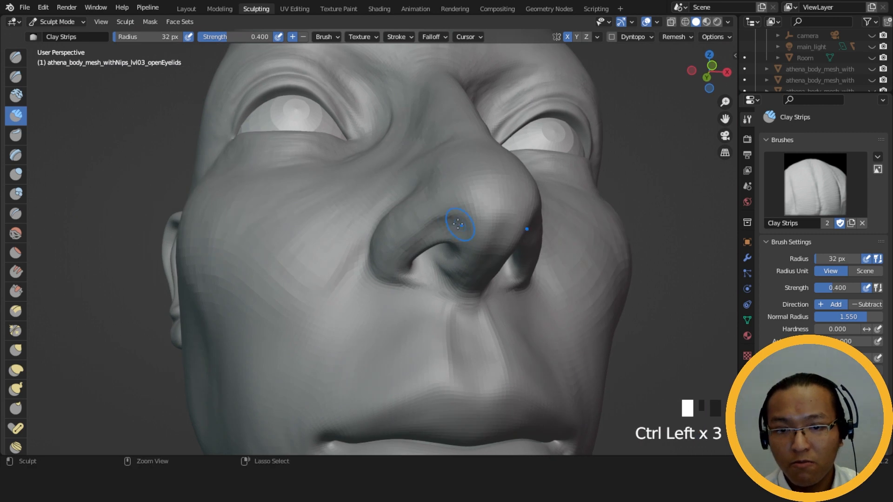
ctrl+click(465, 220)
ctrl+click(467, 222)
ctrl+click(467, 223)
ctrl+click(467, 225)
ctrl+click(467, 224)
ctrl+click(474, 211)
ctrl+click(473, 210)
- Build up the nostril wing with short downward additive strokes
mouse_move(470, 210)
middle_down()
mouse_move(457, 247)
mouse_move(471, 235)
mouse_move(479, 309)
mouse_move(471, 294)
mouse_move(480, 230)
mouse_move(461, 214)
middle_up()
drag(412, 237, 415, 249)
drag(412, 238, 416, 251)
drag(414, 240, 416, 252)
drag(411, 240, 415, 251)
drag(409, 239, 424, 250)
drag(421, 237, 418, 250)
drag(409, 238, 411, 251)
drag(401, 238, 401, 251)
- Deepen the crease between the nostril wing and the nose tip with subtractive downward strokes from a three-quarter view
middle_drag(400, 249, 459, 247)
ctrl+drag(431, 251, 433, 264)
ctrl+drag(437, 250, 438, 263)
ctrl+drag(442, 250, 443, 263)
ctrl+drag(446, 250, 447, 262)
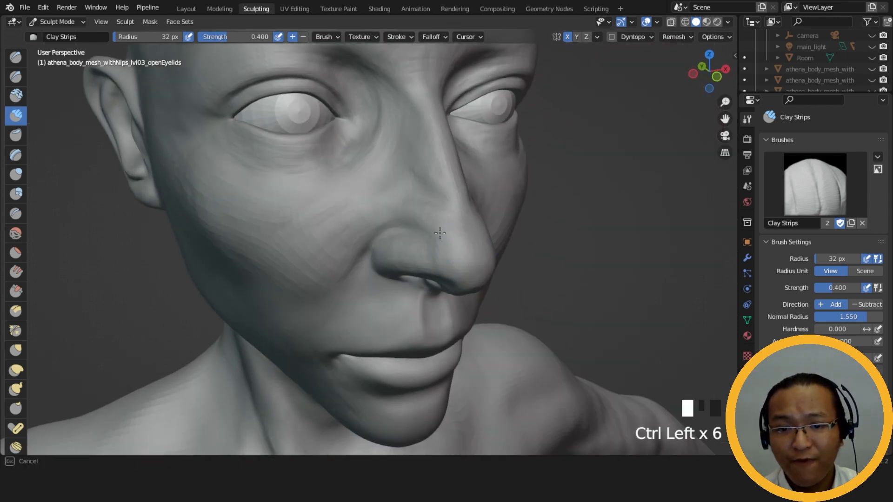
- Blend the nostril wing into the side of the nose with upward additive strokes
alt+middle_drag(446, 271, 407, 242)
drag(408, 240, 429, 209)
drag(422, 232, 426, 209)
mouse_move(415, 230)
mouse_down()
mouse_move(419, 210)
mouse_move(416, 244)
mouse_up()
- Soften the crease between the nostril wing and the nose tip with short additive strokes from above
mouse_move(417, 244)
middle_down()
mouse_move(437, 252)
mouse_move(433, 265)
middle_up()
click(436, 250)
mouse_move(427, 273)
mouse_down()
mouse_move(422, 280)
mouse_move(419, 261)
mouse_up()
mouse_move(420, 265)
mouse_down()
mouse_move(427, 232)
mouse_move(414, 257)
mouse_up()
drag(415, 260, 416, 265)
drag(417, 267, 418, 272)
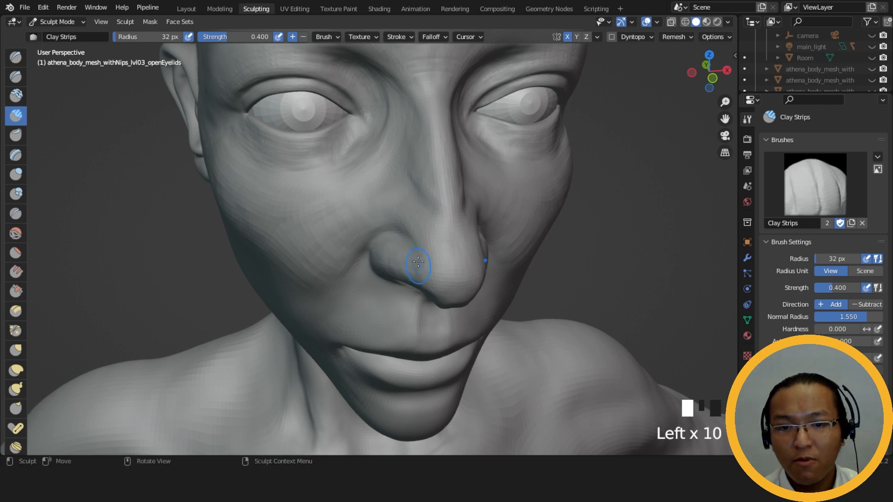
- Add a few short strokes between the front of the nostril wing and the nose tip from changed angles
middle_drag(425, 275, 416, 246)
drag(417, 254, 418, 257)
middle_drag(417, 257, 451, 271)
drag(442, 270, 434, 265)
drag(431, 264, 427, 261)
- Round out the outer surface of the nostril wing with short additive strokes
mouse_move(427, 261)
middle_down()
mouse_move(414, 284)
mouse_move(445, 262)
middle_up()
mouse_move(411, 263)
mouse_down()
mouse_move(422, 256)
mouse_move(385, 258)
mouse_move(397, 254)
mouse_up()
drag(397, 254, 398, 254)
drag(398, 253, 394, 247)
drag(394, 247, 392, 251)
drag(392, 250, 412, 259)
- Carve along the front of the nostril wing toward the nose tip with subtractive strokes
ctrl+drag(413, 258, 416, 258)
ctrl+drag(416, 258, 422, 258)
ctrl+drag(421, 258, 425, 258)
ctrl+drag(425, 258, 432, 246)
ctrl+drag(432, 247, 437, 250)
- Touch up the transition between the nose tip and the nostril rim with small additive dabs
mouse_move(440, 250)
middle_down()
mouse_move(493, 153)
mouse_move(448, 240)
middle_up()
drag(443, 259, 443, 259)
click(447, 258)
click(447, 255)
click(445, 251)
click(446, 250)
click(448, 252)
click(450, 251)
mouse_move(466, 252)
middle_down()
mouse_move(498, 212)
mouse_move(508, 246)
mouse_move(435, 299)
middle_up()
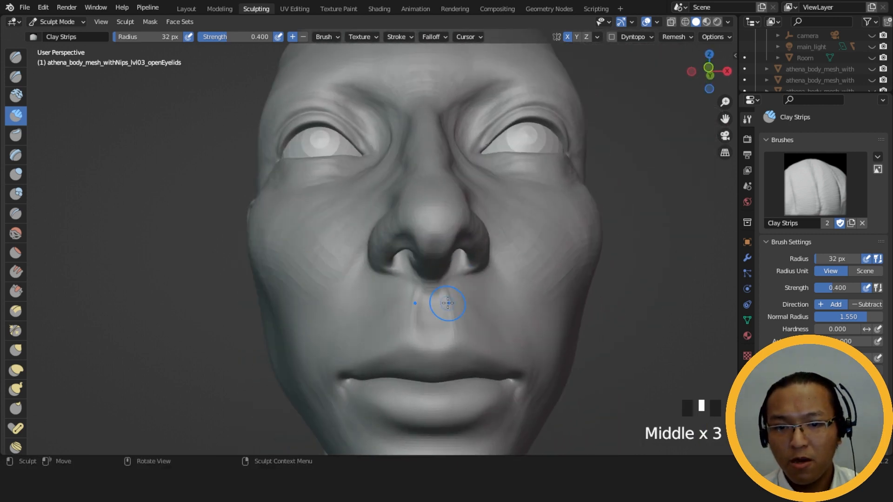
- Deepen the upper part of the philtrum just under the columella with short subtractive Clay Strips dabs
click(435, 301)
click(434, 296)
ctrl+click(429, 291)
ctrl+click(438, 294)
ctrl+click(436, 296)
ctrl+click(433, 298)
ctrl+click(433, 300)
ctrl+click(435, 302)
ctrl+click(433, 303)
ctrl+click(430, 305)
ctrl+click(429, 305)
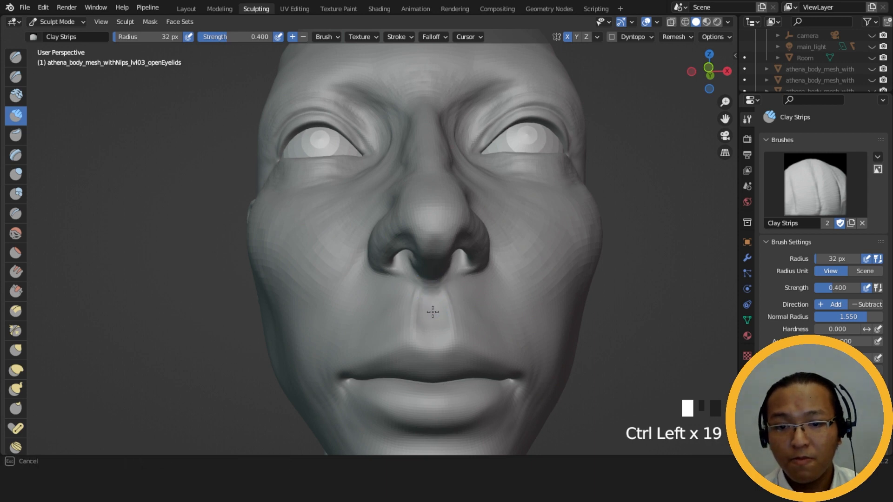
- Carve the lower half of the philtrum down to the upper lip border with subtractive dabs
ctrl+click(437, 319)
ctrl+click(434, 320)
ctrl+click(431, 321)
ctrl+click(433, 321)
ctrl+click(434, 321)
ctrl+click(439, 330)
ctrl+click(442, 338)
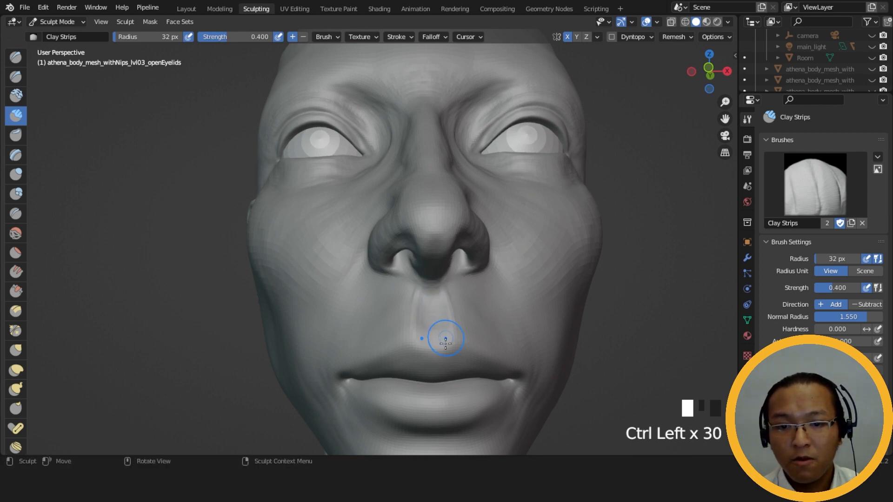
- Hollow the philtrum's full length from the front, adding small dabs beside its lower end
ctrl+click(424, 318)
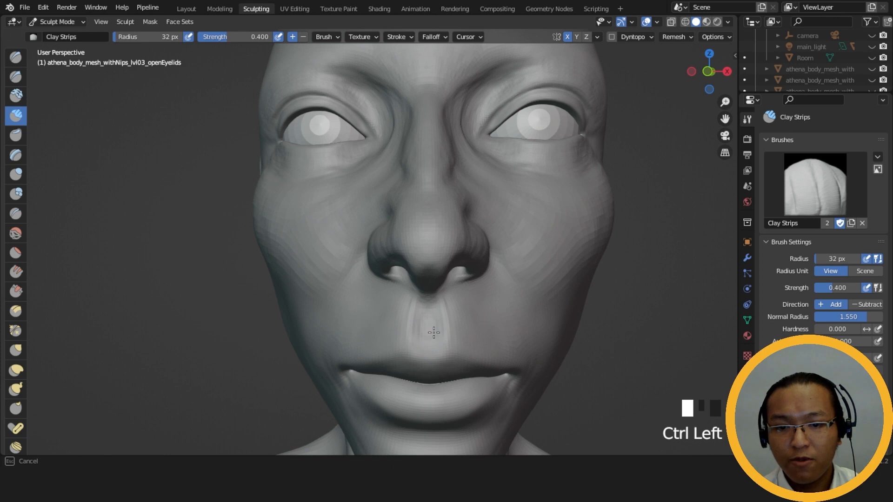
ctrl+click(432, 327)
ctrl+click(428, 312)
ctrl+click(425, 300)
ctrl+click(425, 302)
ctrl+click(425, 307)
ctrl+click(424, 312)
ctrl+click(422, 318)
click(414, 346)
click(421, 340)
- Carve the philtrum close up, working from its centre down its inner side to the upper lip border
mouse_move(442, 319)
shift+middle_down()
mouse_move(472, 163)
mouse_move(475, 229)
shift+middle_up()
ctrl+click(524, 267)
ctrl+click(522, 266)
ctrl+click(521, 264)
ctrl+click(518, 266)
ctrl+click(515, 267)
ctrl+click(514, 272)
ctrl+click(514, 278)
ctrl+click(509, 282)
ctrl+click(503, 285)
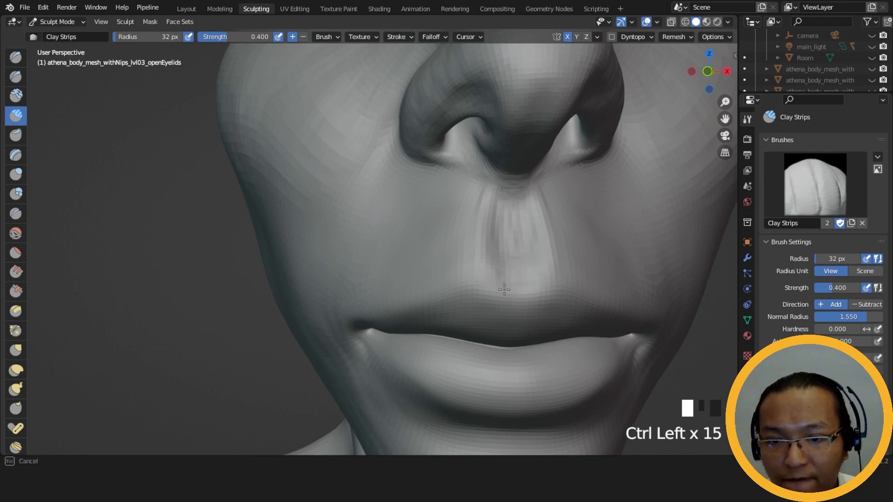
ctrl+click(503, 285)
ctrl+click(502, 285)
- Preview the face in rendered shading and make the main_light object visible
click(672, 22)
click(673, 22)
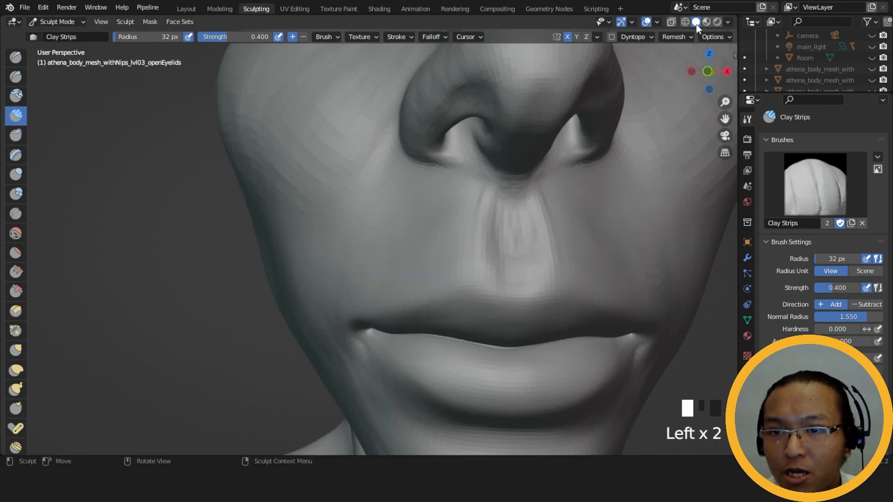
click(718, 22)
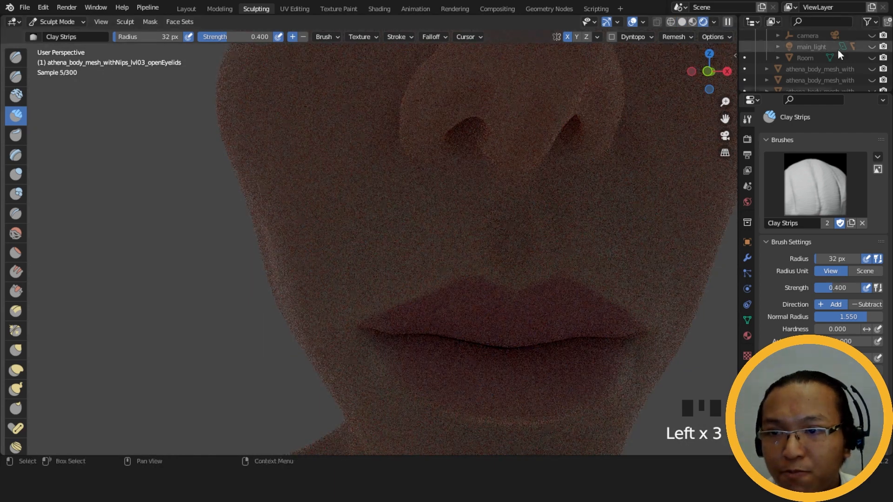
click(870, 48)
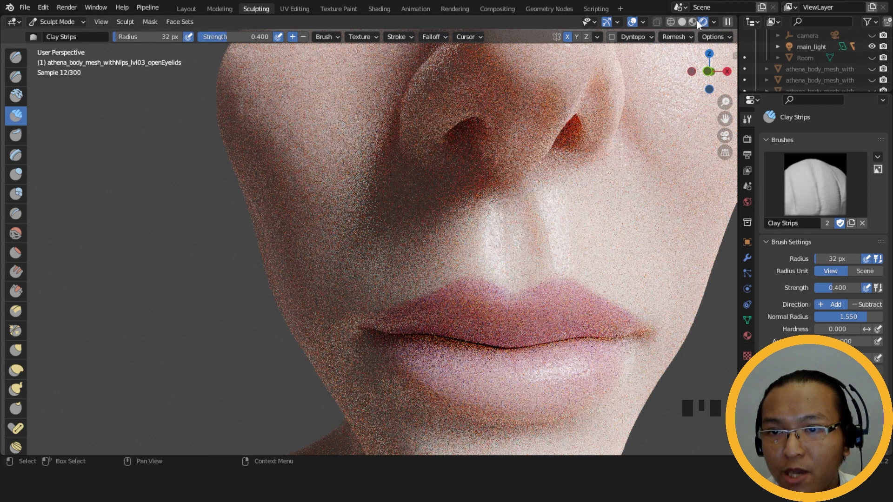
- Examine the face's shape and lip texture in Material Preview shading from the side and front
click(682, 22)
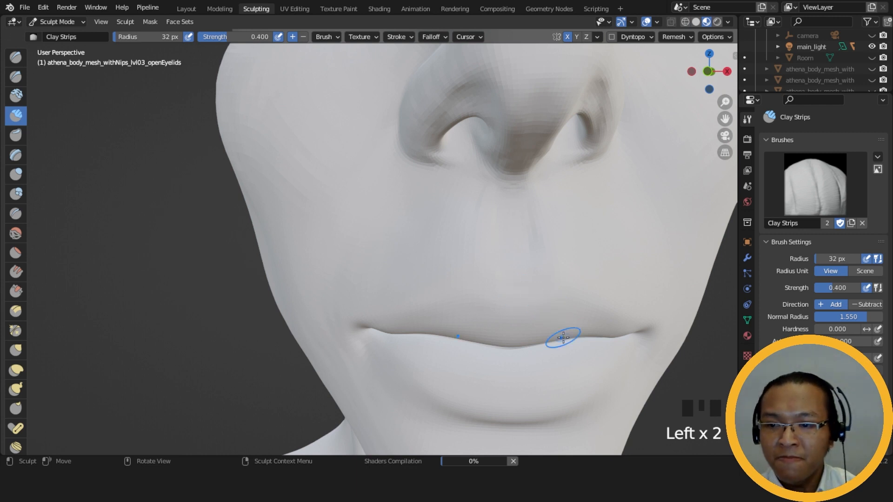
scroll(549, 327, up, 2)
middle_drag(549, 325, 488, 330)
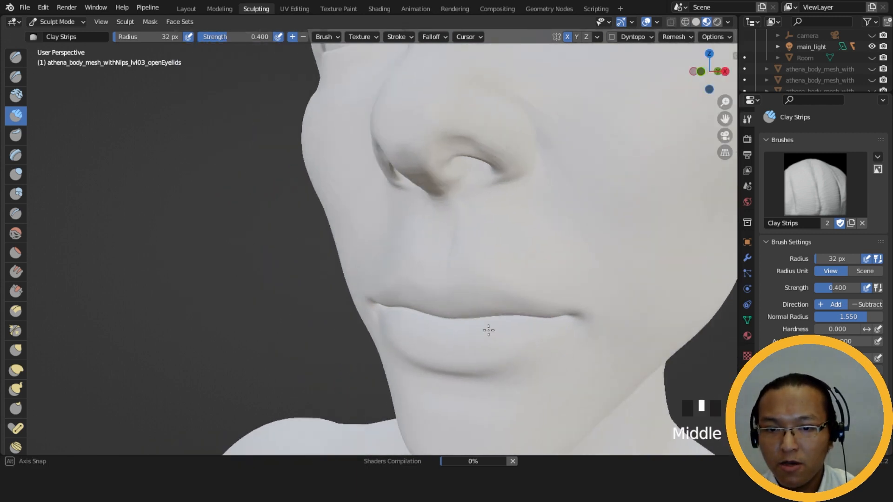
scroll(489, 331, down, 6)
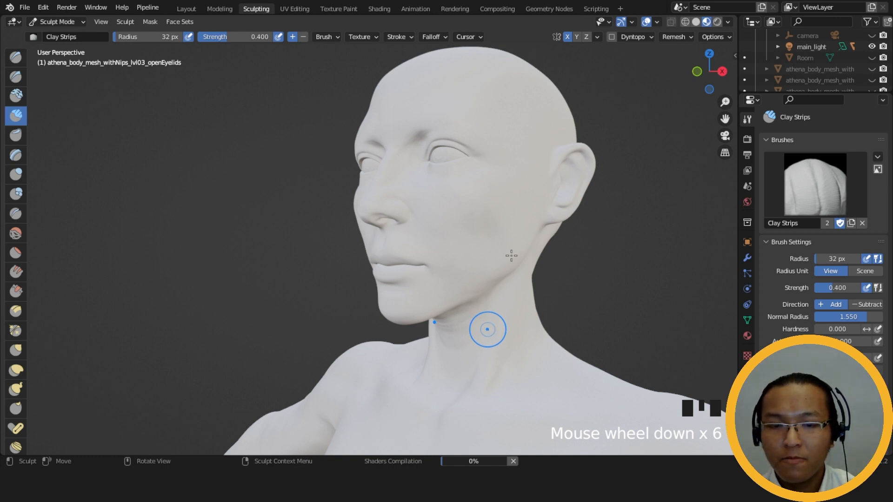
scroll(441, 342, up, 2)
scroll(456, 329, up, 4)
middle_drag(456, 329, 459, 261)
scroll(525, 311, up, 2)
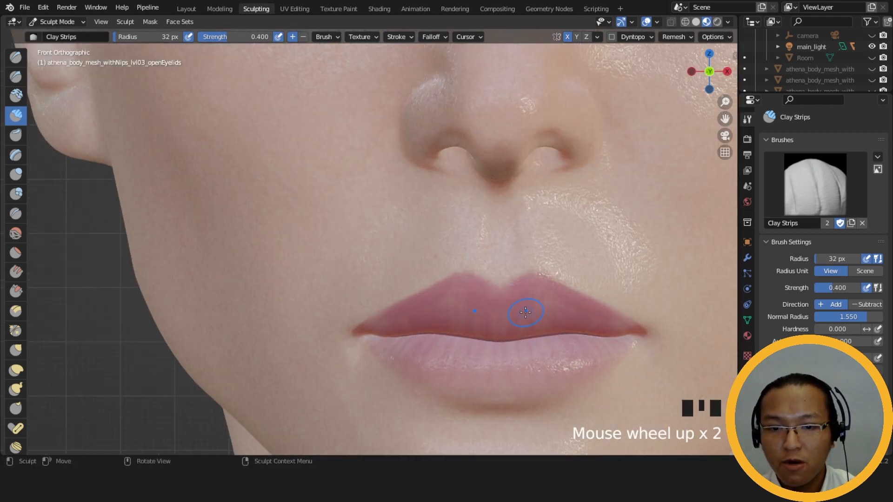
- Enable the wireframe overlay and return to solid shading
click(657, 24)
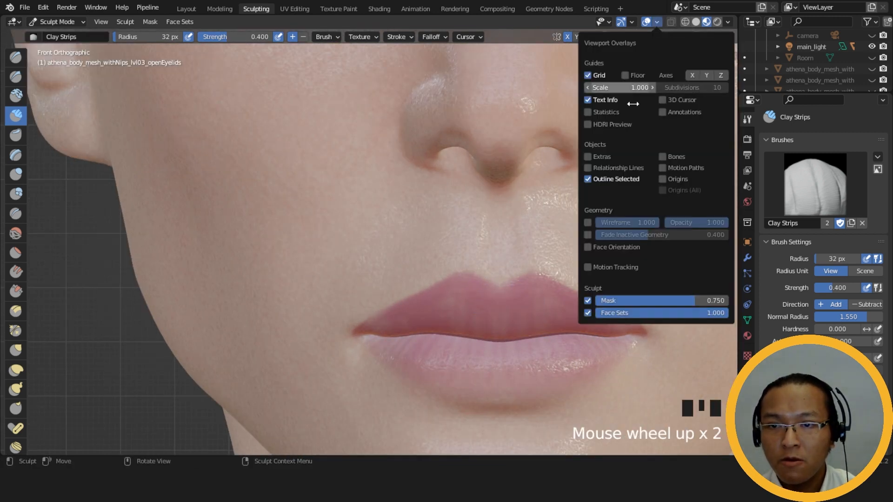
click(588, 224)
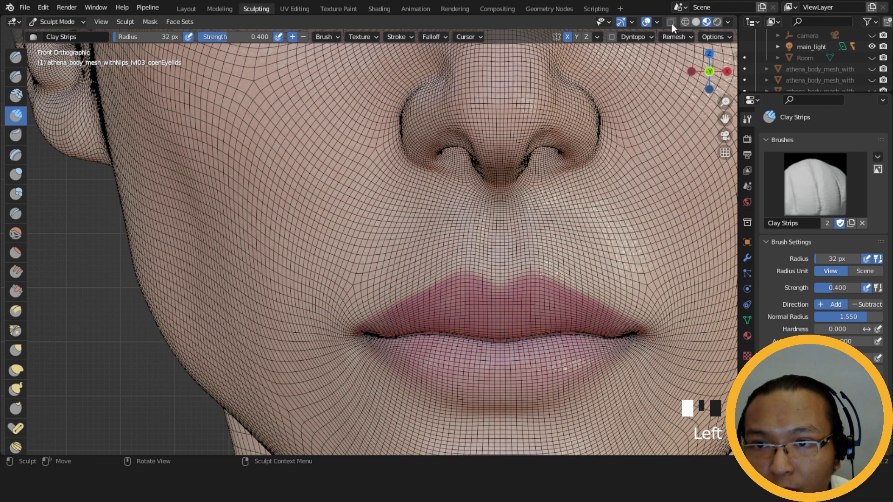
click(698, 22)
- Carve the upper lip border directly beneath the philtrum with short subtractive strokes
mouse_move(523, 246)
shift+middle_down()
mouse_move(446, 239)
mouse_move(466, 233)
shift+middle_up()
ctrl+drag(441, 282, 471, 292)
ctrl+drag(444, 283, 471, 291)
ctrl+drag(446, 284, 489, 296)
ctrl+drag(444, 283, 488, 296)
ctrl+drag(447, 285, 491, 296)
ctrl+drag(451, 288, 496, 301)
mouse_move(458, 292)
ctrl+mouse_down()
mouse_move(530, 287)
mouse_move(491, 299)
ctrl+mouse_up()
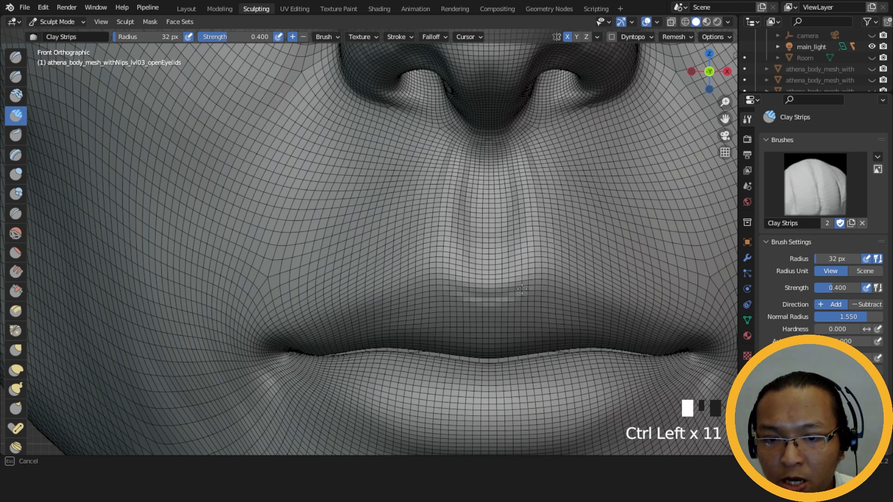
- Extend the subtractive strokes along the upper lip border from the cupid's bow toward the mouth corner
mouse_move(448, 291)
ctrl+mouse_down()
mouse_move(442, 280)
mouse_move(415, 288)
ctrl+mouse_up()
ctrl+drag(416, 288, 419, 290)
ctrl+drag(339, 320, 435, 287)
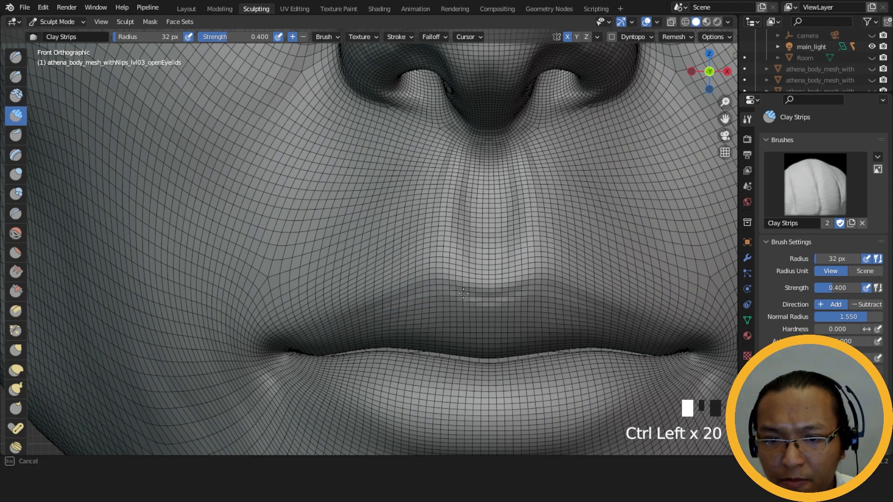
middle_drag(484, 301, 496, 272)
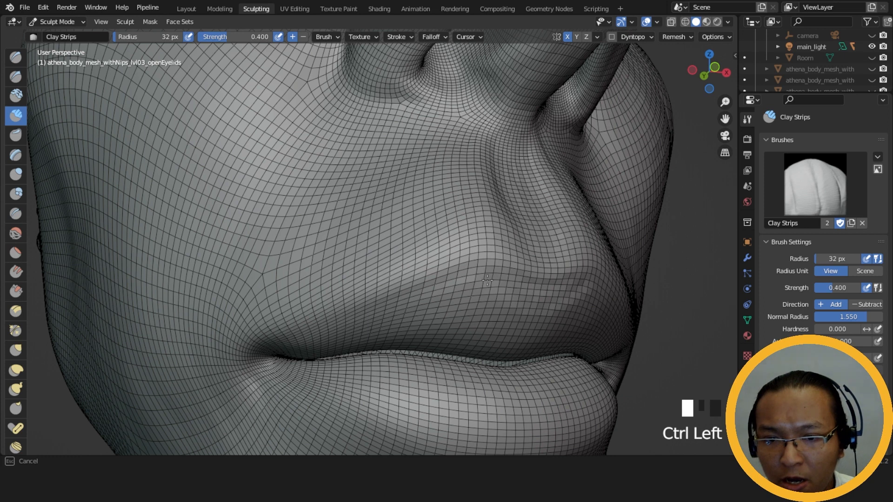
ctrl+drag(480, 284, 497, 279)
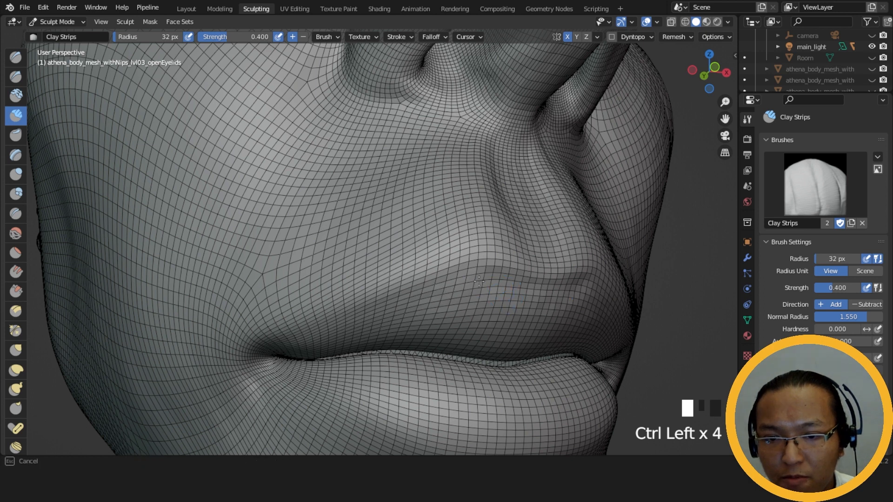
- Carve down the inner side of the philtrum groove with subtractive strokes
middle_drag(524, 279, 512, 321)
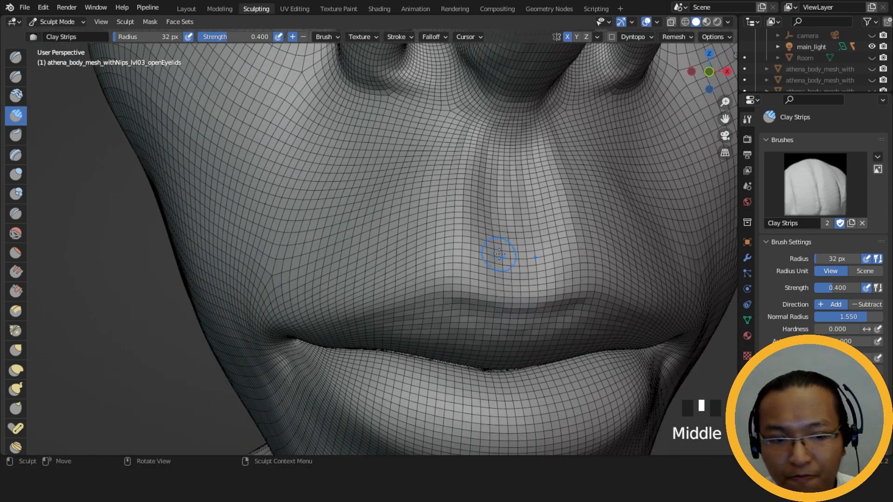
mouse_move(496, 210)
ctrl+mouse_down()
mouse_move(499, 232)
mouse_move(473, 274)
ctrl+mouse_up()
ctrl+click(498, 235)
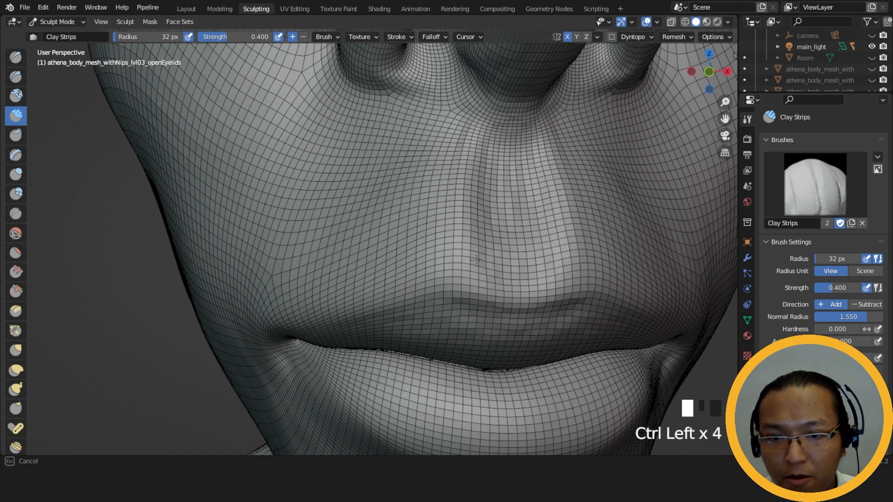
- Switch to the Grab brush, resize it and nudge the surface of the philtrum
middle_drag(527, 285, 570, 274)
mouse_move(570, 265)
middle_down()
mouse_move(596, 258)
mouse_move(568, 248)
mouse_move(594, 283)
mouse_move(595, 253)
mouse_move(558, 238)
middle_up()
key(g)
key(f)
click(581, 255)
key(f)
click(583, 251)
key(f)
click(529, 236)
click(529, 235)
click(529, 236)
click(529, 235)
middle_drag(529, 235, 529, 236)
- Adjust the cupid's bow with small Grab pulls, then smooth the skin beside the philtrum at an 83 px radius
click(526, 293)
drag(526, 293, 534, 298)
middle_drag(534, 298, 581, 313)
mouse_move(572, 281)
middle_down()
mouse_move(488, 326)
mouse_move(493, 351)
mouse_move(484, 363)
mouse_move(548, 273)
middle_up()
click(524, 293)
click(526, 293)
click(527, 293)
drag(526, 293, 529, 292)
mouse_move(529, 291)
middle_down()
mouse_move(534, 279)
mouse_move(511, 293)
middle_up()
key(f)
mouse_move(463, 304)
shift+mouse_down()
mouse_move(493, 313)
mouse_move(392, 259)
shift+mouse_up()
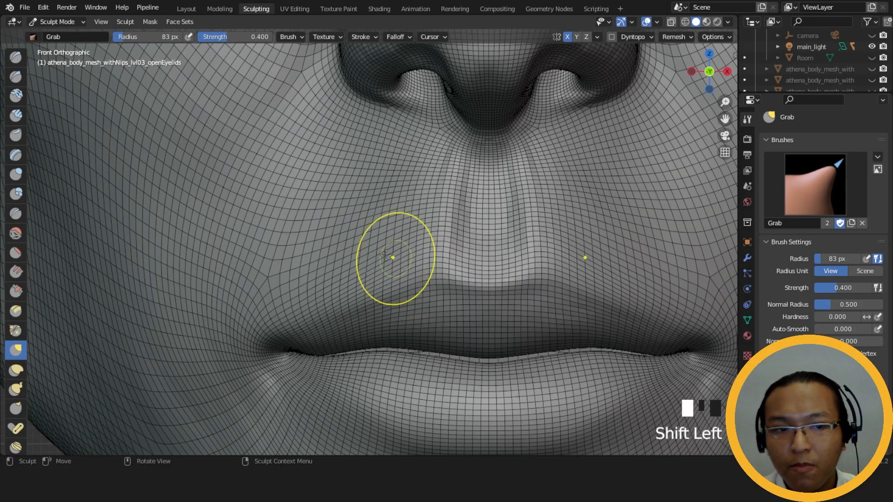
- Carve below the cupid's bow with Clay Strips at a 33 px radius and add light strokes there
click(16, 114)
key(f)
click(449, 289)
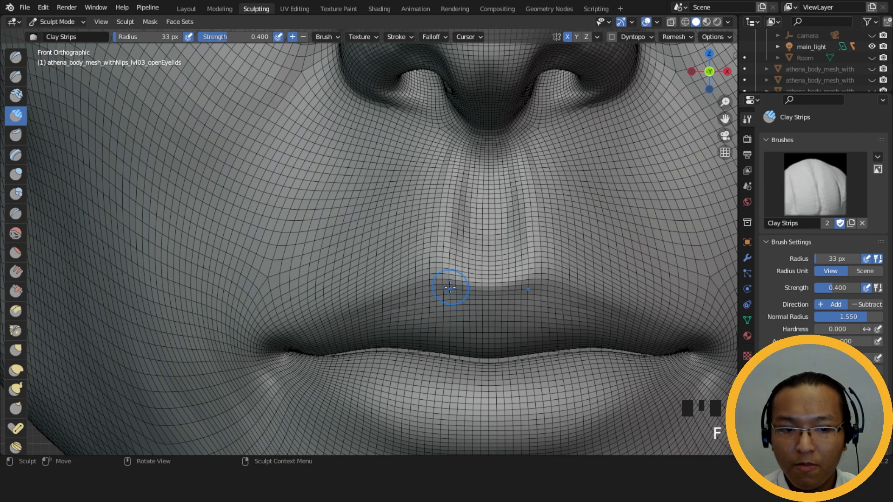
ctrl+drag(474, 303, 464, 293)
ctrl+drag(473, 303, 465, 292)
mouse_move(473, 303)
ctrl+mouse_down()
mouse_move(464, 292)
mouse_move(476, 307)
mouse_move(443, 296)
mouse_move(463, 313)
mouse_move(429, 315)
mouse_move(466, 295)
mouse_move(503, 304)
ctrl+mouse_up()
drag(503, 304, 509, 300)
drag(509, 300, 515, 295)
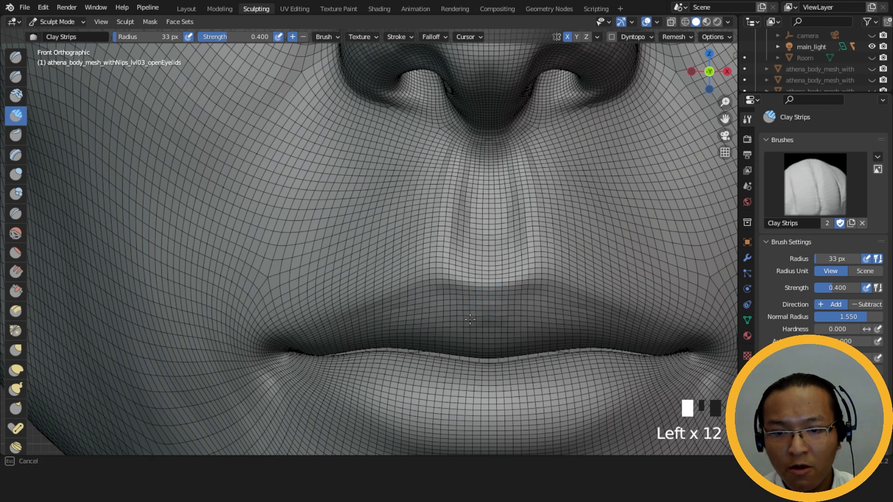
- Add strokes across the centre of the upper lip near the mouth line and undo the last one
mouse_move(484, 335)
mouse_down()
mouse_move(498, 339)
mouse_move(479, 313)
mouse_move(484, 344)
mouse_move(470, 348)
mouse_up()
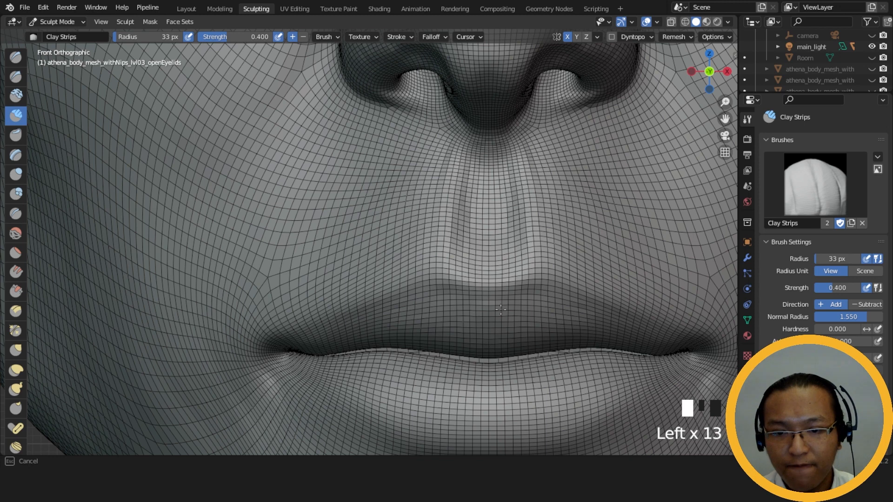
mouse_move(486, 336)
mouse_down()
mouse_move(467, 319)
mouse_move(479, 305)
mouse_move(471, 343)
mouse_up()
key(ctrl+z)
- Smooth the centre of the upper lip and carve upward toward the cupid's bow peak
middle_drag(479, 307, 509, 295)
shift+click(518, 338)
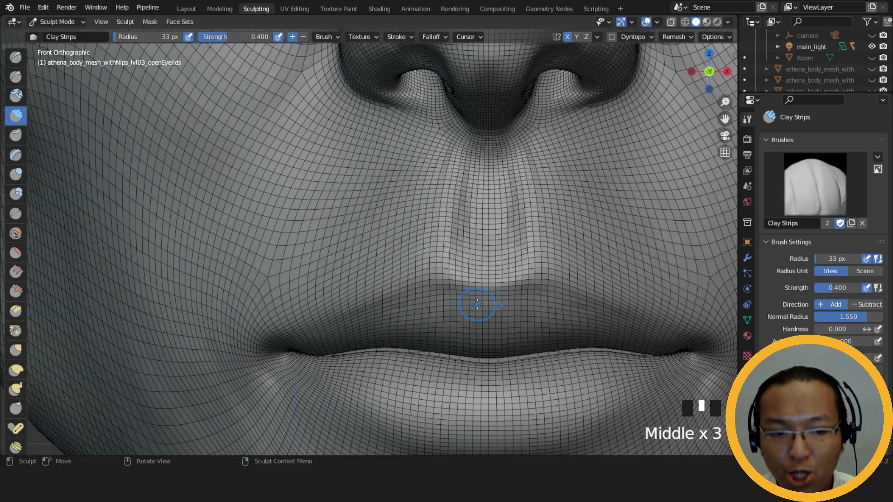
ctrl+drag(464, 312, 464, 302)
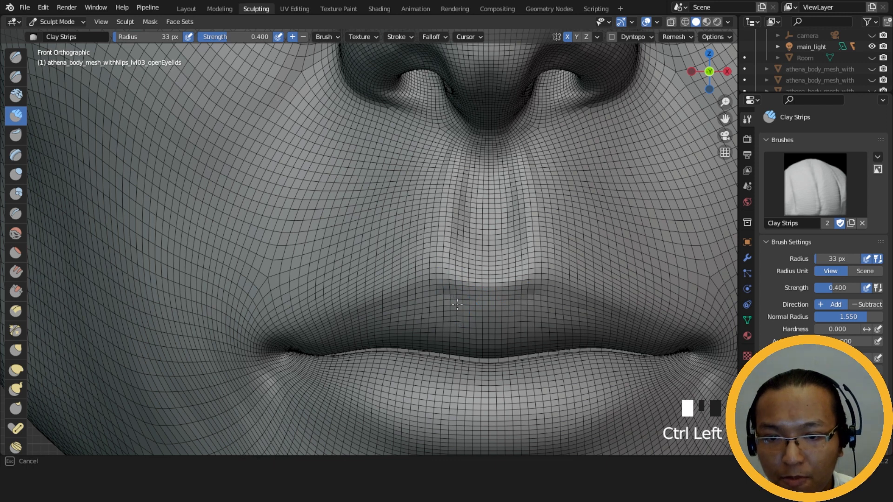
mouse_move(448, 328)
ctrl+mouse_down()
mouse_move(452, 301)
mouse_move(431, 295)
ctrl+mouse_up()
- Turn off the wireframe overlay
click(656, 22)
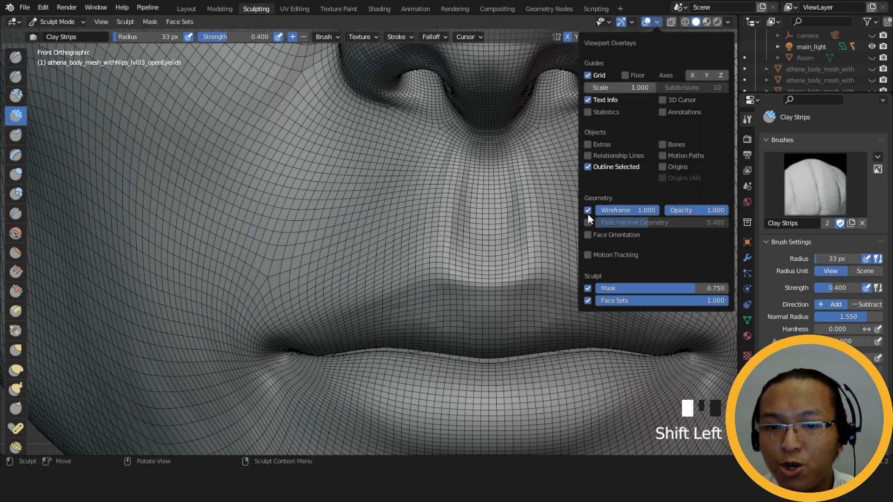
click(657, 22)
click(588, 206)
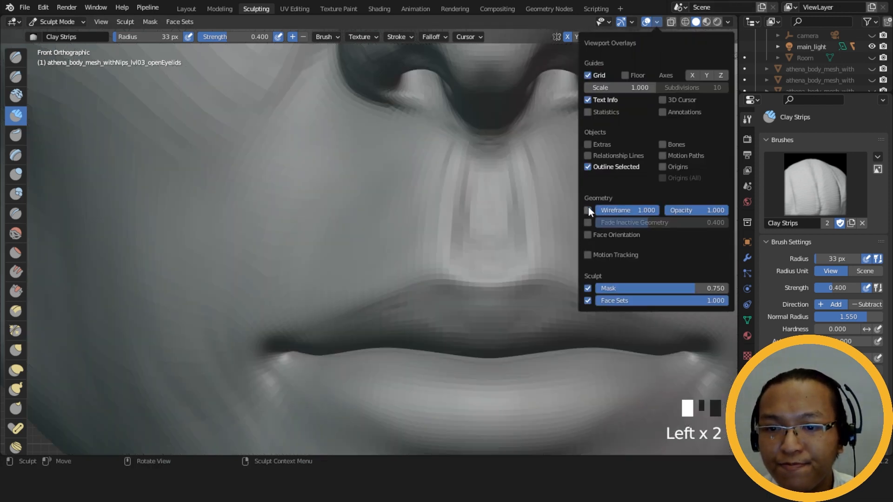
- Even out the upper lip below the cupid's bow with subtractive, additive and smoothing strokes
ctrl+drag(451, 303, 463, 300)
drag(463, 300, 466, 296)
ctrl+middle_drag(468, 298, 490, 336)
shift+drag(458, 316, 422, 301)
- Flatten the front of the upper lip down to the mouth line with subtractive strokes from low angles
middle_drag(439, 303, 442, 279)
ctrl+drag(443, 279, 458, 318)
middle_drag(458, 318, 454, 287)
ctrl+click(454, 288)
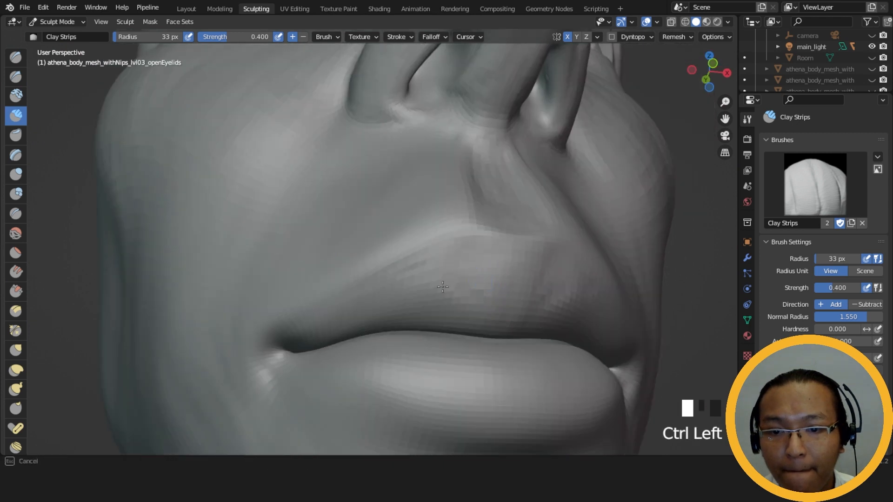
ctrl+drag(458, 312, 475, 289)
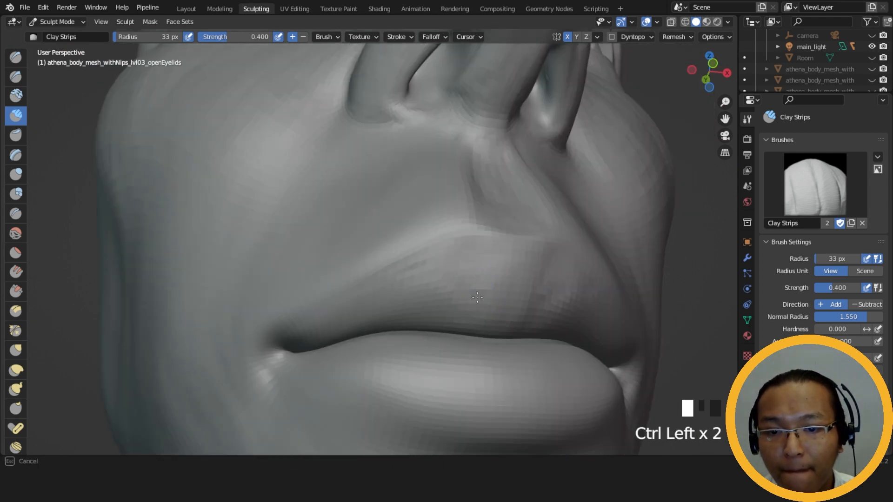
middle_drag(501, 297, 451, 323)
ctrl+drag(451, 323, 461, 321)
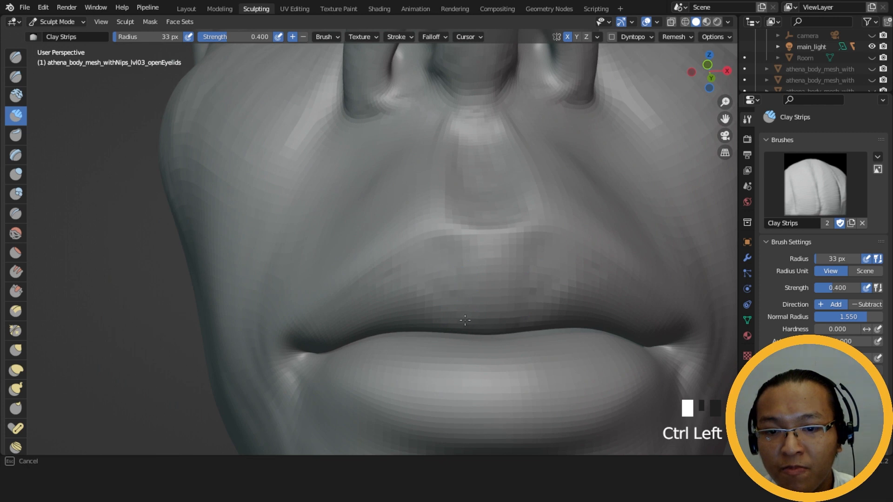
- Smooth the upper lip near its border and add volume between the cupid's bow and mouth corner
middle_drag(461, 321, 498, 289)
shift+drag(460, 265, 468, 252)
middle_drag(484, 285, 462, 268)
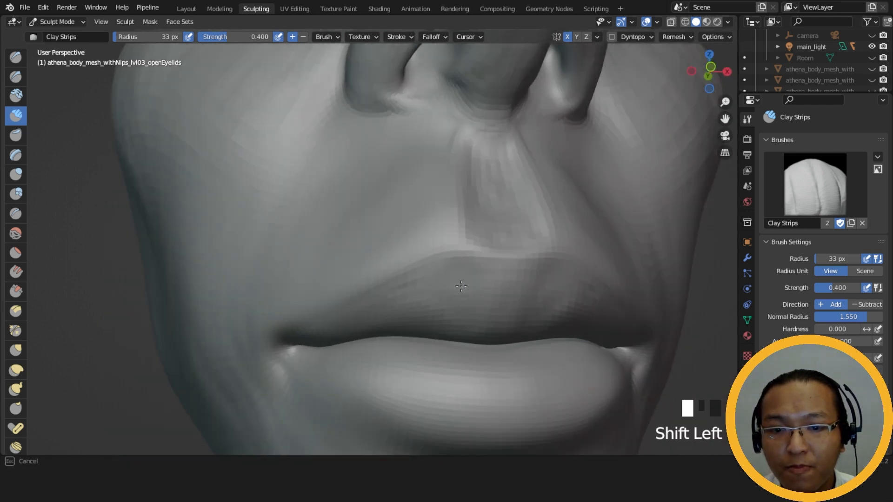
click(404, 292)
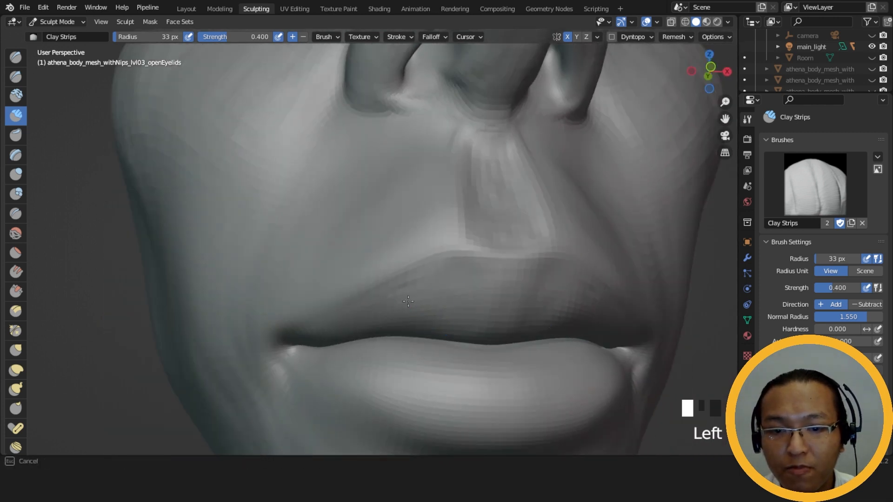
mouse_move(398, 315)
mouse_down()
mouse_move(386, 322)
mouse_move(456, 329)
mouse_up()
middle_drag(456, 329, 453, 291)
drag(454, 291, 453, 285)
middle_drag(454, 285, 491, 295)
- Carve the upper lip from the cupid's bow border to the mouth line and smooth the border
ctrl+drag(453, 267, 474, 258)
ctrl+drag(475, 258, 465, 263)
middle_drag(465, 262, 477, 275)
ctrl+drag(477, 276, 465, 278)
mouse_move(465, 278)
ctrl+mouse_down()
mouse_move(473, 275)
mouse_move(431, 274)
mouse_move(499, 271)
mouse_move(479, 281)
ctrl+mouse_up()
ctrl+drag(488, 288, 475, 291)
ctrl+drag(486, 298, 473, 315)
middle_drag(473, 315, 435, 298)
mouse_move(439, 275)
shift+mouse_down()
mouse_move(431, 272)
mouse_move(498, 259)
shift+mouse_up()
- Preview the reshaped philtrum and lips in rendered shading from the front
mouse_move(498, 259)
middle_down()
mouse_move(462, 329)
mouse_move(449, 309)
mouse_move(475, 397)
mouse_move(557, 361)
mouse_move(549, 343)
mouse_move(523, 342)
mouse_move(502, 305)
mouse_move(690, 33)
middle_up()
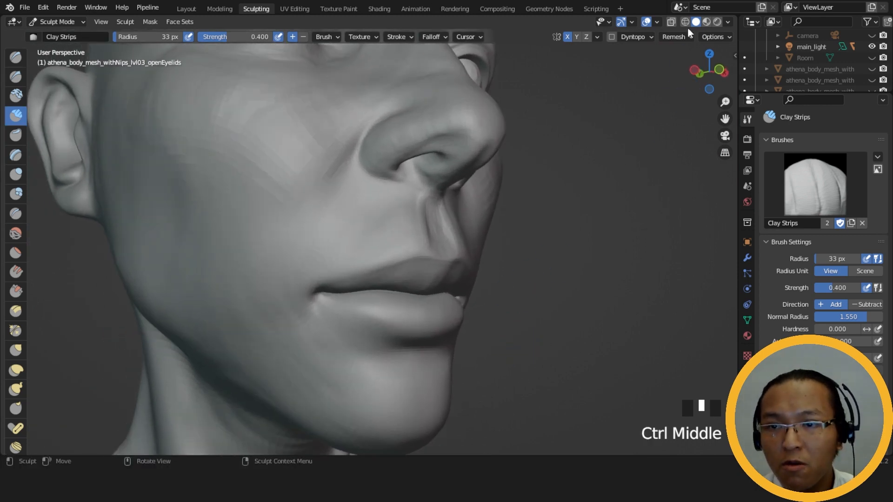
click(718, 22)
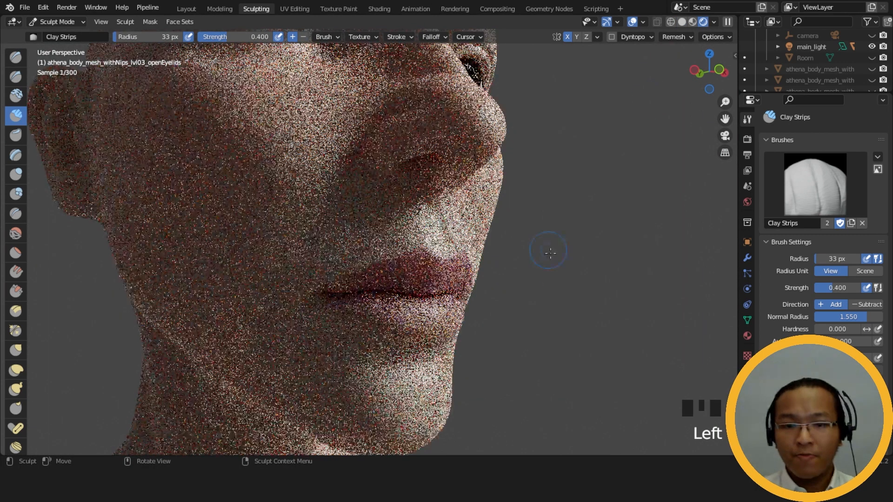
alt+middle_drag(551, 254, 512, 264)
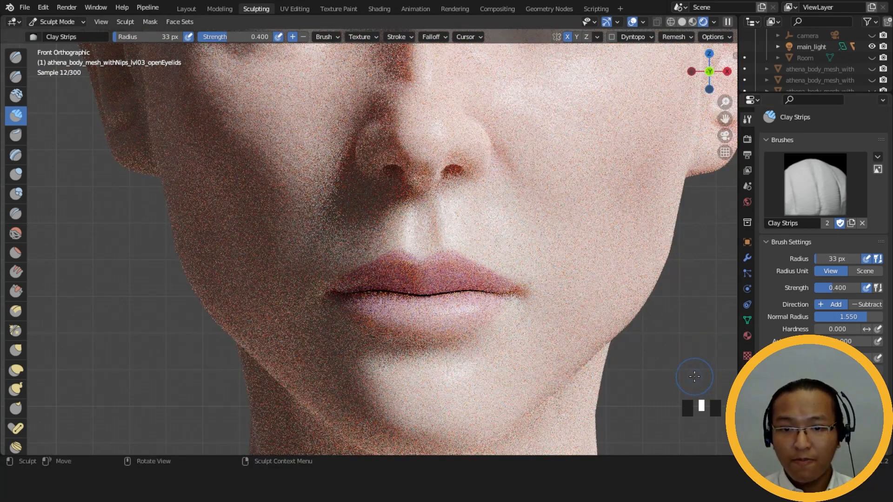
- Inspect the lips up close in rendered shading and in material preview from both sides
scroll(694, 377, up, 3)
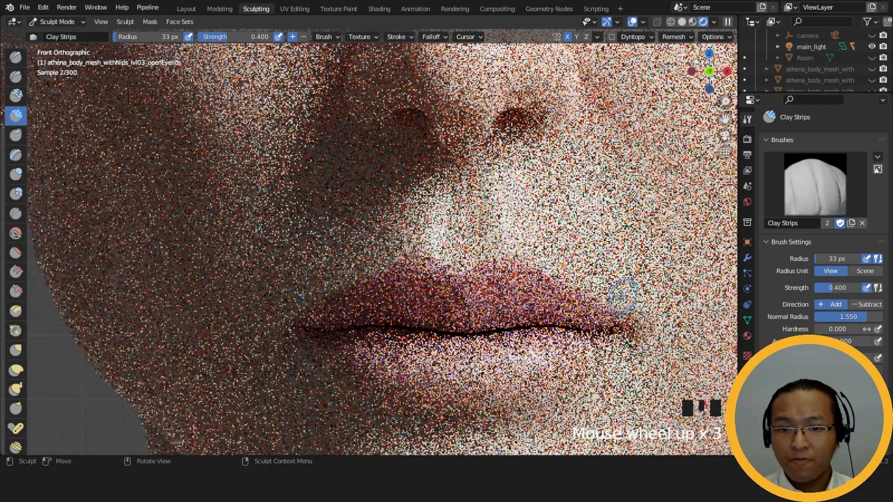
middle_drag(695, 377, 643, 355)
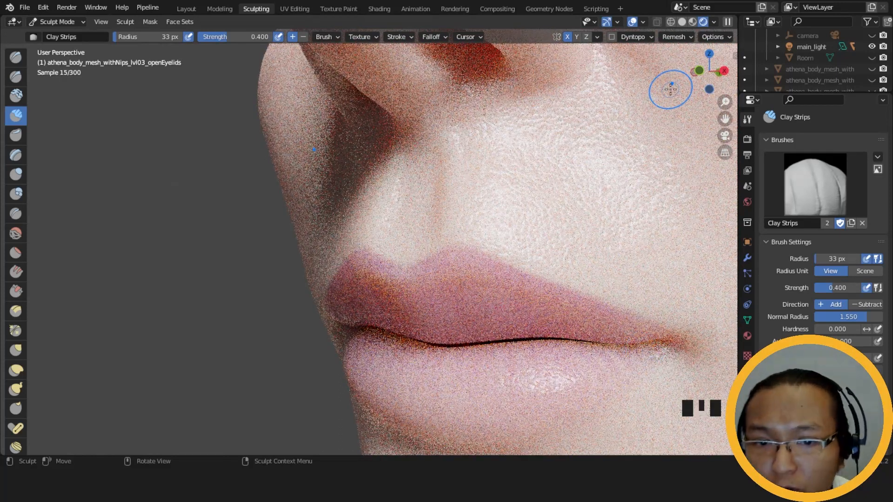
click(692, 22)
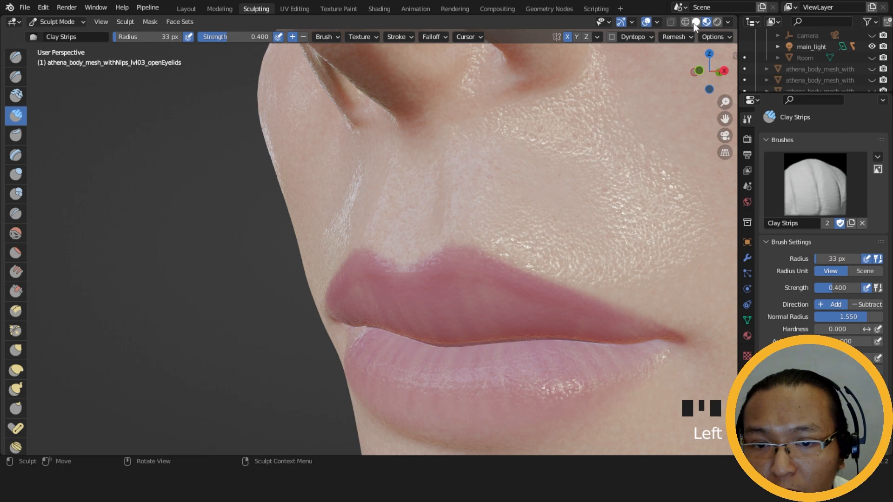
mouse_move(625, 99)
middle_down()
mouse_move(492, 229)
mouse_move(535, 196)
mouse_move(549, 215)
mouse_move(527, 246)
mouse_move(535, 239)
middle_up()
- Check the mouth area with the wireframe overlay and compare the lip border in solid shading and material preview
click(656, 21)
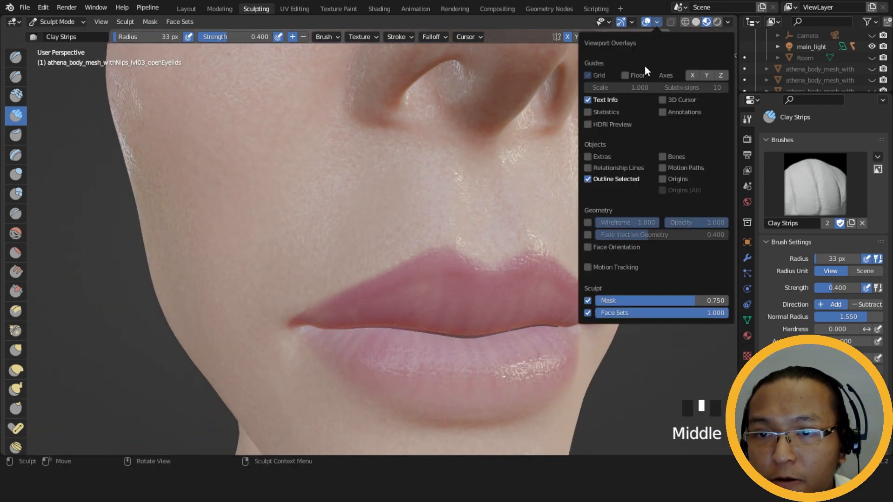
click(588, 222)
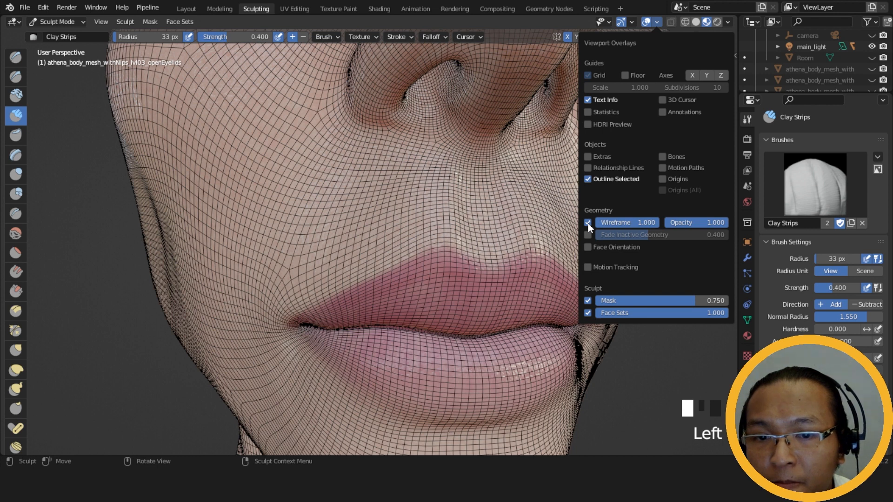
click(588, 222)
click(588, 222)
click(588, 222)
click(696, 23)
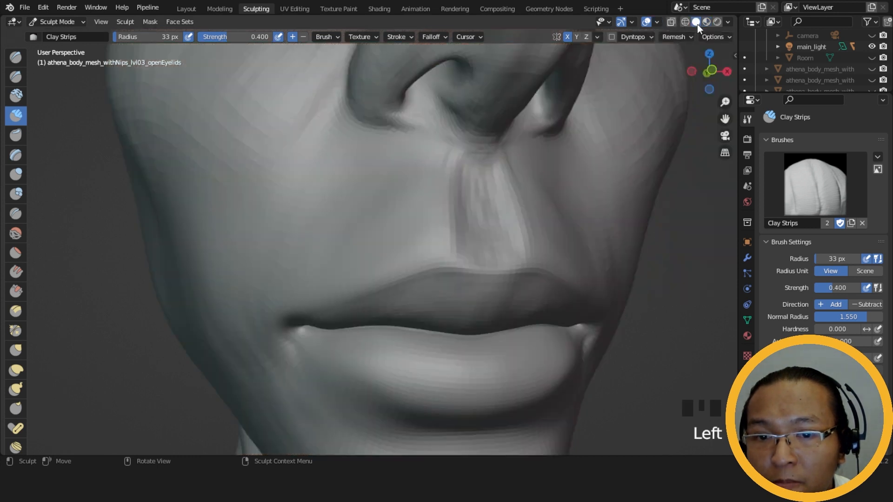
click(708, 23)
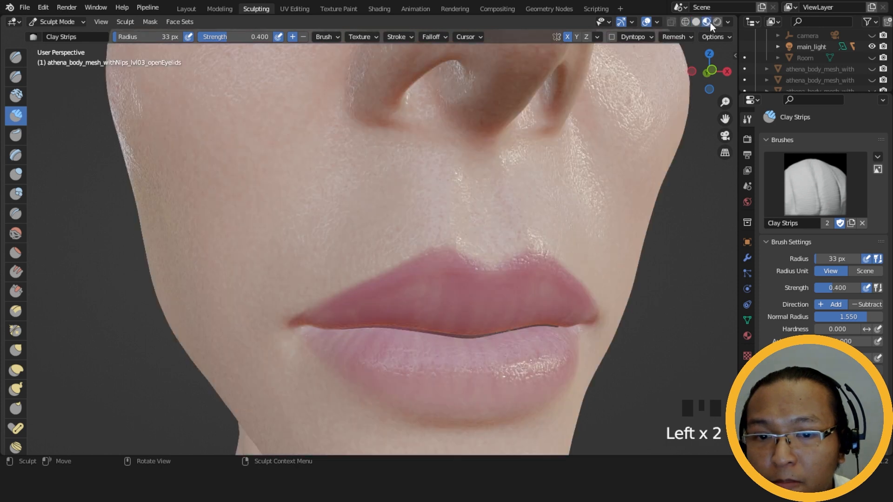
- Examine the mesh topology around the mouth in Edit Mode, in material preview and in solid shading from the front
middle_drag(528, 245, 540, 222)
scroll(540, 223, down, 4)
key(Tab)
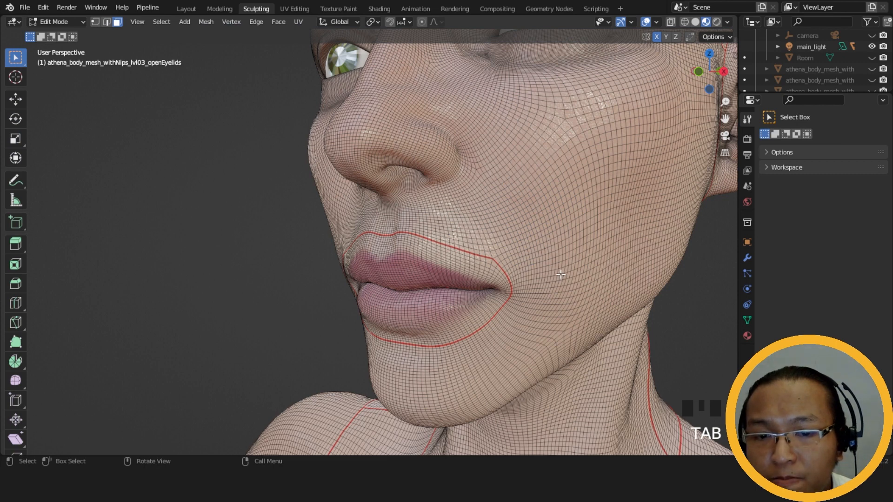
scroll(557, 274, up, 4)
middle_drag(557, 273, 382, 261)
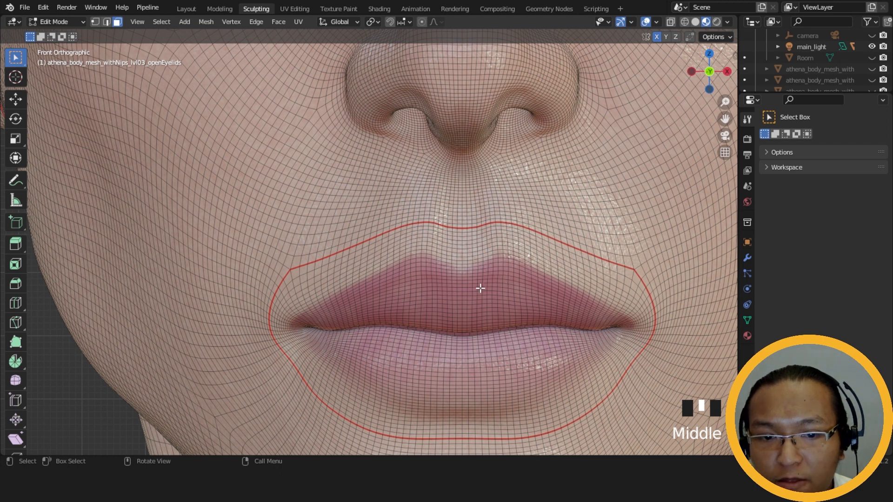
scroll(480, 289, up, 2)
click(695, 22)
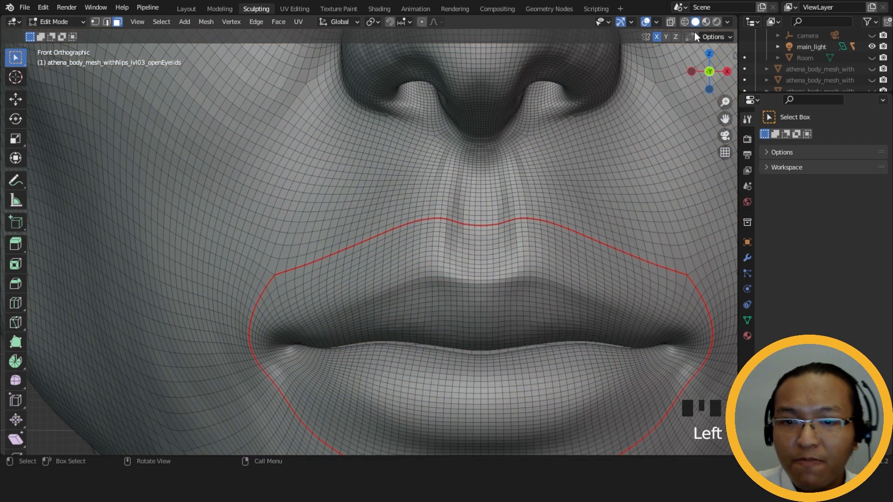
- Return to Sculpt Mode, compare the lip border in material preview and solid shading, and overlay the wireframe on the mouth
key(Tab)
mouse_move(591, 174)
middle_down()
mouse_move(512, 249)
mouse_move(594, 175)
middle_up()
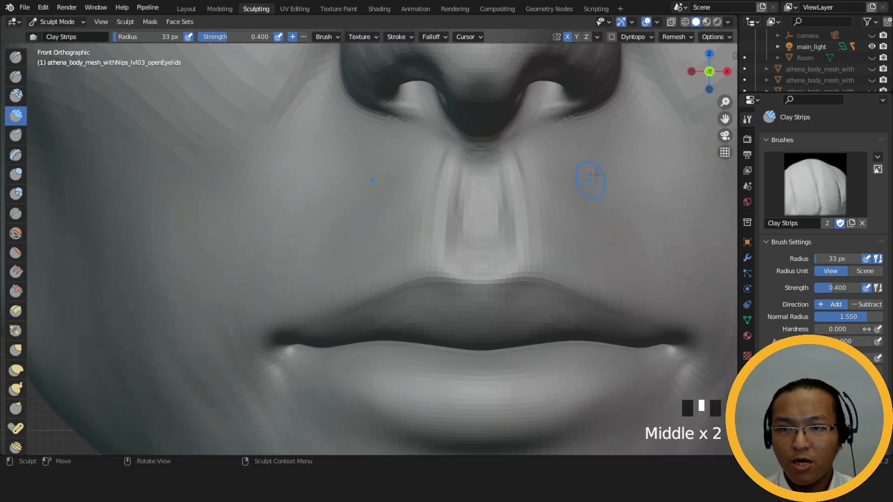
click(656, 22)
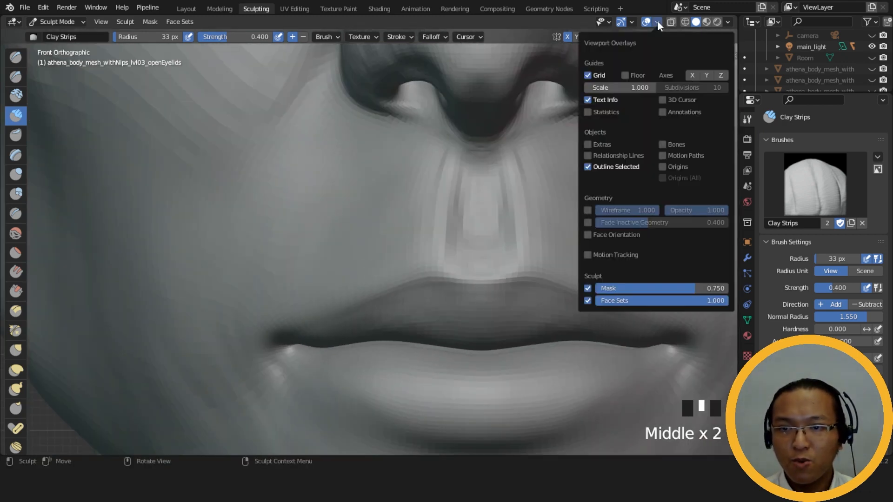
click(707, 22)
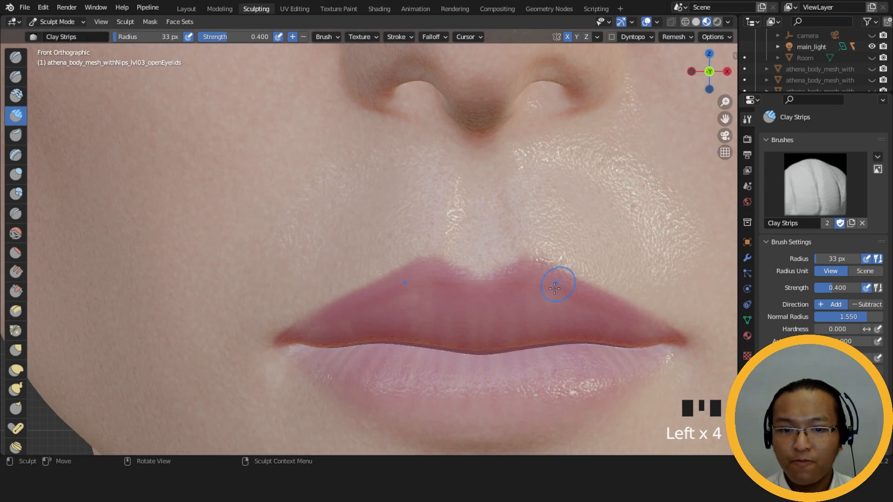
shift+middle_drag(524, 313, 525, 284)
click(696, 22)
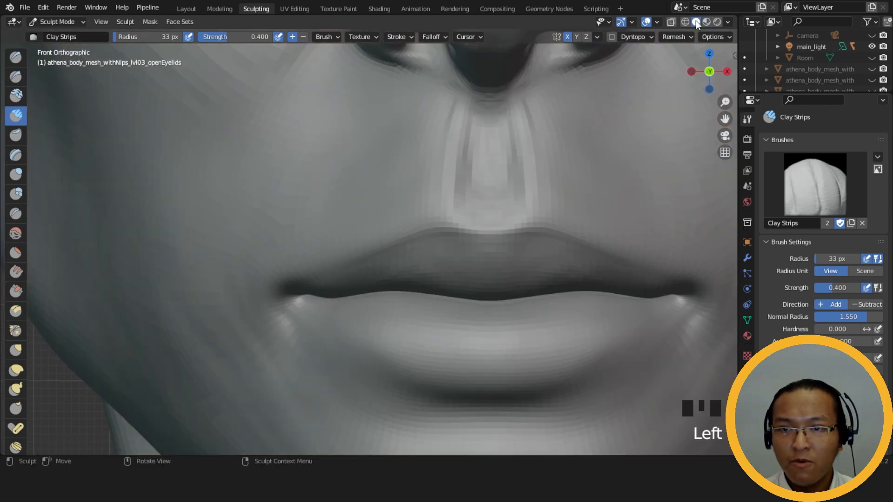
click(657, 22)
click(588, 210)
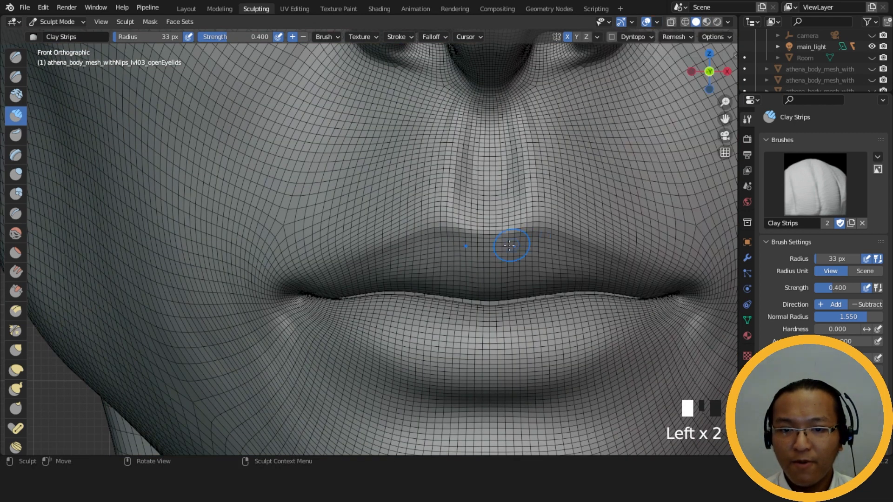
shift+middle_drag(520, 244, 502, 194)
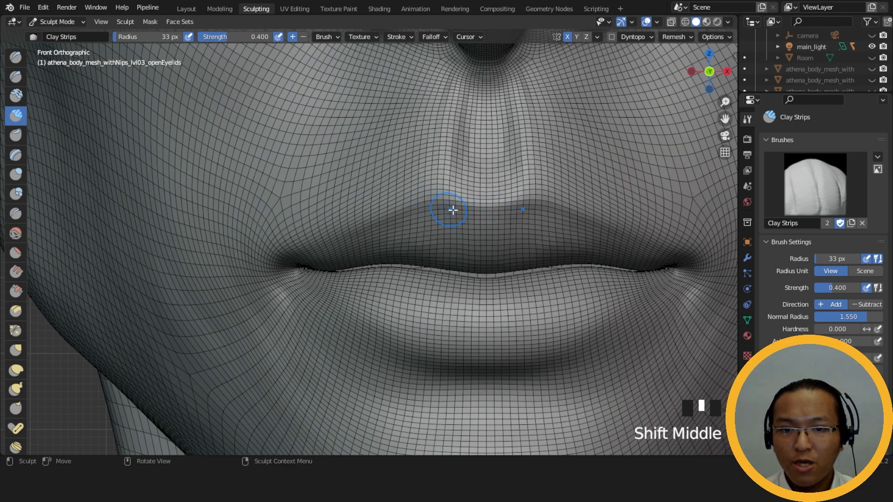
- In Edit Mode, select the face loop along the sculpted lip border, then the loop along the painted lip border in material preview
key(Tab)
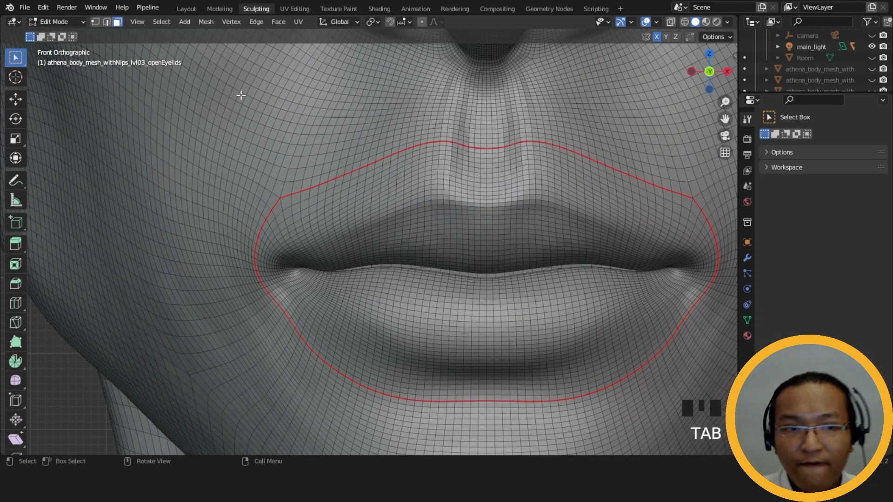
alt+click(445, 205)
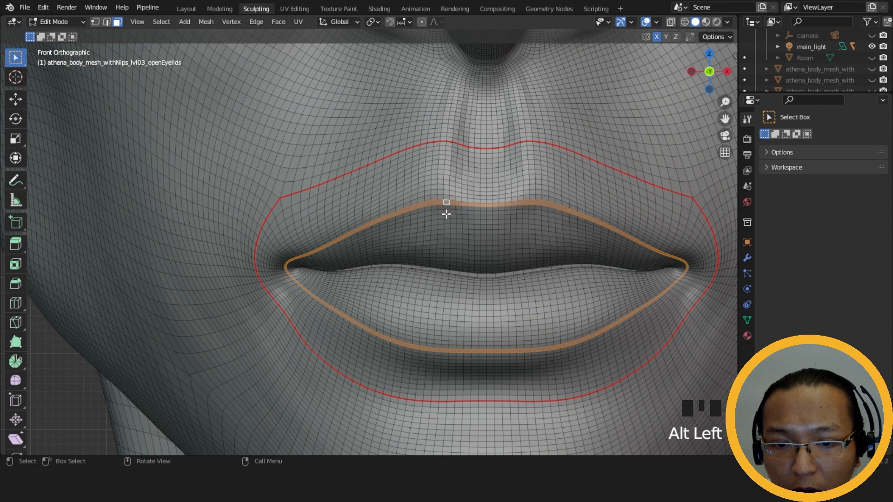
click(706, 21)
alt+click(444, 183)
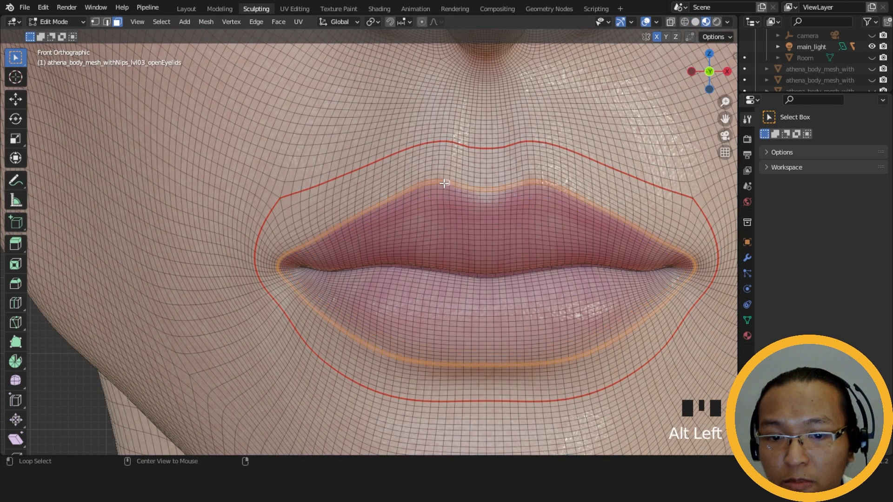
mouse_move(446, 186)
middle_down()
mouse_move(463, 160)
mouse_move(460, 134)
mouse_move(465, 205)
mouse_move(489, 177)
mouse_move(497, 185)
mouse_move(459, 187)
middle_up()
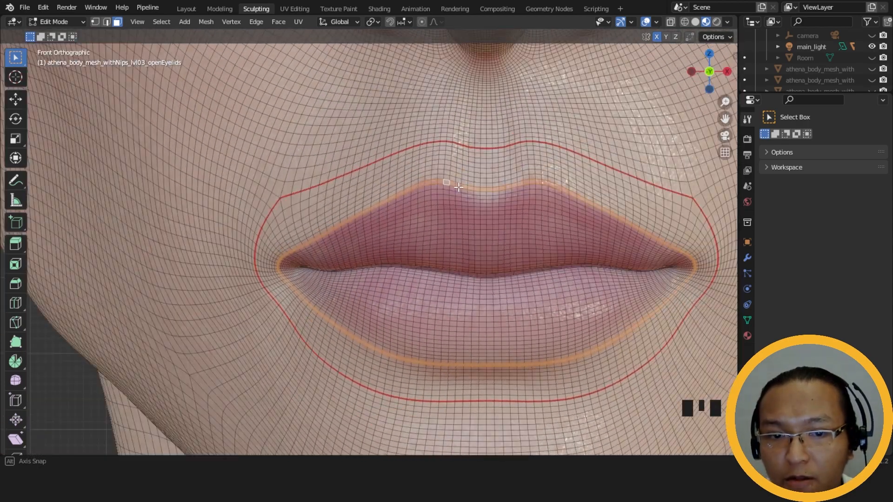
middle_drag(498, 327, 591, 282)
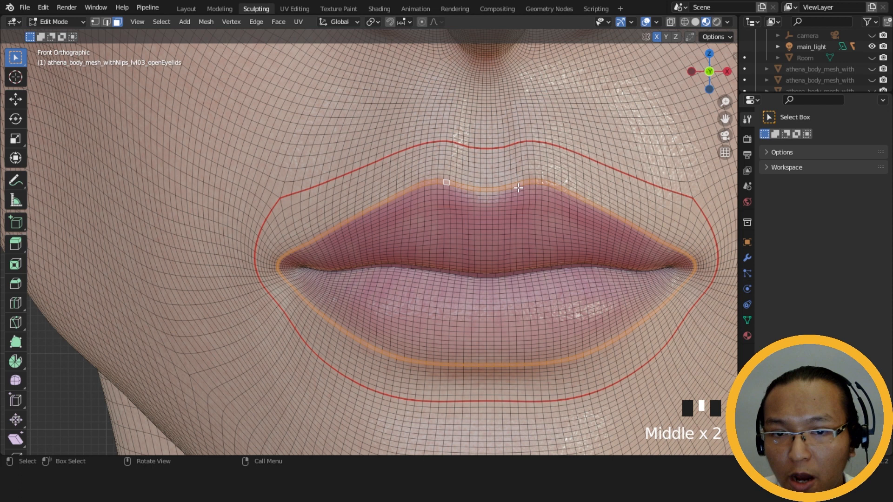
- Turn off the wireframe overlay and compare the selected loop with the sculpted upper lip border in solid shading
ctrl+middle_drag(518, 188, 526, 157)
click(656, 22)
click(587, 223)
click(695, 22)
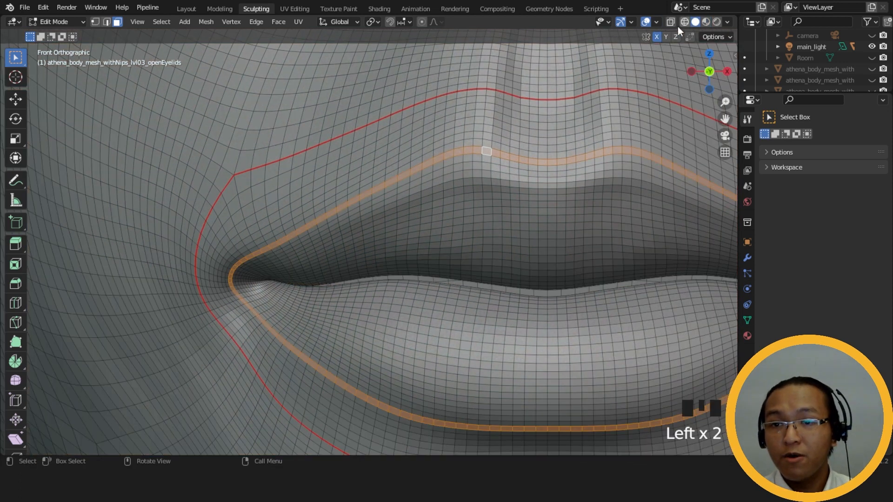
click(657, 21)
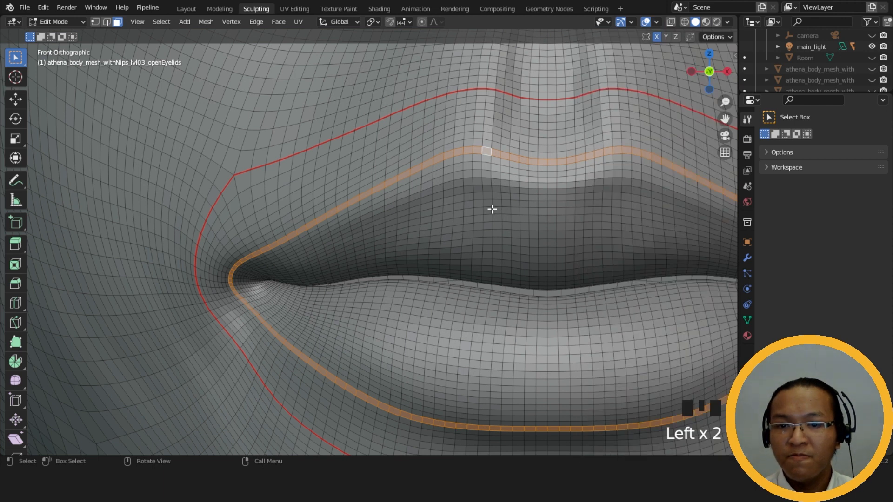
double_click(496, 204)
- In Sculpt Mode, set the Clay Strips radius to 37 px, carve below the cupid's bow peak and smooth the upper lip
key(Tab)
key(f)
click(518, 215)
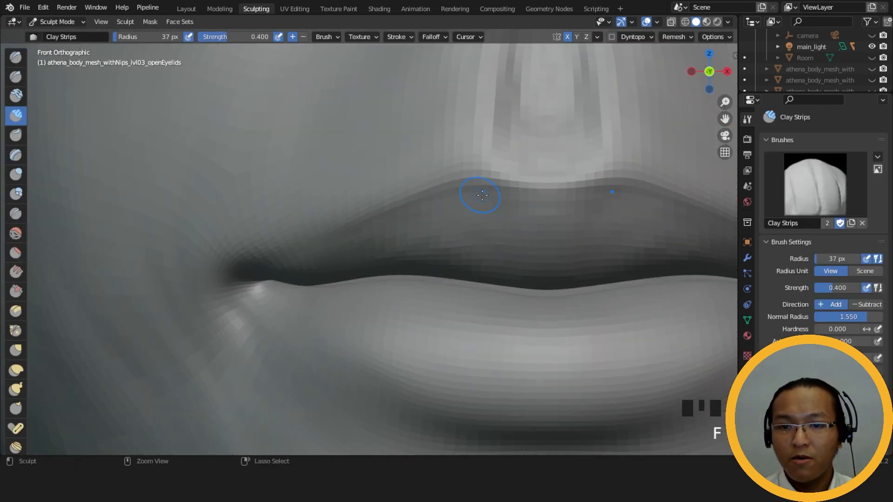
ctrl+click(480, 194)
ctrl+click(489, 195)
ctrl+drag(494, 195, 499, 195)
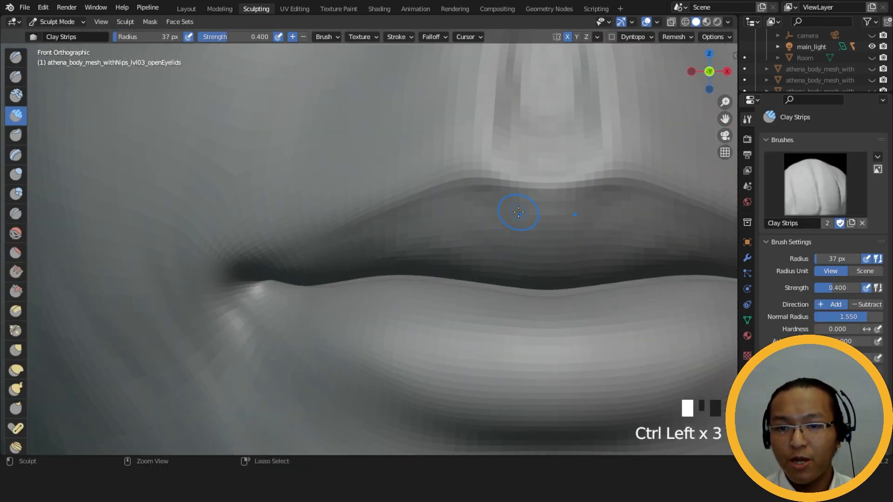
shift+click(452, 217)
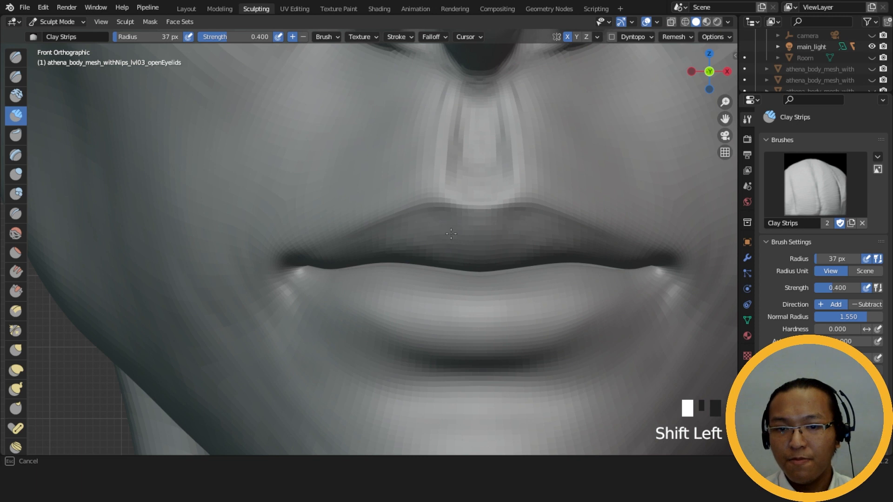
shift+drag(451, 234, 472, 247)
- Carve lightly under the upper lip border near the cupid's bow from a three-quarter angle and smooth it
middle_drag(472, 247, 516, 249)
ctrl+click(493, 218)
ctrl+click(484, 215)
middle_drag(479, 214, 519, 213)
shift+click(519, 213)
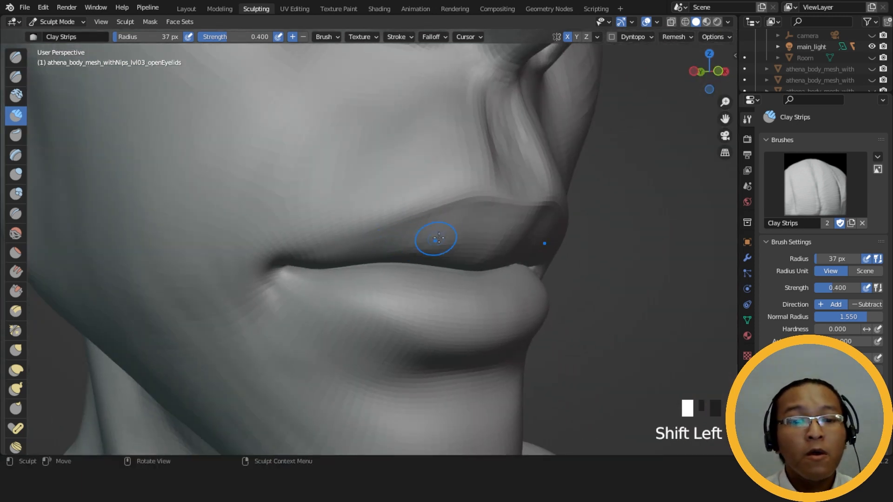
- Carve along the upper lip from the cupid's bow peak towards the mouth corner with subtractive Clay Strips strokes
mouse_move(439, 237)
shift+middle_down()
mouse_move(493, 235)
mouse_move(482, 202)
shift+middle_up()
ctrl+drag(482, 201, 388, 227)
ctrl+drag(489, 191, 466, 200)
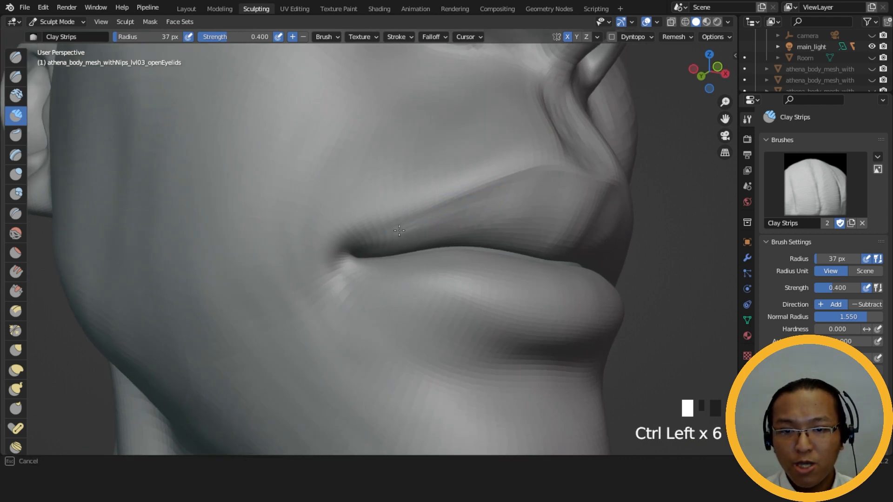
ctrl+drag(424, 228, 432, 228)
ctrl+drag(433, 227, 441, 227)
ctrl+drag(441, 227, 449, 227)
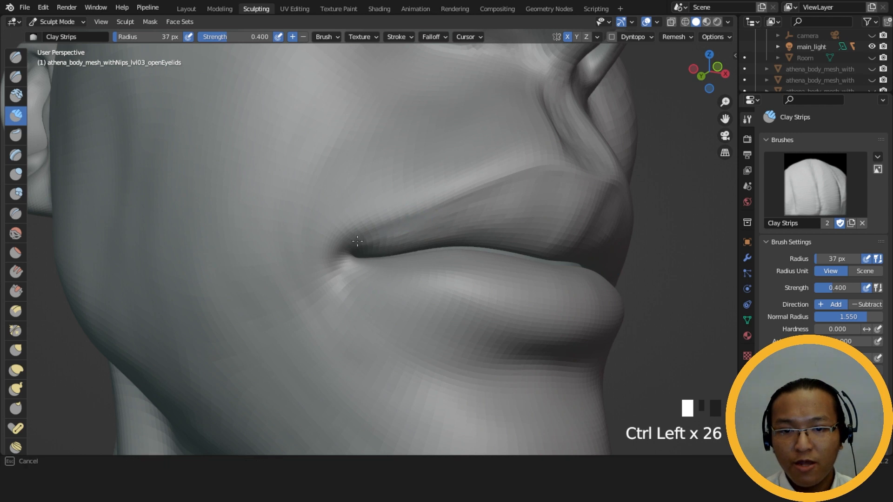
- Carve the outer part of the upper lip into the mouth corner from low angles and smooth it
middle_drag(470, 244, 420, 221)
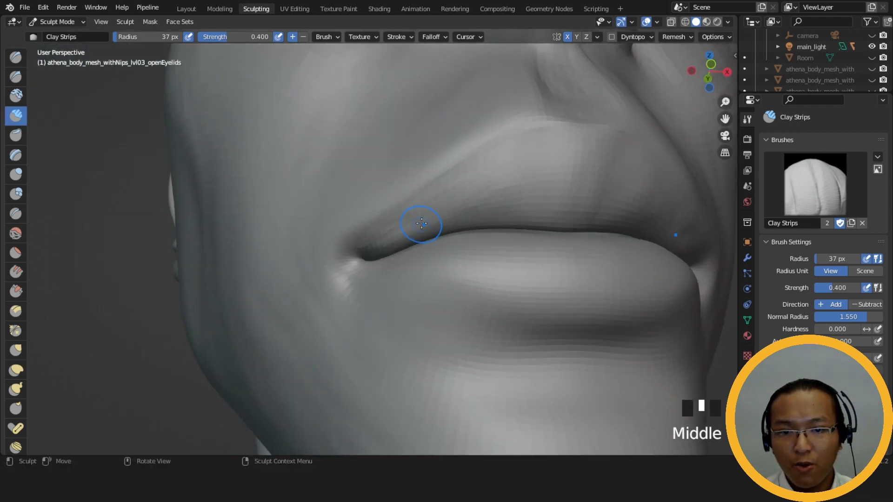
ctrl+drag(421, 220, 389, 246)
mouse_move(419, 225)
middle_down()
mouse_move(482, 245)
mouse_move(454, 231)
middle_up()
ctrl+drag(454, 232, 395, 246)
ctrl+drag(404, 240, 358, 242)
middle_drag(363, 238, 415, 211)
shift+drag(415, 219, 427, 240)
- Zoom in on the mouth corner and carve the upper lip surface beside it with short subtractive strokes
mouse_move(390, 247)
middle_down()
mouse_move(369, 283)
mouse_move(372, 233)
middle_up()
middle_drag(480, 251, 504, 216)
ctrl+drag(506, 216, 480, 230)
ctrl+drag(429, 242, 425, 244)
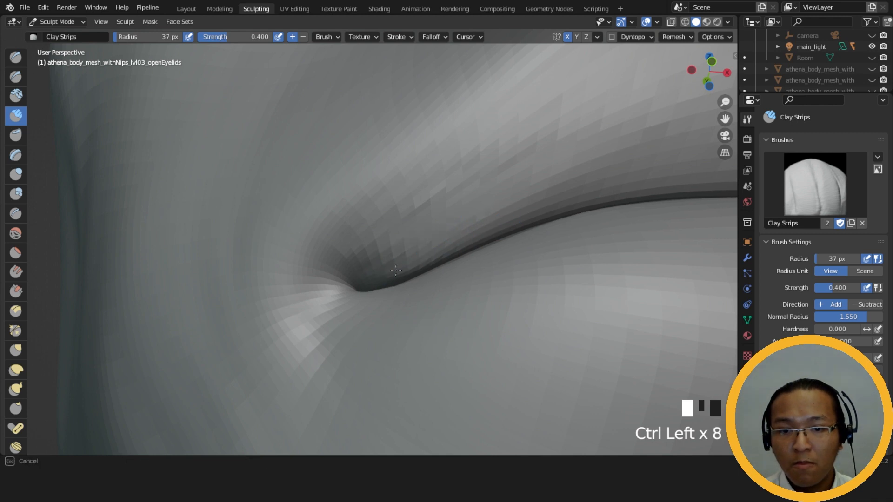
ctrl+drag(457, 244, 455, 246)
- Smooth the carved mouth corner and the adjoining upper lip from several close angles
middle_drag(455, 246, 400, 289)
shift+drag(396, 293, 405, 282)
middle_drag(410, 282, 488, 287)
shift+drag(444, 279, 430, 280)
mouse_move(363, 305)
middle_down()
mouse_move(317, 317)
mouse_move(326, 315)
middle_up()
shift+drag(500, 279, 502, 278)
ctrl+middle_drag(462, 277, 479, 245)
shift+drag(478, 245, 403, 243)
- Carve the upper lip side along its border to the mouth corner from a side angle and smooth the transition
mouse_move(403, 243)
middle_down()
mouse_move(515, 195)
mouse_move(494, 225)
middle_up()
ctrl+drag(495, 224, 391, 250)
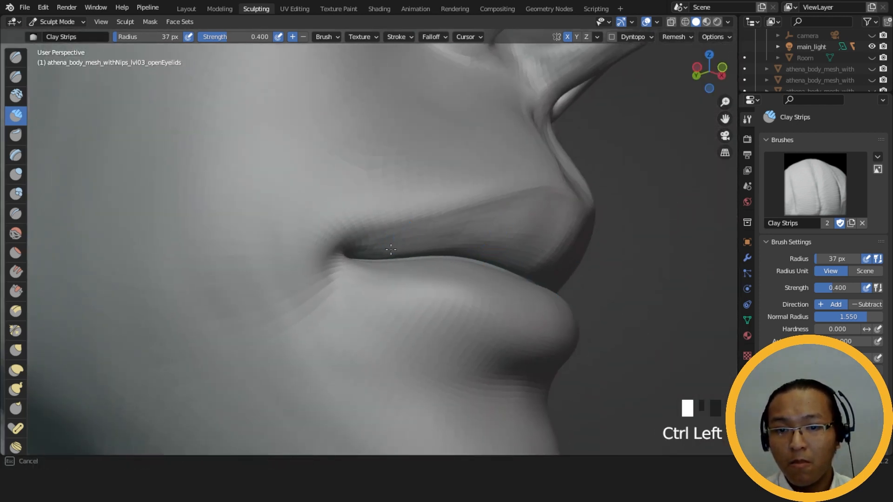
middle_drag(374, 229, 408, 230)
shift+drag(409, 229, 444, 226)
mouse_move(444, 226)
ctrl+mouse_down()
mouse_move(494, 215)
mouse_move(476, 204)
ctrl+mouse_up()
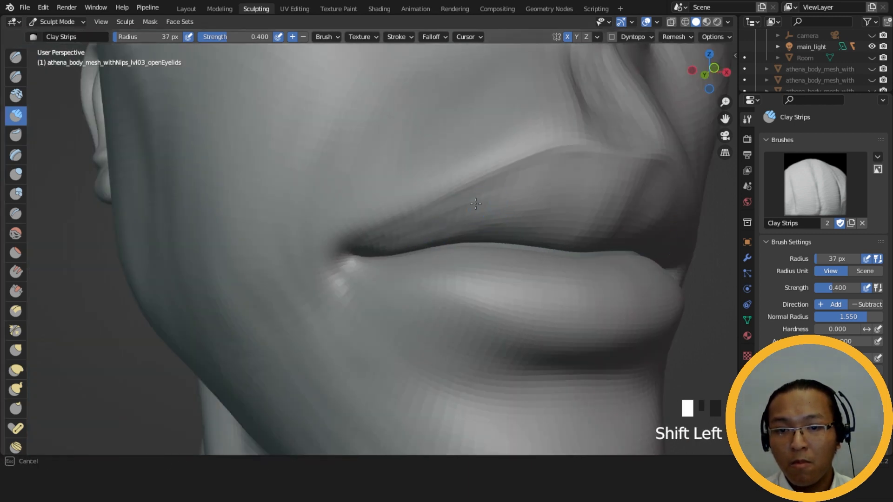
- Preview the reshaped upper lip and mouth corner in rendered shading from the side
middle_drag(402, 240, 545, 240)
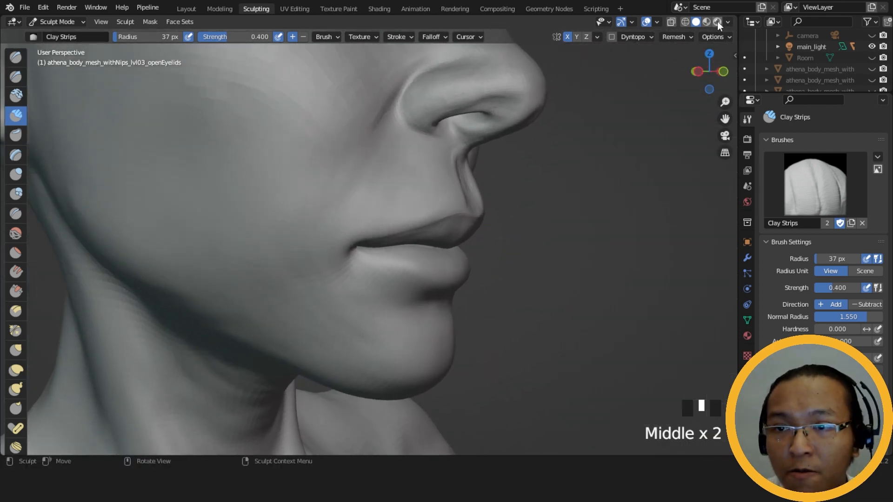
click(718, 22)
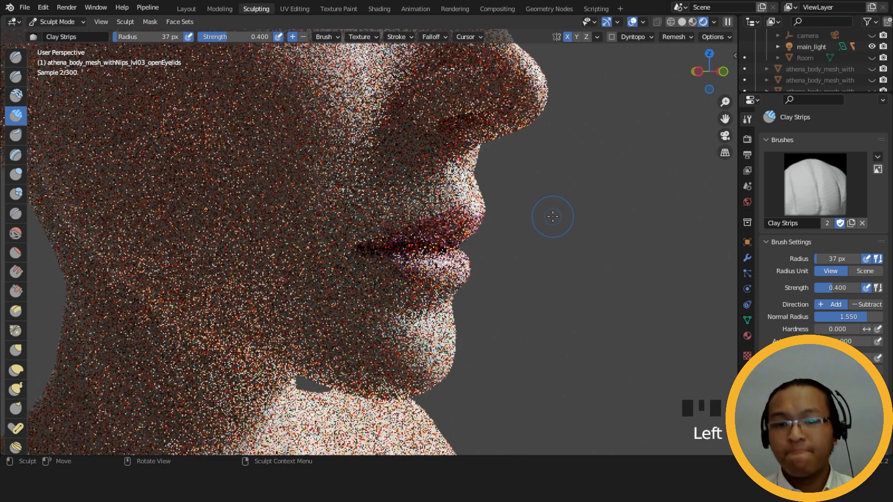
- Check the lips from the front in rendered shading, return to solid shading and carve the upper lip near the mouth corner
middle_drag(552, 216, 484, 215)
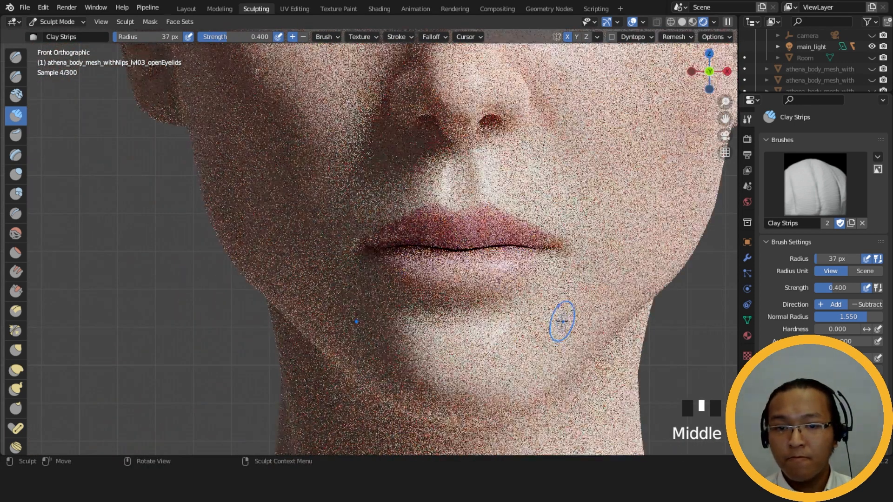
click(682, 21)
middle_drag(479, 170, 449, 181)
ctrl+click(368, 238)
ctrl+click(368, 238)
ctrl+click(368, 237)
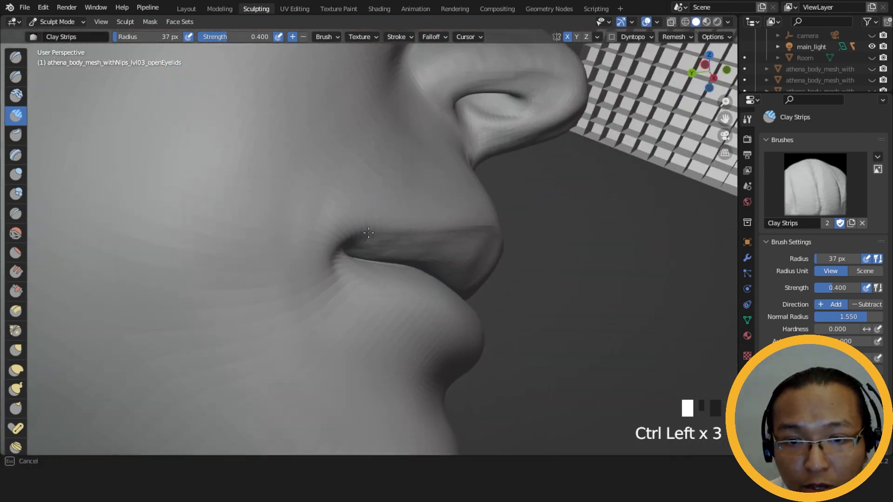
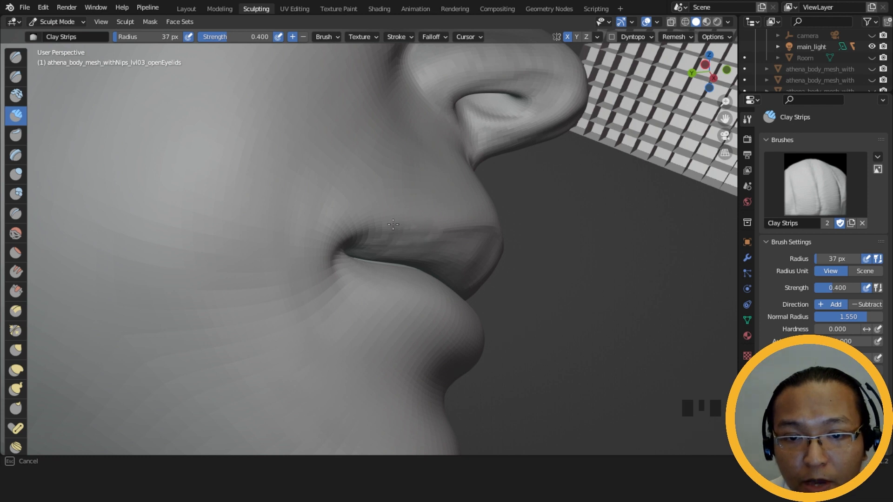
- Smooth the upper lip beside the mouth corner and carve along its border with subtractive Clay Strips strokes
middle_drag(374, 235, 391, 231)
mouse_move(391, 231)
shift+mouse_down()
mouse_move(431, 208)
mouse_move(417, 237)
mouse_move(387, 242)
shift+mouse_up()
ctrl+drag(434, 229, 387, 241)
ctrl+drag(435, 229, 394, 239)
mouse_move(438, 229)
ctrl+mouse_down()
mouse_move(409, 238)
mouse_move(424, 239)
ctrl+mouse_up()
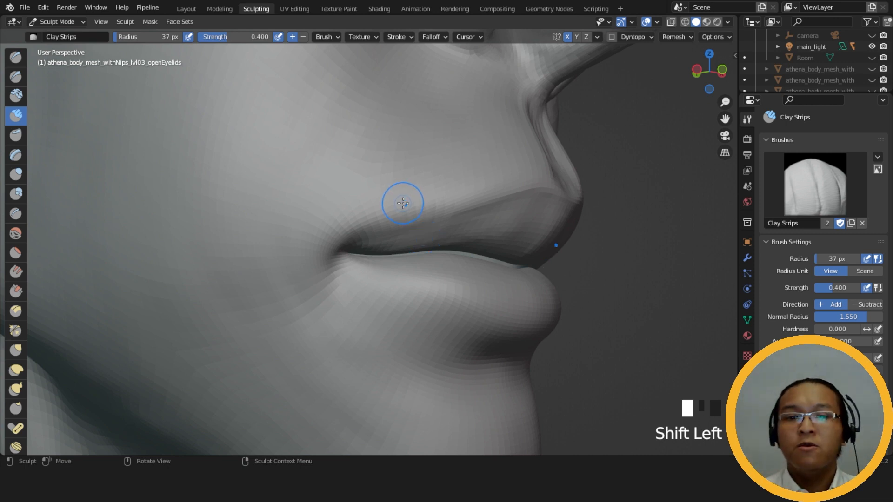
- Build up the upper lip border towards the mouth corner with Clay Strips, undoing one stray stroke, and smooth the transition
drag(403, 204, 427, 187)
drag(358, 195, 436, 187)
key(ctrl+z)
drag(350, 218, 467, 191)
drag(419, 210, 461, 204)
drag(398, 231, 414, 227)
drag(361, 242, 401, 231)
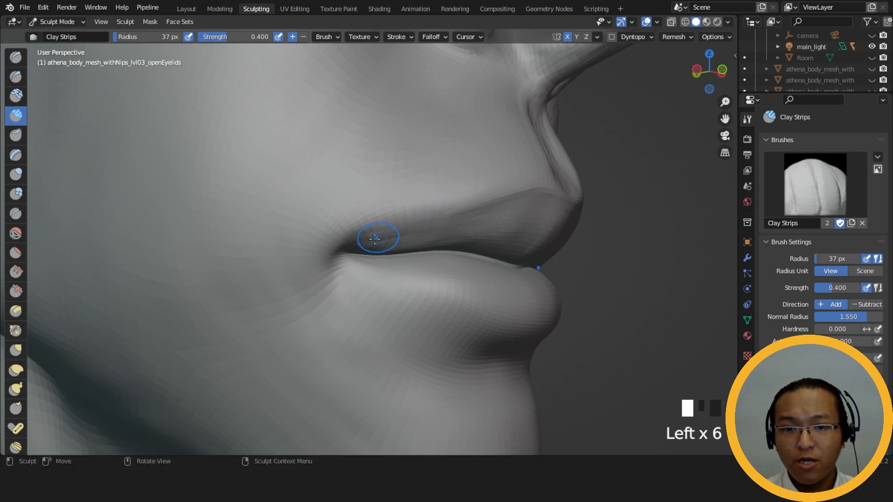
middle_drag(398, 236, 460, 237)
shift+drag(461, 237, 421, 229)
- Nudge the mouth corner with a resized Grab brush from several close angles and undo the last nudge
middle_drag(421, 229, 361, 263)
key(g)
key(f)
click(414, 258)
mouse_move(425, 251)
middle_down()
mouse_move(379, 275)
mouse_move(358, 241)
middle_up()
drag(359, 241, 362, 244)
middle_drag(362, 244, 380, 252)
drag(379, 252, 379, 250)
mouse_move(379, 250)
middle_down()
mouse_move(353, 243)
mouse_move(379, 191)
mouse_move(416, 189)
mouse_move(399, 184)
middle_up()
key(ctrl+z)
- Pull the skin around the mouth corner into shape with the Grab brush, adjusting its radius between viewing angles
drag(378, 215, 374, 218)
middle_drag(374, 218, 349, 191)
key(f)
click(355, 225)
mouse_move(402, 219)
middle_down()
mouse_move(419, 241)
mouse_move(349, 194)
mouse_move(370, 187)
mouse_move(359, 180)
middle_up()
drag(359, 180, 372, 185)
mouse_move(372, 185)
middle_down()
mouse_move(424, 149)
mouse_move(399, 198)
middle_up()
key(f)
mouse_move(366, 233)
middle_down()
mouse_move(403, 285)
mouse_move(420, 339)
mouse_move(515, 294)
mouse_move(509, 303)
mouse_move(431, 318)
mouse_move(554, 229)
mouse_move(419, 219)
middle_up()
- Build up the skin above the mouth corner with Clay Strips at a 31 px radius
click(15, 114)
key(f)
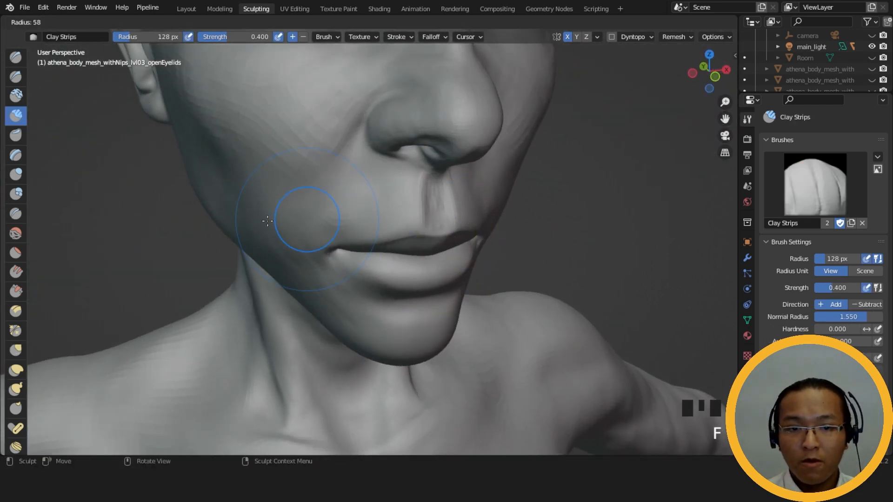
scroll(359, 210, up, 3)
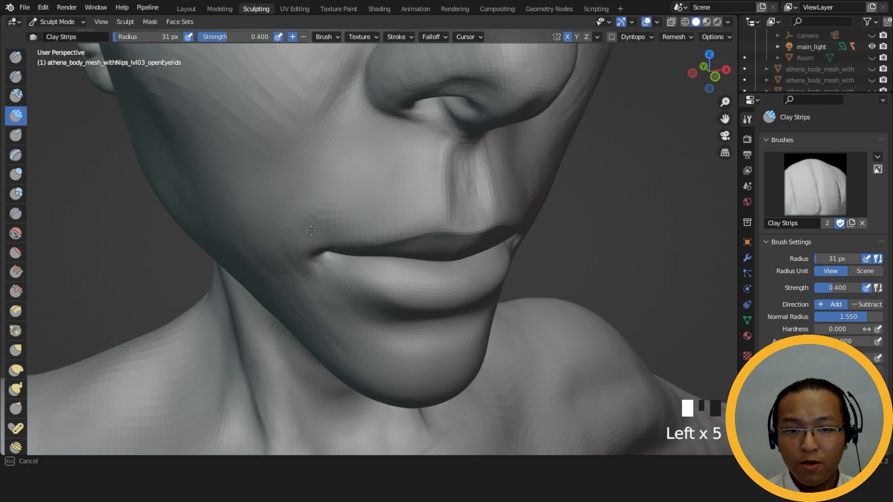
drag(364, 220, 376, 232)
middle_drag(363, 221, 395, 223)
- Smooth the area above the mouth corner and carve short strokes into the skin above the upper lip side
shift+drag(325, 228, 311, 208)
ctrl+drag(314, 218, 335, 203)
ctrl+drag(350, 223, 352, 204)
ctrl+drag(366, 228, 365, 215)
- Carve along the base of the nostril wing in the front view with subtractive strokes
mouse_move(366, 215)
middle_down()
mouse_move(490, 185)
mouse_move(362, 197)
mouse_move(370, 152)
middle_up()
ctrl+drag(356, 121, 371, 122)
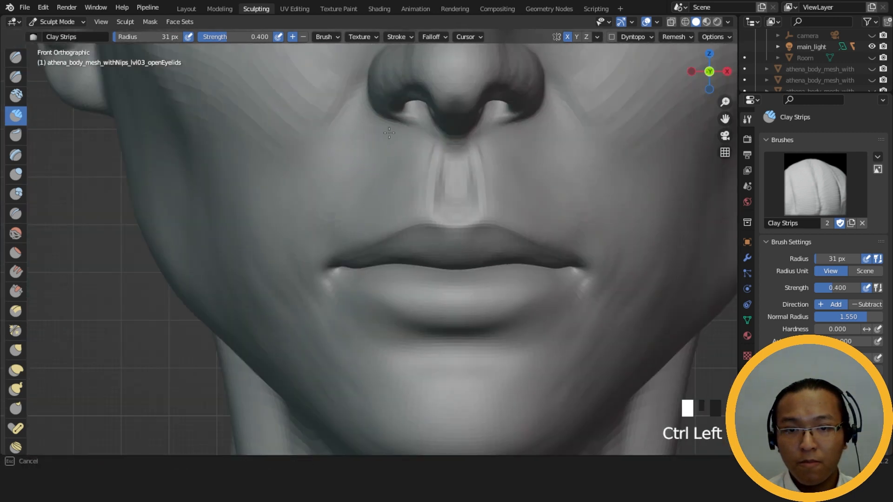
shift+middle_drag(397, 130, 370, 168)
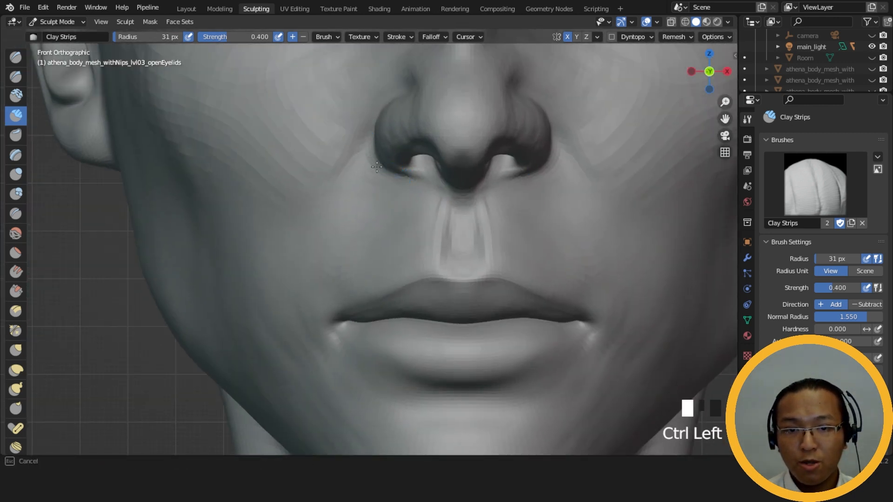
ctrl+drag(382, 173, 405, 178)
ctrl+drag(375, 168, 402, 178)
- Deepen the crease beside the nostril wing and the start of the nasolabial fold with short subtractive strokes
mouse_move(316, 200)
middle_down()
mouse_move(320, 183)
mouse_move(369, 175)
middle_up()
ctrl+drag(369, 175, 359, 175)
ctrl+drag(365, 174, 357, 176)
ctrl+drag(363, 172, 357, 175)
ctrl+drag(363, 172, 354, 174)
ctrl+drag(358, 167, 350, 177)
ctrl+drag(360, 170, 351, 179)
mouse_move(355, 178)
ctrl+mouse_down()
mouse_move(363, 191)
mouse_move(355, 182)
ctrl+mouse_up()
ctrl+drag(360, 168, 353, 179)
ctrl+drag(359, 165, 350, 199)
middle_drag(350, 199, 284, 240)
- Smooth the start of the nasolabial fold and carve the outer base of the nostril wing from several angles
shift+drag(352, 191, 361, 169)
middle_drag(391, 186, 350, 218)
ctrl+drag(372, 168, 378, 175)
ctrl+drag(372, 168, 376, 173)
middle_drag(382, 179, 423, 183)
ctrl+drag(389, 168, 381, 176)
ctrl+drag(387, 164, 378, 170)
ctrl+drag(383, 160, 378, 171)
ctrl+drag(384, 162, 379, 174)
ctrl+drag(385, 166, 378, 180)
ctrl+drag(386, 167, 380, 178)
ctrl+drag(386, 169, 381, 179)
- Carve from under the nostril outwards into the nasolabial fold with short subtractive strokes in the front view
alt+middle_drag(426, 189, 410, 190)
ctrl+drag(406, 178, 394, 182)
ctrl+drag(390, 176, 384, 180)
ctrl+drag(380, 174, 353, 177)
ctrl+drag(353, 175, 350, 184)
ctrl+drag(352, 183, 350, 187)
ctrl+drag(352, 186, 350, 190)
ctrl+drag(352, 189, 351, 193)
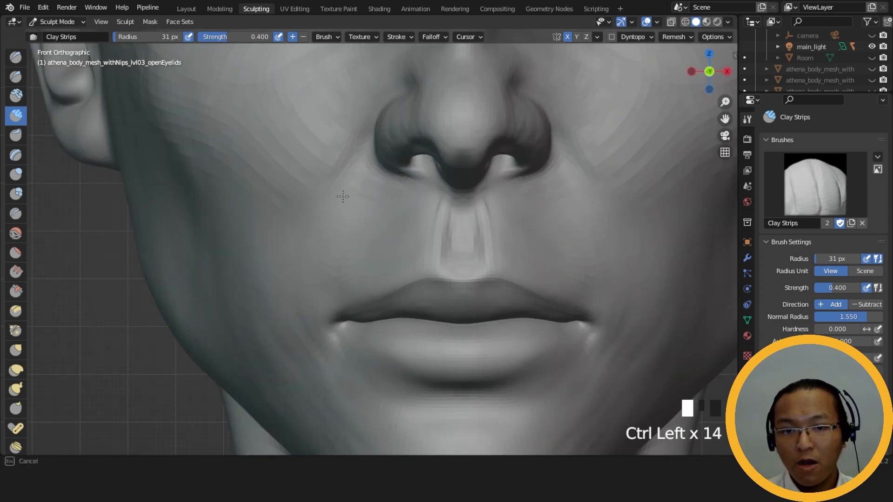
- Carve the nasolabial fold down from the nostril wing from side angles and smooth the skin around it
middle_drag(371, 221, 361, 179)
ctrl+drag(361, 179, 324, 209)
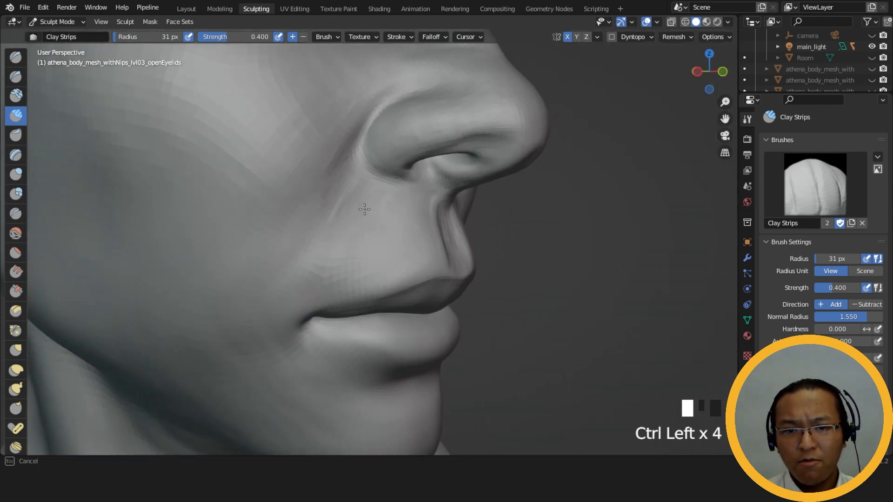
mouse_move(327, 213)
ctrl+mouse_down()
mouse_move(351, 166)
mouse_move(335, 177)
ctrl+mouse_up()
ctrl+drag(335, 176, 328, 192)
middle_drag(322, 209, 351, 194)
shift+drag(350, 193, 384, 183)
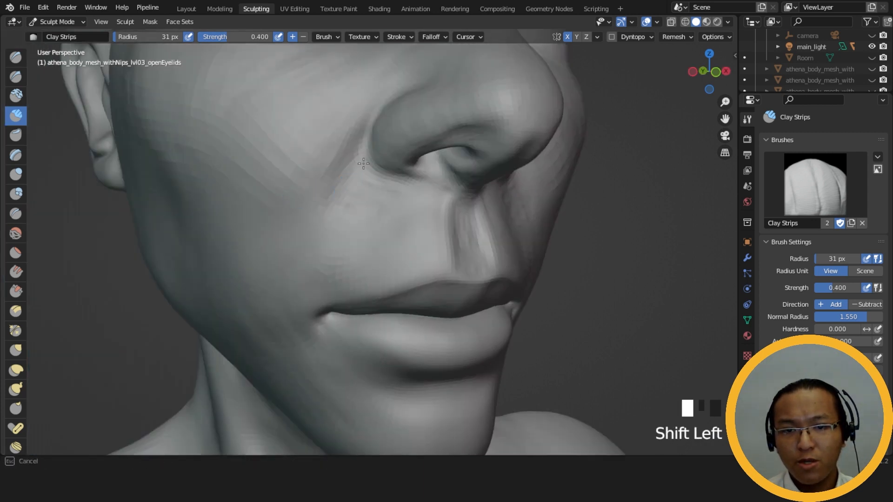
shift+drag(354, 210, 352, 207)
- Build up the skin beside the nostril wing with additive Clay Strips strokes and smooth it
ctrl+middle_drag(398, 174, 390, 222)
drag(355, 194, 359, 184)
drag(359, 184, 365, 173)
drag(365, 173, 377, 166)
middle_drag(357, 185, 325, 224)
shift+drag(325, 223, 354, 181)
middle_drag(354, 181, 401, 128)
- Carve the crease at the nostril wing's base and fill the skin just beside it with additive strokes
mouse_move(400, 188)
middle_down()
mouse_move(428, 195)
mouse_move(449, 149)
mouse_move(409, 220)
mouse_move(398, 207)
middle_up()
ctrl+drag(398, 206, 396, 209)
ctrl+drag(397, 209, 396, 212)
ctrl+drag(396, 211, 379, 223)
mouse_move(377, 225)
mouse_down()
mouse_move(372, 206)
mouse_move(369, 214)
mouse_up()
drag(371, 209, 370, 216)
drag(375, 214, 405, 211)
- Add more volume around the nostril wing's base from tilted angles, with one subtractive stroke along the crease
middle_drag(405, 211, 446, 228)
drag(362, 220, 354, 239)
drag(346, 222, 365, 228)
drag(365, 228, 365, 229)
mouse_move(365, 229)
mouse_down()
mouse_move(363, 241)
mouse_move(372, 243)
mouse_up()
ctrl+drag(372, 243, 385, 243)
middle_drag(387, 244, 381, 261)
drag(350, 222, 368, 238)
drag(372, 242, 386, 236)
middle_drag(386, 236, 472, 148)
- Show the wireframe overlay and reposition the mesh along the nostril's lower edge with the Grab brush at 112 px radius
click(657, 22)
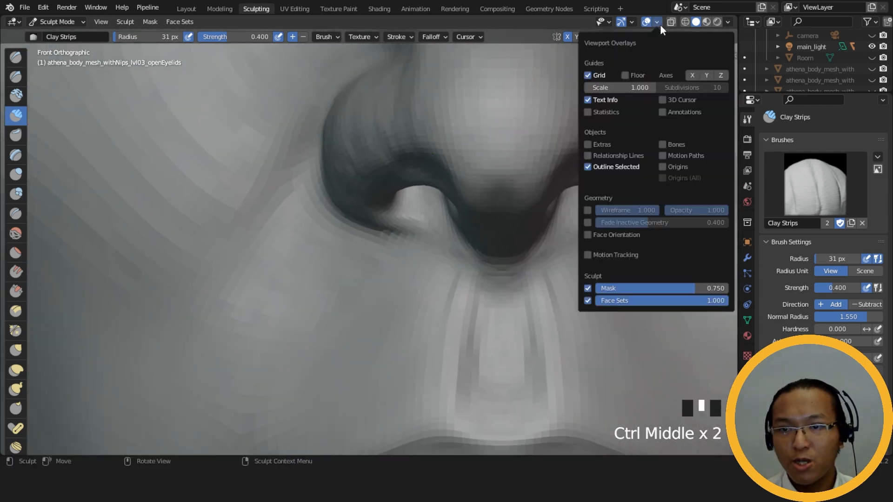
click(587, 210)
key(g)
key(f)
key(f)
click(449, 230)
drag(410, 231, 410, 223)
drag(411, 233, 408, 222)
drag(408, 227, 403, 225)
middle_drag(369, 219, 363, 221)
drag(357, 228, 358, 223)
drag(359, 234, 358, 227)
alt+middle_drag(357, 223, 351, 238)
ctrl+middle_drag(361, 232, 387, 269)
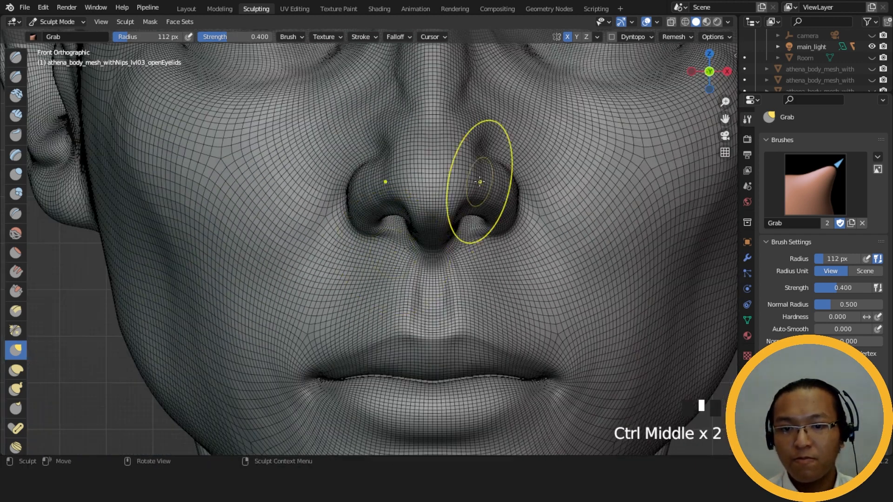
- Hide the wireframe overlay and set up the Clay Strips brush with a 49 px radius
click(658, 22)
click(590, 211)
click(16, 115)
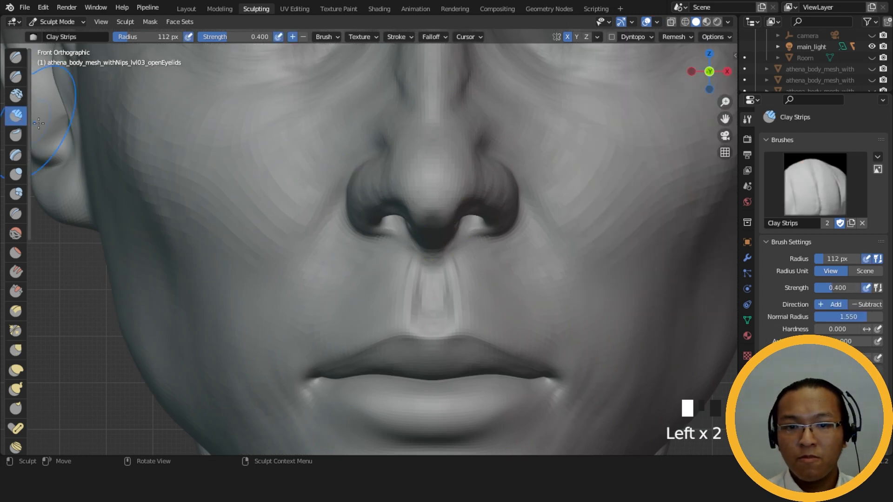
key(f)
click(369, 271)
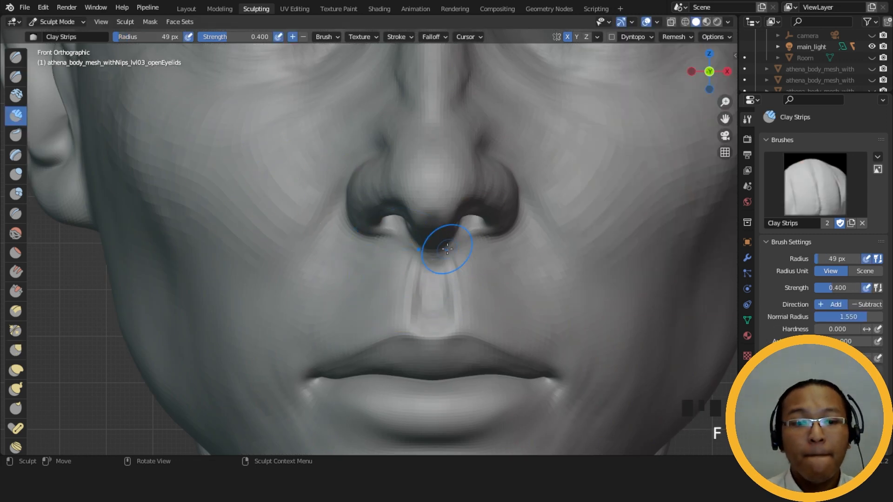
- Carve the skin between the nostril and the upper lip beside the philtrum ridge with subtractive strokes
middle_drag(444, 285, 510, 283)
middle_drag(405, 264, 372, 298)
mouse_move(372, 290)
ctrl+mouse_down()
mouse_move(353, 297)
mouse_move(378, 299)
ctrl+mouse_up()
ctrl+drag(386, 302, 368, 290)
ctrl+drag(391, 267, 389, 288)
ctrl+drag(391, 268, 392, 286)
ctrl+drag(396, 266, 396, 284)
mouse_move(397, 266)
ctrl+mouse_down()
mouse_move(398, 280)
mouse_move(367, 312)
mouse_move(400, 311)
ctrl+mouse_up()
- Reduce the brush radius to 44 px and carve the lower end of the philtrum side near the upper lip
key(f)
click(387, 281)
ctrl+drag(405, 310, 409, 316)
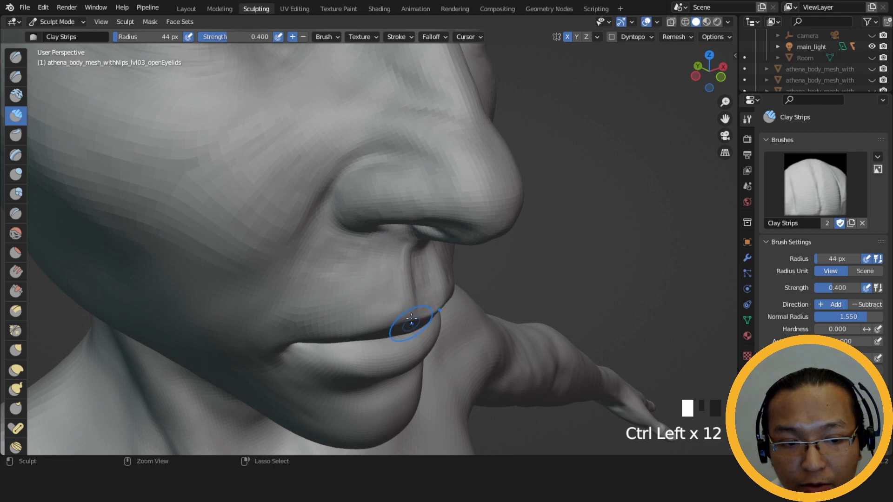
middle_drag(409, 317, 398, 265)
ctrl+drag(417, 344, 406, 381)
ctrl+drag(415, 361, 422, 350)
- Smooth the skin above the upper lip and carve it between the philtrum and the mouth corner with long subtractive strokes
shift+middle_drag(419, 363, 434, 282)
shift+drag(432, 282, 354, 294)
mouse_move(372, 294)
ctrl+mouse_down()
mouse_move(408, 289)
mouse_move(372, 293)
mouse_move(400, 287)
ctrl+mouse_up()
ctrl+drag(411, 284, 433, 293)
mouse_move(434, 287)
ctrl+mouse_down()
mouse_move(438, 298)
mouse_move(353, 338)
ctrl+mouse_up()
ctrl+drag(353, 337, 435, 288)
mouse_move(434, 289)
ctrl+mouse_down()
mouse_move(421, 286)
mouse_move(435, 284)
ctrl+mouse_up()
- Smooth the carved skin above the upper lip from the philtrum side towards the cheek
middle_drag(463, 270, 494, 268)
mouse_move(415, 261)
shift+mouse_down()
mouse_move(423, 263)
mouse_move(393, 296)
mouse_move(349, 295)
shift+mouse_up()
shift+drag(338, 292, 309, 285)
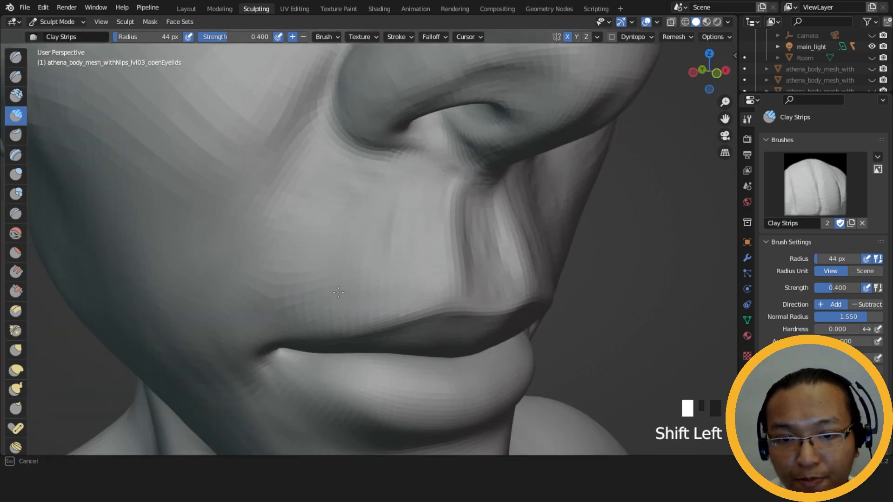
- Smooth the skin between the nostril and the upper lip
middle_drag(310, 286, 406, 317)
mouse_move(434, 235)
middle_down()
mouse_move(407, 224)
mouse_move(426, 209)
mouse_move(384, 262)
middle_up()
shift+drag(385, 262, 384, 261)
mouse_move(386, 228)
shift+mouse_down()
mouse_move(390, 202)
mouse_move(347, 201)
shift+mouse_up()
- Carve the skin below the nostril with short subtractive strokes beside the philtrum and undo the last two strokes
ctrl+drag(363, 201, 345, 202)
ctrl+drag(361, 201, 344, 203)
ctrl+drag(361, 201, 345, 203)
ctrl+drag(358, 201, 386, 199)
ctrl+drag(376, 215, 384, 199)
ctrl+drag(376, 215, 385, 199)
mouse_move(376, 215)
ctrl+mouse_down()
mouse_move(386, 198)
mouse_move(400, 214)
ctrl+mouse_up()
ctrl+drag(399, 214, 391, 228)
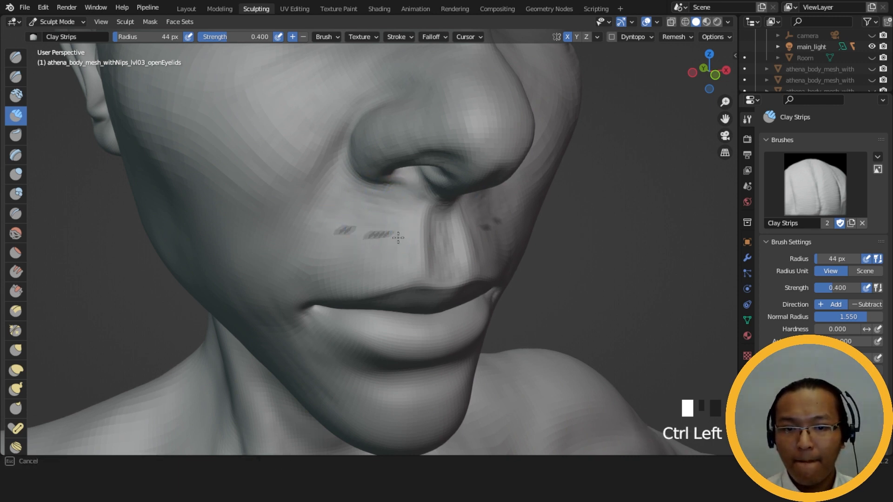
key(ctrl+z)
key(ctrl+z)
- Smooth the skin below the nostril and carve it along the philtrum's outer side with short vertical subtractive strokes
mouse_move(378, 225)
shift+mouse_down()
mouse_move(359, 193)
mouse_move(399, 199)
shift+mouse_up()
middle_drag(399, 200, 458, 199)
ctrl+drag(389, 218, 391, 232)
ctrl+drag(386, 226, 393, 243)
mouse_move(394, 244)
ctrl+mouse_down()
mouse_move(401, 250)
mouse_move(393, 237)
ctrl+mouse_up()
ctrl+drag(394, 236, 395, 233)
ctrl+drag(396, 231, 396, 207)
ctrl+drag(401, 207, 410, 207)
- Reduce the brush radius to 36 px, smooth beside the philtrum, and carve downward from the nostril towards the upper lip
mouse_move(416, 240)
middle_down()
mouse_move(365, 247)
mouse_move(379, 251)
middle_up()
key(f)
mouse_move(409, 199)
shift+mouse_down()
mouse_move(418, 204)
mouse_move(409, 233)
shift+mouse_up()
mouse_move(409, 233)
middle_down()
mouse_move(498, 273)
mouse_move(407, 285)
mouse_move(437, 217)
middle_up()
mouse_move(389, 233)
mouse_down()
mouse_move(387, 215)
mouse_move(384, 233)
mouse_up()
mouse_move(386, 218)
ctrl+mouse_down()
mouse_move(381, 235)
mouse_move(396, 208)
mouse_move(384, 244)
ctrl+mouse_up()
ctrl+drag(385, 235, 379, 254)
mouse_move(382, 244)
ctrl+mouse_down()
mouse_move(375, 261)
mouse_move(382, 272)
ctrl+mouse_up()
ctrl+drag(378, 260, 372, 271)
mouse_move(373, 260)
ctrl+mouse_down()
mouse_move(368, 269)
mouse_move(361, 258)
ctrl+mouse_up()
mouse_move(372, 223)
ctrl+mouse_down()
mouse_move(348, 272)
mouse_move(343, 235)
ctrl+mouse_up()
- Build up the skin between the nostril base and the upper lip with horizontal additive strokes
mouse_move(352, 278)
mouse_down()
mouse_move(384, 270)
mouse_move(384, 259)
mouse_up()
mouse_move(352, 245)
mouse_down()
mouse_move(388, 251)
mouse_move(395, 243)
mouse_up()
drag(362, 232, 391, 238)
drag(356, 242, 386, 244)
drag(348, 229, 390, 227)
mouse_move(395, 222)
mouse_down()
mouse_move(387, 225)
mouse_move(386, 216)
mouse_up()
middle_drag(389, 240, 428, 244)
- Add clay along the skin just above the upper lip edge and smooth the area beside the philtrum
drag(339, 272, 377, 264)
drag(354, 271, 382, 261)
drag(347, 267, 384, 258)
drag(343, 264, 387, 254)
mouse_move(344, 261)
mouse_down()
mouse_move(386, 253)
mouse_move(393, 220)
mouse_up()
middle_drag(391, 265, 356, 290)
shift+drag(401, 233, 399, 215)
- Add short clay strokes above the outer upper lip near the mouth corner
middle_drag(317, 274, 366, 275)
drag(365, 275, 342, 279)
mouse_move(328, 279)
middle_down()
mouse_move(325, 256)
mouse_move(344, 265)
middle_up()
drag(349, 269, 370, 263)
drag(346, 270, 366, 264)
mouse_move(342, 272)
mouse_down()
mouse_move(314, 276)
mouse_move(351, 278)
mouse_up()
ctrl+drag(351, 278, 348, 280)
- Smooth the outer upper lip near the mouth corner and carve it with short subtractive strokes
middle_drag(379, 285, 325, 313)
shift+drag(331, 285, 339, 281)
middle_drag(392, 293, 343, 268)
shift+drag(343, 274, 370, 279)
ctrl+middle_drag(378, 283, 381, 261)
ctrl+drag(386, 273, 367, 279)
ctrl+drag(379, 275, 368, 279)
- Deepen the mouth corner with small subtractive strokes and smooth the skin beside it
middle_drag(322, 299, 351, 303)
ctrl+drag(351, 303, 356, 302)
ctrl+drag(356, 301, 361, 300)
ctrl+drag(361, 300, 365, 296)
shift+drag(308, 306, 306, 306)
middle_drag(306, 306, 252, 318)
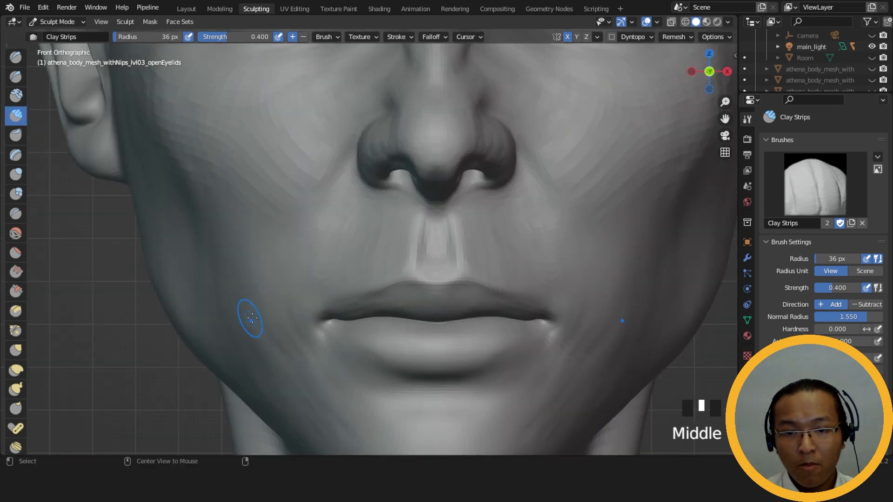
- Display the wireframe over the mesh and switch to the Grab brush with a larger radius
middle_drag(394, 288, 468, 233)
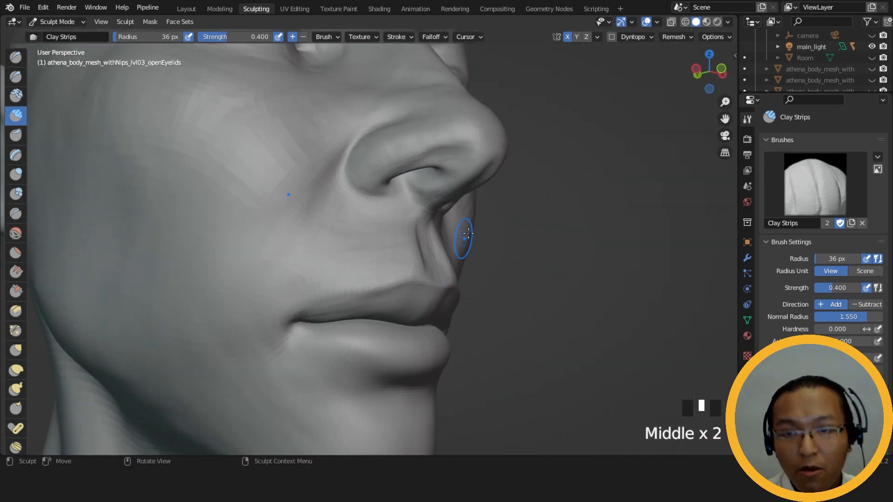
click(654, 22)
click(587, 214)
key(g)
key(f)
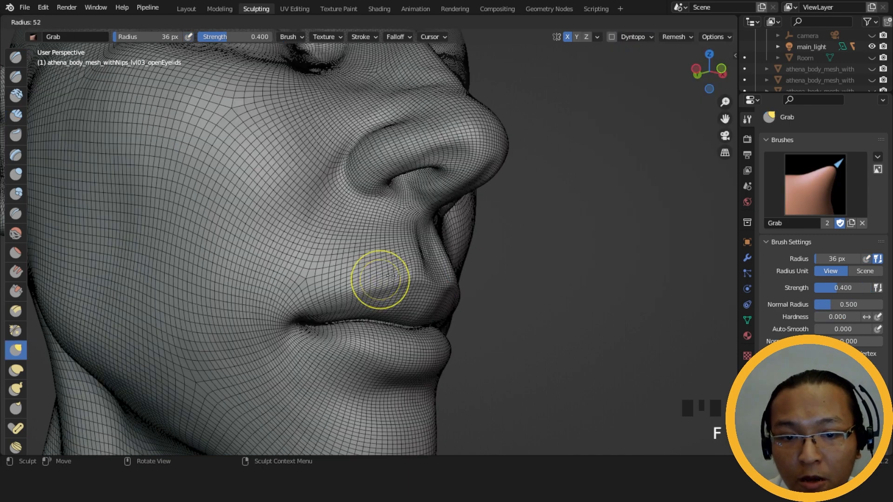
click(428, 240)
- Adjust the Grab brush radius and pull the upper lip contour into shape with small moves
mouse_move(428, 241)
ctrl+middle_down()
mouse_move(422, 199)
mouse_move(454, 226)
mouse_move(442, 235)
ctrl+middle_up()
key(f)
click(439, 215)
mouse_move(442, 235)
middle_down()
mouse_move(344, 256)
mouse_move(335, 267)
middle_up()
key(f)
click(334, 256)
drag(346, 261, 345, 266)
middle_drag(345, 266, 368, 210)
drag(368, 210, 364, 219)
- Set the brush radius to 56 px and smooth the mesh along the outer upper lip
middle_drag(366, 202, 430, 251)
middle_drag(433, 252, 433, 261)
key(f)
click(415, 262)
shift+drag(406, 274, 396, 263)
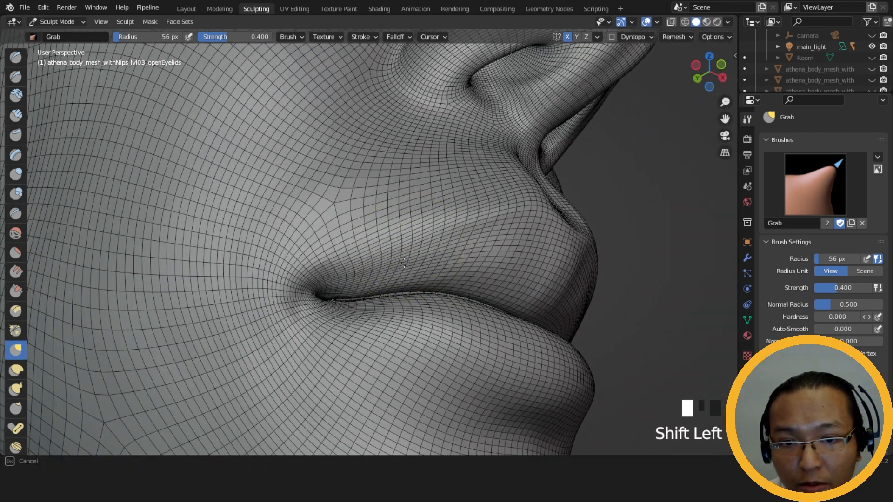
- Hide the wireframe overlay and switch to the Clay Strips brush with a 35 px radius
click(656, 22)
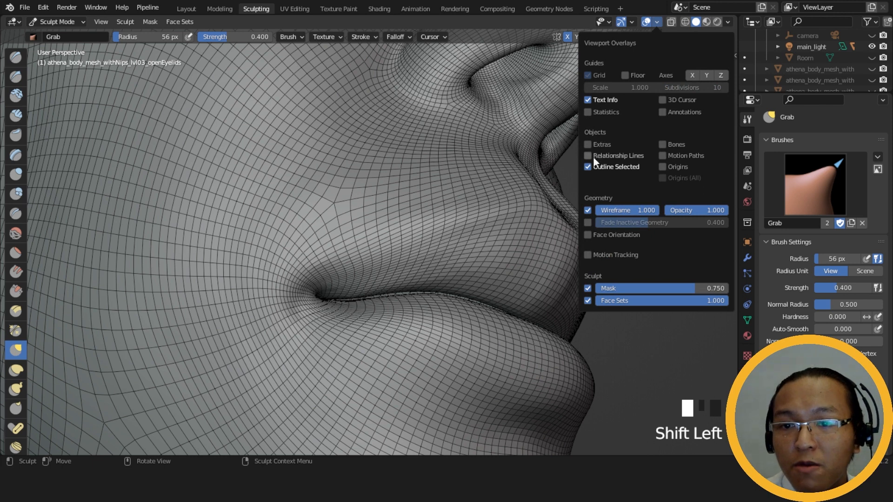
click(587, 210)
middle_drag(591, 209, 267, 143)
click(16, 117)
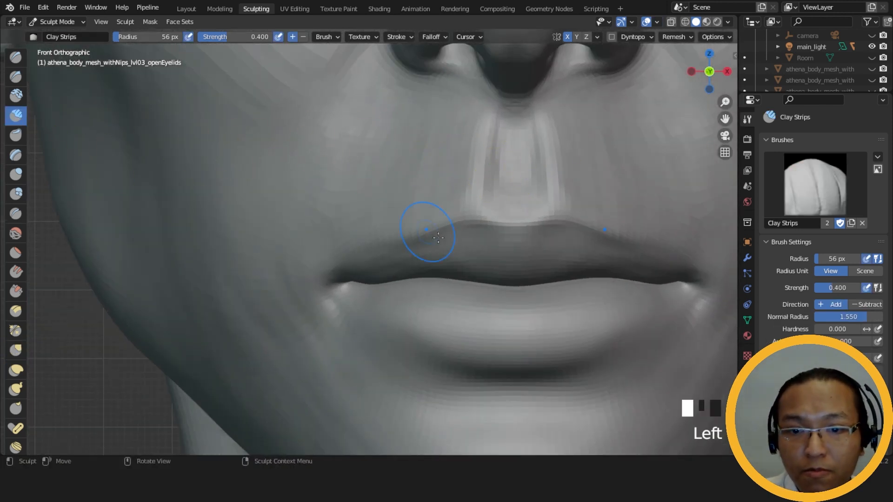
key(f)
click(471, 261)
- Carve the outer half of the upper lip from the mouth corner towards the centre with subtractive strokes
middle_drag(414, 251, 450, 243)
ctrl+drag(385, 260, 442, 238)
ctrl+drag(428, 244, 465, 237)
mouse_move(391, 261)
ctrl+mouse_down()
mouse_move(438, 247)
mouse_move(418, 254)
ctrl+mouse_up()
mouse_move(400, 263)
ctrl+mouse_down()
mouse_move(444, 256)
mouse_move(431, 263)
ctrl+mouse_up()
middle_drag(366, 280, 393, 269)
- Carve the middle of the upper lip below its border with repeated subtractive strokes
ctrl+drag(410, 263, 454, 253)
mouse_move(428, 260)
ctrl+mouse_down()
mouse_move(466, 251)
mouse_move(470, 231)
mouse_move(468, 267)
mouse_move(467, 251)
ctrl+mouse_up()
ctrl+drag(460, 252, 470, 235)
ctrl+drag(437, 260, 465, 240)
ctrl+drag(436, 261, 459, 247)
ctrl+drag(425, 274, 436, 271)
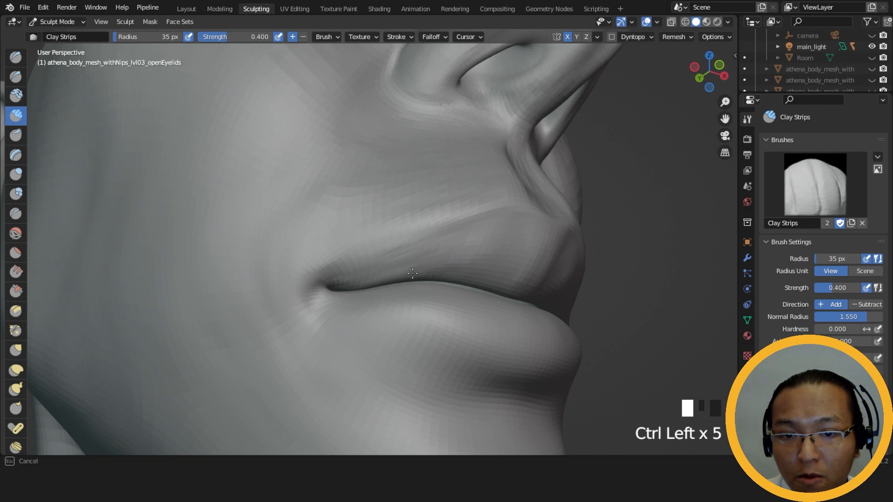
- Smooth the upper lip, build up its border with long additive strokes, and carve the lip surface below it
middle_drag(416, 262, 412, 259)
mouse_move(412, 259)
shift+mouse_down()
mouse_move(437, 254)
mouse_move(415, 254)
mouse_move(437, 233)
shift+mouse_up()
drag(391, 255, 446, 225)
drag(388, 255, 454, 221)
ctrl+drag(421, 266, 453, 240)
ctrl+drag(386, 272, 479, 245)
- Examine the nose and mouth in rendered shading from the front and side, and return to solid shading
mouse_move(479, 245)
middle_down()
mouse_move(547, 243)
mouse_move(495, 242)
mouse_move(492, 288)
middle_up()
click(717, 22)
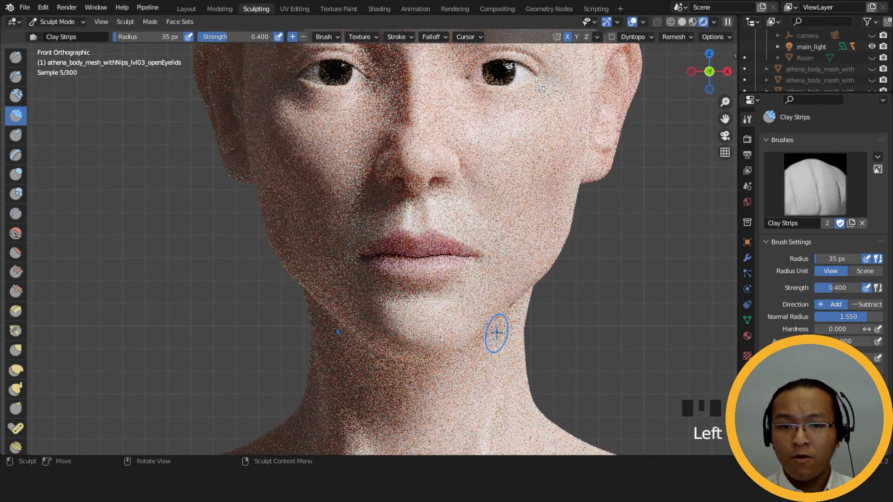
middle_drag(495, 335, 597, 378)
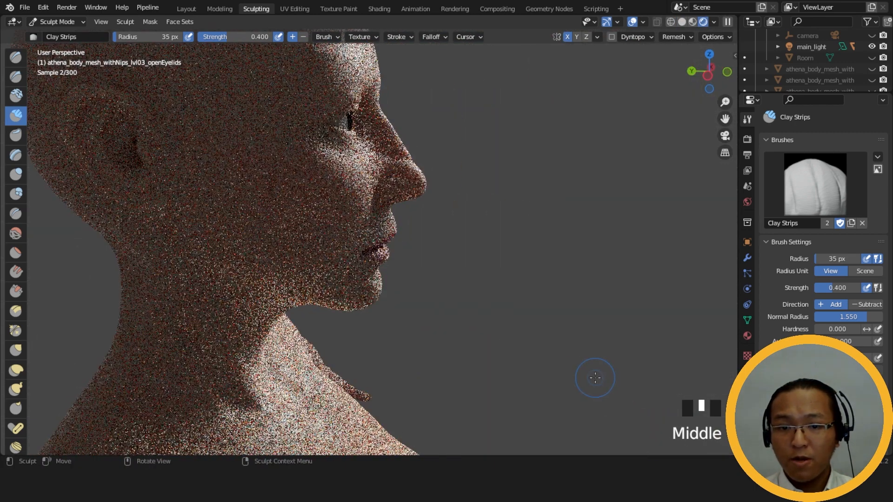
middle_drag(522, 371, 602, 386)
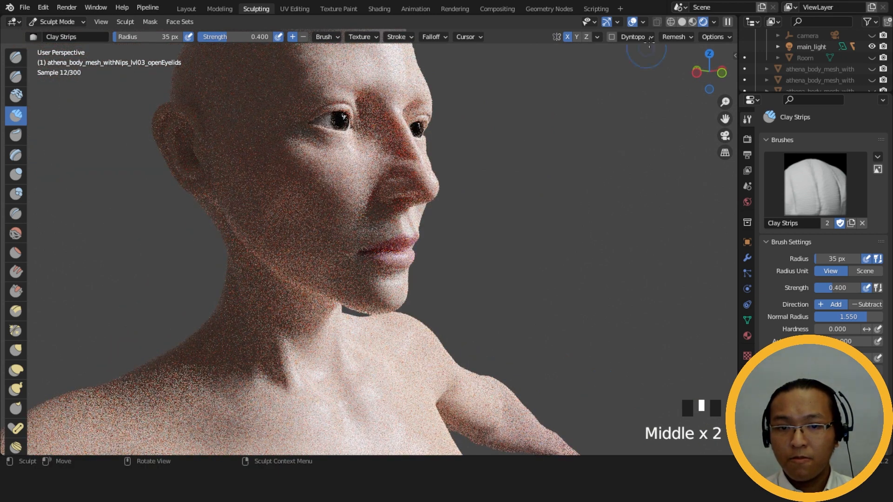
click(682, 23)
- Build up the centre and lower part of the lower lip with short additive Clay Strips strokes
mouse_move(498, 265)
middle_down()
mouse_move(443, 235)
mouse_move(451, 199)
middle_up()
middle_drag(463, 262, 427, 286)
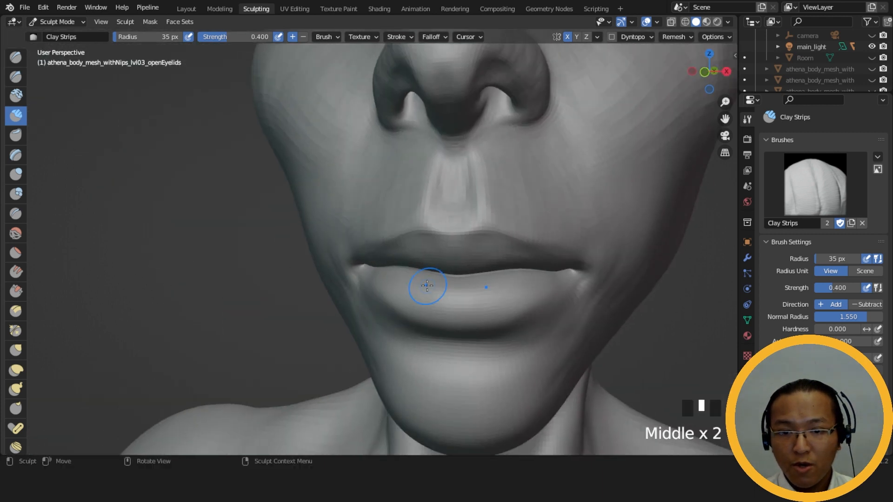
click(427, 285)
drag(427, 286, 456, 311)
middle_drag(456, 311, 437, 297)
mouse_move(437, 297)
middle_down()
mouse_move(472, 295)
mouse_move(456, 296)
middle_up()
click(456, 296)
click(457, 298)
click(458, 300)
click(458, 303)
drag(484, 312, 458, 310)
drag(479, 309, 454, 308)
drag(473, 304, 438, 300)
drag(442, 293, 418, 286)
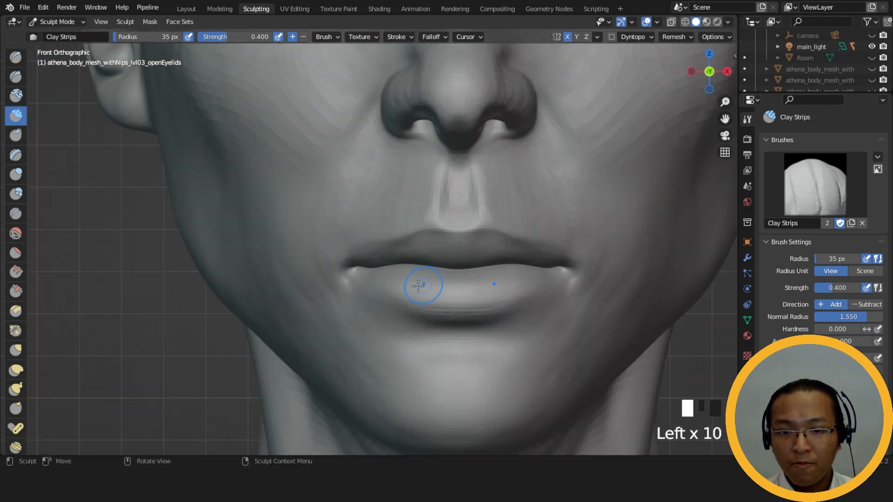
- Add volume along the upper part of the lower lip with short horizontal clay strokes
click(489, 289)
click(484, 291)
drag(479, 291, 473, 291)
drag(407, 283, 400, 281)
drag(505, 280, 477, 278)
drag(484, 277, 467, 275)
drag(470, 275, 437, 274)
drag(493, 277, 475, 276)
drag(528, 278, 454, 272)
drag(490, 272, 474, 272)
drag(501, 273, 494, 273)
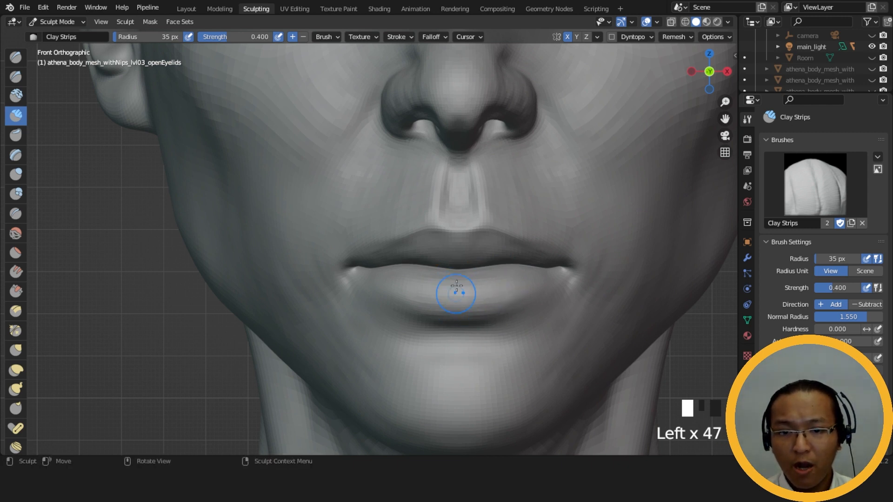
- Build up the centre of the lower lip with short additive Clay Strips strokes along its upper part
drag(445, 278, 438, 274)
drag(448, 275, 440, 271)
drag(447, 272, 435, 271)
mouse_move(441, 272)
mouse_down()
mouse_move(431, 271)
mouse_move(415, 296)
mouse_up()
middle_drag(415, 295, 428, 313)
drag(428, 275, 420, 272)
drag(424, 275, 417, 274)
drag(422, 278, 416, 280)
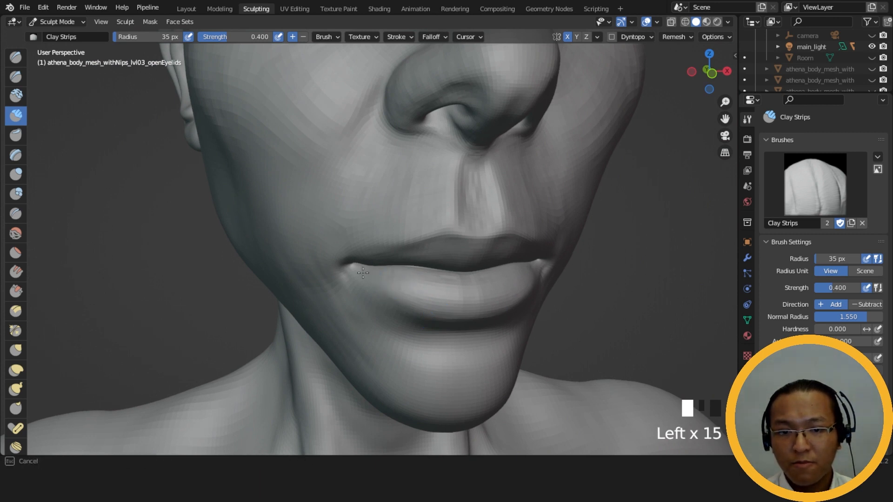
- Carve the hollow beneath the outer part of the lower lip with short subtractive strokes
middle_drag(365, 276, 445, 261)
middle_drag(366, 294, 409, 307)
ctrl+drag(401, 290, 384, 283)
ctrl+drag(398, 288, 381, 282)
mouse_move(396, 286)
ctrl+mouse_down()
mouse_move(369, 279)
mouse_move(389, 275)
ctrl+mouse_up()
middle_drag(406, 322, 406, 305)
ctrl+drag(417, 309, 391, 299)
ctrl+drag(410, 309, 390, 301)
ctrl+drag(408, 311, 361, 301)
ctrl+drag(372, 307, 358, 298)
ctrl+drag(369, 304, 347, 293)
- Carve small subtractive strokes up along the skin just below the mouth corner
ctrl+drag(350, 293, 346, 290)
ctrl+drag(348, 290, 342, 285)
ctrl+drag(346, 286, 342, 284)
ctrl+drag(347, 284, 343, 281)
ctrl+drag(347, 282, 343, 280)
ctrl+drag(348, 281, 345, 279)
- Carve the mouth corner from close up and smooth the skin around it
mouse_move(375, 275)
ctrl+middle_down()
mouse_move(379, 284)
mouse_move(405, 284)
ctrl+middle_up()
mouse_move(404, 285)
middle_down()
mouse_move(437, 284)
mouse_move(365, 297)
mouse_move(364, 260)
middle_up()
shift+middle_drag(365, 261, 435, 214)
ctrl+drag(396, 233, 387, 239)
middle_drag(387, 238, 353, 251)
middle_drag(354, 252, 321, 265)
shift+drag(390, 249, 390, 235)
middle_drag(391, 239, 479, 245)
- Add volume around the outer edge of the mouth corner with short downward clay strokes
mouse_move(379, 243)
mouse_down()
mouse_move(368, 249)
mouse_move(374, 238)
mouse_up()
middle_drag(461, 218, 405, 211)
drag(400, 217, 386, 233)
drag(399, 219, 390, 224)
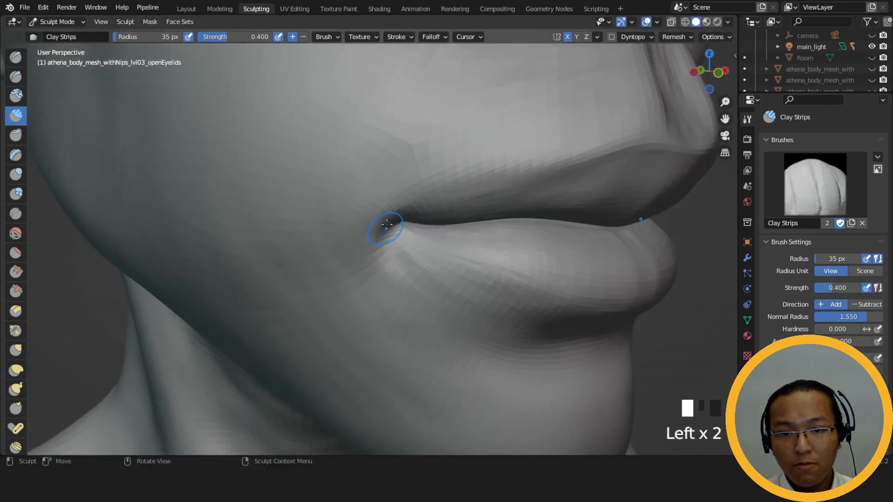
middle_drag(428, 219, 384, 208)
drag(387, 219, 378, 240)
drag(386, 223, 379, 236)
drag(392, 222, 381, 237)
- Build up the fold beside the mouth corner with additive strokes and undo the long stroke along the upper lip
mouse_move(391, 233)
middle_down()
mouse_move(467, 256)
mouse_move(386, 212)
middle_up()
mouse_move(385, 212)
mouse_down()
mouse_move(370, 235)
mouse_move(376, 248)
mouse_up()
middle_drag(442, 230, 398, 220)
mouse_move(398, 219)
mouse_down()
mouse_move(388, 211)
mouse_move(383, 243)
mouse_up()
mouse_move(383, 242)
middle_down()
mouse_move(453, 232)
mouse_move(429, 214)
middle_up()
drag(428, 214, 500, 159)
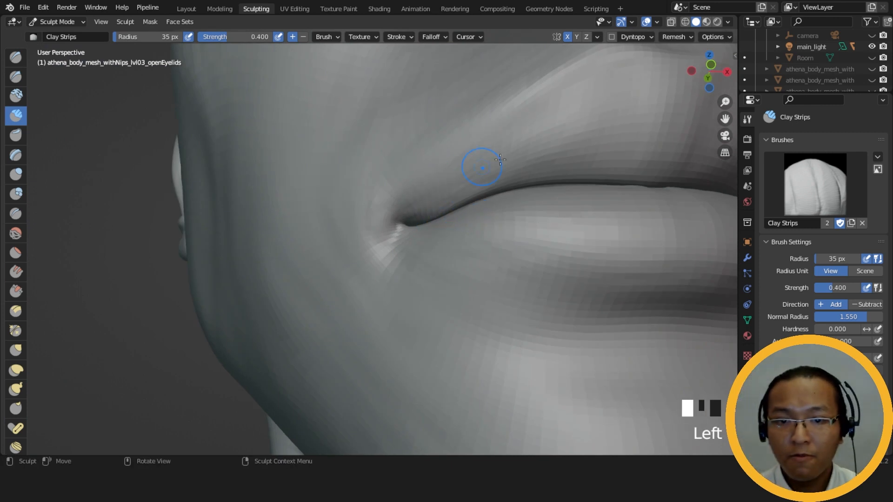
middle_drag(480, 176, 514, 202)
key(ctrl+z)
- Add clay along the upper lip from the mouth corner inward with repeated diagonal strokes
drag(413, 213, 426, 197)
drag(410, 214, 428, 196)
drag(409, 212, 431, 191)
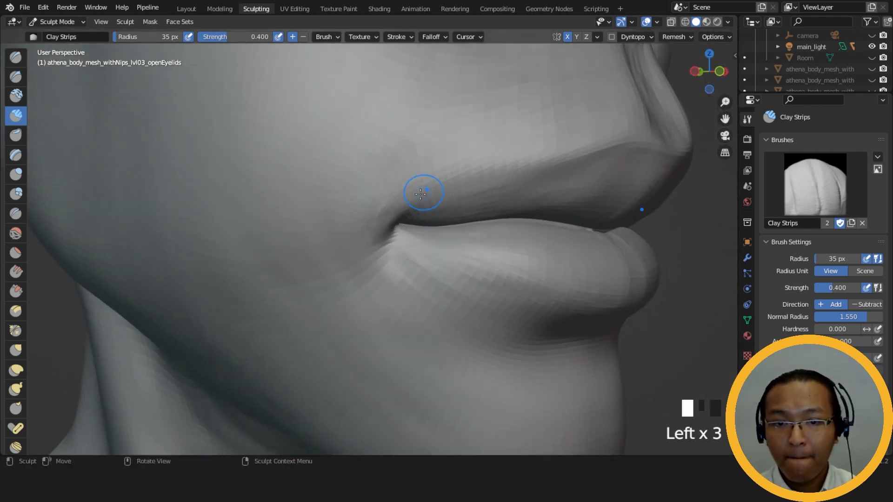
mouse_move(463, 184)
middle_down()
mouse_move(415, 212)
mouse_move(415, 199)
middle_up()
drag(409, 214, 426, 197)
drag(410, 212, 494, 158)
- Show the mesh wireframe and add long diagonal clay strokes along the outer part of the upper lip
click(657, 22)
click(588, 210)
mouse_move(428, 214)
ctrl+middle_down()
mouse_move(463, 158)
mouse_move(517, 163)
mouse_move(503, 159)
ctrl+middle_up()
drag(405, 219, 425, 200)
drag(407, 214, 481, 166)
drag(414, 203, 460, 179)
drag(409, 207, 472, 177)
middle_drag(569, 164, 449, 173)
- Build up the meeting point of the upper lip and mouth corner with short clay strokes over the wireframe
drag(447, 174, 417, 210)
mouse_move(428, 201)
mouse_down()
mouse_move(409, 233)
mouse_move(430, 190)
mouse_up()
mouse_move(407, 216)
mouse_down()
mouse_move(422, 187)
mouse_move(493, 142)
mouse_up()
drag(418, 202, 401, 221)
drag(414, 207, 400, 228)
drag(409, 210, 409, 233)
drag(402, 214, 405, 233)
mouse_move(400, 219)
mouse_down()
mouse_move(406, 235)
mouse_move(398, 222)
mouse_up()
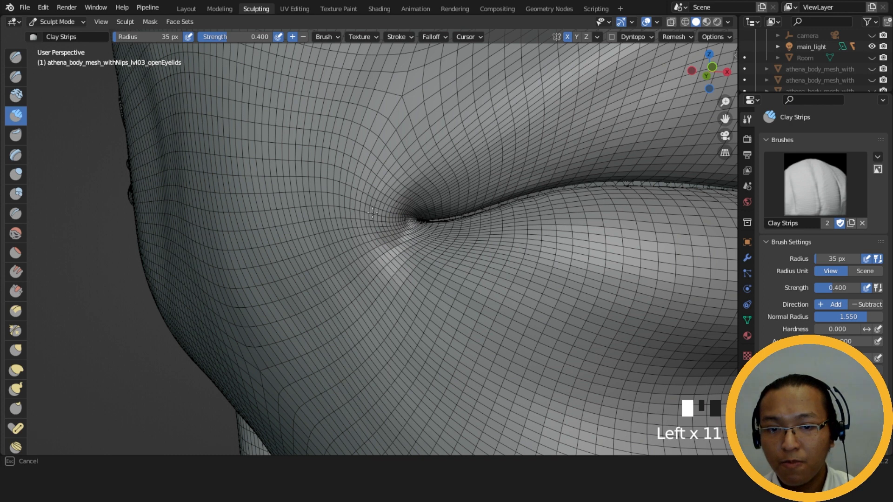
drag(382, 262, 372, 230)
- Hide the wireframe, then smooth the mouth corner and carve its inner pit with short subtractive strokes
click(657, 21)
click(588, 212)
shift+drag(389, 187, 387, 186)
shift+drag(403, 221, 406, 222)
ctrl+drag(409, 223, 406, 235)
ctrl+drag(412, 223, 408, 234)
ctrl+drag(414, 227, 413, 237)
- Fill out the skin just outside and below the mouth corner with short additive strokes
middle_drag(361, 218, 416, 211)
drag(415, 211, 401, 220)
drag(387, 240, 382, 246)
mouse_move(385, 255)
ctrl+middle_down()
mouse_move(398, 308)
mouse_move(479, 249)
mouse_move(388, 235)
ctrl+middle_up()
drag(389, 235, 383, 239)
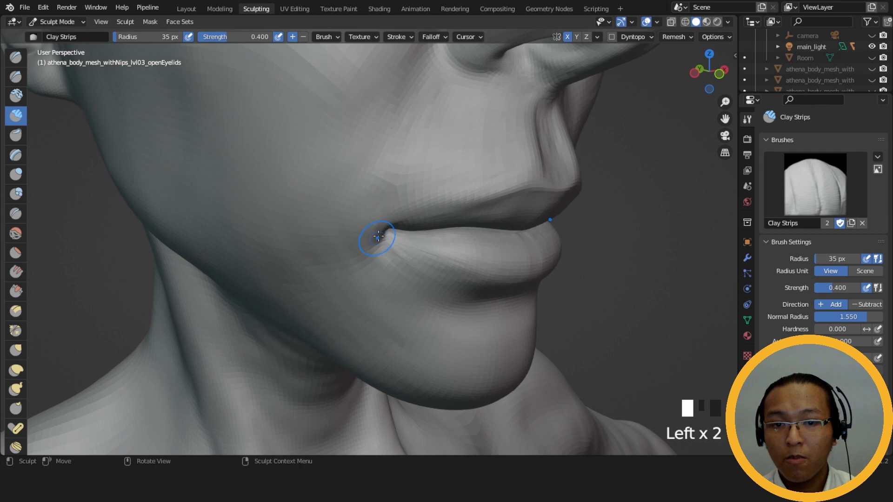
middle_drag(383, 239, 392, 219)
mouse_move(393, 220)
mouse_down()
mouse_move(385, 205)
mouse_move(377, 227)
mouse_move(386, 242)
mouse_up()
drag(373, 255, 387, 243)
drag(378, 249, 411, 221)
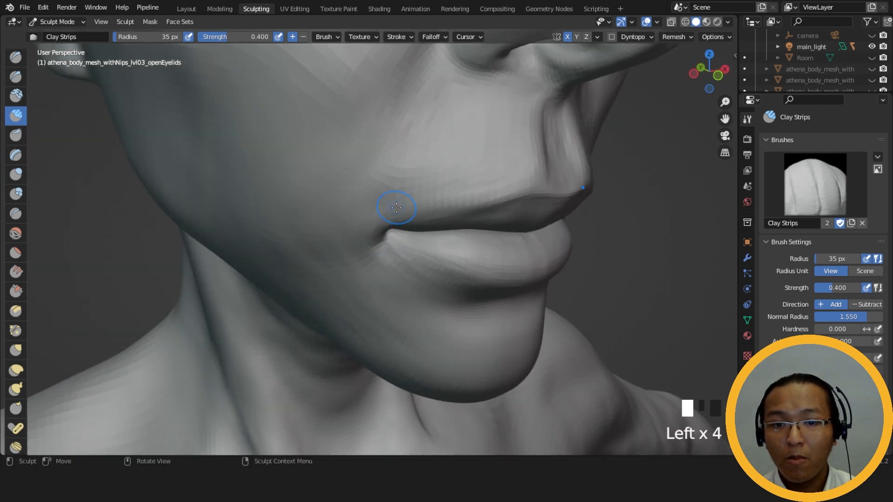
- Add clay at the outer edge of the mouth corner and smooth the strokes
drag(374, 236, 386, 235)
middle_drag(388, 236, 399, 195)
drag(390, 223, 372, 232)
drag(387, 226, 370, 233)
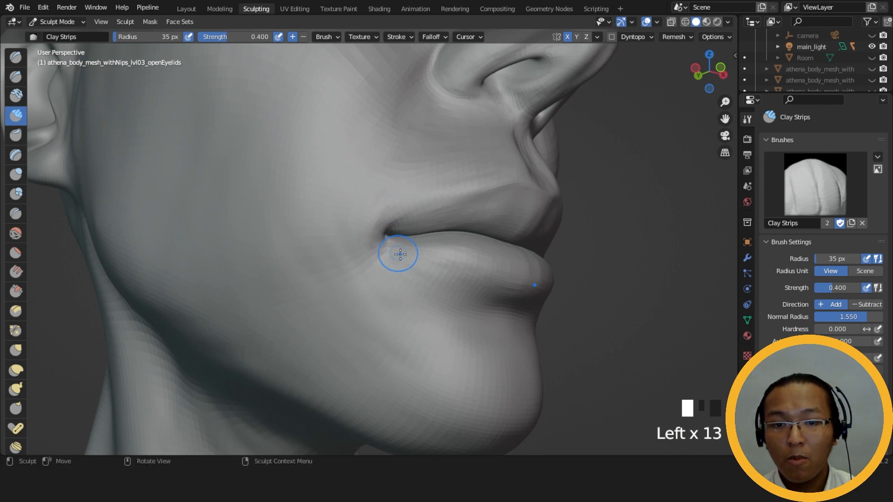
middle_drag(400, 255, 387, 247)
shift+drag(386, 247, 386, 235)
middle_drag(391, 235, 470, 225)
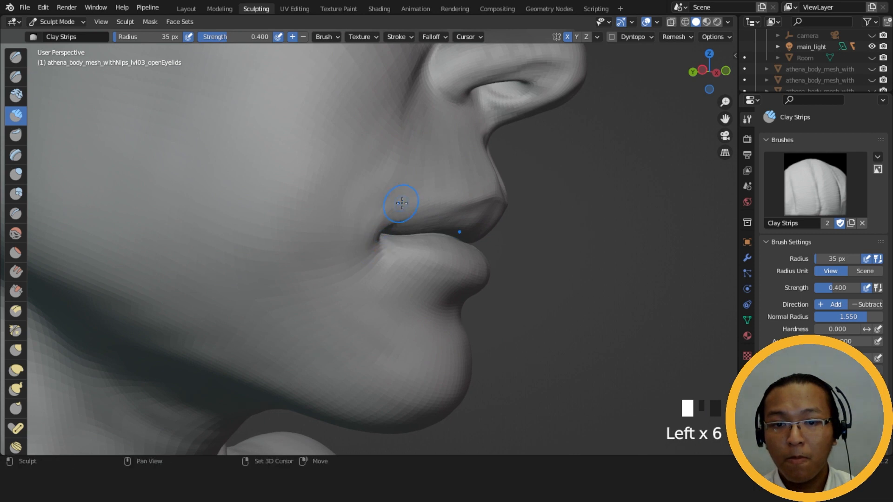
- Sculpt the lower lip's underside from the mouth corner inward, carving it with long diagonal subtractive strokes
middle_drag(396, 201, 359, 220)
middle_drag(448, 196, 415, 214)
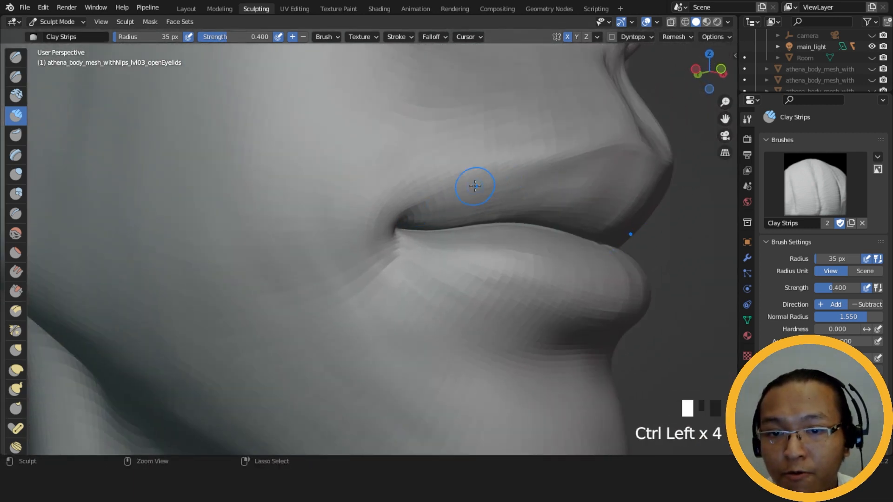
middle_drag(464, 215, 393, 239)
drag(394, 241, 462, 298)
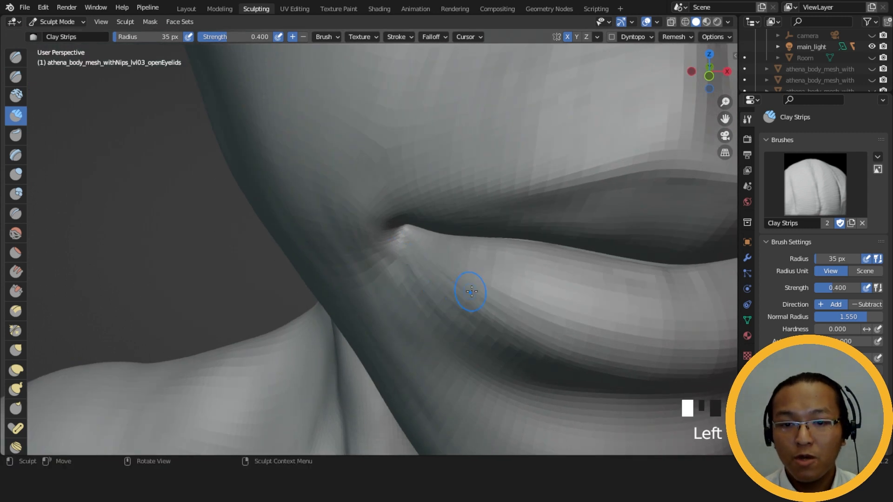
middle_drag(379, 284, 400, 258)
ctrl+drag(401, 257, 461, 307)
ctrl+drag(418, 275, 485, 326)
- Switch to the Grab brush with a 142 px radius and reshape the area beneath the outer lower lip
mouse_move(563, 316)
ctrl+middle_down()
mouse_move(528, 289)
mouse_move(447, 308)
ctrl+middle_up()
key(g)
key(f)
click(484, 304)
mouse_move(504, 293)
middle_down()
mouse_move(413, 234)
mouse_move(432, 255)
middle_up()
key(f)
click(452, 255)
key(f)
click(434, 255)
drag(351, 255, 341, 250)
drag(341, 250, 345, 256)
click(347, 258)
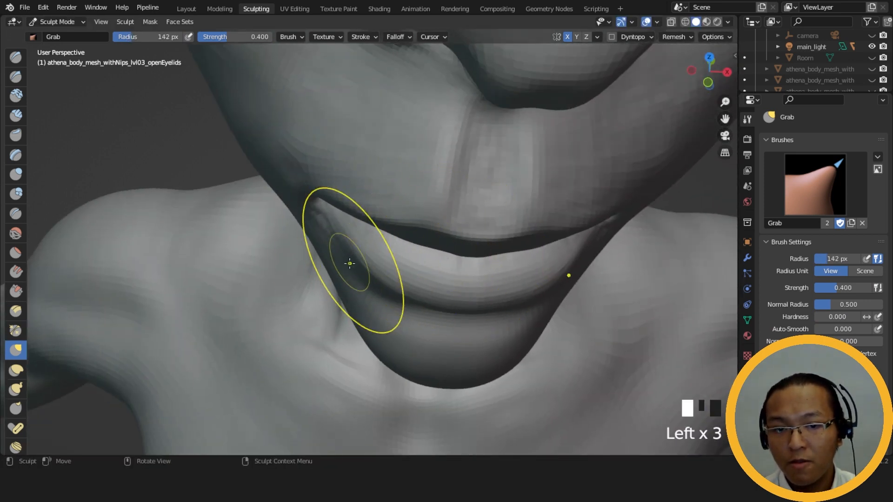
- Resize the Grab brush and pull the area beneath the outer lower lip slightly downward
middle_drag(346, 258, 349, 267)
key(f)
click(373, 261)
drag(373, 261, 373, 270)
- Switch to Clay Strips with a smaller radius and carve horizontal subtractive strokes beneath the centre of the lower lip
mouse_move(373, 269)
middle_down()
mouse_move(313, 275)
mouse_move(443, 265)
mouse_move(60, 134)
middle_up()
click(16, 115)
key(f)
click(417, 267)
mouse_move(417, 266)
middle_down()
mouse_move(397, 259)
mouse_move(446, 259)
middle_up()
key(f)
click(389, 259)
ctrl+click(429, 255)
ctrl+click(443, 238)
ctrl+click(443, 238)
key(f)
click(452, 233)
ctrl+drag(439, 233, 416, 232)
ctrl+drag(437, 231, 416, 230)
ctrl+drag(437, 229, 414, 229)
- Deepen the groove under the lower lip with repeated horizontal subtractive strokes, finishing with short additive ones
key(f)
ctrl+drag(434, 229, 412, 230)
ctrl+drag(433, 230, 414, 231)
ctrl+drag(435, 231, 412, 230)
ctrl+drag(438, 233, 415, 234)
ctrl+drag(435, 234, 415, 234)
ctrl+drag(435, 234, 415, 234)
mouse_move(435, 235)
ctrl+mouse_down()
mouse_move(417, 236)
mouse_move(414, 224)
ctrl+mouse_up()
drag(436, 223, 414, 224)
drag(437, 223, 429, 223)
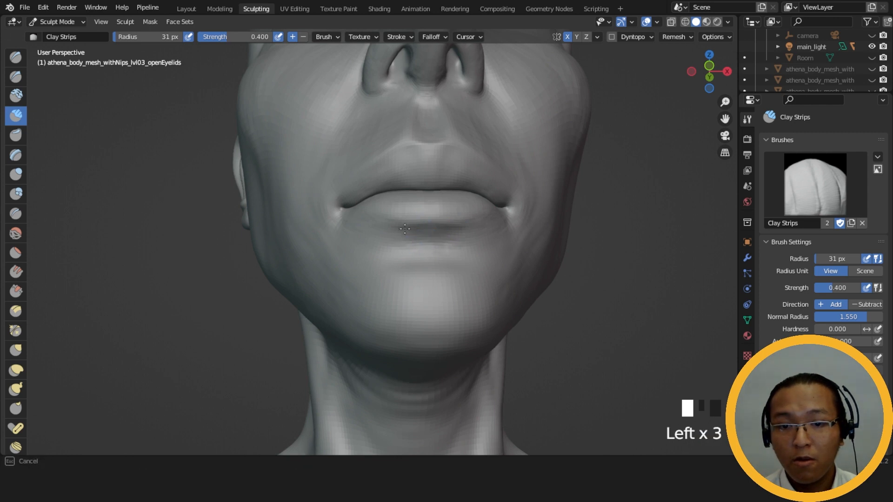
- Carve the crease between the lower lip and chin with short, slightly slanted subtractive strokes
middle_drag(409, 259, 422, 243)
ctrl+drag(423, 243, 409, 260)
ctrl+drag(423, 258, 405, 265)
ctrl+drag(423, 262, 403, 268)
ctrl+drag(424, 262, 405, 267)
ctrl+drag(425, 261, 409, 266)
- Carve the central crease below the lower lip from the front view and add clay strokes beside it
alt+middle_drag(414, 266, 448, 273)
ctrl+drag(421, 263, 447, 265)
ctrl+drag(421, 264, 449, 265)
mouse_move(422, 265)
ctrl+mouse_down()
mouse_move(454, 269)
mouse_move(391, 245)
ctrl+mouse_up()
drag(411, 250, 389, 244)
drag(407, 248, 386, 241)
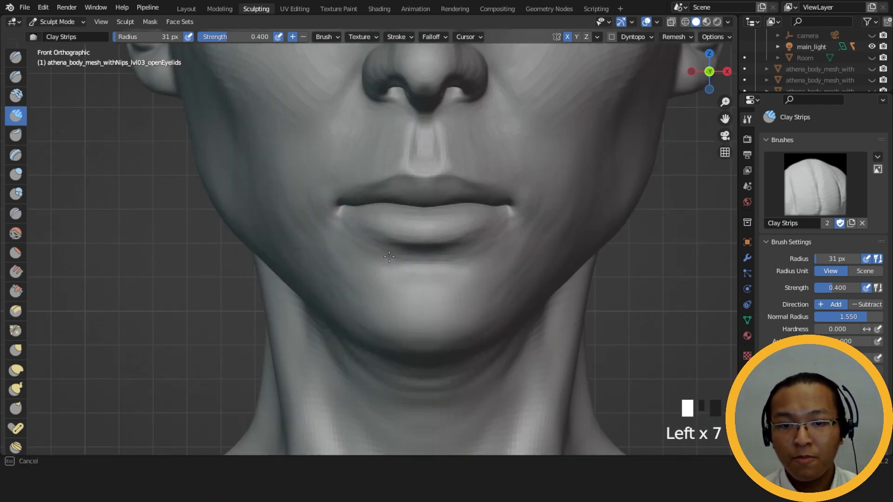
- Add short Clay Strips strokes below the mouth corner, beside the crease between the lower lip and chin
drag(330, 238, 328, 237)
drag(366, 242, 374, 261)
drag(375, 262, 343, 256)
drag(367, 253, 354, 255)
drag(372, 251, 358, 251)
- Build up the upper chin and its side with short additive Clay Strips strokes from the front view
ctrl+middle_drag(399, 211, 404, 251)
mouse_move(404, 224)
ctrl+middle_down()
mouse_move(409, 259)
mouse_move(489, 237)
mouse_move(440, 252)
mouse_move(499, 241)
mouse_move(524, 253)
mouse_move(448, 253)
mouse_move(385, 218)
mouse_move(409, 235)
ctrl+middle_up()
mouse_move(395, 261)
mouse_down()
mouse_move(382, 275)
mouse_move(440, 286)
mouse_up()
drag(442, 287, 447, 291)
drag(451, 291, 460, 286)
drag(463, 281, 460, 287)
drag(462, 282, 459, 288)
drag(463, 283, 466, 282)
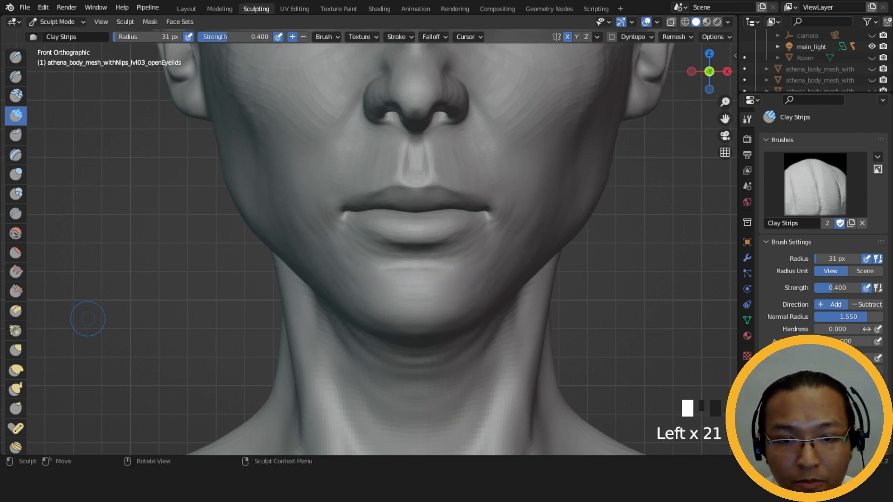
drag(403, 288, 421, 290)
drag(437, 289, 451, 293)
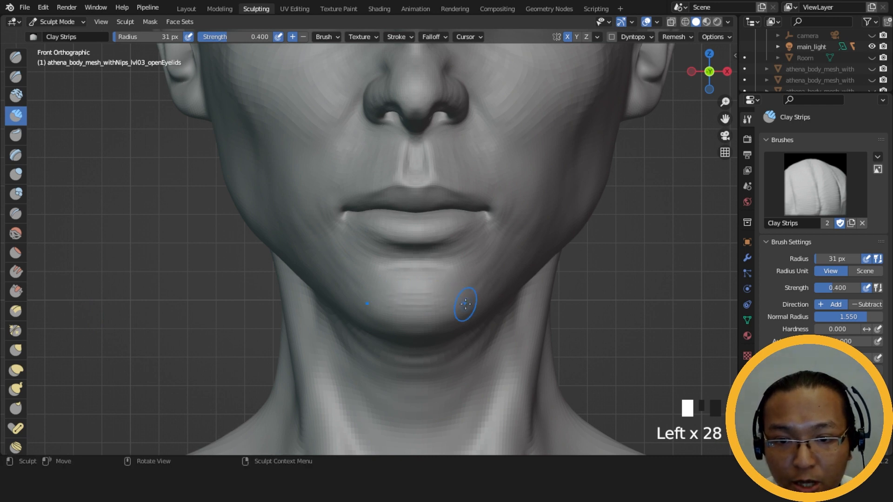
- Fill out the chin's front with repeated downward clay strokes from its centre toward the lower side
drag(471, 314, 458, 314)
drag(418, 273, 414, 293)
drag(417, 274, 412, 294)
drag(416, 275, 408, 291)
drag(411, 275, 405, 292)
drag(408, 275, 402, 292)
drag(404, 277, 374, 319)
drag(377, 302, 373, 318)
drag(376, 303, 372, 318)
mouse_move(374, 304)
mouse_down()
mouse_move(372, 317)
mouse_move(386, 307)
mouse_up()
drag(378, 302, 367, 309)
- Add clay strokes across the front and lower edge of the chin while viewing the face from below
mouse_move(364, 308)
middle_down()
mouse_move(391, 358)
mouse_move(365, 329)
mouse_move(394, 272)
middle_up()
drag(396, 275, 391, 283)
middle_drag(390, 293, 382, 264)
drag(409, 294, 413, 301)
drag(421, 294, 426, 298)
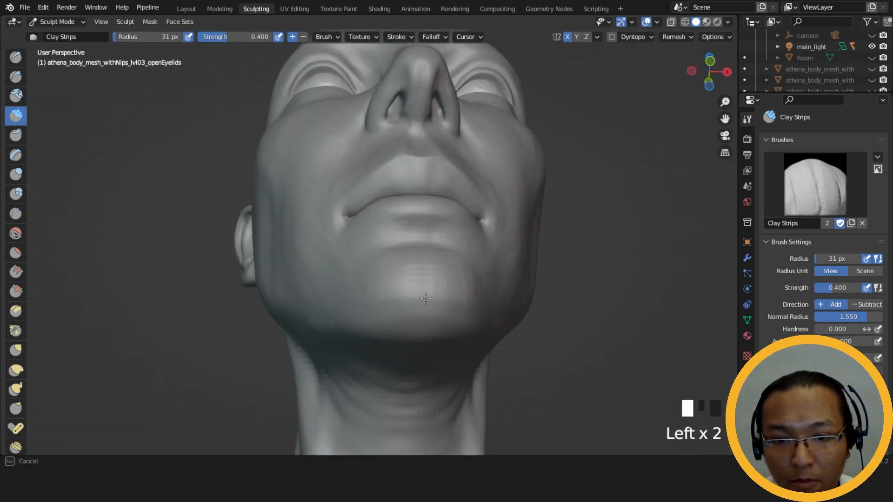
drag(366, 323, 361, 328)
drag(391, 322, 361, 329)
drag(372, 327, 406, 323)
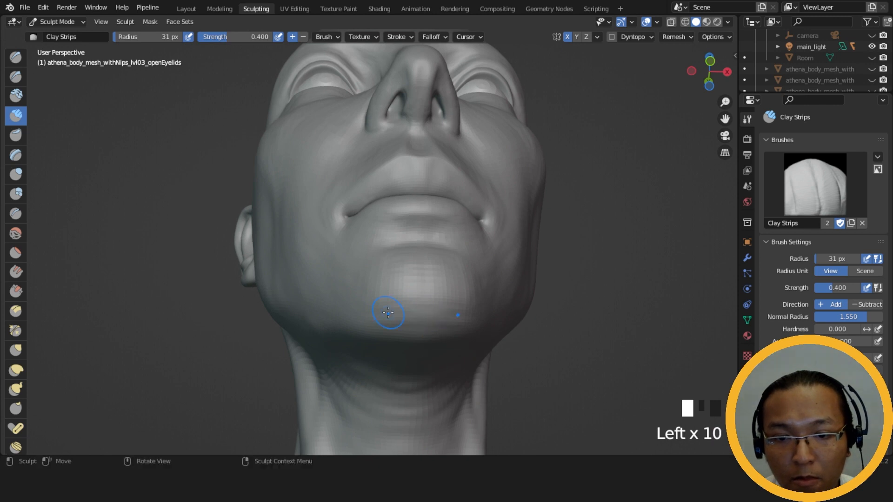
mouse_move(456, 310)
alt+middle_down()
mouse_move(450, 343)
mouse_move(442, 308)
alt+middle_up()
alt+middle_drag(443, 309, 441, 299)
mouse_move(372, 318)
mouse_down()
mouse_move(361, 322)
mouse_move(371, 330)
mouse_up()
- Switch to the Grab brush with a 110 px radius and pull the centre of the chin slightly downward
key(g)
key(f)
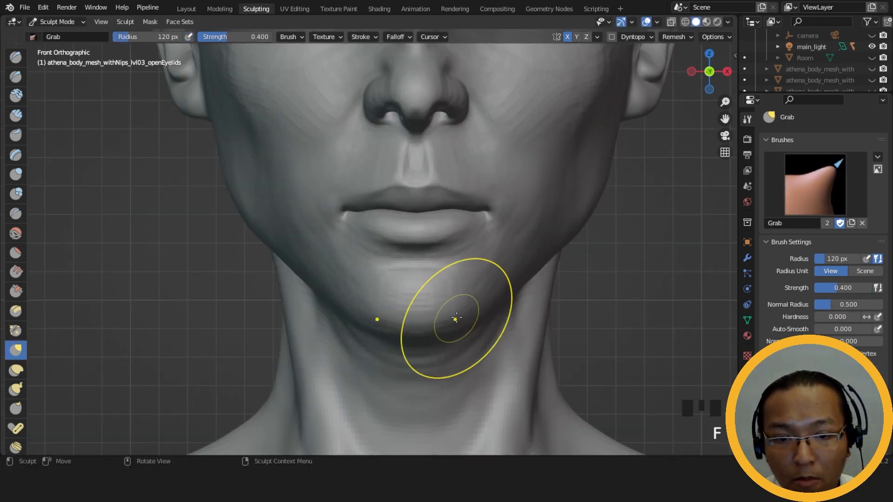
middle_drag(410, 330, 417, 305)
key(f)
click(417, 305)
drag(419, 311, 420, 318)
- Nudge the face contour beside the mouth and chin slightly inward with Grab in a three-quarter view
middle_drag(420, 318, 406, 276)
alt+middle_drag(400, 330, 393, 367)
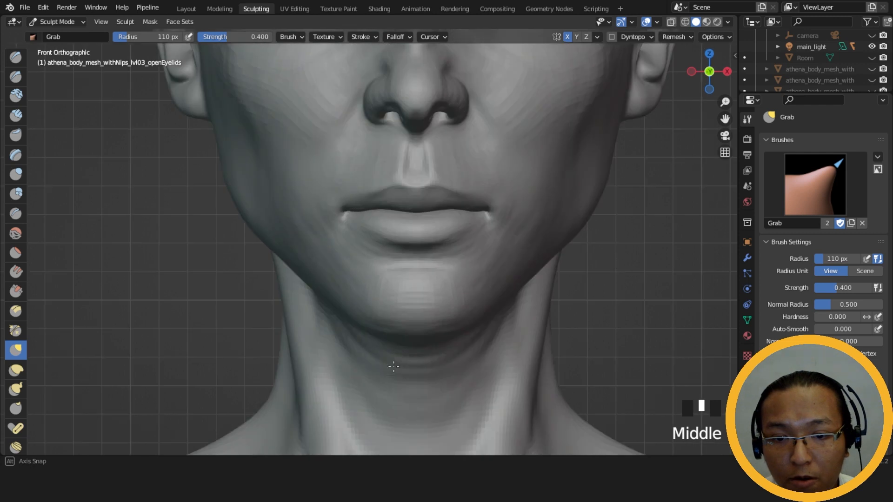
middle_drag(380, 315, 364, 320)
middle_drag(357, 284, 340, 260)
drag(340, 260, 346, 261)
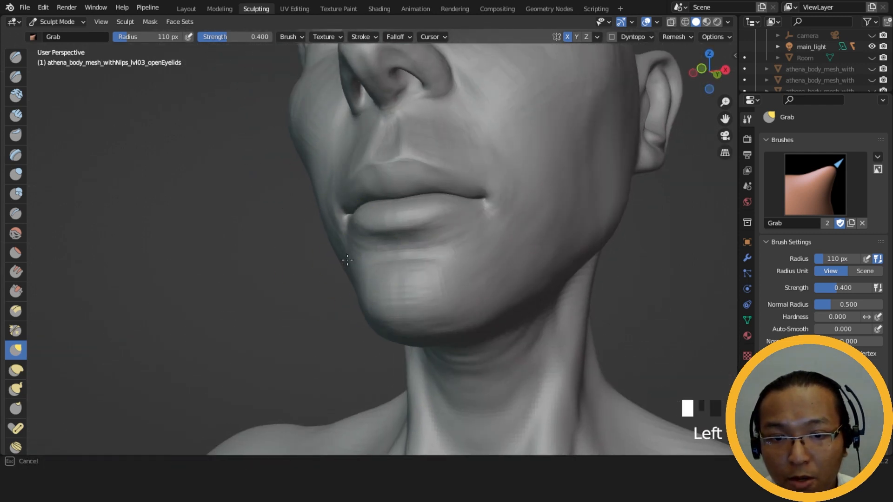
- Resize the Grab brush and nudge the lower face near the chin slightly upward
middle_drag(353, 262, 405, 322)
mouse_move(356, 292)
middle_down()
mouse_move(417, 277)
mouse_move(436, 199)
mouse_move(420, 290)
middle_up()
key(f)
click(437, 223)
key(f)
click(455, 212)
key(f)
click(393, 296)
drag(369, 307, 367, 302)
- Set the Grab radius to 120 px and make a small adjustment to the lower chin area
mouse_move(366, 303)
middle_down()
mouse_move(356, 346)
mouse_move(365, 308)
middle_up()
key(f)
click(353, 347)
key(f)
click(378, 330)
drag(398, 327, 400, 328)
mouse_move(400, 328)
middle_down()
mouse_move(380, 368)
mouse_move(409, 294)
mouse_move(458, 273)
mouse_move(456, 294)
mouse_move(583, 245)
middle_up()
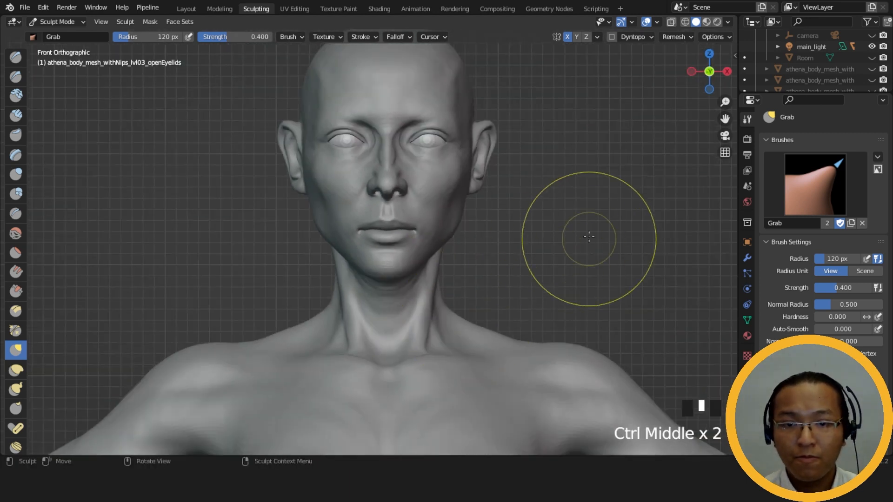
- Switch to Clay Strips with a 27 px radius and shape the chin's lower edge with additive and subtractive strokes
click(15, 115)
key(f)
click(355, 284)
middle_drag(353, 284, 359, 228)
drag(360, 300, 372, 305)
middle_drag(372, 305, 395, 302)
drag(377, 300, 373, 302)
mouse_move(381, 303)
mouse_down()
mouse_move(406, 303)
mouse_move(375, 297)
mouse_move(395, 307)
mouse_up()
ctrl+drag(386, 307, 409, 308)
ctrl+drag(405, 307, 421, 303)
mouse_move(414, 305)
ctrl+mouse_down()
mouse_move(431, 296)
mouse_move(399, 285)
mouse_move(436, 281)
ctrl+mouse_up()
- Blend the chin into the jawline with short additive clay strokes from several angles
drag(359, 299, 386, 304)
drag(379, 303, 406, 295)
middle_drag(434, 304, 405, 297)
drag(400, 297, 410, 301)
middle_drag(428, 308, 390, 303)
drag(391, 303, 395, 302)
drag(393, 302, 399, 303)
middle_drag(399, 303, 403, 354)
drag(307, 274, 304, 273)
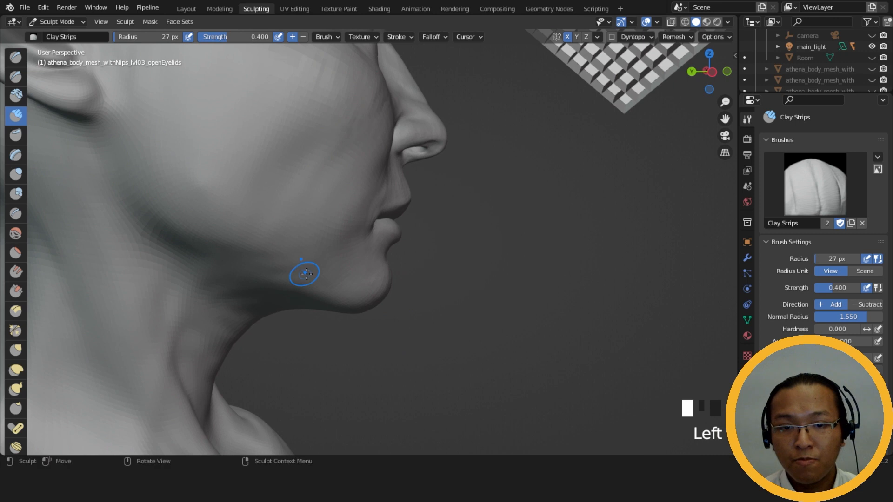
- Add a short stroke and small clay dabs on the cheek beside the upper lip and mouth corner
middle_drag(304, 273, 279, 275)
middle_drag(388, 279, 351, 282)
click(351, 283)
drag(346, 286, 342, 290)
click(375, 260)
click(374, 260)
click(377, 260)
click(377, 261)
click(379, 259)
click(379, 259)
- Build up the fold from beside the nose down past the mouth corner with repeated diagonal clay strokes
middle_drag(379, 260, 357, 272)
drag(372, 240, 357, 266)
drag(373, 240, 356, 265)
drag(371, 239, 333, 284)
drag(352, 253, 328, 289)
drag(349, 260, 326, 291)
drag(349, 265, 339, 291)
drag(353, 265, 337, 294)
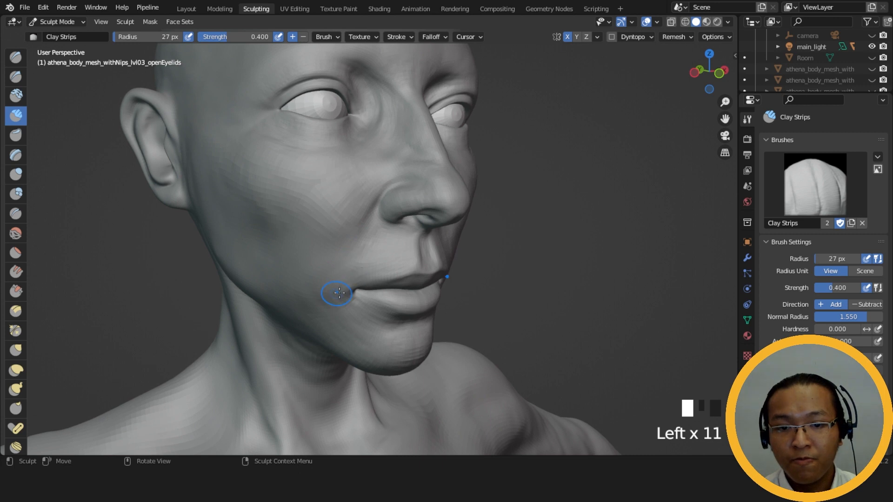
- Reinforce the fold beside the upper lip with diagonal strokes and add short strokes near the mouth corner
middle_drag(336, 293, 386, 262)
drag(382, 247, 363, 268)
drag(379, 239, 361, 267)
mouse_move(372, 249)
mouse_down()
mouse_move(363, 267)
mouse_move(345, 272)
mouse_up()
mouse_move(301, 281)
middle_down()
mouse_move(406, 247)
mouse_move(436, 254)
mouse_move(366, 260)
middle_up()
drag(367, 259, 375, 257)
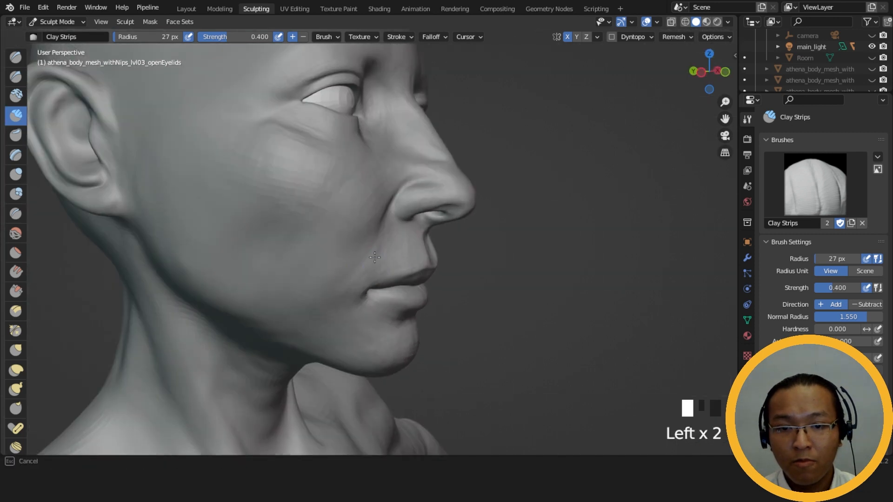
middle_drag(370, 277, 372, 258)
drag(371, 276, 373, 271)
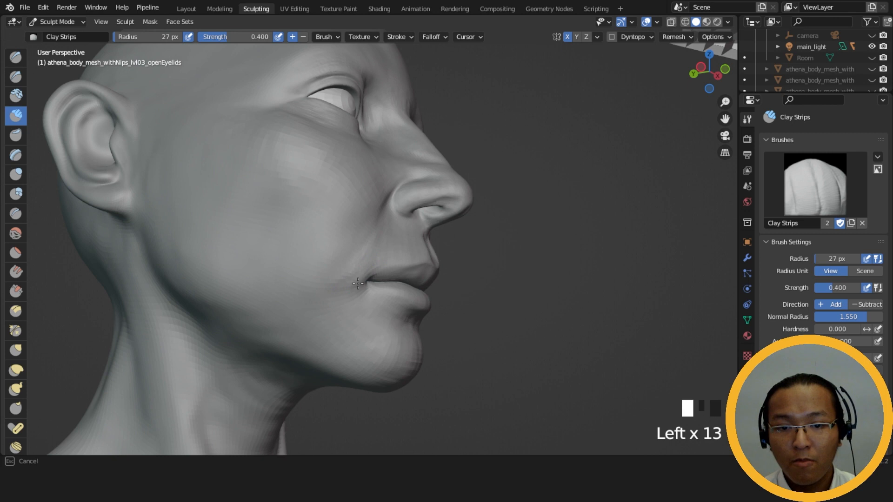
- Add clay touches to the cheek between the nostril and mouth corner, checking the form in profile
middle_drag(346, 274, 305, 263)
click(363, 256)
mouse_move(363, 255)
middle_down()
mouse_move(409, 273)
mouse_move(396, 289)
middle_up()
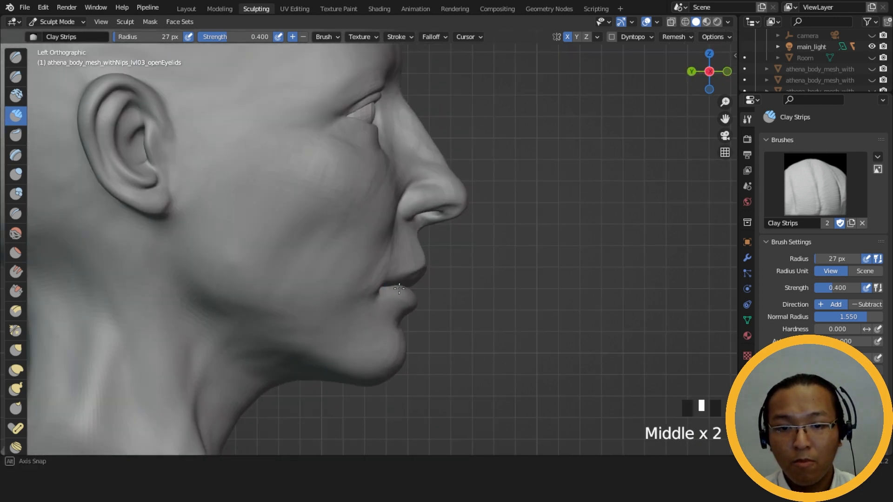
mouse_move(427, 251)
ctrl+middle_down()
mouse_move(411, 311)
mouse_move(409, 261)
ctrl+middle_up()
middle_drag(409, 260, 373, 261)
drag(352, 269, 357, 260)
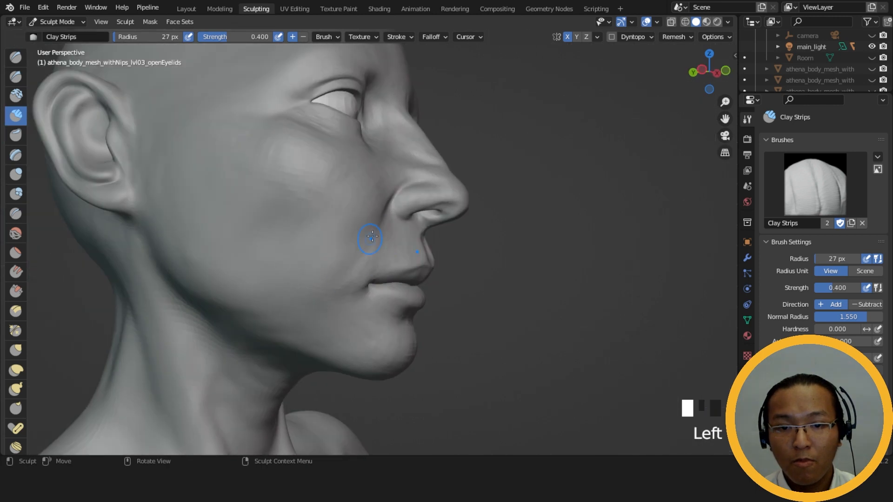
middle_drag(371, 241, 291, 271)
drag(354, 276, 376, 244)
- Thicken the cheek beside the mouth corner with short diagonal strokes running between the nasal fold and lower cheek
middle_drag(370, 240, 347, 237)
drag(365, 239, 352, 254)
drag(364, 242, 351, 256)
drag(363, 245, 344, 262)
middle_drag(343, 262, 377, 267)
drag(363, 267, 370, 256)
middle_drag(370, 256, 345, 259)
drag(346, 260, 365, 254)
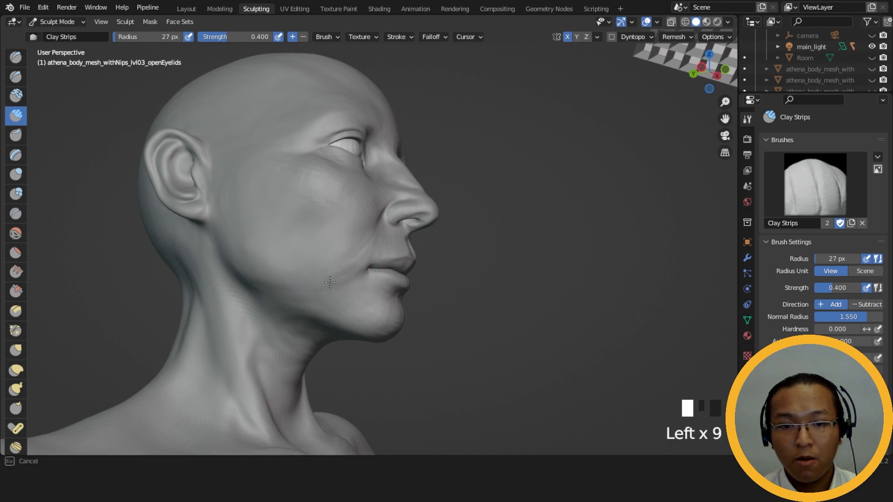
drag(330, 283, 362, 247)
drag(342, 271, 364, 244)
drag(347, 266, 361, 252)
- Carve below the mouth corner with short subtractive strokes, then add a finer stroke at 19 px radius
middle_drag(354, 276, 350, 275)
scroll(350, 275, up, 1)
ctrl+drag(350, 279, 355, 285)
ctrl+drag(352, 282, 356, 286)
ctrl+drag(358, 283, 344, 294)
mouse_move(344, 293)
middle_down()
mouse_move(296, 312)
mouse_move(380, 302)
mouse_move(355, 296)
middle_up()
key(f)
click(310, 307)
drag(359, 295, 352, 293)
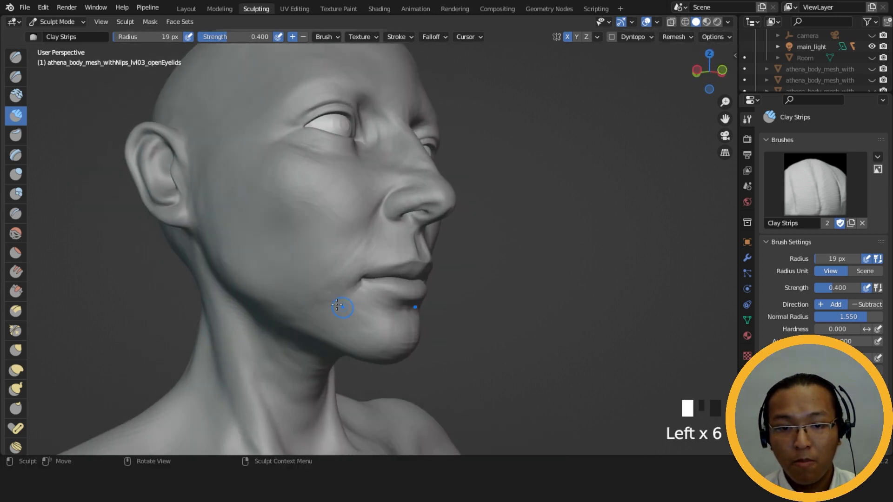
- Build up the side of the chin down to its lower edge with short 19 px clay strokes
drag(357, 340, 361, 346)
drag(362, 348, 358, 352)
drag(360, 350, 349, 351)
drag(349, 351, 341, 347)
middle_drag(340, 347, 368, 340)
drag(368, 334, 367, 329)
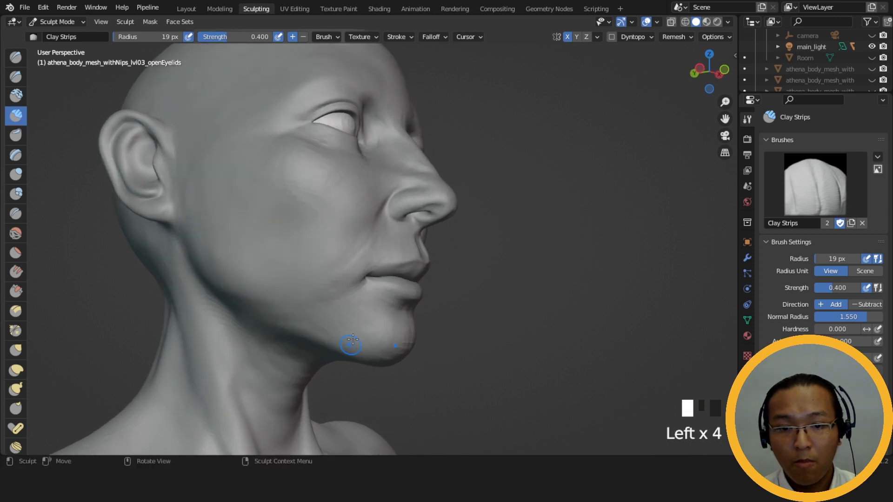
drag(335, 324, 359, 307)
mouse_move(361, 307)
mouse_down()
mouse_move(371, 303)
mouse_move(367, 324)
mouse_up()
drag(364, 330, 354, 342)
drag(350, 345, 341, 351)
- Set the Clay Strips radius to 35 px and add short strokes along the jawline below the ear
middle_drag(366, 345, 307, 336)
mouse_move(308, 336)
middle_down()
mouse_move(322, 333)
mouse_move(392, 255)
mouse_move(389, 227)
mouse_move(299, 223)
middle_up()
key(f)
click(311, 272)
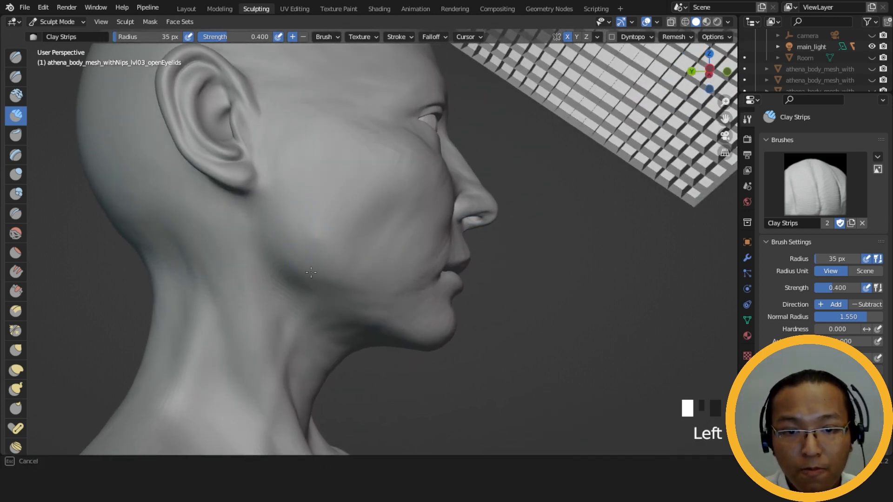
drag(314, 276, 321, 278)
drag(321, 279, 325, 279)
drag(325, 279, 329, 279)
middle_drag(329, 280, 363, 278)
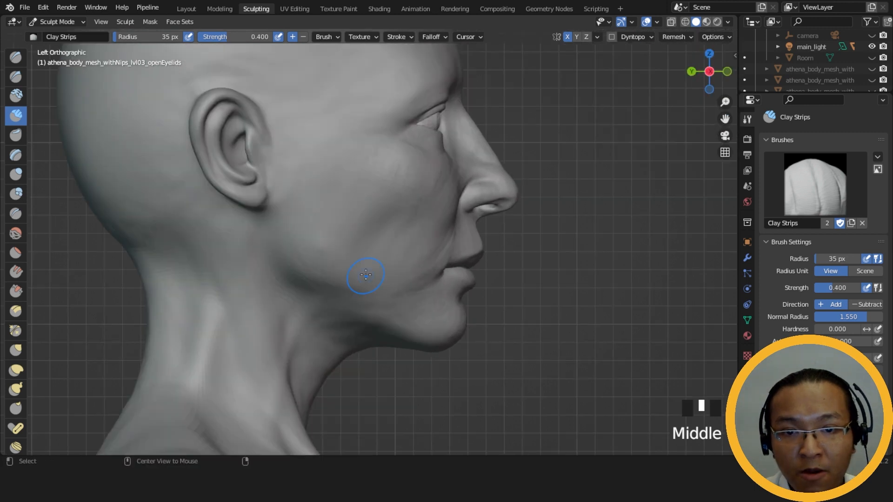
drag(384, 177, 326, 146)
middle_drag(325, 146, 356, 151)
key(ctrl+z)
key(ctrl+z)
- Build up the side of the cheekbone with short 35 px clay strokes rising toward the temple
middle_drag(281, 126, 359, 192)
click(360, 192)
click(322, 167)
click(321, 163)
click(319, 161)
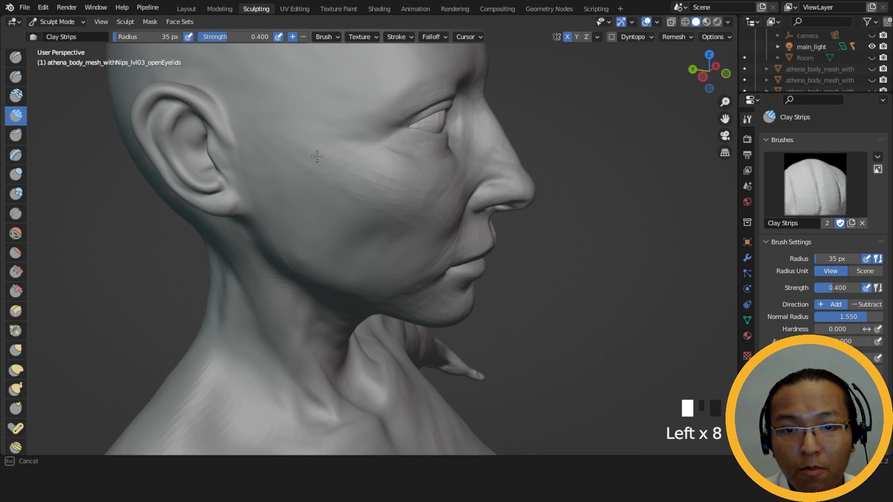
click(316, 156)
click(315, 151)
click(312, 147)
middle_drag(347, 189, 328, 176)
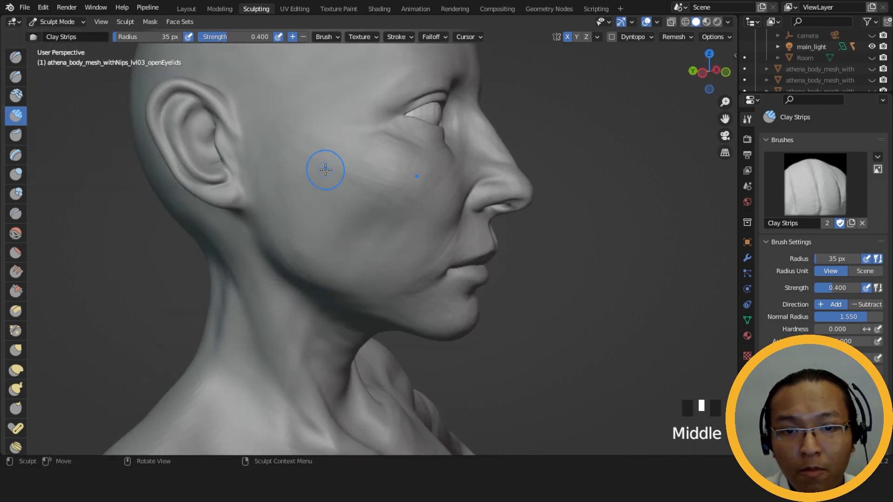
- Add clay strokes from the cheekbone back toward the ear, then diagonally down across the cheek
click(288, 148)
click(259, 146)
click(252, 143)
click(238, 139)
click(251, 158)
click(291, 191)
click(340, 218)
click(351, 233)
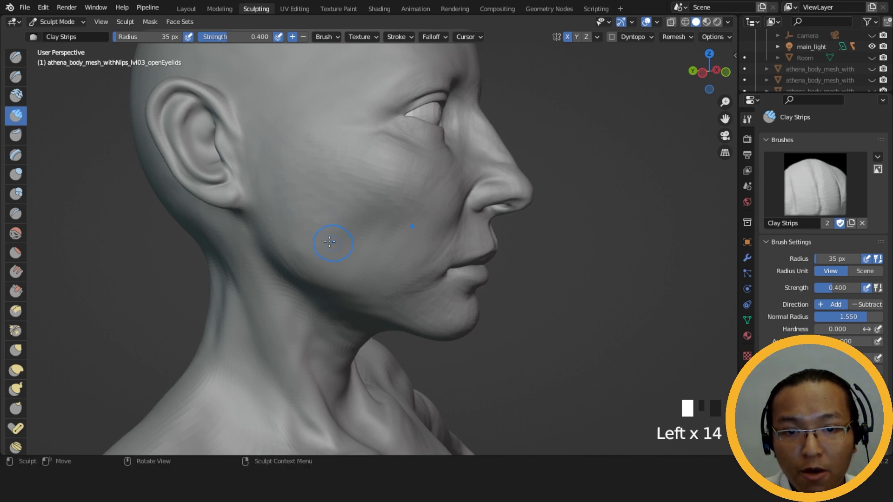
- Fill the rear lower cheek above the jaw angle with back-and-forth strokes, continuing up in front of the ear
drag(334, 251, 317, 252)
drag(317, 252, 331, 259)
drag(331, 259, 309, 254)
mouse_move(309, 254)
mouse_down()
mouse_move(295, 255)
mouse_move(328, 277)
mouse_up()
drag(328, 277, 269, 209)
click(290, 200)
click(288, 188)
click(285, 176)
click(279, 170)
click(275, 163)
mouse_move(356, 190)
middle_down()
mouse_move(416, 192)
mouse_move(361, 172)
middle_up()
- Lay downward clay strokes over the masseter area, running from the cheekbone to the jaw
drag(295, 147, 308, 147)
drag(309, 148, 307, 186)
drag(302, 207, 298, 229)
drag(330, 151, 311, 211)
mouse_move(326, 168)
mouse_down()
mouse_move(315, 219)
mouse_move(325, 205)
mouse_up()
drag(340, 186, 322, 255)
- Add long diagonal strokes from the lower jaw up across the cheek toward the nose
mouse_move(334, 253)
mouse_down()
mouse_move(377, 189)
mouse_move(377, 216)
mouse_up()
drag(346, 260, 381, 210)
mouse_move(341, 279)
mouse_down()
mouse_move(375, 217)
mouse_move(407, 190)
mouse_up()
drag(353, 255, 432, 192)
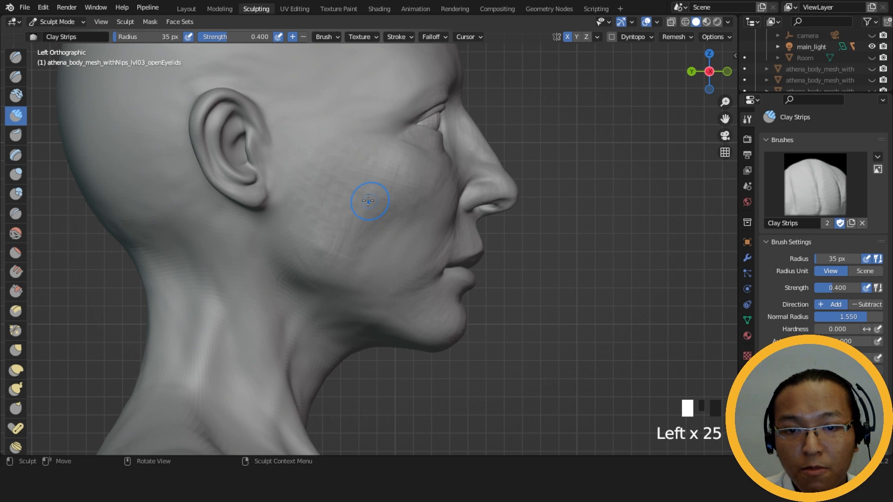
- Carve the cheek beside the nasolabial fold with short subtractive strokes
mouse_move(359, 280)
middle_down()
mouse_move(259, 293)
mouse_move(379, 274)
mouse_move(400, 234)
middle_up()
ctrl+drag(400, 234, 411, 214)
ctrl+drag(412, 214, 413, 215)
mouse_move(413, 215)
ctrl+mouse_down()
mouse_move(399, 230)
mouse_move(425, 211)
mouse_move(399, 230)
mouse_move(436, 208)
mouse_move(410, 211)
mouse_move(400, 233)
mouse_move(412, 229)
mouse_move(402, 223)
mouse_move(414, 213)
mouse_move(426, 213)
ctrl+mouse_up()
middle_drag(427, 213, 307, 218)
- Set the Clay Strips radius to 29 px and add strokes along the nasolabial fold up beside the nose
ctrl+middle_drag(385, 188, 402, 243)
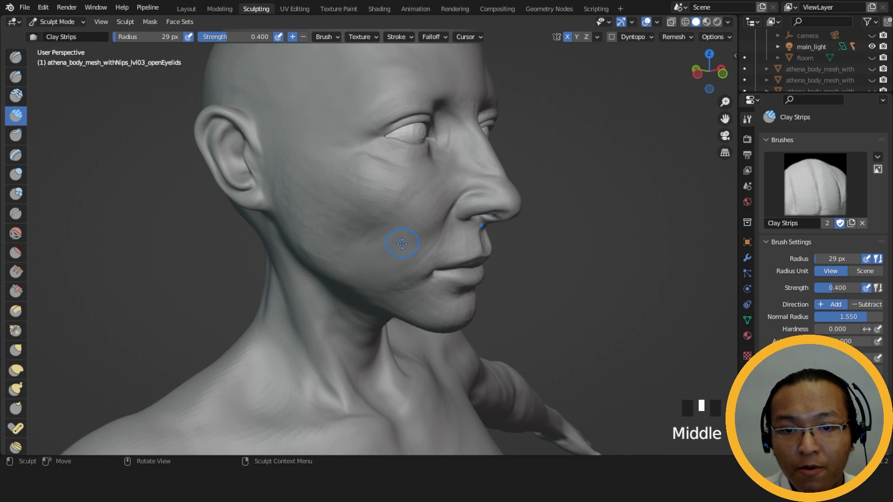
mouse_move(427, 231)
mouse_down()
mouse_move(417, 204)
mouse_move(445, 174)
mouse_up()
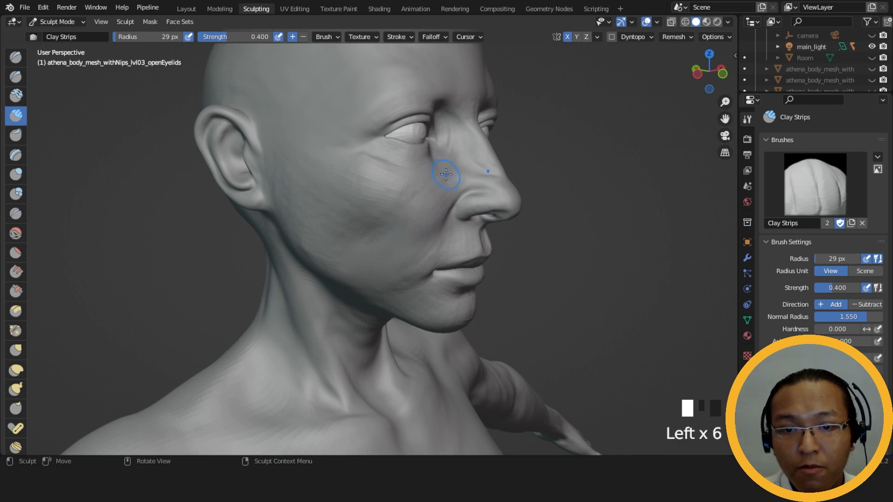
click(431, 212)
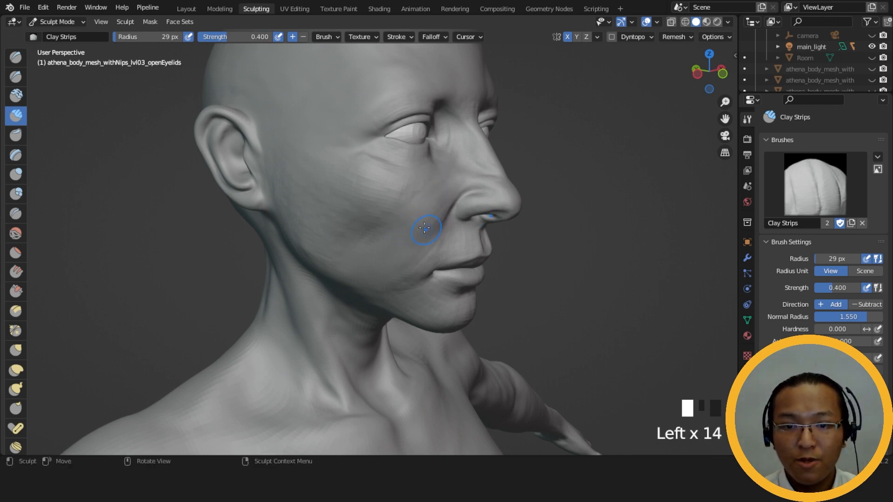
- Fill the hollow in the middle of the cheek with repeated short clay strokes
middle_drag(387, 237, 399, 219)
click(386, 226)
click(385, 225)
click(386, 226)
click(386, 224)
drag(386, 225, 387, 224)
click(402, 228)
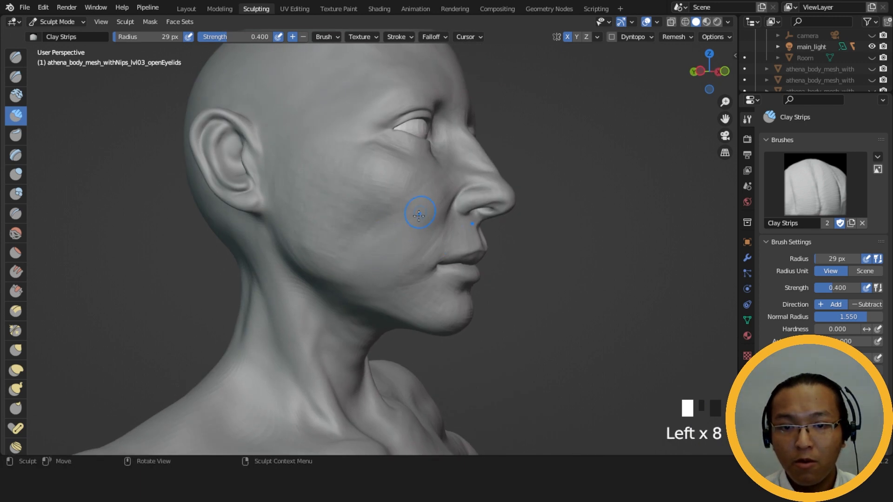
- Thicken the cheek along the upper nasolabial fold beside the nostril with short strokes
click(413, 214)
click(413, 212)
click(415, 211)
click(412, 233)
click(414, 231)
click(413, 230)
click(413, 229)
- Add diagonal clay strokes from the nasolabial fold down to the cheek beside the mouth corner
click(382, 268)
click(429, 236)
click(398, 263)
click(398, 263)
click(398, 263)
click(387, 263)
- Extend the clay strokes from beside the mouth corner back along the lower cheek toward the jaw
mouse_move(360, 281)
middle_down()
mouse_move(379, 278)
mouse_move(357, 278)
middle_up()
click(391, 265)
click(377, 272)
click(365, 279)
click(351, 279)
- Build up the lower cheek above the jawline with short strokes working up into the cheek hollow
click(351, 264)
click(354, 262)
click(358, 258)
click(365, 249)
click(354, 261)
click(360, 260)
click(367, 257)
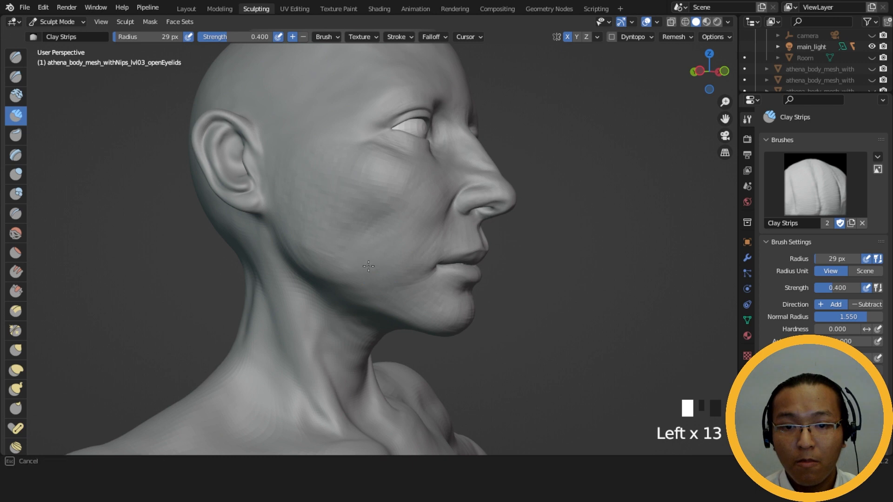
click(380, 260)
click(379, 253)
click(378, 247)
click(376, 231)
- Add short strokes above the mouth corner and up along the nasolabial fold toward the nostril
click(414, 255)
drag(421, 255, 428, 255)
middle_drag(420, 231, 409, 233)
click(408, 231)
click(406, 228)
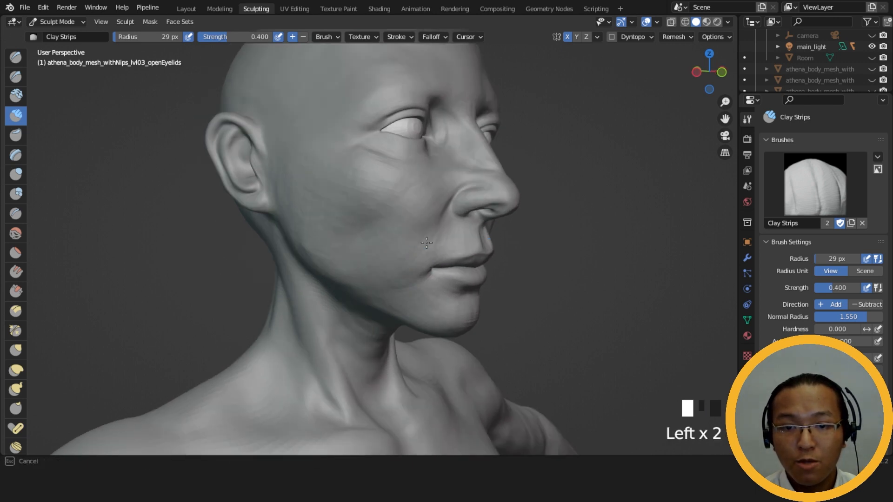
drag(408, 213, 420, 208)
click(427, 208)
click(421, 215)
- Smooth out the transition at the cheek hollow with back-and-forth clay strokes in a near-profile view
mouse_move(428, 207)
middle_down()
mouse_move(421, 215)
mouse_move(482, 196)
middle_up()
middle_drag(378, 219, 402, 205)
drag(363, 206, 389, 235)
mouse_move(384, 233)
mouse_down()
mouse_move(398, 212)
mouse_move(381, 216)
mouse_up()
mouse_move(382, 216)
mouse_down()
mouse_move(360, 222)
mouse_move(391, 242)
mouse_up()
drag(379, 245, 400, 240)
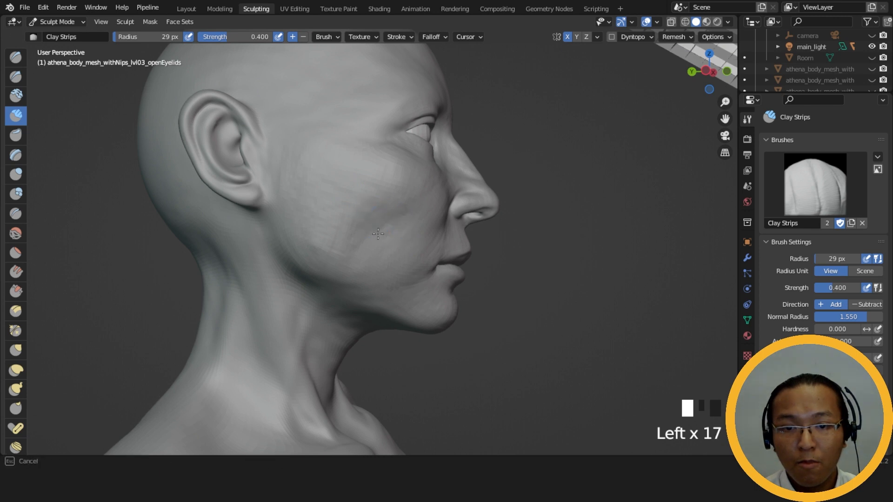
- Add short diagonal clay strokes from the cheek hollow back across the lower cheek
drag(374, 249, 381, 239)
drag(368, 247, 379, 235)
drag(363, 242, 374, 231)
drag(361, 252, 372, 237)
drag(358, 254, 361, 252)
- Switch to the Grab brush, enlarge its radius to 127 px and reshape the cheek contour from several angles
mouse_move(381, 260)
middle_down()
mouse_move(285, 283)
mouse_move(246, 275)
middle_up()
mouse_move(354, 260)
shift+middle_down()
mouse_move(412, 250)
mouse_move(425, 223)
mouse_move(390, 211)
mouse_move(461, 163)
mouse_move(417, 191)
mouse_move(461, 215)
shift+middle_up()
key(g)
key(f)
click(476, 199)
key(f)
click(433, 239)
drag(365, 244, 359, 235)
middle_drag(359, 235, 389, 215)
drag(389, 215, 361, 224)
middle_drag(361, 223, 384, 222)
drag(385, 222, 380, 233)
- Return to the Clay Strips brush at 46 px radius and lay sideways strokes along the brow toward the nose bridge
middle_drag(381, 232, 180, 235)
ctrl+middle_drag(458, 216, 592, 270)
ctrl+middle_drag(248, 156, 210, 146)
click(15, 116)
key(f)
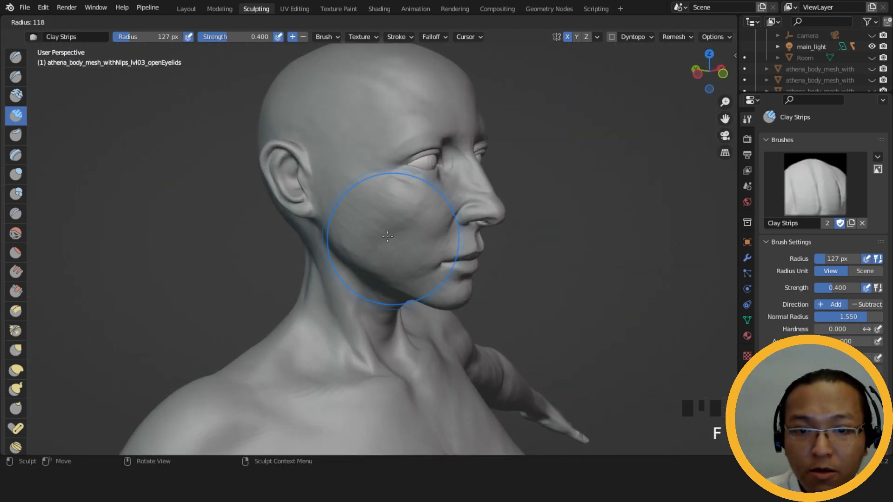
click(354, 235)
middle_drag(354, 235, 427, 245)
key(f)
click(409, 209)
mouse_move(408, 209)
middle_down()
mouse_move(313, 164)
mouse_move(368, 189)
mouse_move(428, 171)
mouse_move(411, 255)
mouse_move(374, 210)
middle_up()
drag(409, 205, 451, 193)
drag(435, 200, 454, 192)
drag(437, 199, 516, 183)
drag(483, 190, 539, 190)
- Build up the brow ridge above the eye with strokes running from the inner brow outward
mouse_move(538, 189)
middle_down()
mouse_move(535, 229)
mouse_move(428, 213)
middle_up()
click(441, 215)
drag(441, 216, 393, 246)
middle_drag(452, 221, 404, 222)
ctrl+middle_drag(404, 222, 397, 235)
drag(409, 230, 364, 228)
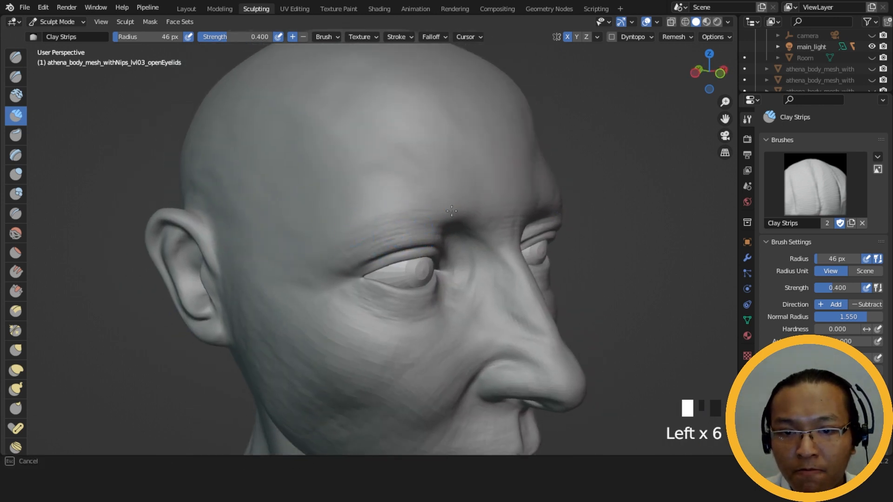
- Add overlapping clay strokes across the lower forehead above the outer brow
middle_drag(442, 211, 415, 199)
drag(335, 185, 387, 197)
drag(353, 189, 389, 203)
drag(368, 195, 405, 202)
middle_drag(405, 202, 441, 212)
click(305, 243)
- Reinforce the brow ridge with strokes between the inner brow and the middle of the brow
mouse_move(305, 242)
middle_down()
mouse_move(455, 215)
mouse_move(379, 235)
middle_up()
ctrl+middle_drag(378, 235, 378, 247)
drag(461, 209, 391, 227)
middle_drag(391, 227, 401, 223)
drag(402, 224, 398, 221)
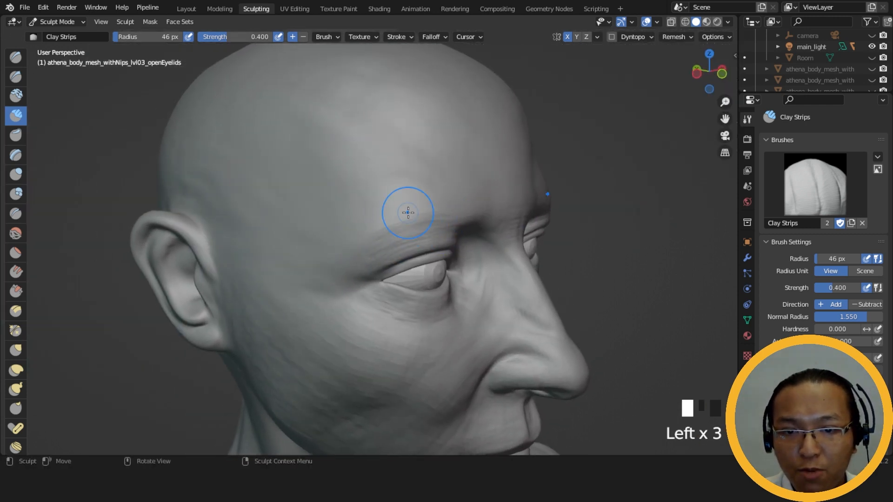
drag(457, 205, 469, 203)
- Lay sideways Clay Strips strokes across the lower forehead between and above the brows
middle_drag(432, 211, 399, 241)
ctrl+middle_drag(396, 243, 392, 254)
drag(392, 253, 408, 244)
drag(408, 244, 406, 242)
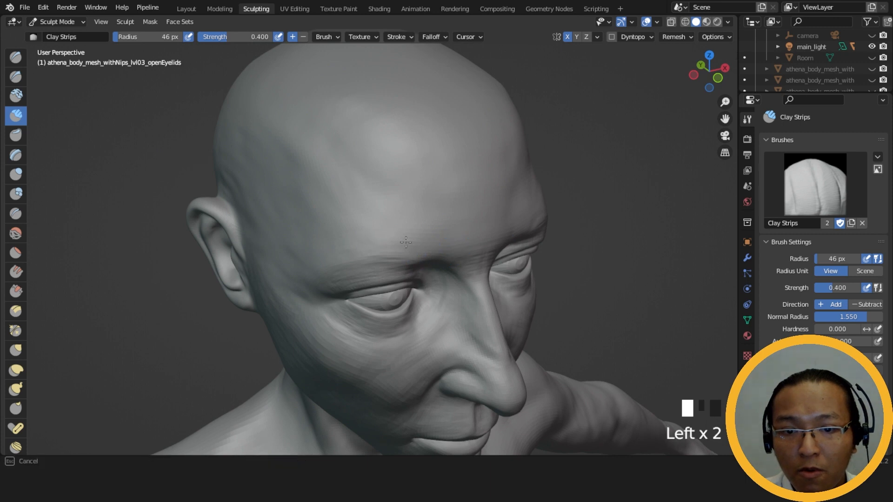
drag(438, 226, 489, 224)
drag(490, 225, 403, 226)
drag(403, 226, 487, 217)
drag(487, 217, 418, 211)
drag(418, 212, 438, 204)
- Build up the middle and upper forehead with long horizontal clay strokes
middle_drag(437, 205, 459, 185)
mouse_move(446, 195)
mouse_down()
mouse_move(434, 204)
mouse_move(386, 186)
mouse_up()
mouse_move(377, 183)
mouse_down()
mouse_move(451, 181)
mouse_move(419, 181)
mouse_up()
mouse_move(437, 181)
mouse_down()
mouse_move(405, 182)
mouse_move(431, 160)
mouse_up()
drag(431, 160, 363, 161)
mouse_move(355, 161)
mouse_down()
mouse_move(489, 149)
mouse_move(383, 153)
mouse_move(486, 163)
mouse_up()
mouse_move(486, 165)
mouse_down()
mouse_move(455, 176)
mouse_move(387, 174)
mouse_up()
drag(387, 174, 485, 173)
middle_drag(488, 195, 535, 186)
click(449, 161)
- Add clay from above the brow up the outer side of the forehead
middle_drag(485, 155, 451, 175)
mouse_move(426, 218)
mouse_down()
mouse_move(412, 259)
mouse_move(391, 244)
mouse_up()
mouse_move(391, 238)
mouse_down()
mouse_move(418, 227)
mouse_move(415, 196)
mouse_up()
mouse_move(415, 196)
mouse_down()
mouse_move(413, 279)
mouse_move(404, 207)
mouse_up()
mouse_move(405, 207)
mouse_down()
mouse_move(397, 229)
mouse_move(395, 191)
mouse_up()
mouse_move(395, 191)
mouse_down()
mouse_move(391, 226)
mouse_move(386, 195)
mouse_up()
mouse_move(386, 195)
mouse_down()
mouse_move(379, 256)
mouse_move(340, 195)
mouse_up()
drag(334, 230, 333, 153)
- Fill the area just above the inner and middle brow with short overlapping clay strokes
middle_drag(372, 247, 397, 217)
mouse_move(399, 214)
mouse_down()
mouse_move(411, 207)
mouse_move(417, 215)
mouse_up()
drag(417, 215, 430, 207)
drag(430, 207, 414, 200)
drag(414, 200, 402, 204)
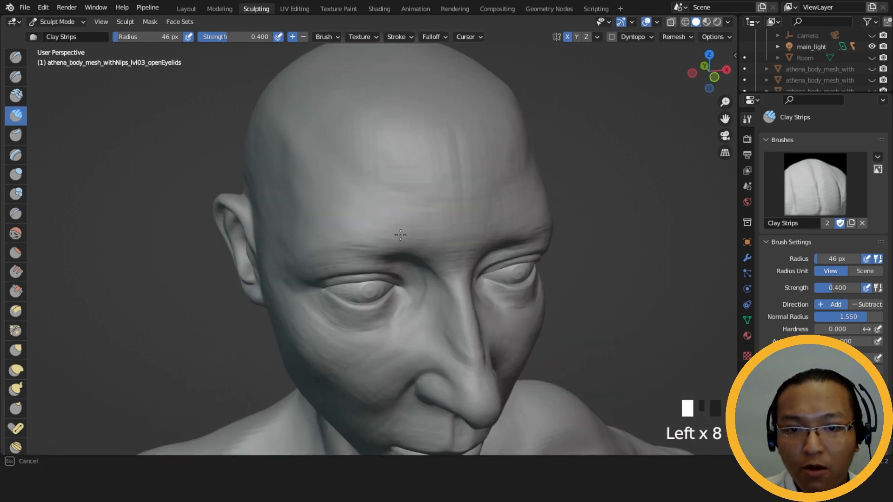
drag(375, 237, 351, 229)
- Set the brush radius to 43 px and lay diagonal strokes along the upper temporal line at the side of the forehead
key(f)
middle_drag(351, 229, 459, 246)
click(417, 216)
drag(320, 136, 374, 179)
drag(373, 180, 409, 179)
mouse_move(409, 179)
ctrl+middle_down()
mouse_move(417, 207)
mouse_move(354, 179)
mouse_move(375, 200)
ctrl+middle_up()
drag(321, 179, 358, 198)
drag(319, 182, 356, 201)
drag(316, 177, 354, 196)
drag(326, 183, 358, 205)
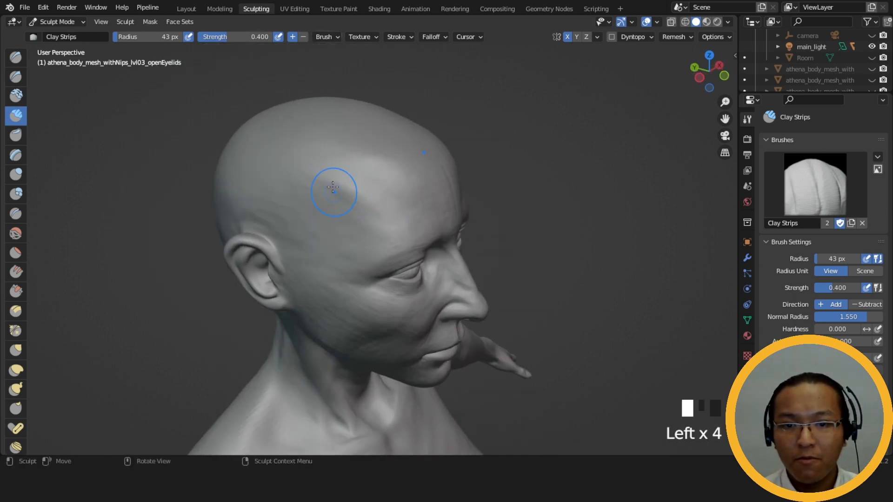
- Extend the temporal line with diagonal clay strokes running down toward the outer brow
middle_drag(381, 218, 399, 199)
drag(386, 202, 377, 205)
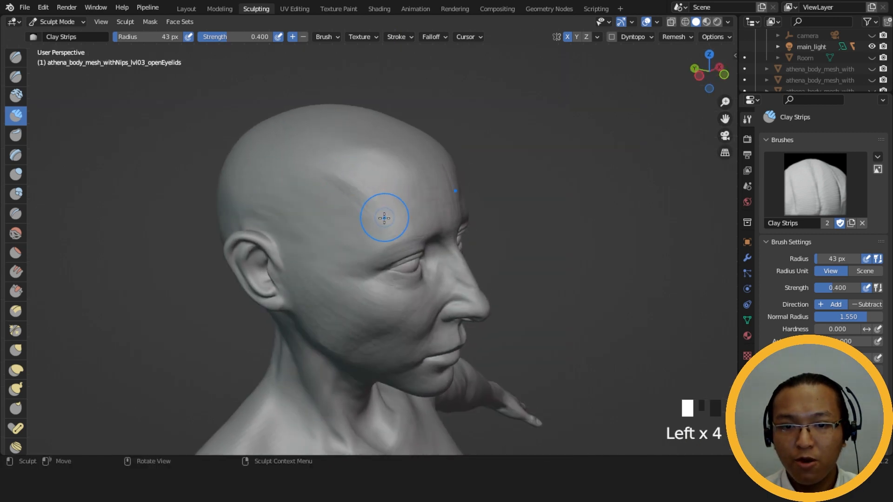
middle_drag(386, 215, 330, 196)
drag(329, 195, 349, 219)
drag(331, 193, 350, 219)
drag(332, 196, 352, 221)
mouse_move(335, 198)
mouse_down()
mouse_move(353, 222)
mouse_move(365, 220)
mouse_up()
drag(382, 244, 367, 220)
drag(383, 243, 368, 219)
- Reinforce the lower temporal line above the outer brow with short diagonal strokes
middle_drag(362, 224, 398, 233)
drag(399, 235, 397, 230)
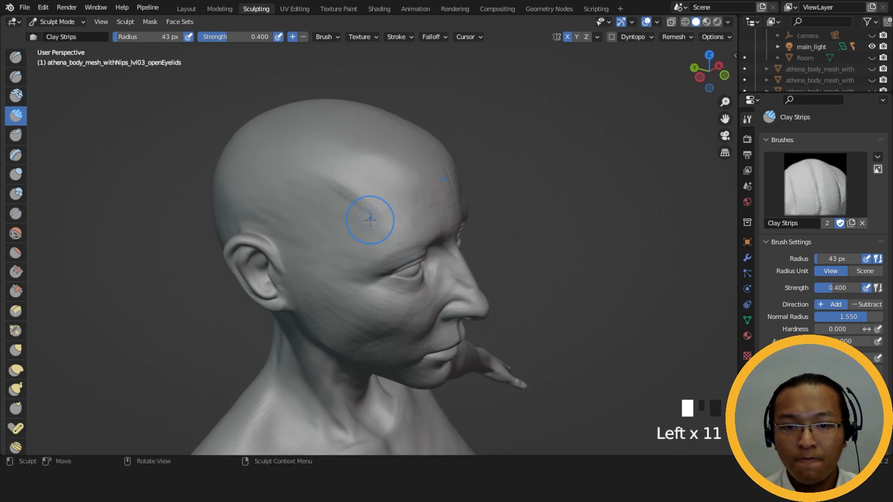
drag(367, 227, 355, 209)
drag(372, 240, 359, 218)
drag(372, 244, 361, 233)
- Add short clay strokes over the temple, working down toward the outer corner of the eye
middle_drag(361, 233, 349, 223)
drag(354, 228, 338, 214)
drag(349, 244, 339, 235)
drag(344, 268, 340, 261)
drag(356, 272, 344, 258)
drag(360, 275, 355, 267)
- Touch up the side of the forehead and the brow above the eye with a few clay strokes
mouse_move(359, 228)
middle_down()
mouse_move(398, 190)
mouse_move(386, 273)
mouse_move(335, 265)
mouse_move(331, 195)
middle_up()
drag(327, 188, 322, 171)
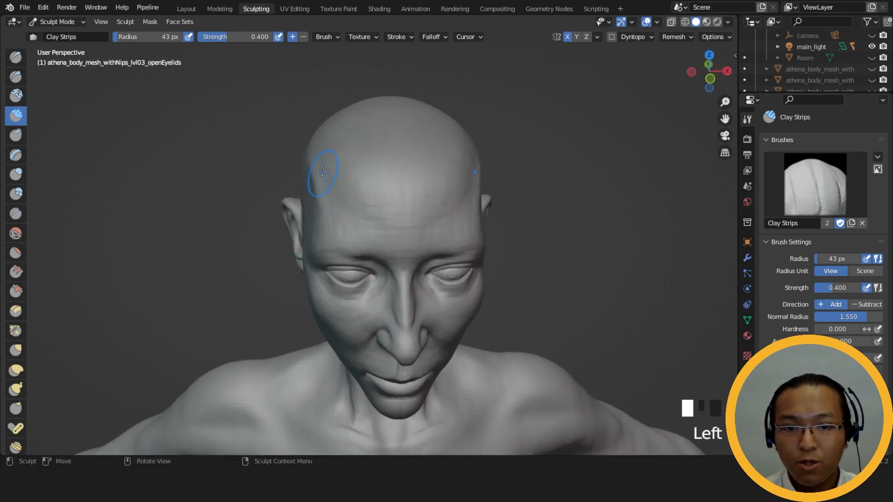
middle_drag(353, 199, 334, 209)
mouse_move(368, 234)
mouse_down()
mouse_move(396, 263)
mouse_move(372, 267)
mouse_up()
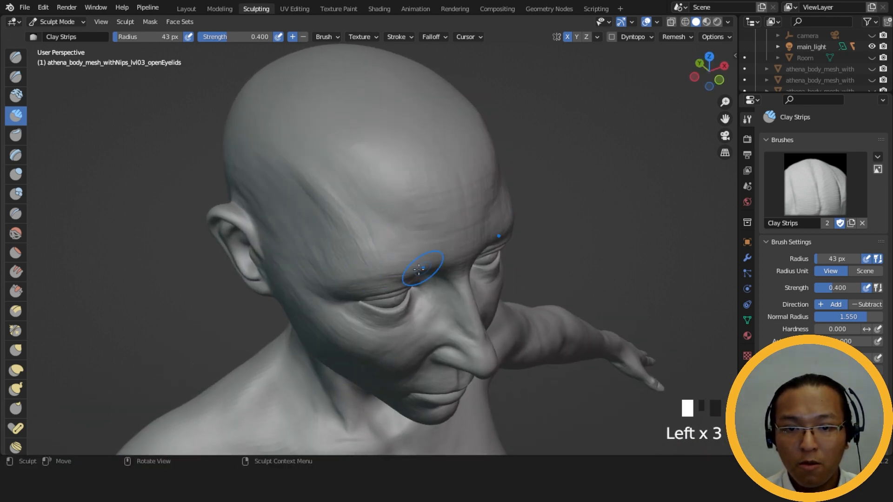
drag(368, 265, 350, 266)
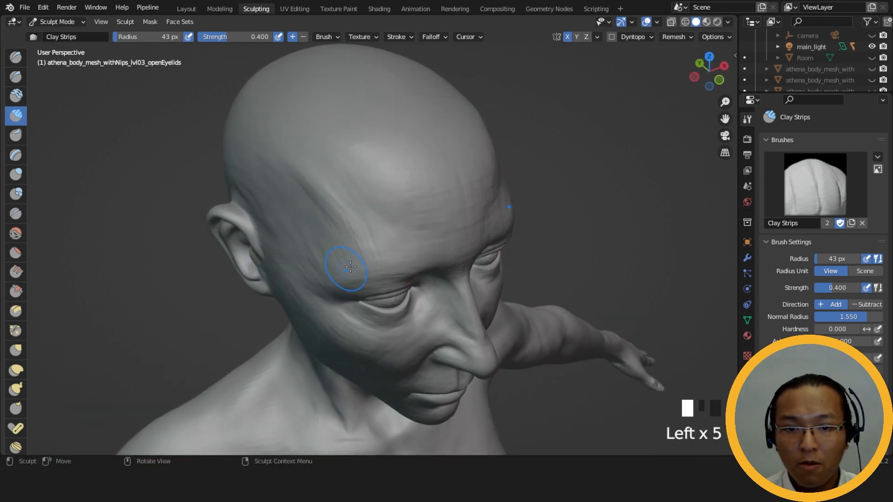
- Blend the outer forehead into the temporal line with diagonal clay strokes above the brow
mouse_move(413, 254)
mouse_down()
mouse_move(349, 261)
mouse_move(383, 230)
mouse_up()
drag(386, 256, 393, 231)
mouse_move(398, 254)
mouse_down()
mouse_move(414, 236)
mouse_move(401, 233)
mouse_up()
drag(398, 247, 405, 233)
mouse_move(405, 244)
mouse_down()
mouse_move(409, 231)
mouse_move(373, 225)
mouse_up()
drag(363, 235, 370, 226)
drag(358, 235, 391, 198)
- Readjust the brush radius to 43 px and build up the upper side of the forehead near the hairline
mouse_move(395, 196)
mouse_down()
mouse_move(409, 188)
mouse_move(384, 181)
mouse_up()
ctrl+middle_drag(385, 181, 397, 164)
key(f)
click(365, 186)
drag(364, 185, 391, 174)
mouse_move(345, 186)
mouse_down()
mouse_move(378, 161)
mouse_move(349, 155)
mouse_up()
drag(349, 155, 373, 142)
ctrl+middle_drag(374, 142, 379, 166)
drag(378, 166, 360, 160)
drag(341, 181, 356, 160)
- Lay slanted clay strokes from the temporal line across the upper forehead toward its centre
middle_drag(355, 160, 333, 177)
drag(332, 176, 353, 160)
drag(328, 175, 379, 151)
drag(379, 150, 412, 141)
drag(359, 168, 346, 181)
drag(349, 183, 395, 172)
drag(391, 180, 417, 171)
drag(405, 179, 426, 176)
drag(422, 183, 378, 210)
- Add sideways clay strokes from the upper forehead down onto the side of the skull, working from above
middle_drag(404, 216, 454, 227)
shift+middle_drag(451, 186, 452, 204)
mouse_move(452, 163)
shift+middle_down()
mouse_move(455, 181)
mouse_move(415, 215)
shift+middle_up()
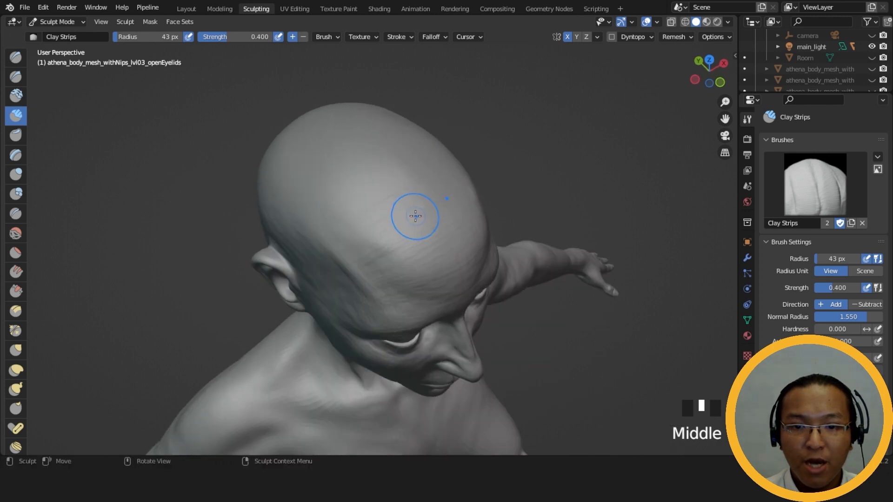
click(331, 231)
drag(326, 231, 323, 232)
mouse_move(322, 231)
middle_down()
mouse_move(405, 210)
mouse_move(369, 233)
mouse_move(385, 221)
middle_up()
drag(387, 220, 379, 225)
drag(379, 229, 372, 231)
drag(406, 206, 396, 209)
drag(403, 203, 365, 216)
drag(344, 221, 321, 237)
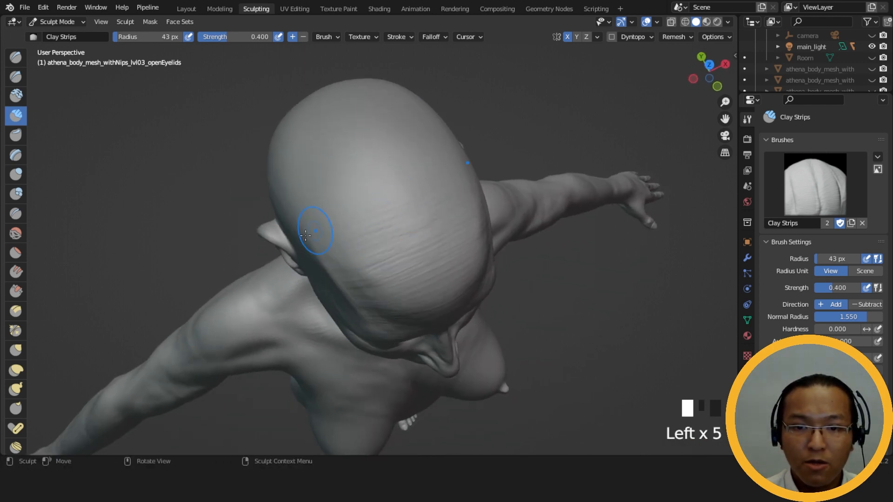
- Continue slanted clay strokes over the front of the skull top, moving back toward the crown
middle_drag(386, 195, 407, 191)
drag(343, 214, 334, 219)
shift+middle_drag(398, 177, 446, 188)
middle_drag(445, 188, 419, 191)
drag(424, 226, 408, 232)
drag(391, 221, 372, 228)
middle_drag(372, 228, 405, 237)
drag(437, 213, 427, 219)
drag(442, 199, 425, 208)
drag(437, 215, 386, 218)
drag(424, 186, 371, 210)
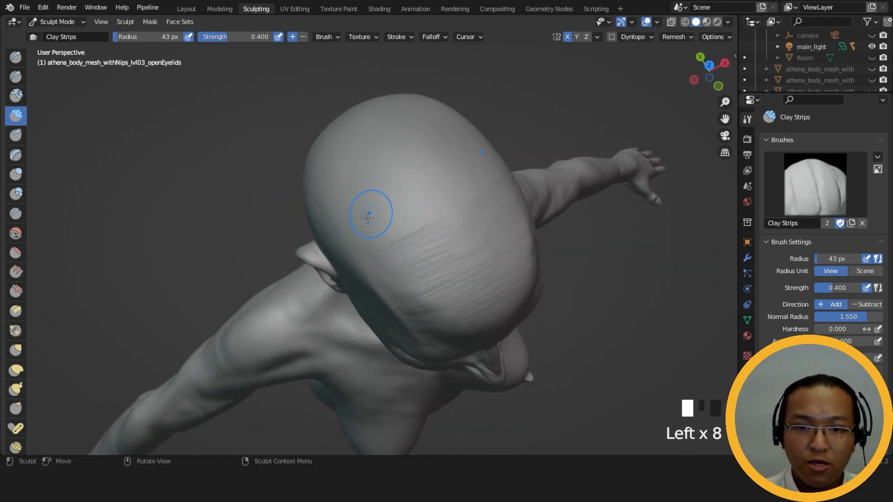
- Cover the top of the skull with crossing clay strokes along and across the midline
mouse_move(402, 181)
middle_down()
mouse_move(420, 179)
mouse_move(379, 233)
mouse_move(421, 217)
middle_up()
click(420, 179)
click(420, 179)
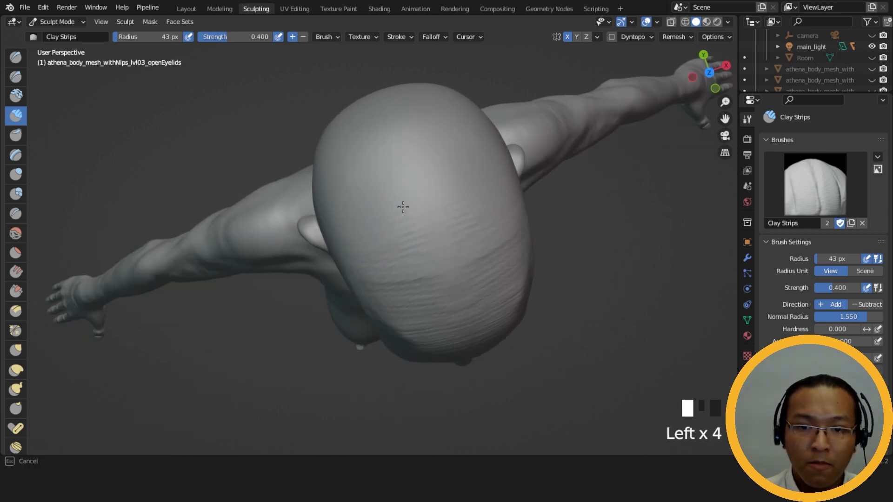
middle_drag(385, 165, 439, 195)
click(439, 160)
click(430, 173)
click(424, 216)
mouse_move(417, 259)
mouse_down()
mouse_move(414, 245)
mouse_move(409, 253)
mouse_up()
drag(404, 261, 402, 289)
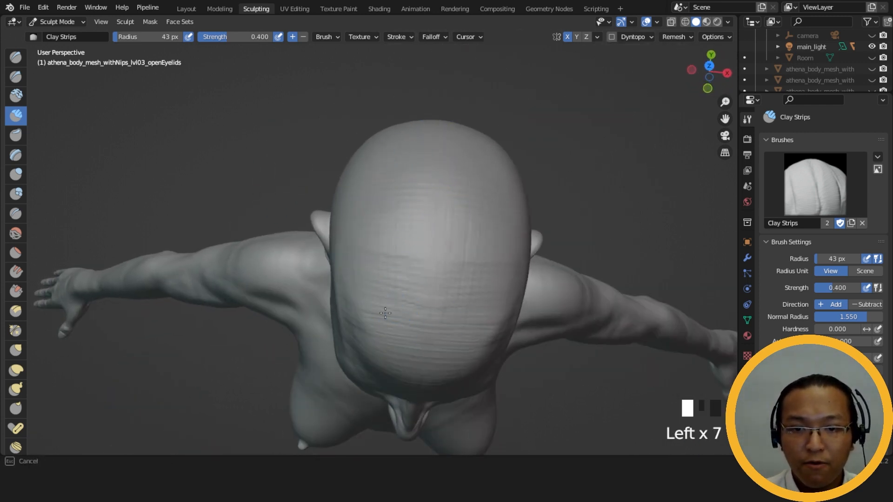
click(399, 239)
click(414, 243)
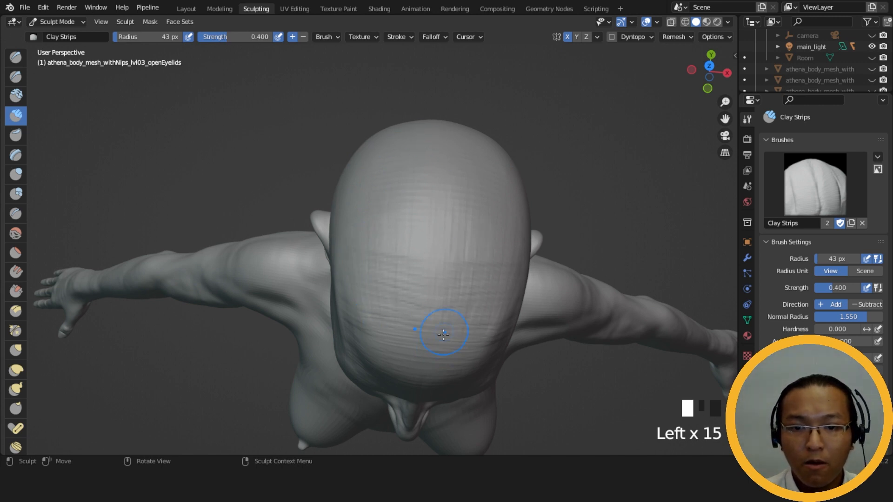
- Blend the front of the skull top into the upper forehead with more clay strokes
middle_drag(444, 335, 445, 230)
click(426, 238)
click(445, 297)
middle_drag(448, 297, 512, 354)
drag(415, 238, 367, 182)
click(445, 238)
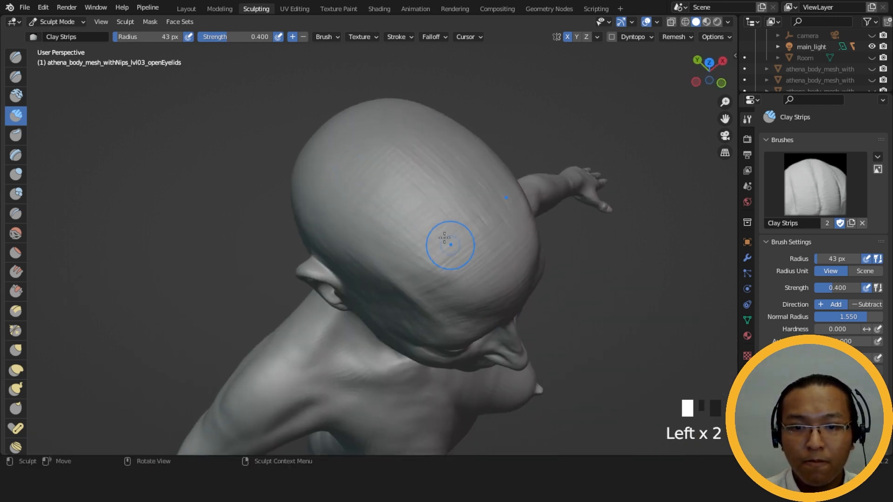
- Add clay strokes over the upper side of the skull, from the crown edge toward the temple
middle_drag(418, 204, 552, 253)
click(466, 242)
click(338, 231)
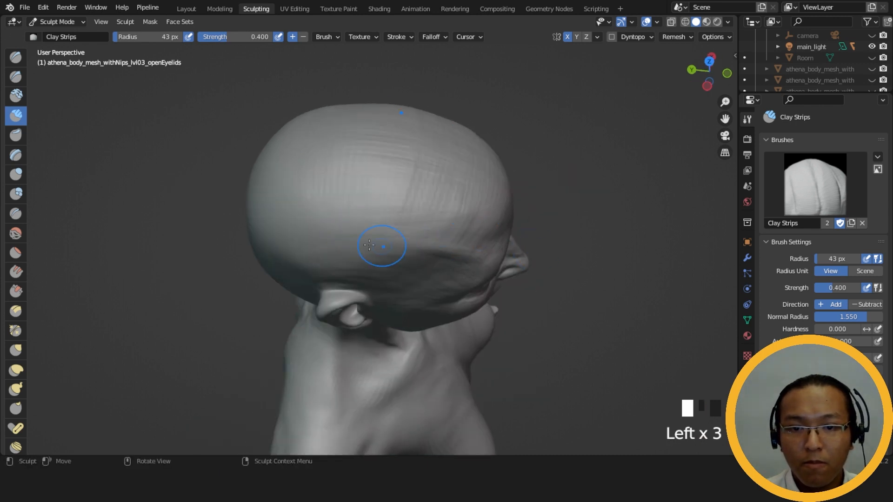
middle_drag(454, 229, 457, 203)
click(321, 223)
drag(435, 227, 419, 234)
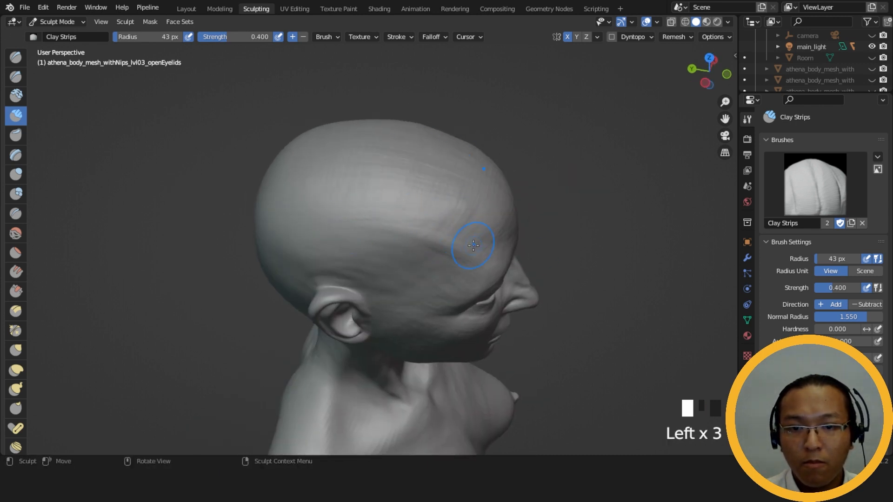
- Lay clay strokes across the temple and the side of the head between the ear and the outer eye
middle_drag(474, 245, 367, 279)
click(367, 225)
click(423, 305)
mouse_move(423, 305)
middle_down()
mouse_move(534, 273)
mouse_move(533, 239)
mouse_move(461, 256)
mouse_move(470, 257)
middle_up()
middle_drag(398, 256, 414, 275)
drag(414, 274, 427, 292)
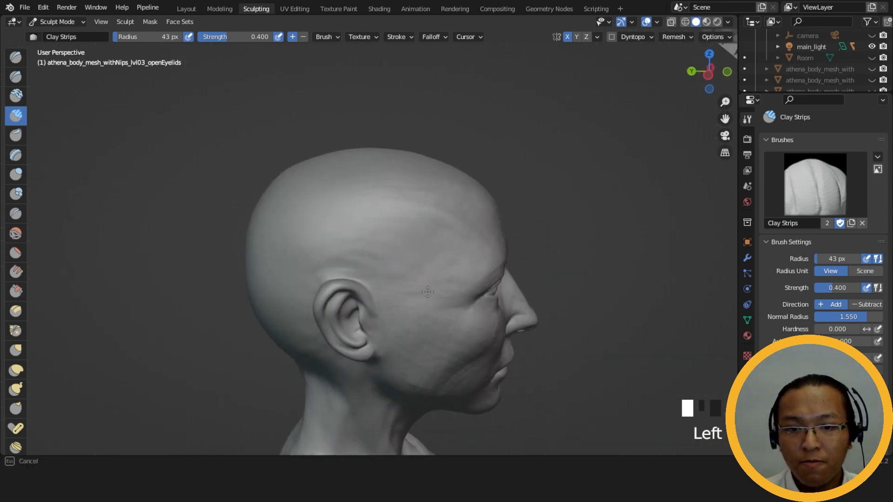
drag(447, 271, 454, 273)
click(373, 259)
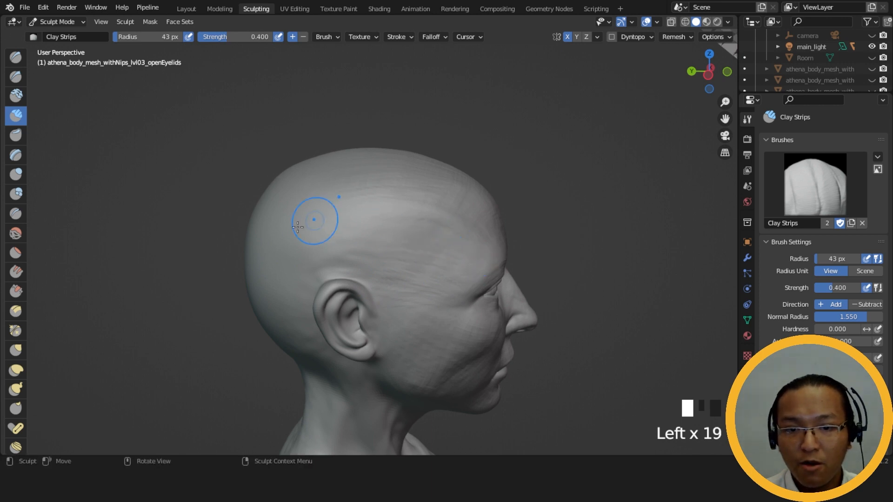
- Build up the side of the skull above and behind the ear with long horizontal clay strokes
middle_drag(427, 243, 325, 207)
click(274, 282)
drag(275, 282, 275, 282)
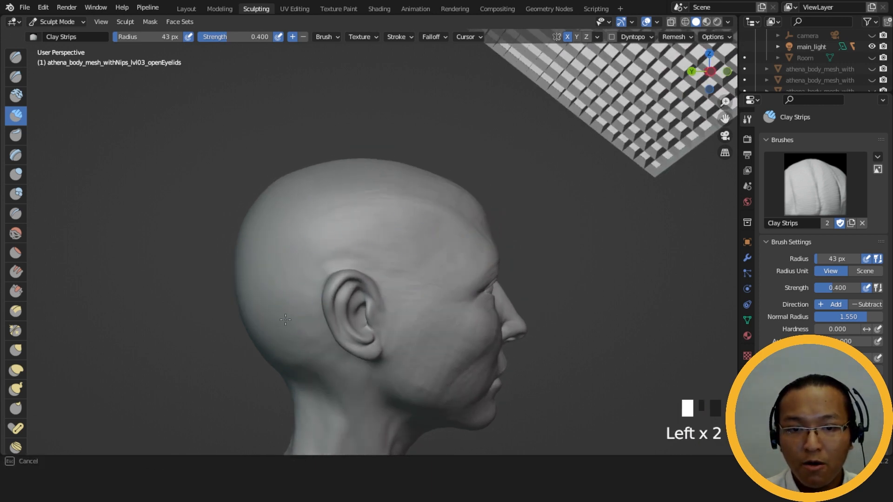
drag(367, 228, 375, 235)
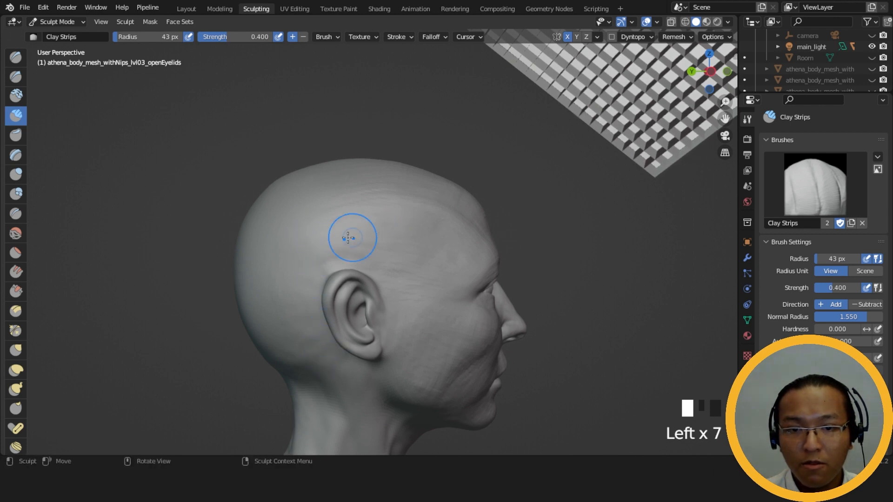
drag(310, 244, 402, 237)
drag(325, 237, 374, 230)
mouse_move(394, 250)
mouse_down()
mouse_move(320, 262)
mouse_move(372, 267)
mouse_move(378, 284)
mouse_up()
- Add short Clay Strips strokes with a 37 px radius on the side of the skull above and behind the ear
key(f)
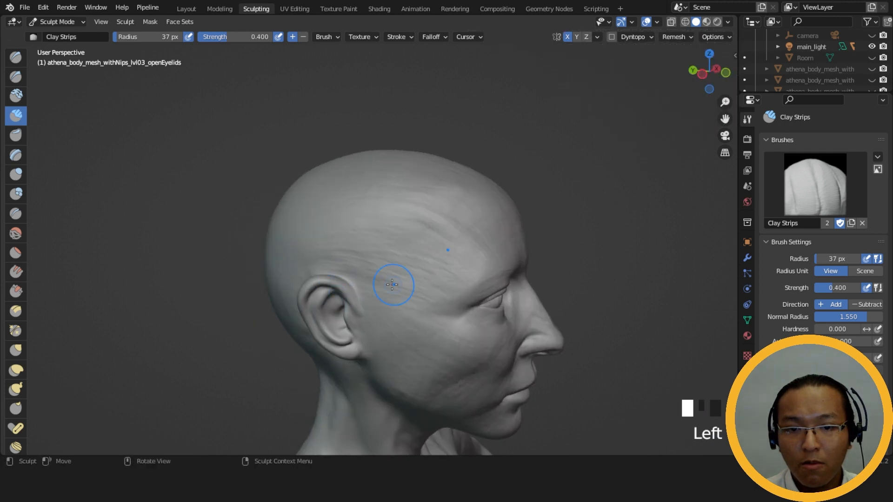
mouse_move(393, 285)
middle_down()
mouse_move(410, 284)
mouse_move(381, 288)
middle_up()
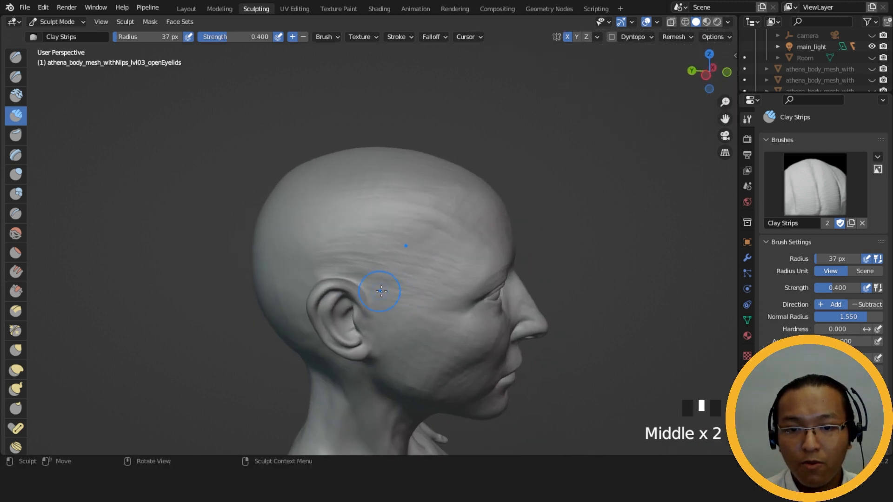
drag(378, 238, 354, 232)
drag(375, 230, 355, 222)
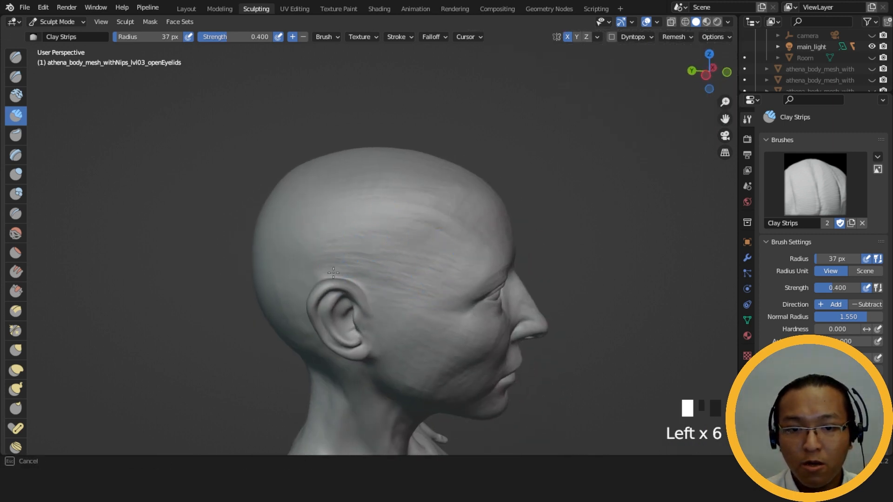
middle_drag(322, 265, 313, 236)
drag(313, 235, 301, 262)
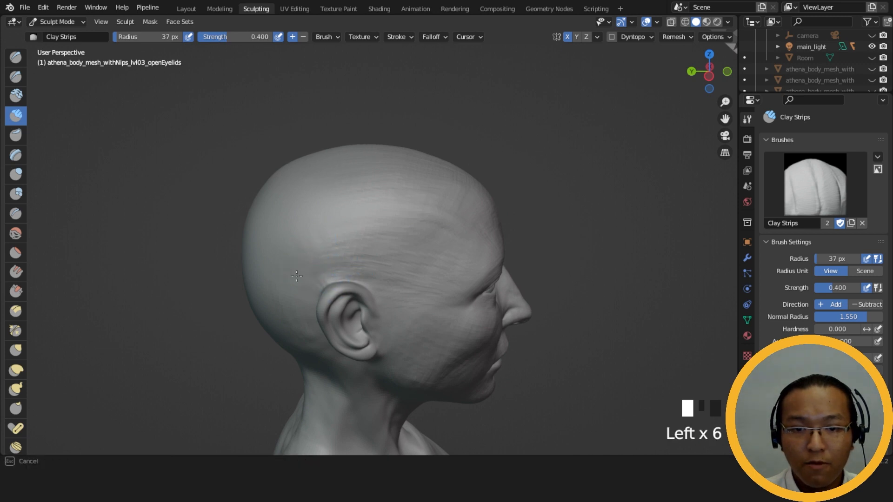
drag(315, 308, 316, 312)
drag(349, 235, 337, 241)
- Lay clay strokes from the area above the ear across the temple toward the outer eye
mouse_move(361, 235)
mouse_down()
mouse_move(344, 247)
mouse_move(379, 284)
mouse_up()
drag(379, 279, 380, 290)
drag(421, 260, 414, 267)
drag(437, 239, 418, 263)
mouse_move(442, 242)
mouse_down()
mouse_move(424, 268)
mouse_move(430, 262)
mouse_up()
drag(440, 261, 416, 296)
drag(465, 271, 442, 285)
- Build up the transition from the temple into the outer brow with short clay strokes
middle_drag(442, 285, 473, 265)
drag(473, 266, 463, 285)
middle_drag(463, 285, 450, 271)
drag(450, 271, 464, 282)
mouse_move(464, 282)
mouse_down()
mouse_move(473, 294)
mouse_move(463, 293)
mouse_up()
middle_drag(461, 289, 414, 314)
click(497, 308)
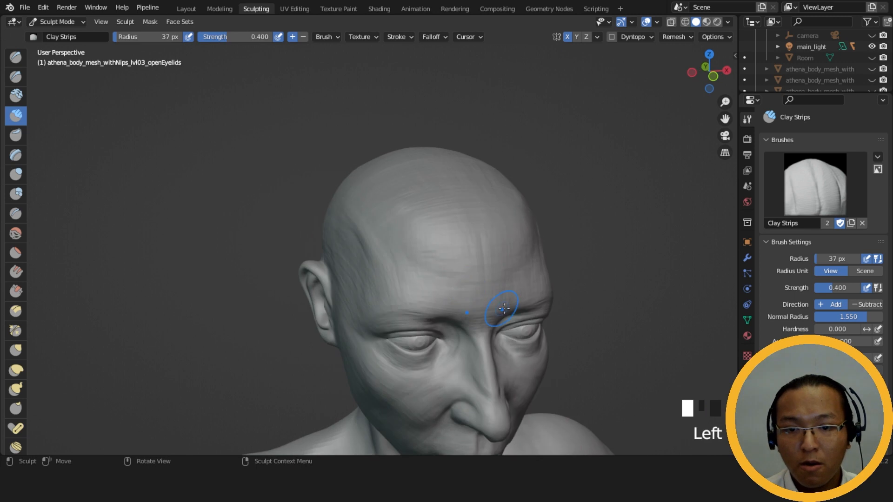
- Add a cluster of short overlapping clay strokes on the side of the forehead
alt+middle_drag(498, 307, 489, 255)
mouse_move(618, 166)
middle_down()
mouse_move(519, 230)
mouse_move(472, 213)
middle_up()
mouse_move(468, 212)
mouse_down()
mouse_move(466, 195)
mouse_move(437, 224)
mouse_up()
drag(459, 200, 442, 216)
drag(461, 198, 444, 214)
drag(460, 200, 449, 209)
- Smooth the edge between the forehead and temple and touch it up with a short clay stroke
middle_drag(483, 205, 604, 187)
middle_drag(537, 172, 465, 209)
middle_drag(465, 209, 386, 242)
shift+drag(379, 244, 380, 255)
middle_drag(380, 256, 389, 217)
drag(372, 222, 364, 224)
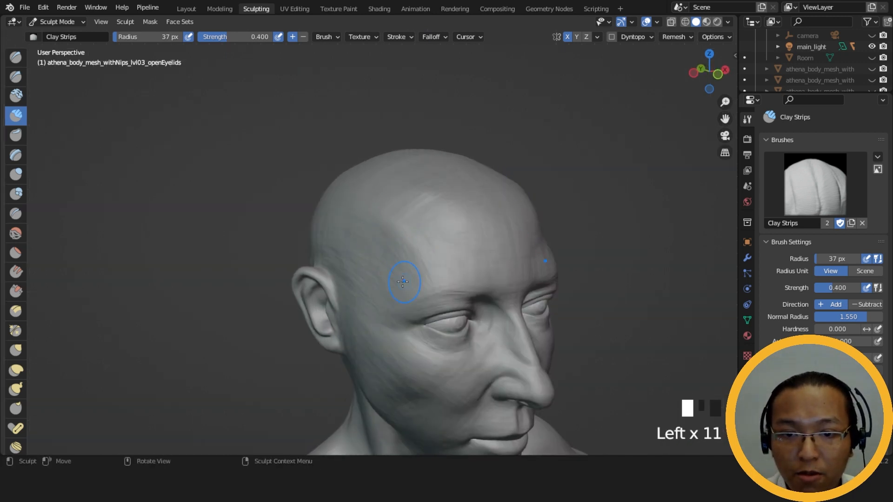
- Push the side contour of the head above the ear slightly inward with a resized Grab brush in front view
middle_drag(403, 282, 353, 270)
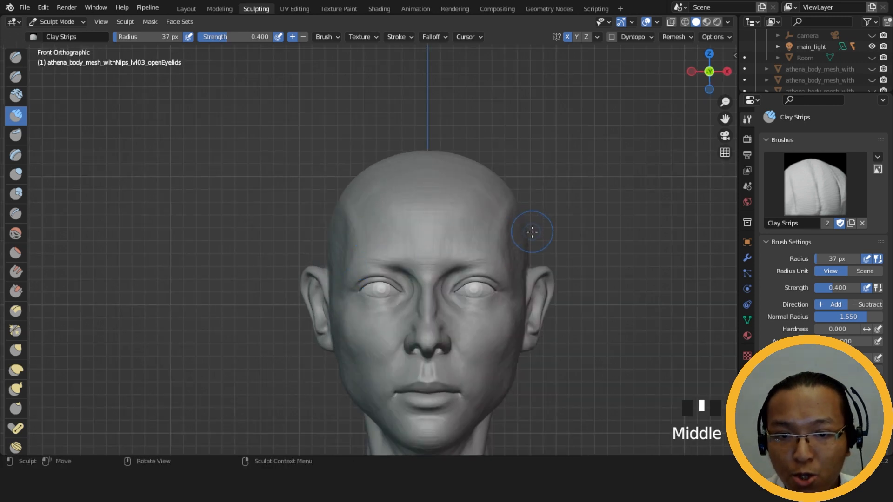
key(g)
key(f)
click(568, 233)
click(506, 245)
drag(523, 227, 518, 231)
click(517, 231)
mouse_move(570, 231)
middle_down()
mouse_move(546, 258)
mouse_move(493, 276)
middle_up()
key(f)
click(570, 258)
drag(484, 283, 507, 279)
middle_drag(507, 279, 517, 293)
key(ctrl+z)
key(ctrl+z)
- Resize the Grab brush and nudge the contour at the side of the head with several very short pulls
key(f)
click(578, 290)
mouse_move(512, 284)
mouse_down()
mouse_move(512, 292)
mouse_move(515, 284)
mouse_up()
click(513, 286)
click(514, 287)
click(513, 288)
middle_drag(515, 284, 608, 246)
- Set up Clay Strips with a 57 px radius, check the face in rendered shading, and return to solid shading
click(15, 115)
key(f)
click(434, 273)
middle_drag(434, 273, 672, 70)
click(718, 23)
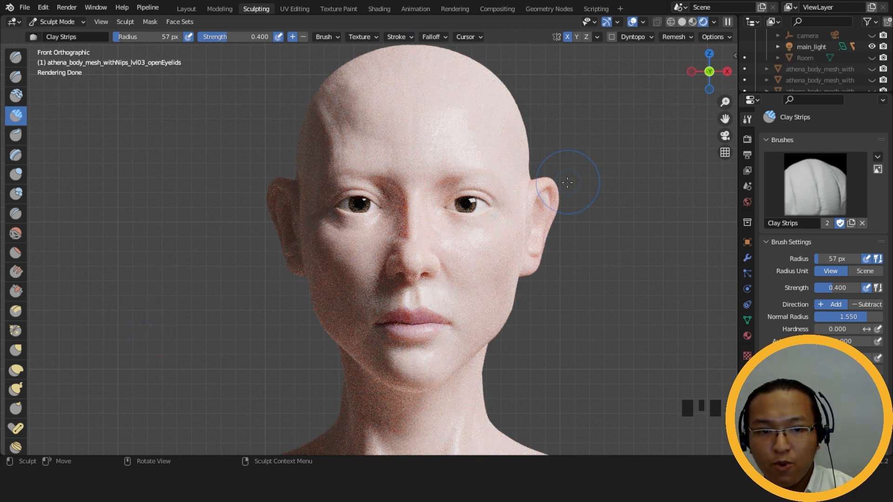
click(682, 22)
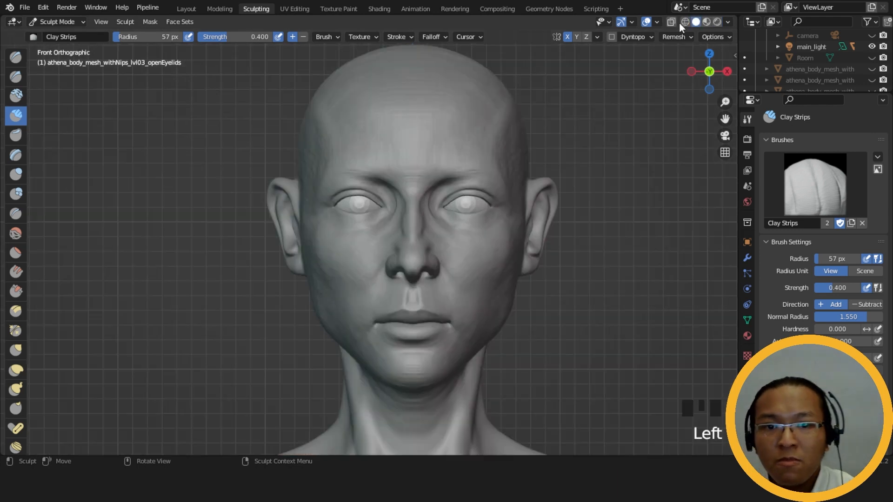
- Adjust the upper side of the skull using Grab at a 120 px radius, and undo the last pull
key(g)
key(f)
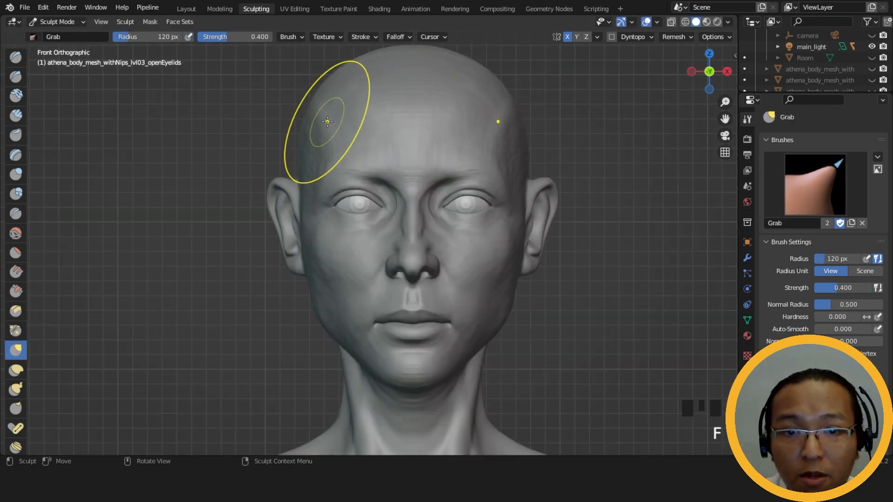
drag(327, 122, 326, 122)
middle_drag(326, 122, 480, 139)
drag(486, 138, 437, 104)
click(464, 117)
key(ctrl+z)
middle_drag(440, 105, 528, 73)
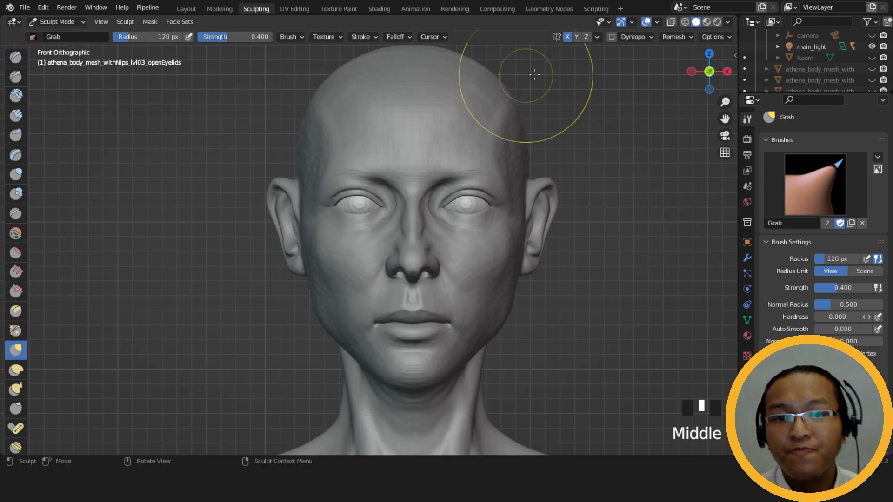
- Build up the front of the ear's upper rim using repeated Clay Strips strokes with a 36 px radius
click(15, 115)
key(f)
click(384, 215)
middle_drag(384, 215, 366, 200)
drag(365, 205, 368, 229)
drag(361, 209, 368, 231)
drag(361, 209, 367, 231)
drag(361, 209, 367, 232)
drag(361, 209, 367, 233)
middle_drag(367, 233, 361, 209)
- Lay longer clay strokes over the top of the ear rim and down its front edge
mouse_move(361, 209)
mouse_down()
mouse_move(349, 195)
mouse_move(361, 206)
mouse_up()
drag(325, 157, 358, 200)
drag(326, 156, 329, 158)
drag(362, 199, 365, 204)
drag(339, 161, 285, 159)
mouse_move(296, 156)
mouse_down()
mouse_move(275, 153)
mouse_move(262, 166)
mouse_up()
drag(326, 157, 357, 198)
drag(346, 181, 358, 199)
- Thicken the upper ear rim with repeated diagonal clay strokes at its front and a few at its back edge
middle_drag(364, 199, 348, 227)
drag(317, 190, 340, 209)
drag(321, 186, 342, 212)
drag(326, 188, 343, 211)
drag(328, 186, 343, 212)
drag(328, 191, 344, 212)
drag(332, 196, 344, 213)
drag(270, 191, 275, 195)
mouse_move(272, 191)
mouse_down()
mouse_move(267, 183)
mouse_move(257, 197)
mouse_up()
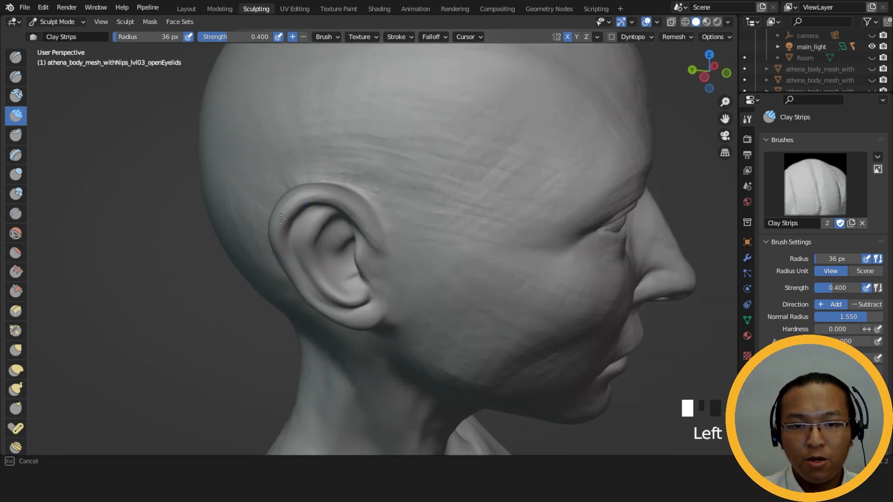
drag(335, 197, 342, 203)
- Add clay strokes along the top of the ear where it joins the head, working from above
middle_drag(340, 200, 340, 259)
drag(339, 260, 344, 268)
drag(337, 265, 346, 275)
drag(346, 275, 349, 300)
ctrl+middle_drag(349, 301, 349, 283)
drag(350, 284, 338, 308)
shift+middle_drag(339, 308, 393, 281)
drag(392, 279, 407, 259)
drag(350, 270, 372, 269)
drag(372, 270, 405, 272)
drag(410, 274, 433, 279)
- Fill out the upper back of the ear rim with short clay strokes from above
middle_drag(379, 266, 389, 285)
mouse_move(389, 285)
mouse_down()
mouse_move(358, 294)
mouse_move(350, 280)
mouse_up()
drag(350, 280, 354, 277)
drag(355, 276, 360, 274)
mouse_move(360, 274)
middle_down()
mouse_move(432, 294)
mouse_move(421, 243)
middle_up()
click(432, 294)
drag(386, 275, 379, 284)
drag(379, 284, 376, 291)
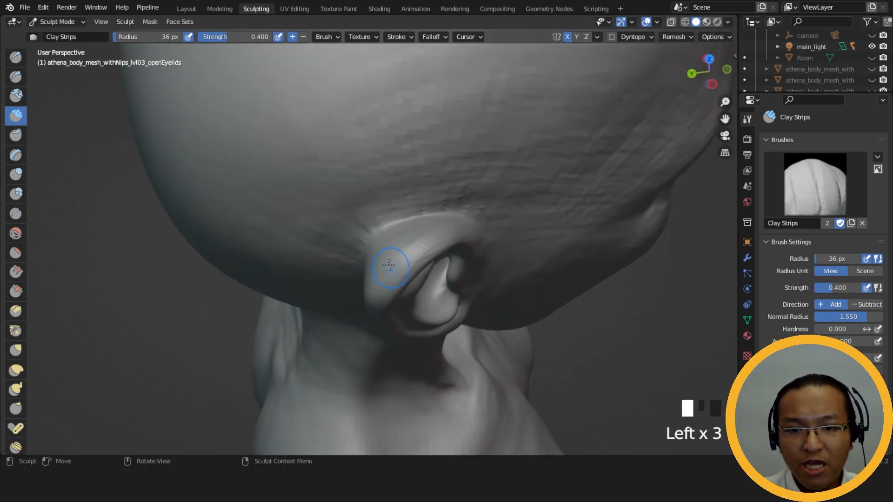
- Refine the upper helix from its front attachment over the top of the ear with short clay strokes
middle_drag(389, 265, 383, 205)
mouse_move(372, 172)
mouse_down()
mouse_move(359, 155)
mouse_move(353, 174)
mouse_move(396, 168)
mouse_up()
middle_drag(424, 197, 325, 177)
drag(326, 178, 307, 171)
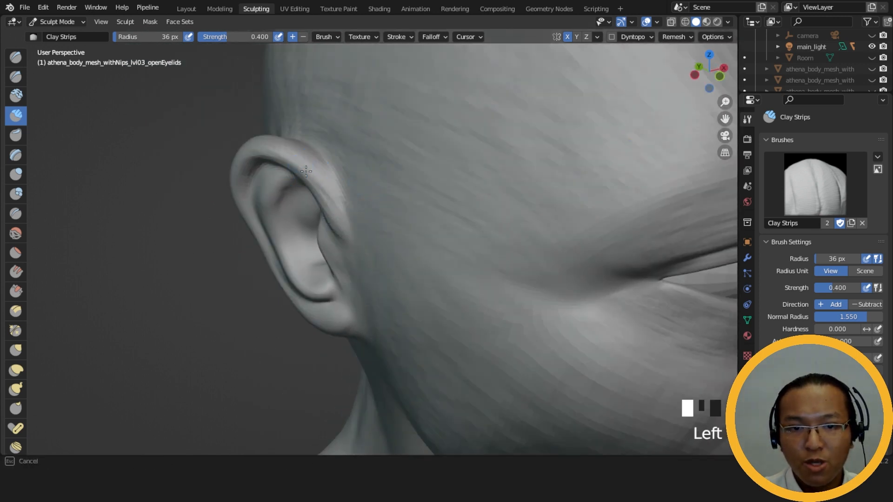
middle_drag(342, 210, 354, 201)
drag(263, 158, 262, 155)
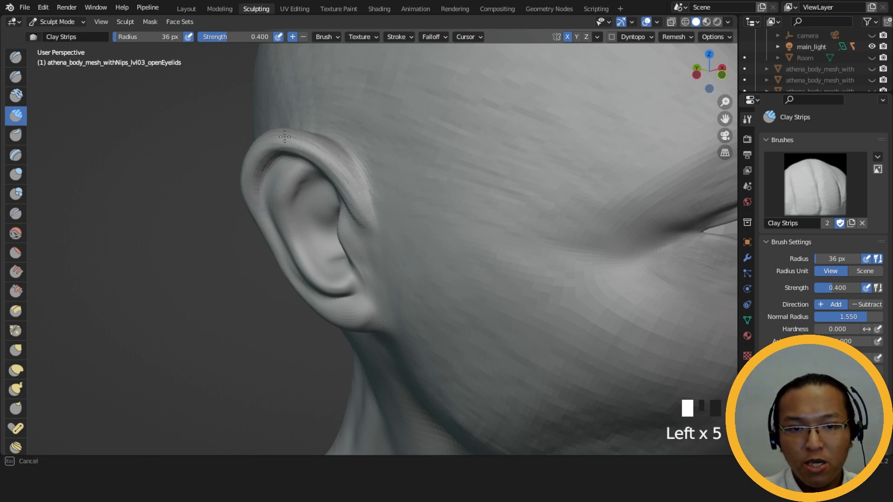
middle_drag(284, 136, 305, 159)
drag(305, 160, 310, 151)
middle_drag(311, 151, 345, 154)
drag(345, 154, 347, 152)
- Shape the outer and rear side of the ear rim with short clay strokes from several angles
mouse_move(346, 153)
middle_down()
mouse_move(384, 204)
mouse_move(468, 226)
middle_up()
drag(442, 227, 434, 232)
drag(436, 229, 433, 231)
drag(434, 231, 454, 217)
drag(465, 198, 445, 220)
middle_drag(426, 259, 415, 194)
drag(438, 124, 432, 136)
mouse_move(433, 136)
middle_down()
mouse_move(476, 165)
mouse_move(460, 168)
middle_up()
drag(460, 169, 456, 176)
middle_drag(456, 176, 459, 185)
drag(465, 168, 474, 150)
middle_drag(465, 165, 431, 179)
drag(428, 245, 423, 243)
middle_drag(423, 243, 300, 213)
- Carve along the inner edge of the ear's lower antihelix and build the fold back up with longer clay strokes
ctrl+drag(300, 216, 314, 244)
ctrl+drag(307, 232, 321, 260)
drag(307, 233, 327, 278)
drag(305, 216, 349, 285)
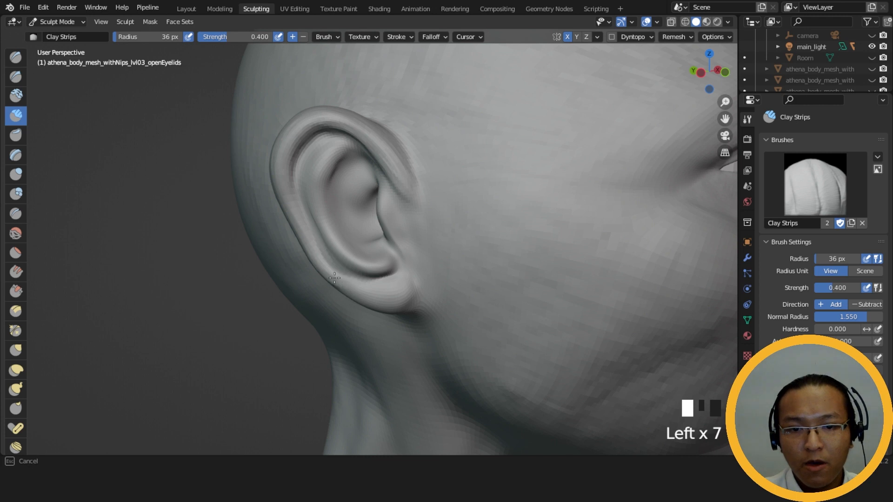
- Reshape the earlobe near its front attachment with short pulls of a resized Grab brush
middle_drag(345, 281, 370, 240)
key(g)
mouse_move(382, 207)
middle_down()
mouse_move(394, 274)
mouse_move(378, 275)
middle_up()
key(f)
click(376, 293)
click(377, 292)
drag(379, 274, 381, 271)
drag(380, 271, 366, 261)
- Build up the lower antihelix and the front of the earlobe using Clay Strips with a 40 px radius
click(16, 115)
key(f)
click(405, 263)
drag(345, 233, 331, 223)
mouse_move(340, 232)
mouse_down()
mouse_move(324, 211)
mouse_move(357, 250)
mouse_move(399, 266)
mouse_up()
middle_drag(399, 266, 371, 261)
click(371, 261)
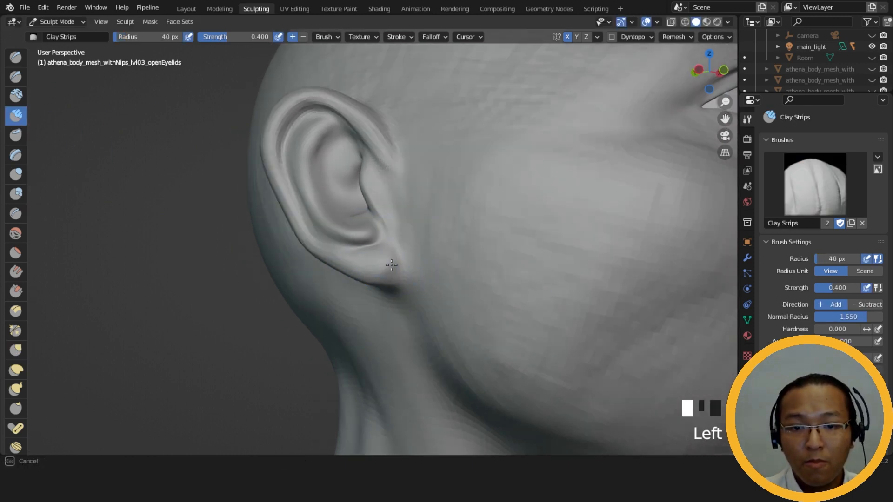
drag(385, 265, 389, 267)
drag(389, 266, 392, 268)
drag(391, 266, 393, 268)
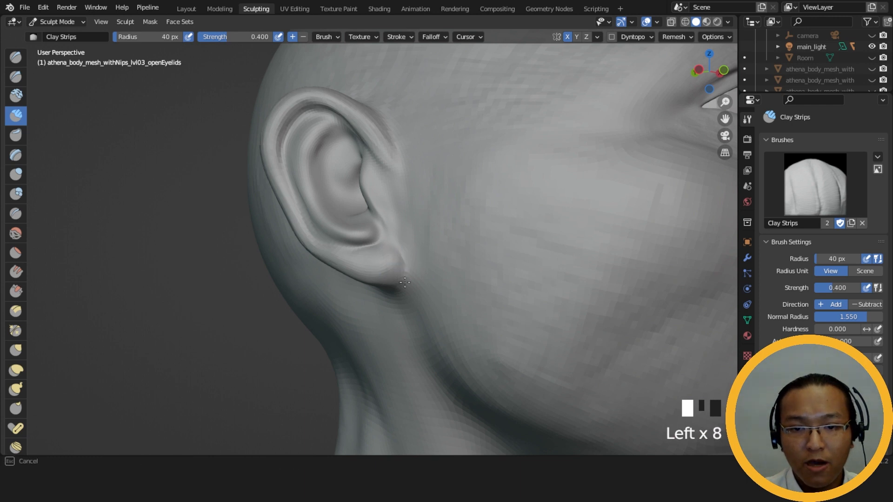
- Shape the upper earlobe with short clay strokes and carve the crease around its lower front edge
mouse_move(372, 257)
ctrl+mouse_down()
mouse_move(405, 265)
mouse_move(389, 243)
mouse_move(396, 273)
mouse_move(381, 264)
ctrl+mouse_up()
drag(373, 261, 384, 264)
drag(375, 261, 386, 263)
drag(377, 259, 388, 262)
middle_drag(391, 256, 392, 272)
ctrl+drag(391, 272, 377, 277)
ctrl+drag(386, 275, 378, 281)
- Carve and smooth the transition between the tragus and the earlobe using a 32 px Clay Strips radius
key(f)
middle_drag(378, 281, 424, 235)
ctrl+drag(425, 236, 421, 238)
ctrl+drag(421, 239, 419, 254)
middle_drag(405, 255, 377, 261)
mouse_move(377, 262)
shift+mouse_down()
mouse_move(377, 253)
mouse_move(373, 273)
shift+mouse_up()
shift+drag(372, 272, 376, 254)
mouse_move(377, 256)
ctrl+mouse_down()
mouse_move(375, 243)
mouse_move(376, 265)
ctrl+mouse_up()
ctrl+drag(376, 249, 377, 260)
- Carve around the front and inner edge of the tragus with subtractive clay strokes
middle_drag(377, 260, 425, 223)
mouse_move(424, 223)
ctrl+mouse_down()
mouse_move(436, 208)
mouse_move(445, 217)
mouse_move(435, 228)
ctrl+mouse_up()
mouse_move(435, 228)
ctrl+mouse_down()
mouse_move(425, 239)
mouse_move(414, 219)
ctrl+mouse_up()
mouse_move(412, 215)
ctrl+mouse_down()
mouse_move(403, 200)
mouse_move(401, 229)
ctrl+mouse_up()
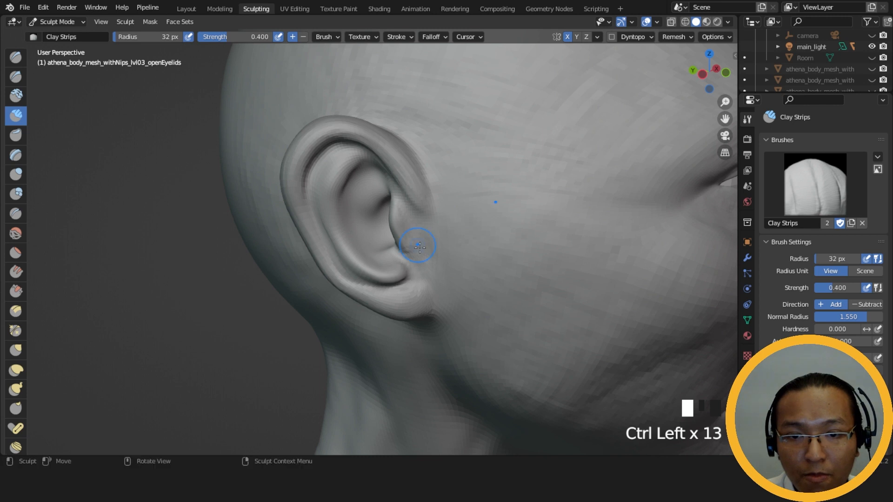
middle_drag(414, 243, 361, 208)
mouse_move(355, 217)
ctrl+mouse_down()
mouse_move(359, 238)
mouse_move(356, 230)
ctrl+mouse_up()
- Build up the tragus and the area up to the front of the helix with clay strokes
mouse_move(358, 233)
middle_down()
mouse_move(393, 235)
mouse_move(371, 224)
middle_up()
drag(371, 224, 377, 214)
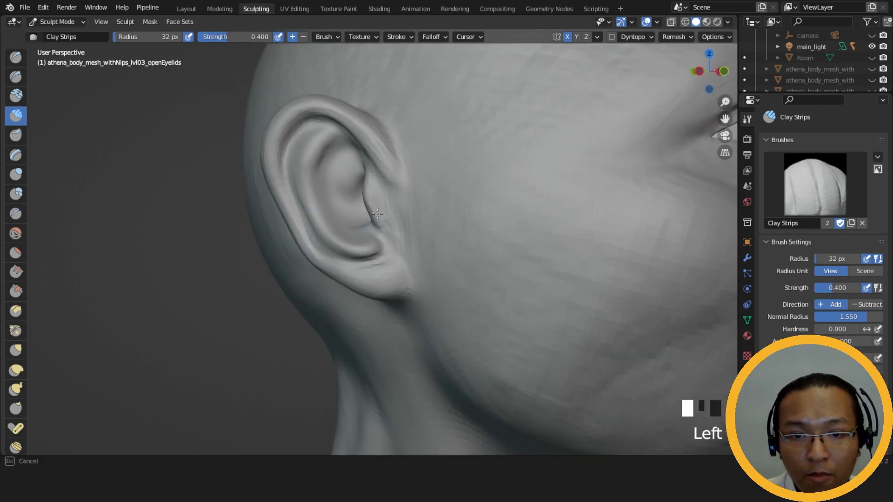
drag(382, 184, 389, 228)
middle_drag(389, 233, 458, 239)
ctrl+drag(458, 239, 460, 240)
drag(398, 177, 365, 172)
- Carve the groove under the upper ear rim, reducing the Clay Strips radius to 20 px
middle_drag(364, 172, 366, 145)
mouse_move(366, 145)
ctrl+mouse_down()
mouse_move(355, 129)
mouse_move(367, 114)
ctrl+mouse_up()
key(f)
ctrl+click(370, 115)
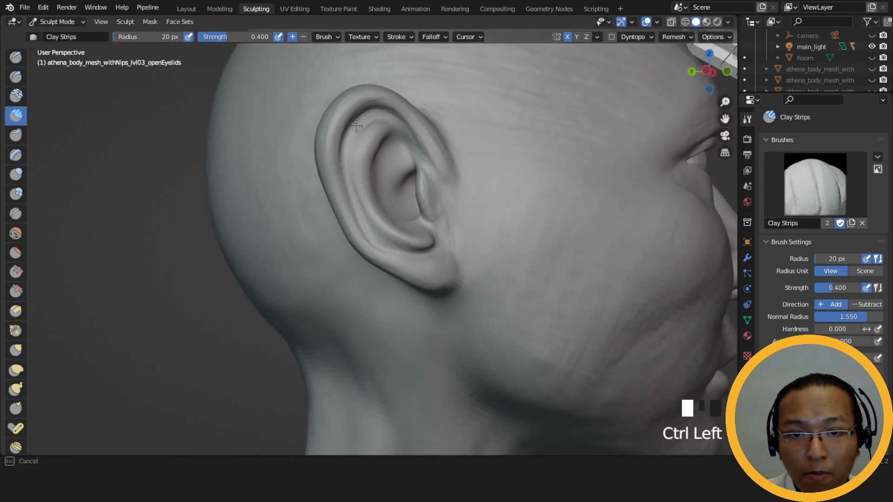
- Add clay along the upper antihelix inside the ear rim with a 28 px radius
key(f)
click(384, 123)
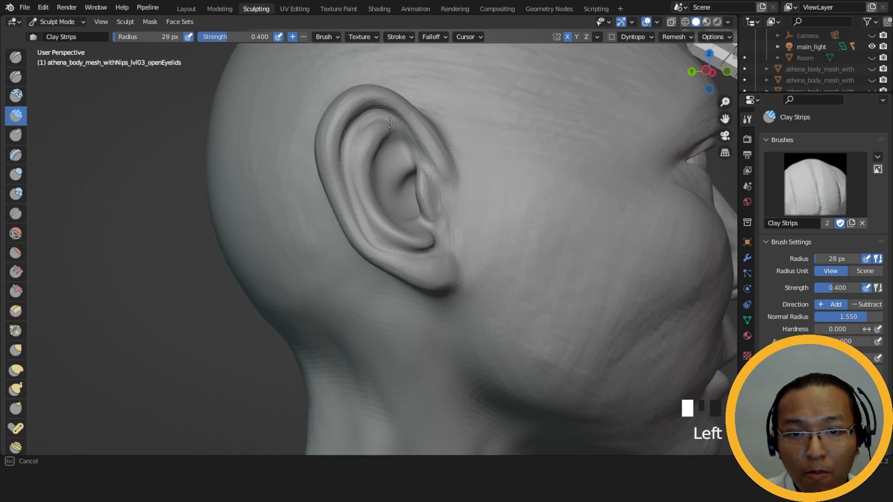
middle_drag(396, 122, 363, 147)
mouse_move(364, 146)
mouse_down()
mouse_move(333, 140)
mouse_move(344, 133)
mouse_up()
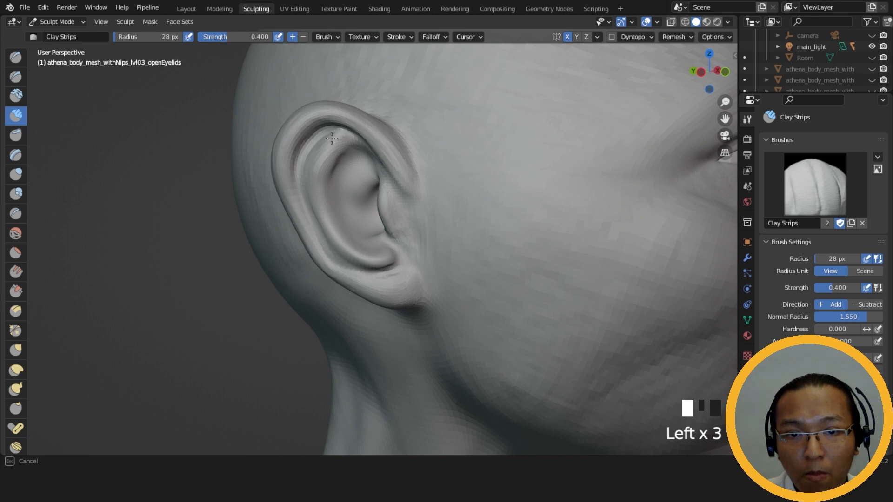
middle_drag(333, 150, 347, 133)
drag(347, 132, 348, 129)
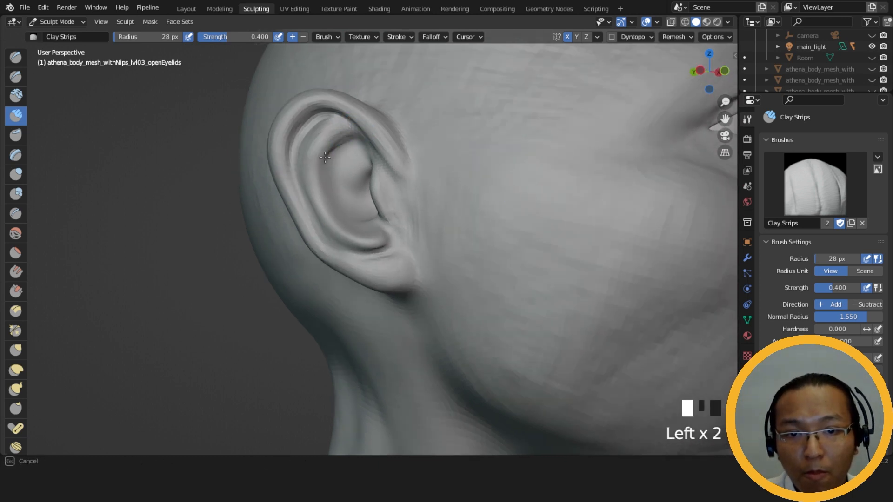
- Carve the inner side of the antihelix toward the concha and deepen the rear groove
ctrl+drag(320, 170, 330, 191)
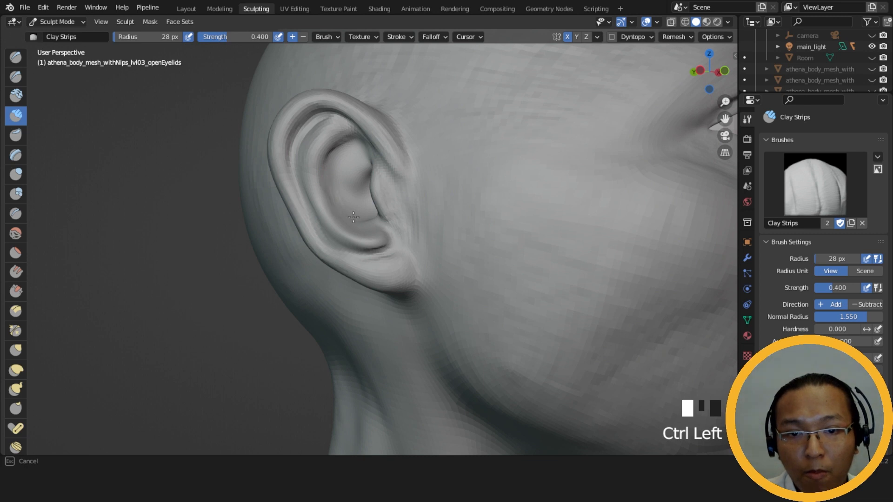
middle_drag(346, 216, 309, 216)
ctrl+drag(296, 195, 293, 193)
- Build up the lower antihelix toward the antitragus and carve along its ridge from several angles
middle_drag(307, 219, 340, 225)
mouse_move(317, 247)
mouse_down()
mouse_move(326, 259)
mouse_move(316, 235)
mouse_up()
ctrl+drag(315, 226, 333, 268)
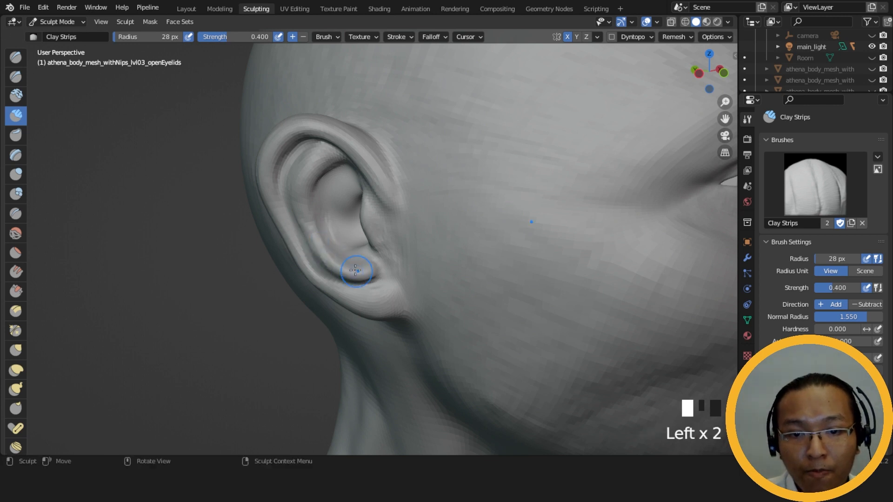
middle_drag(356, 273, 314, 279)
drag(285, 263, 298, 272)
middle_drag(298, 272, 340, 263)
drag(322, 255, 354, 271)
middle_drag(333, 255, 328, 259)
ctrl+drag(315, 232, 312, 223)
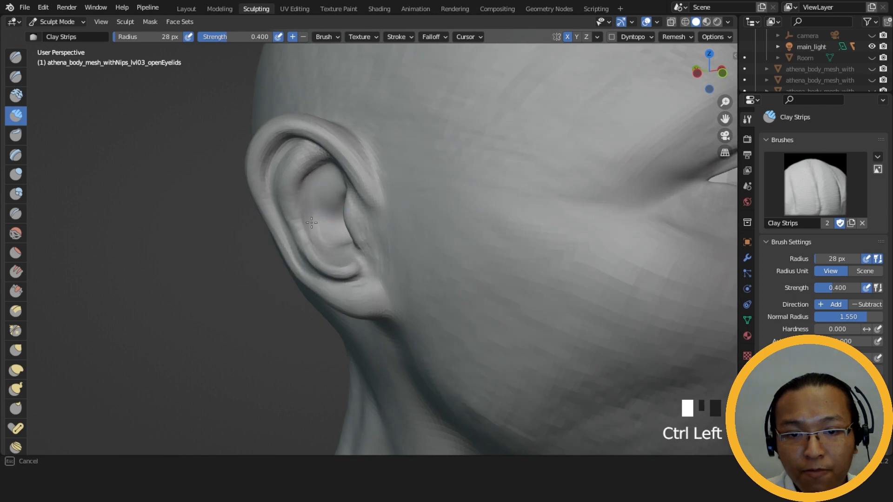
ctrl+drag(324, 181, 326, 179)
middle_drag(326, 180, 361, 152)
ctrl+drag(361, 152, 359, 146)
mouse_move(358, 147)
middle_down()
mouse_move(421, 170)
mouse_move(375, 190)
middle_up()
key(ctrl+z)
key(ctrl+z)
key(ctrl+z)
key(ctrl+z)
- Shape the upper concha and upper antihelix by adding clay and carving back the surrounding hollow
ctrl+drag(375, 189, 366, 158)
middle_drag(365, 157, 367, 146)
drag(367, 146, 383, 135)
mouse_move(372, 139)
mouse_down()
mouse_move(383, 126)
mouse_move(367, 124)
mouse_move(394, 122)
mouse_move(381, 108)
mouse_up()
mouse_move(401, 124)
mouse_down()
mouse_move(391, 124)
mouse_move(379, 147)
mouse_up()
ctrl+drag(378, 145, 370, 133)
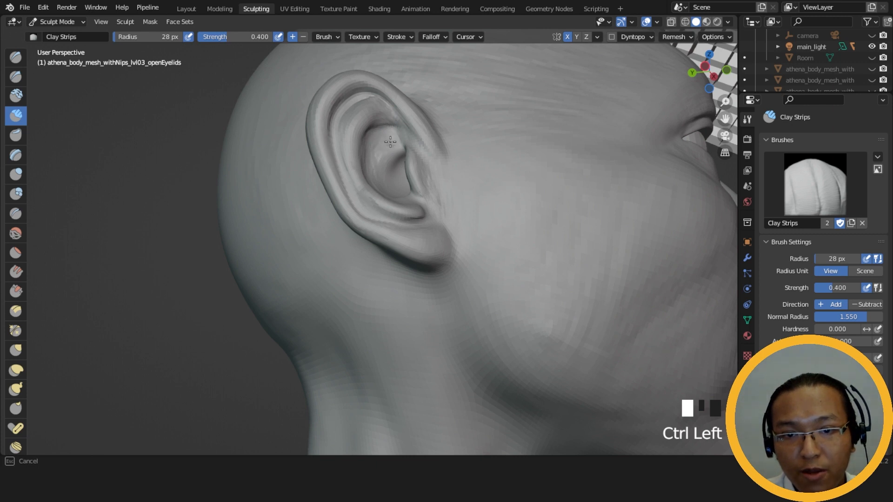
ctrl+drag(374, 137, 373, 143)
middle_drag(379, 157, 353, 176)
mouse_move(343, 181)
ctrl+mouse_down()
mouse_move(330, 185)
mouse_move(339, 169)
ctrl+mouse_up()
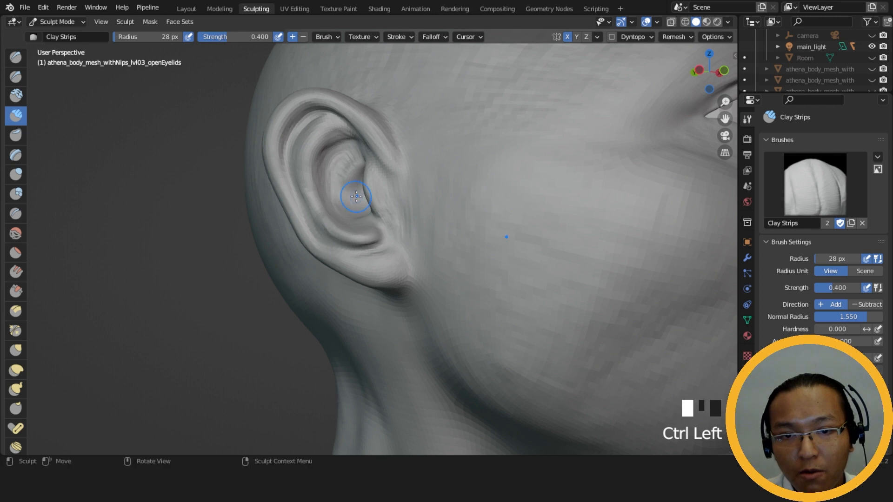
- Define the helix root inside the concha with short clay strokes and carve the hollows around it
middle_drag(340, 168, 386, 171)
mouse_move(396, 149)
ctrl+mouse_down()
mouse_move(407, 160)
mouse_move(389, 160)
mouse_move(384, 183)
ctrl+mouse_up()
drag(385, 184, 393, 184)
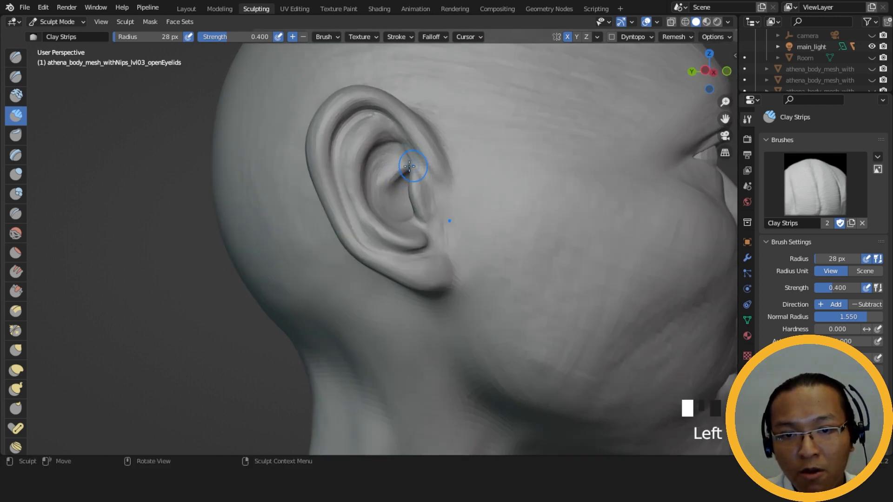
middle_drag(408, 169, 373, 183)
drag(374, 184, 375, 187)
mouse_move(368, 188)
middle_down()
mouse_move(350, 199)
mouse_move(359, 149)
middle_up()
ctrl+click(350, 199)
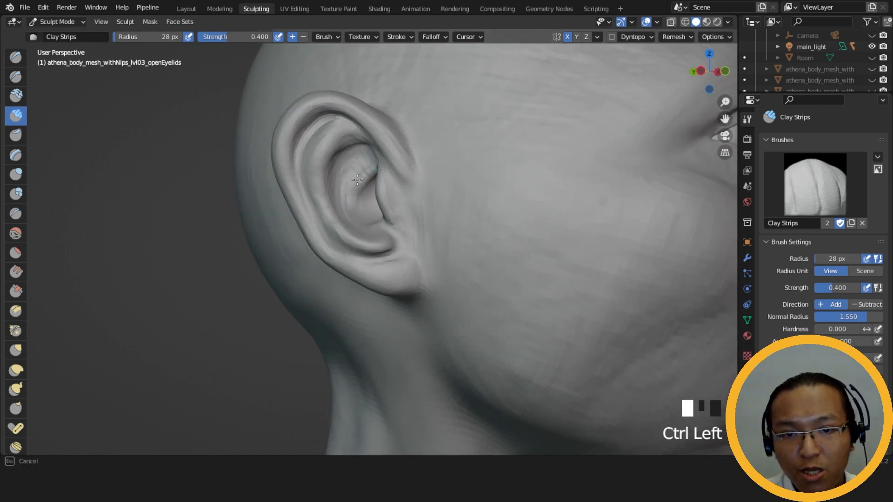
mouse_move(359, 190)
middle_down()
mouse_move(399, 209)
mouse_move(425, 211)
mouse_move(434, 161)
mouse_move(402, 151)
mouse_move(451, 145)
mouse_move(494, 164)
middle_up()
ctrl+click(390, 216)
ctrl+click(400, 150)
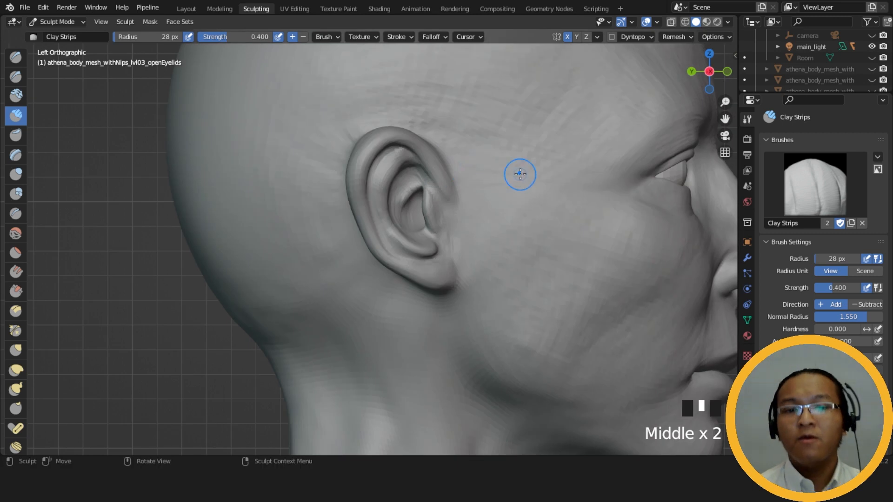
- Build up a small area of the ear with repeated short clay strokes and carve it back lightly
ctrl+middle_drag(552, 193, 534, 260)
ctrl+middle_drag(562, 194, 535, 267)
mouse_move(528, 274)
middle_down()
mouse_move(470, 284)
mouse_move(526, 274)
mouse_move(533, 219)
mouse_move(427, 177)
mouse_move(408, 84)
mouse_move(404, 147)
middle_up()
mouse_move(404, 146)
shift+middle_down()
mouse_move(409, 171)
mouse_move(392, 162)
shift+middle_up()
click(361, 165)
drag(360, 165, 379, 159)
drag(362, 161, 377, 160)
drag(363, 165, 376, 163)
drag(364, 168, 375, 164)
drag(365, 167, 374, 165)
middle_drag(372, 167, 369, 191)
ctrl+drag(366, 172, 373, 168)
ctrl+drag(366, 169, 374, 166)
mouse_move(374, 166)
ctrl+middle_down()
mouse_move(425, 205)
mouse_move(473, 211)
ctrl+middle_up()
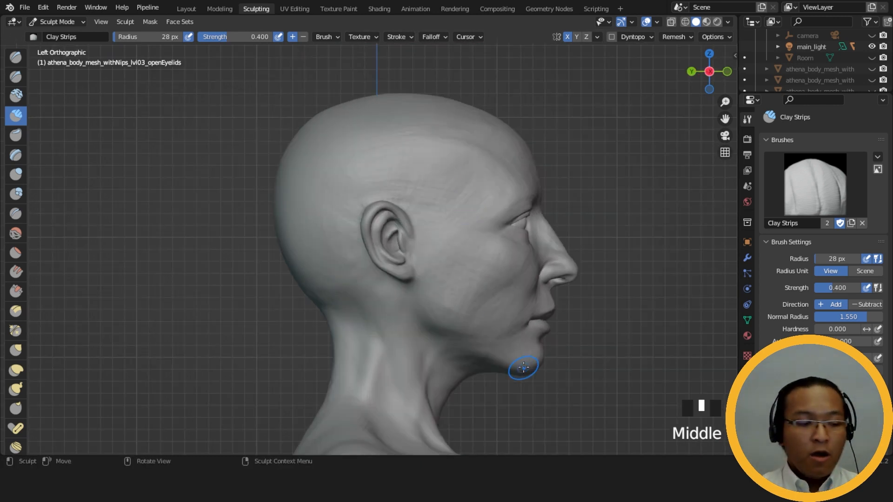